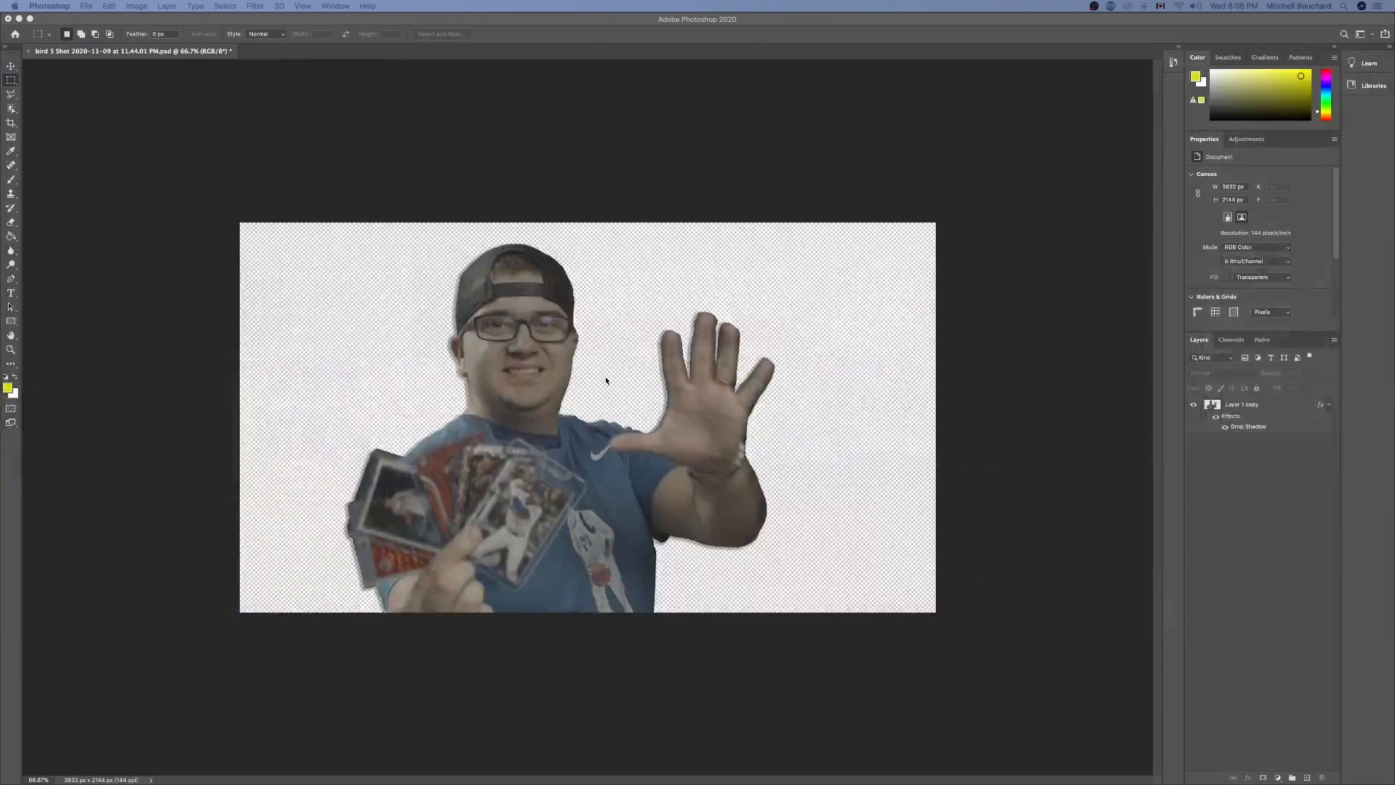
Start a new document, then switch to Chrome and highlight the recommended 1280x720 resolution in the YouTube thumbnail size result.
click(85, 4)
click(94, 19)
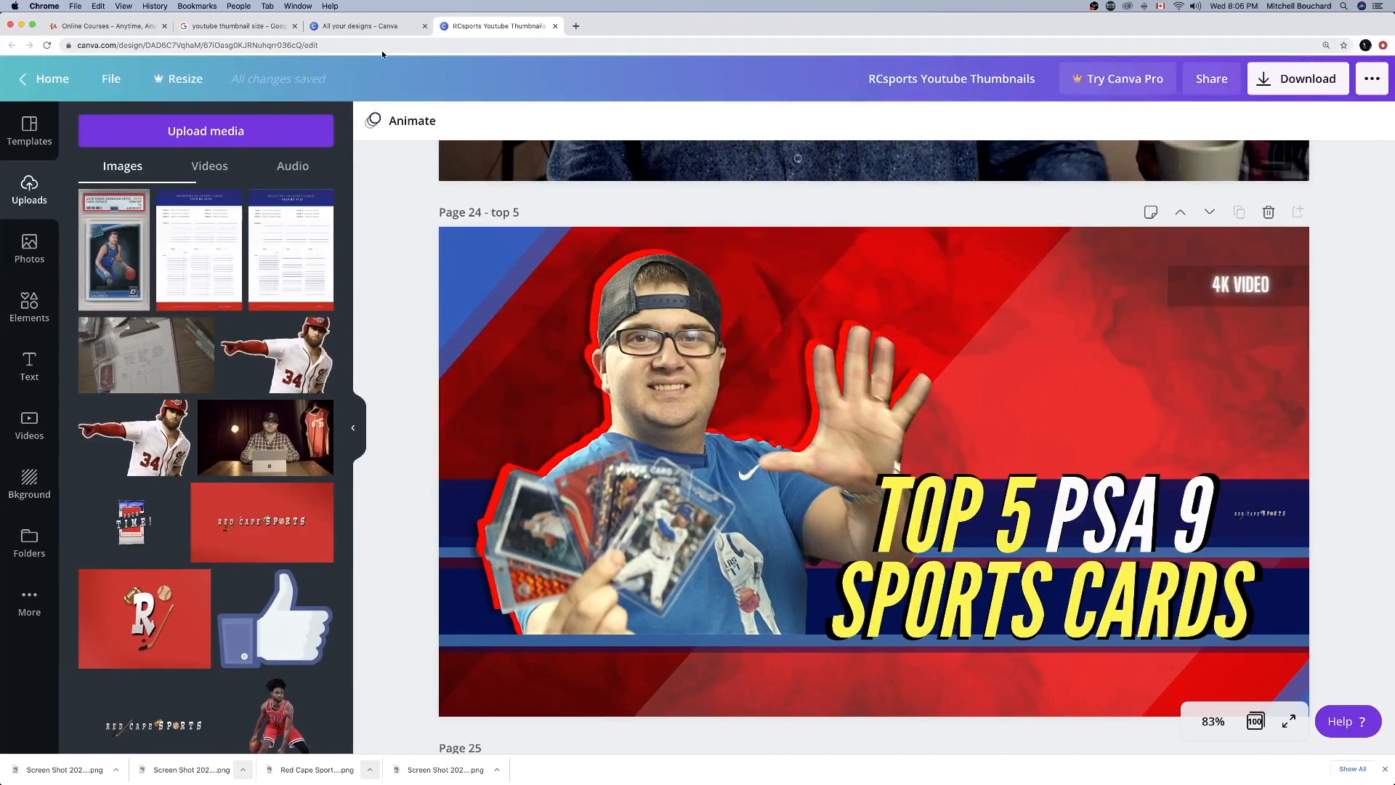
click(234, 25)
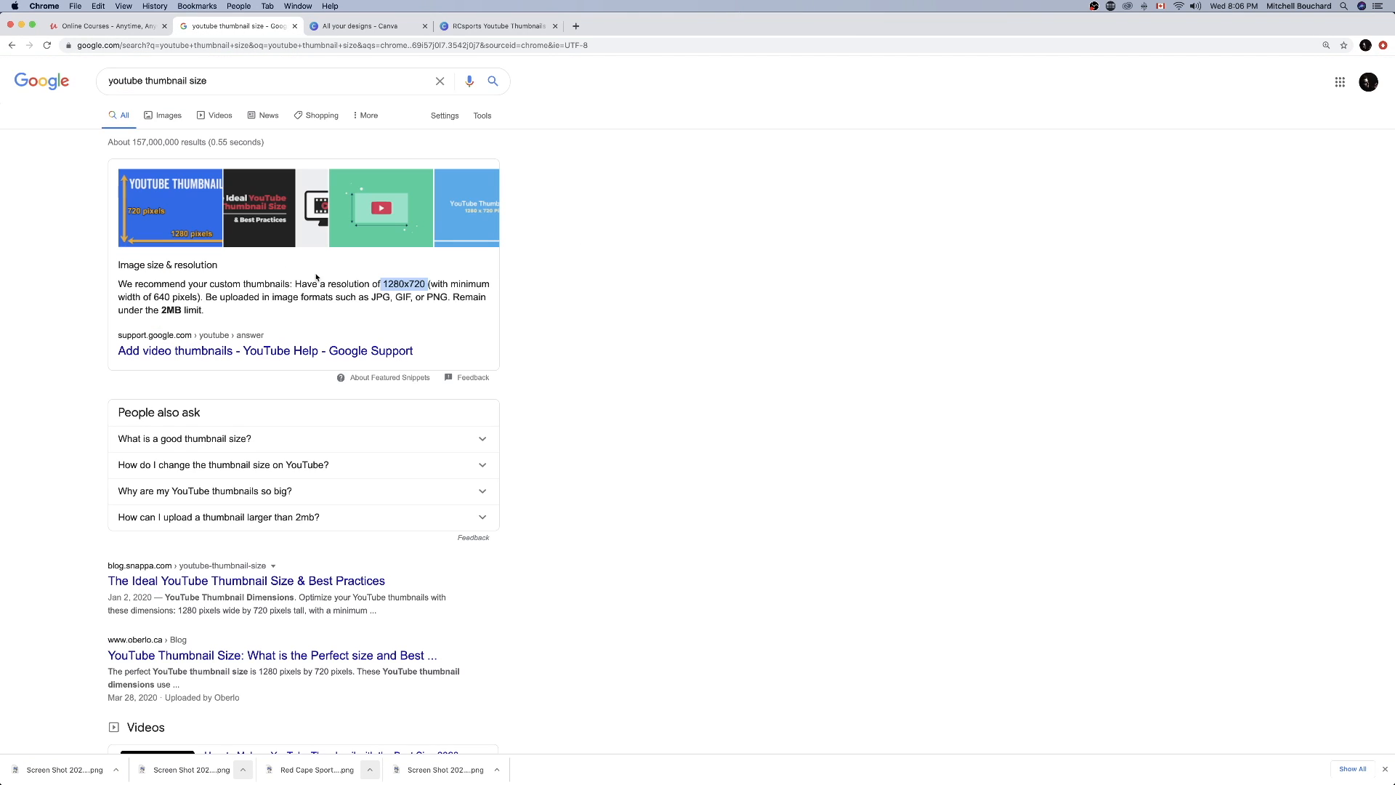
click(379, 286)
key(super+equal)
key(super+equal)
key(super+equal)
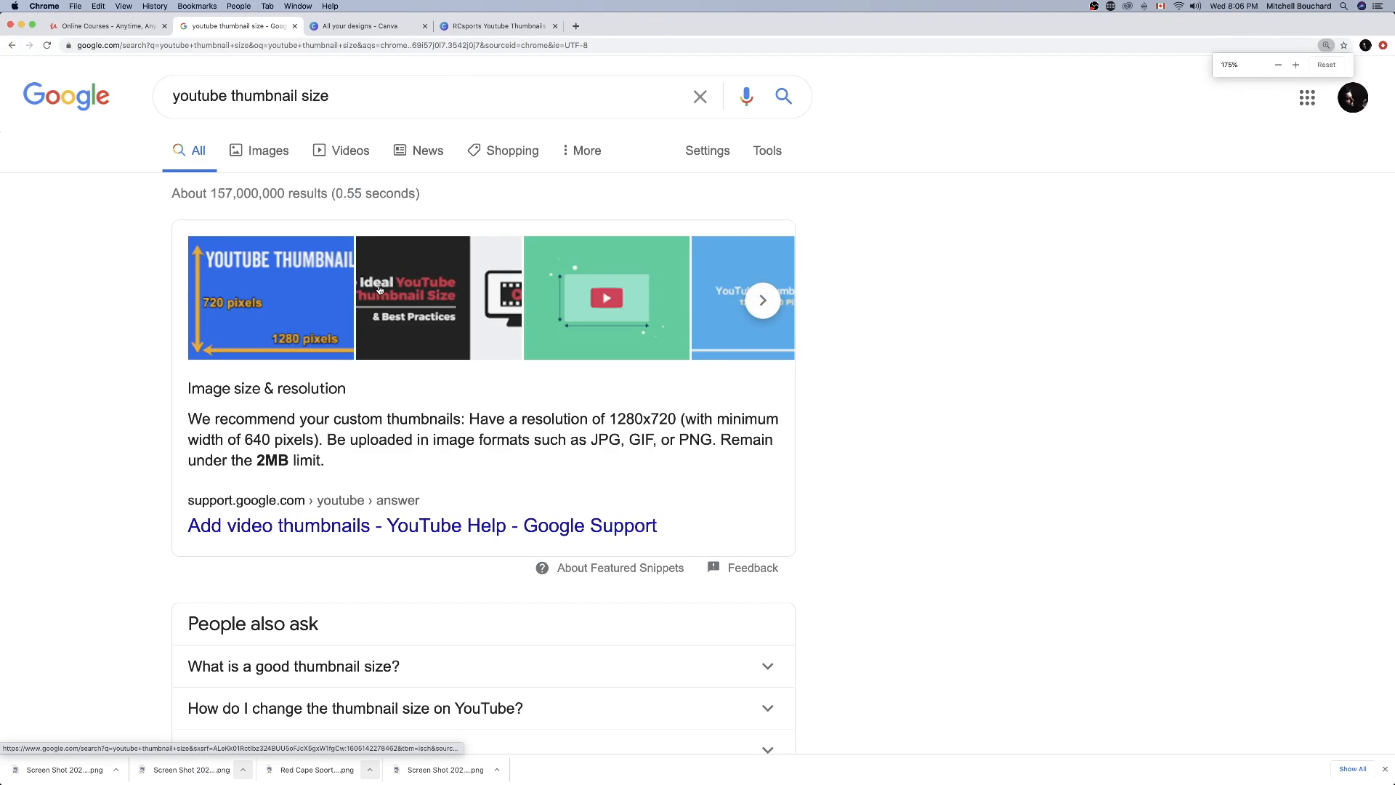
drag(611, 420, 681, 424)
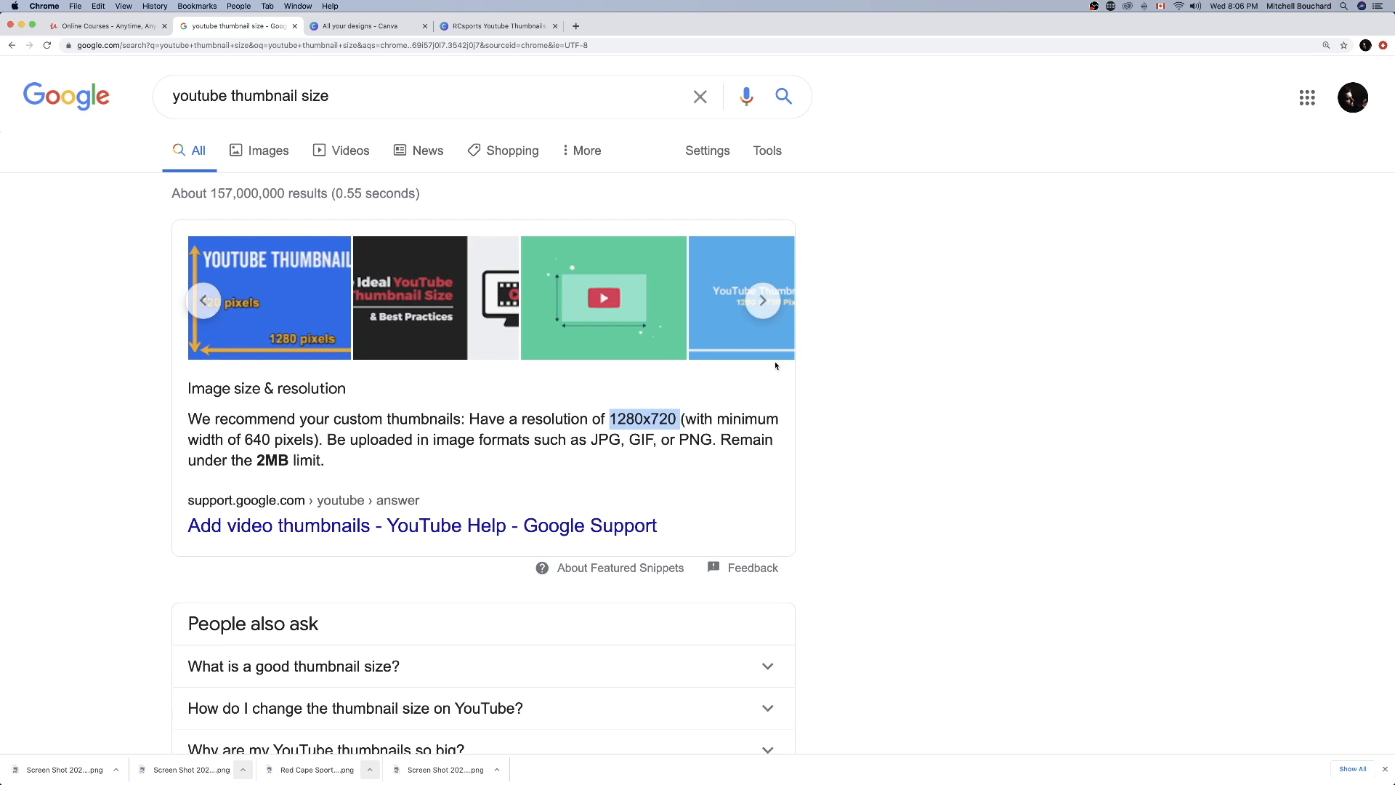
Return to Photoshop and compare the Film & Video, Web and Mobile document presets, ending on Film & Video.
key(ctrl+Left)
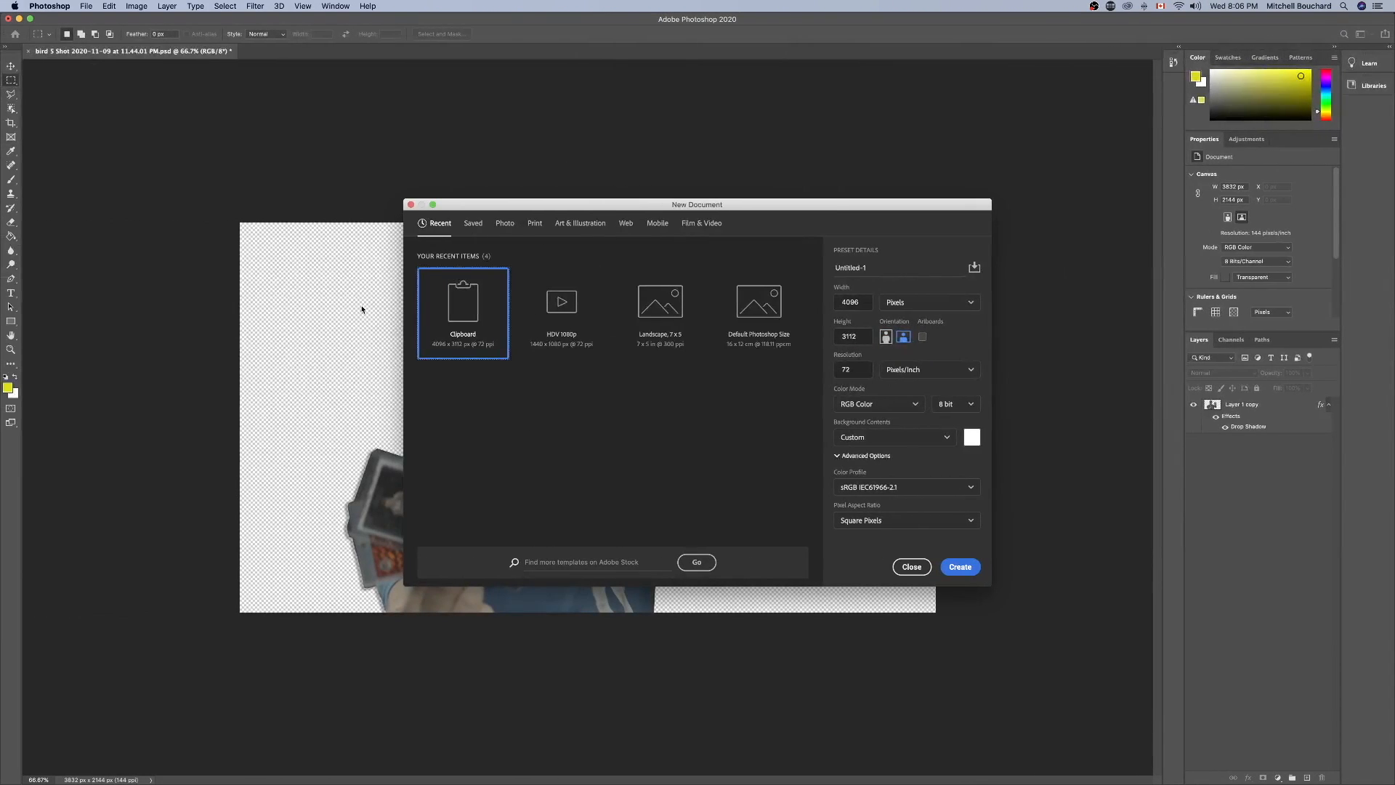
click(699, 224)
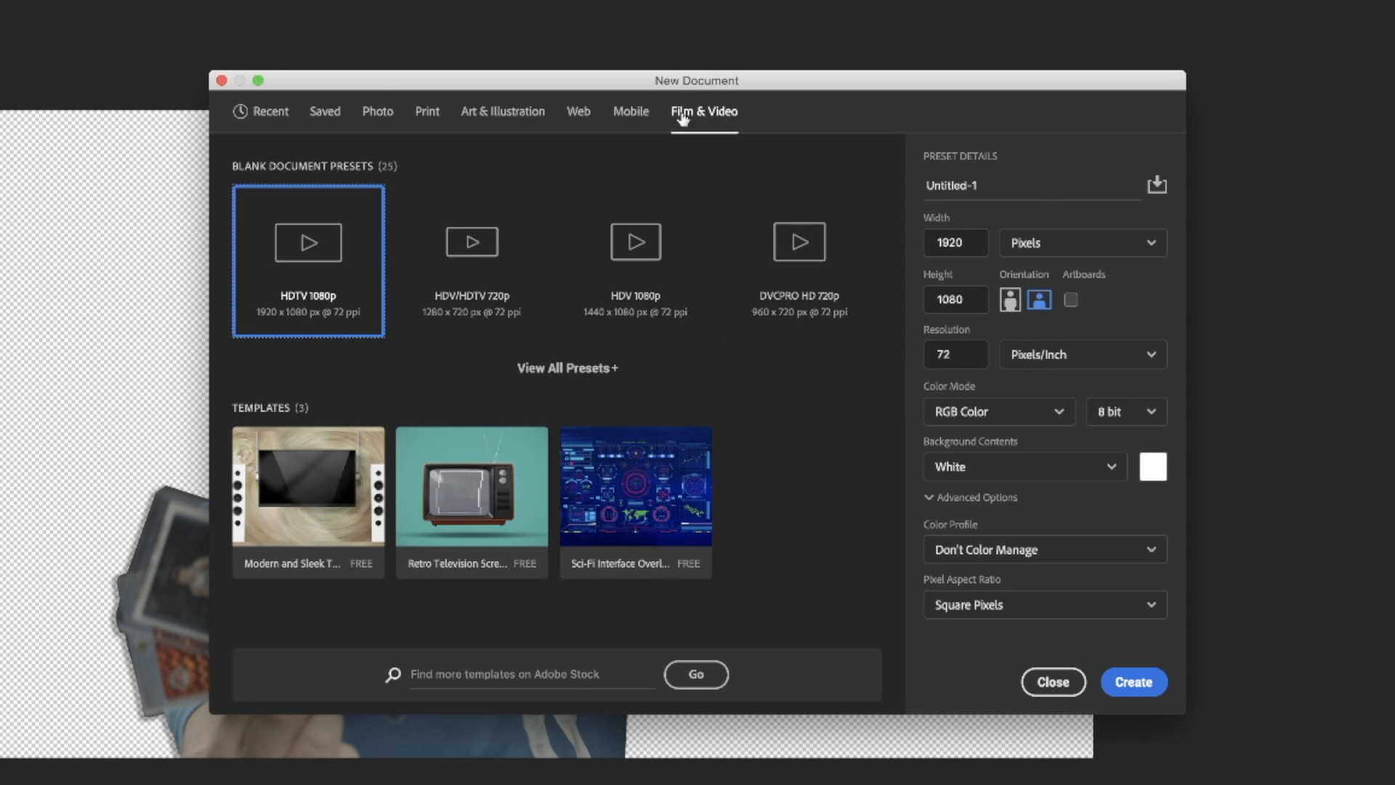
click(578, 112)
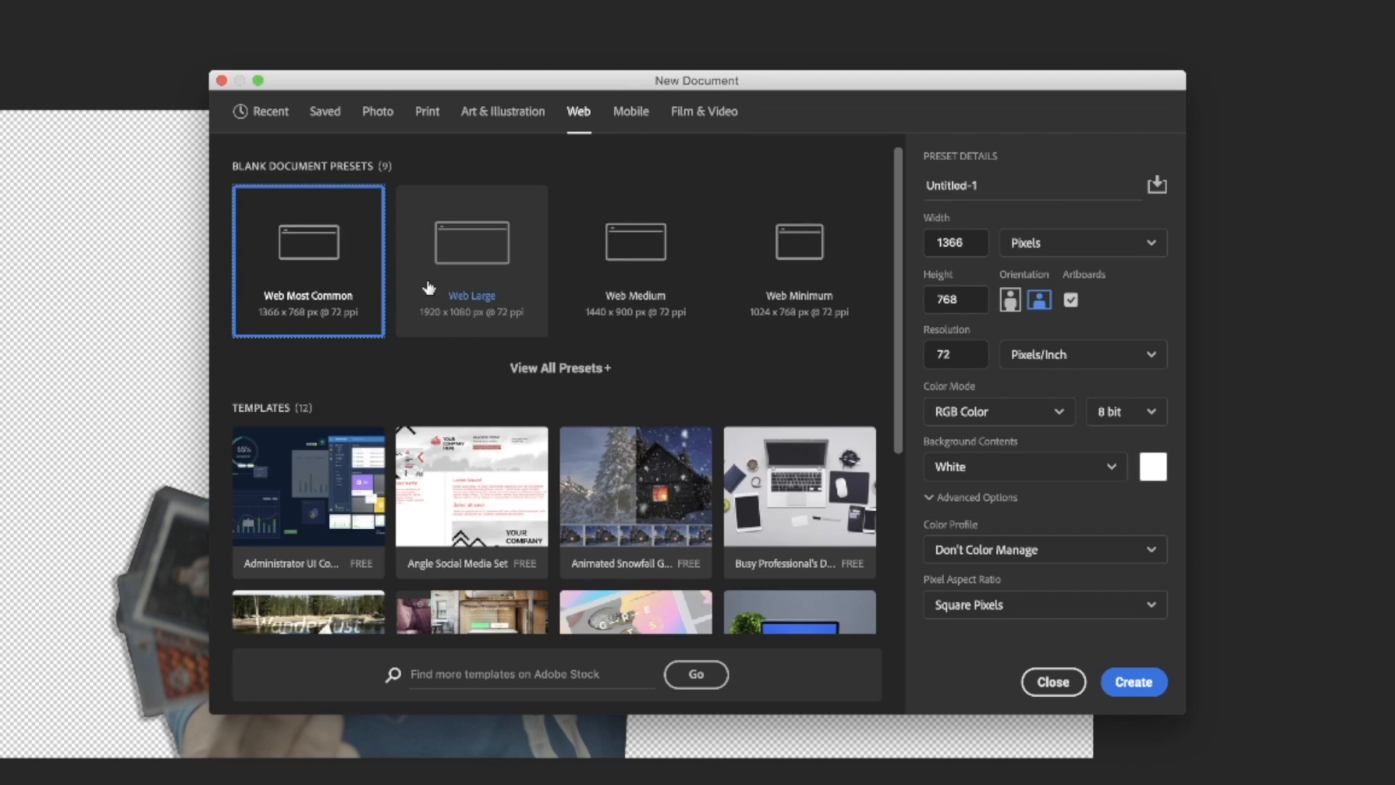
scroll(472, 334, down, 10)
scroll(499, 375, up, 5)
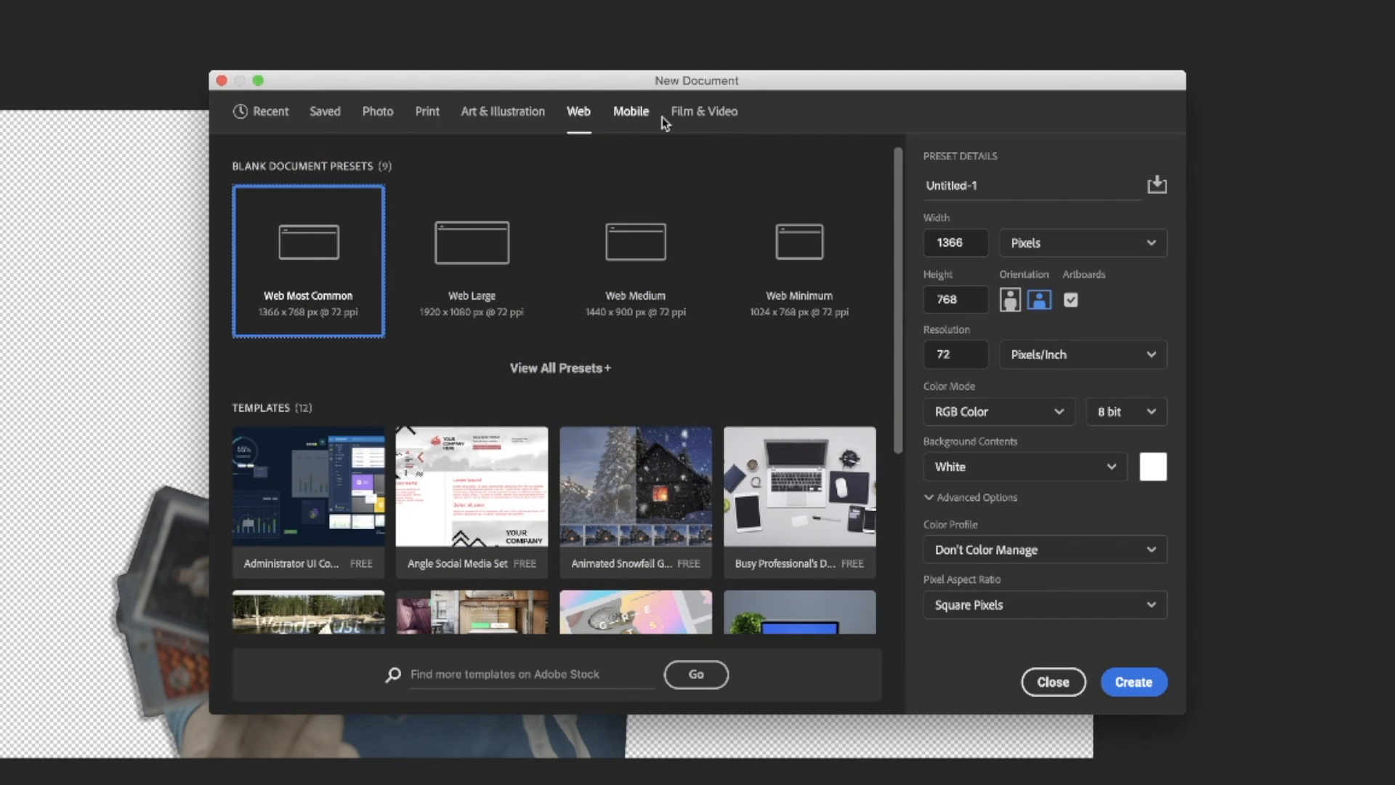
click(631, 113)
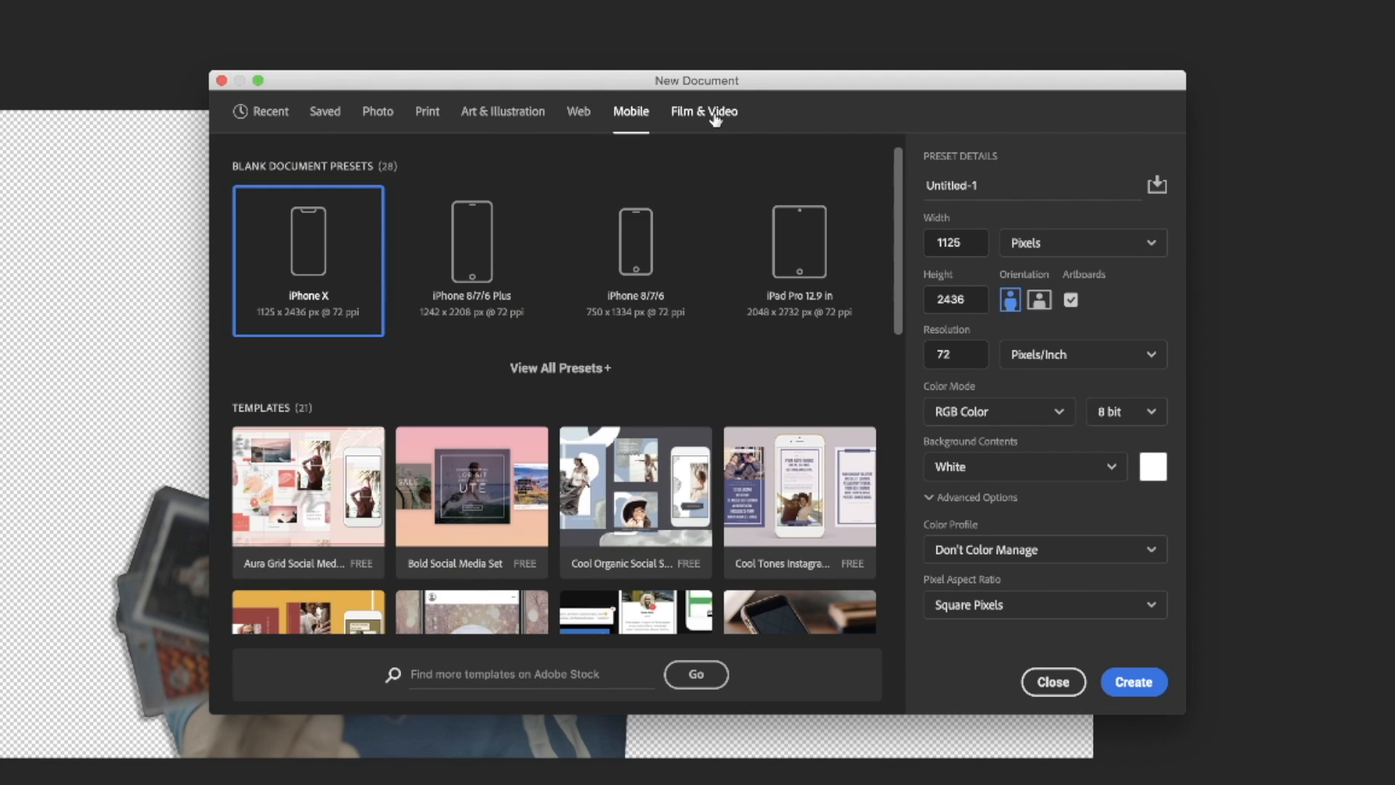
click(730, 118)
Enter "Interview with a Sports Card Investor!" as the new document's name.
double_click(995, 190)
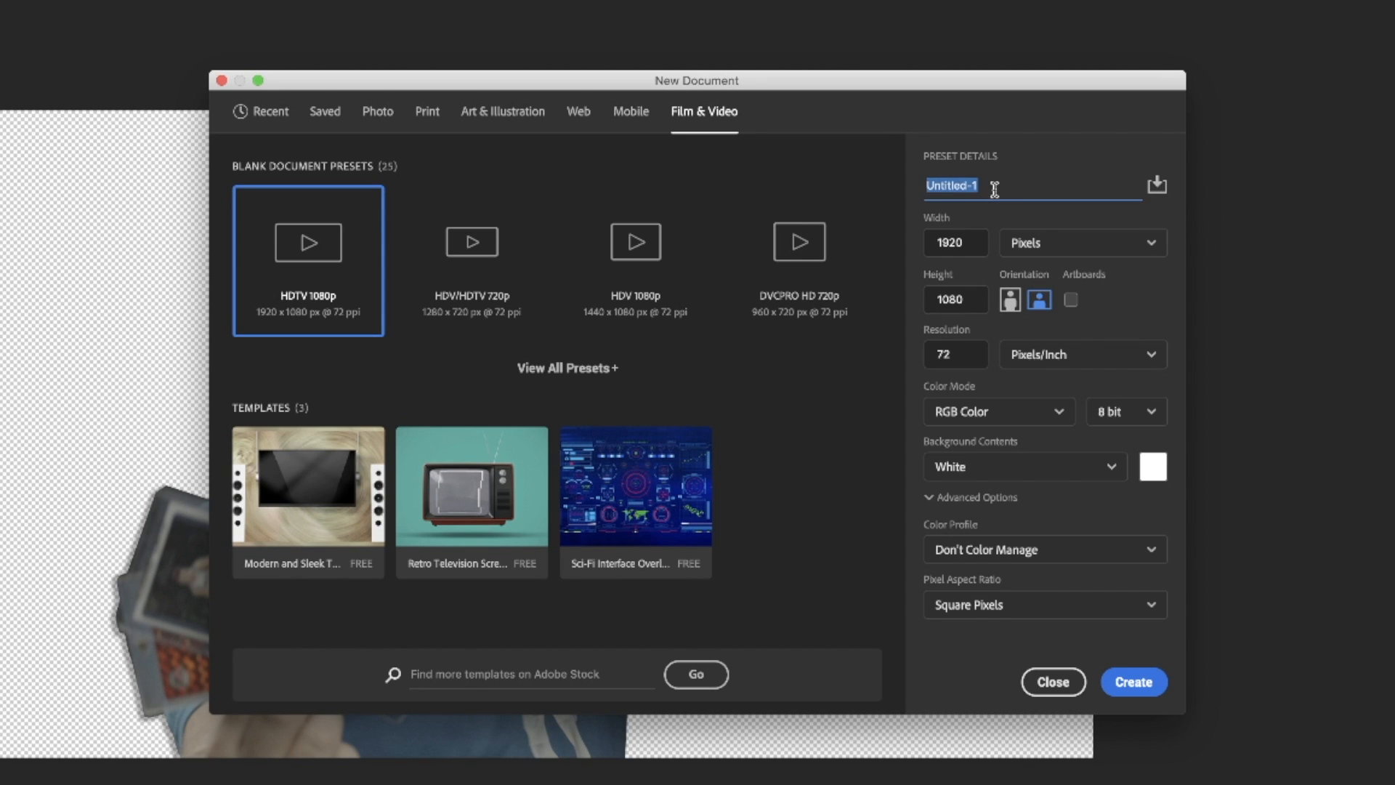
triple_click(872, 264)
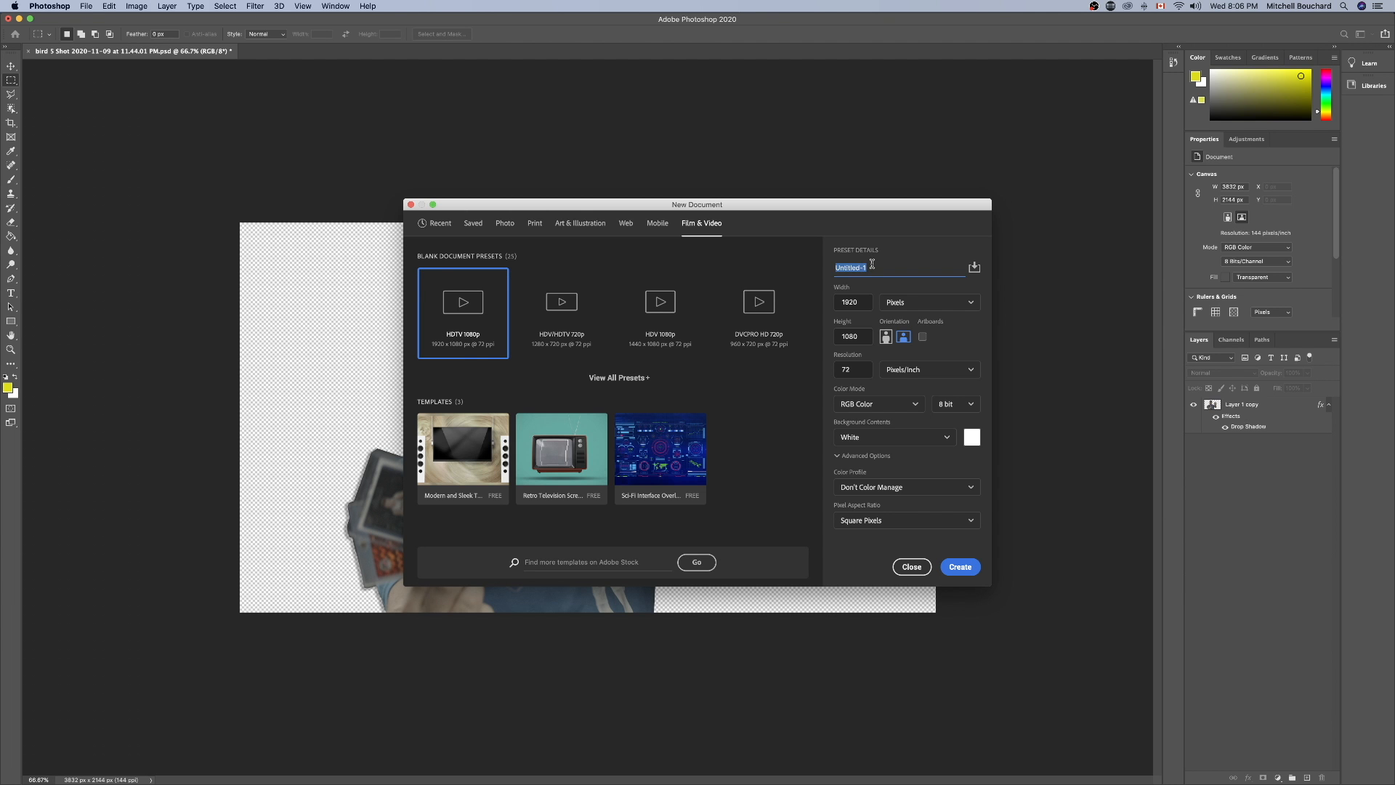
text(Bird Interview)
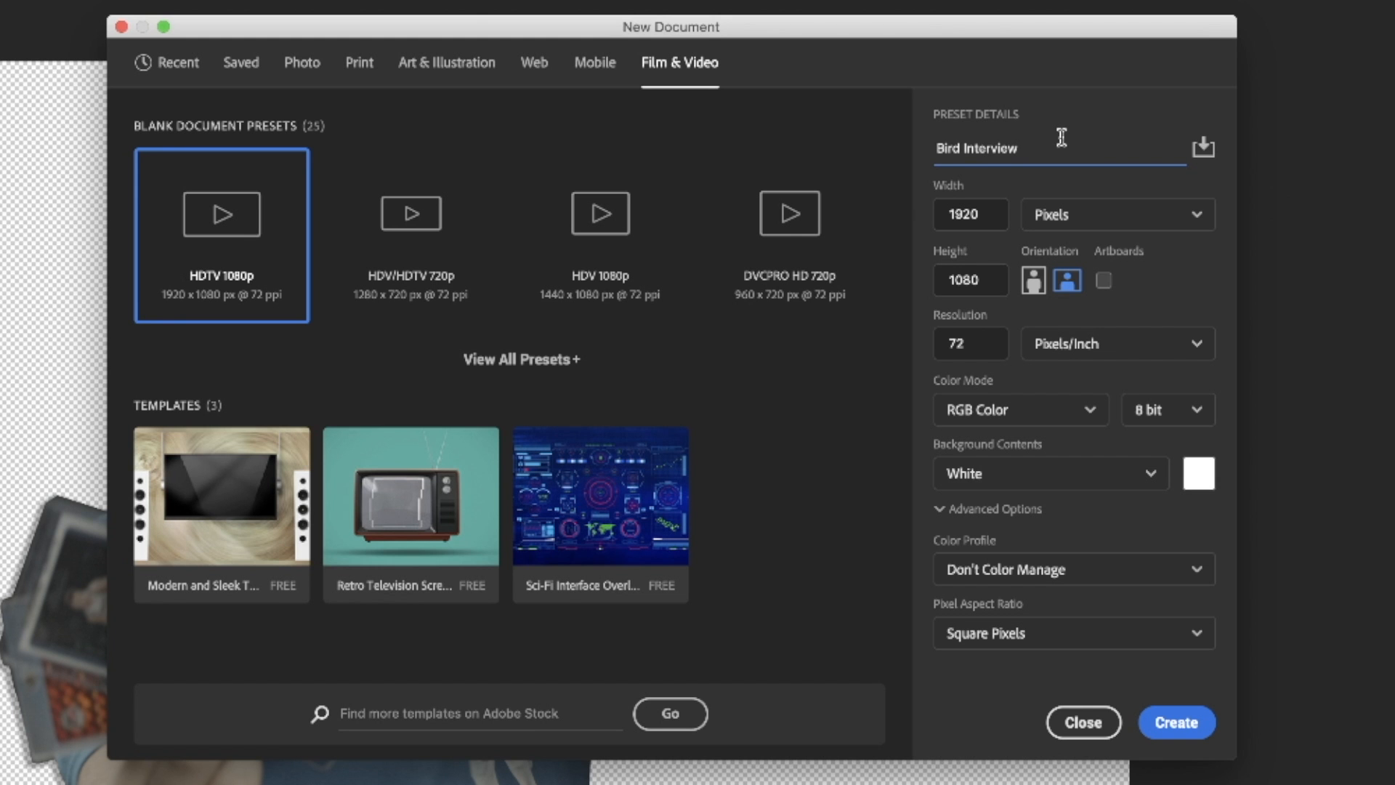
triple_click(1060, 143)
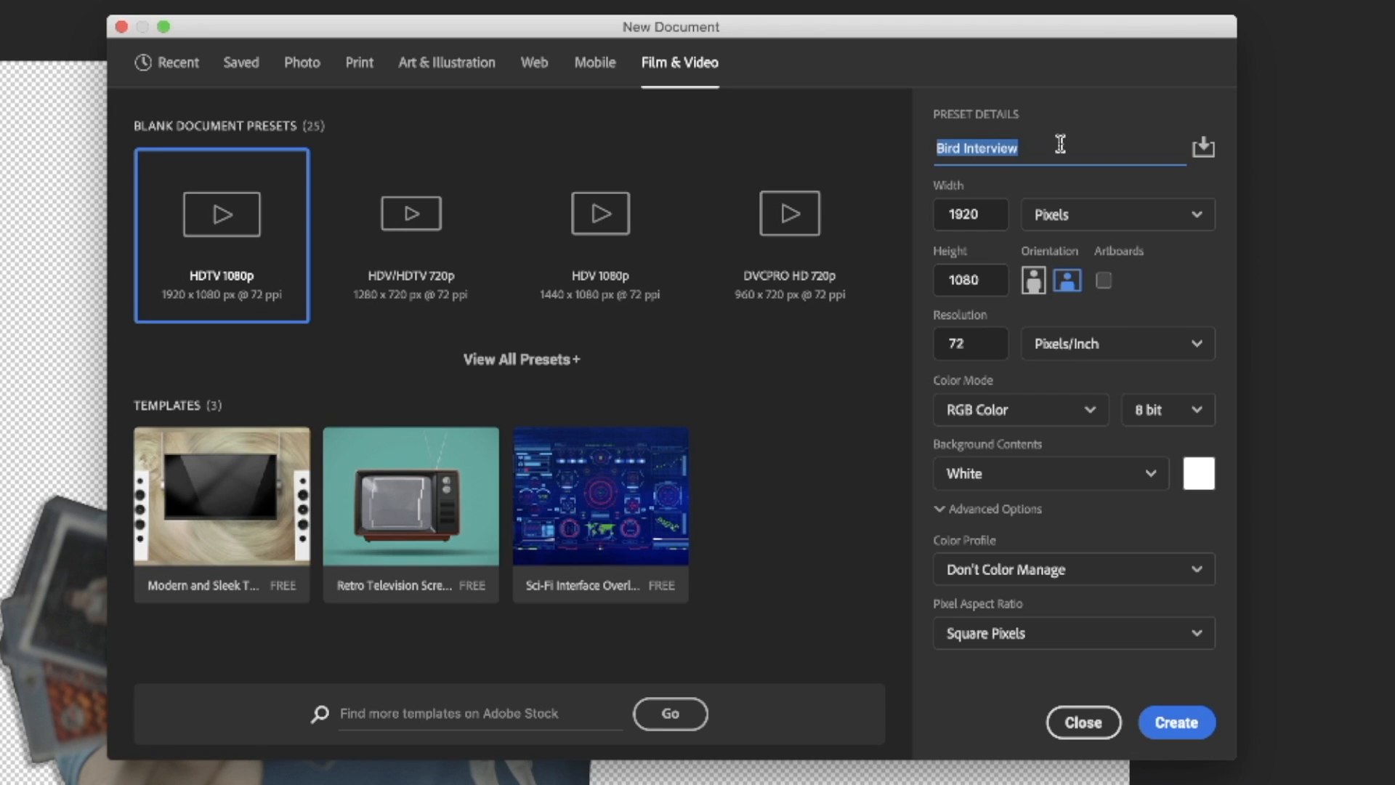
text(s)
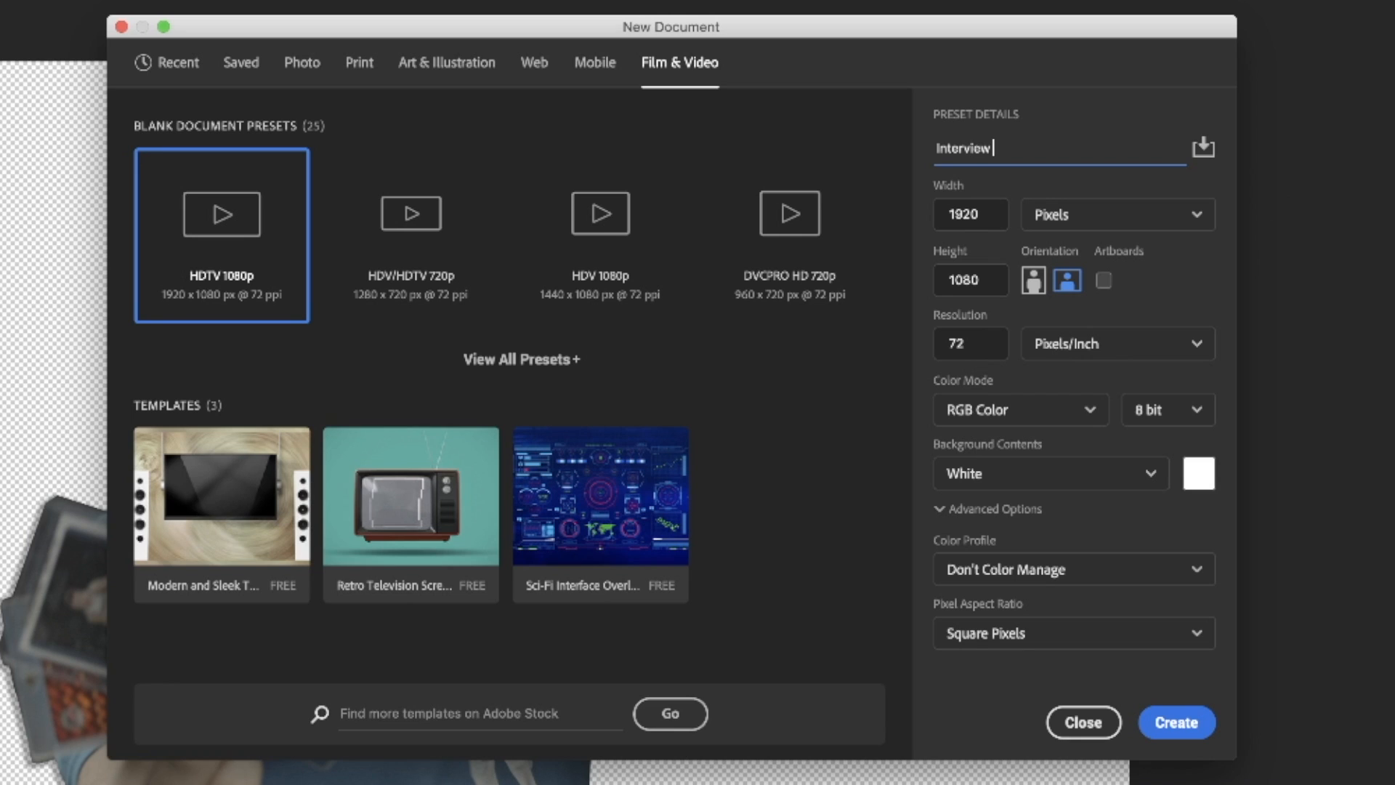
text(nterview with a Sports Card Investor!)
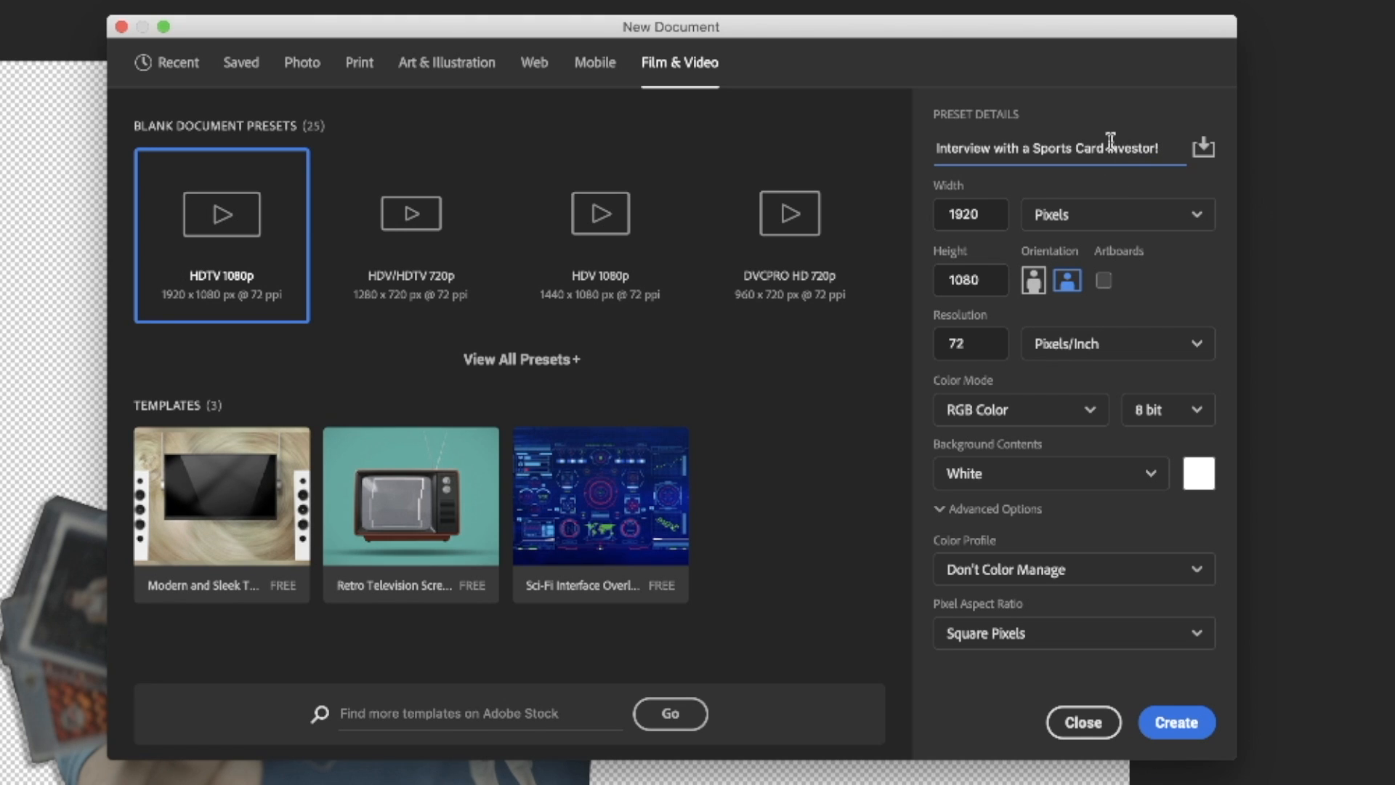
triple_click(1110, 140)
click(977, 218)
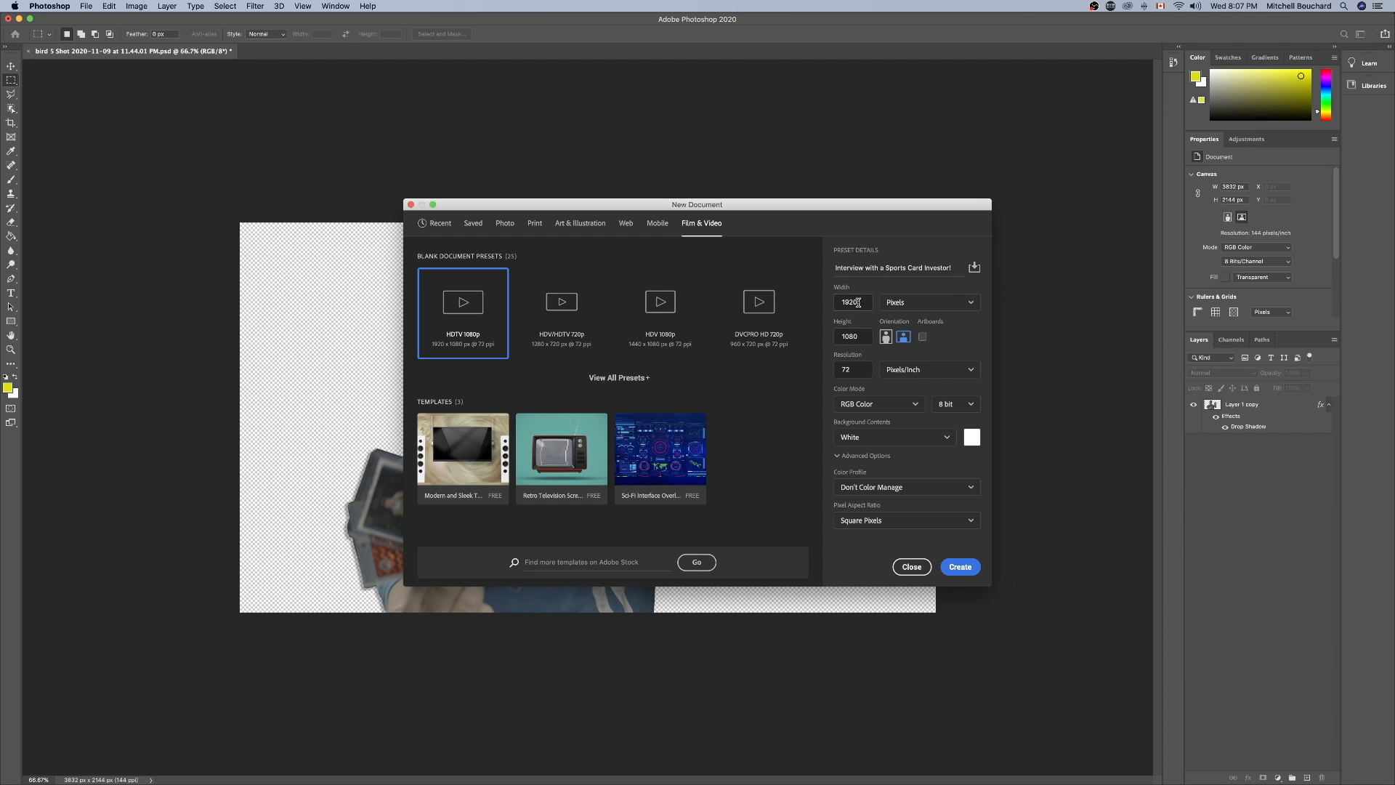
Recheck the recommended thumbnail size in Chrome and create a Photoshop document from the HDV/HDTV 720p preset, 1280 x 720 px.
key(ctrl+Right)
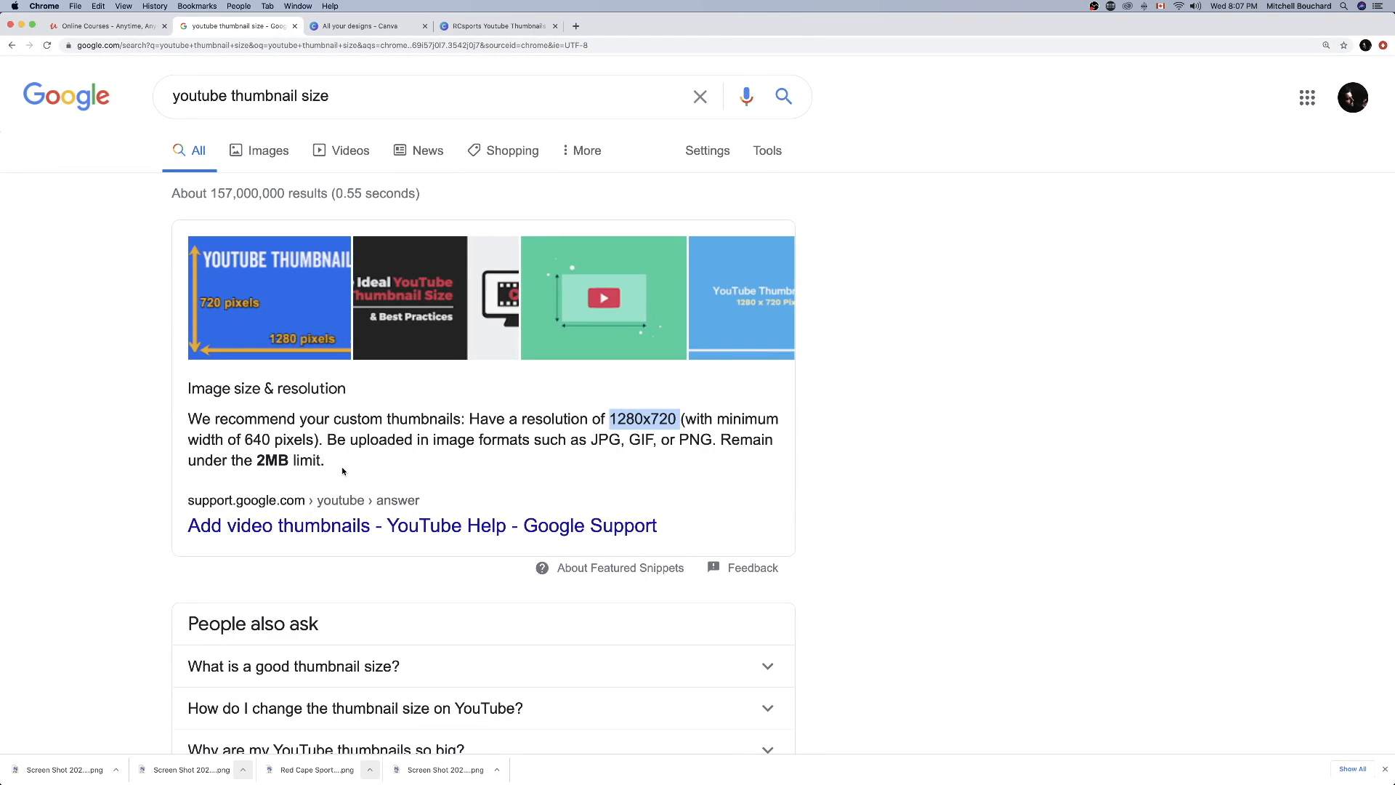
click(260, 460)
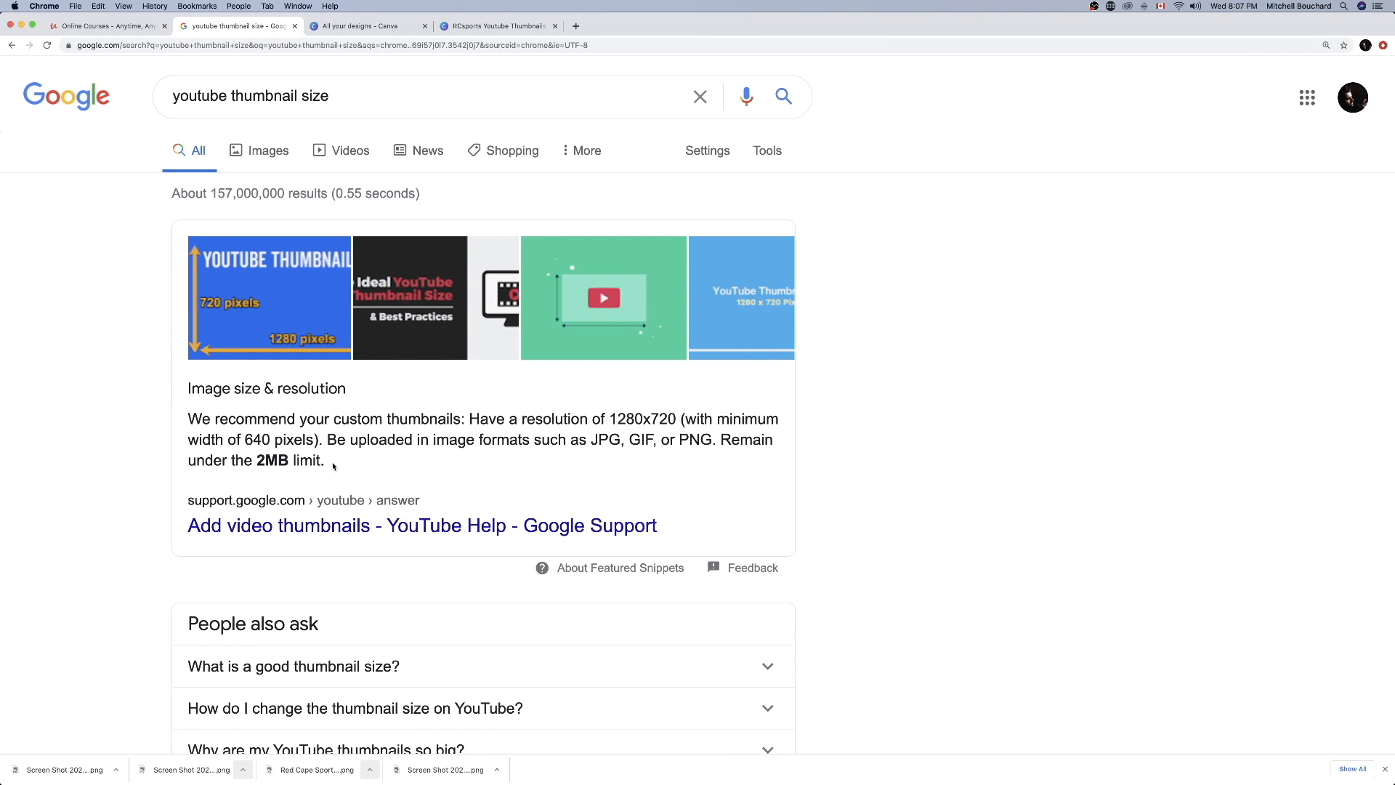
key(ctrl+Left)
click(569, 336)
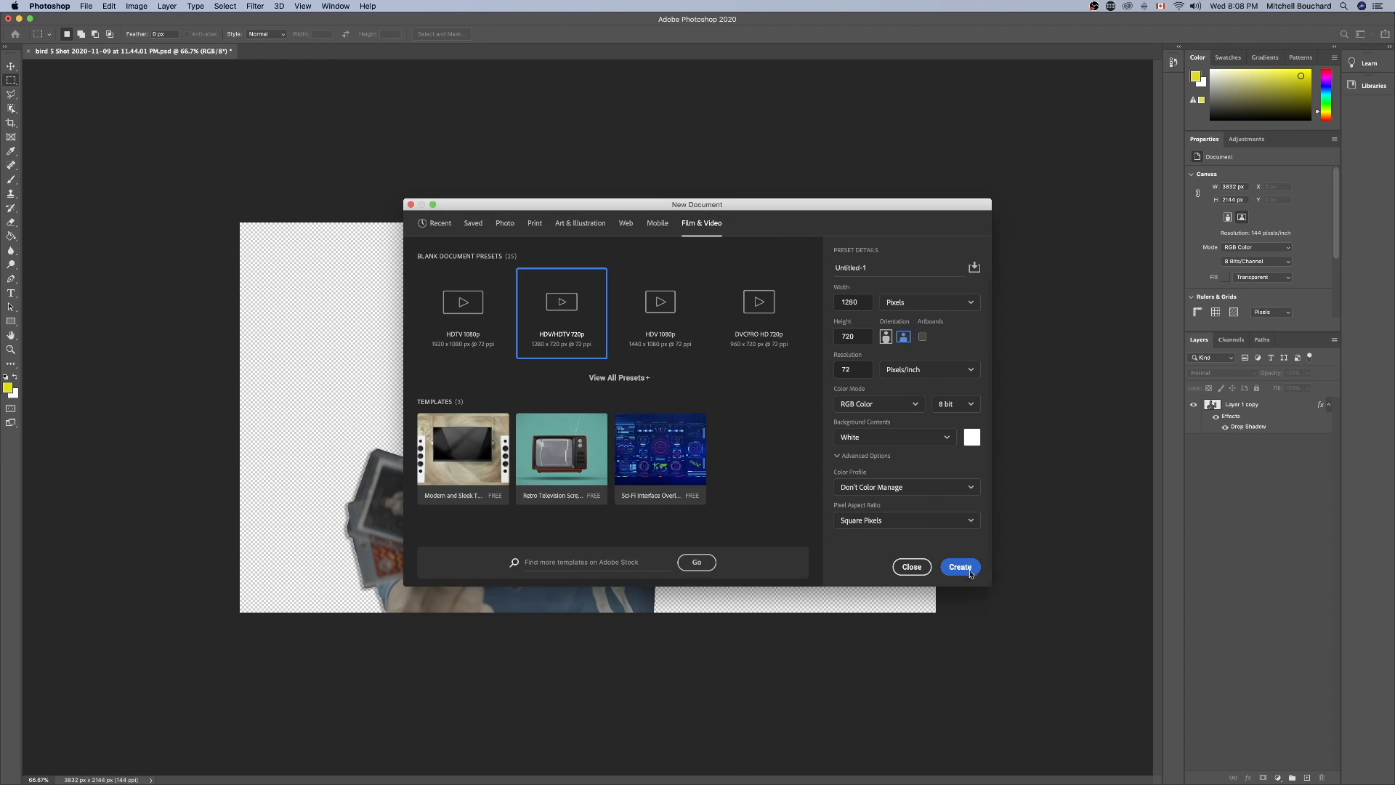
click(1189, 716)
key(super+equal)
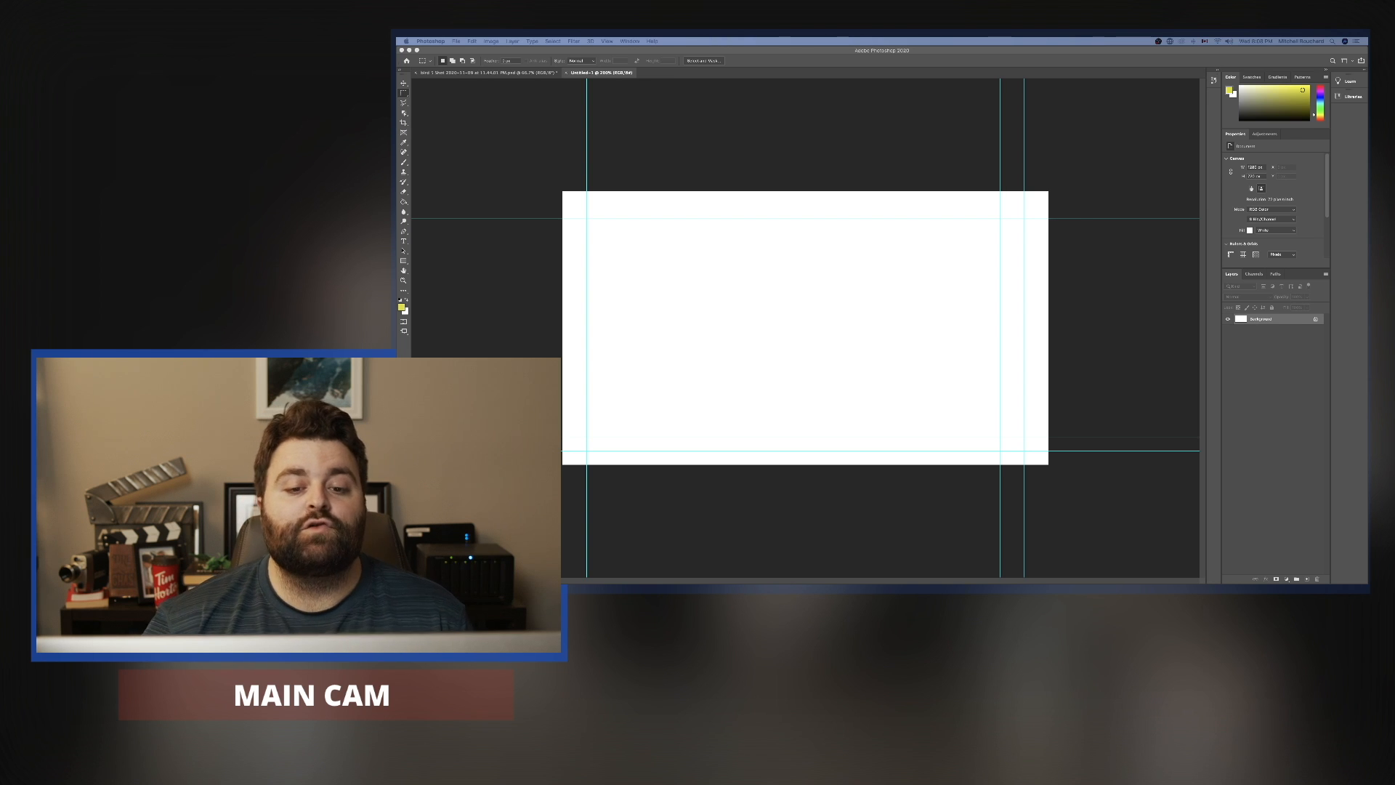
Switch to Finder and reposition the Student Ressources - Thumbnail RAW folder window so its image files are accessible.
key(super+Tab)
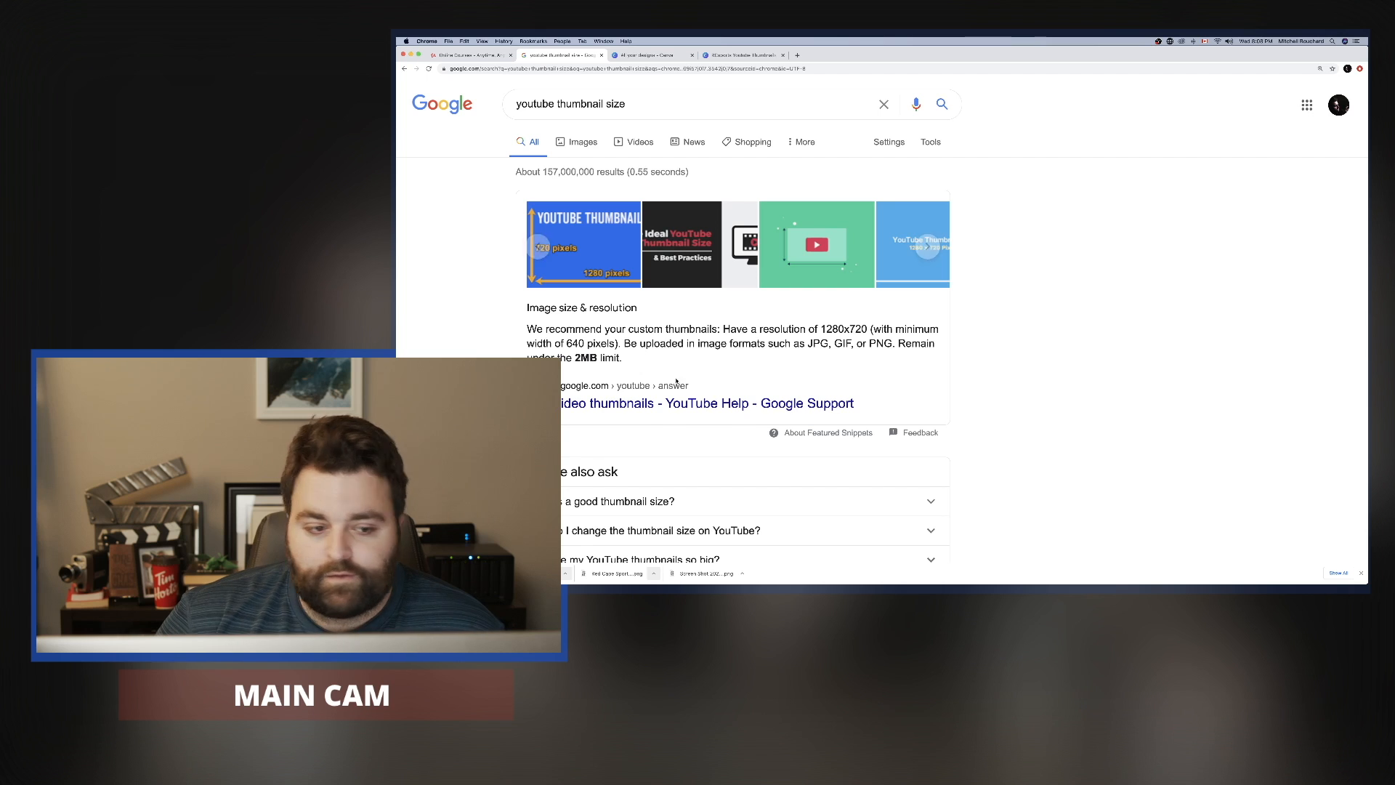
key(super+Tab)
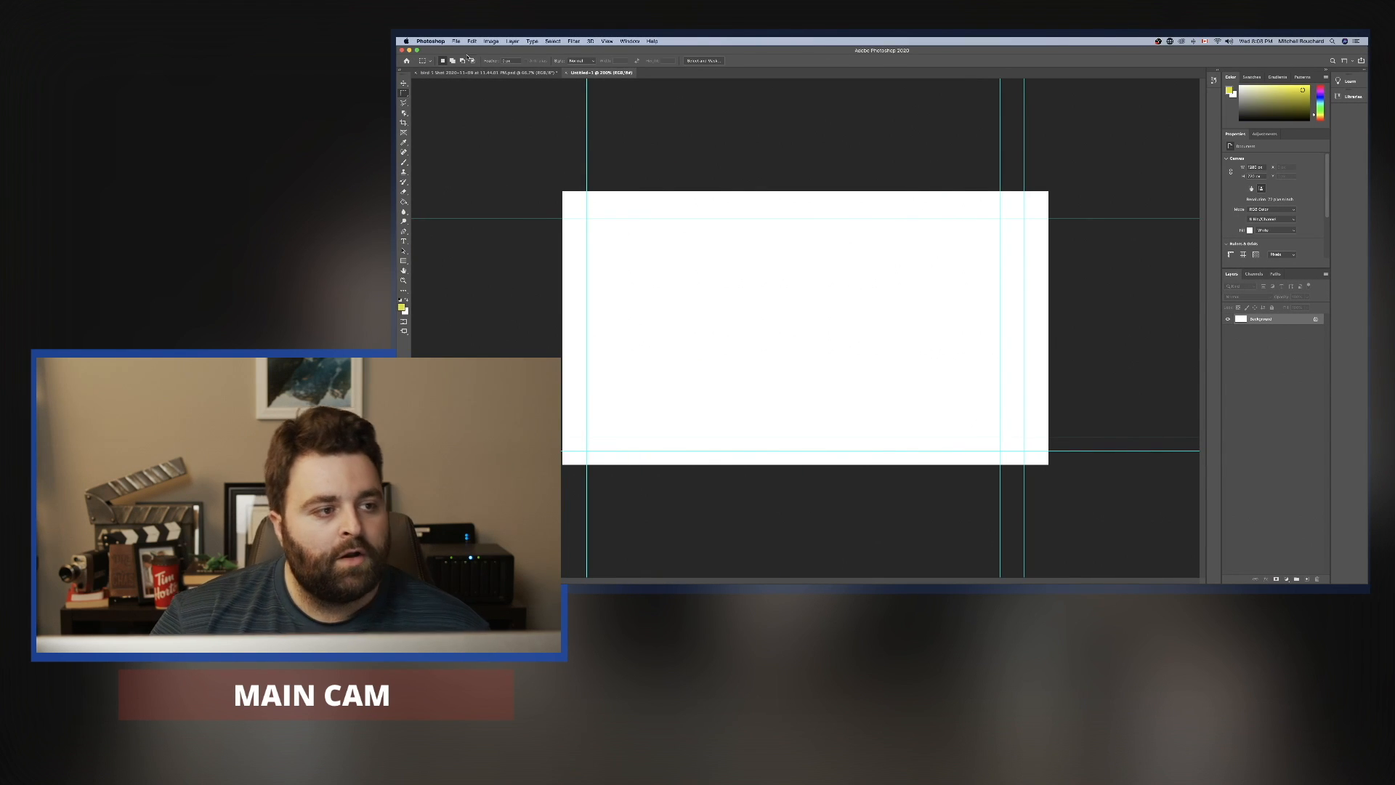
mouse_move(409, 114)
click(409, 72)
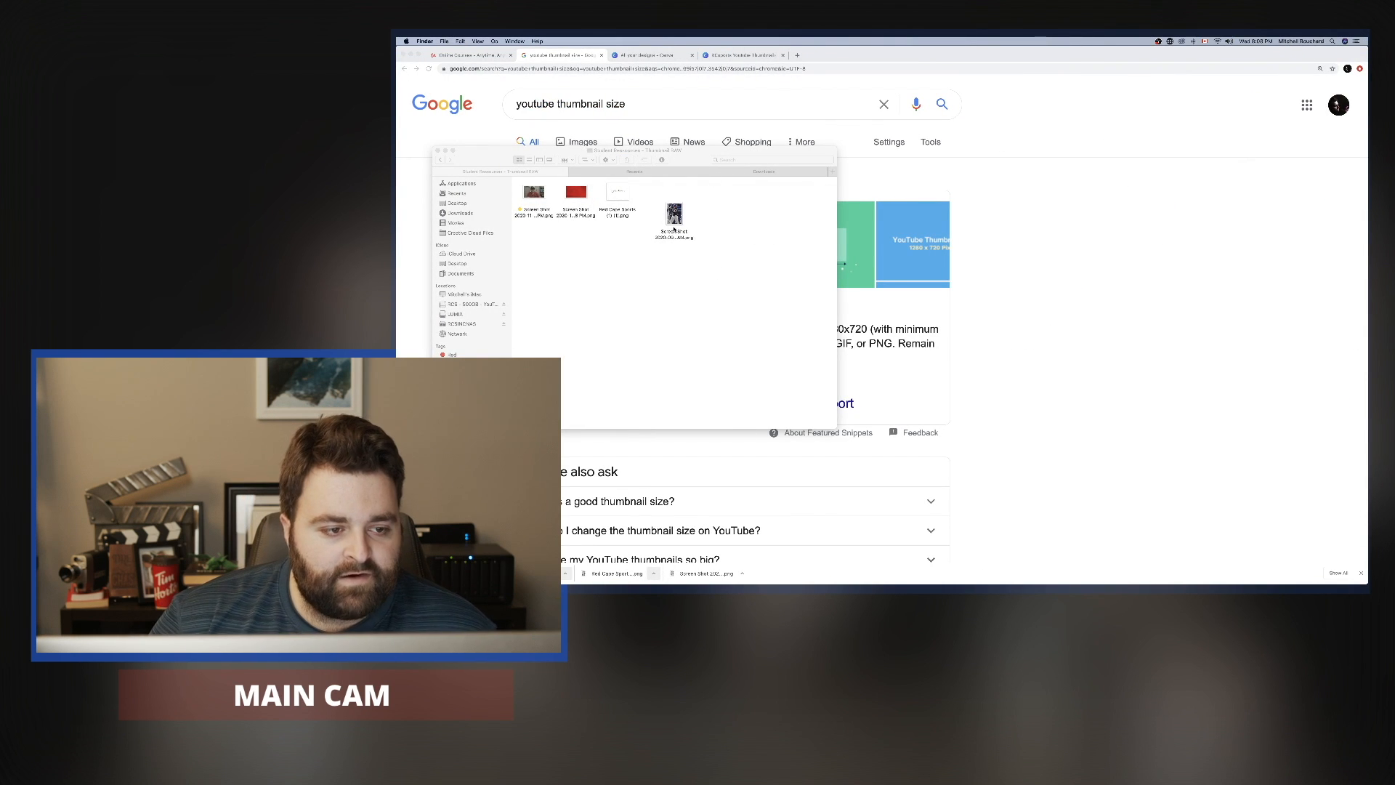
drag(674, 229, 660, 211)
click(714, 286)
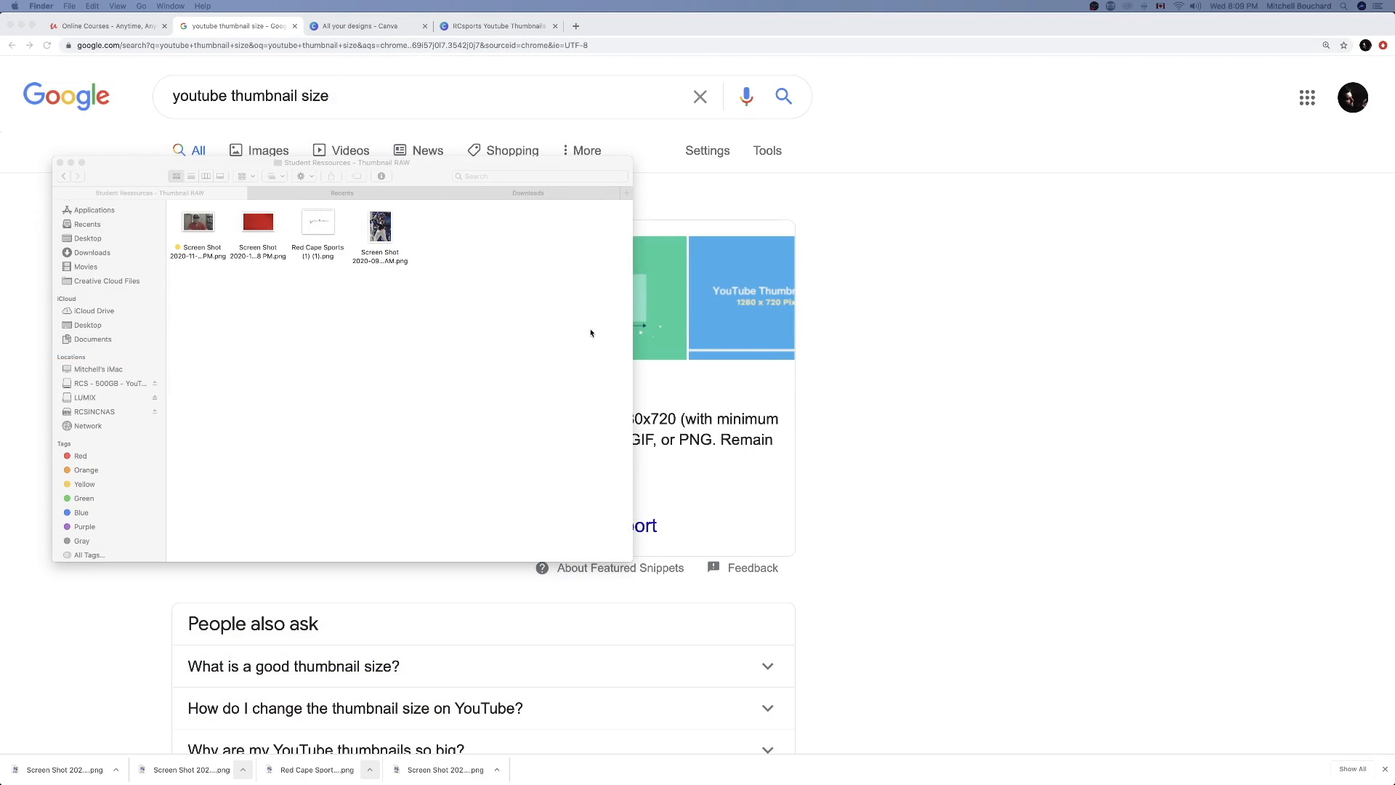
drag(425, 169, 796, 191)
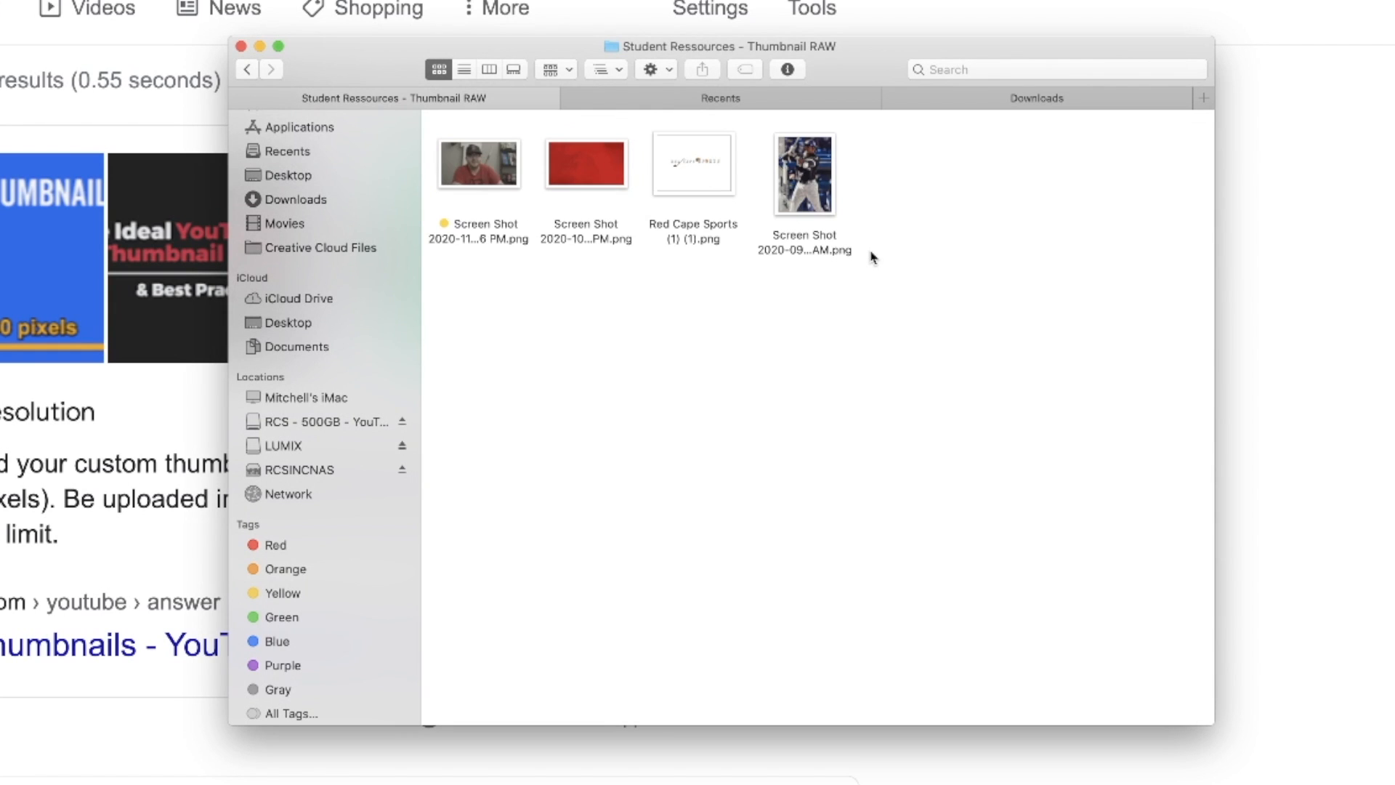
Enlarge the file previews in the Thumbnail RAW folder to examine the portrait, red background, Red Cape Sports logo and baseball card images.
key(super+plus)
key(super+plus)
key(super+plus)
key(super+plus)
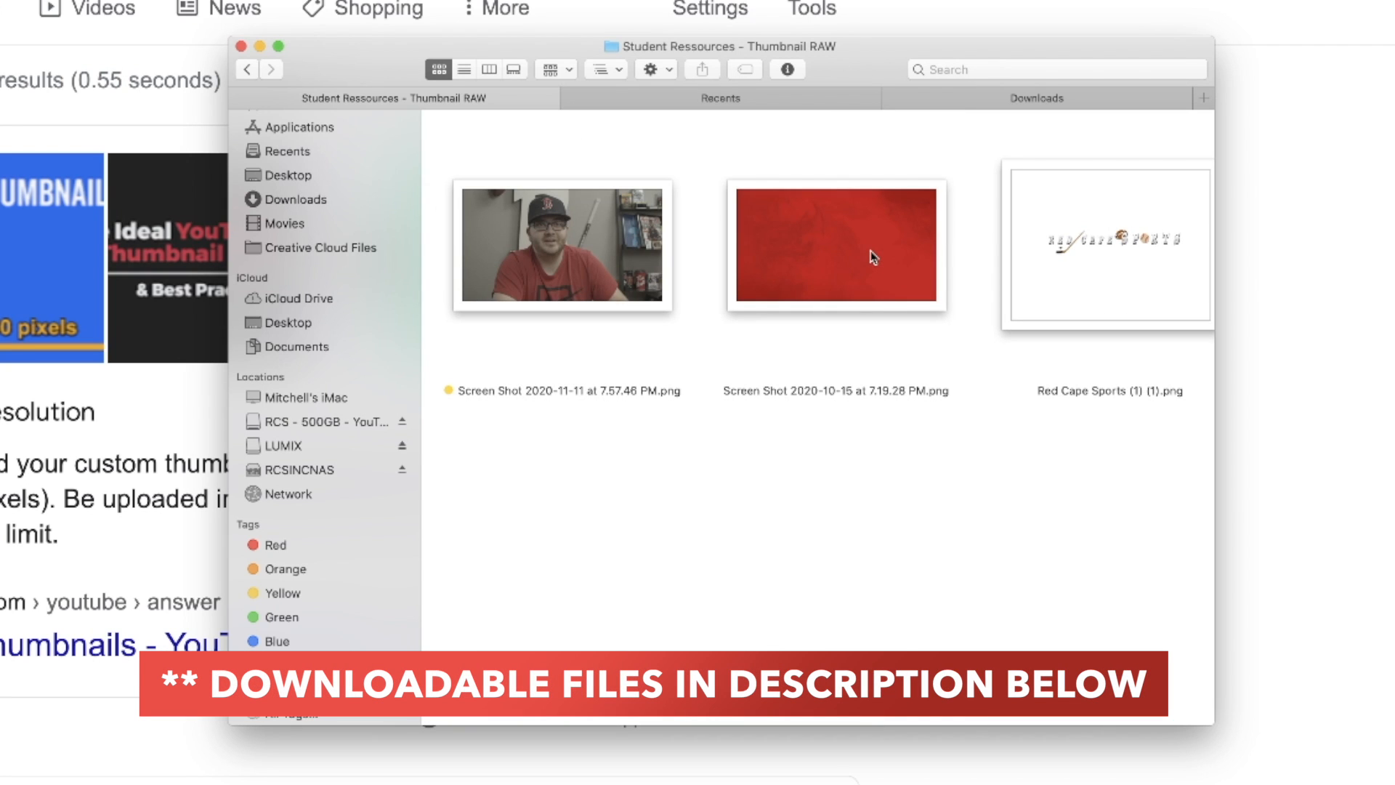
click(606, 260)
scroll(609, 267, right, 3)
click(611, 268)
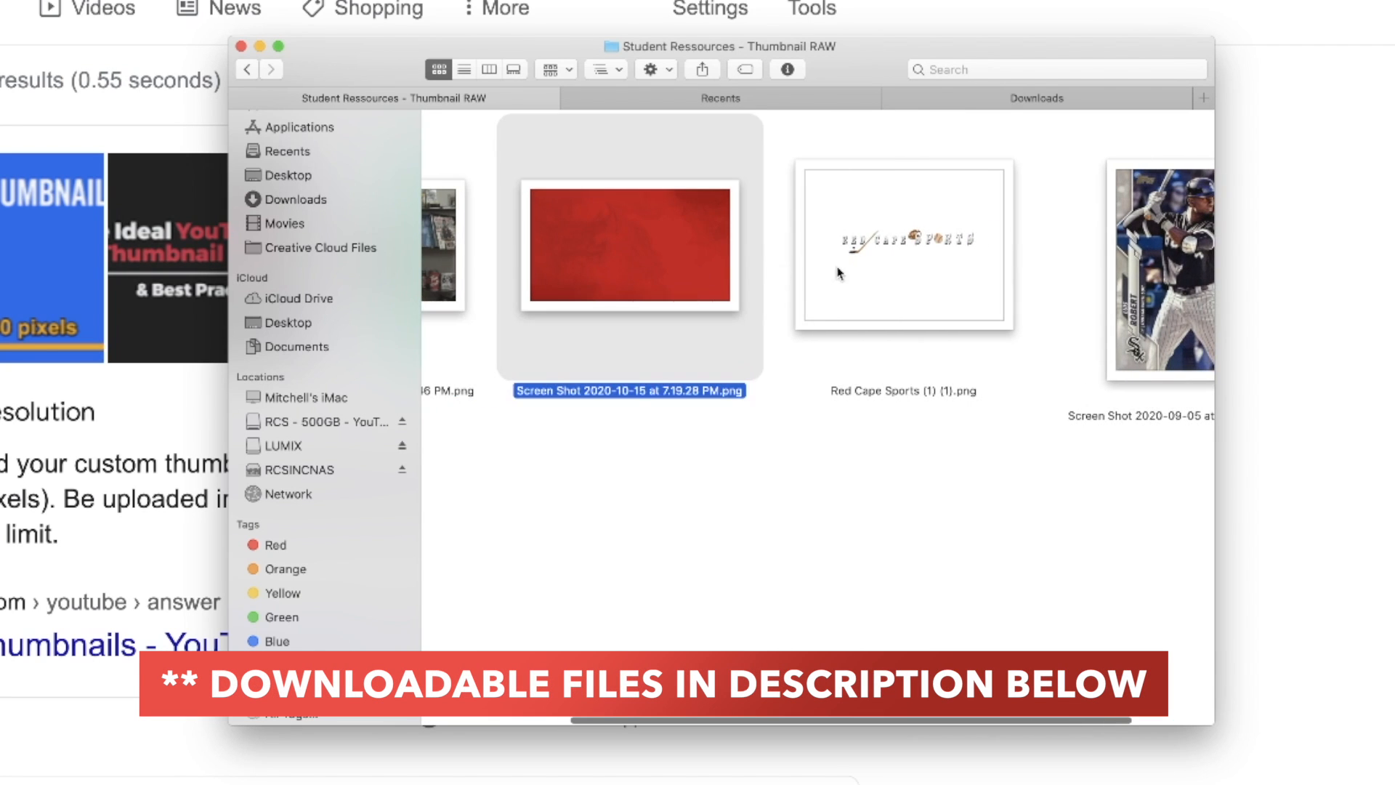
click(913, 264)
scroll(913, 310, right, 2)
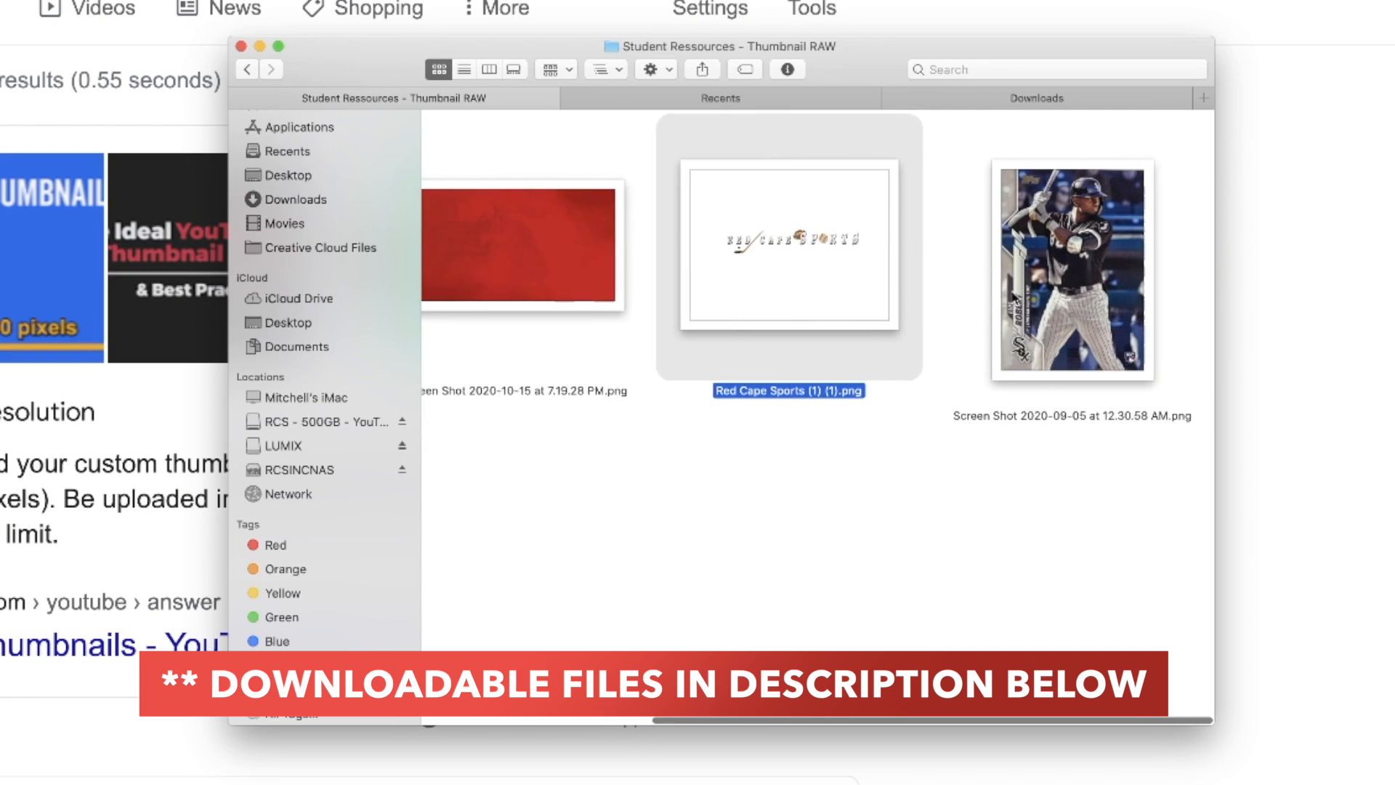
click(1041, 291)
scroll(1032, 290, left, 5)
scroll(938, 301, right, 2)
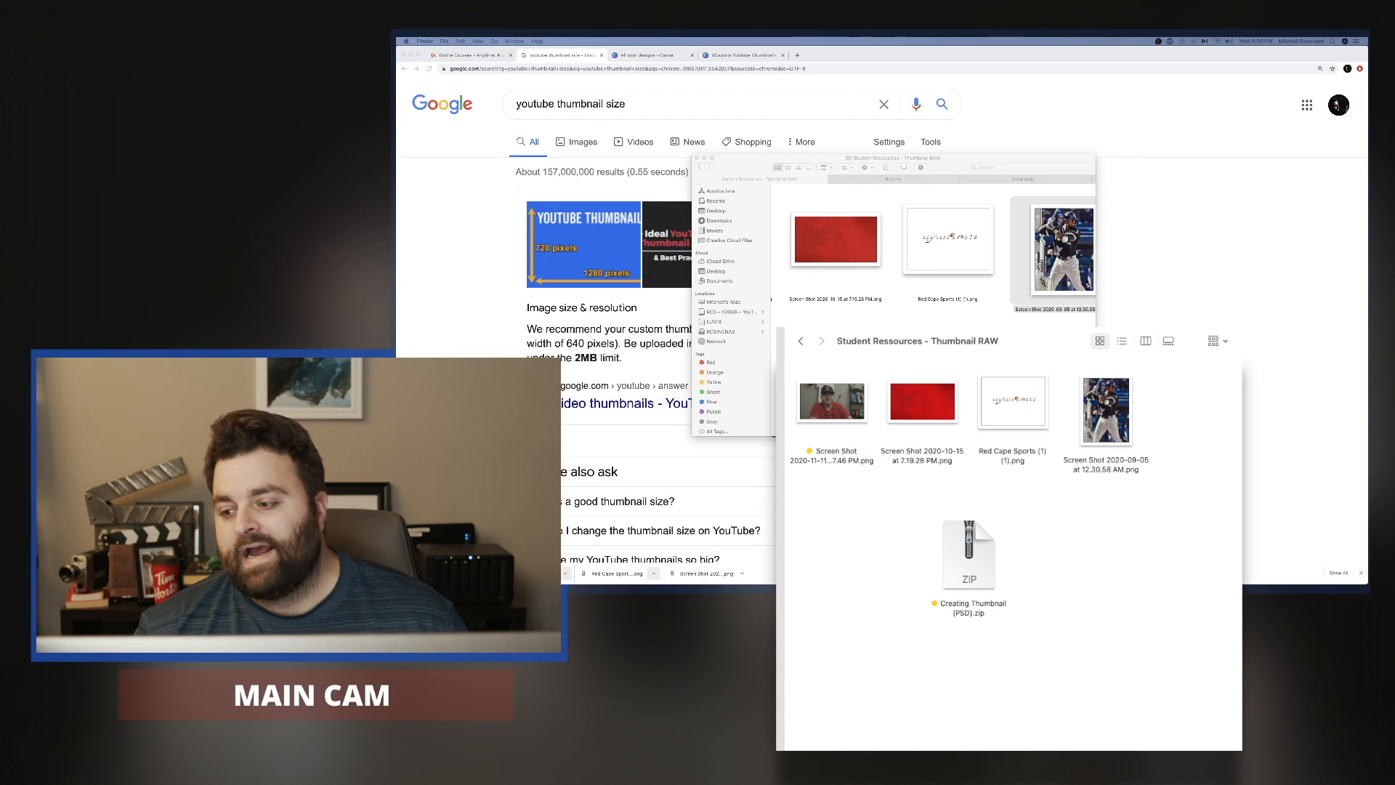
click(1039, 385)
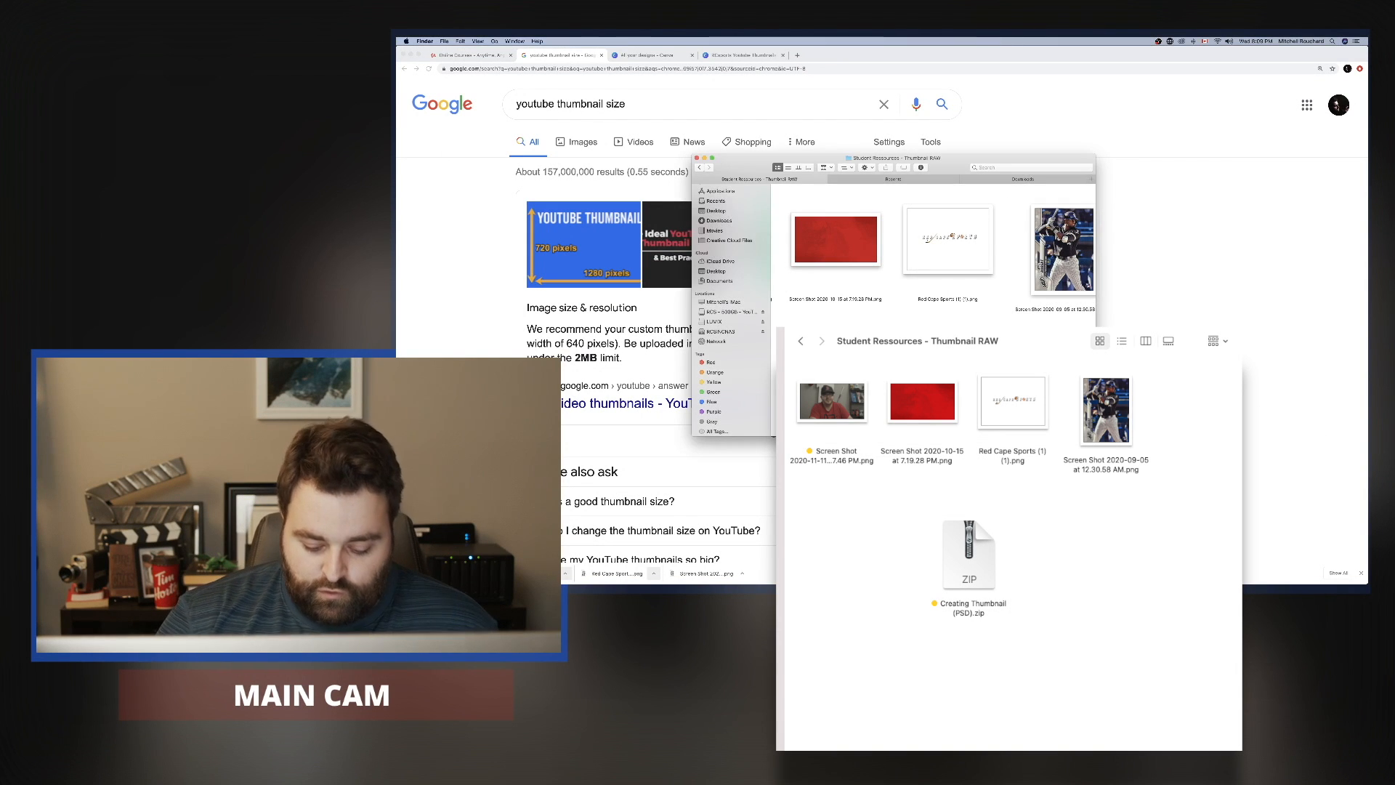
key(super+minus)
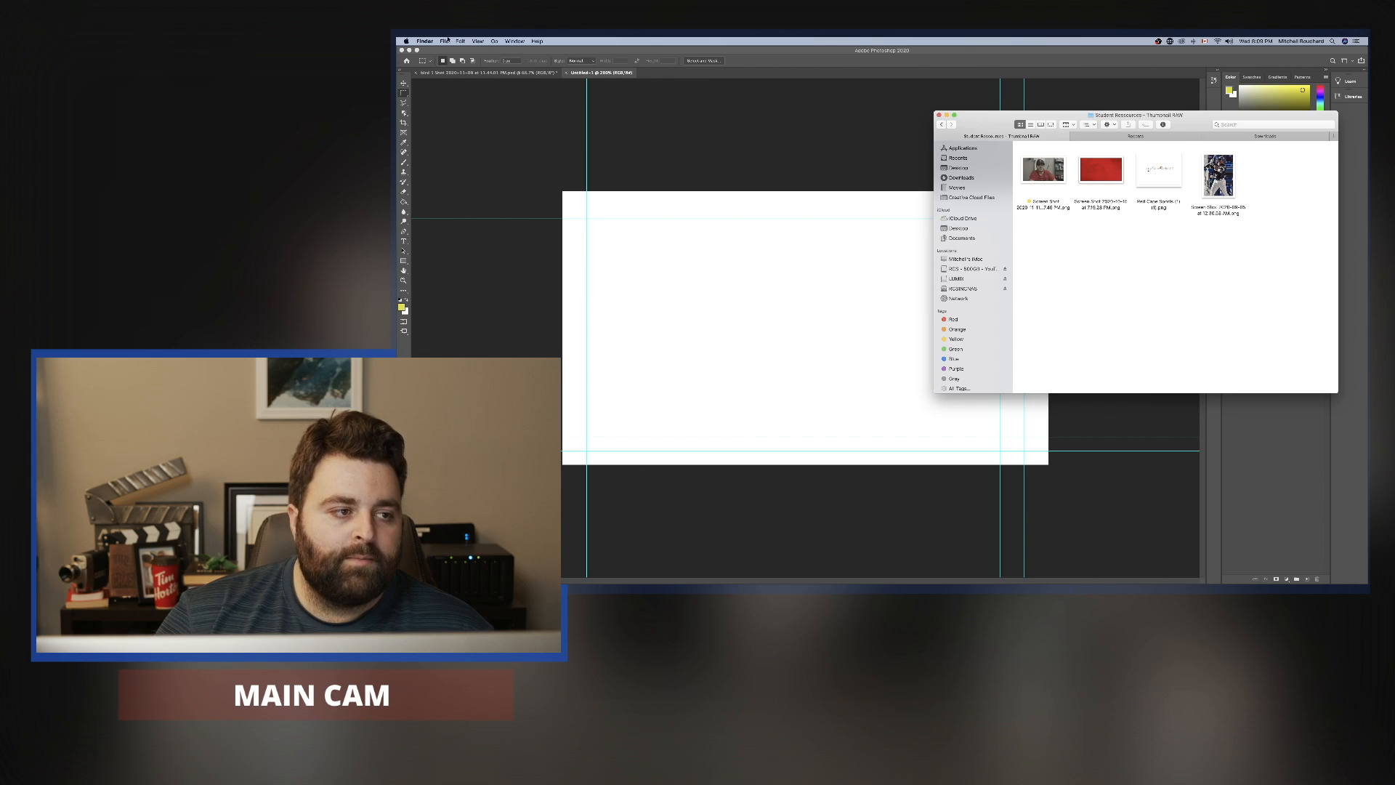
click(499, 161)
click(460, 41)
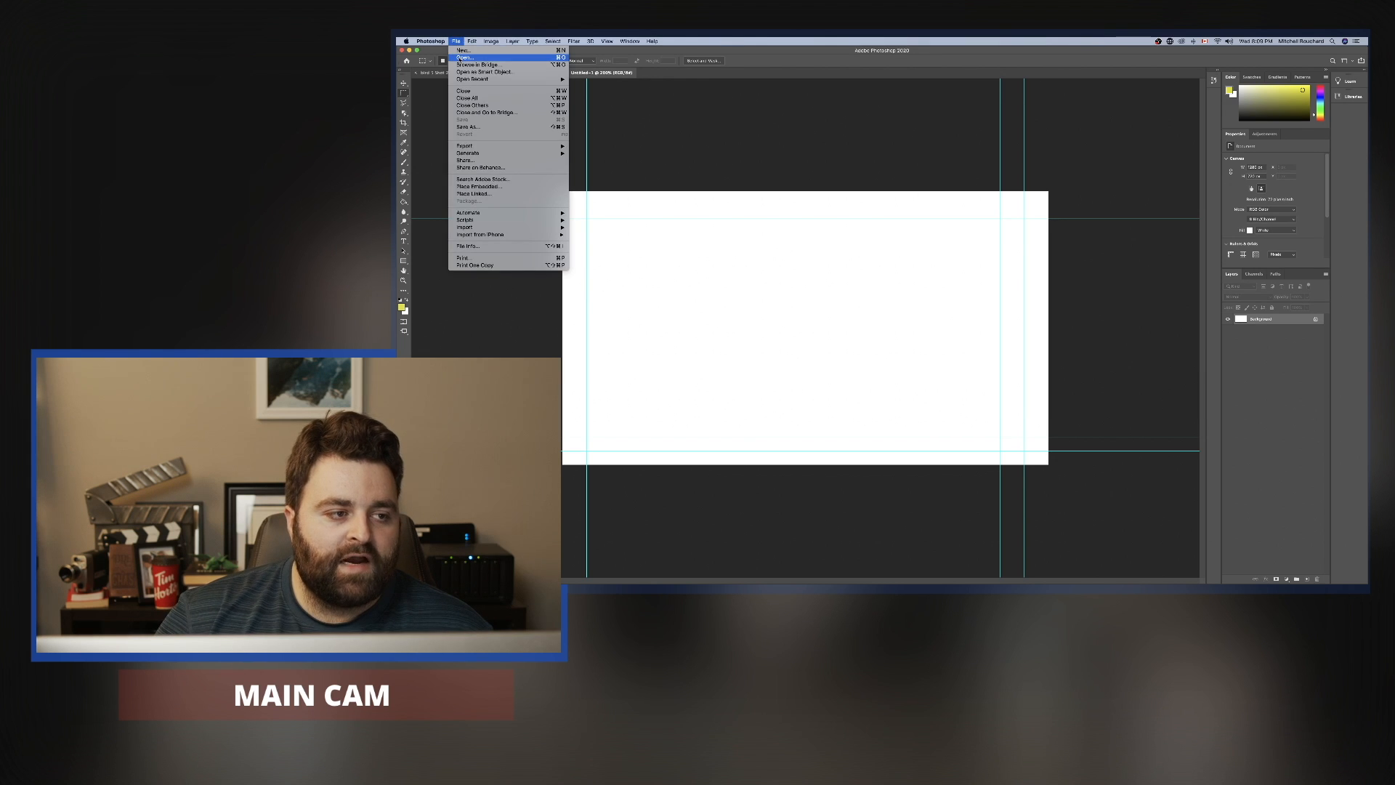
click(892, 156)
Place the Thumbnail RAW images from Finder into the blank Photoshop document and accept the Red Cape Sports logo at its initial placement.
key(ctrl+Up)
click(1162, 181)
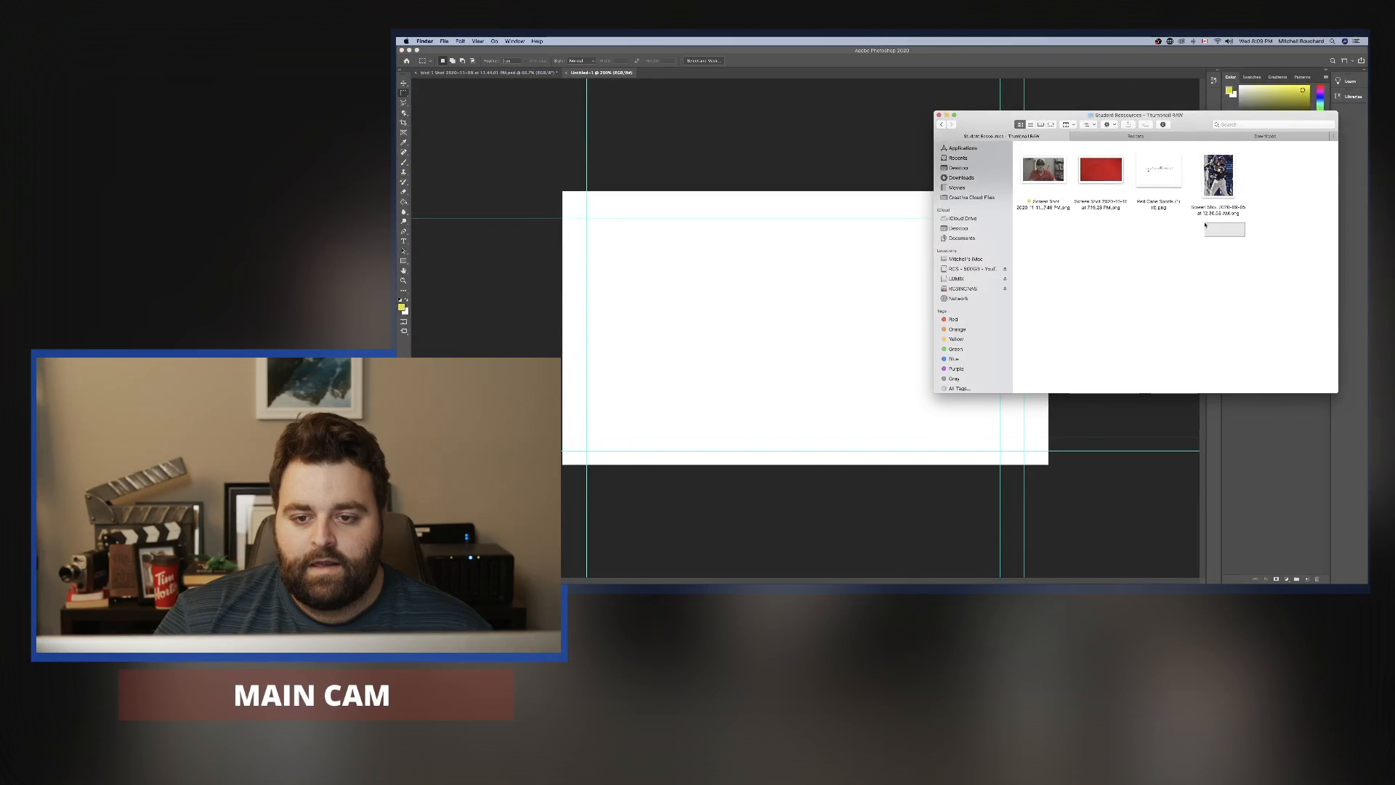
drag(1246, 237, 754, 150)
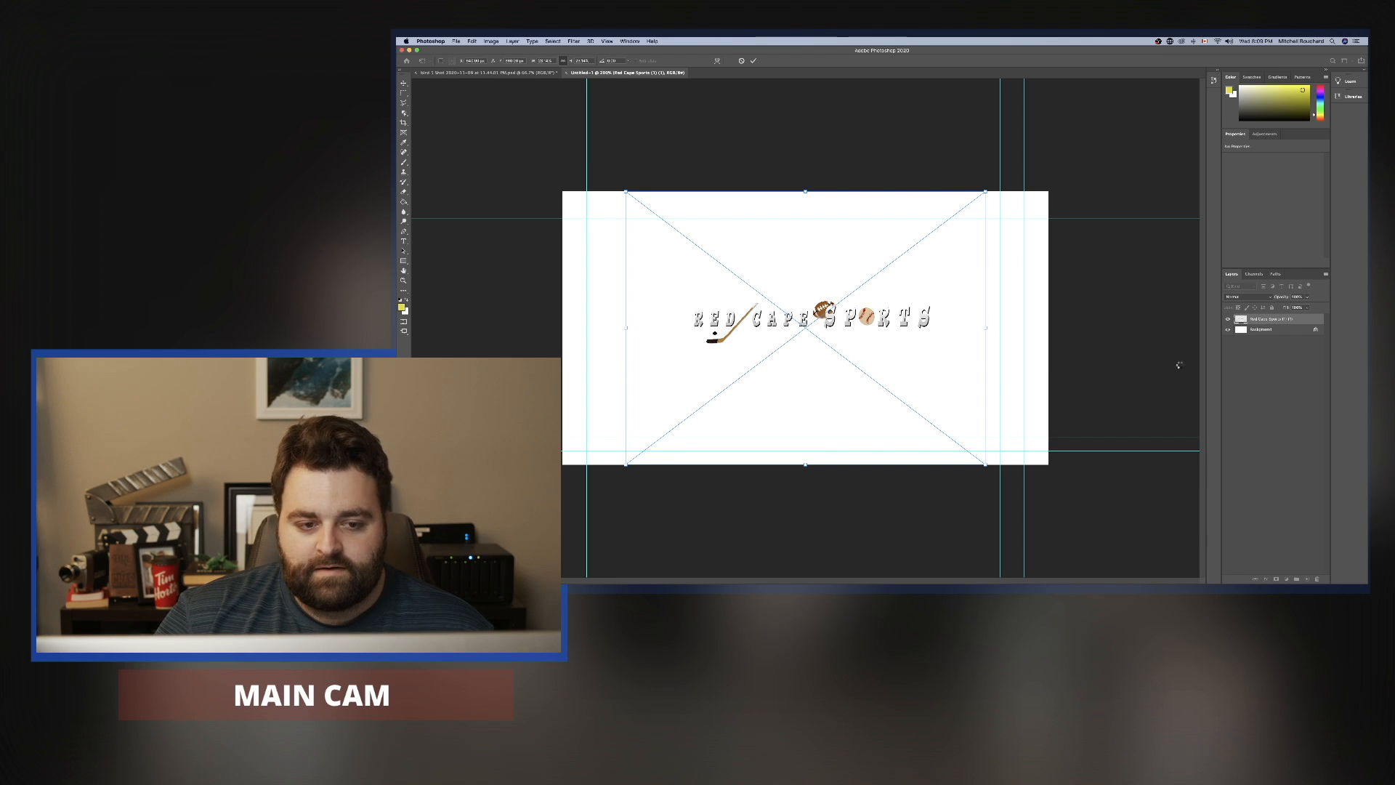
key(Return)
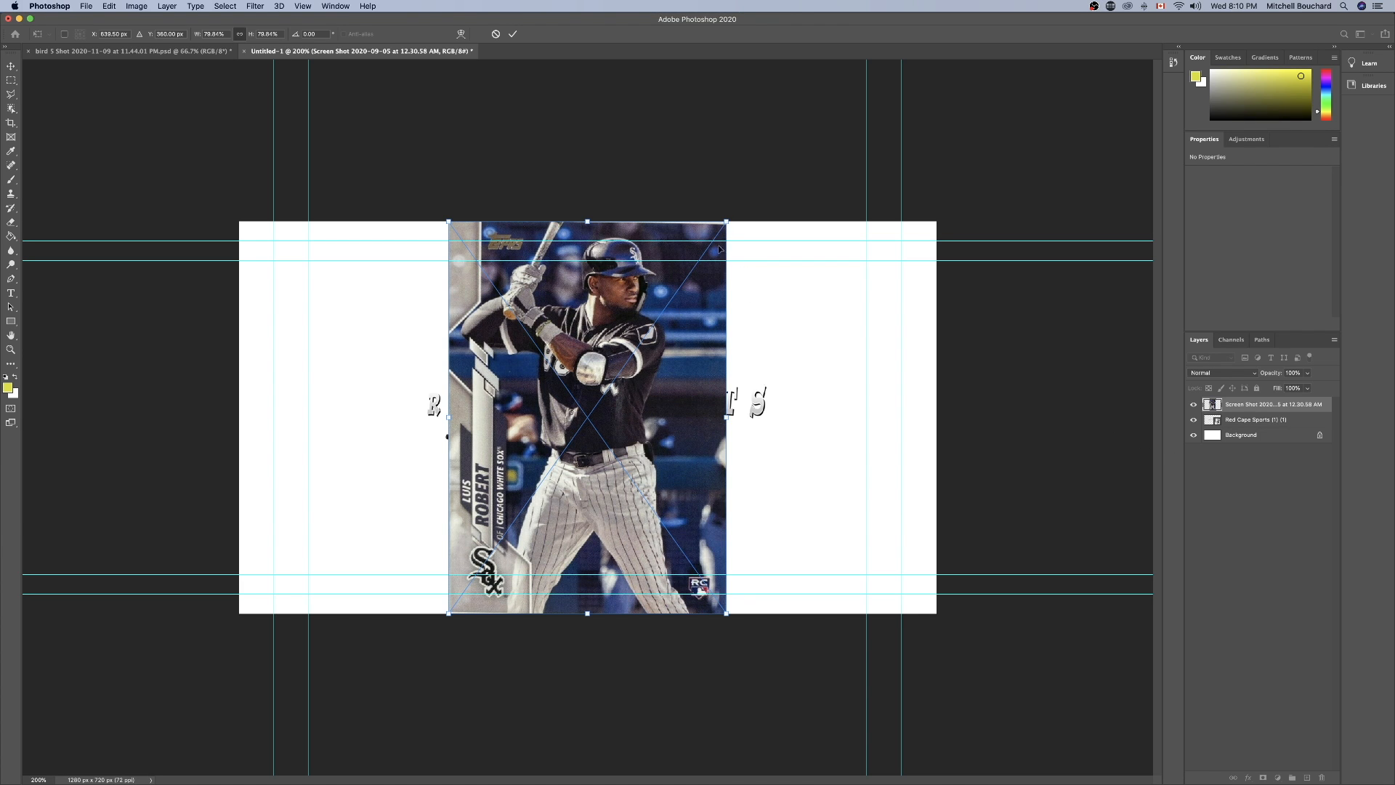
Scale the baseball card image down to about 56% and move it to the right half of the canvas.
drag(726, 221, 646, 335)
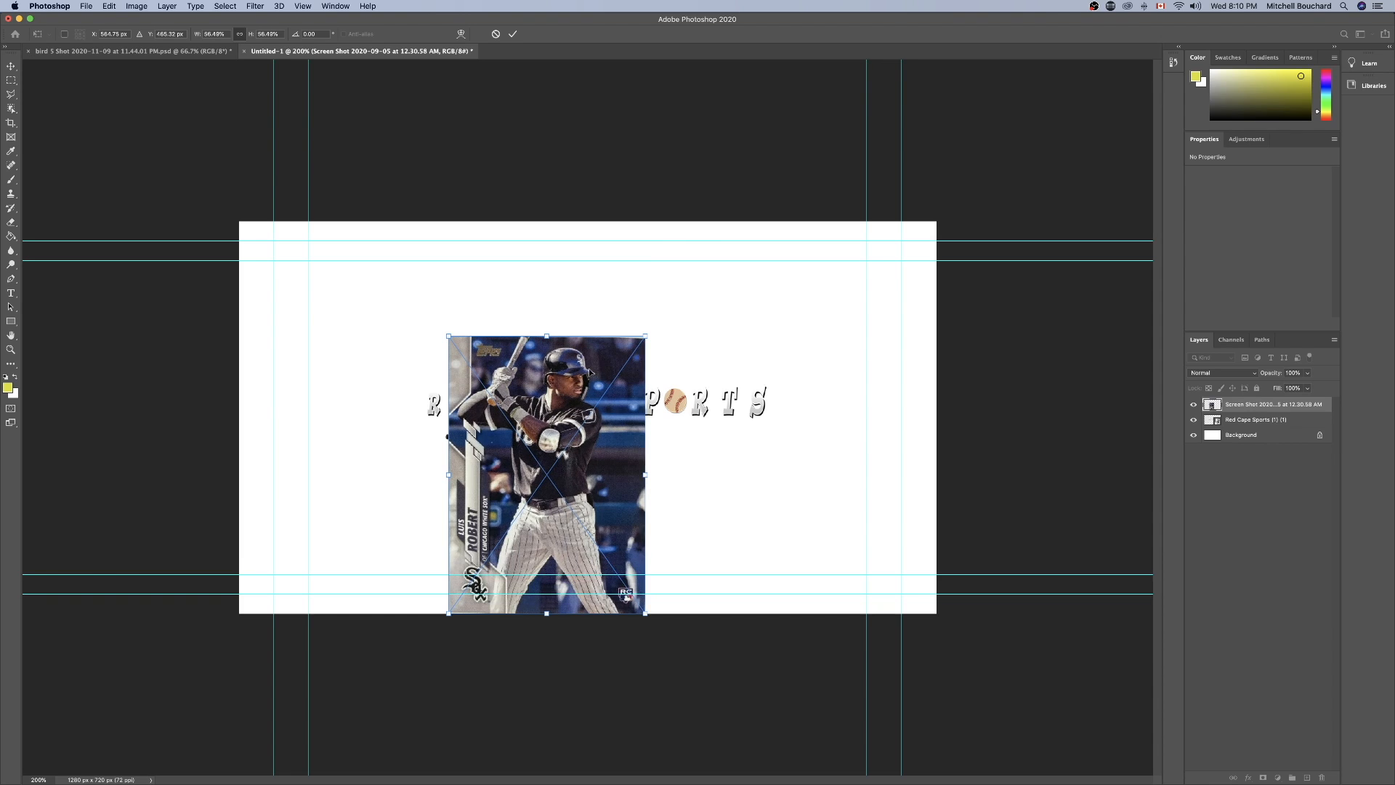
drag(587, 374, 826, 310)
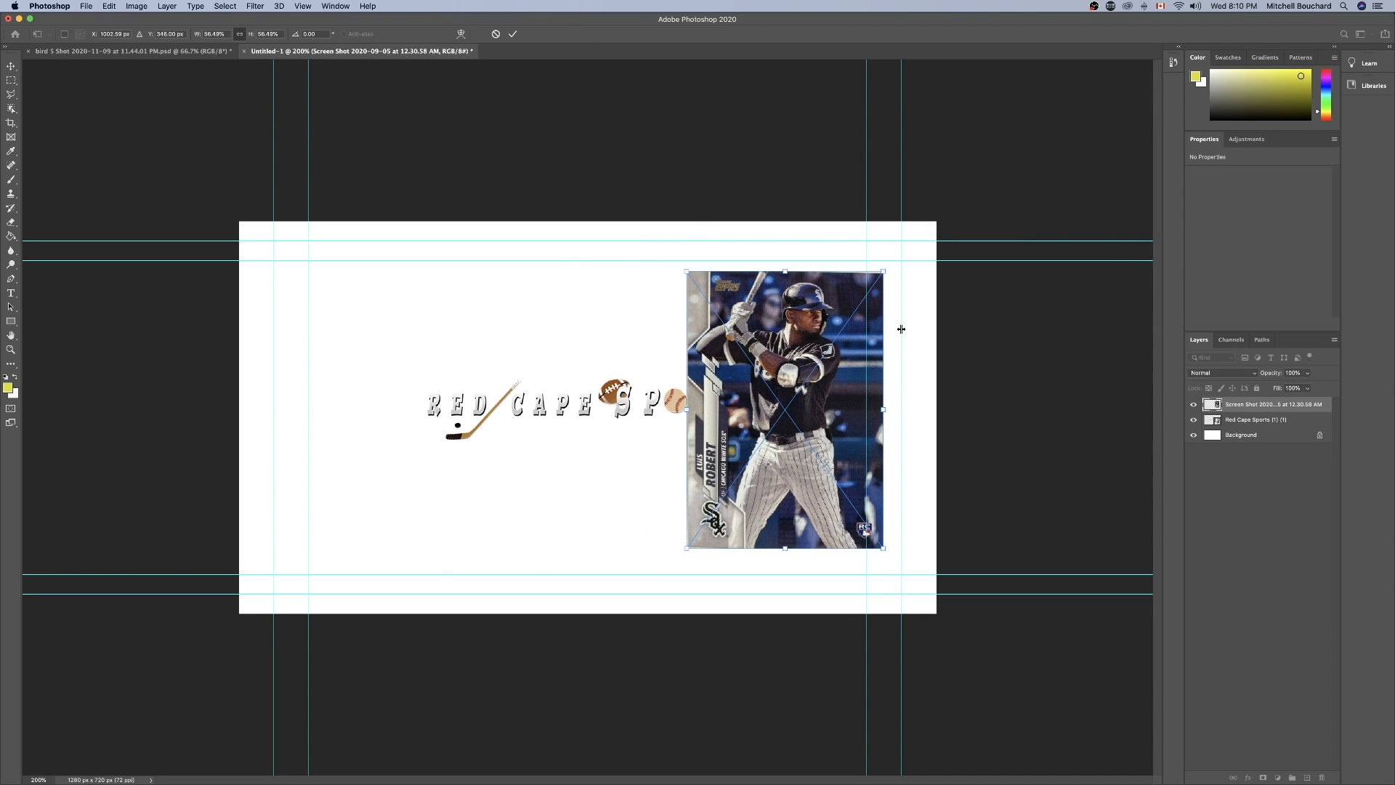
Place the portrait and red background images from the Finder folder into the document, accepting the baseball card's current placement.
key(ctrl+Up)
click(1249, 190)
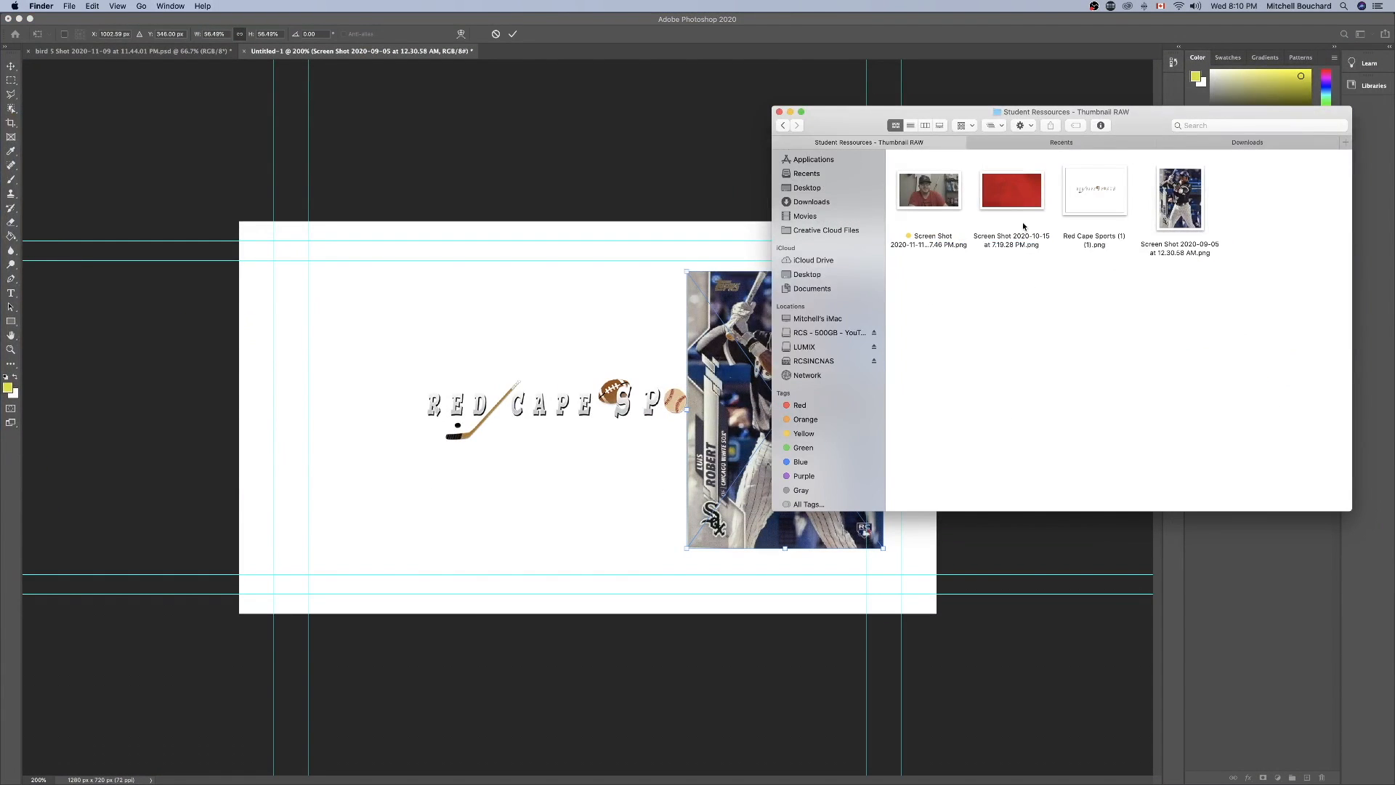
drag(1017, 211, 514, 332)
drag(928, 193, 483, 232)
drag(1033, 289, 951, 186)
drag(953, 195, 494, 271)
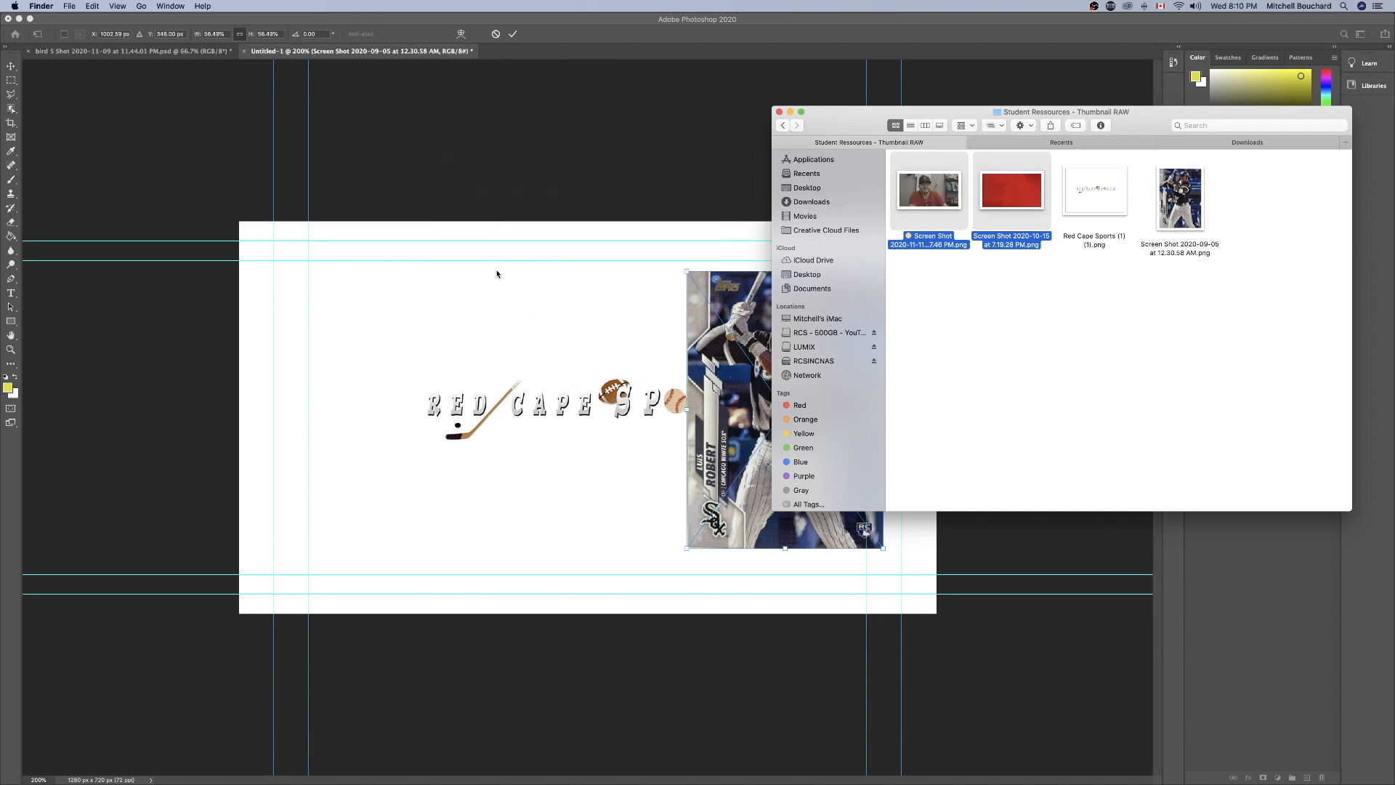
click(497, 274)
key(Return)
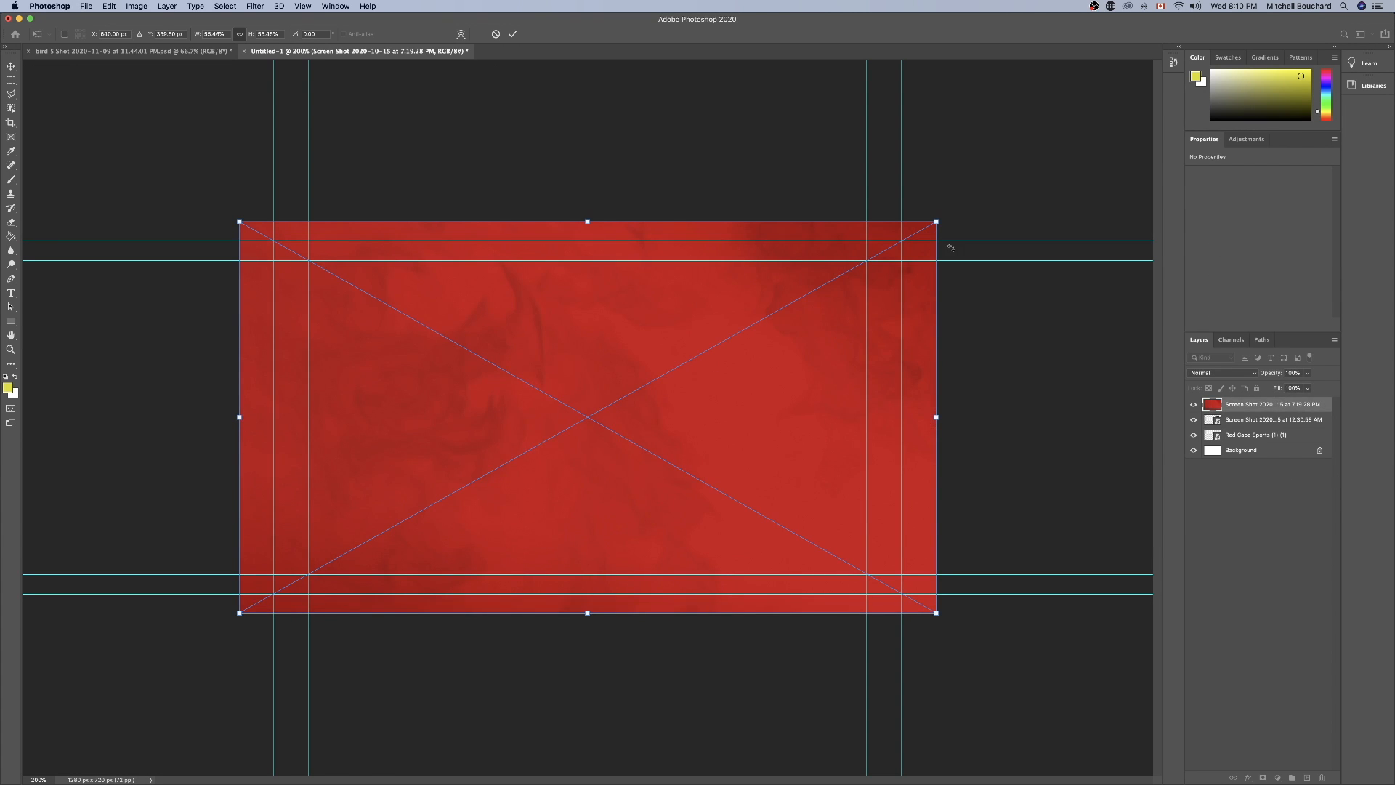
Scale the red background to about 39%, move it near the canvas centre, and accept the portrait at its initial placement.
drag(940, 227, 726, 337)
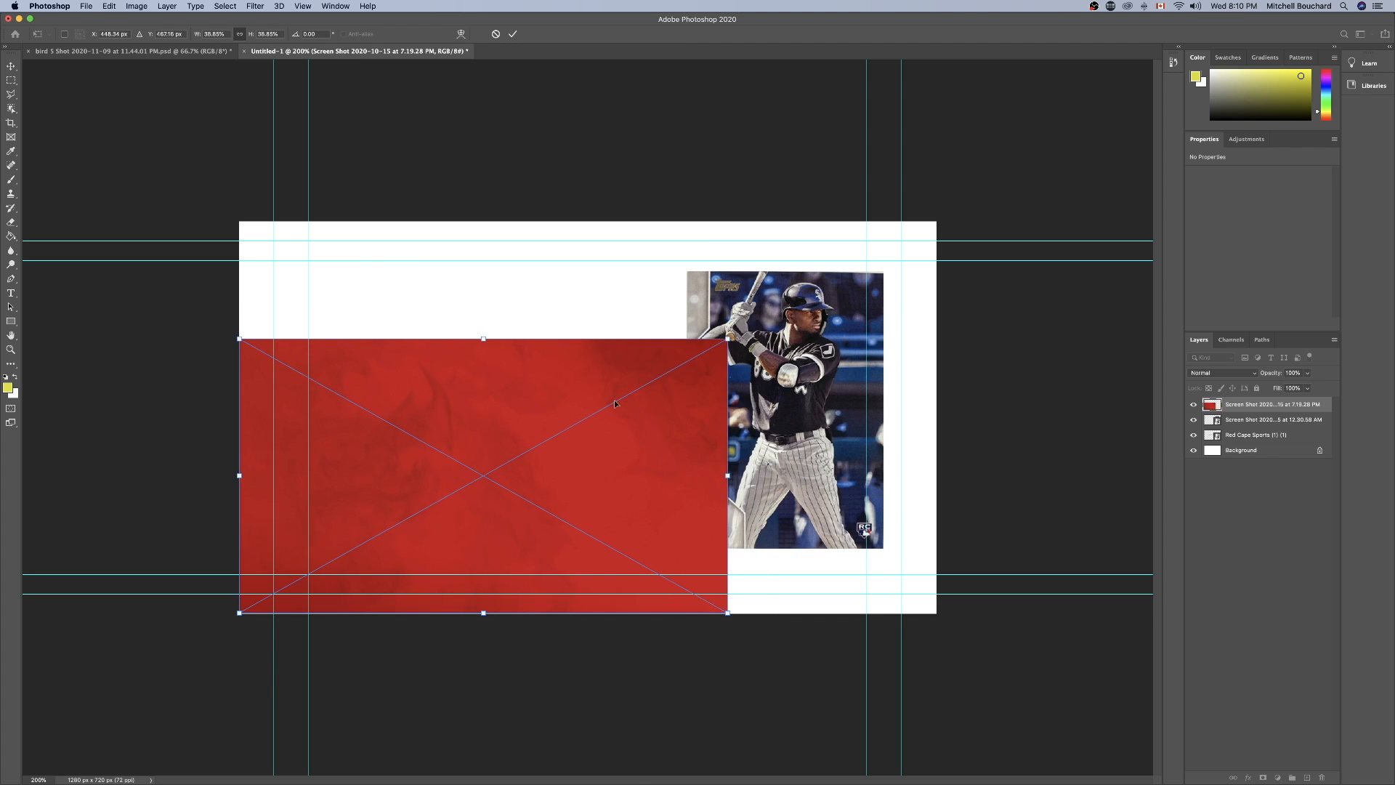
drag(613, 403, 735, 364)
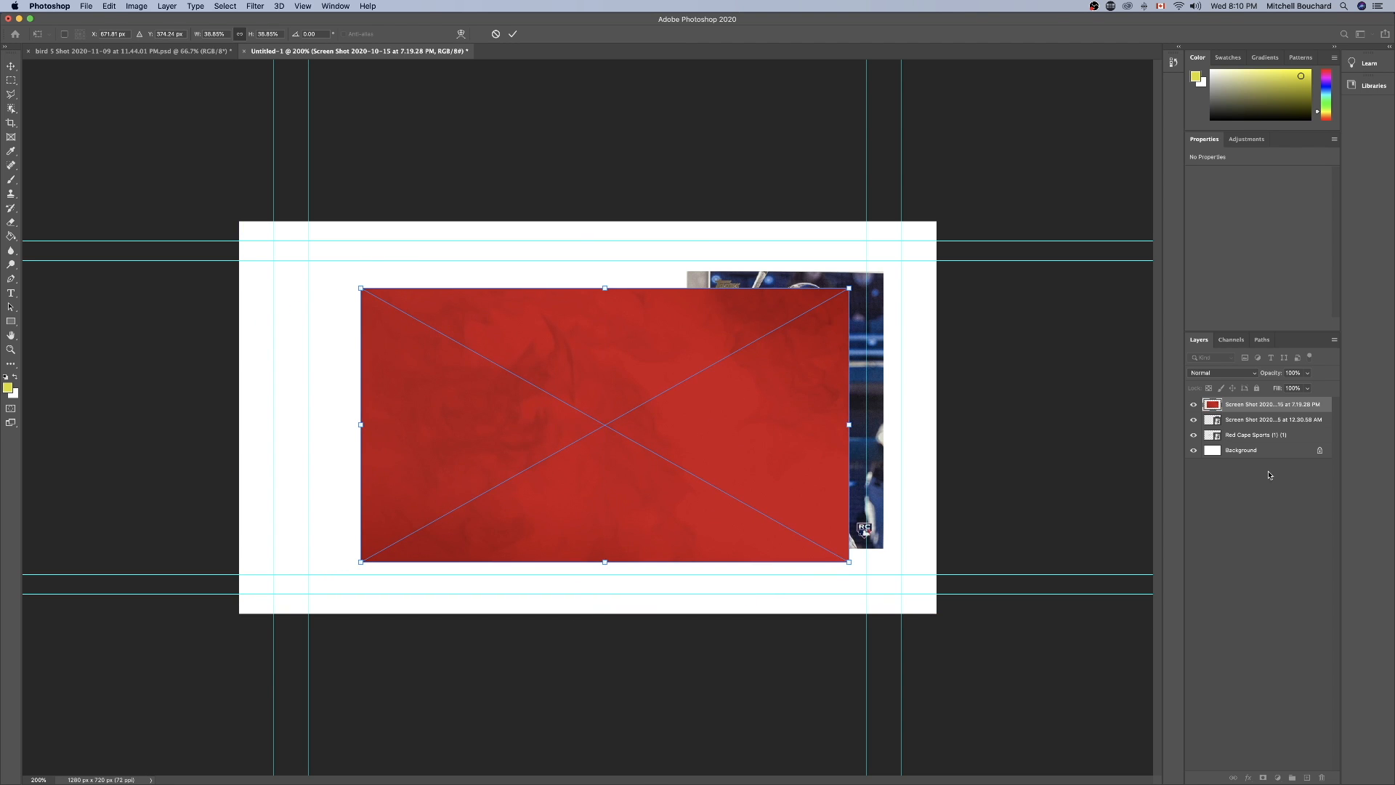
key(Return)
double_click(1245, 435)
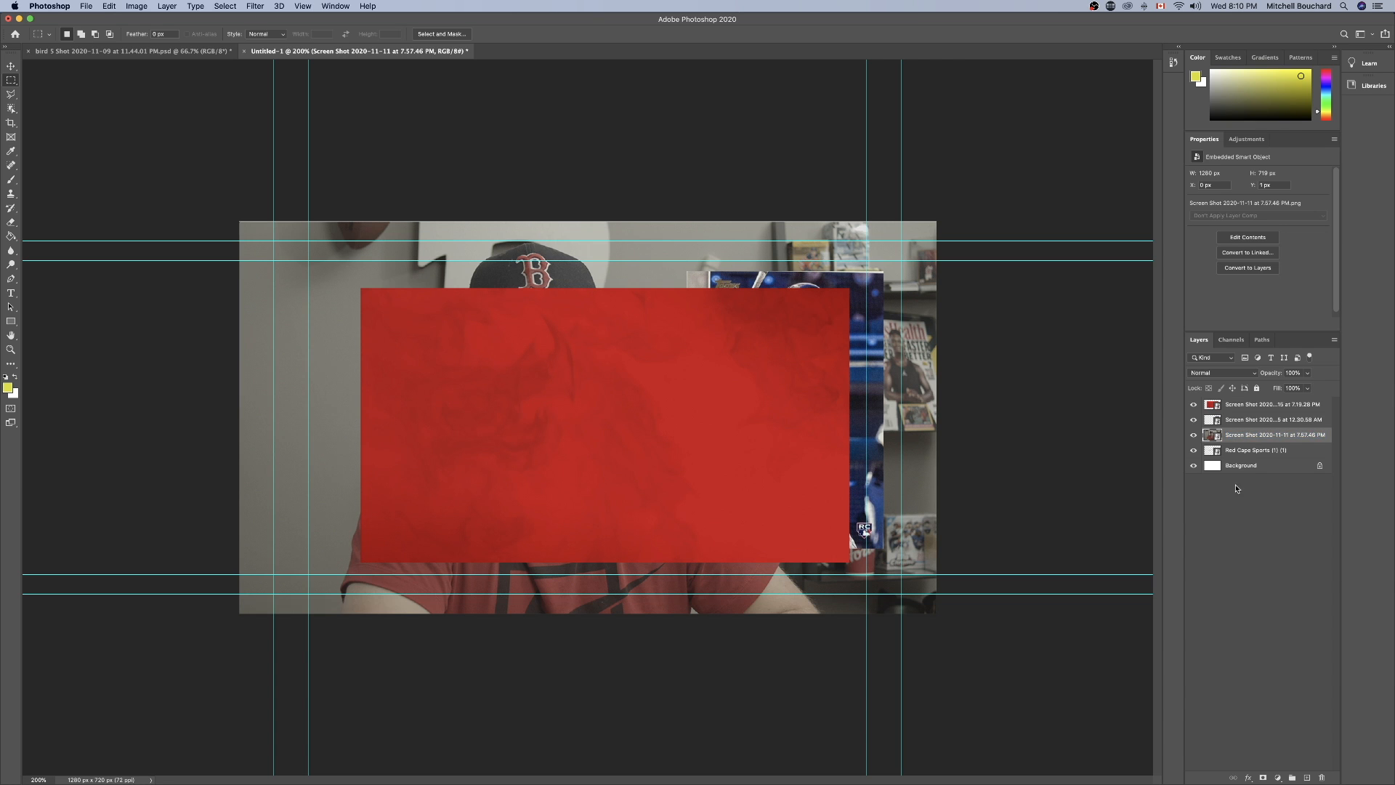
Select the Red Cape Sports layer and turn on the rulers around the canvas.
click(1239, 452)
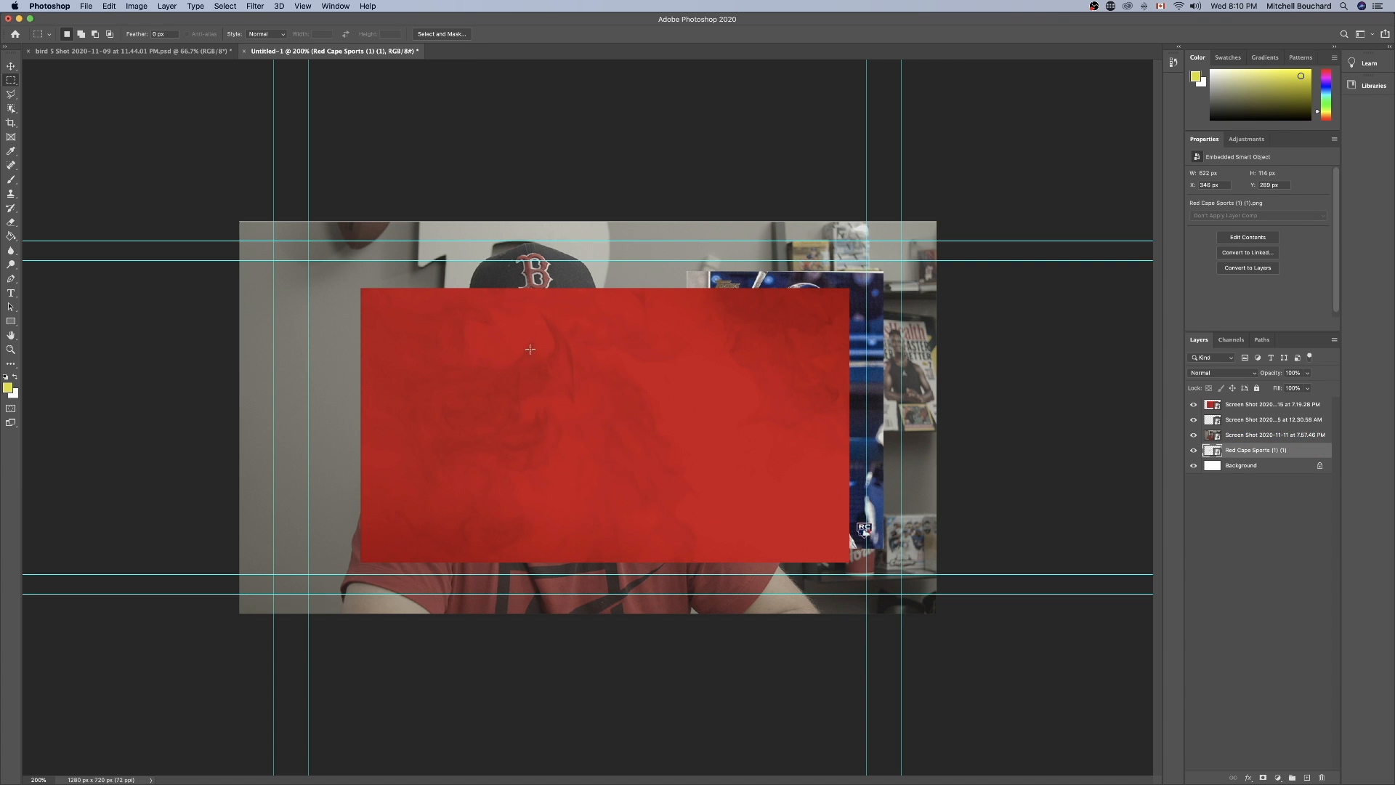
key(a)
click(303, 6)
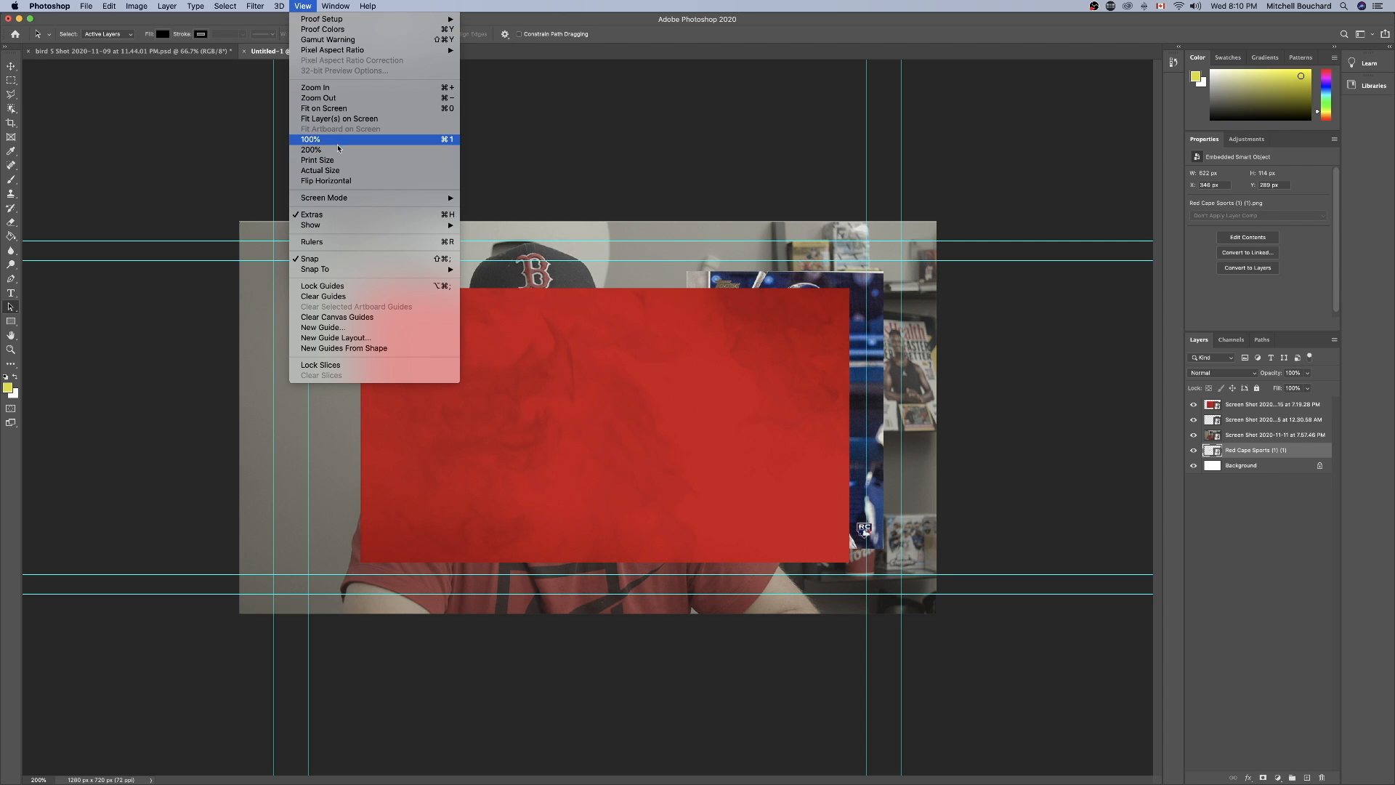
click(363, 242)
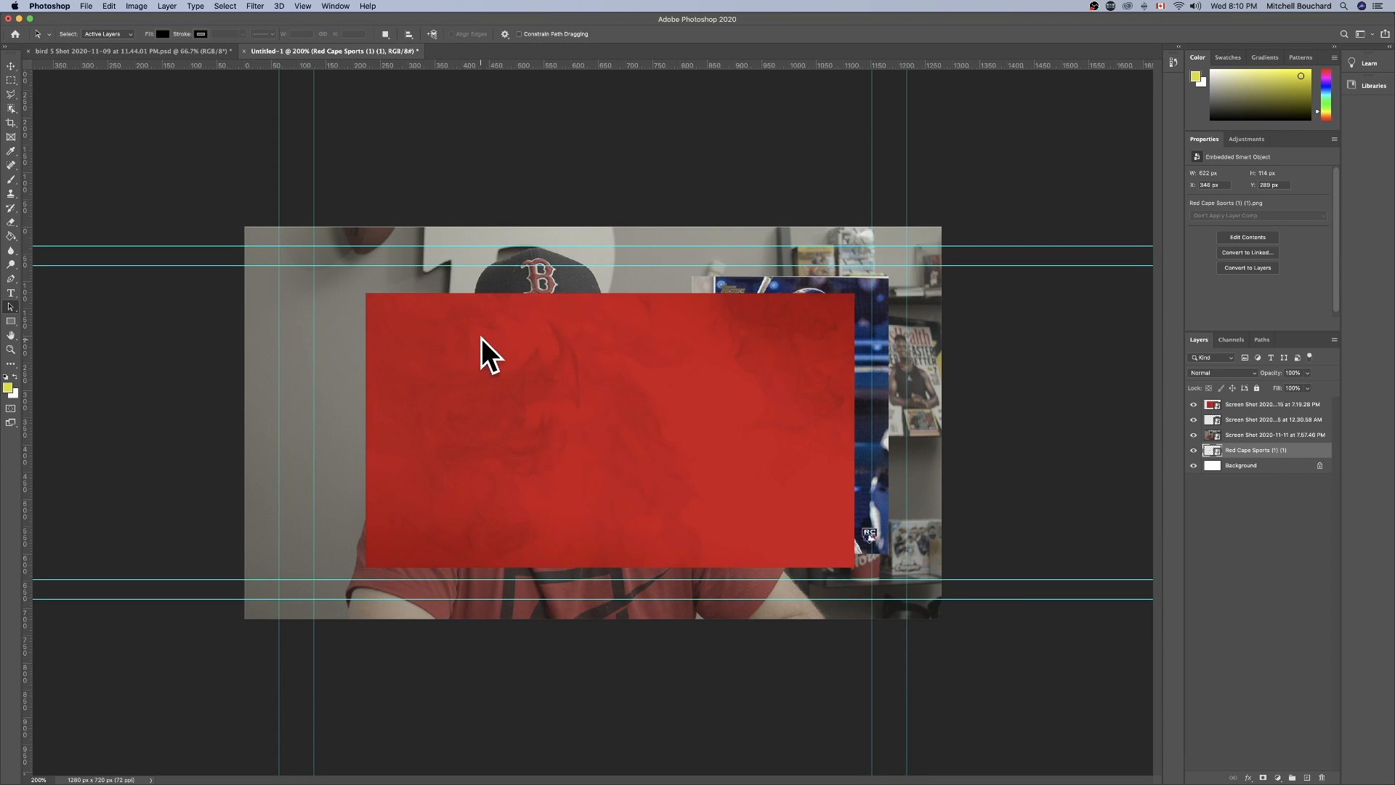
Examine the cutout layer in the other open portrait document and the finished example thumbnail, and return to the Untitled-1 document.
click(178, 52)
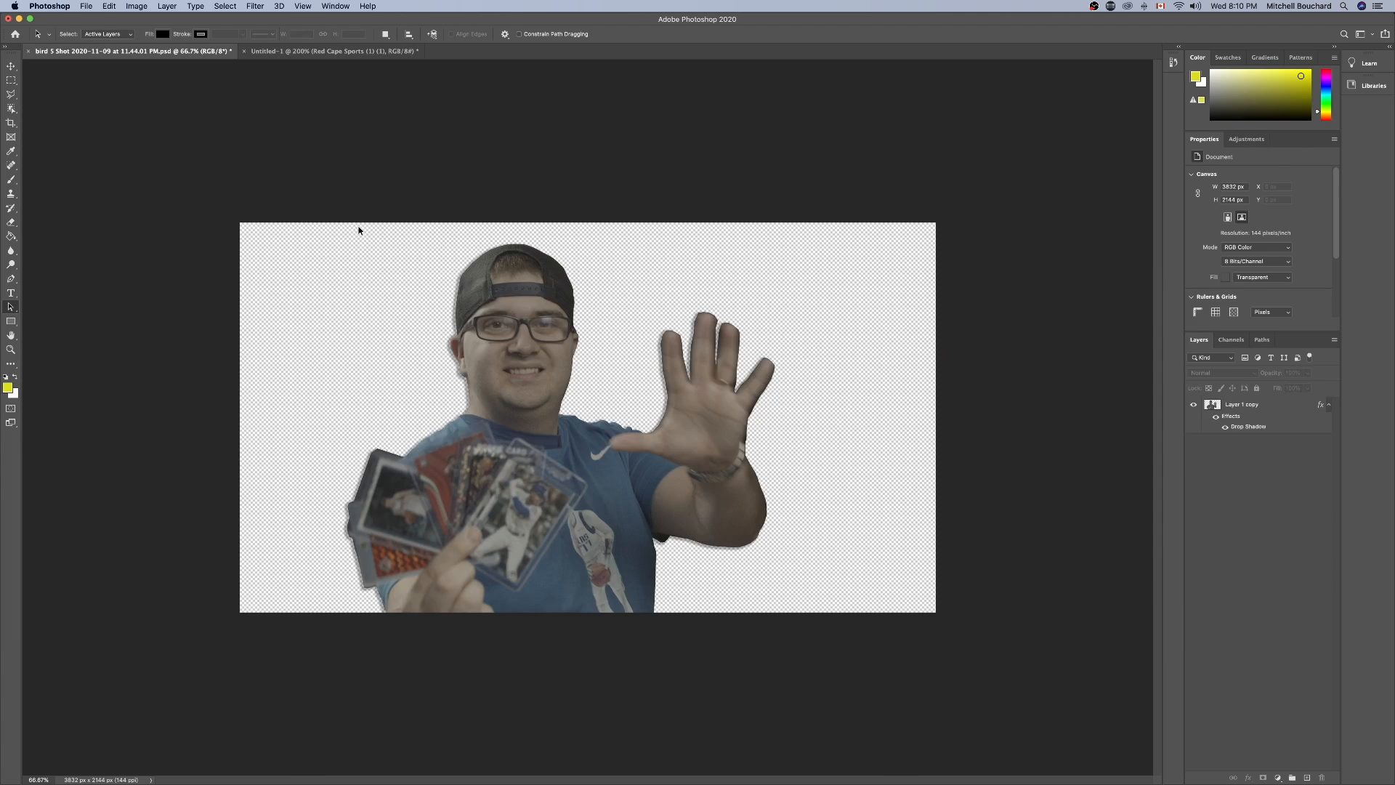
click(1194, 406)
click(1196, 406)
click(1256, 405)
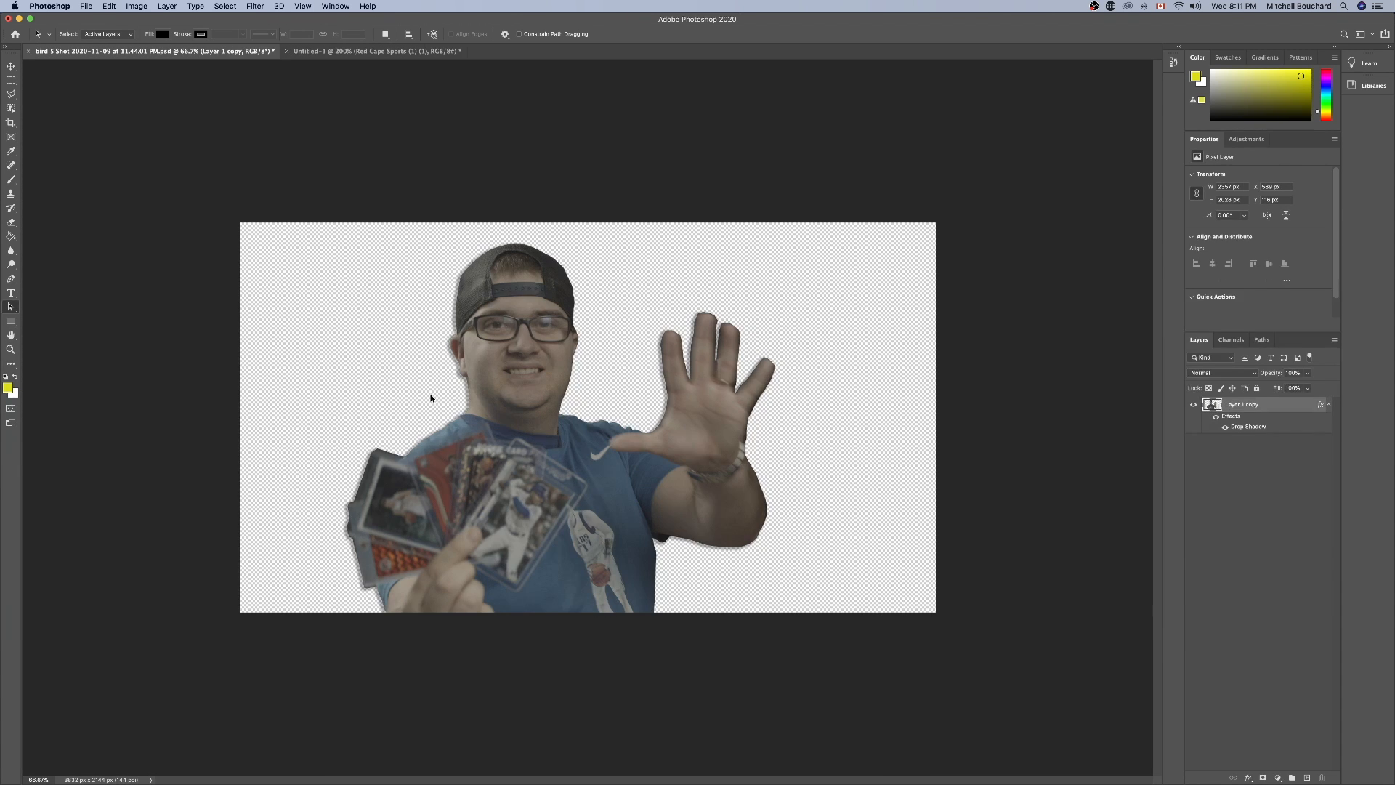
key(ctrl+Right)
key(ctrl+Right)
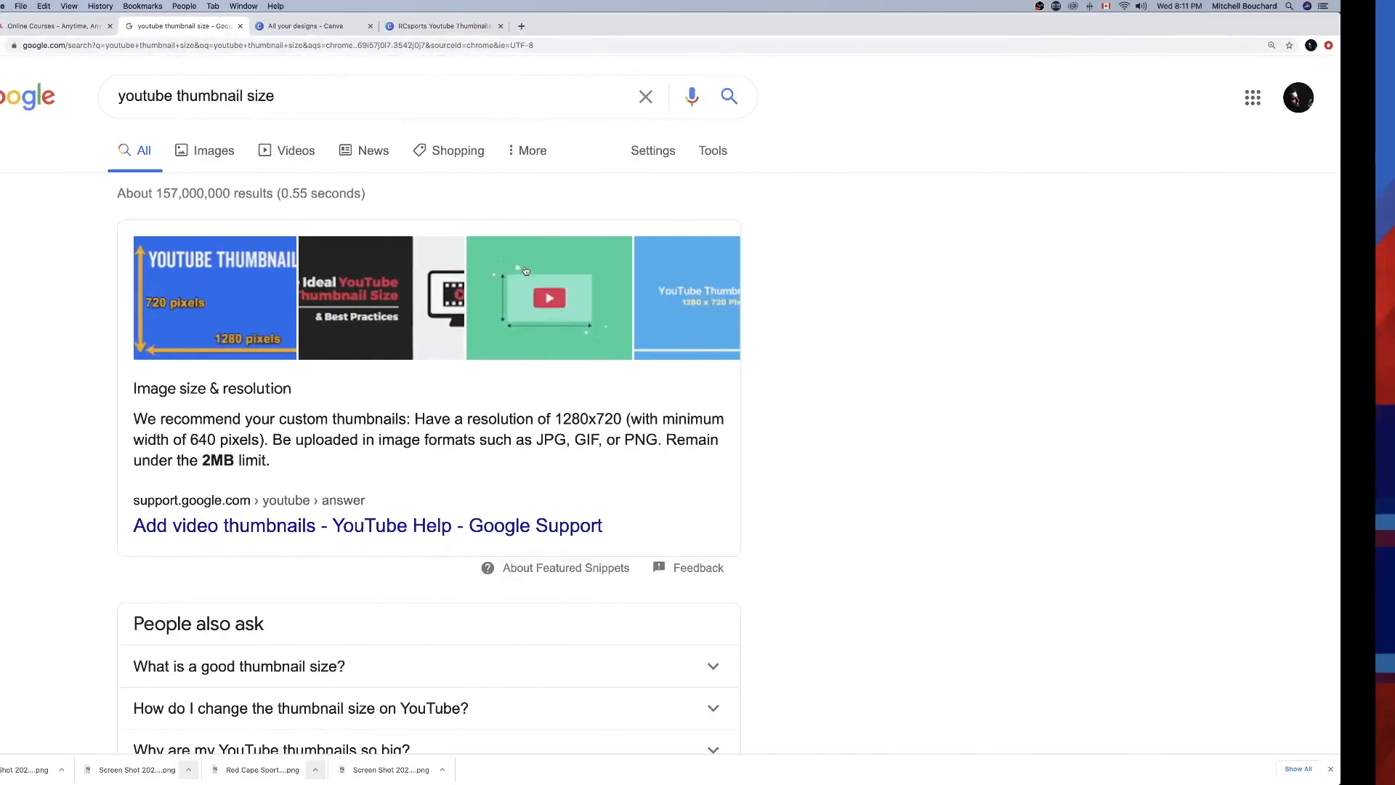
key(ctrl+Left)
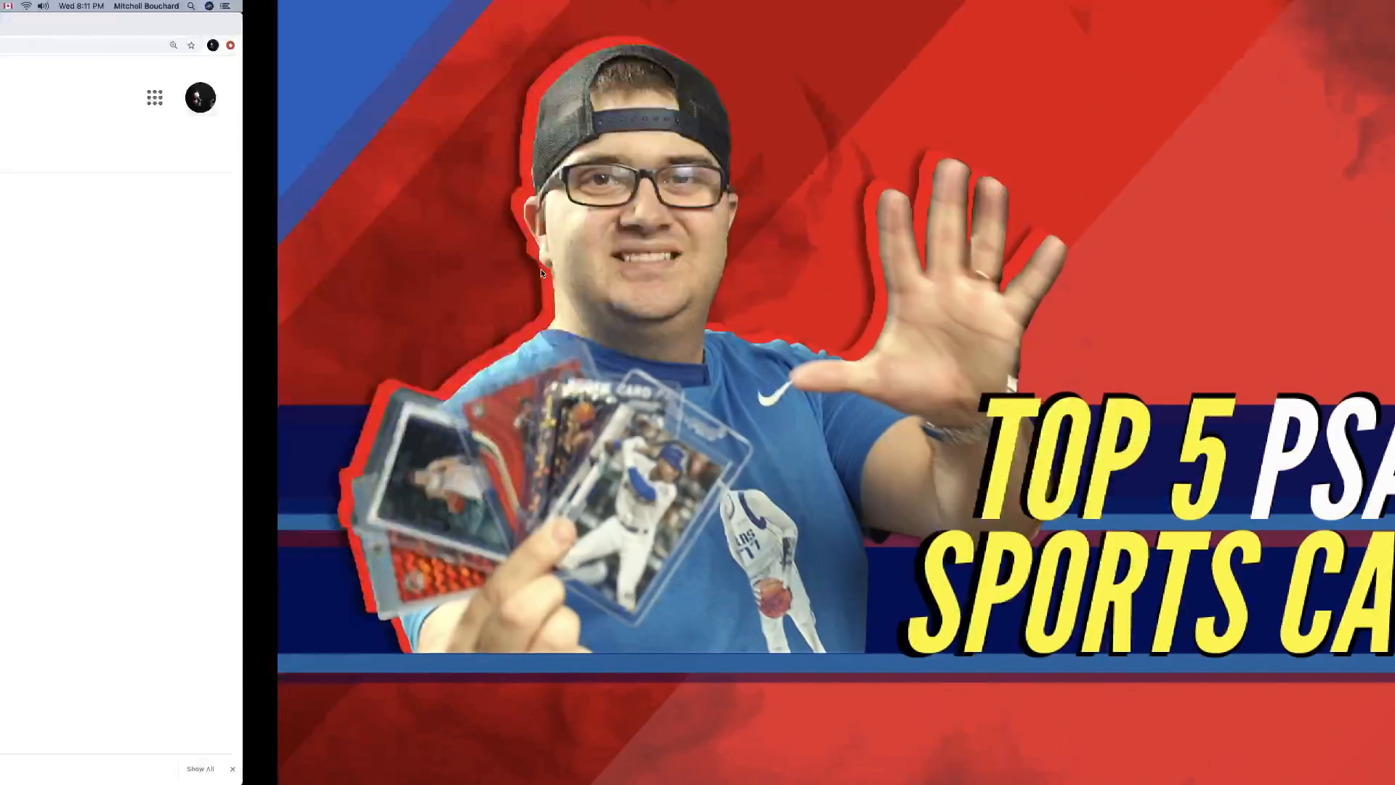
key(ctrl+Left)
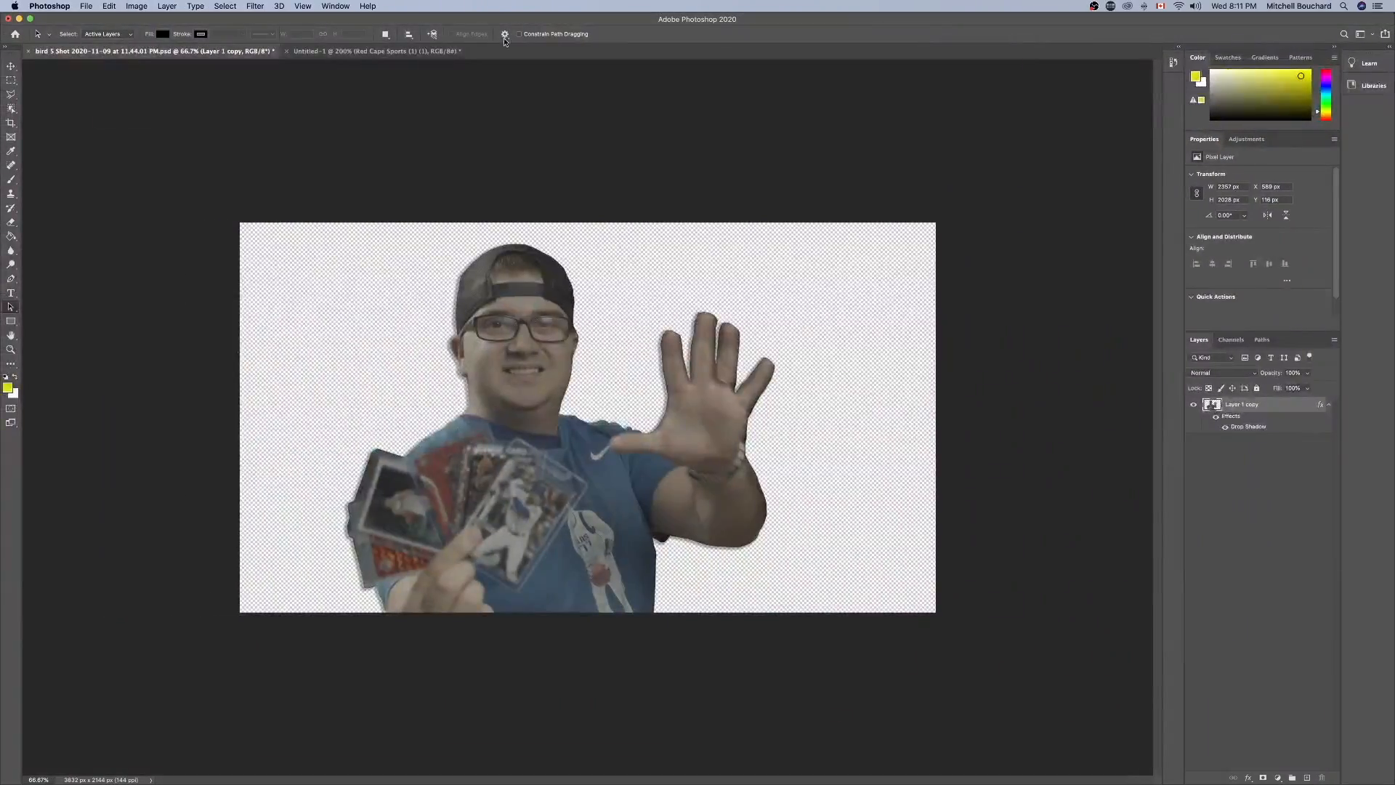
click(383, 52)
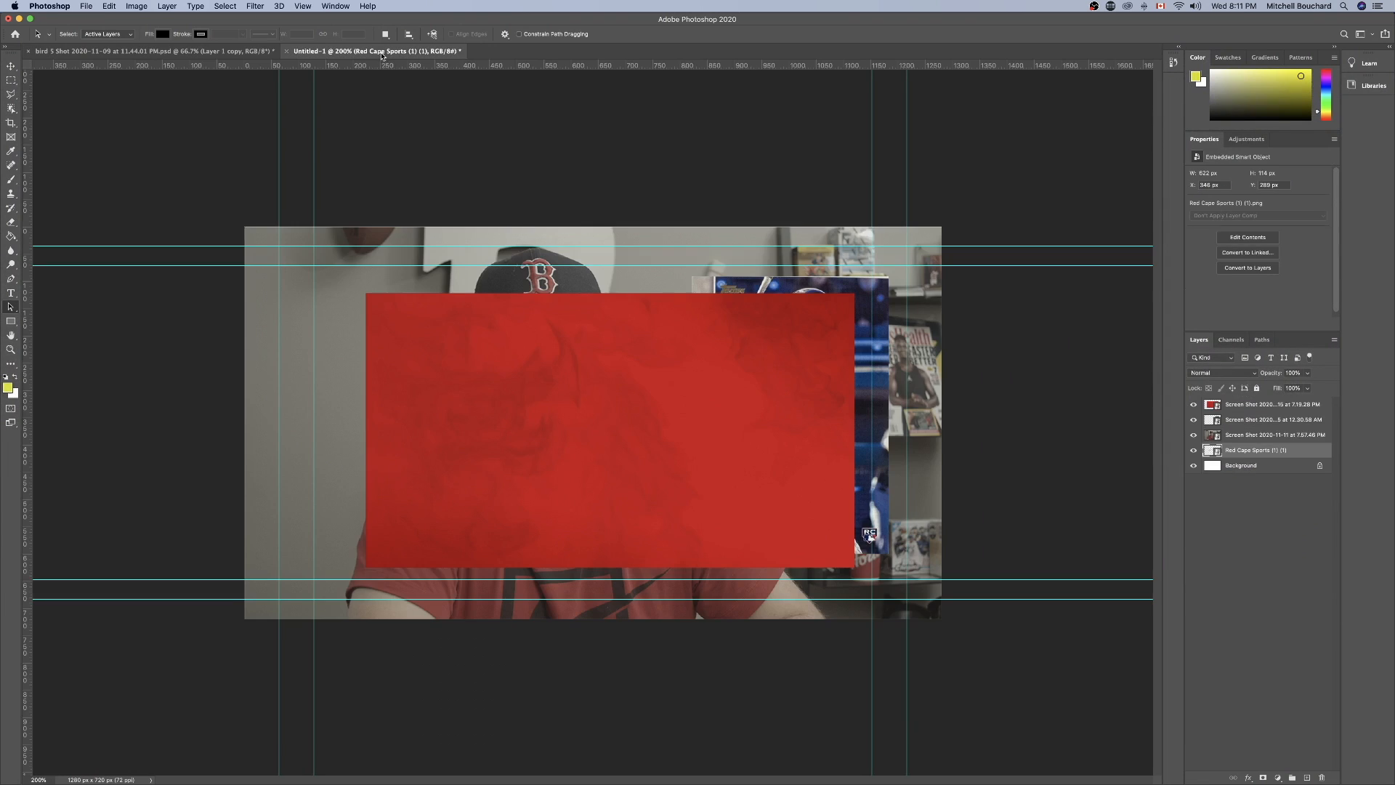
Convert the locked Background into a regular layer named Back.
click(1266, 517)
click(1237, 465)
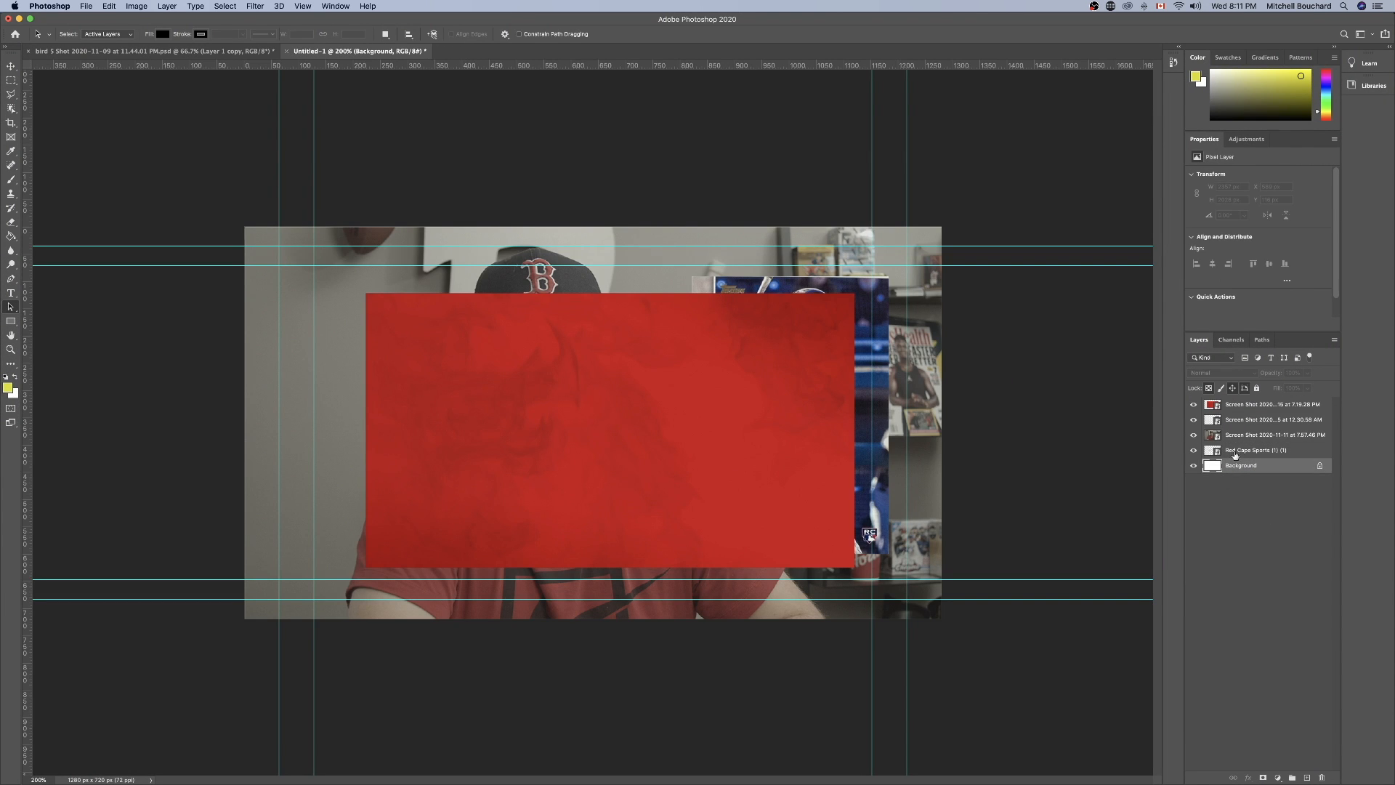
double_click(1297, 467)
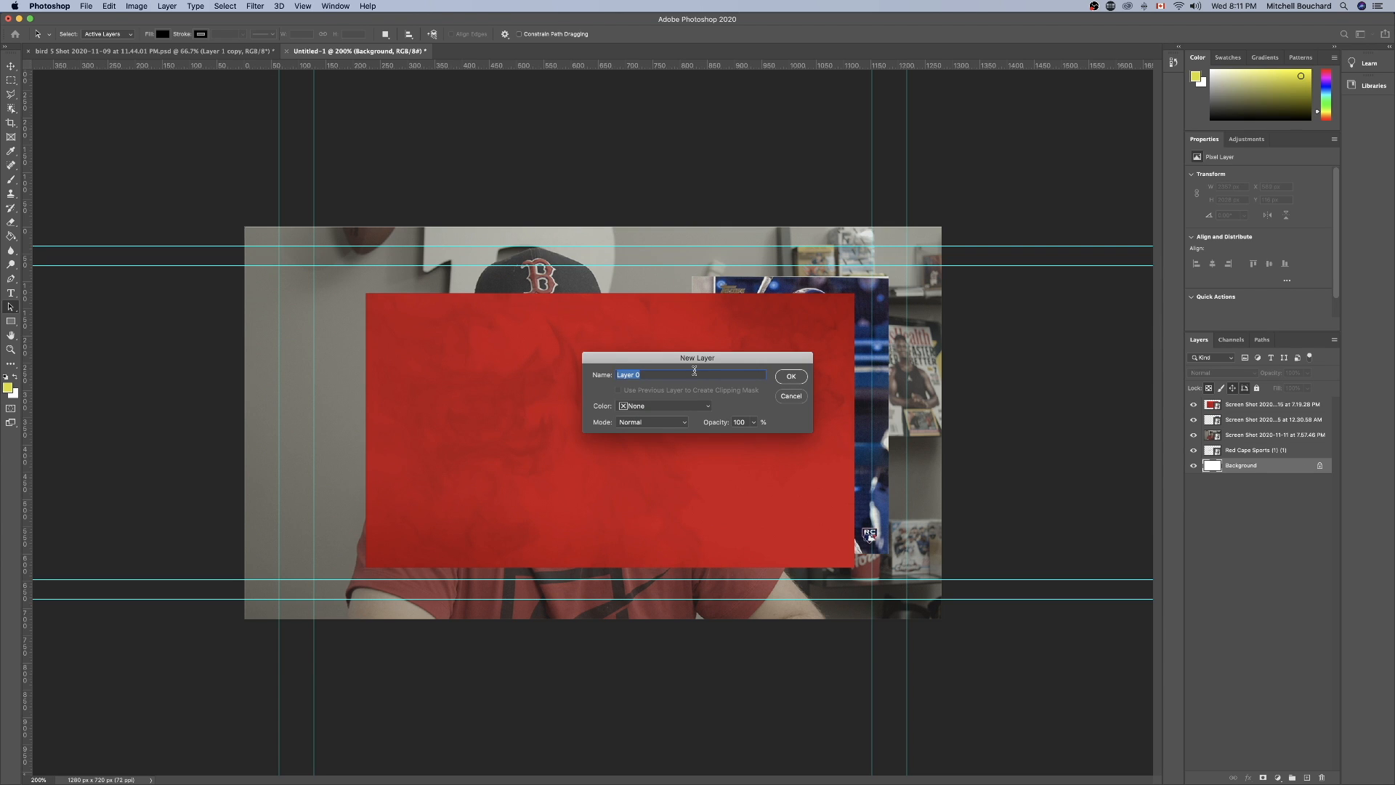
text(Back)
key(Return)
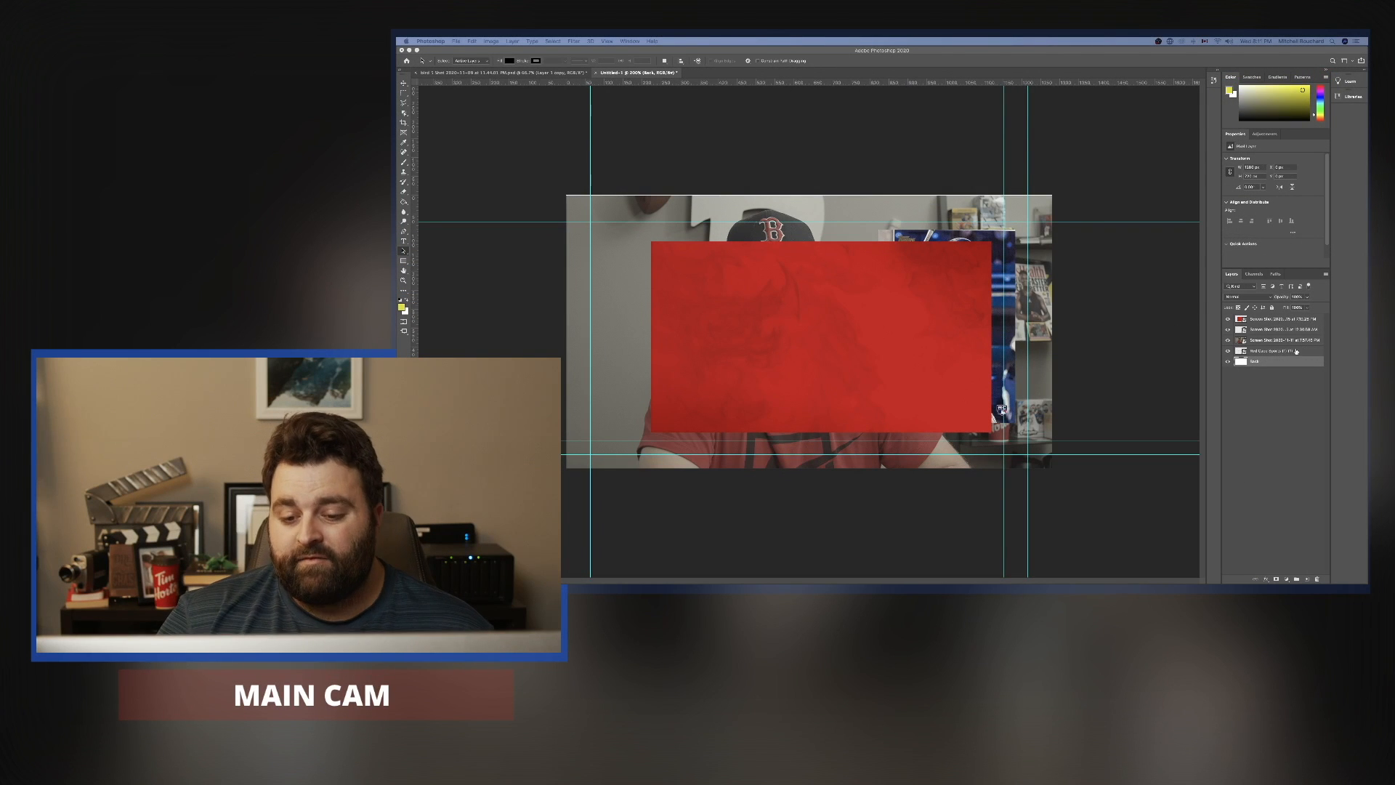
Hide the red background, baseball card, portrait and Red Cape Sports layers, leaving the Back layer's style unchanged.
click(927, 276)
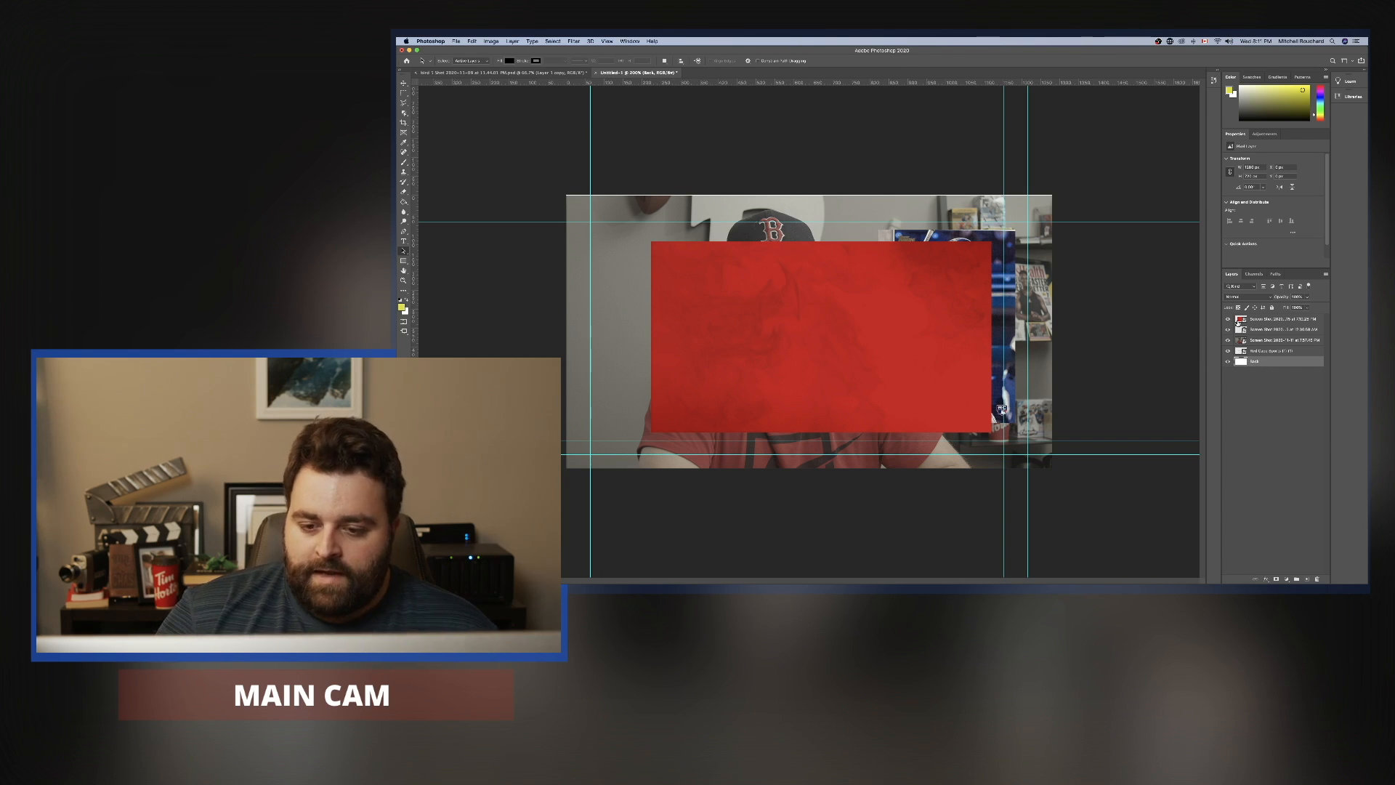
click(1228, 320)
click(1228, 330)
click(1228, 340)
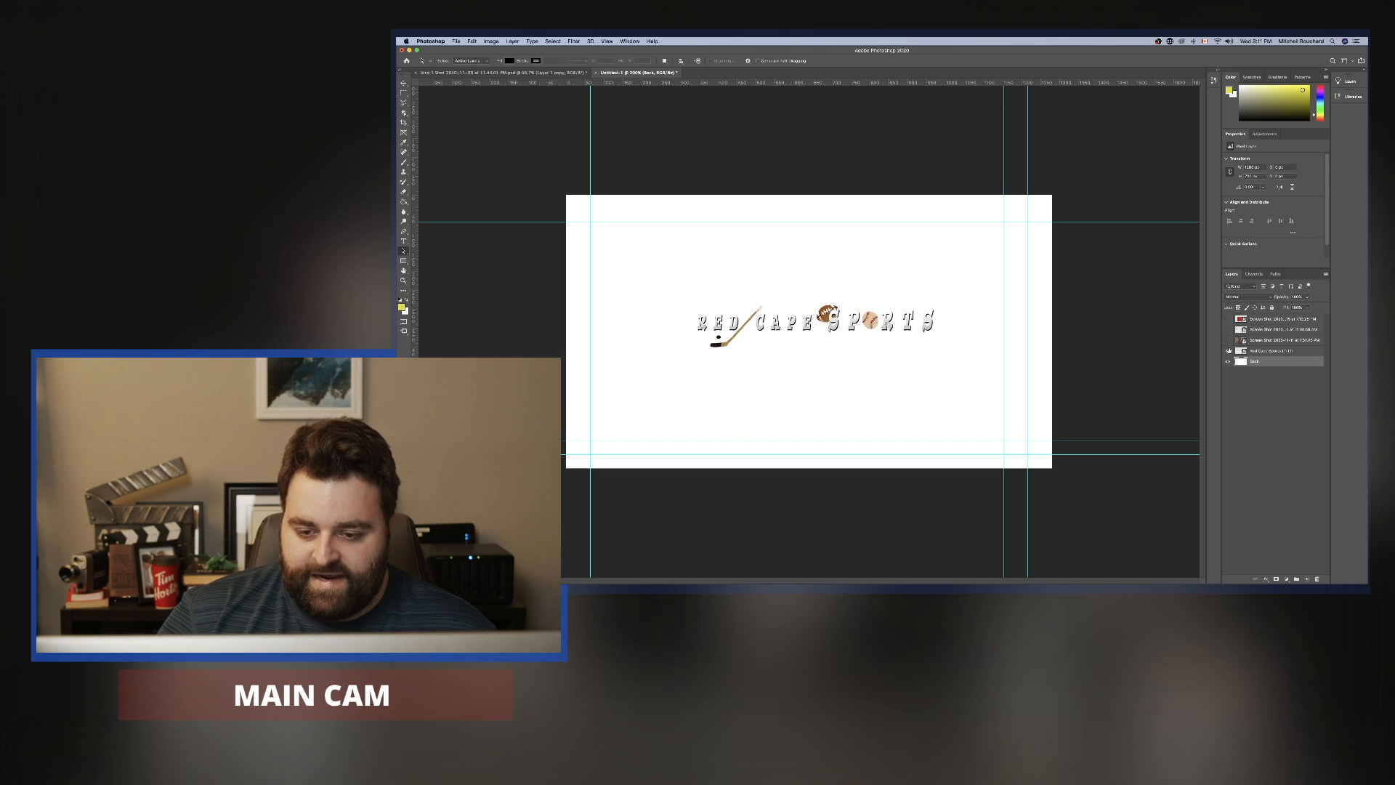
click(1228, 351)
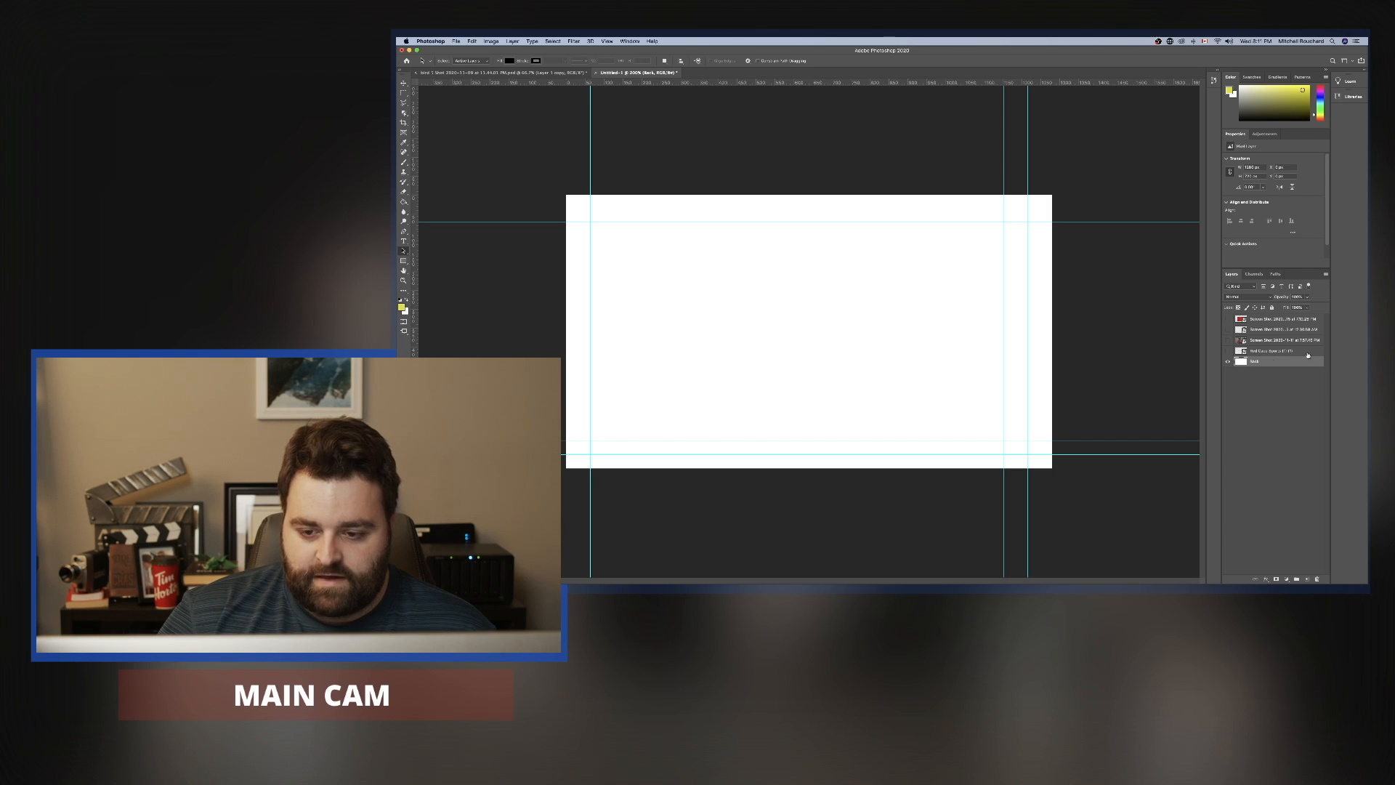
double_click(1271, 364)
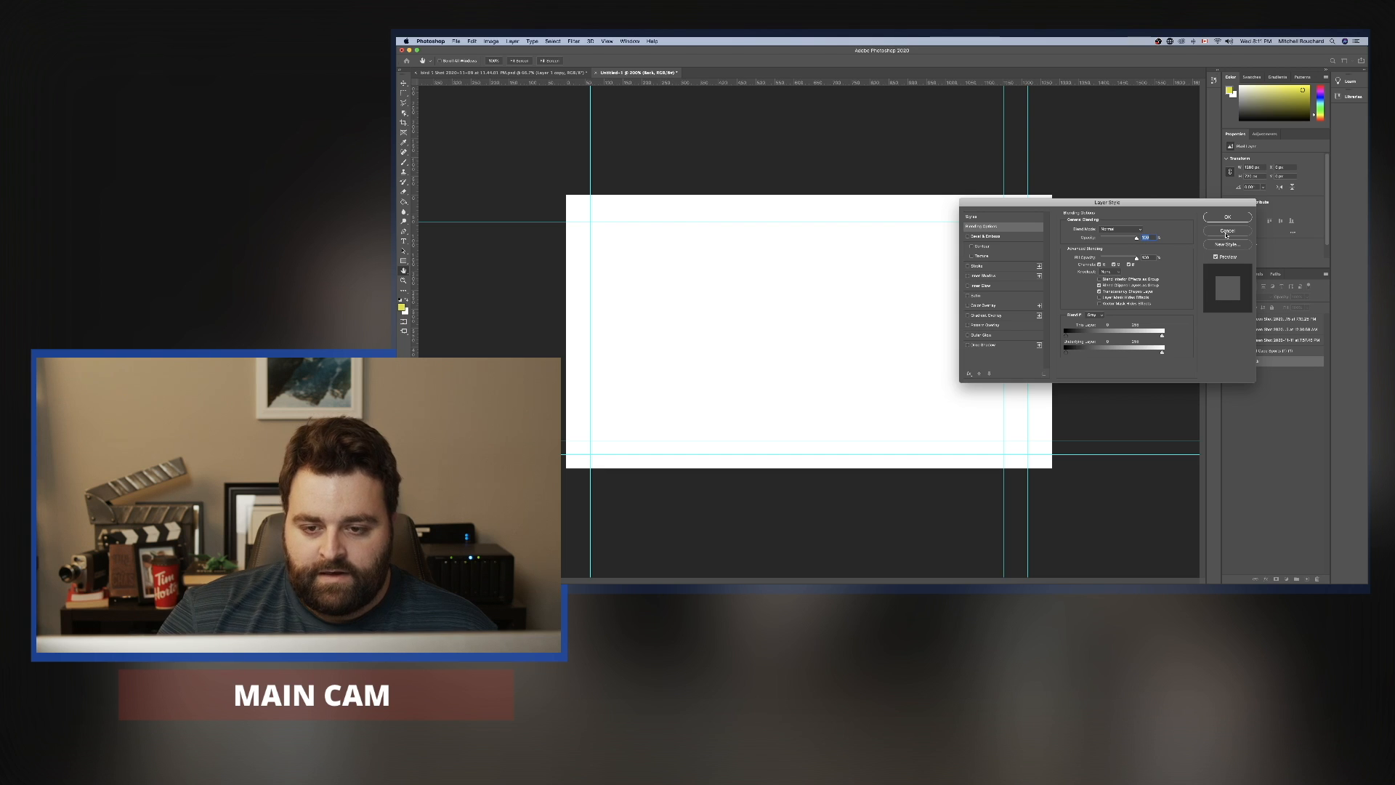
key(Escape)
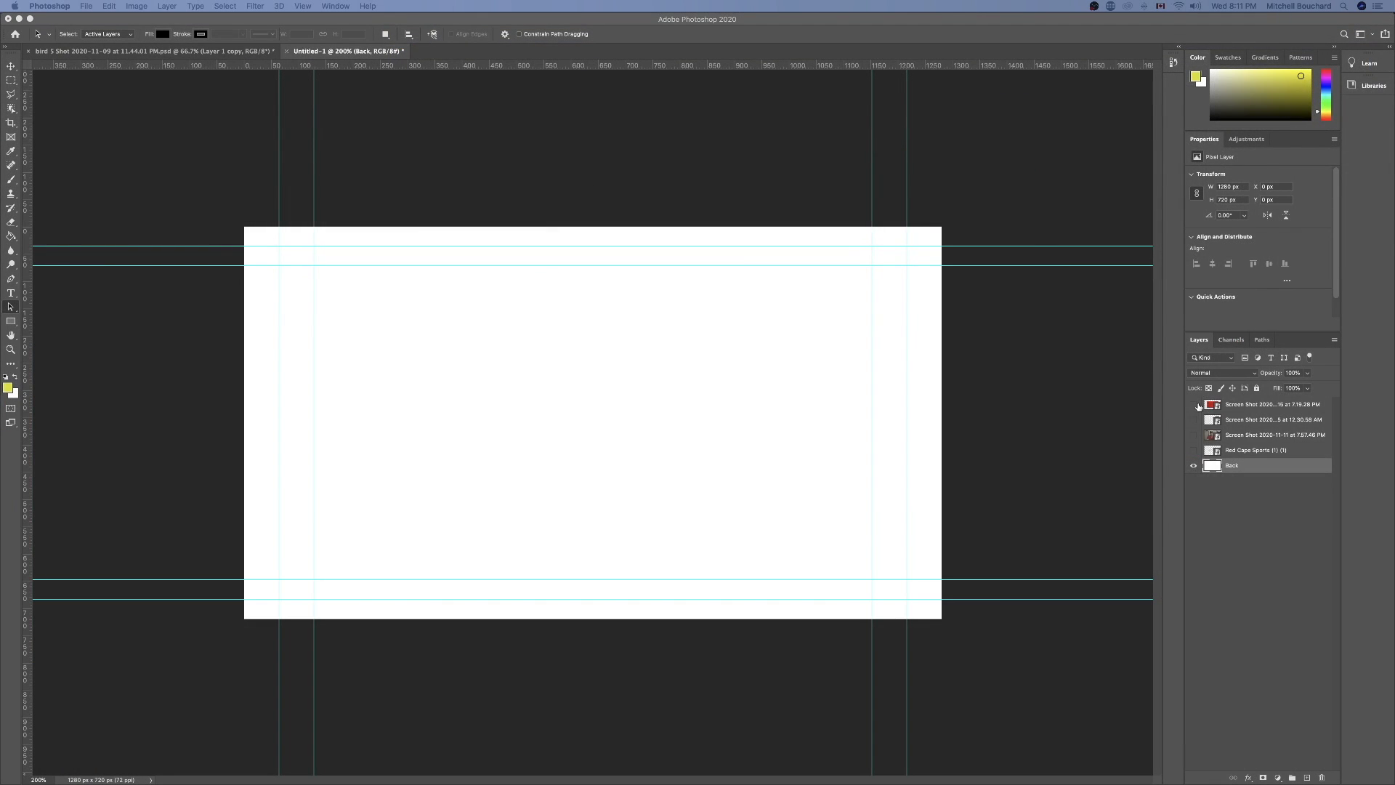
Show the red background image again over the white Back layer and select its layer.
click(1198, 406)
click(1193, 409)
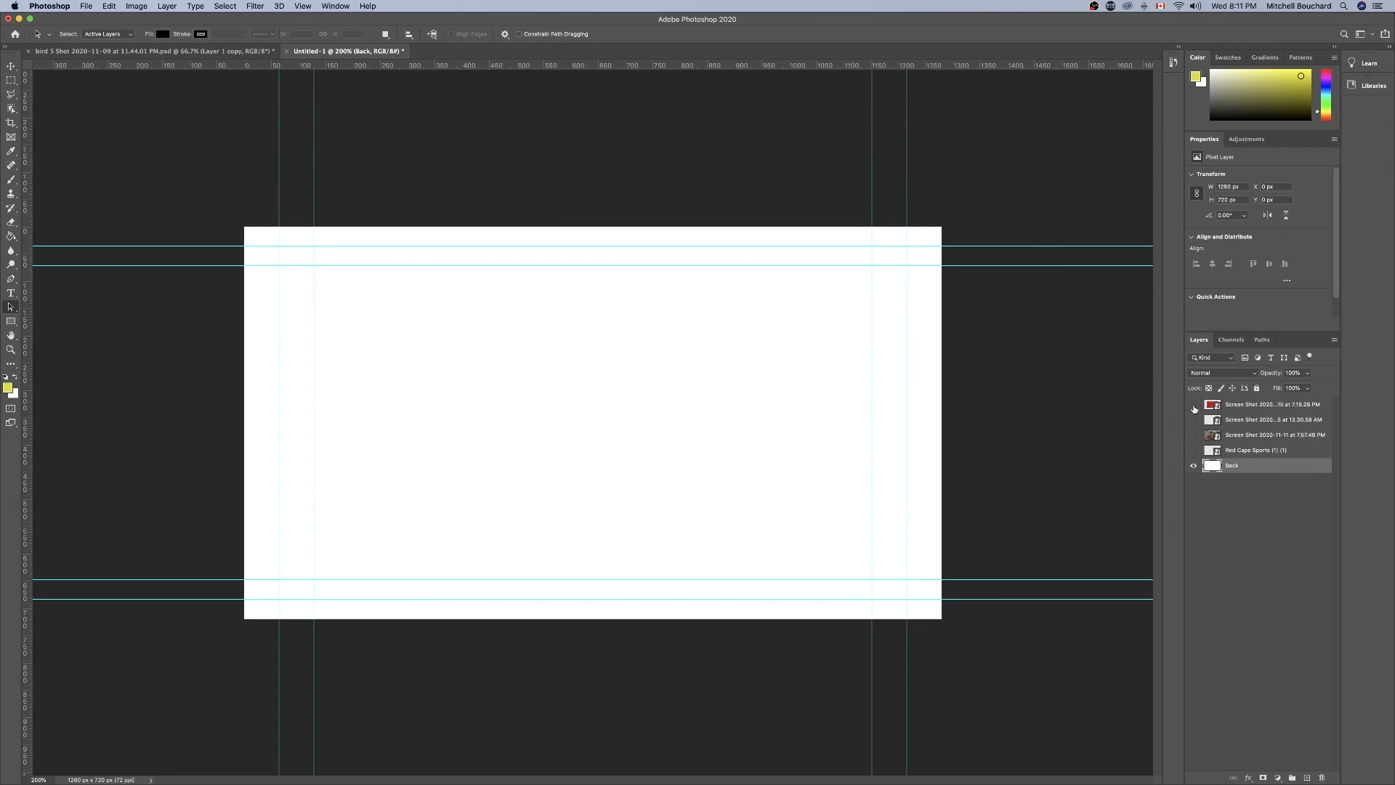
click(1193, 407)
click(1250, 409)
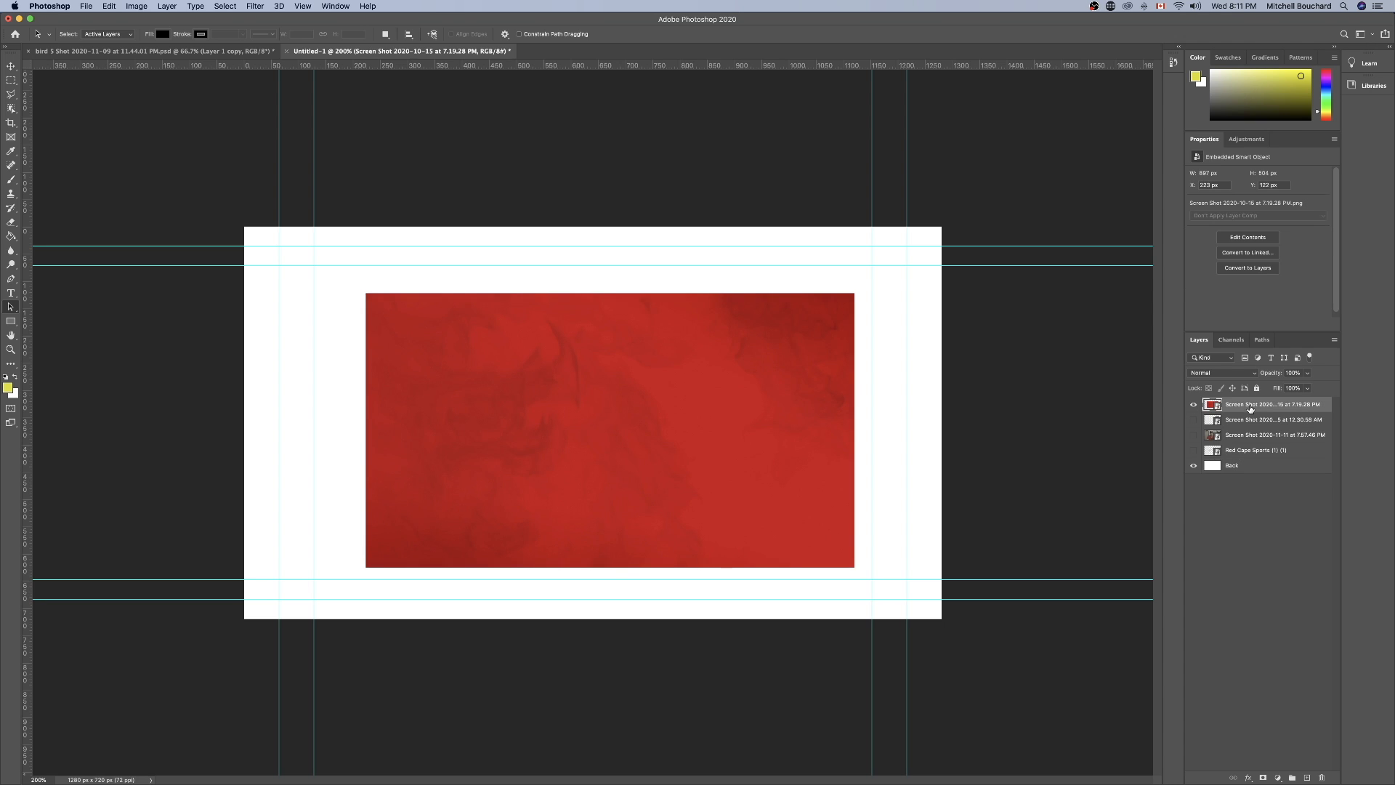
Rename the red background image's layer to Red Backdrop.
double_click(1260, 407)
key(super+a)
click(1231, 406)
drag(1227, 406, 1294, 402)
key(BackSpace)
double_click(1245, 407)
text(Red Backdrop)
key(Return)
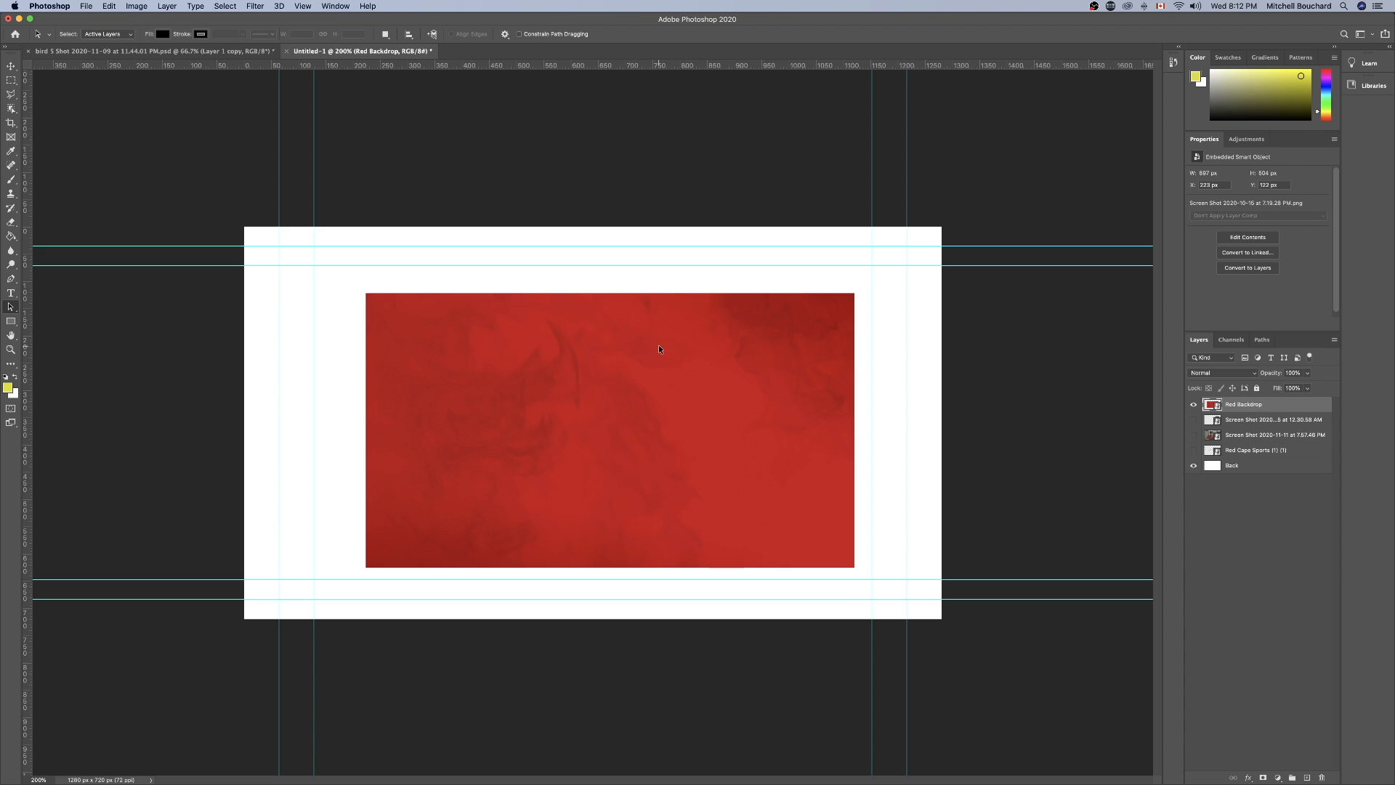
key(super+equal)
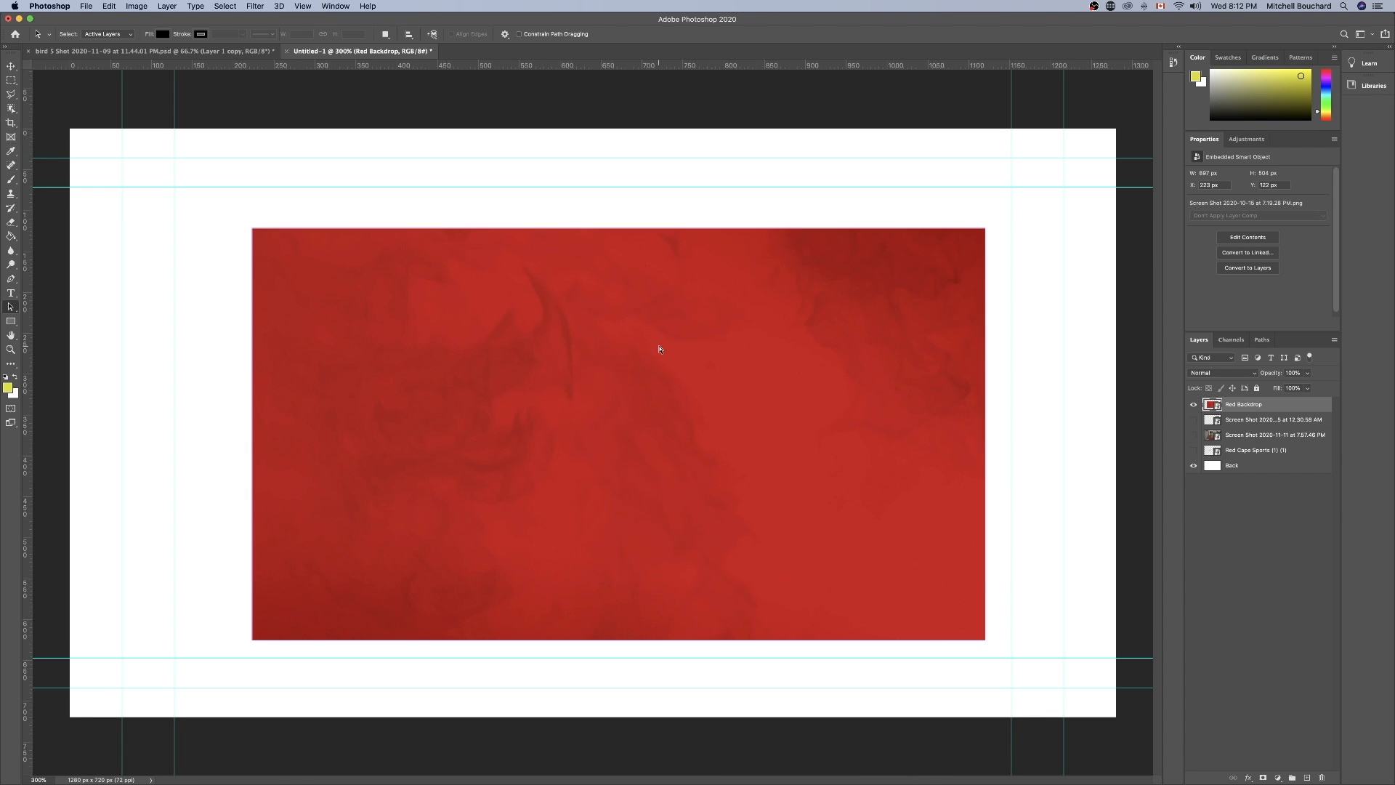
key(super+minus)
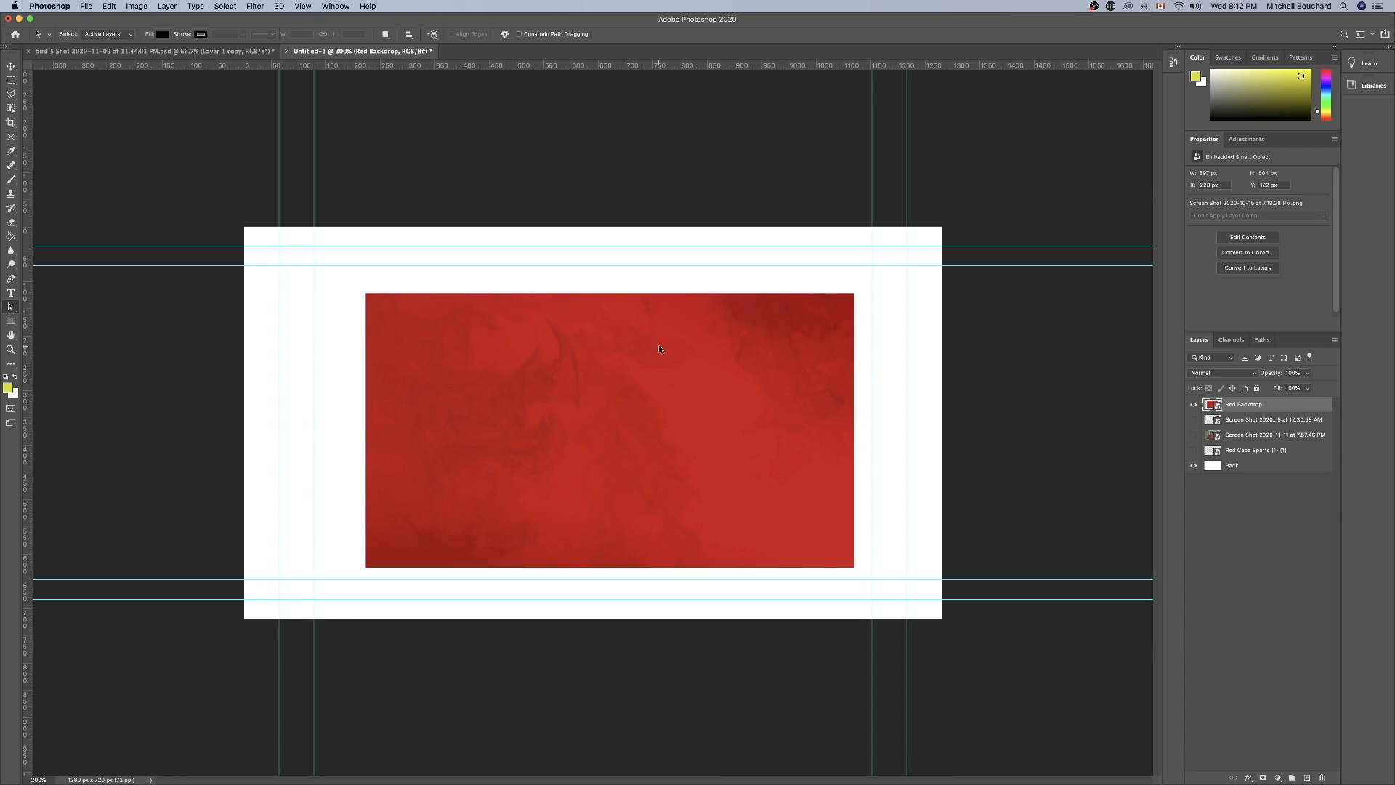
key(super+minus)
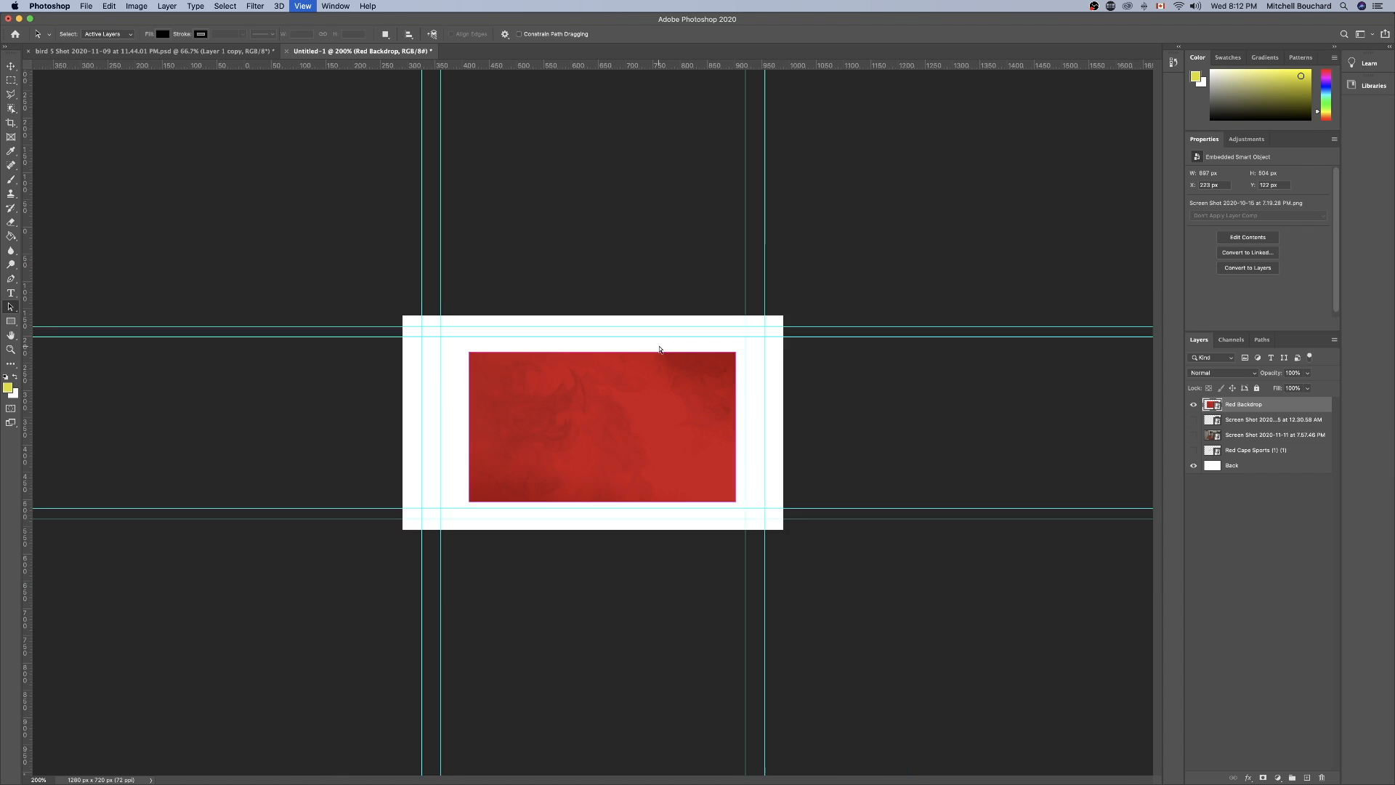
key(super+plus)
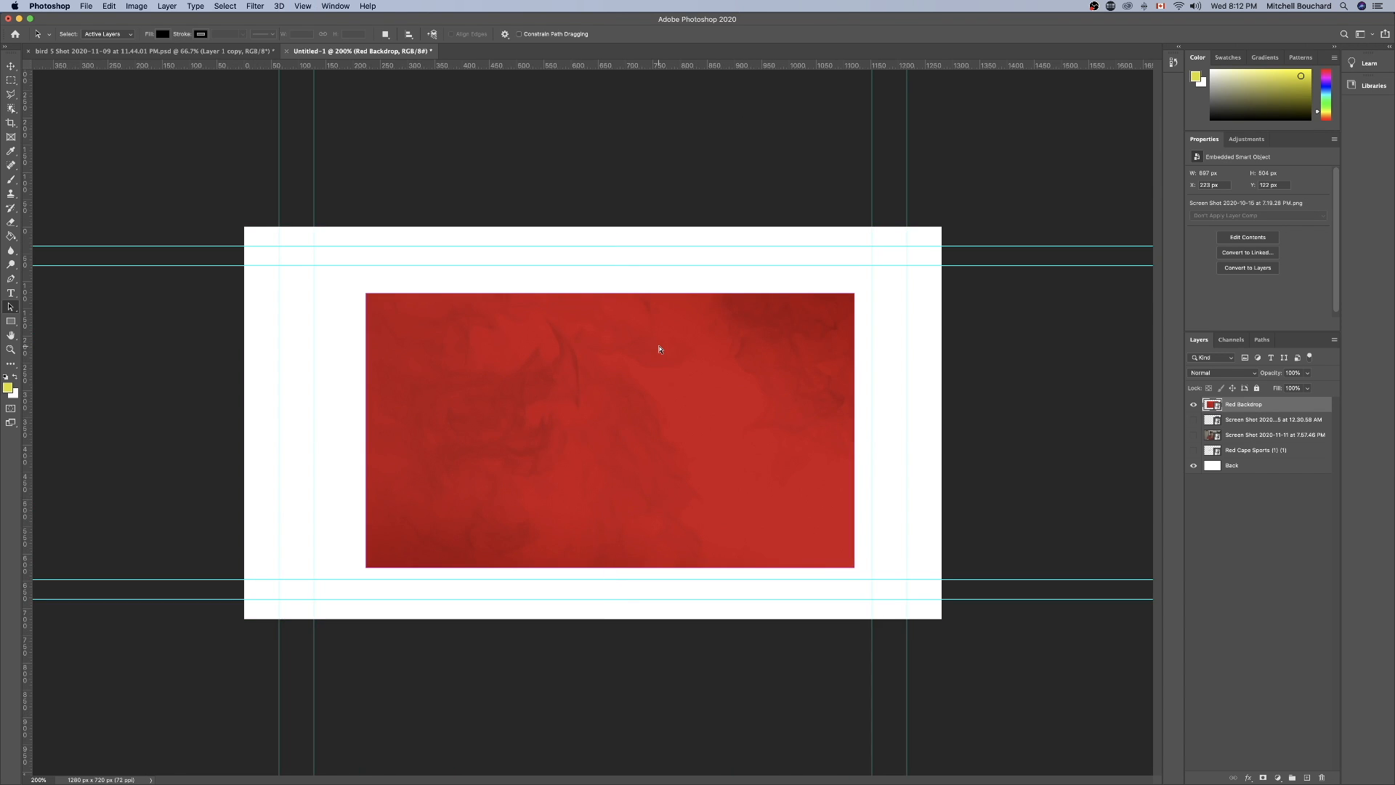
key(super+plus)
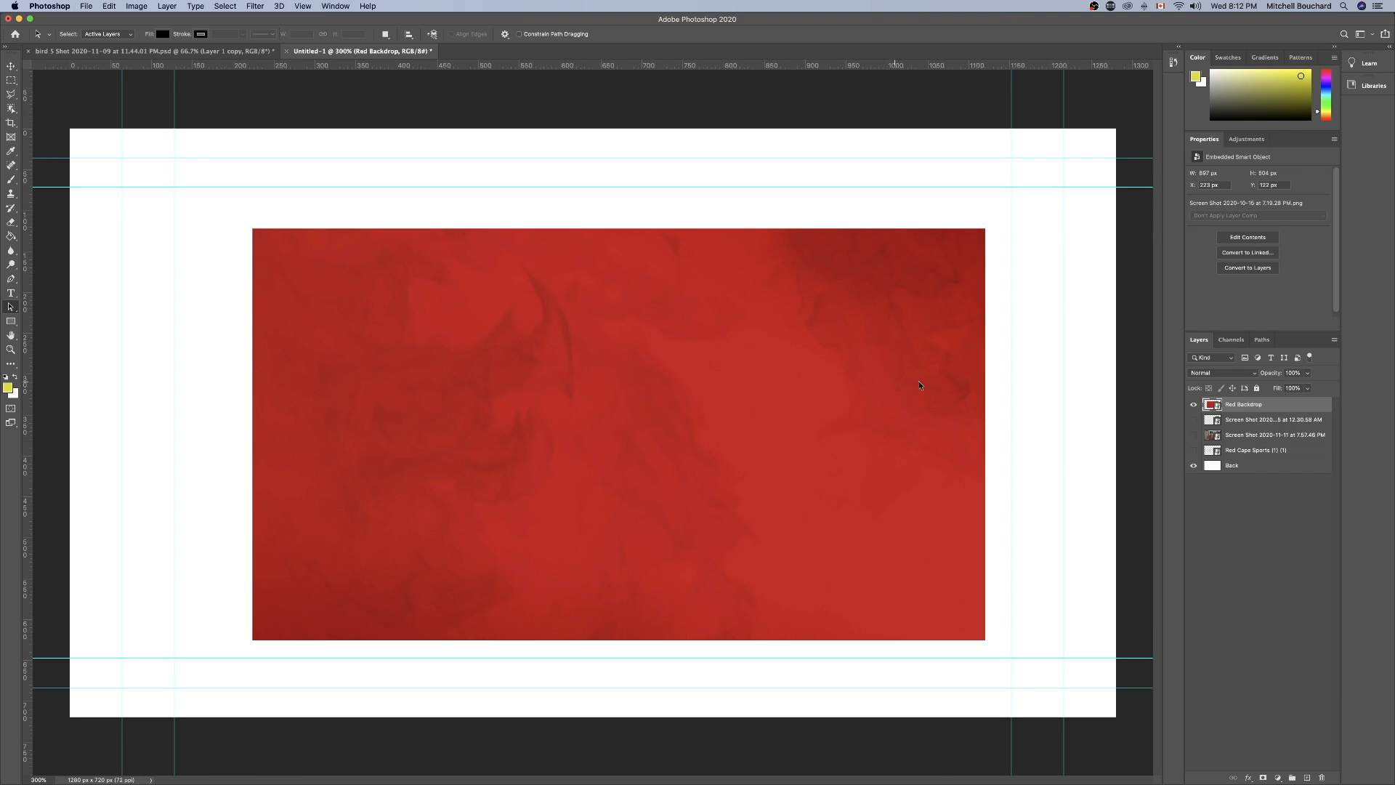
Show the baseball card layer, place it above Red Backdrop in the layer stack, and rename it Luis Robert Card.
click(1194, 420)
drag(1210, 421, 1249, 408)
double_click(1249, 404)
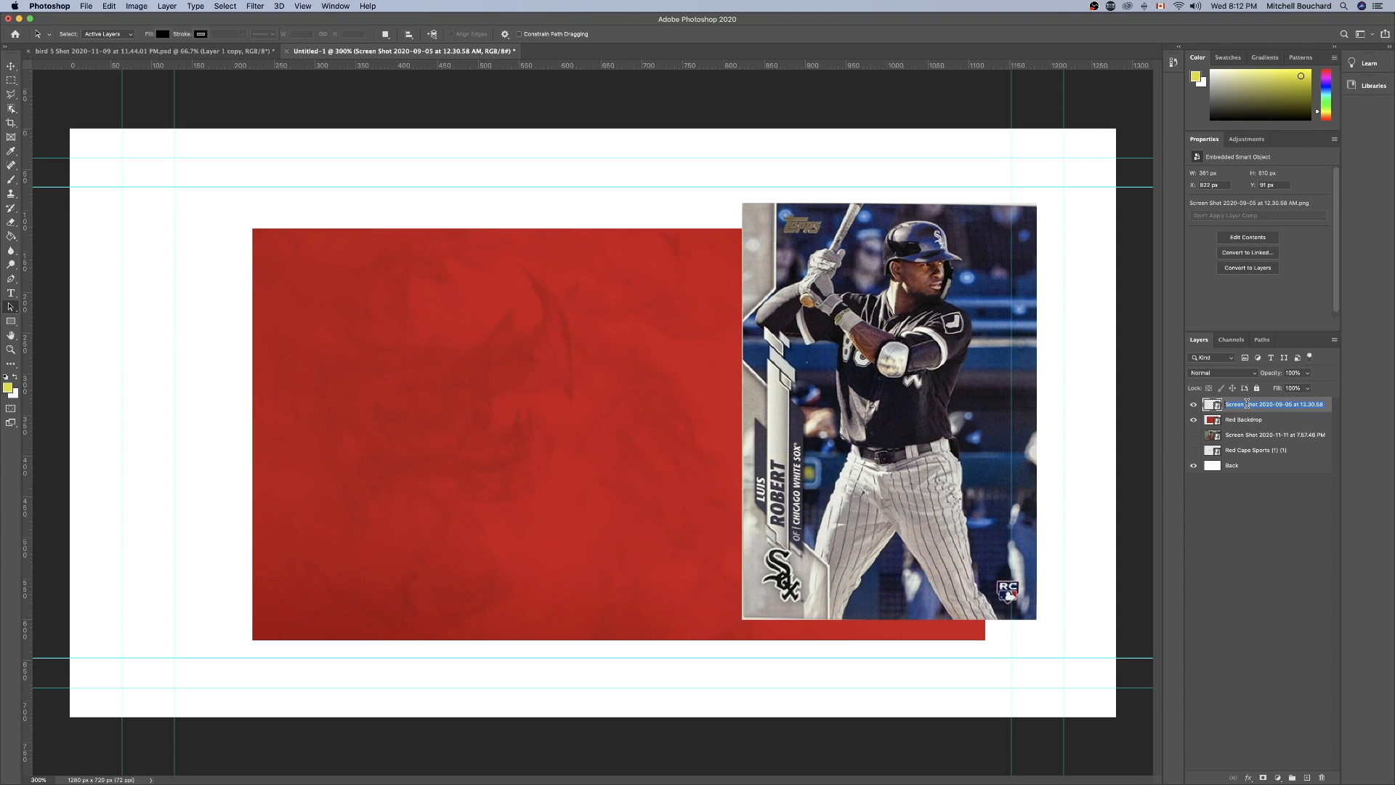
text(L)
text(uis Robert Card)
key(Return)
click(1252, 488)
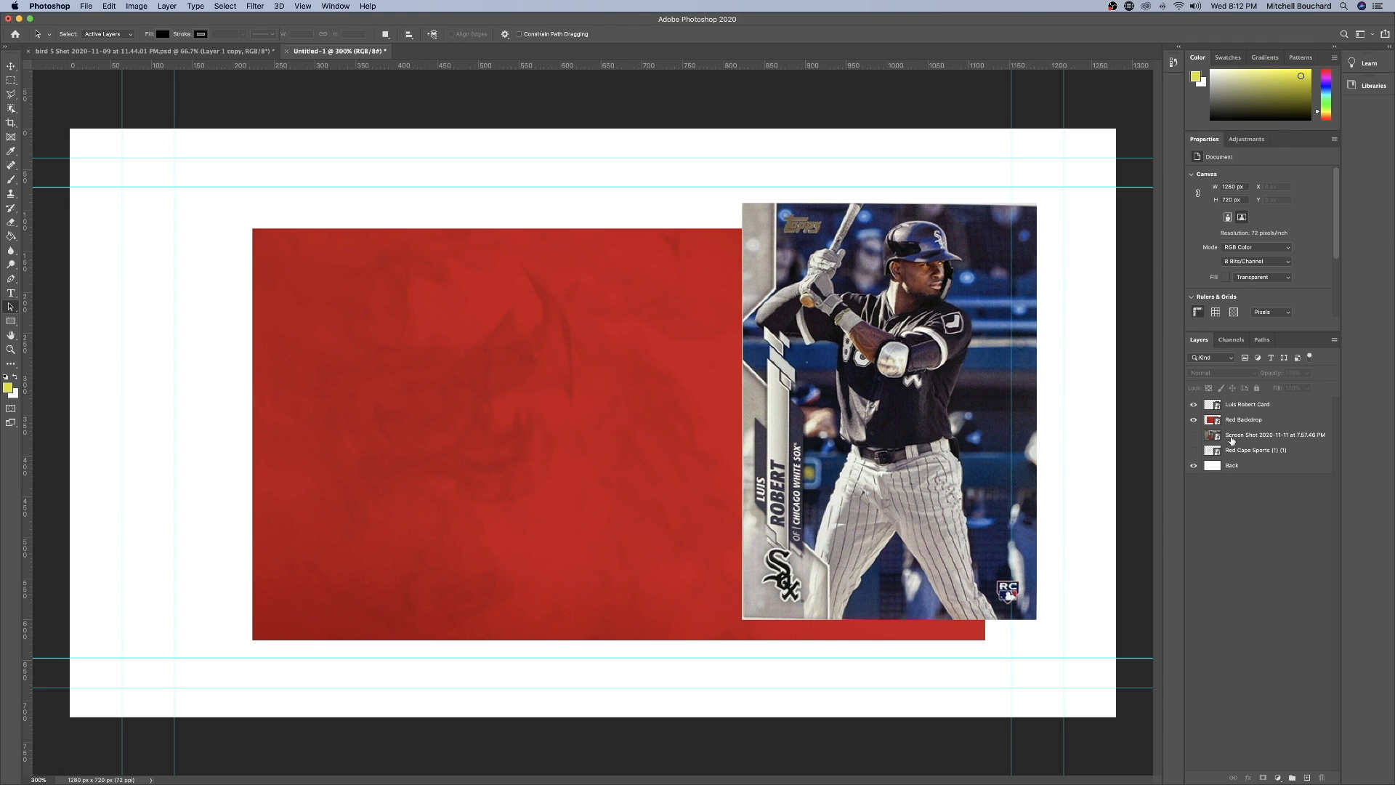
Show the portrait screenshot layer, hide Red Backdrop and Luis Robert Card, and rename the portrait layer Bird.
click(1194, 434)
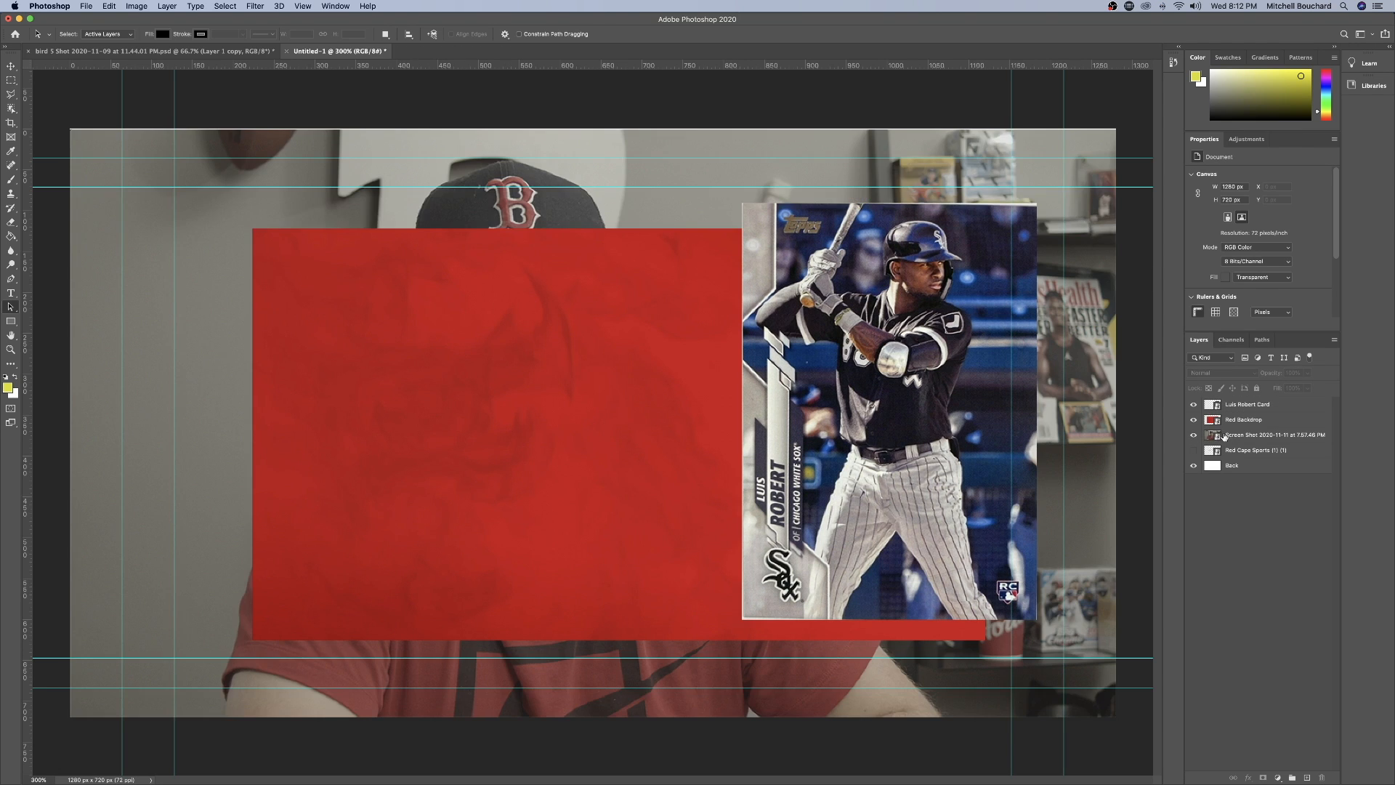
click(1193, 420)
click(1193, 404)
click(1225, 434)
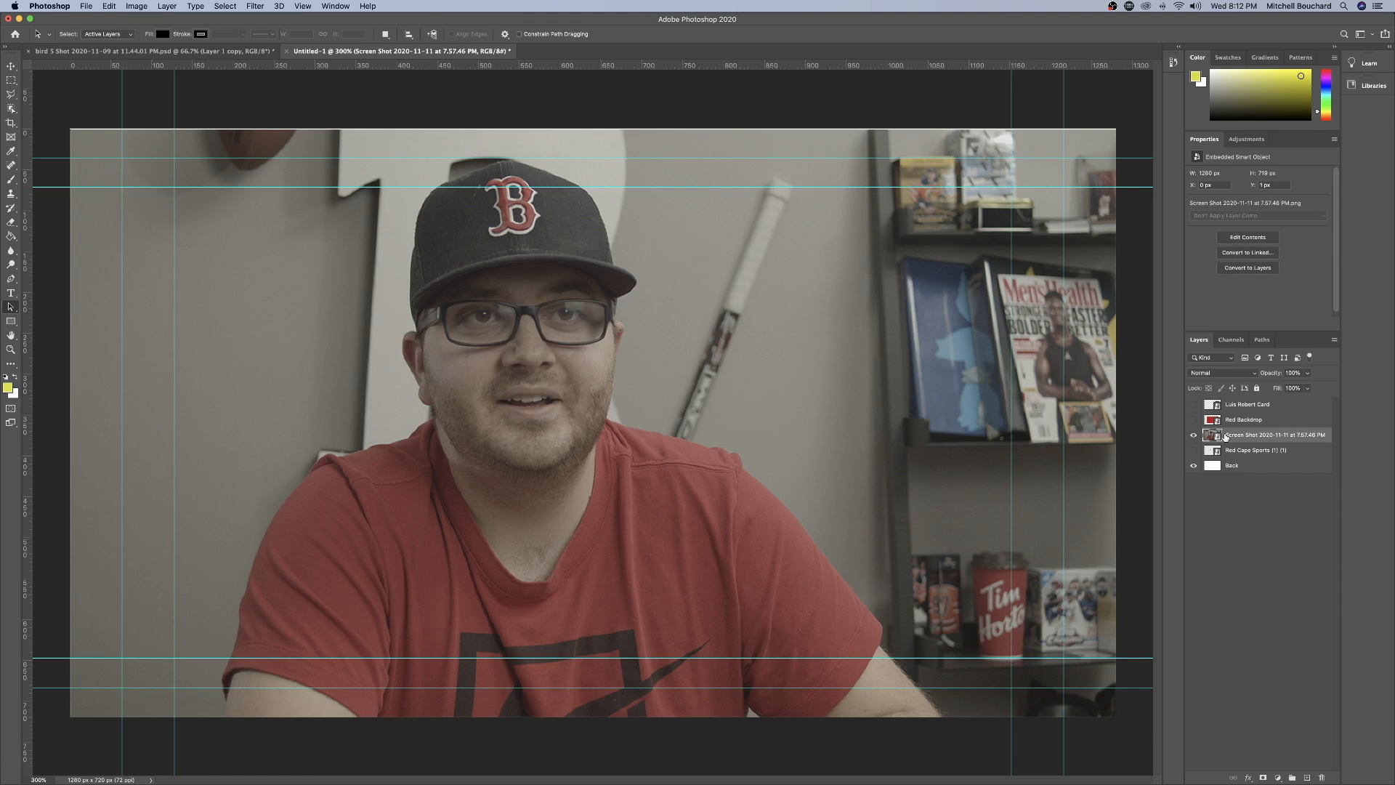
double_click(1232, 436)
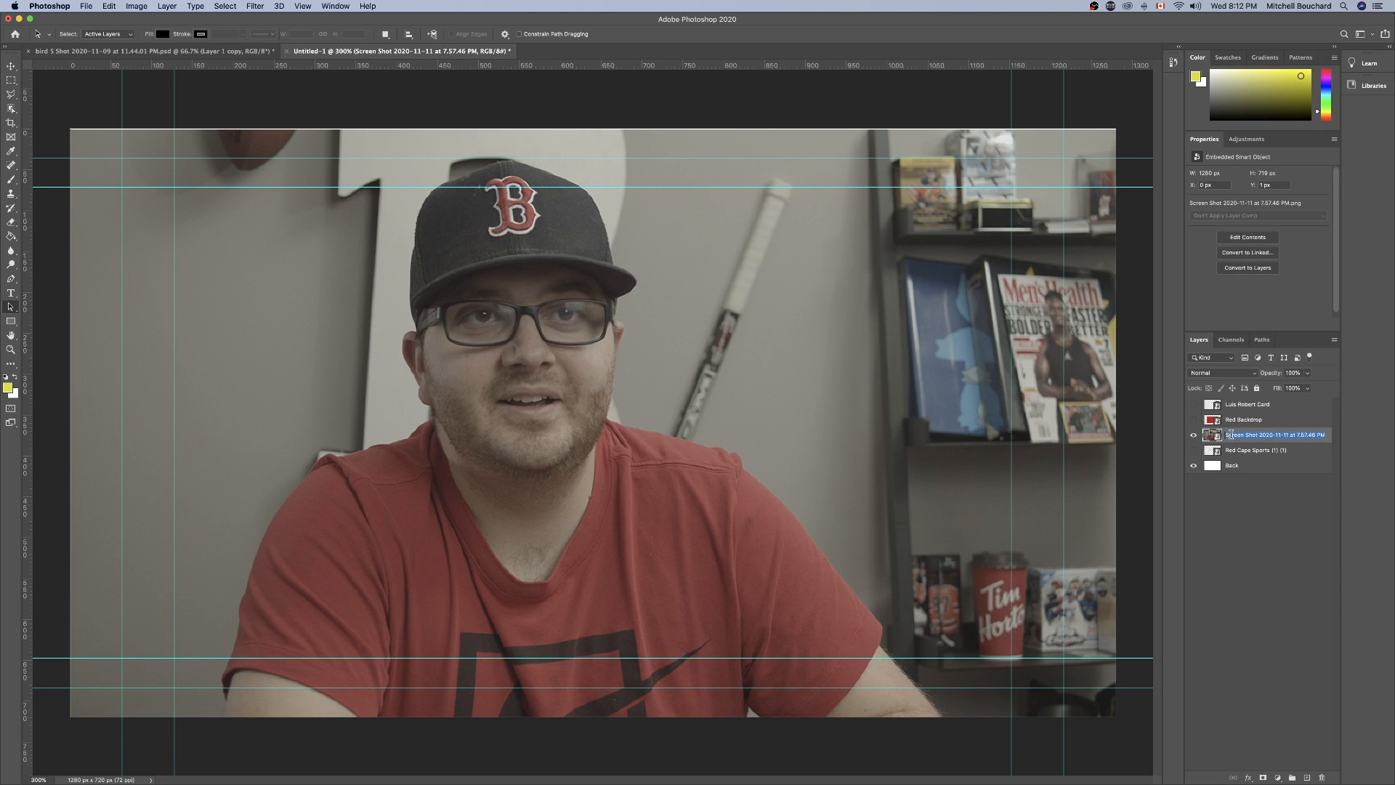
text(Bird)
key(Return)
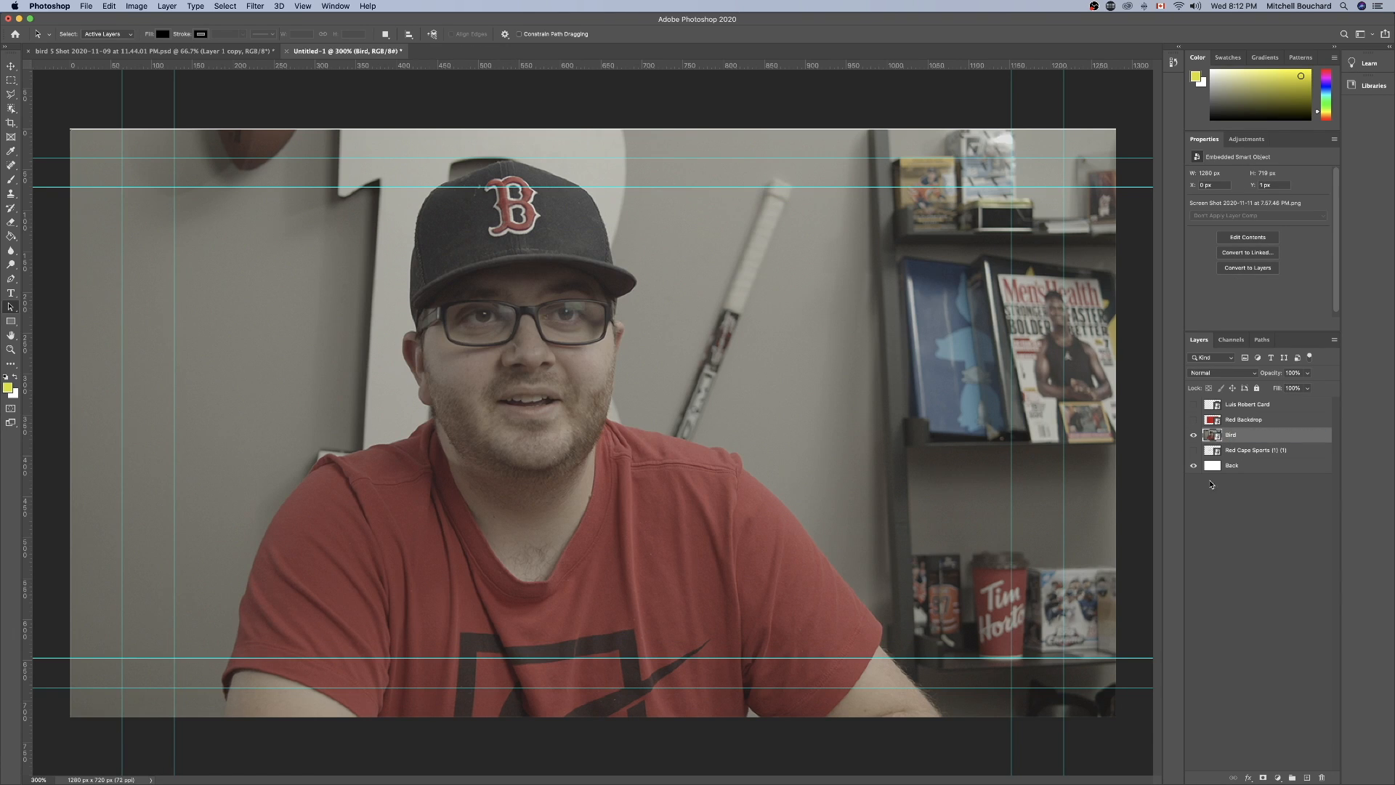
Preview Red Backdrop and Luis Robert Card over the portrait, and the Red Cape Sports logo alone on white, leaving only Back shown.
click(1192, 420)
click(1193, 404)
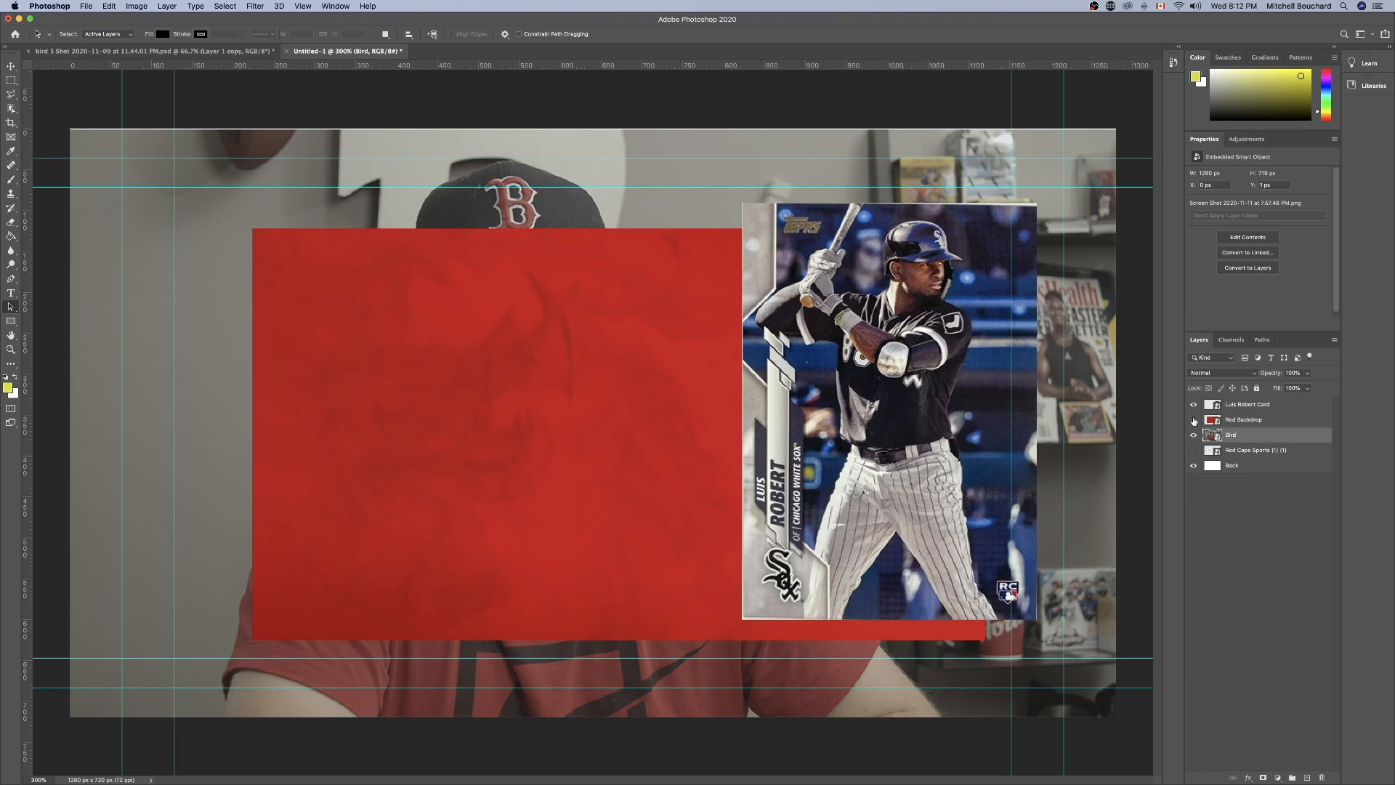
click(1193, 419)
click(1193, 404)
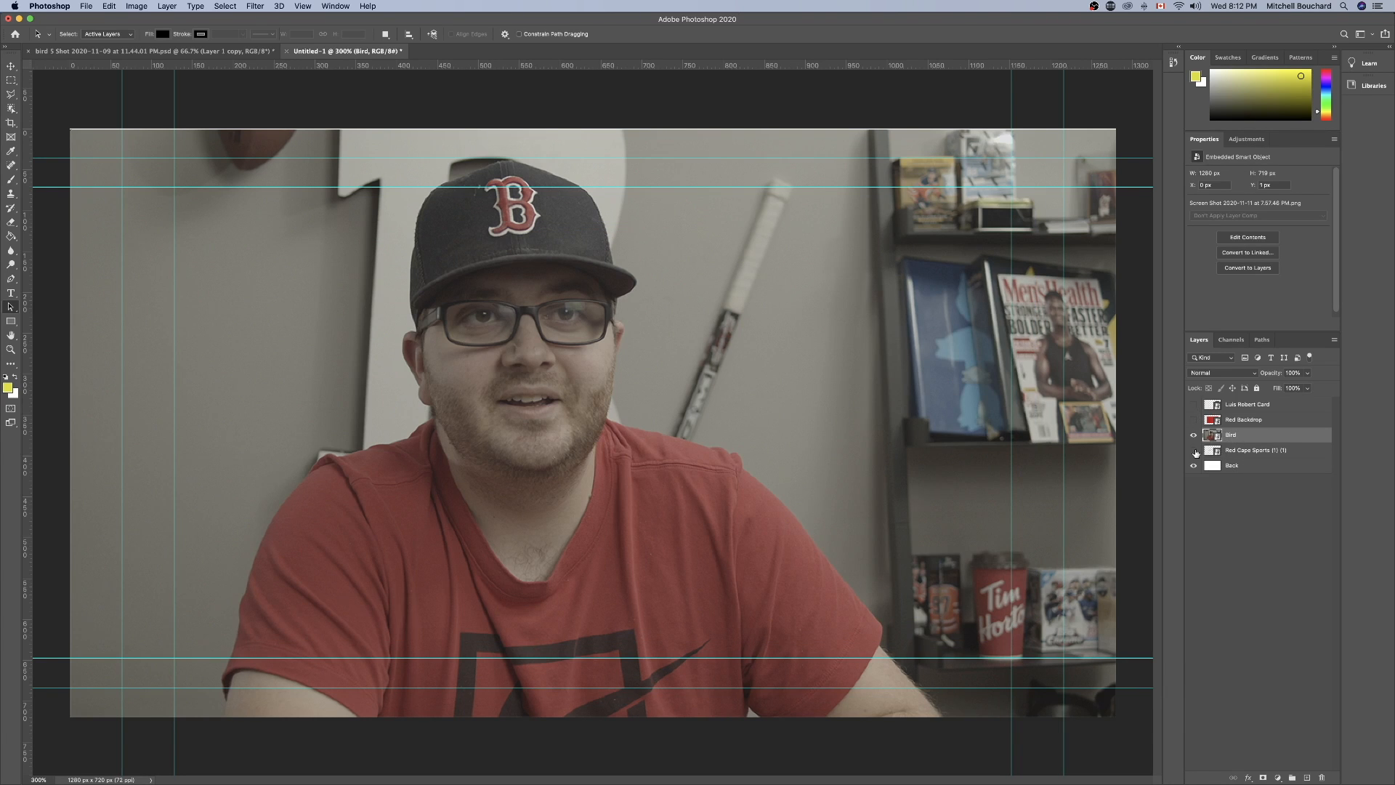
click(1247, 455)
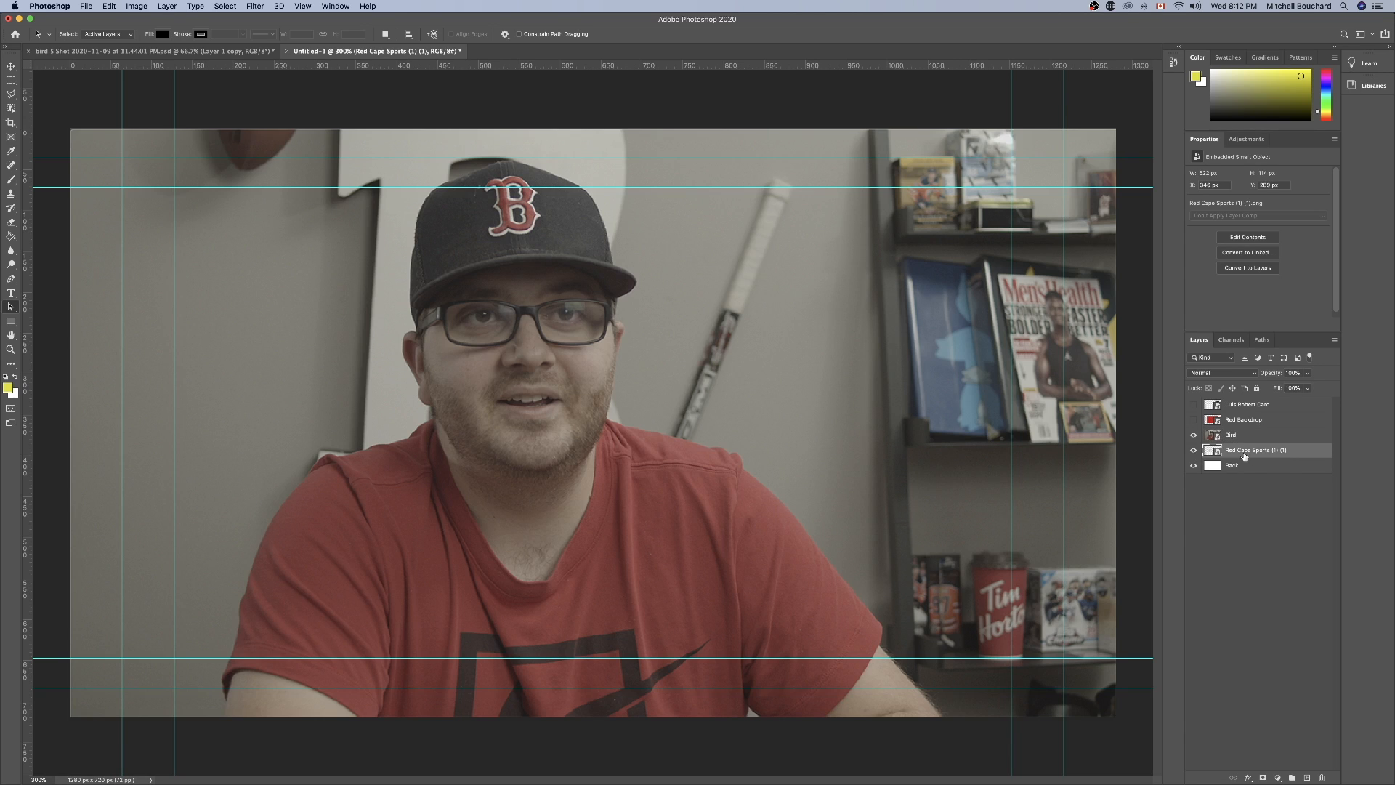
click(1193, 435)
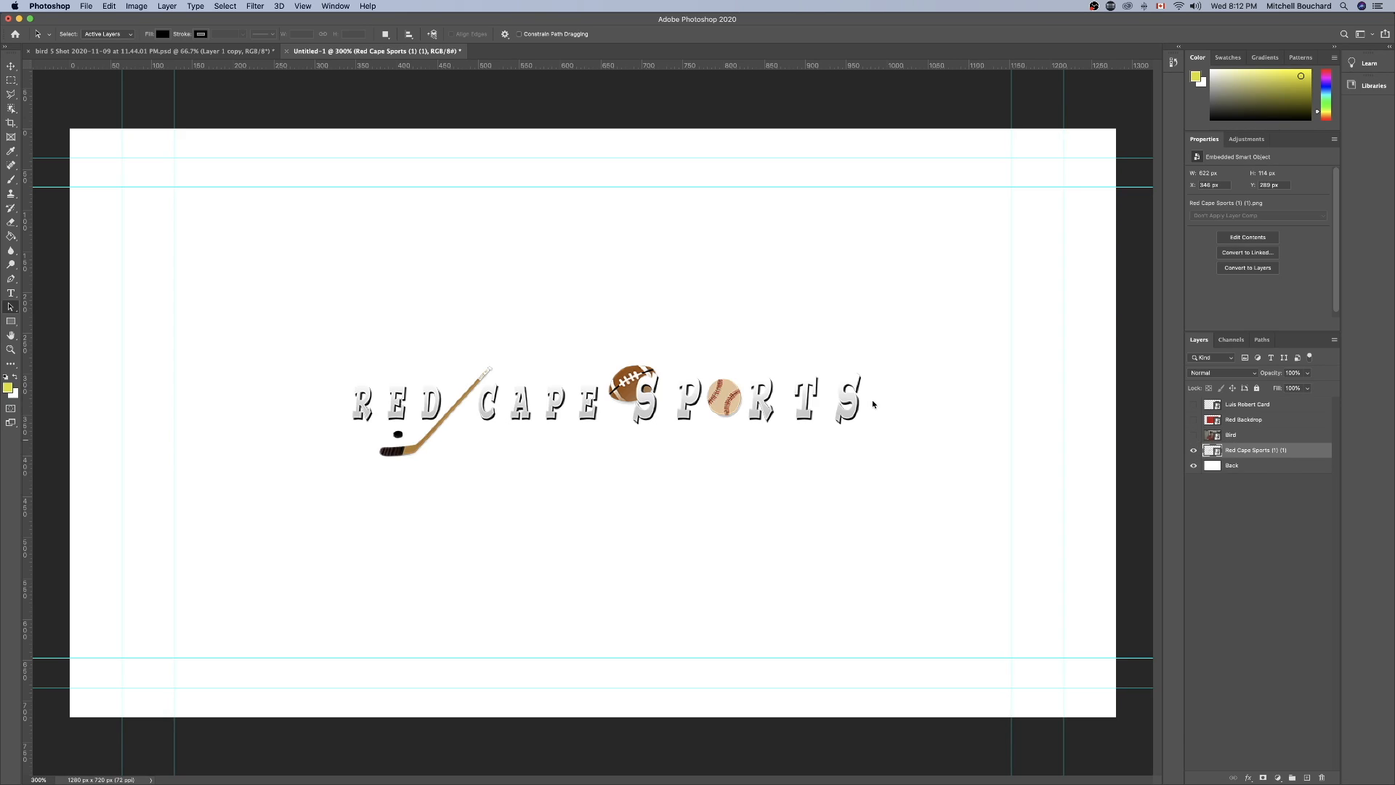
click(1193, 450)
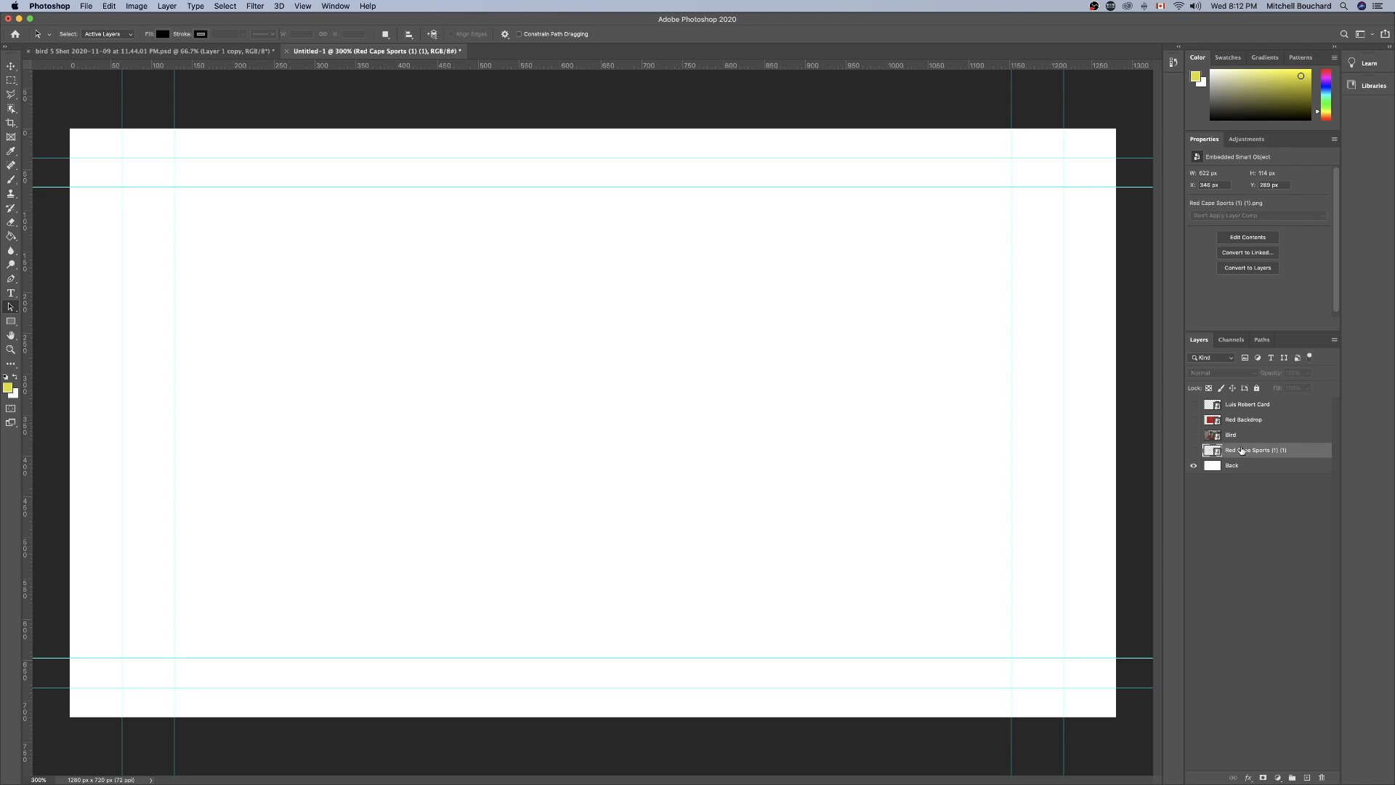
Move the Bird layer below Red Cape Sports in the layer stack and preview the logo over the portrait.
drag(1241, 437, 1208, 457)
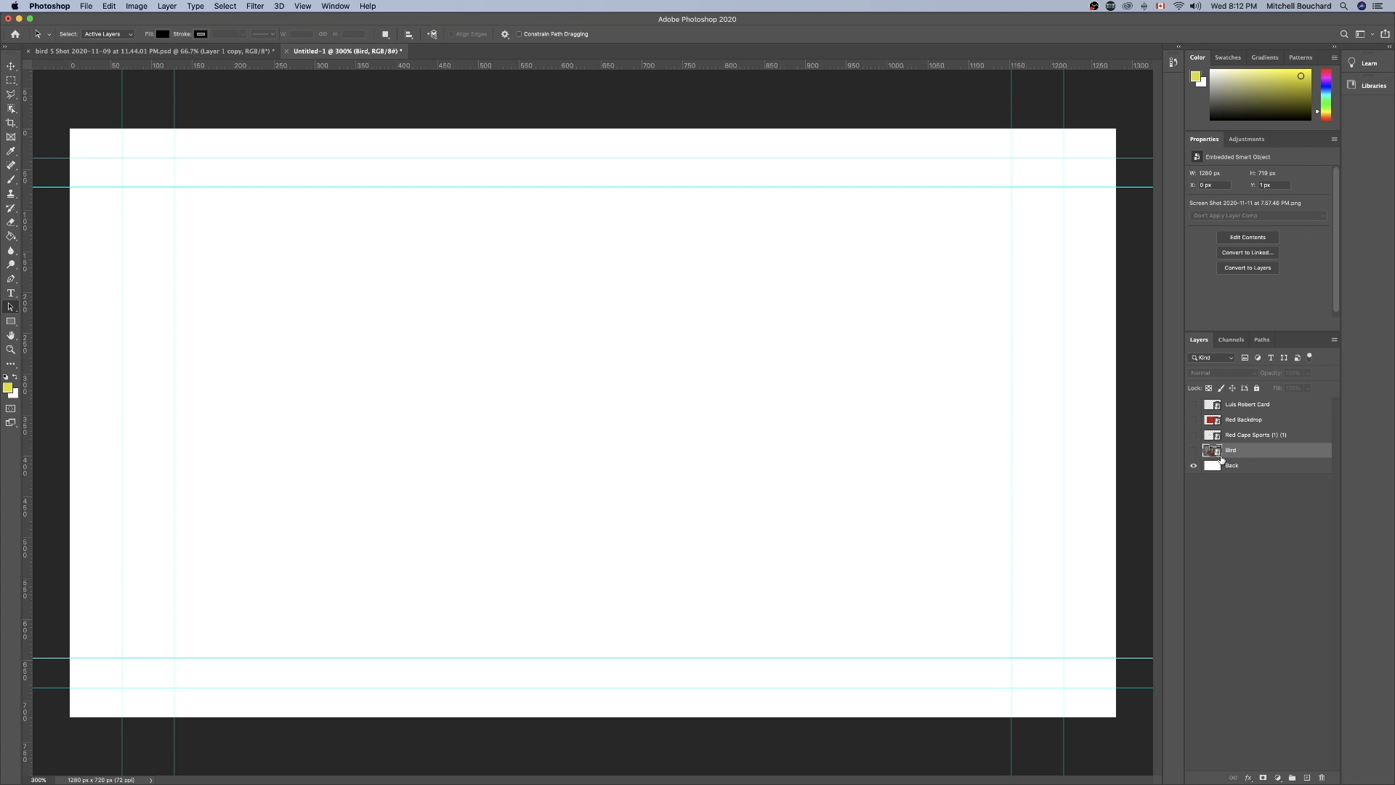
click(1194, 450)
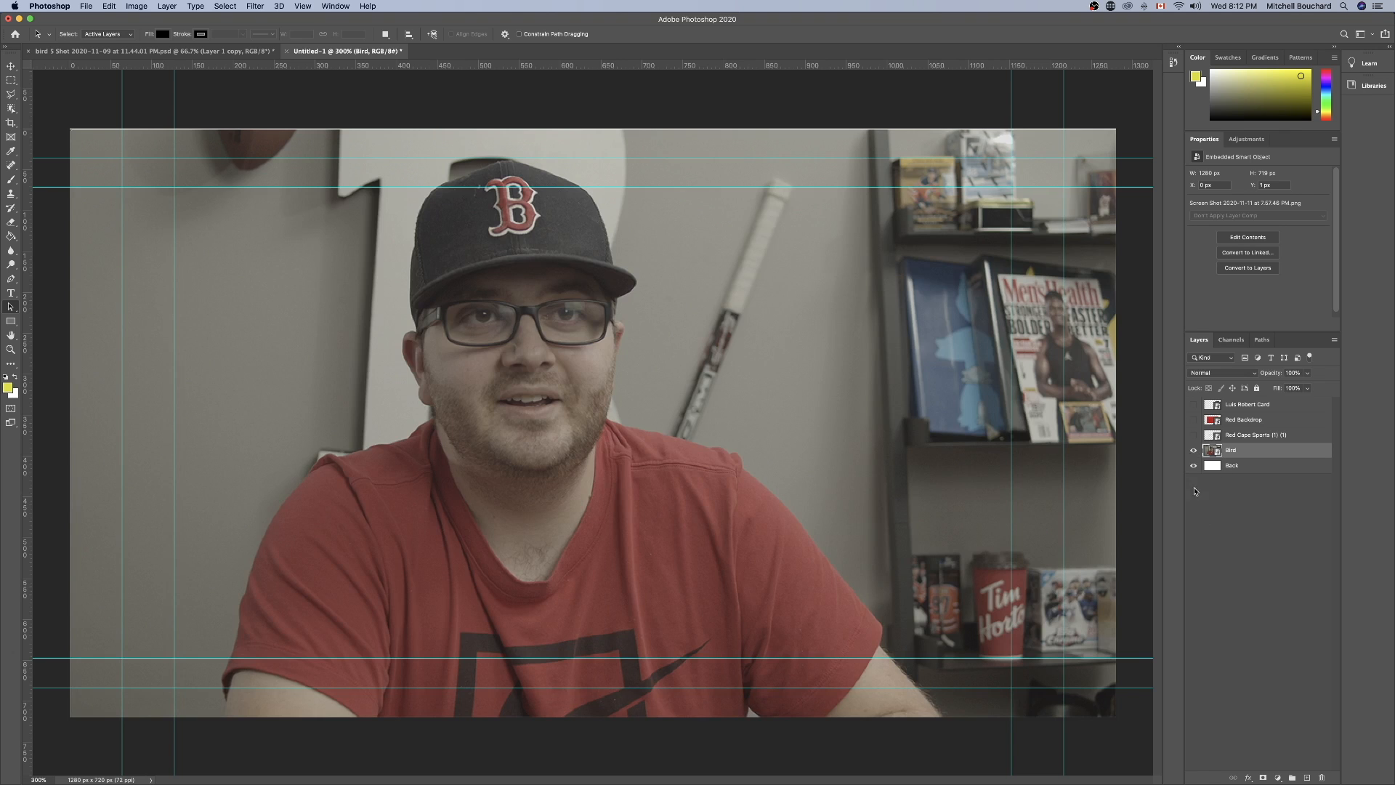
click(1194, 435)
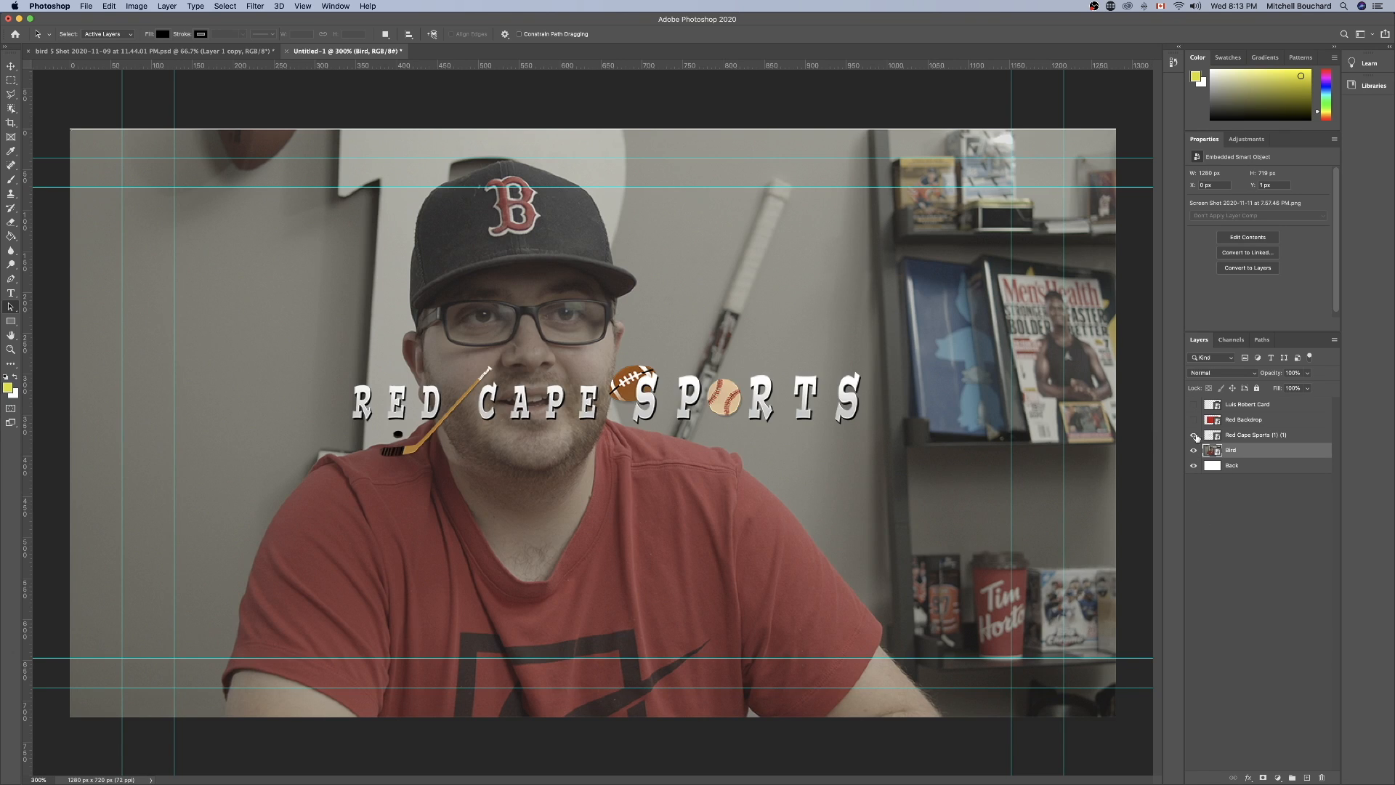
click(1193, 435)
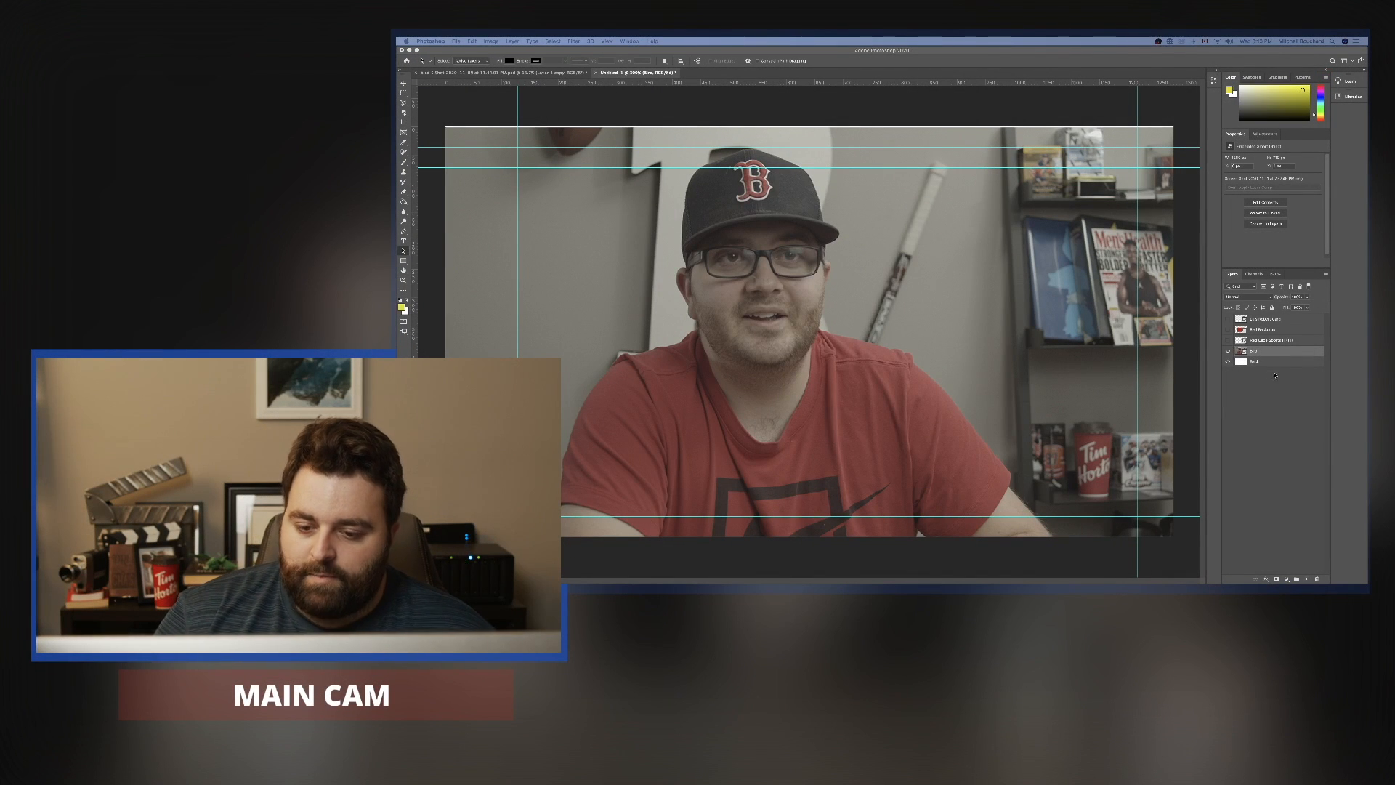
Toggle the visibility of the Bird and Back layers to compare the portrait with the plain white background.
click(1228, 362)
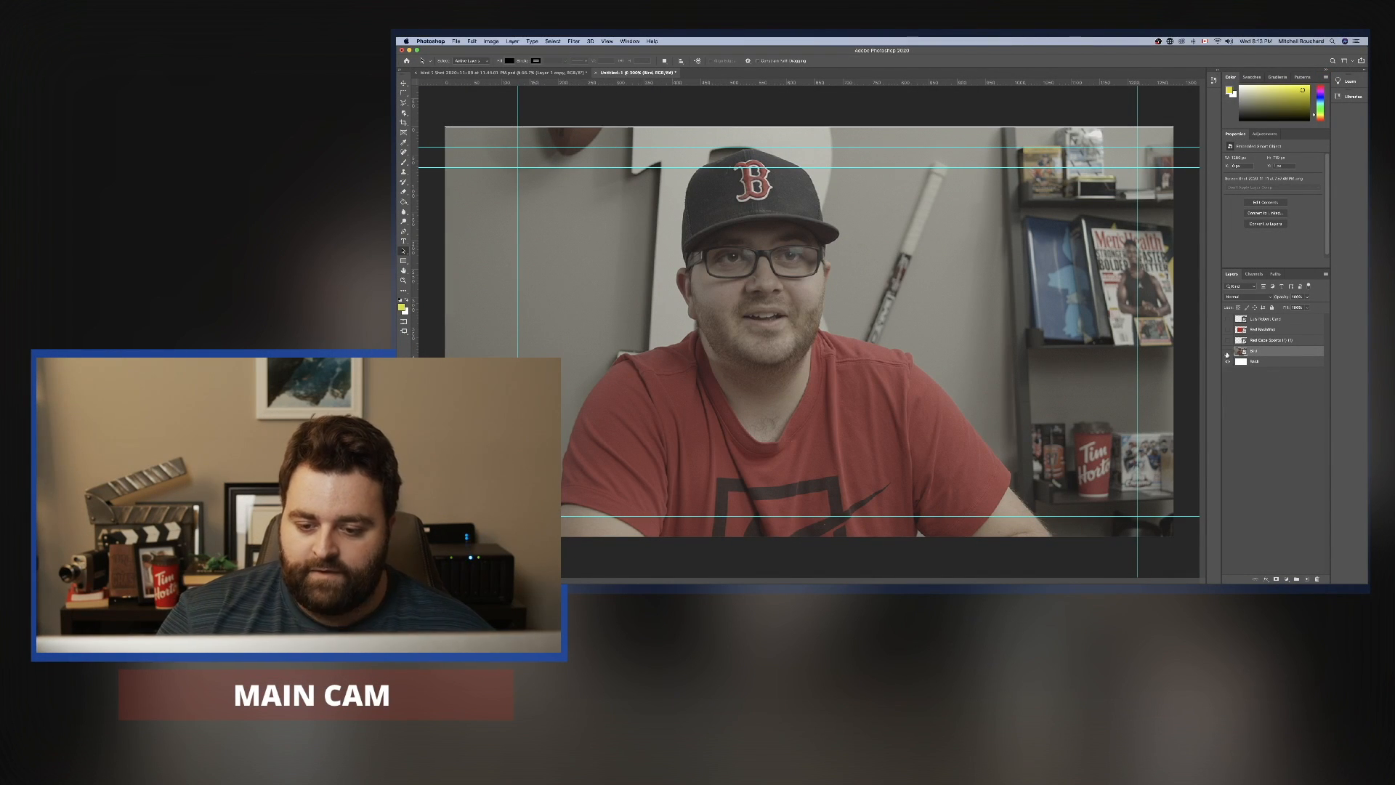
click(1228, 351)
click(1228, 362)
click(1228, 362)
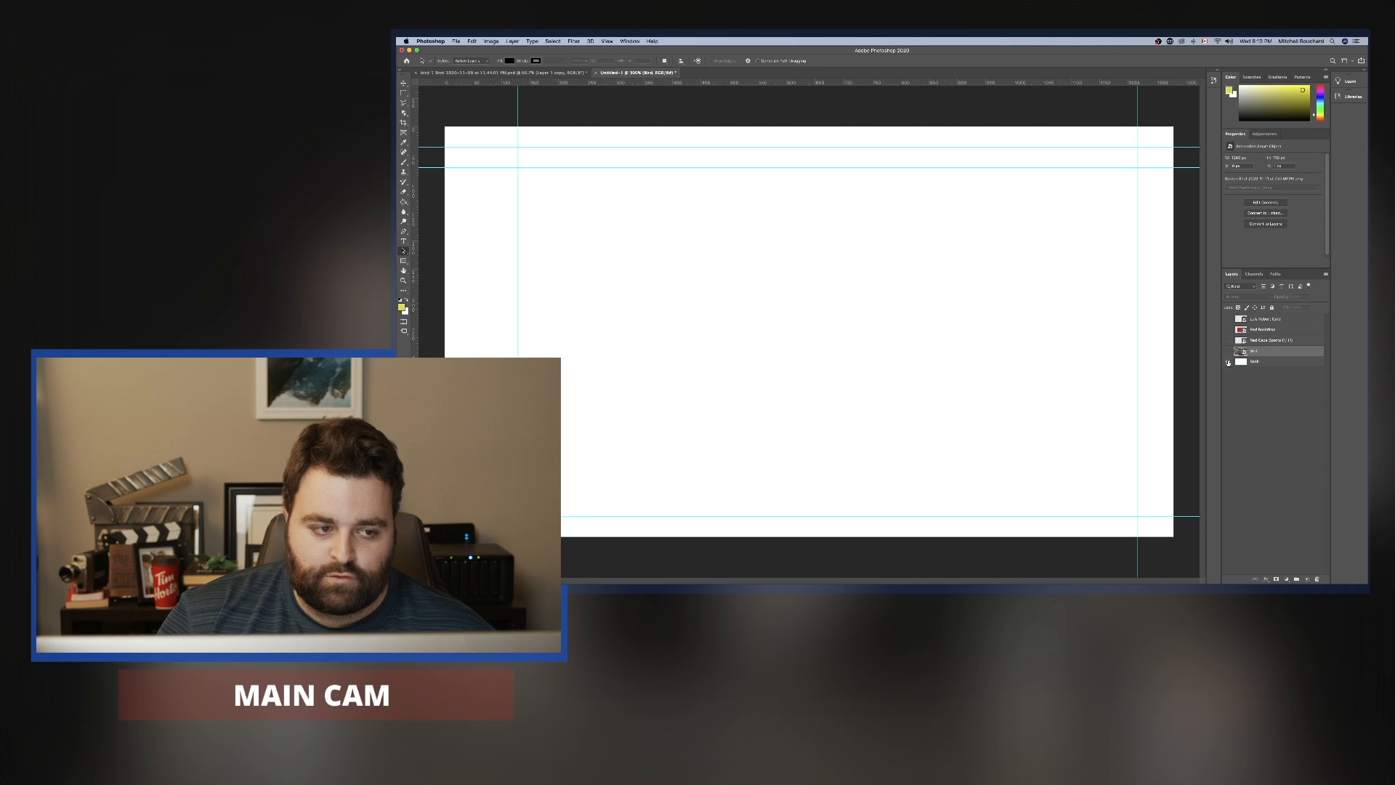
click(1228, 361)
click(1227, 362)
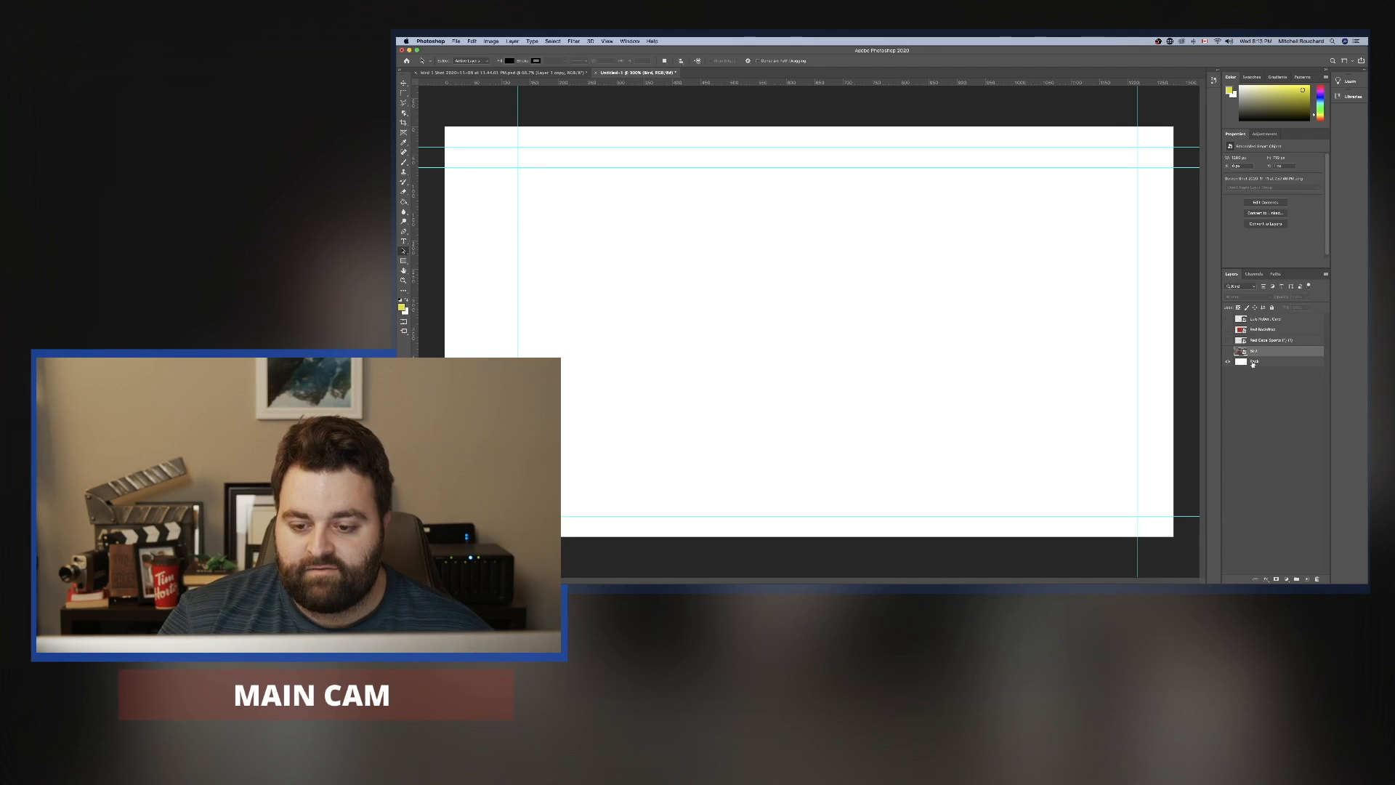
click(1228, 351)
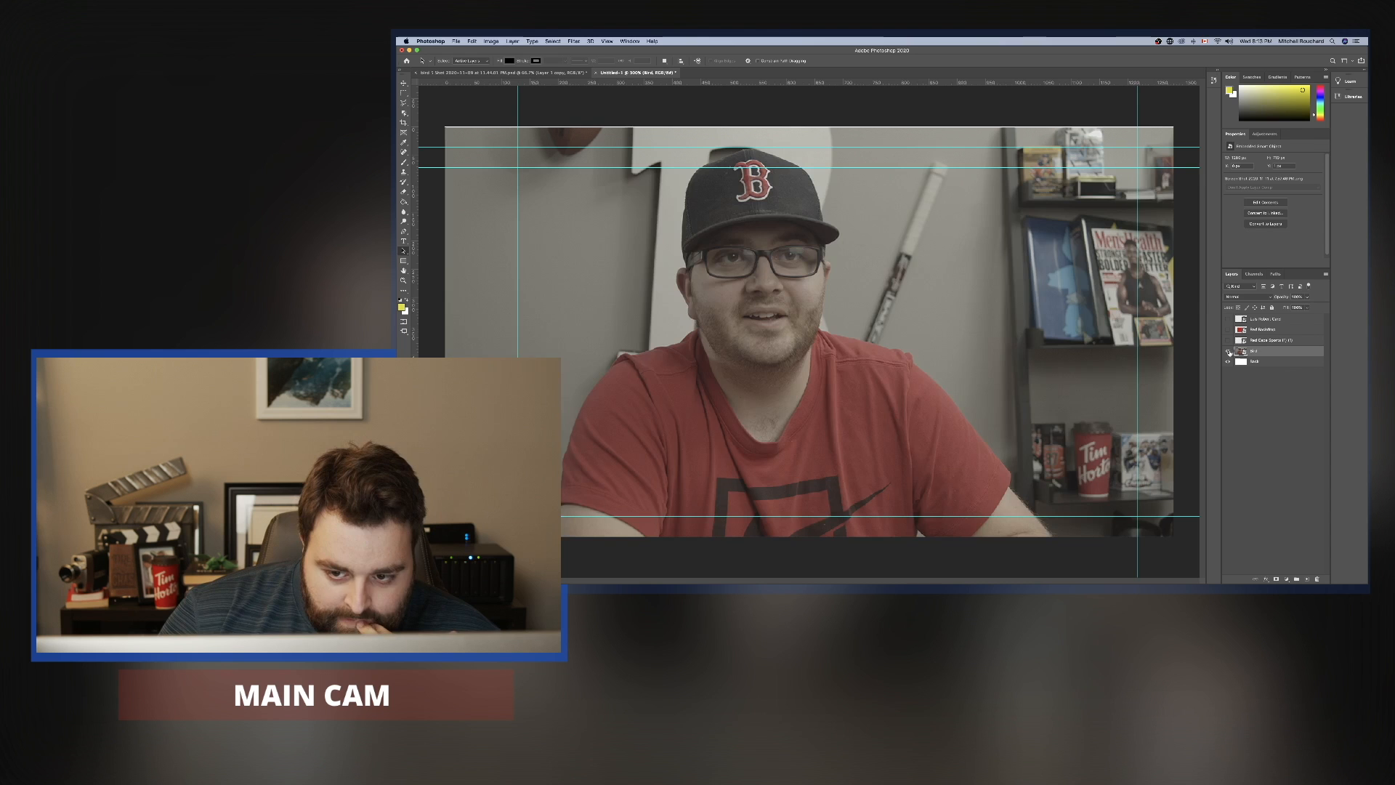
Place the Red Backdrop layer between Bird and Back in the layer stack, and hide the Bird layer.
click(1227, 330)
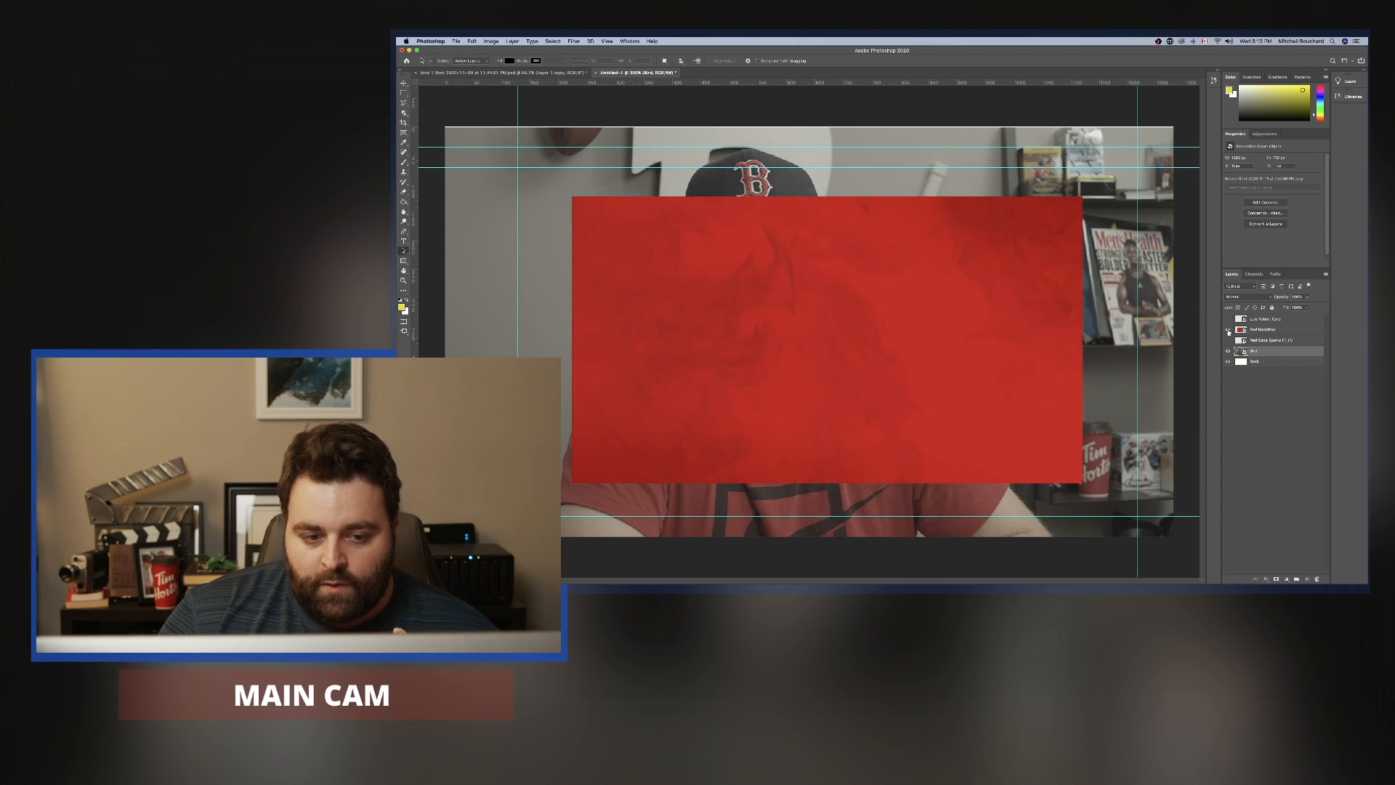
click(1228, 331)
drag(1252, 334, 1252, 356)
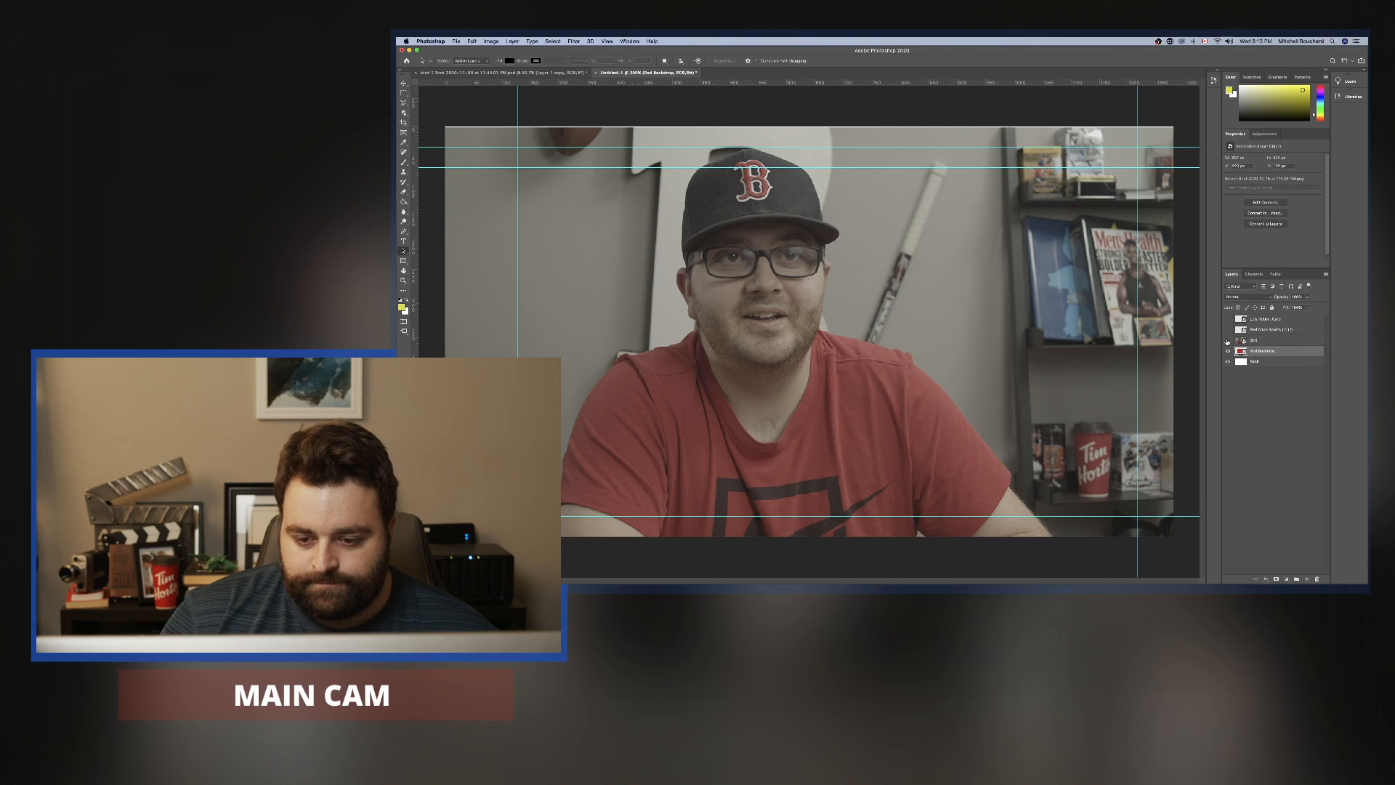
click(1228, 340)
click(1228, 340)
click(1227, 340)
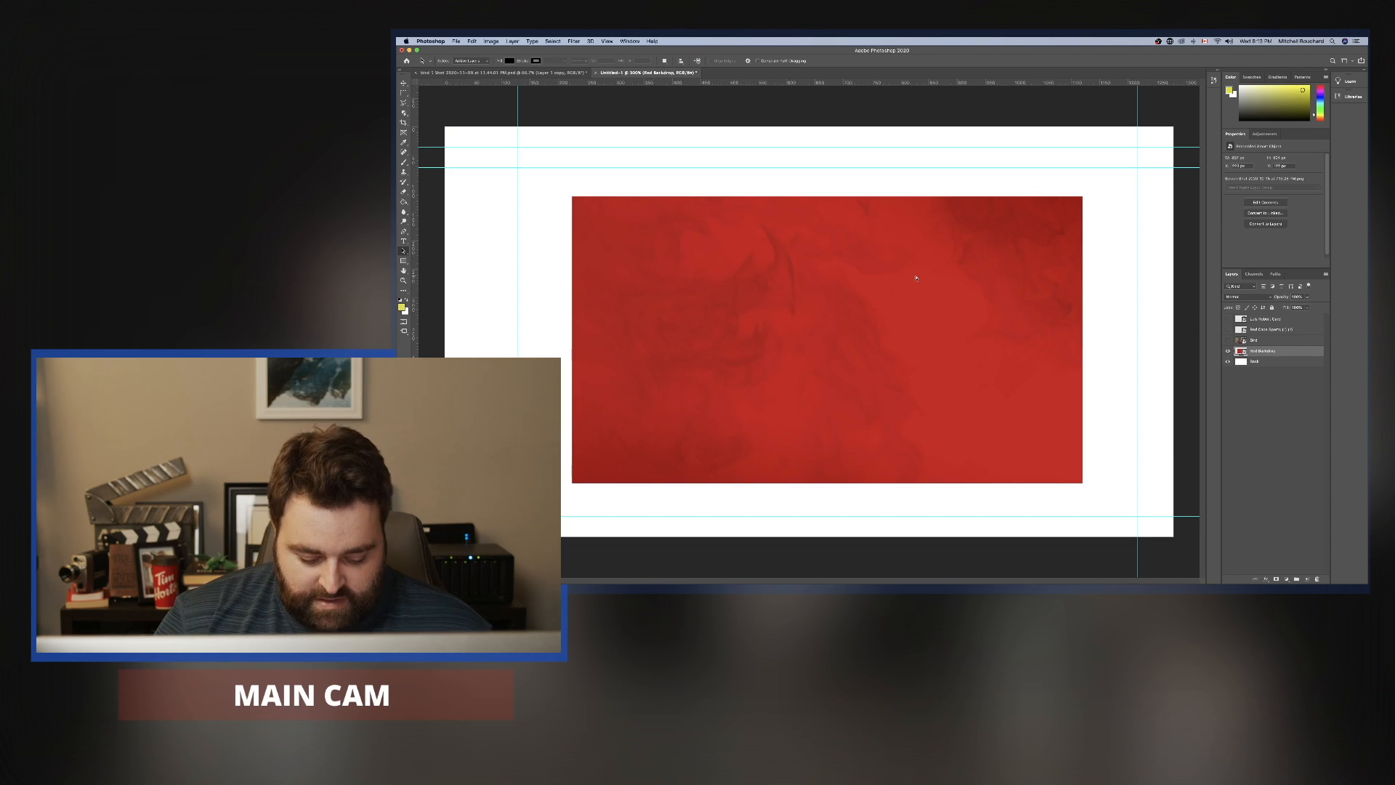
Scale the Red Backdrop image up proportionally with Free Transform until it covers the whole canvas, and apply the transform.
key(super+t)
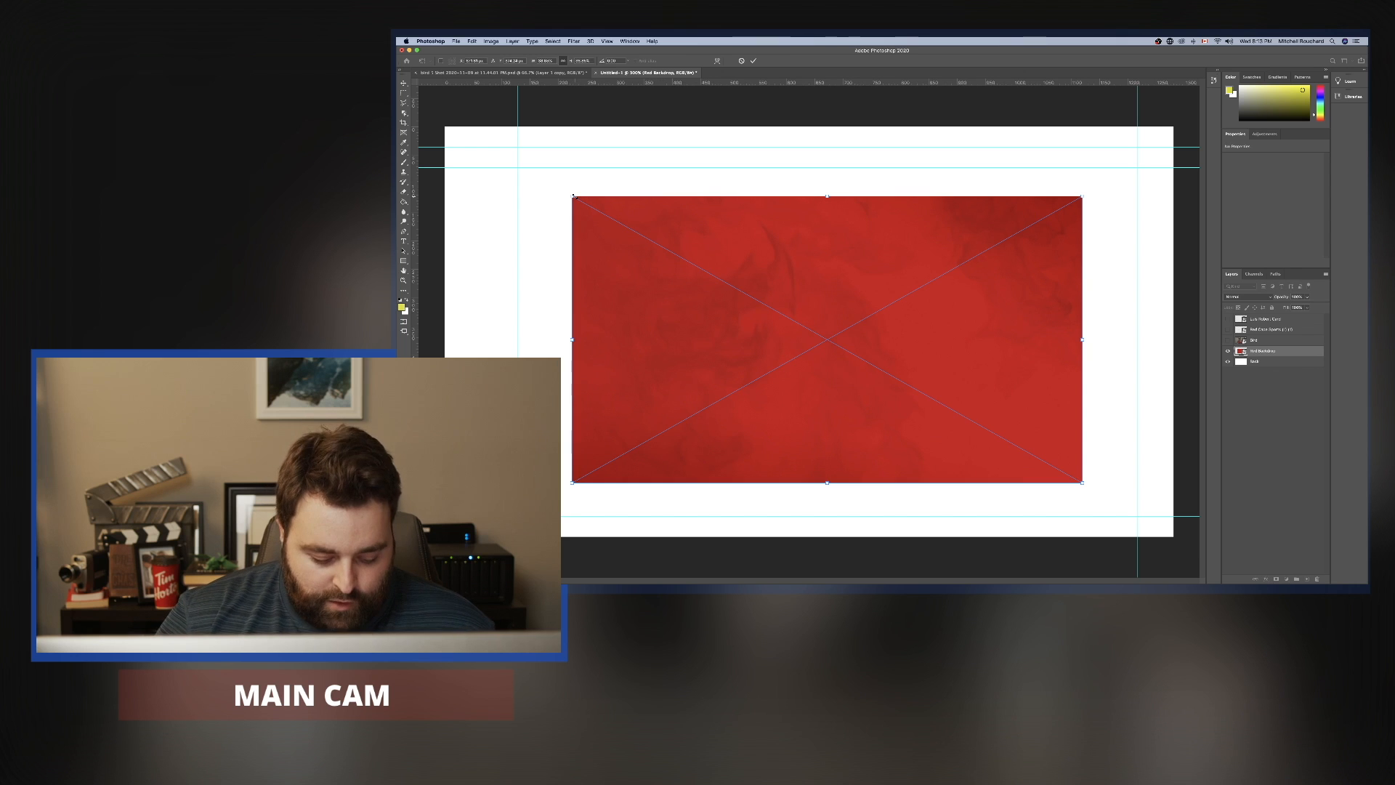
drag(573, 196, 445, 115)
drag(1095, 482, 1187, 542)
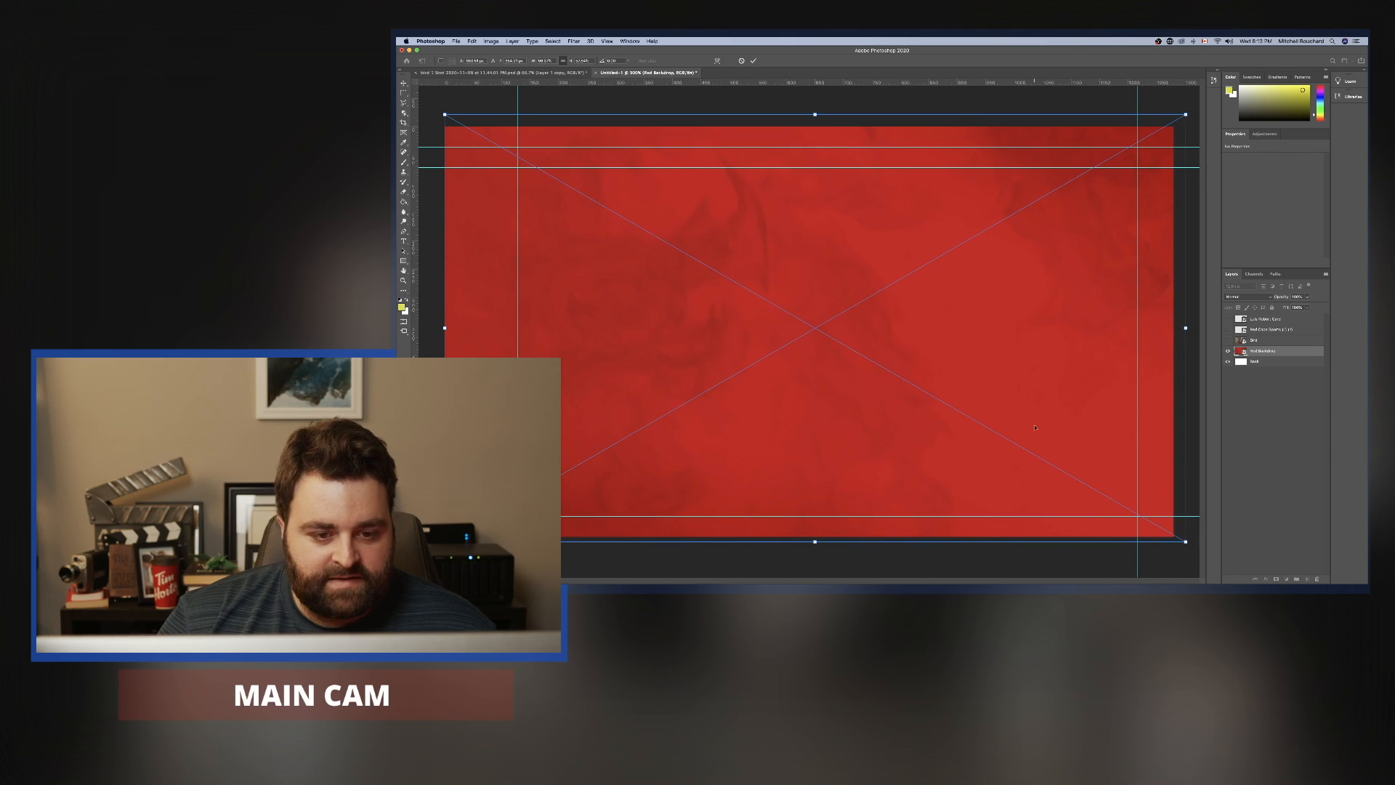
key(super+z)
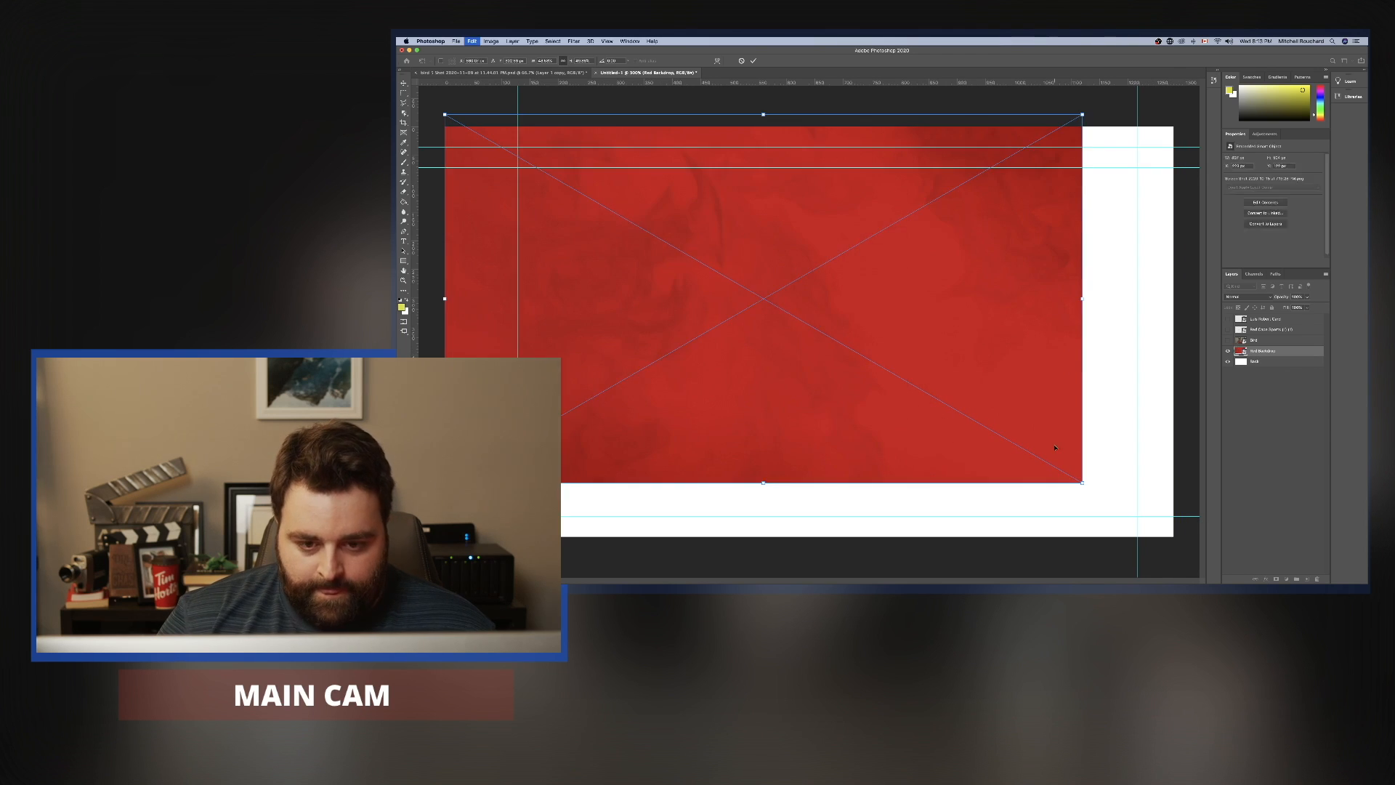
key(super+z)
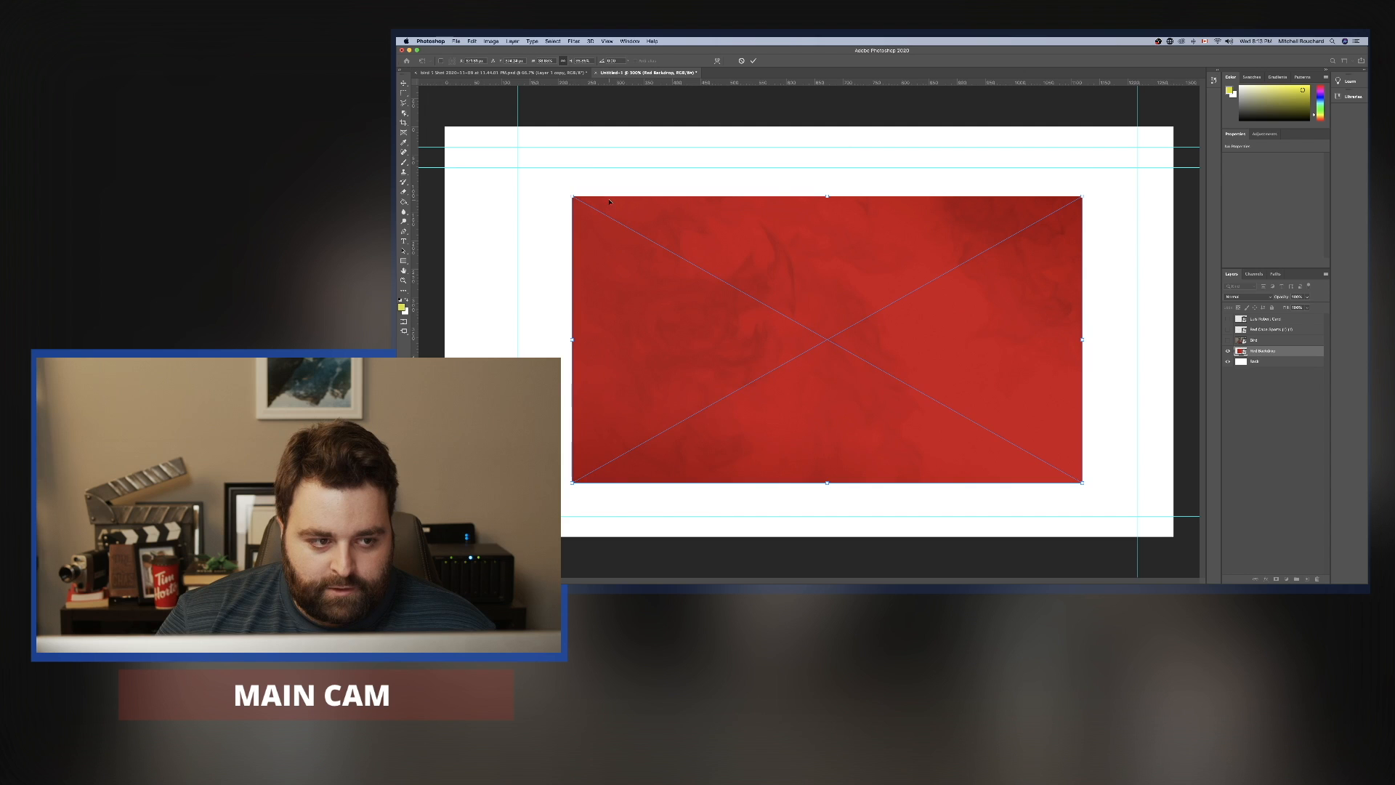
drag(573, 197, 438, 108)
drag(1083, 480, 1177, 535)
drag(987, 357, 984, 356)
key(Return)
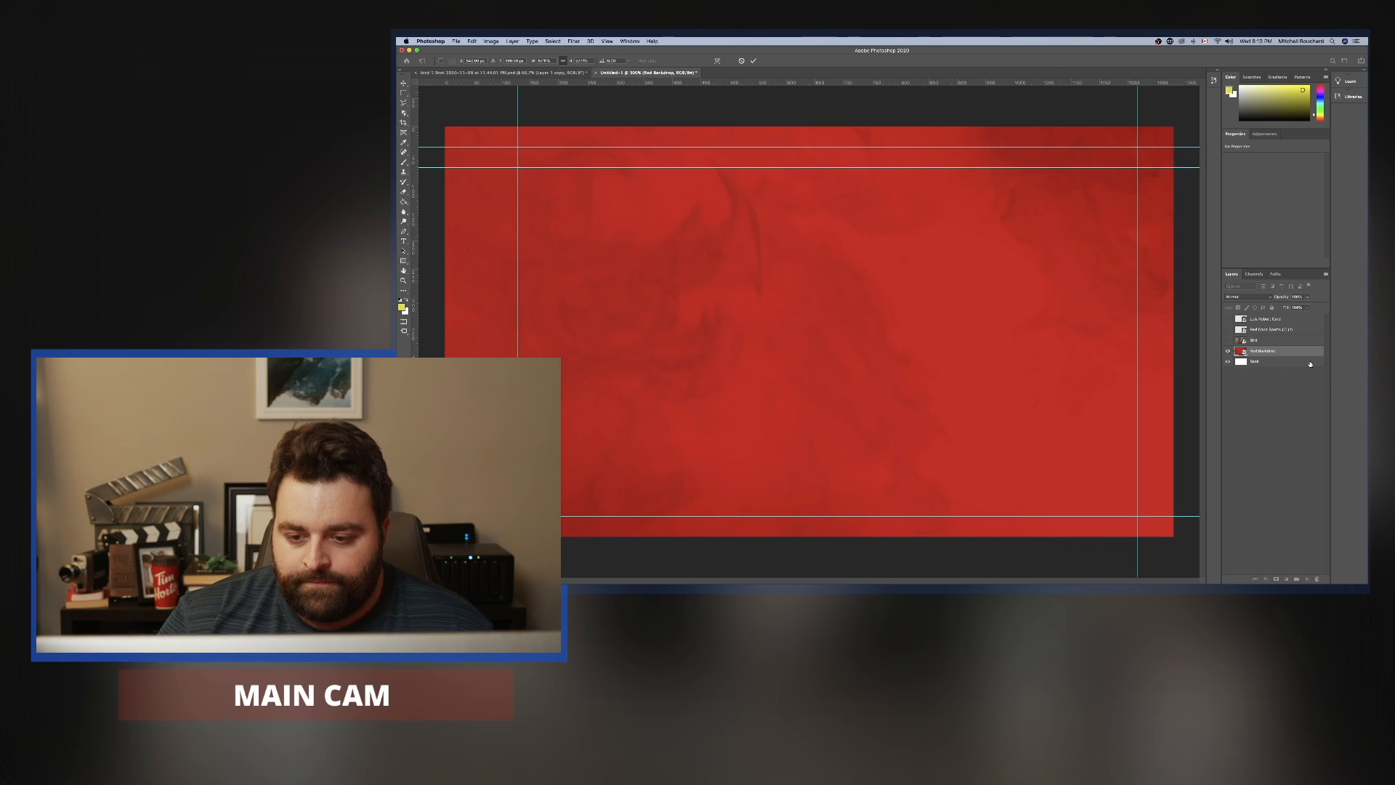
right_click(1312, 353)
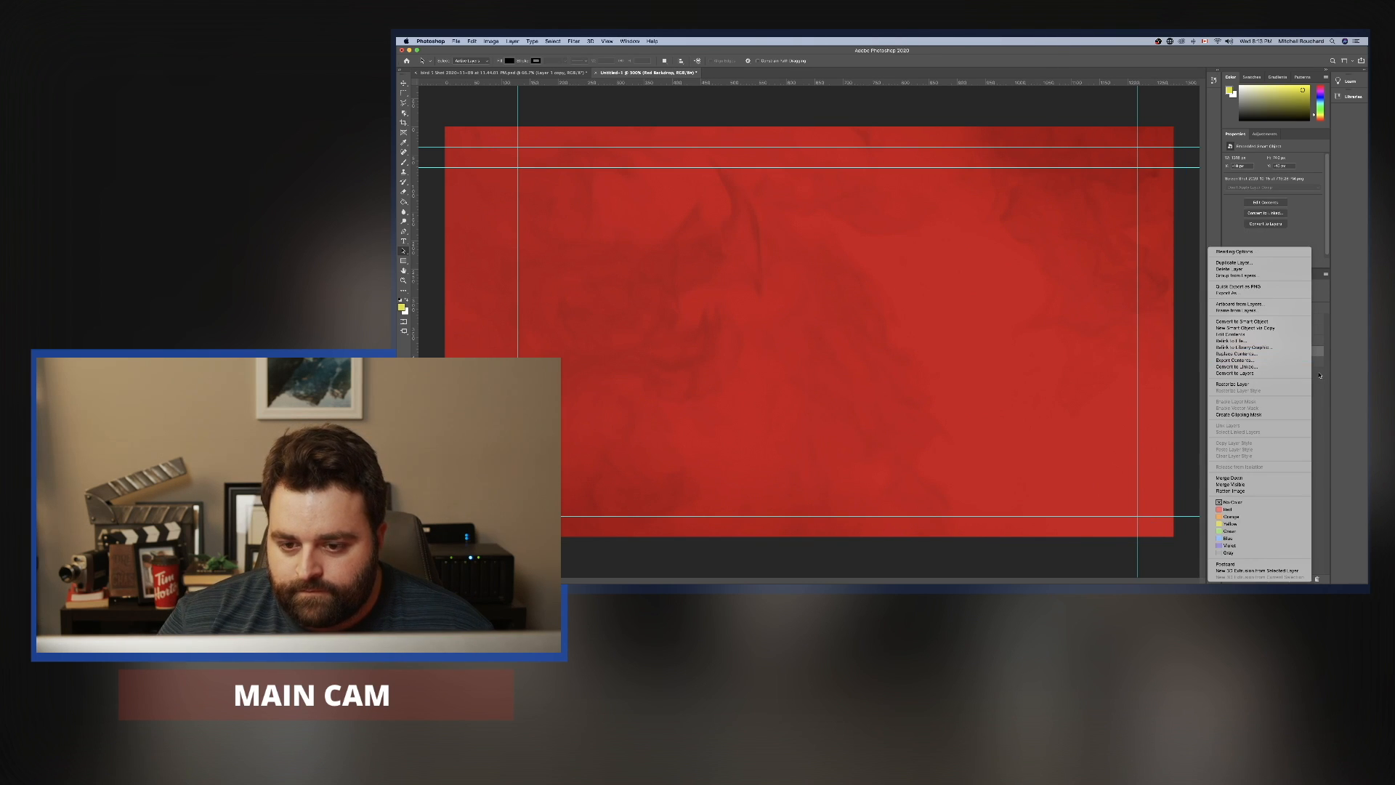
click(1234, 251)
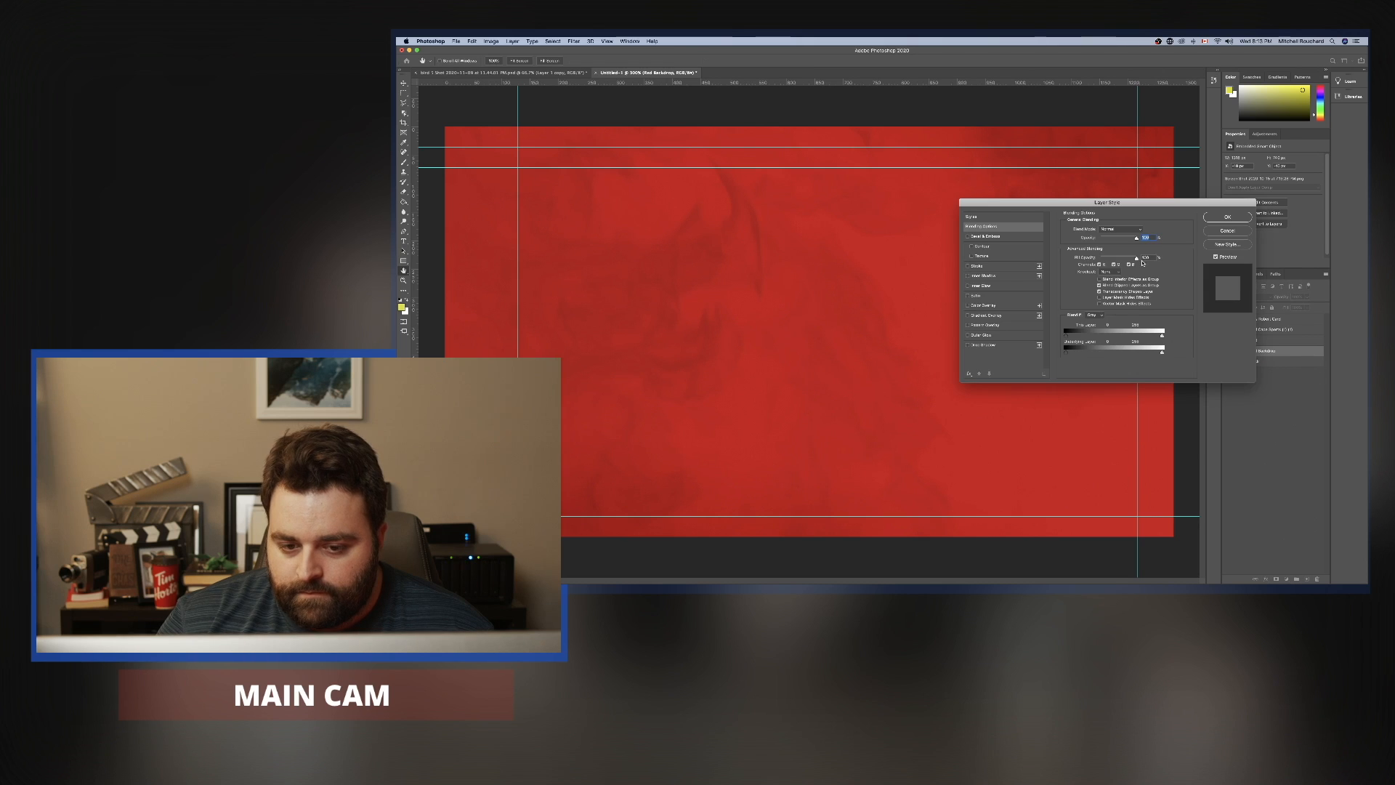
click(1227, 230)
click(1295, 434)
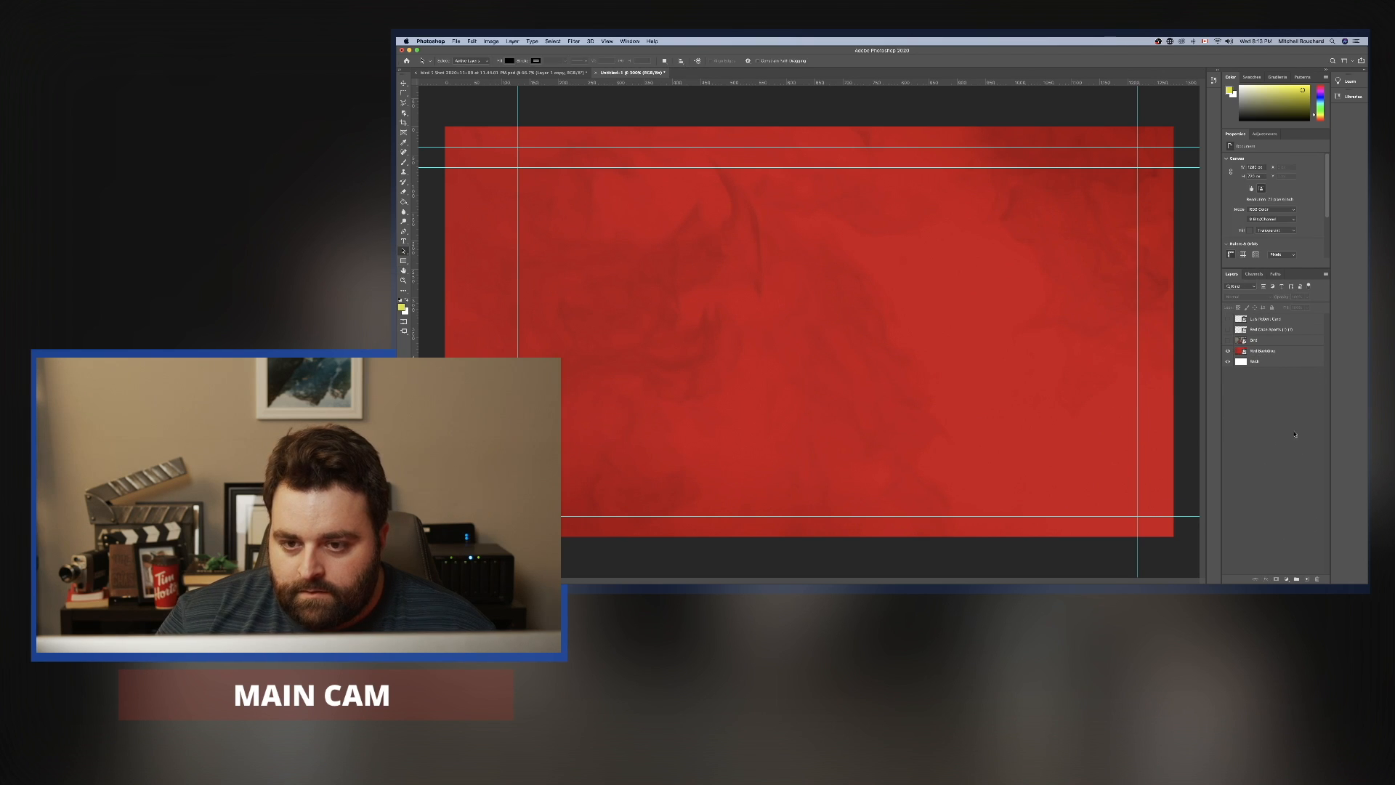
Select the Red Backdrop layer and lock it completely.
click(1288, 352)
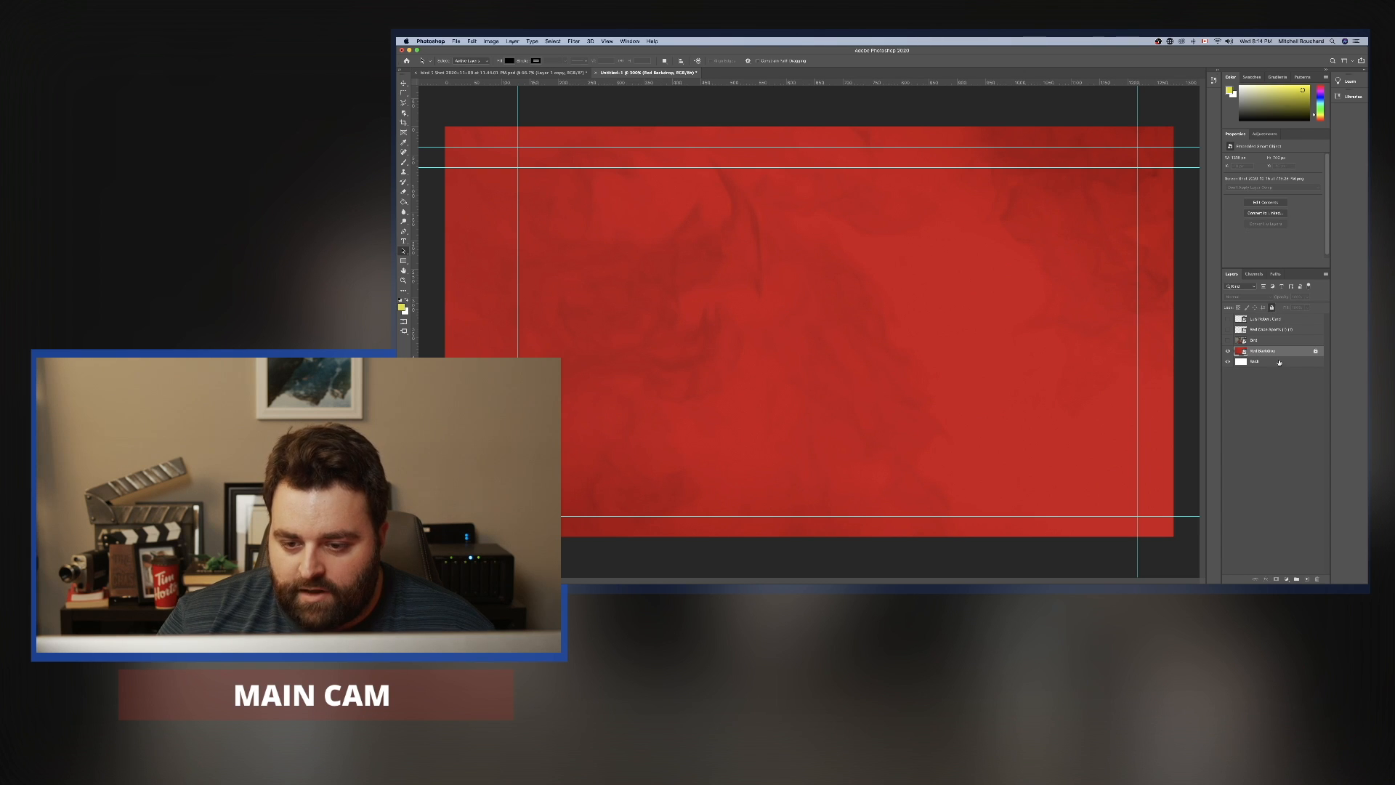
super+click(1306, 352)
click(1305, 352)
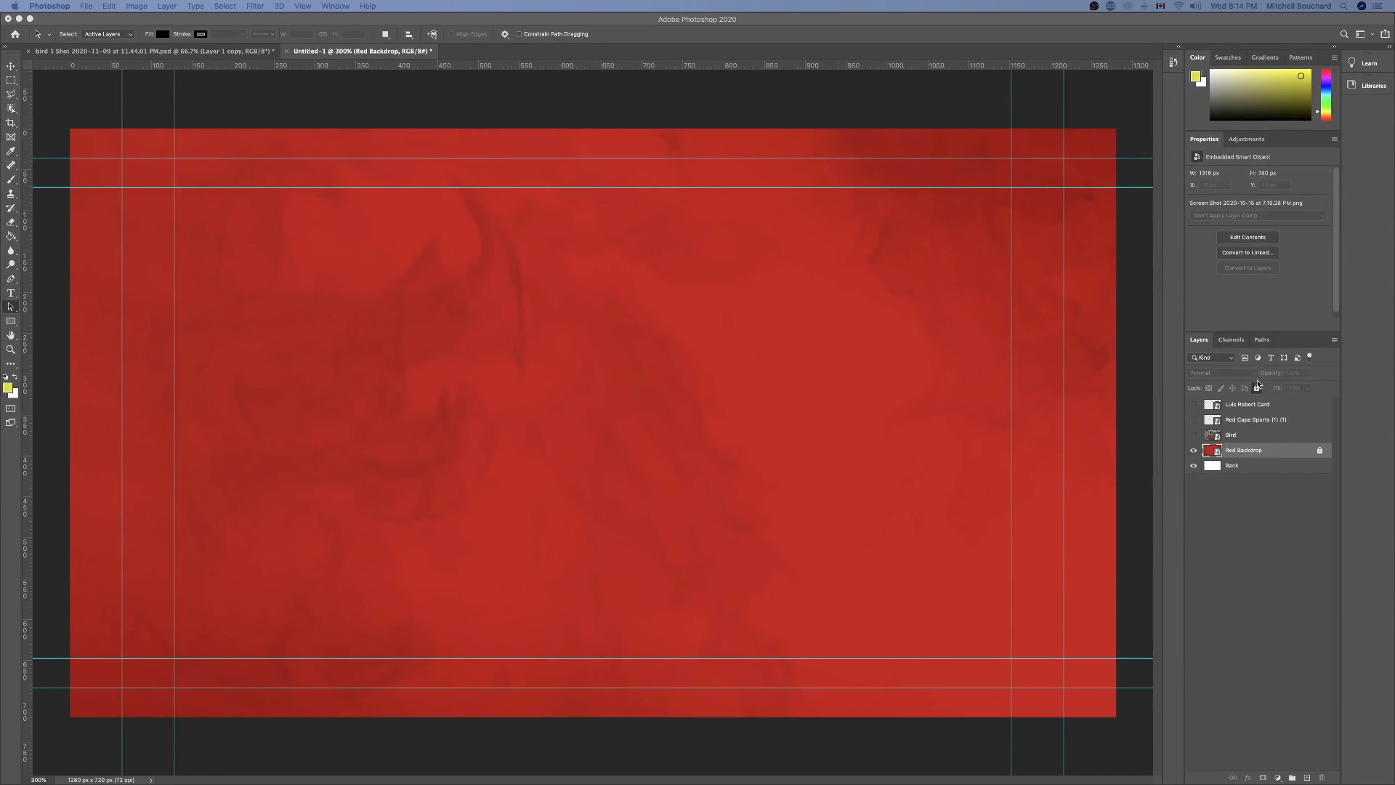
click(1256, 388)
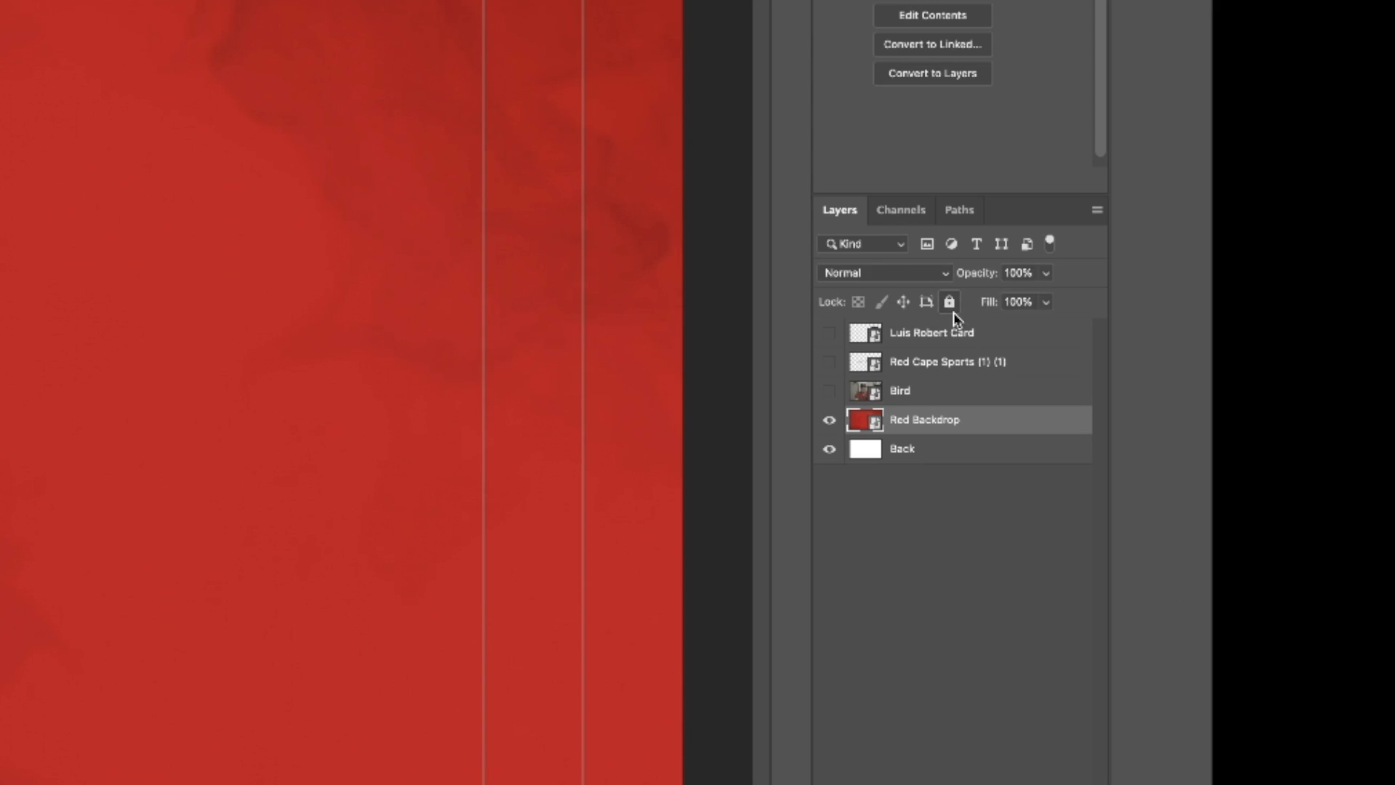
click(1256, 388)
click(1248, 521)
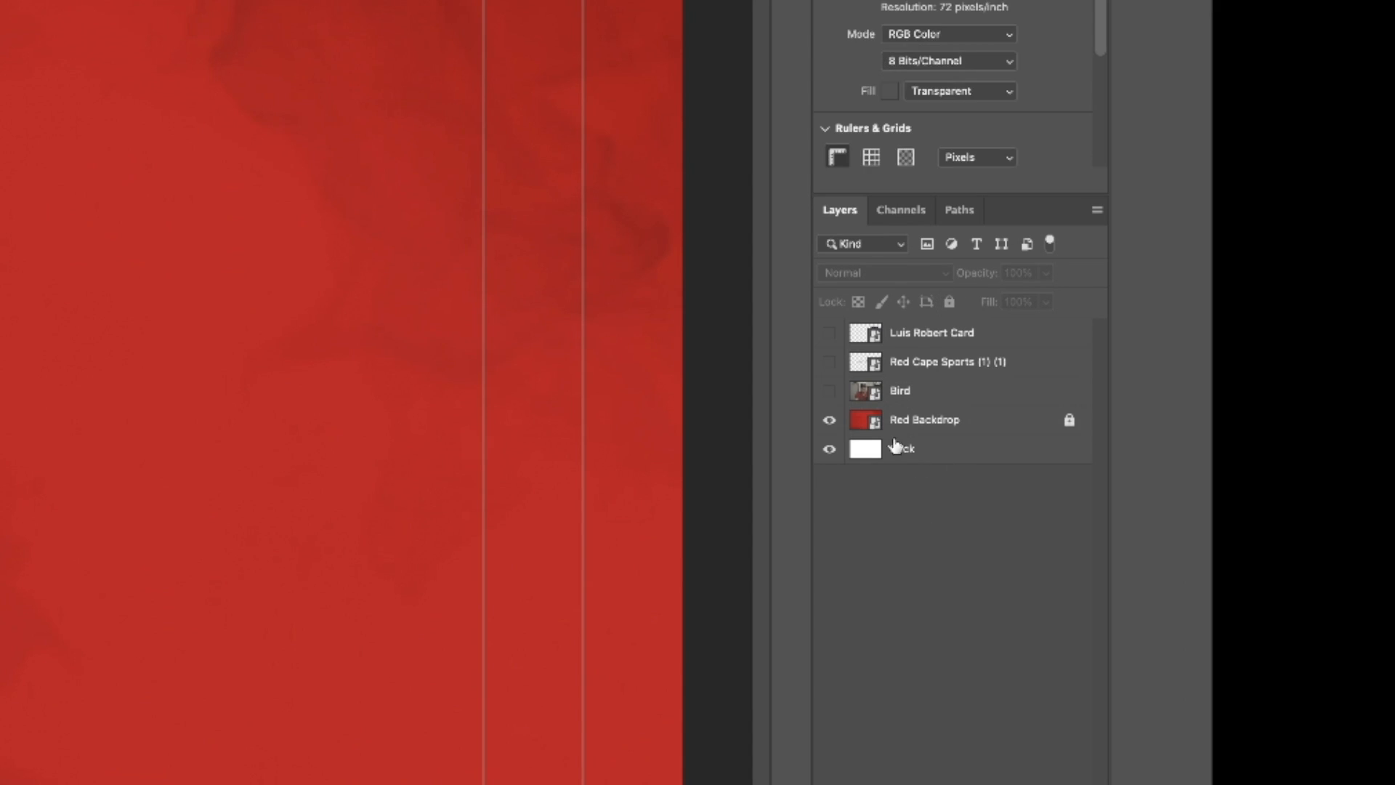
click(875, 419)
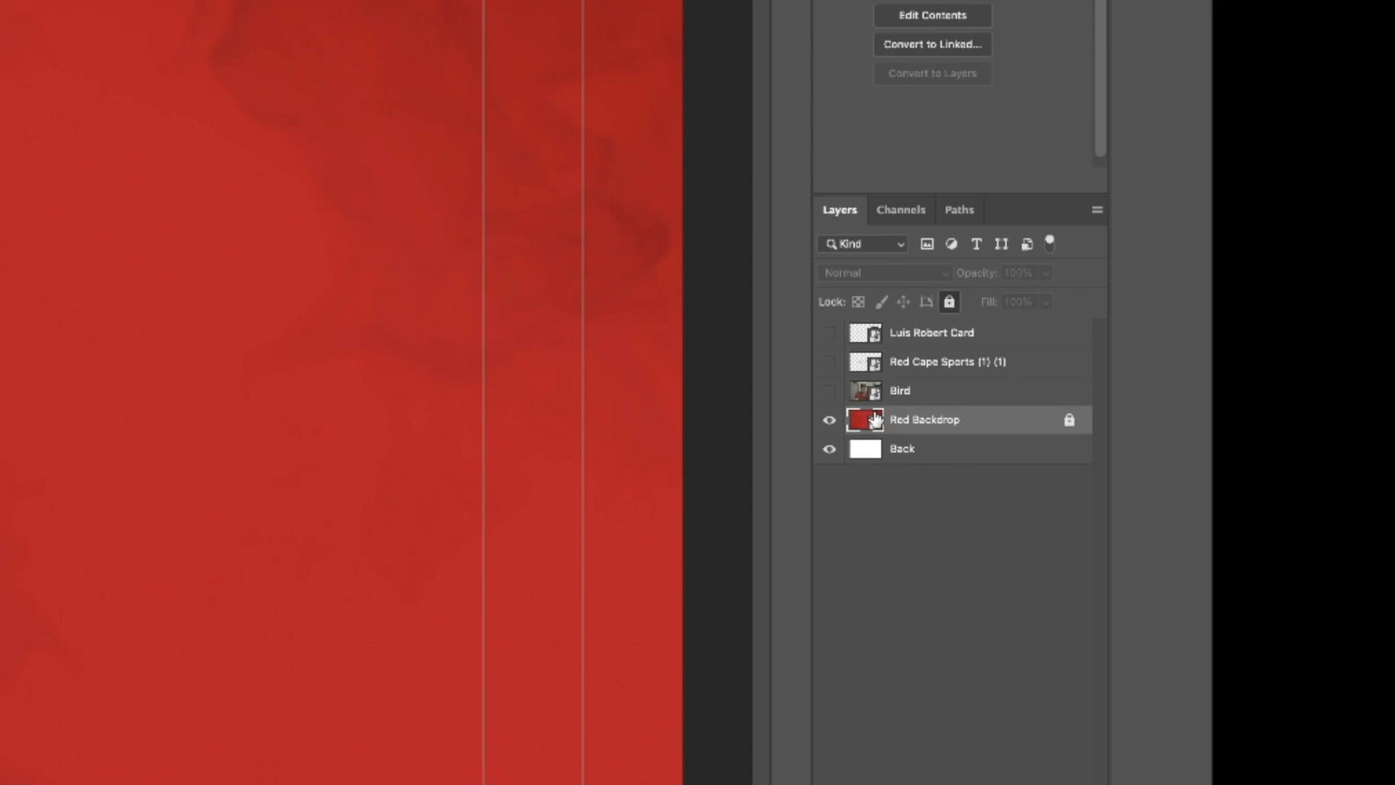
Show the Bird portrait layer, hide Red Backdrop, and select Bird for a closer view of the man.
click(829, 393)
click(923, 392)
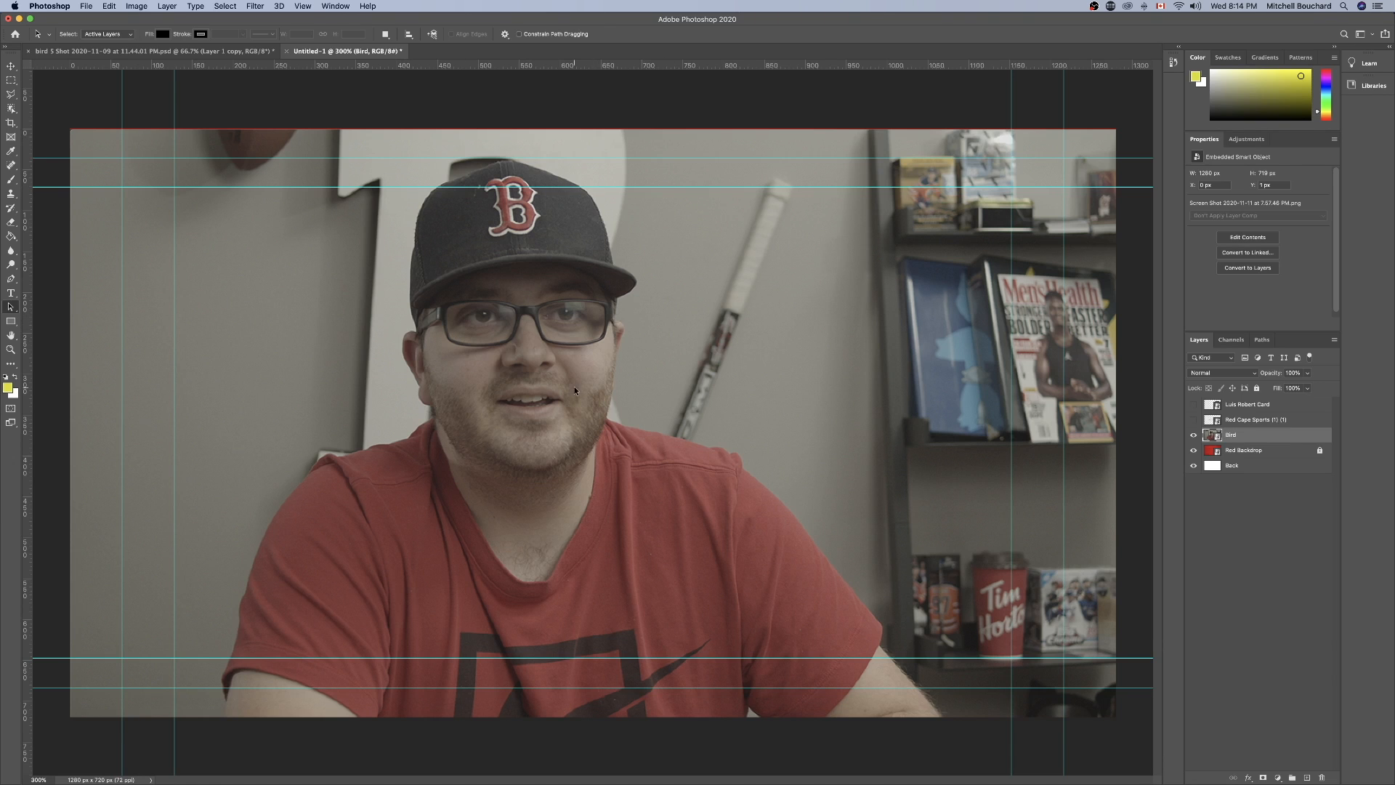
click(1193, 451)
click(1212, 499)
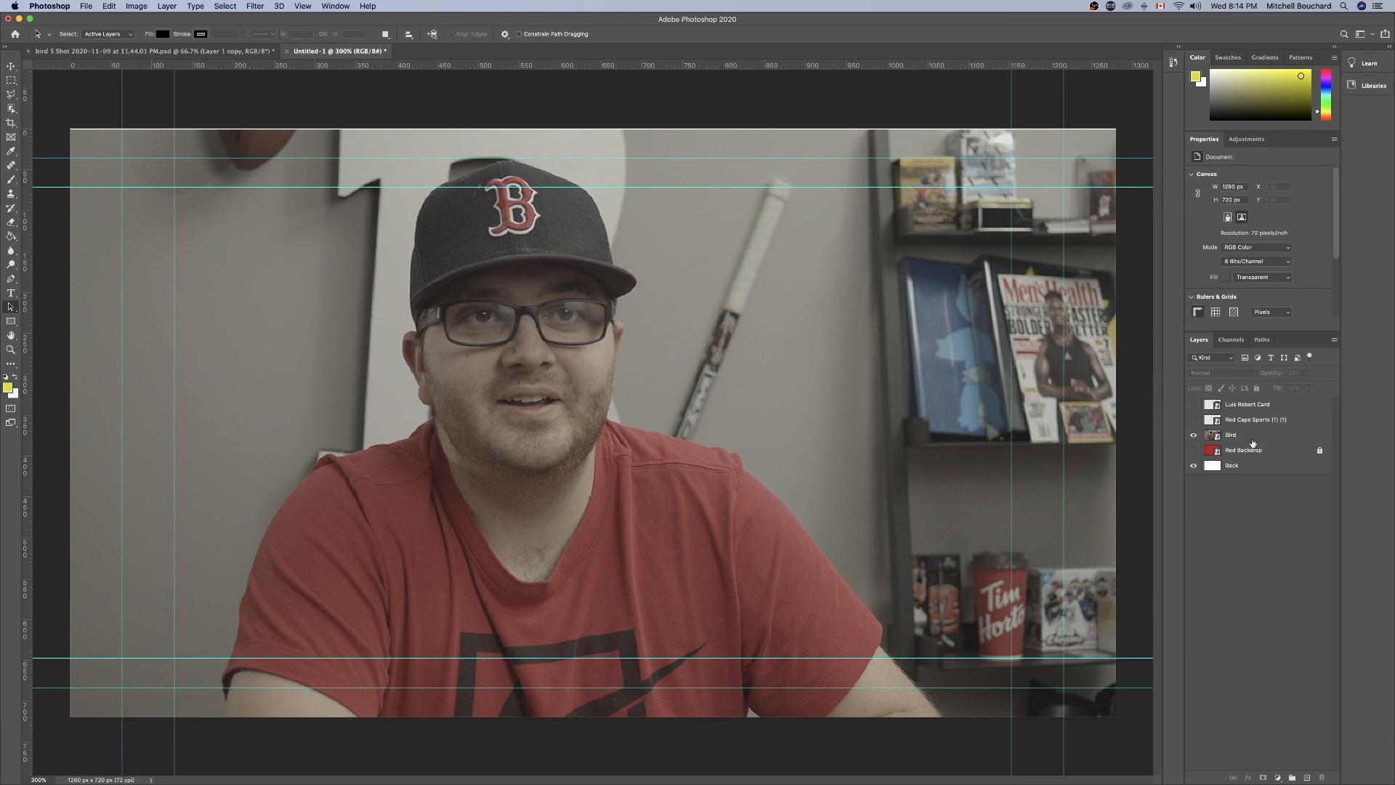
click(1252, 441)
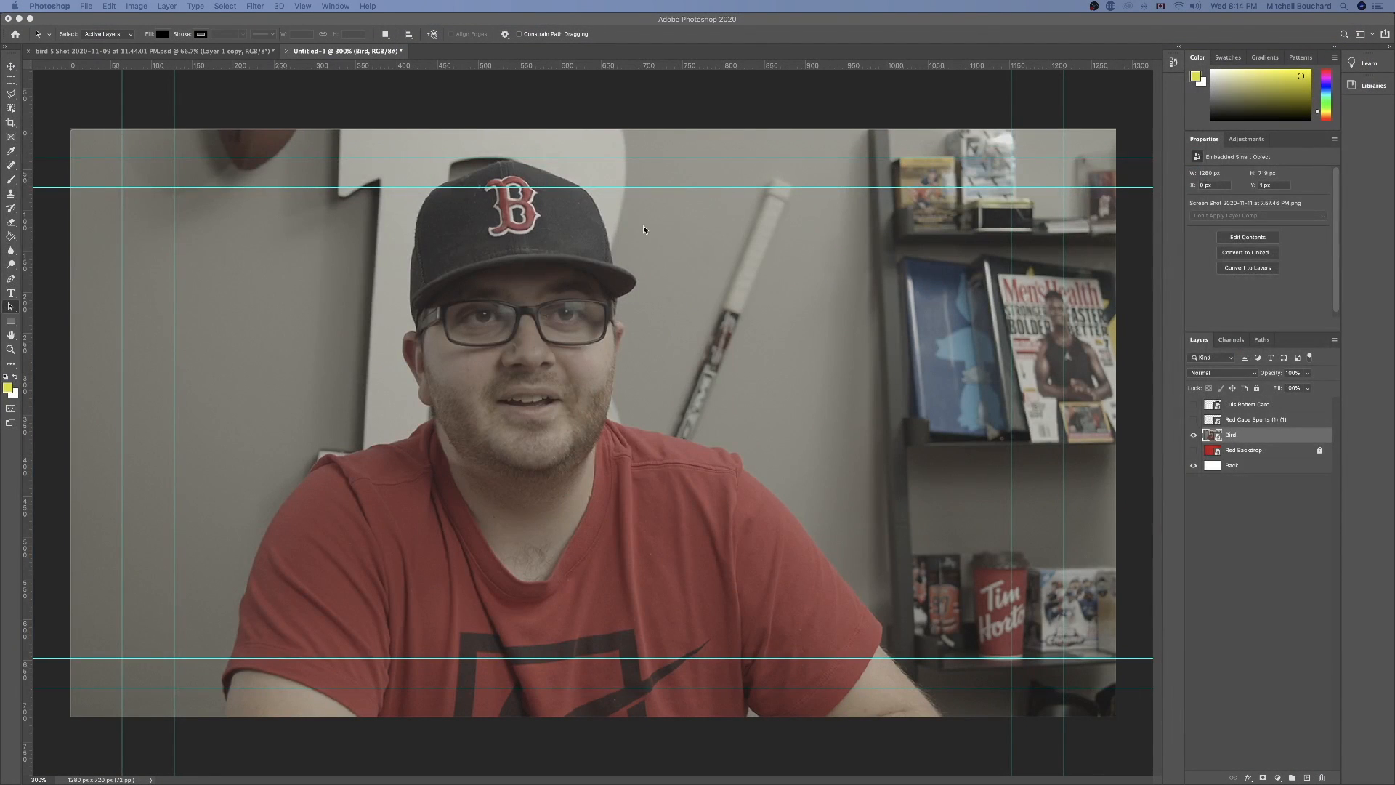
key(super+equal)
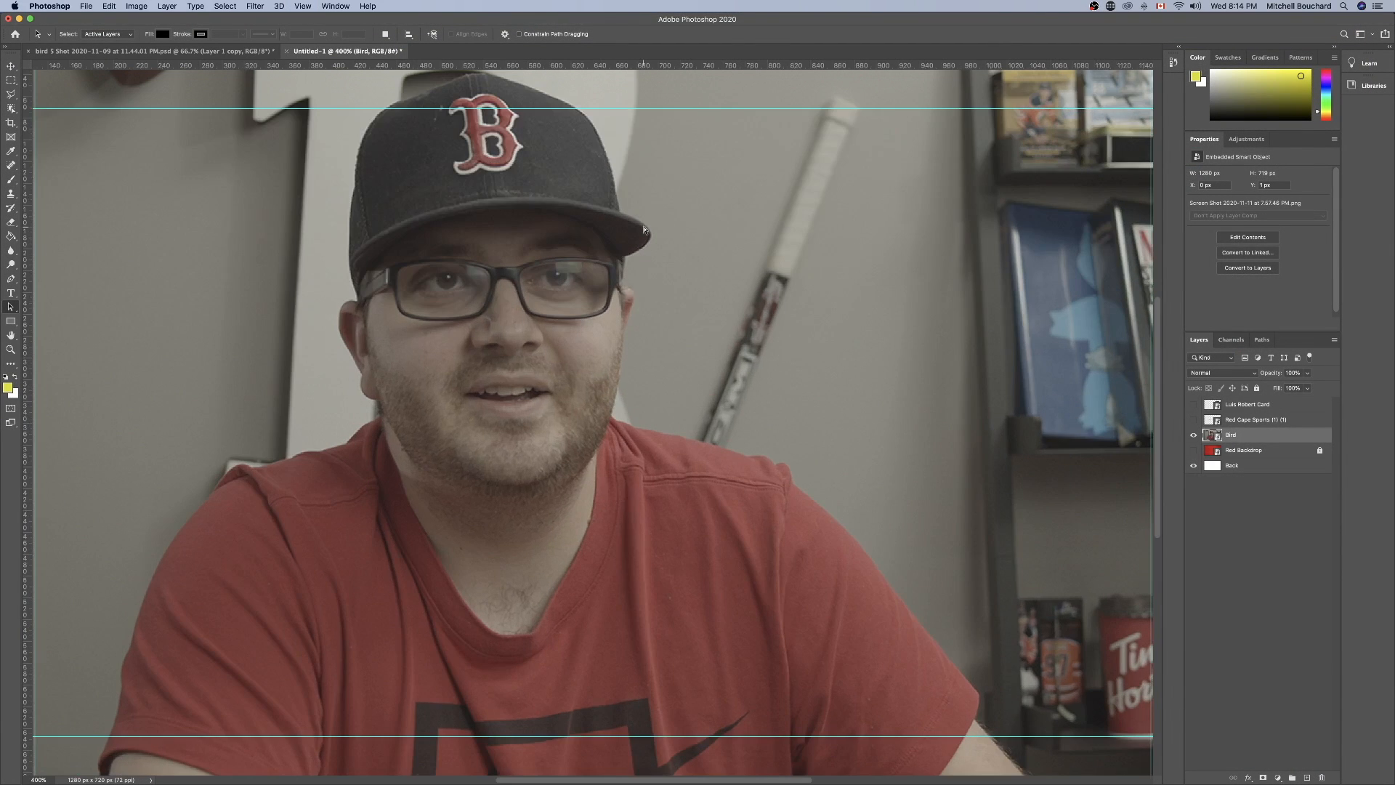
Trace the man's left-hand outline in the Bird image with the Magnetic Lasso, from the cap's peak past the ear and shoulder to the sleeve.
key(super+equal)
scroll(642, 239, up, 10)
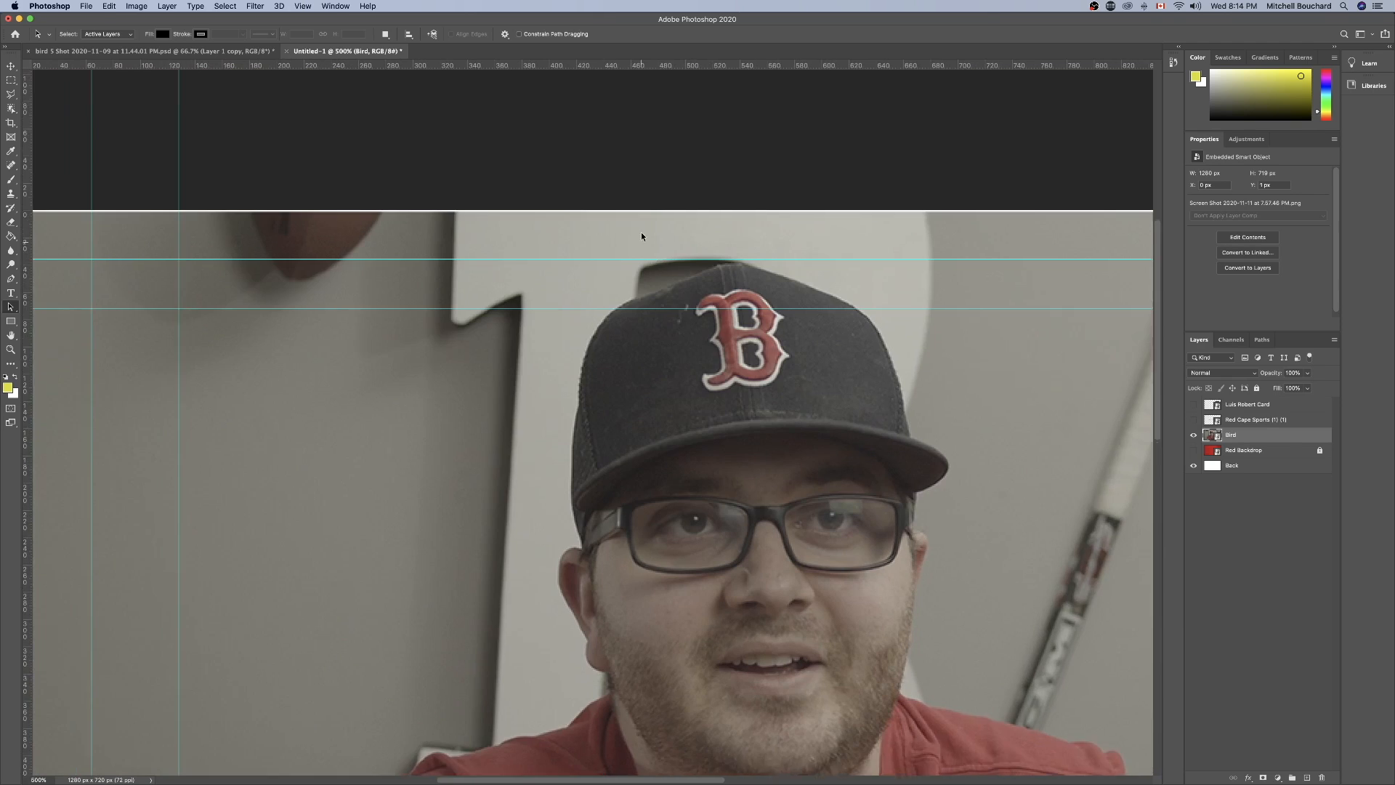
scroll(642, 244, down, 5)
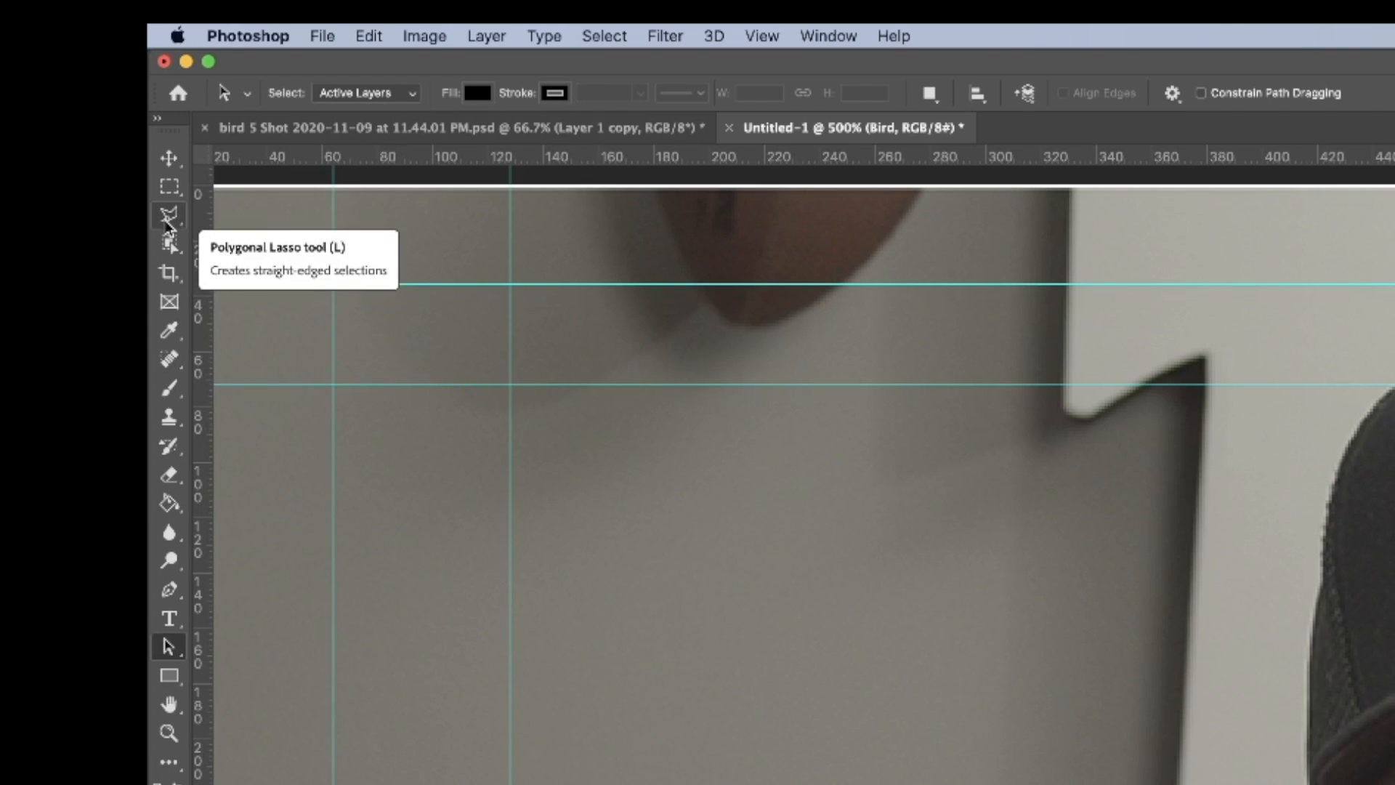
click(169, 218)
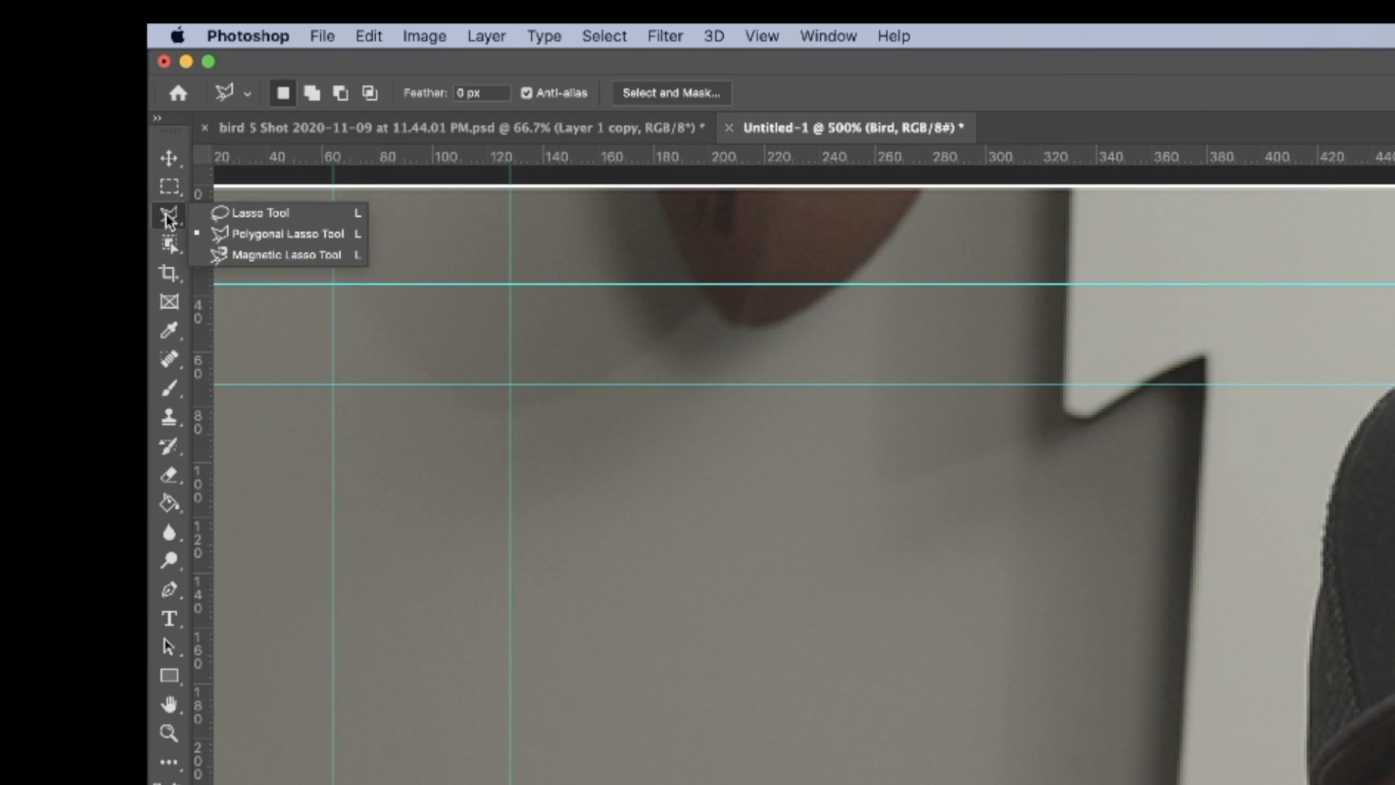
click(270, 255)
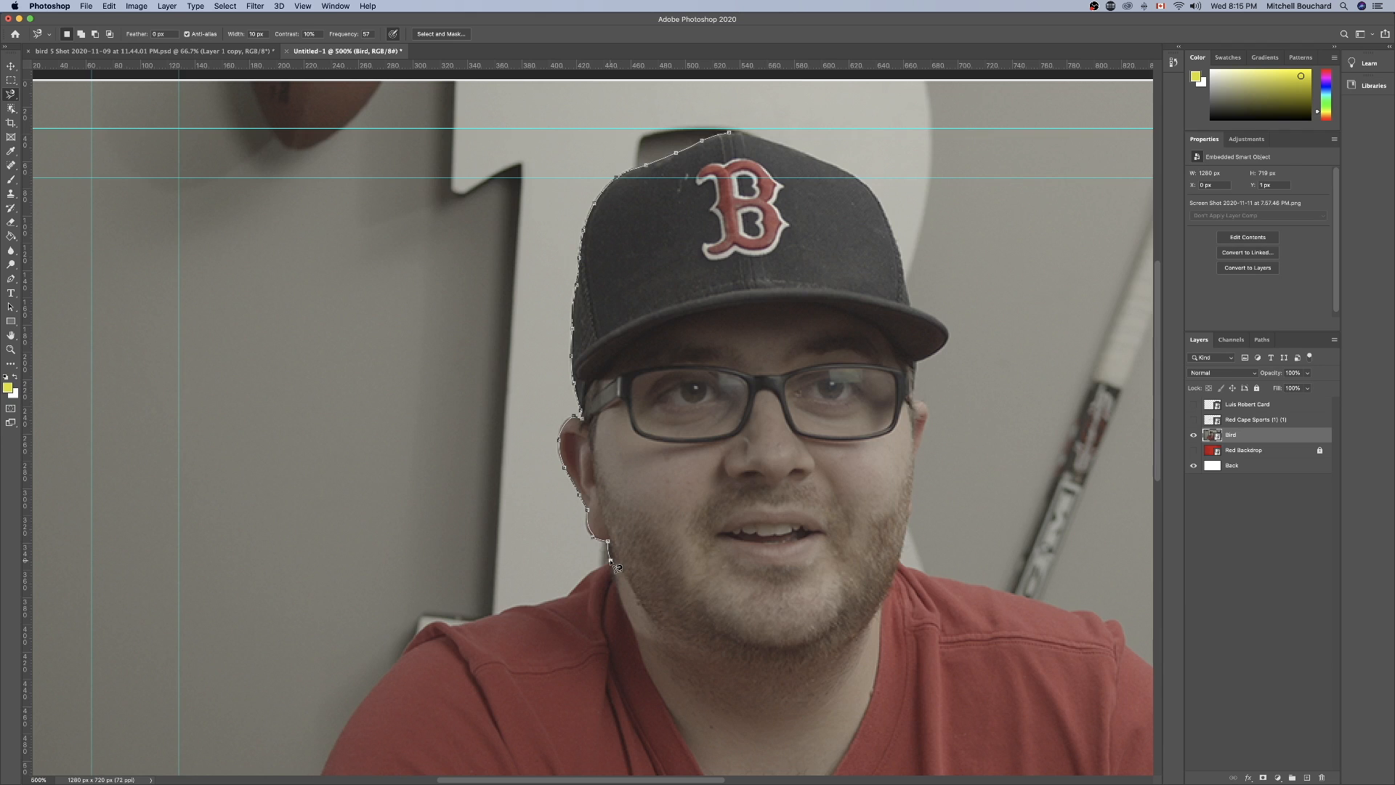
scroll(617, 568, down, 5)
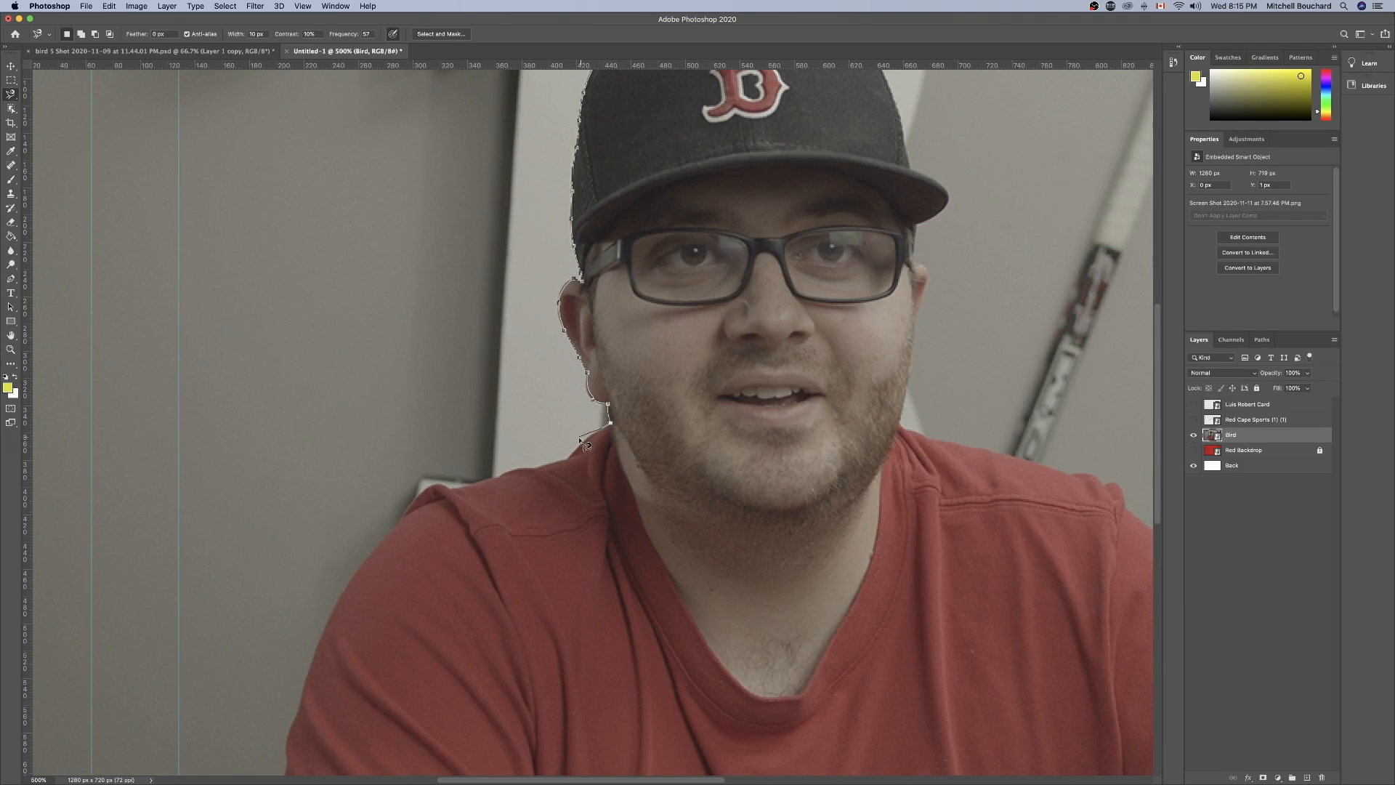
key(BackSpace)
key(BackSpace)
scroll(403, 535, down, 8)
scroll(403, 535, left, 3)
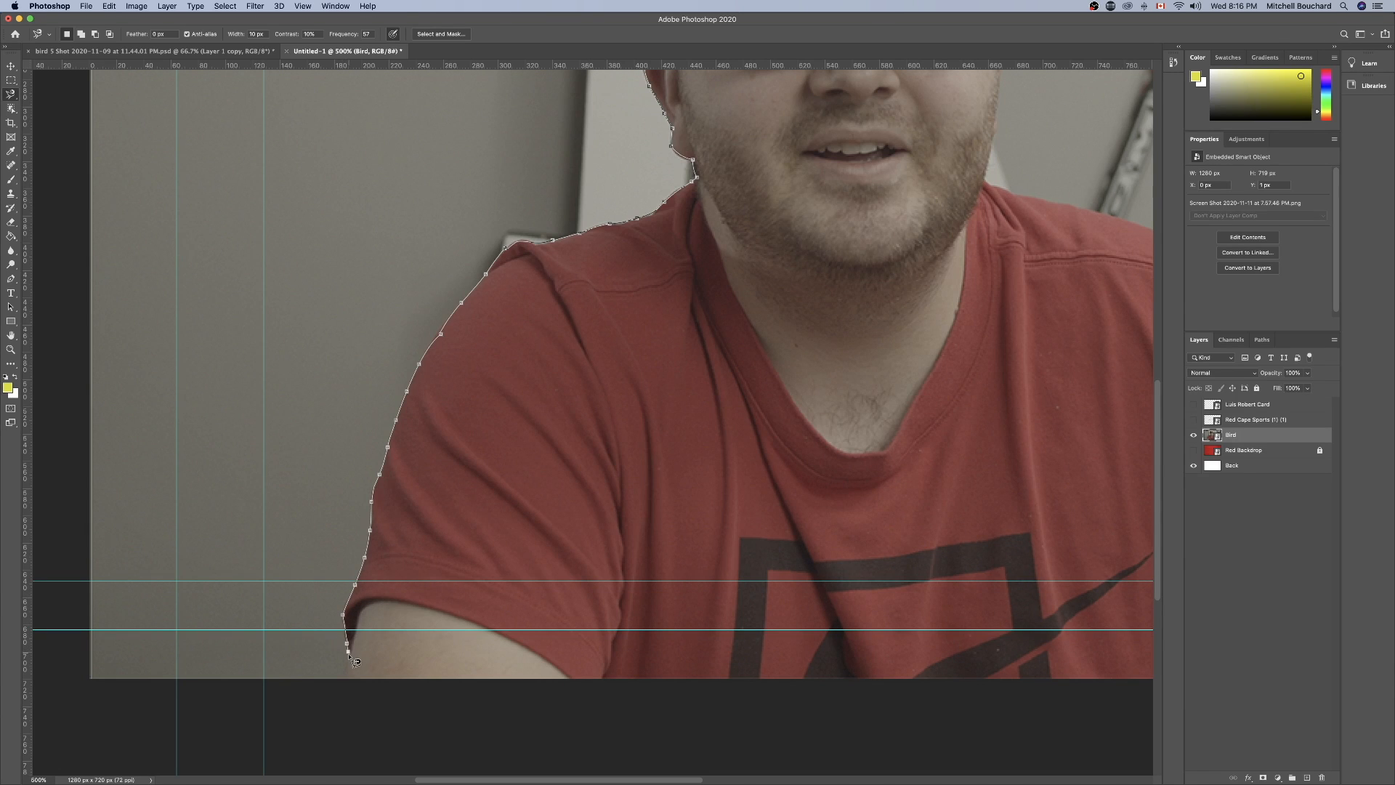
Continue the lasso path around the wall area left of the man and close it at the cap's peak.
click(345, 684)
scroll(213, 270, up, 10)
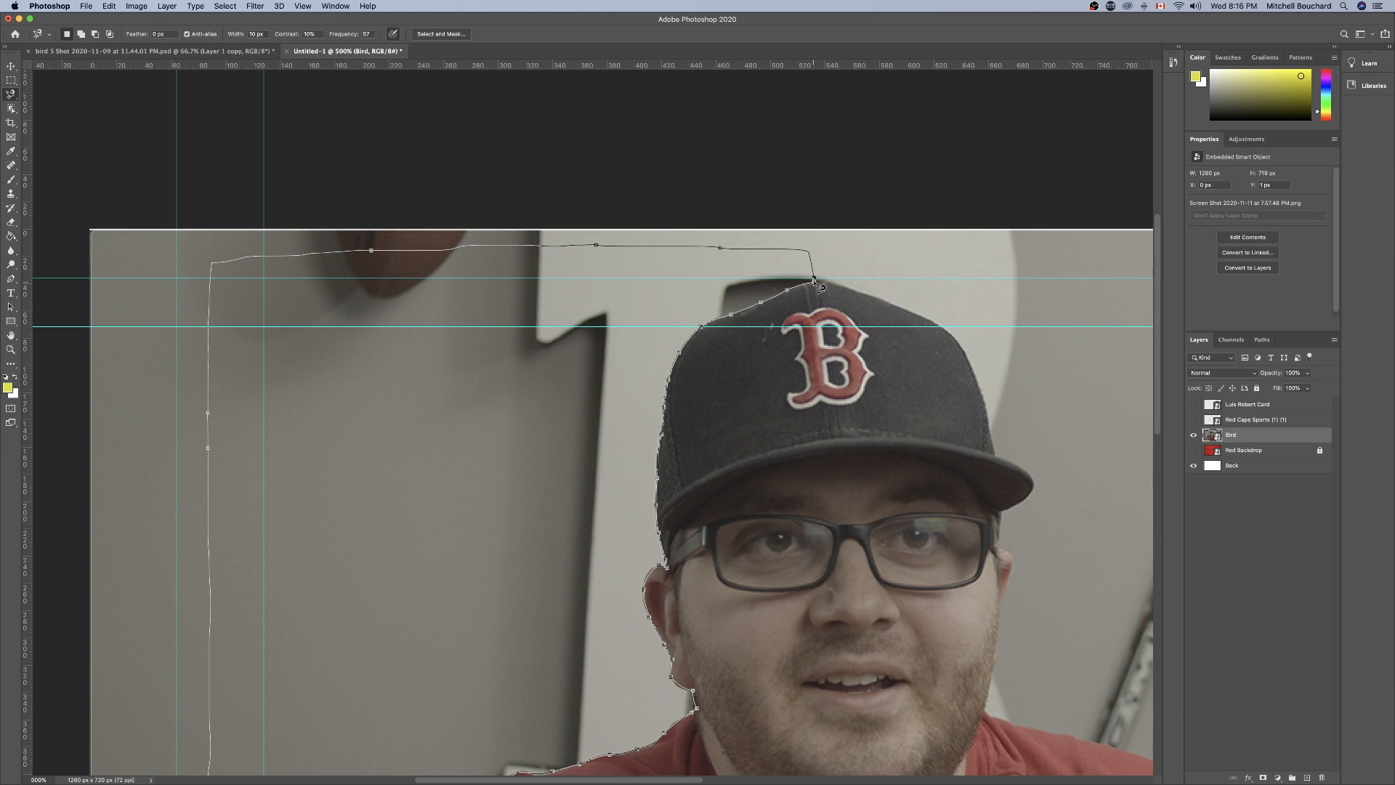
click(823, 285)
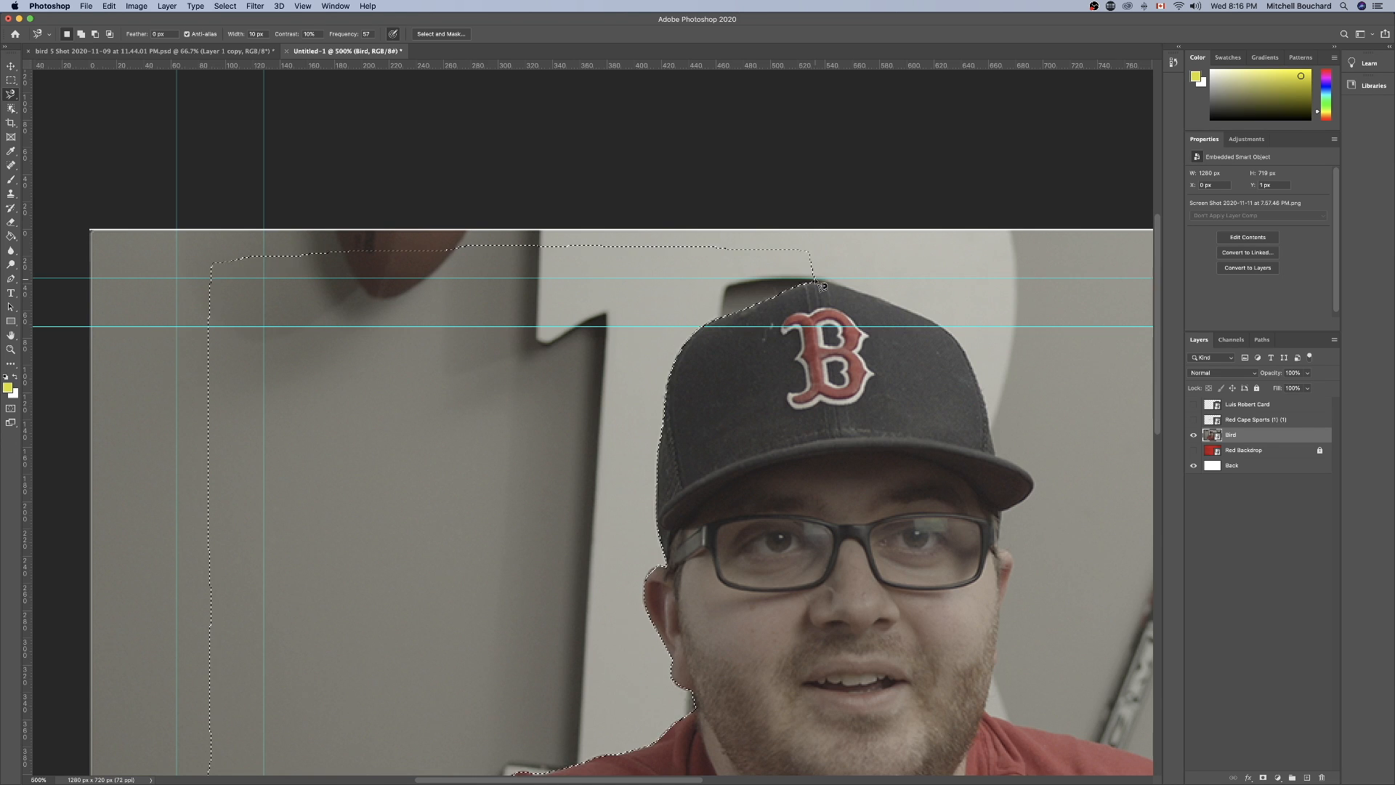
Rasterize the Bird layer for erasing and delete the selected wall area left of the man.
scroll(809, 187, down, 5)
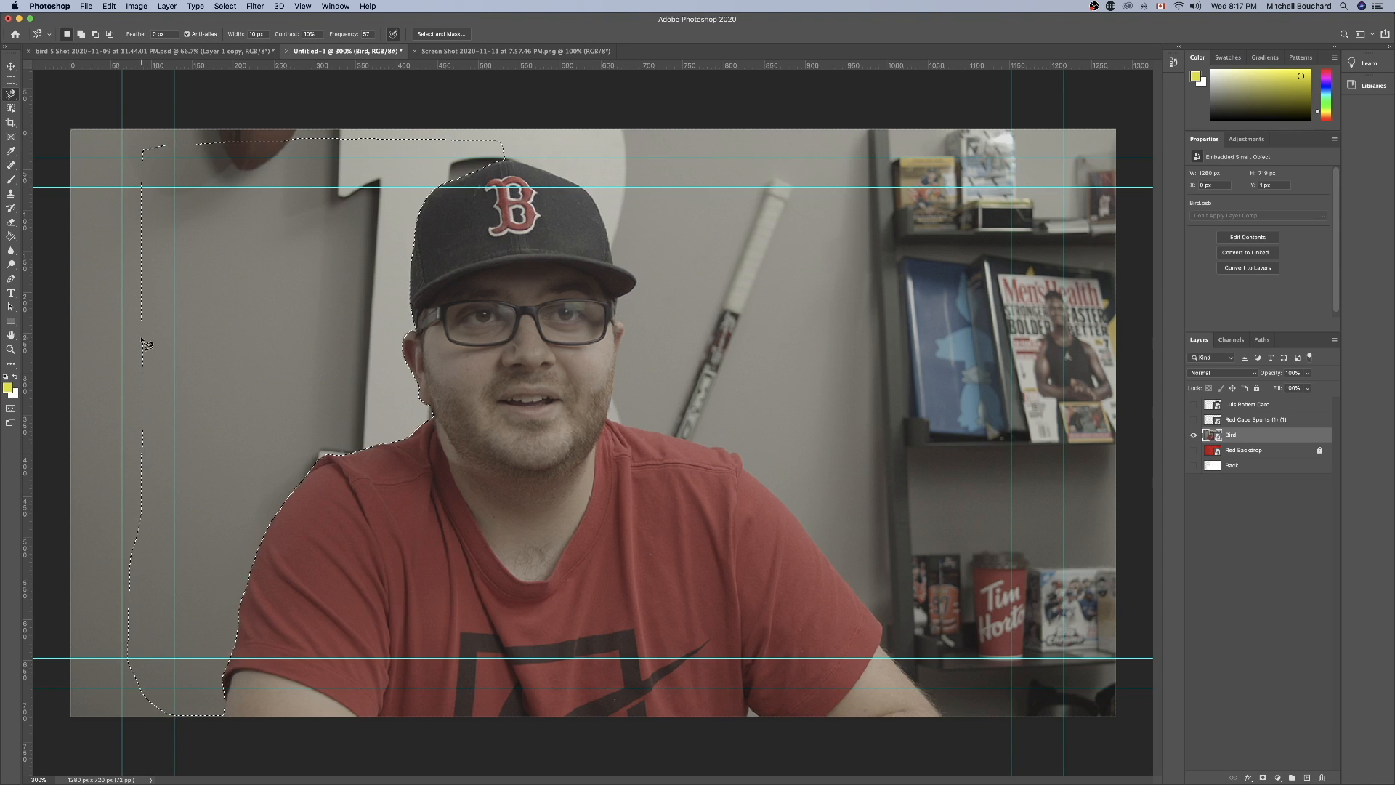
click(11, 223)
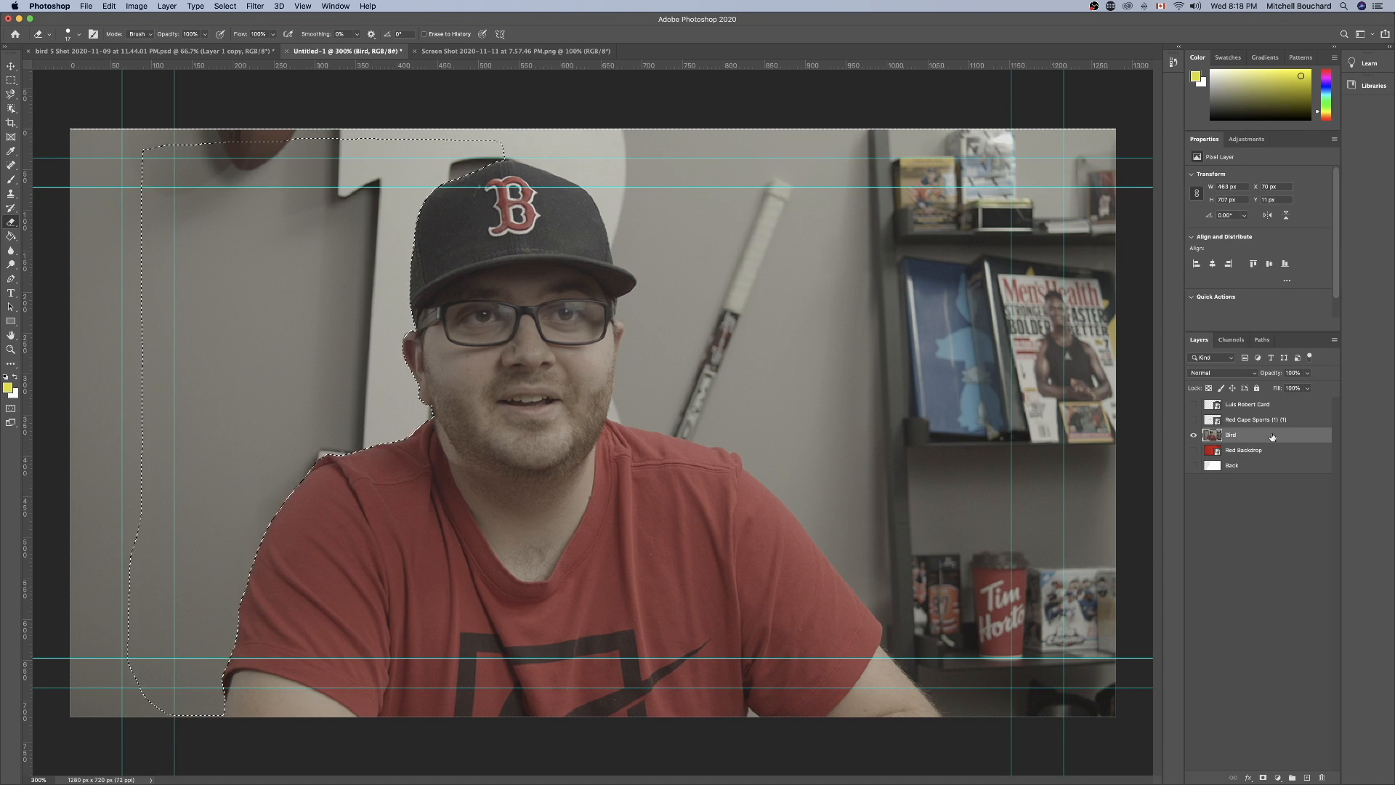
key(Delete)
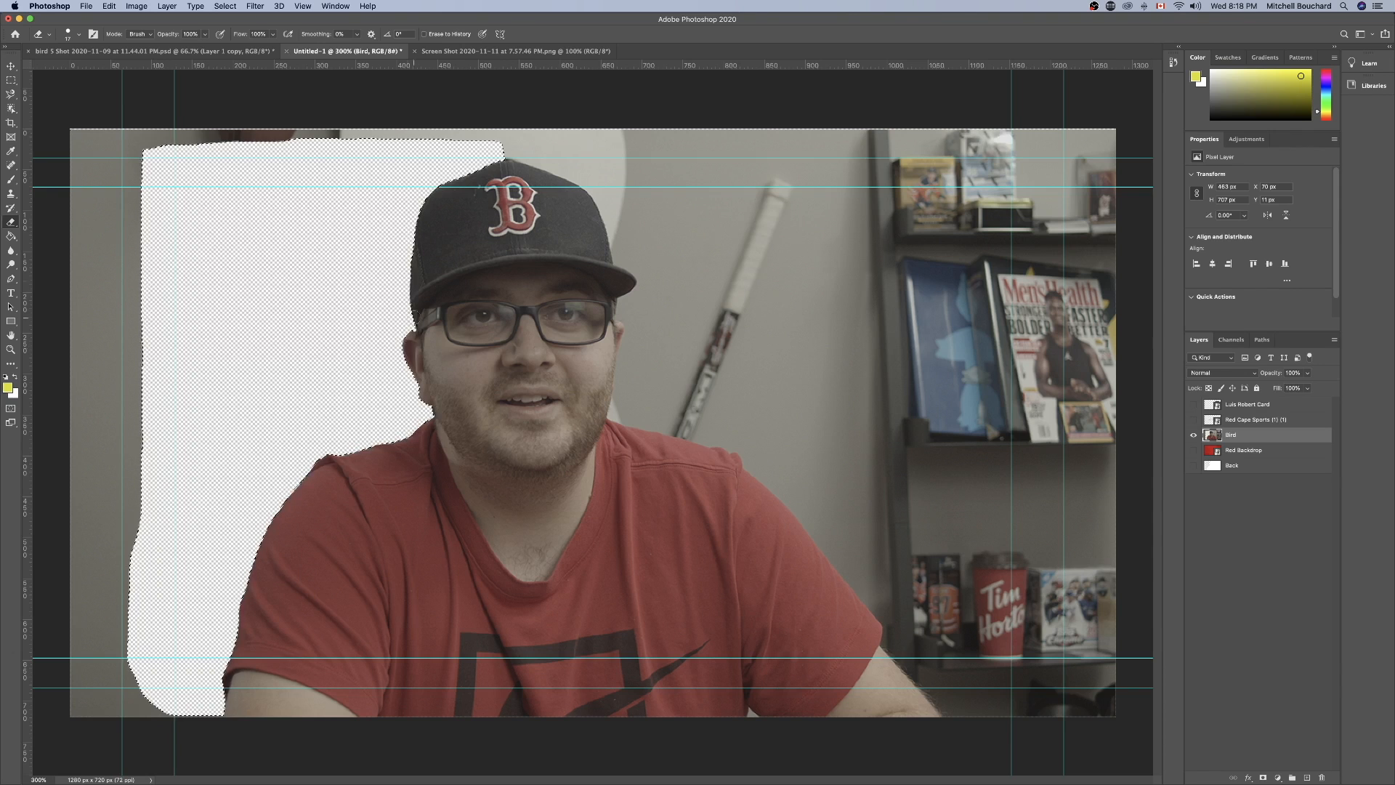
Set the Eraser brush to 127 px, undo the deletion, and erase the selected wall area left of the man.
click(78, 37)
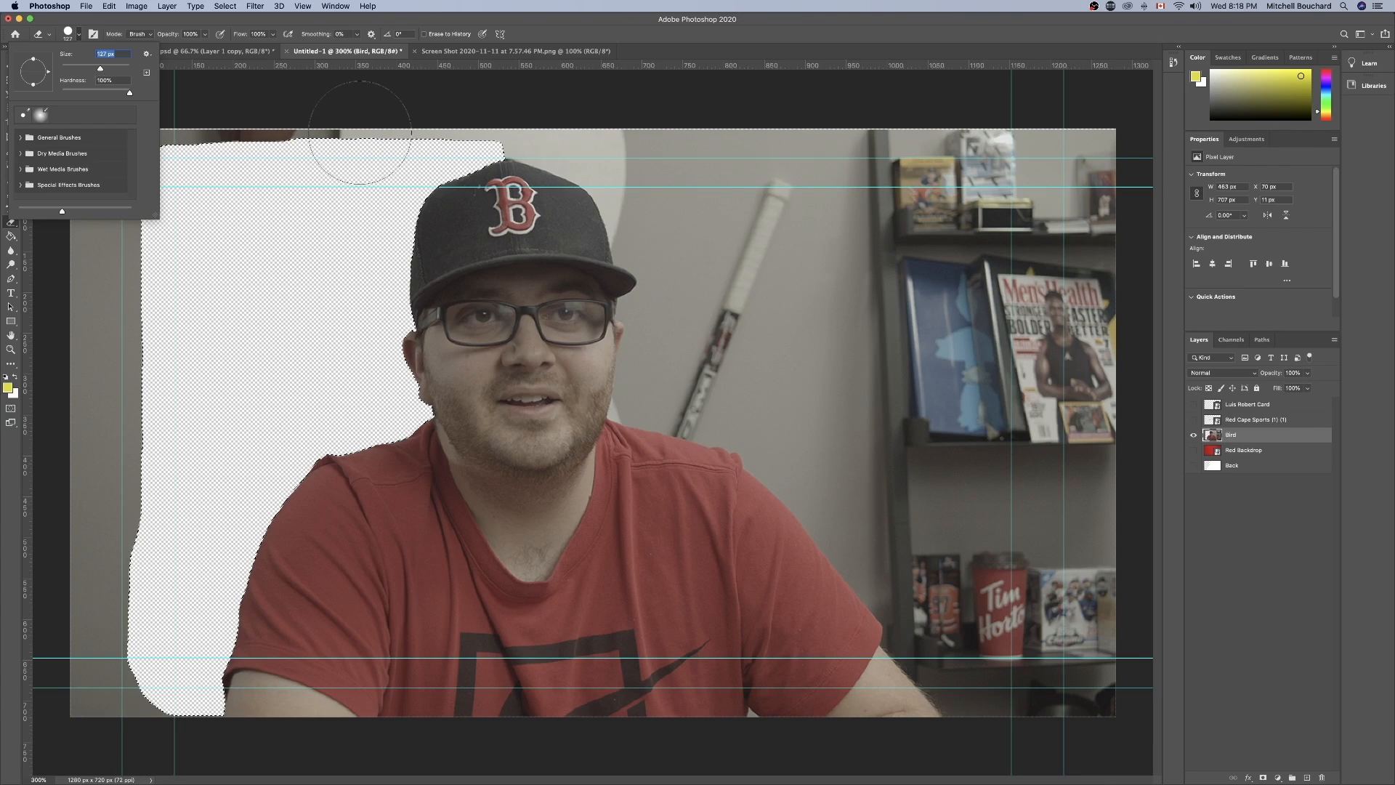
click(339, 175)
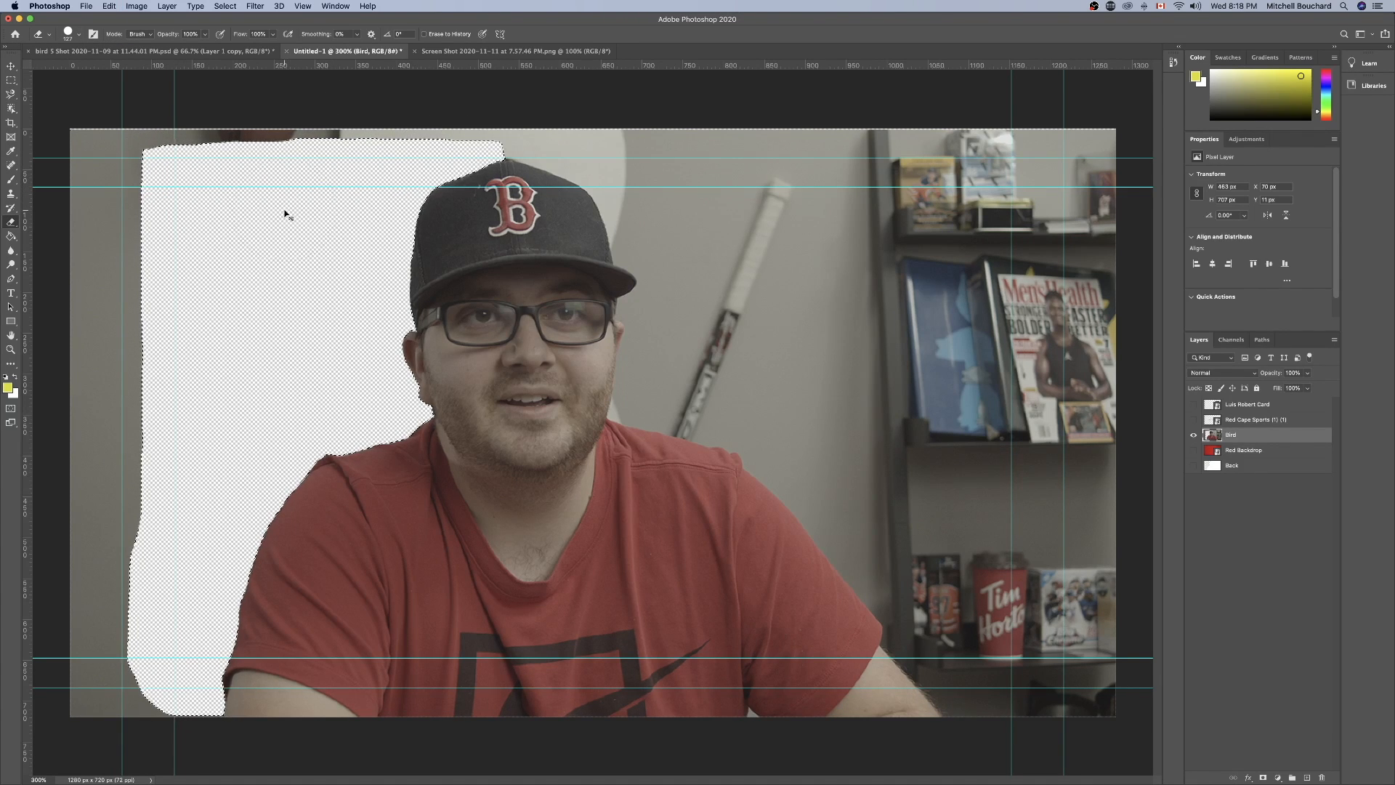
key(super+z)
mouse_move(328, 256)
mouse_down()
mouse_move(367, 251)
mouse_move(276, 265)
mouse_move(429, 152)
mouse_move(174, 161)
mouse_move(218, 239)
mouse_move(274, 249)
mouse_move(312, 320)
mouse_move(420, 352)
mouse_move(263, 348)
mouse_up()
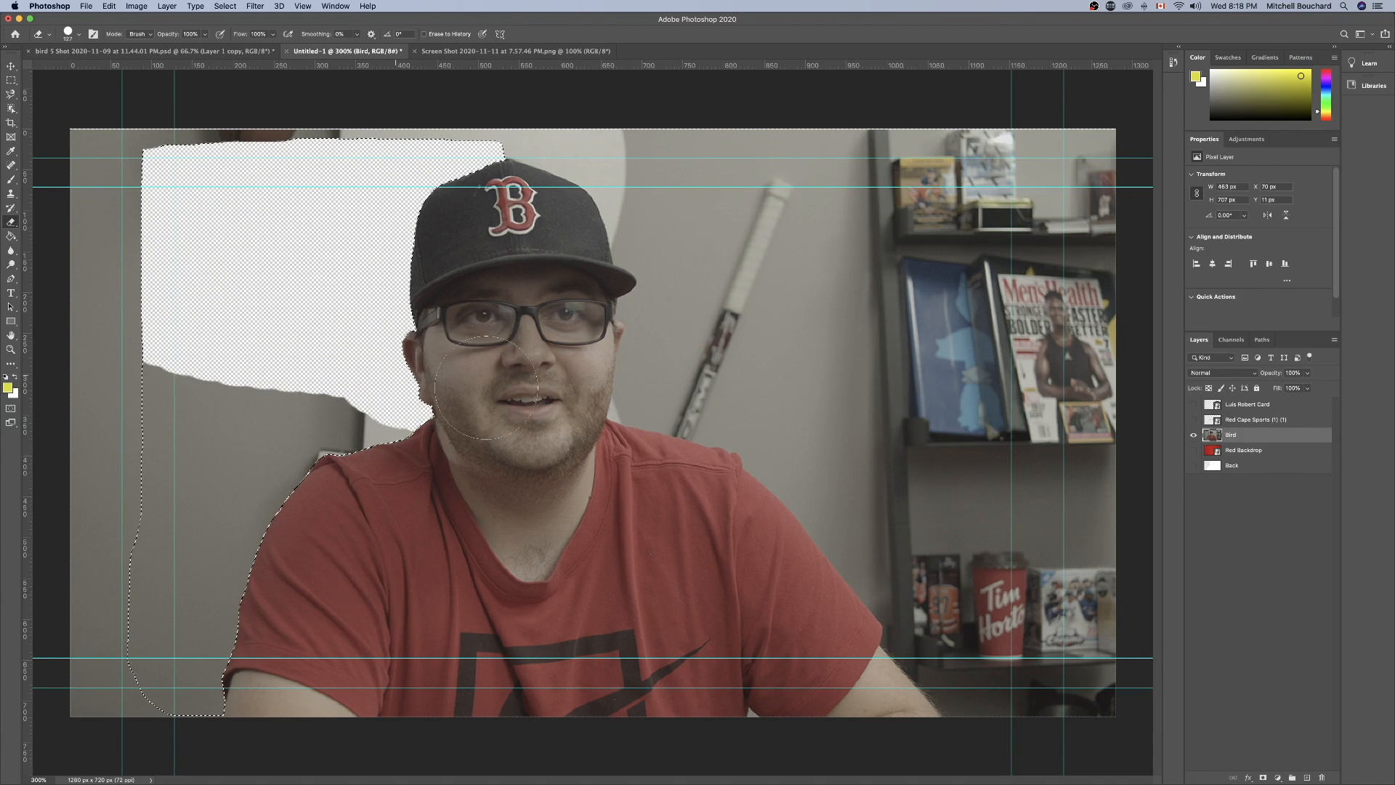
key(BackSpace)
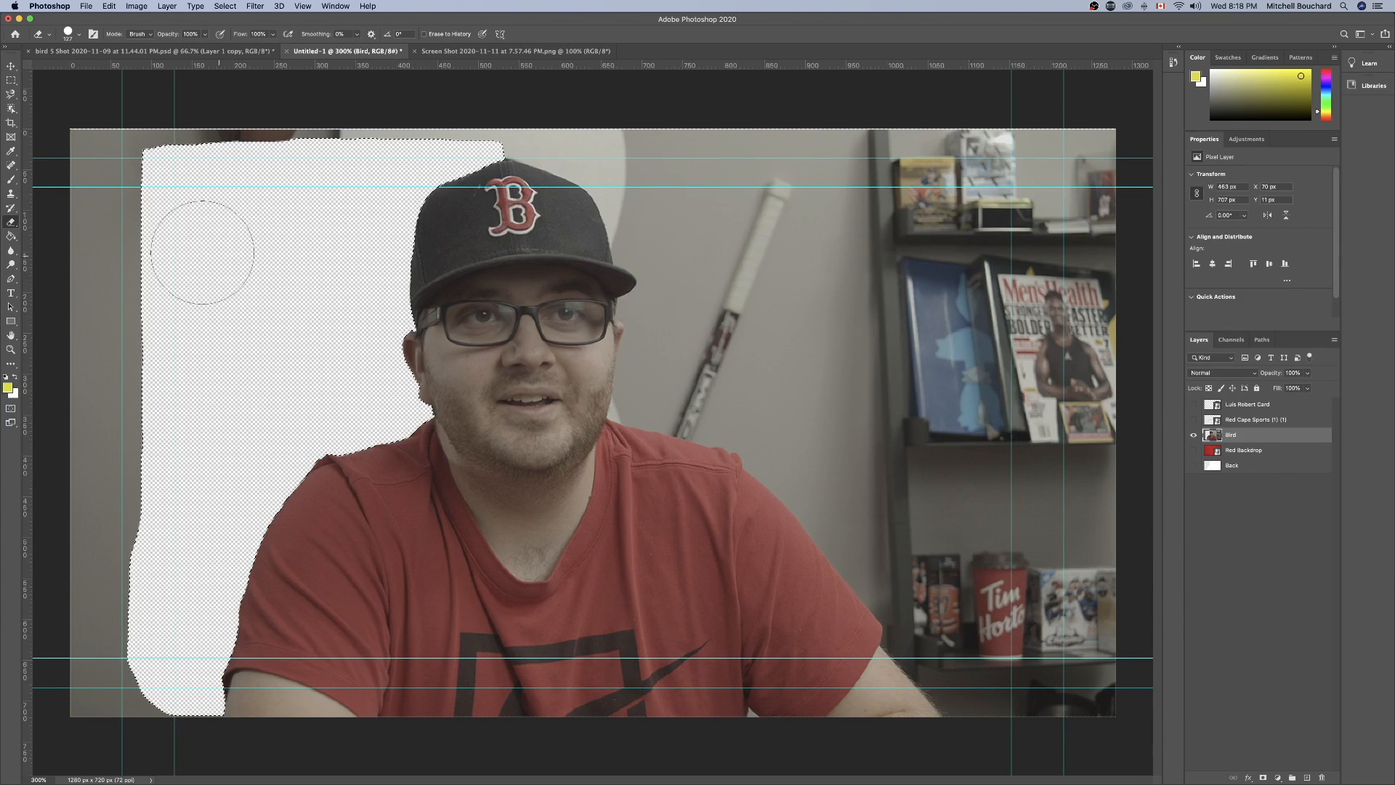
Clear the selection, try filling the Bird layer with the white background colour, and undo the fill.
click(11, 80)
key(super+d)
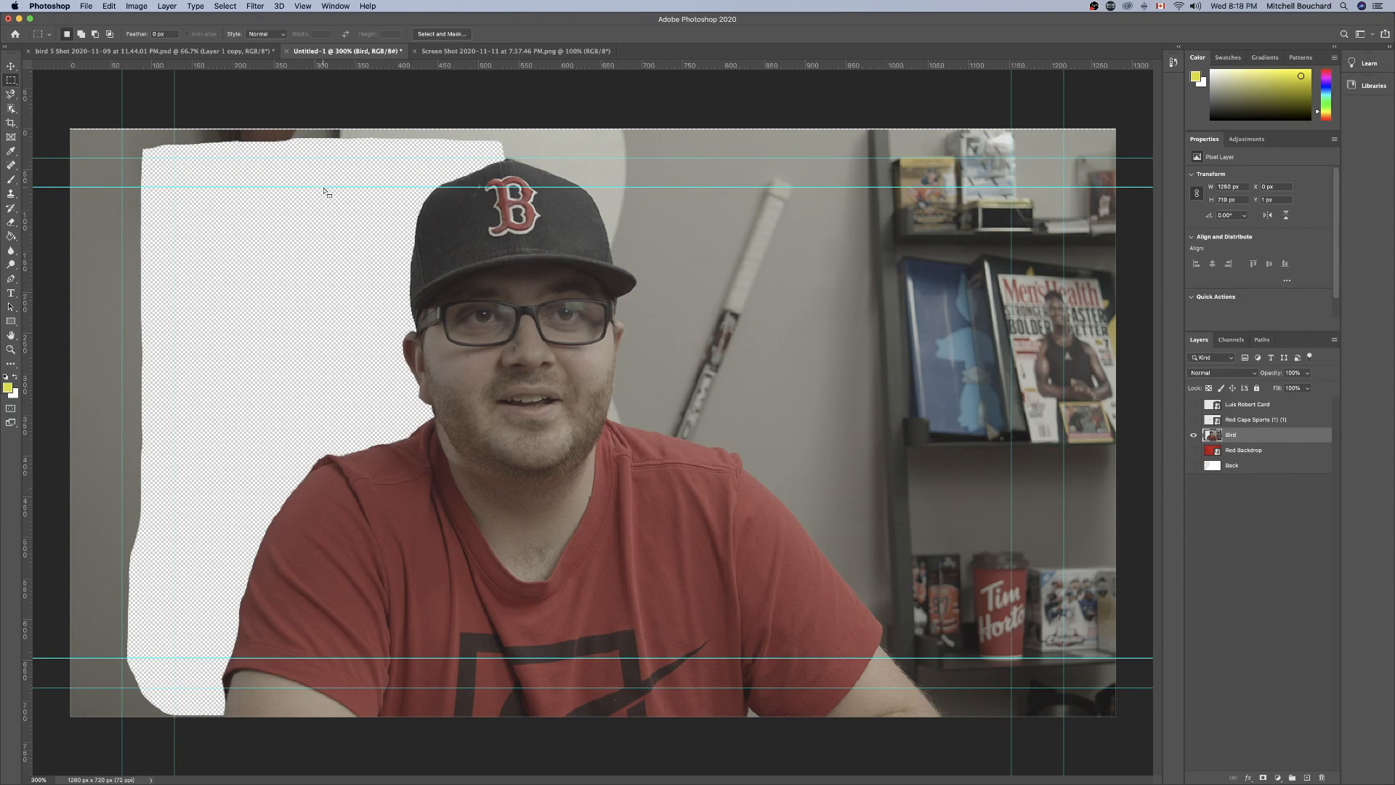
key(super+BackSpace)
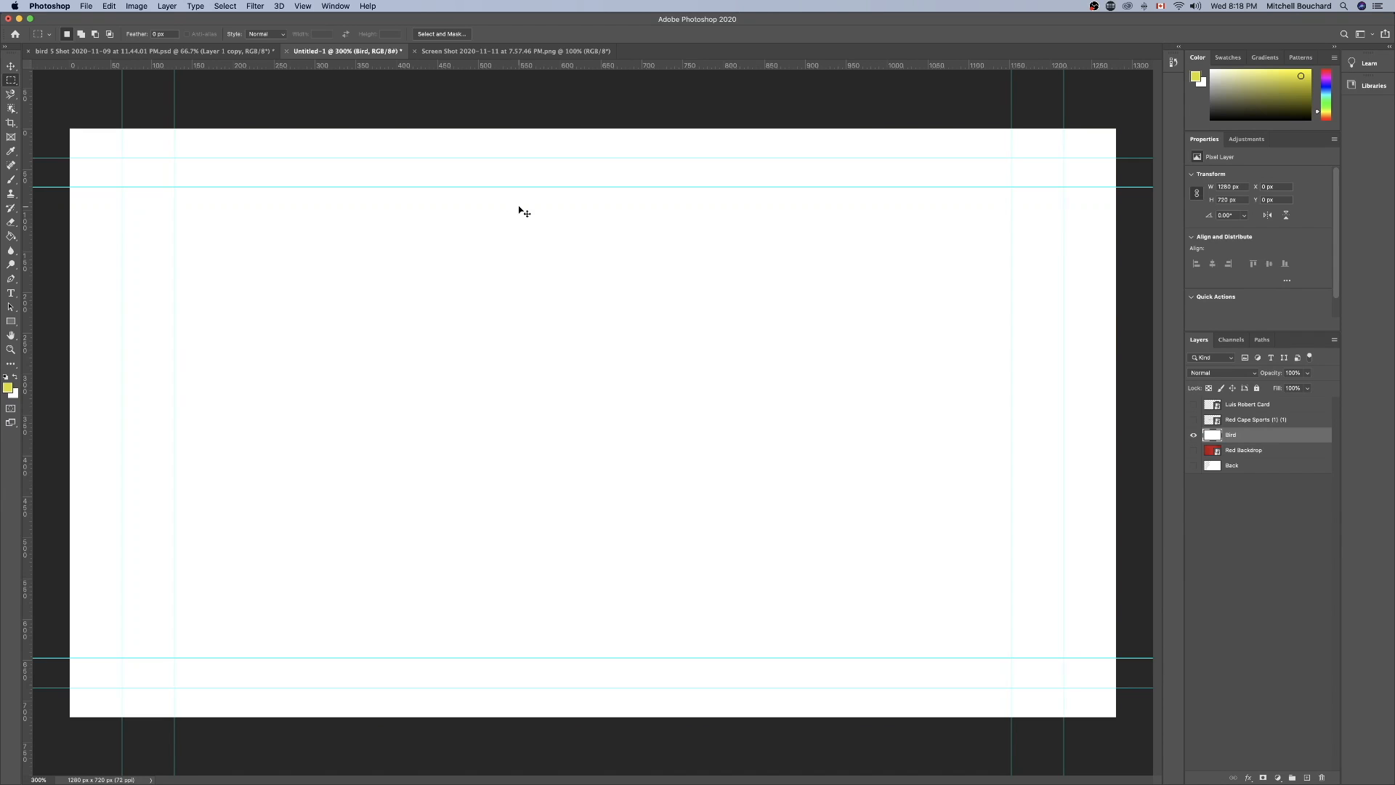
key(super+z)
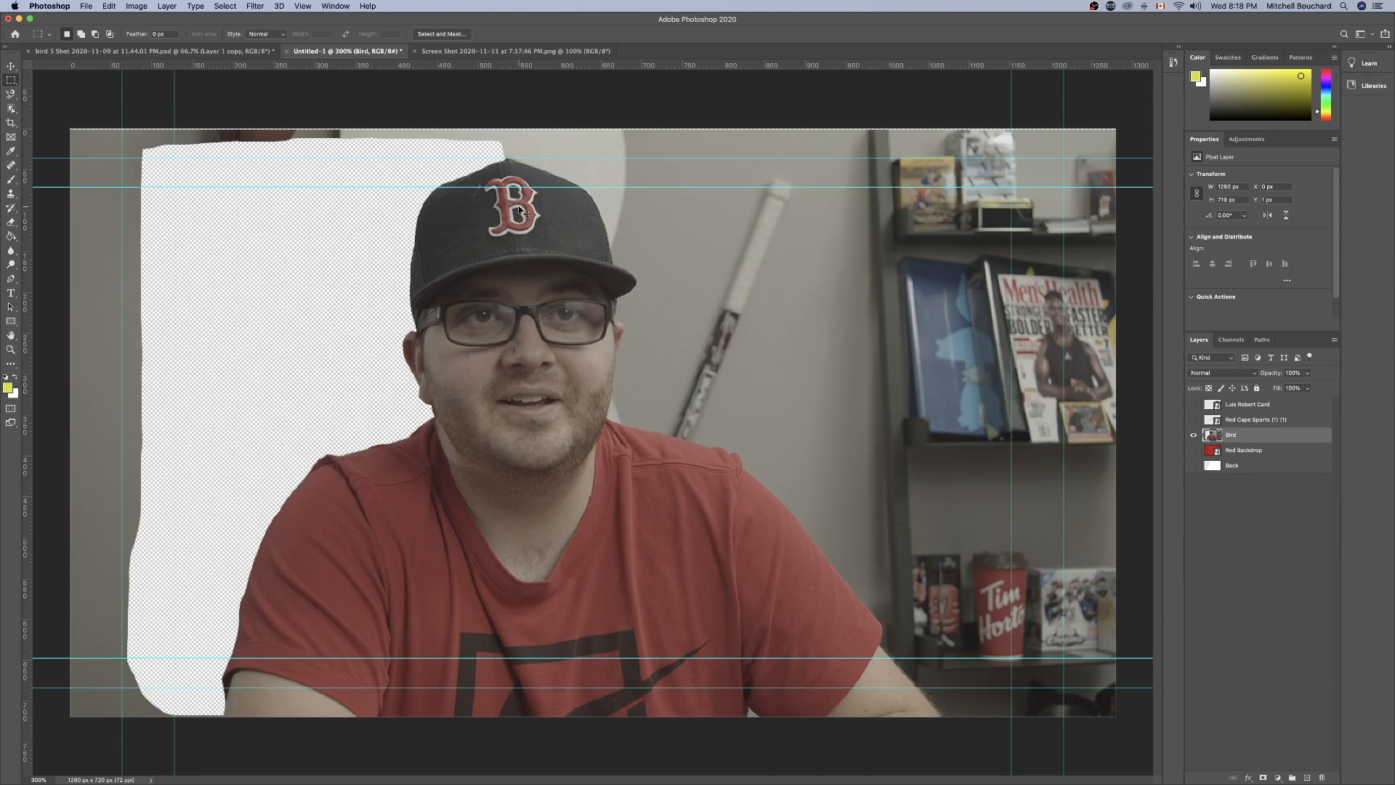
Check the cutout edge by briefly showing the Red Backdrop layer, hide it again, and reselect the Bird layer.
key(super+plus)
key(super+plus)
scroll(519, 209, up, 5)
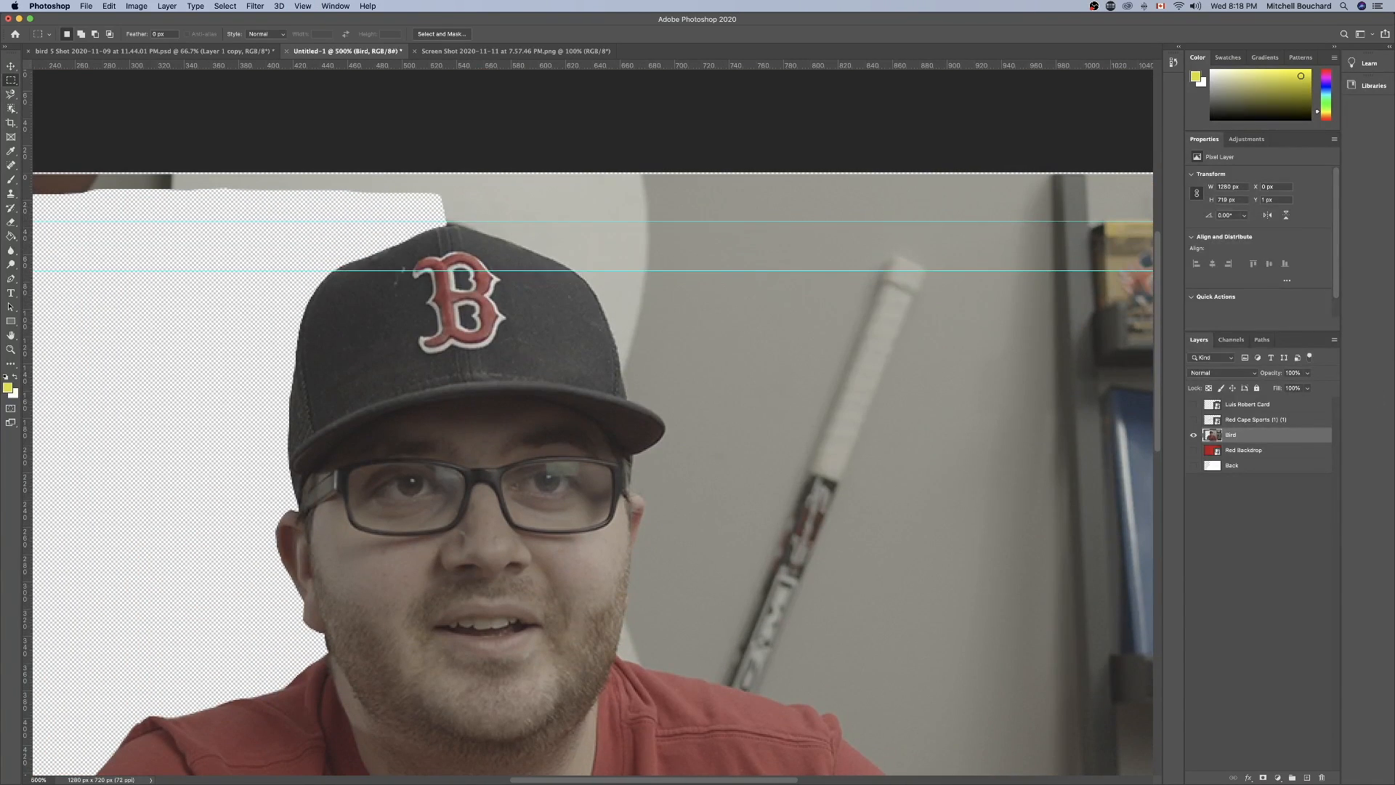
click(1281, 450)
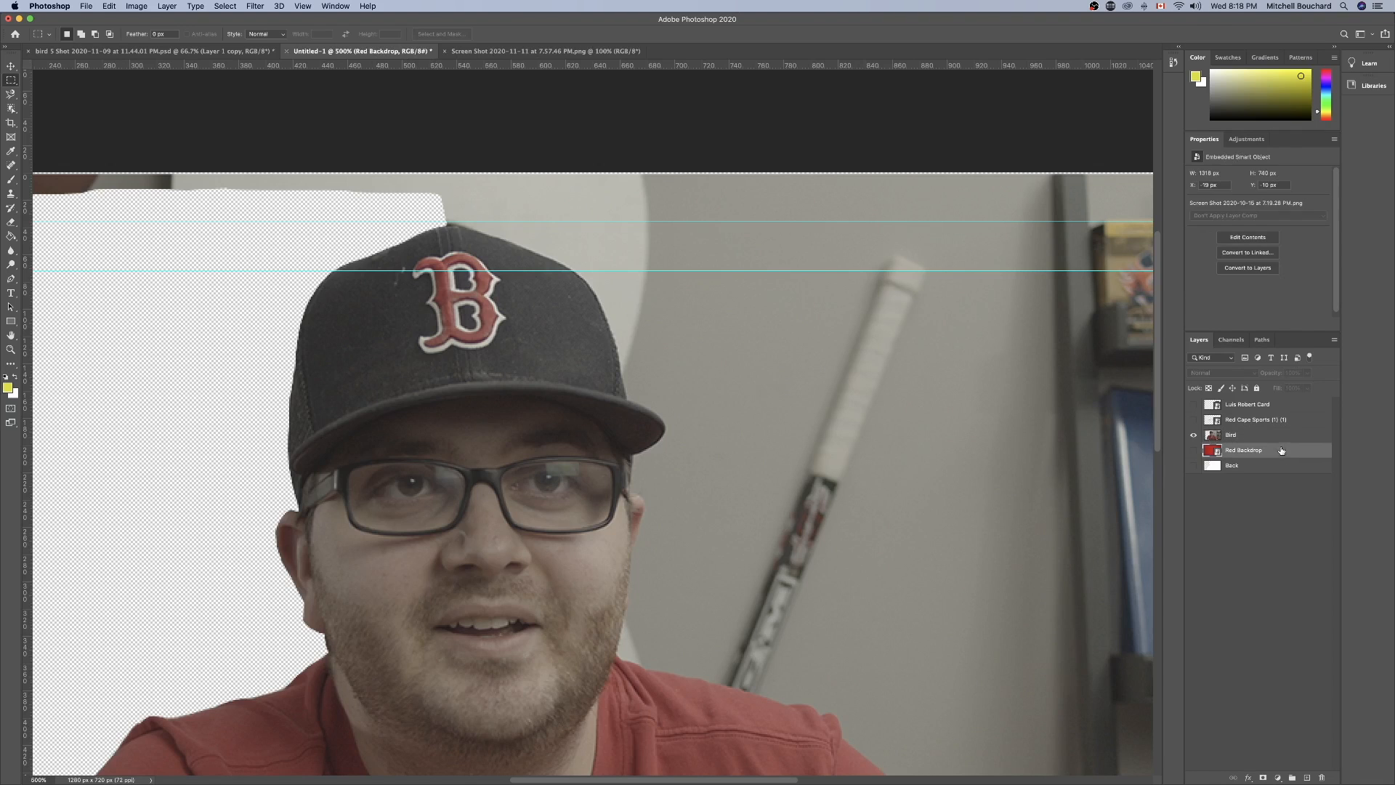
click(1193, 450)
click(1194, 452)
click(1236, 438)
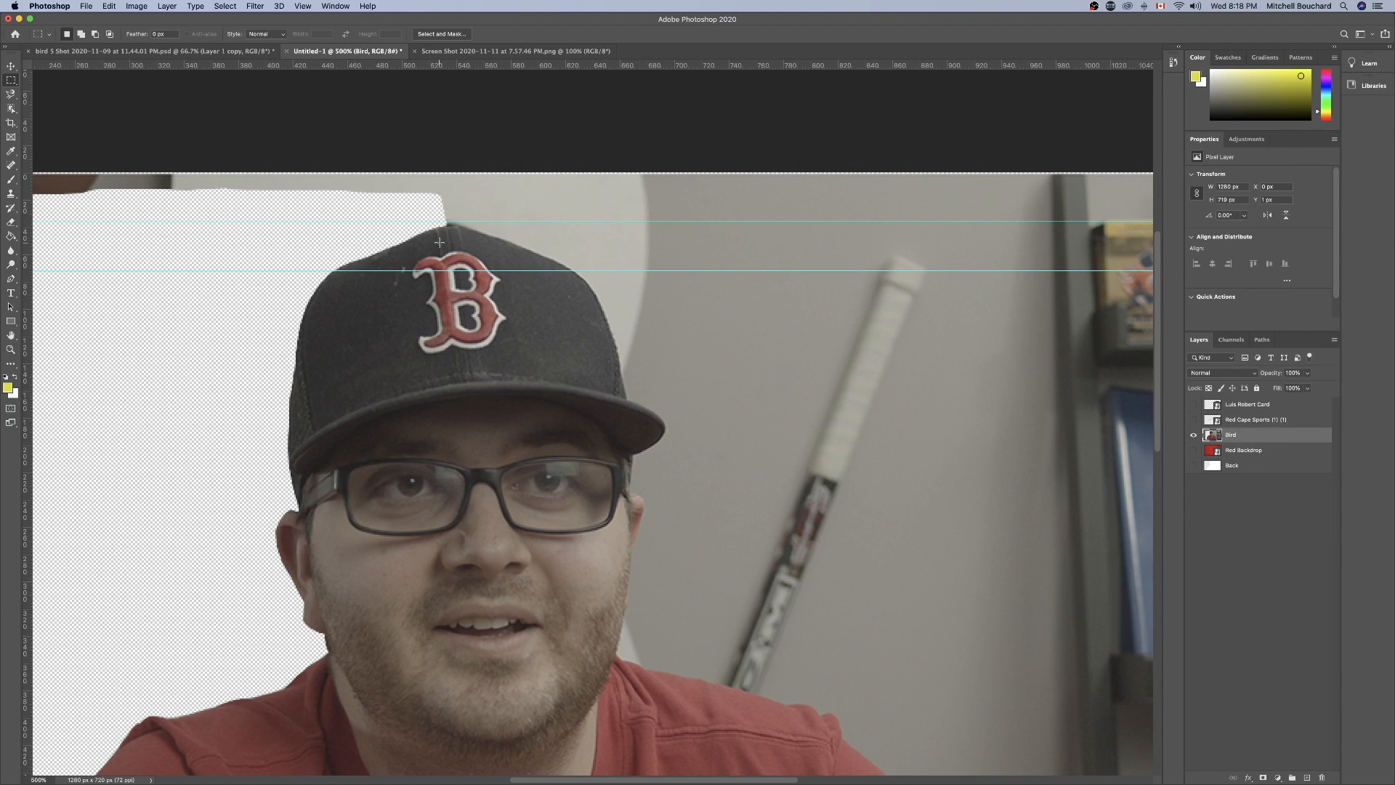
Select the background right of the man with the Magnetic Lasso, following his cap, face, shoulder and arm and closing above the cap.
key(super+plus)
scroll(430, 243, up, 1)
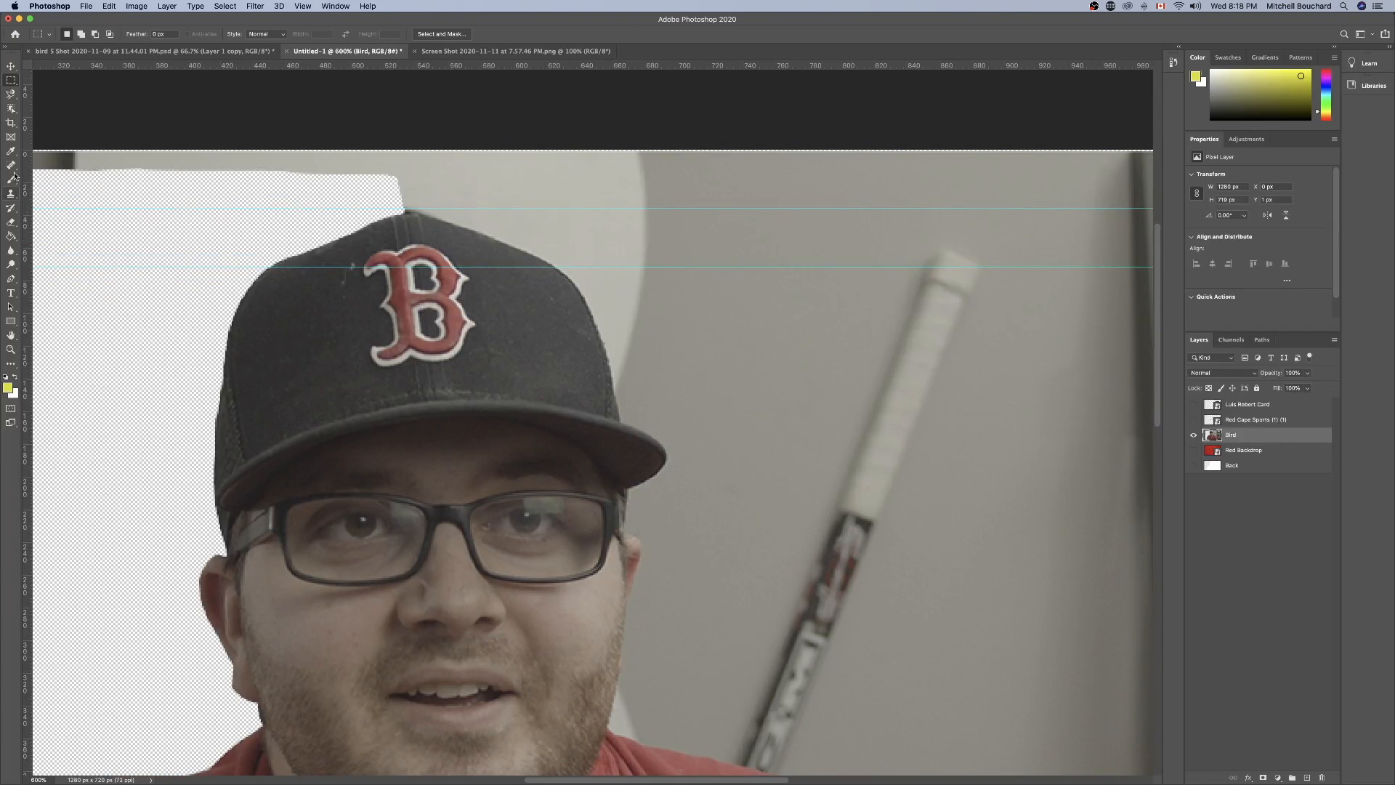
click(11, 98)
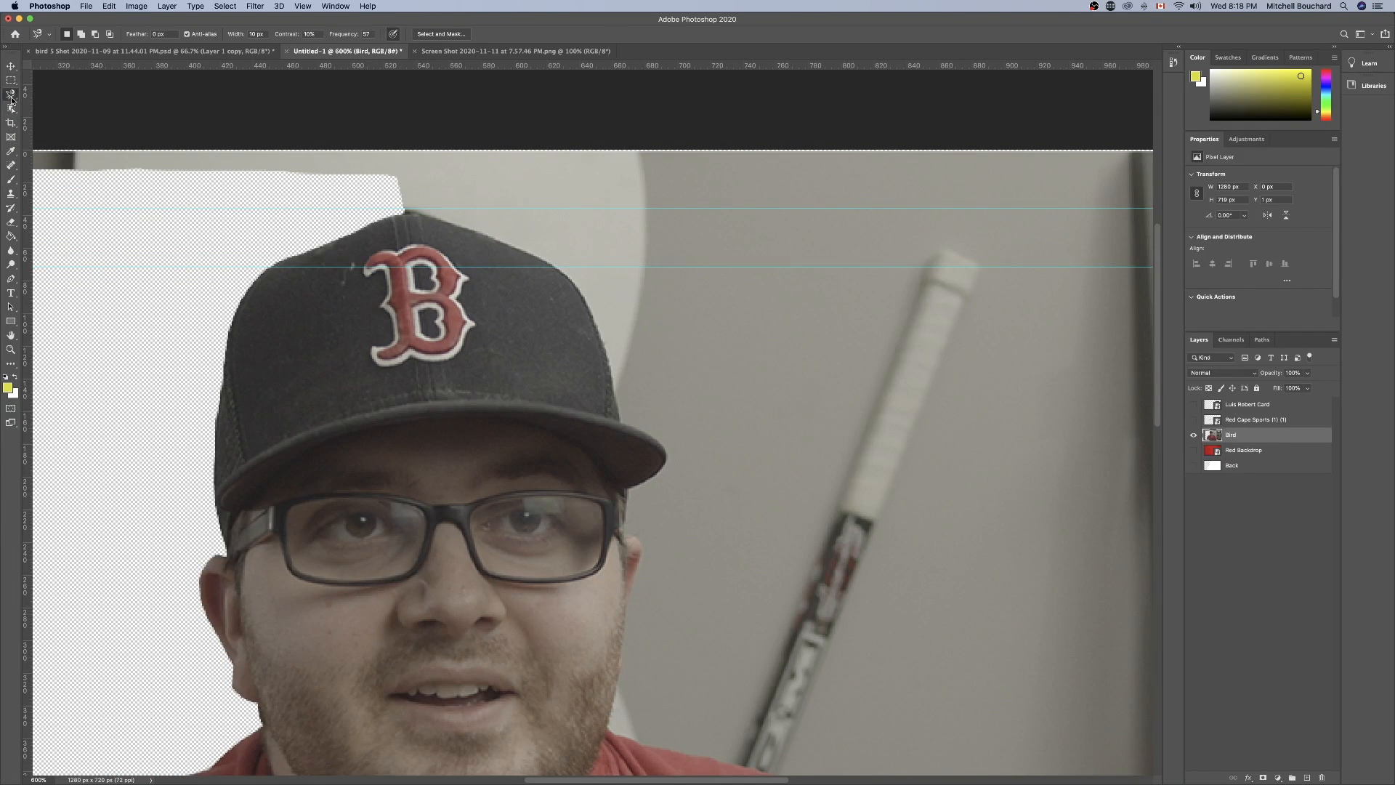
click(396, 214)
scroll(631, 594, down, 8)
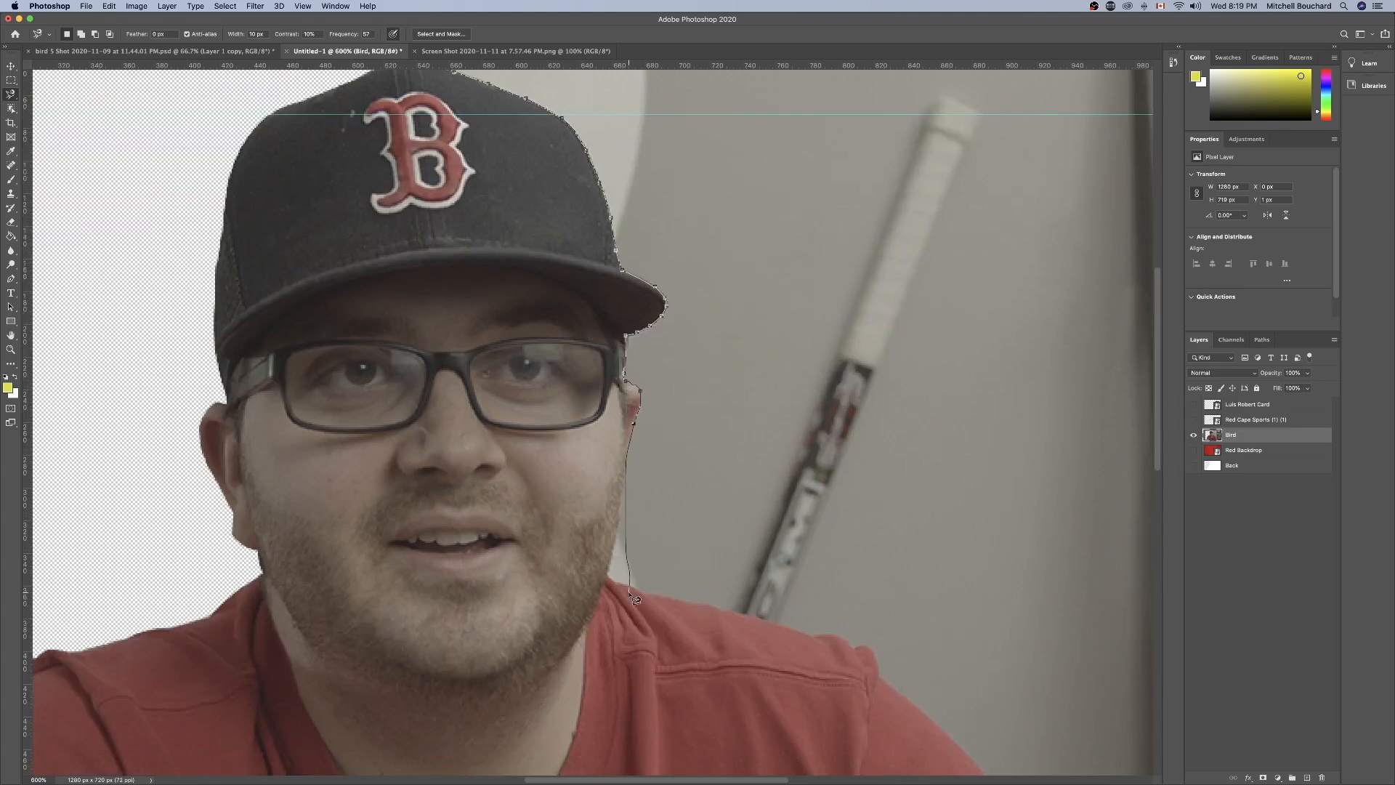
scroll(631, 589, right, 7)
scroll(770, 567, down, 10)
scroll(826, 598, up, 15)
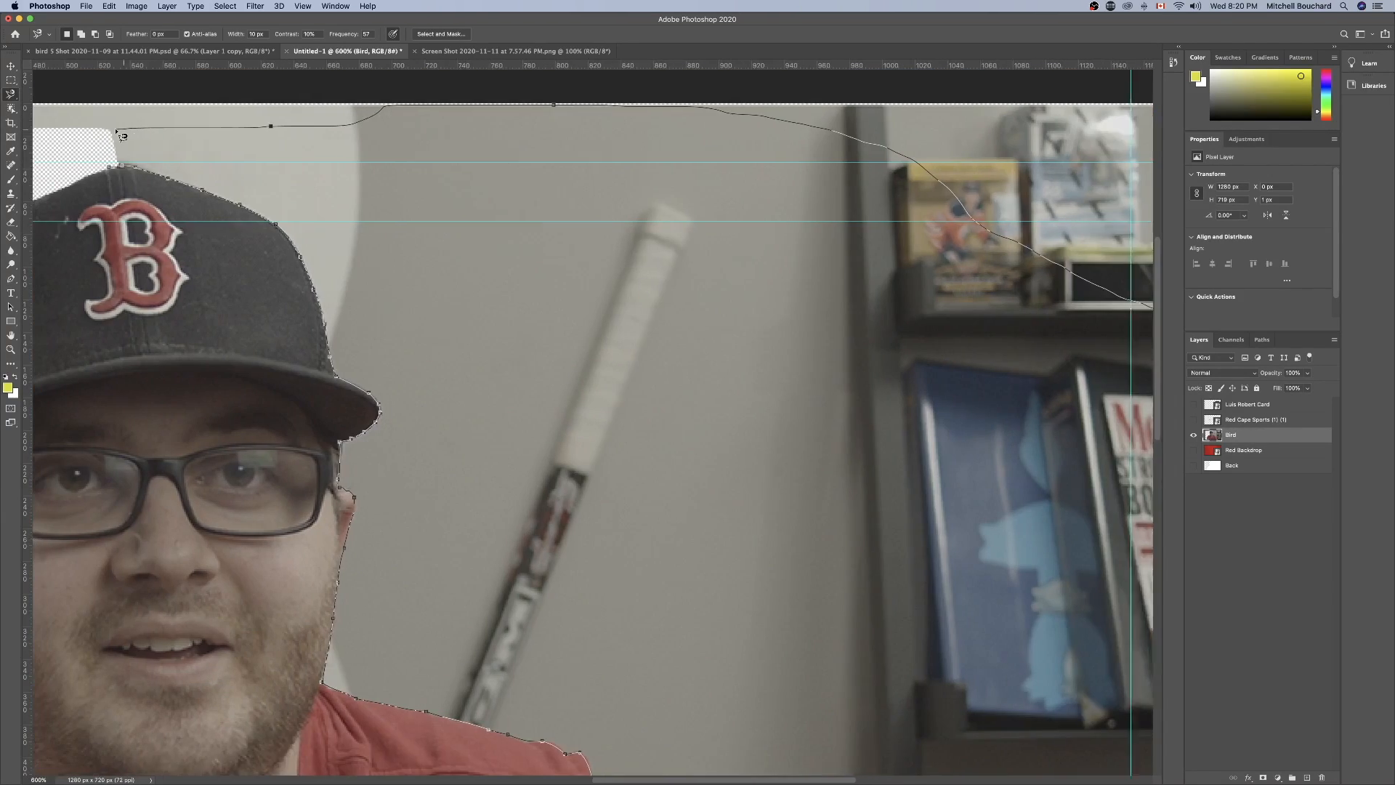
scroll(121, 134, left, 3)
click(121, 143)
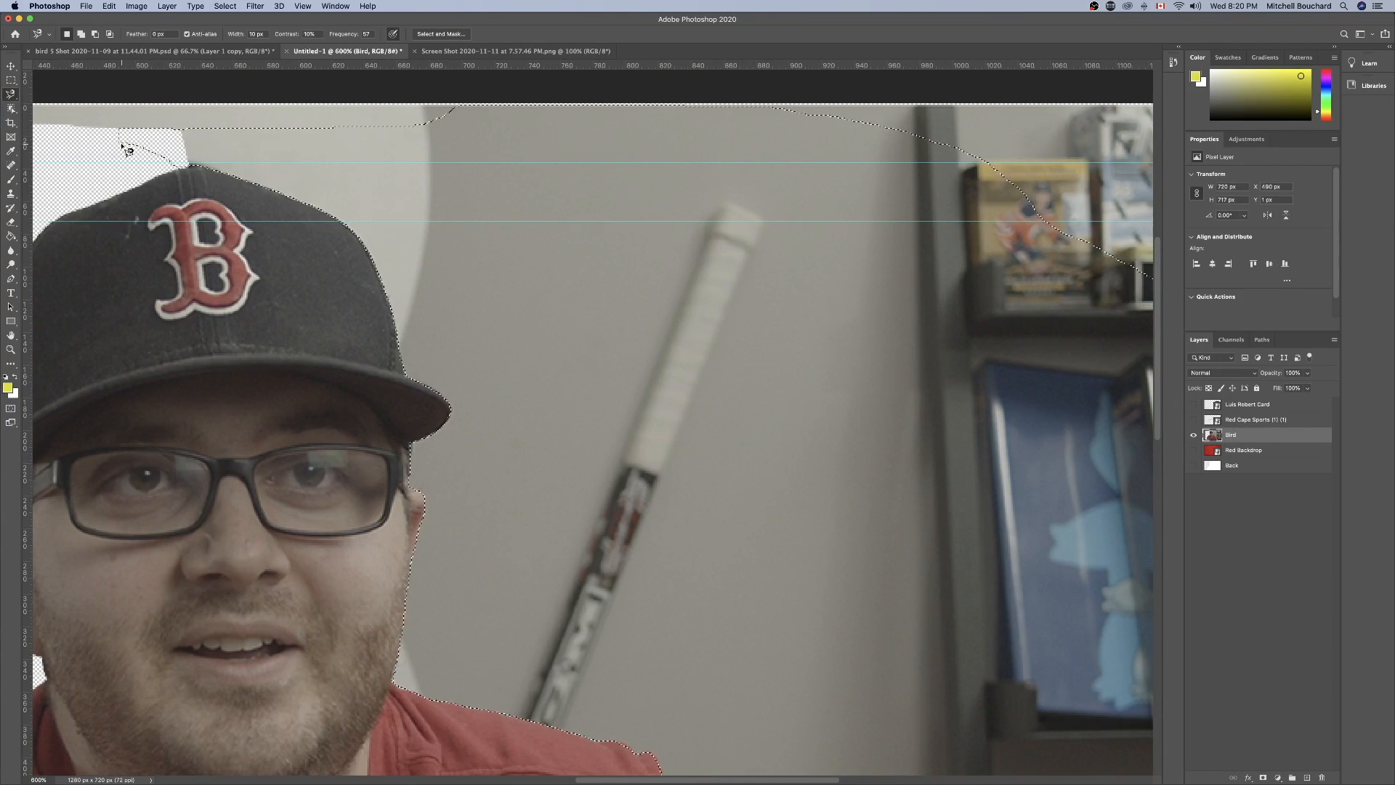
Delete the selected background right of the man from the Bird layer and clear the selection.
key(super+minus)
key(super+minus)
key(super+minus)
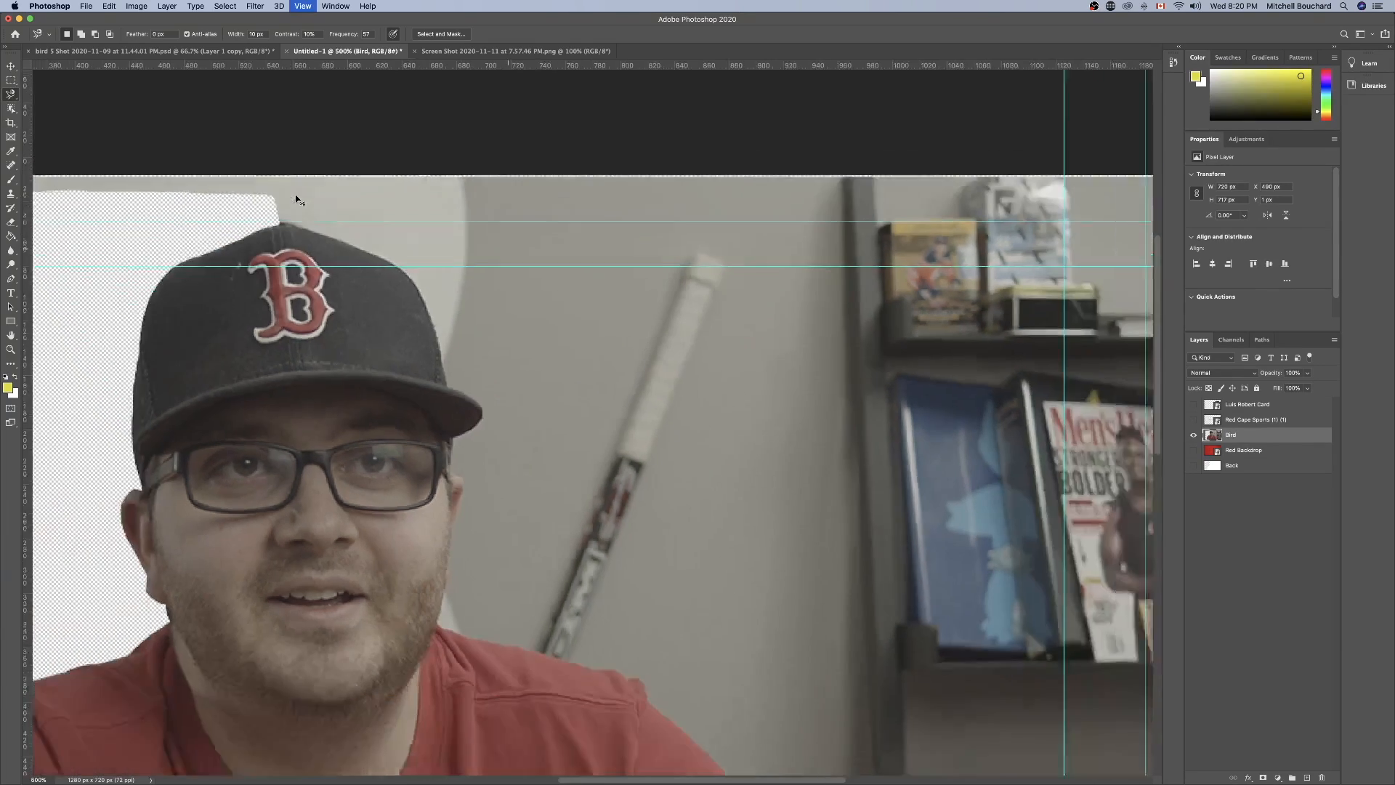
key(Delete)
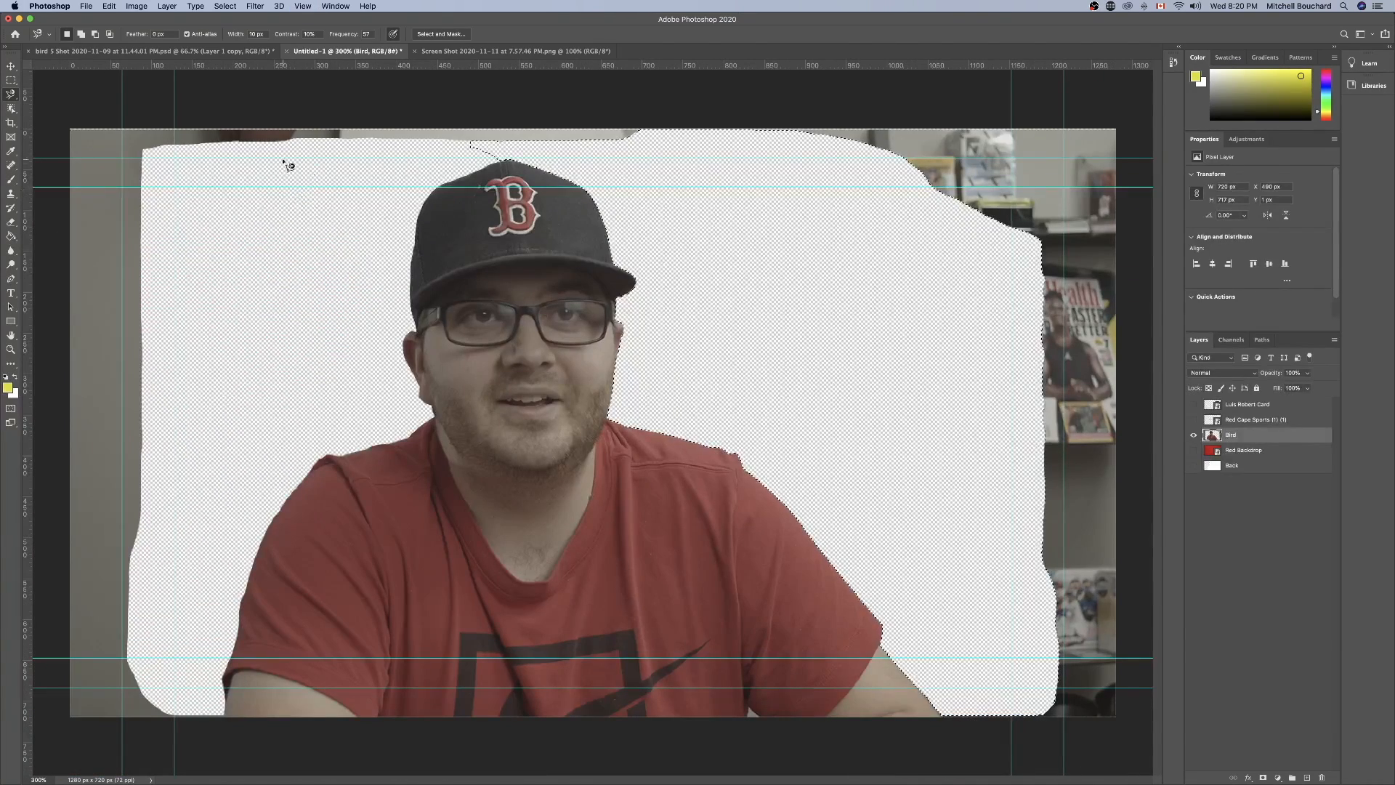
key(super+d)
Erase the leftover background strips around the canvas edges on the Bird layer with a 300 px Eraser brush.
key(e)
click(49, 36)
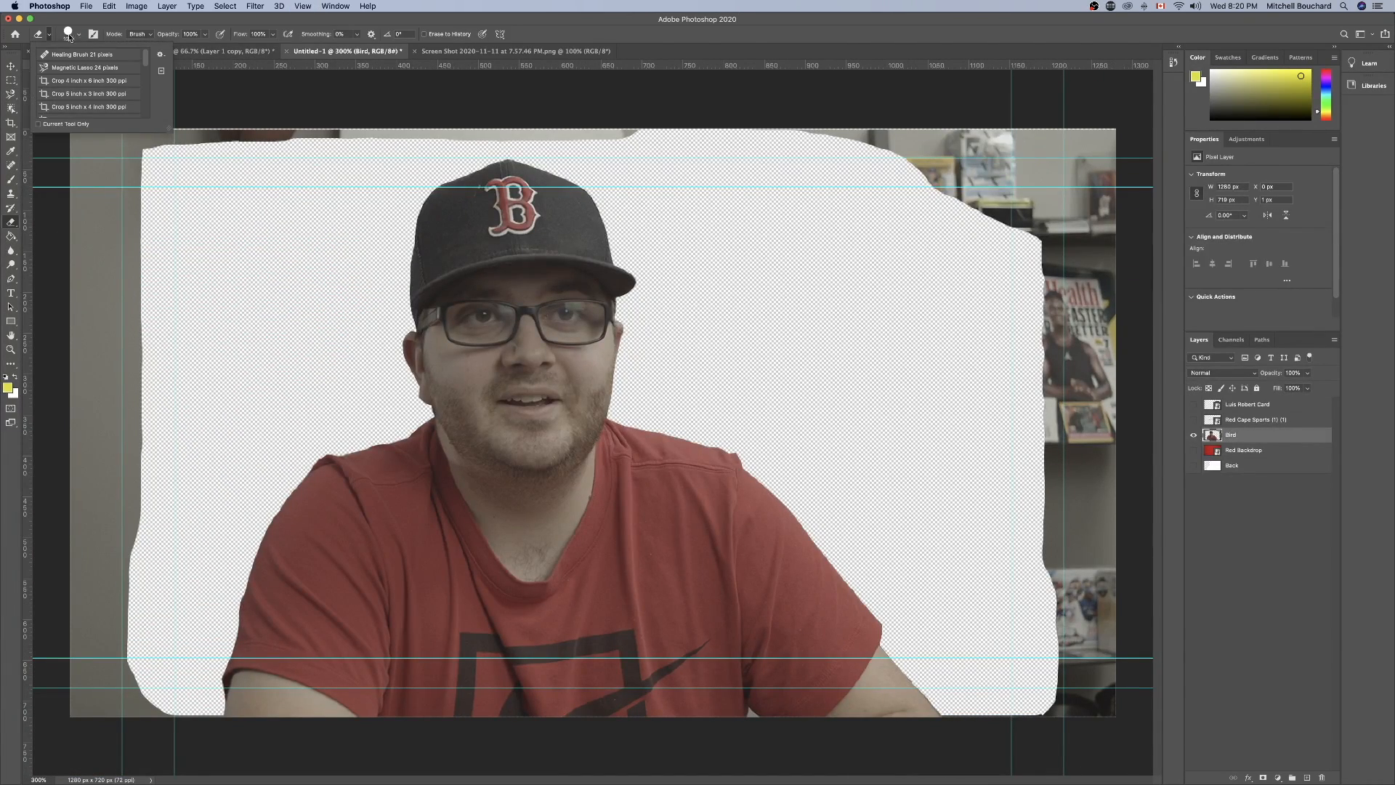
click(79, 35)
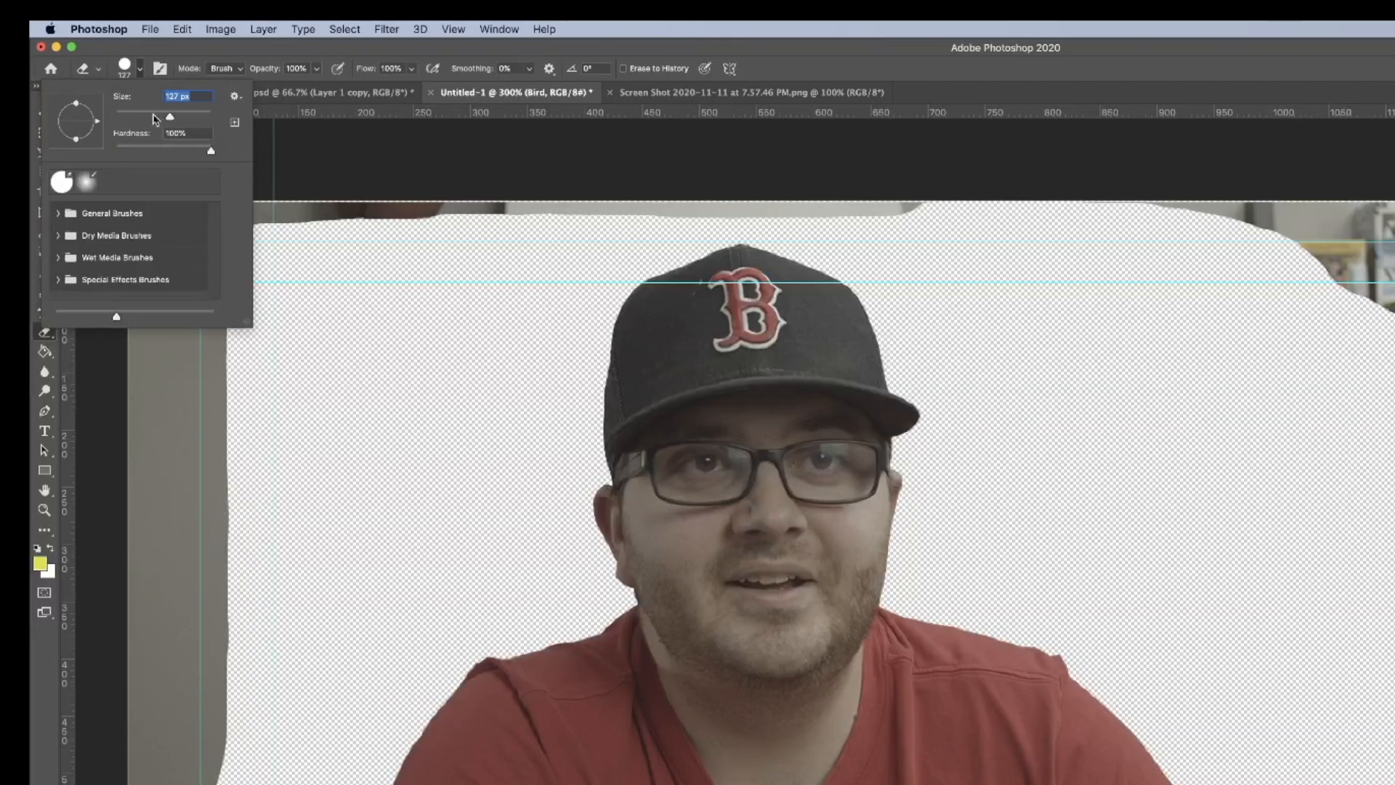
drag(155, 120, 191, 118)
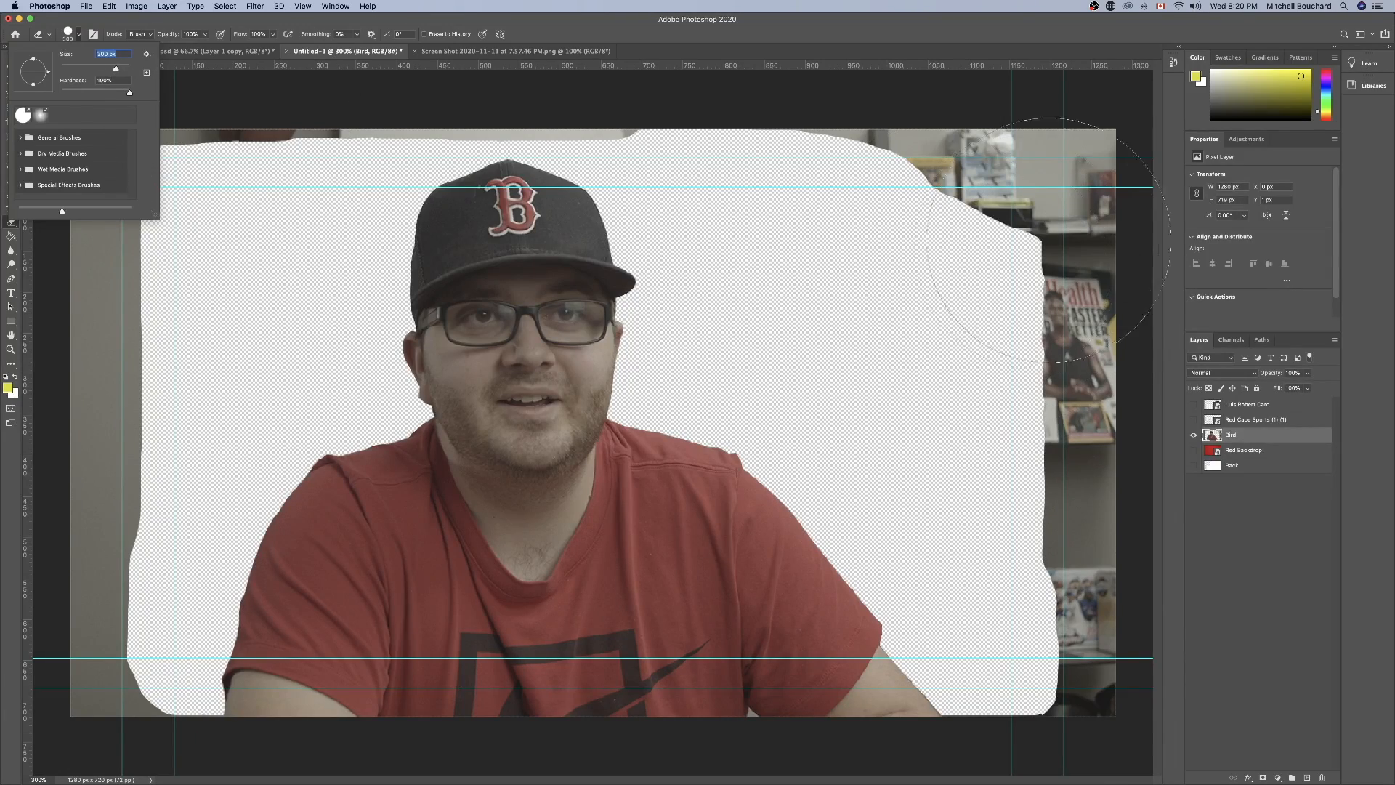
mouse_move(966, 218)
mouse_down()
mouse_move(1053, 255)
mouse_move(1044, 286)
mouse_move(913, 127)
mouse_move(1134, 380)
mouse_move(1149, 639)
mouse_move(1129, 712)
mouse_move(1047, 720)
mouse_move(1076, 711)
mouse_up()
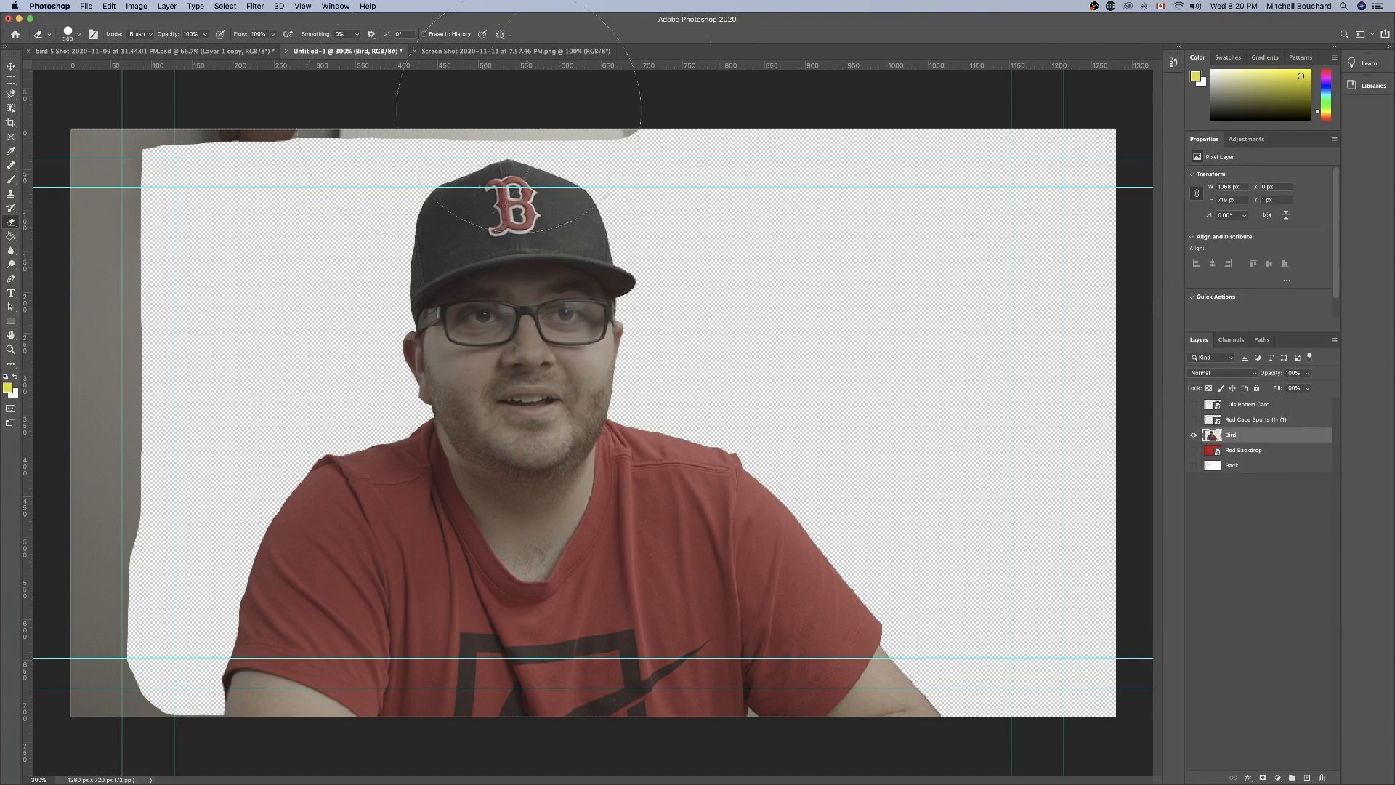
mouse_move(262, 157)
mouse_down()
mouse_move(119, 178)
mouse_move(39, 207)
mouse_move(54, 681)
mouse_move(87, 726)
mouse_up()
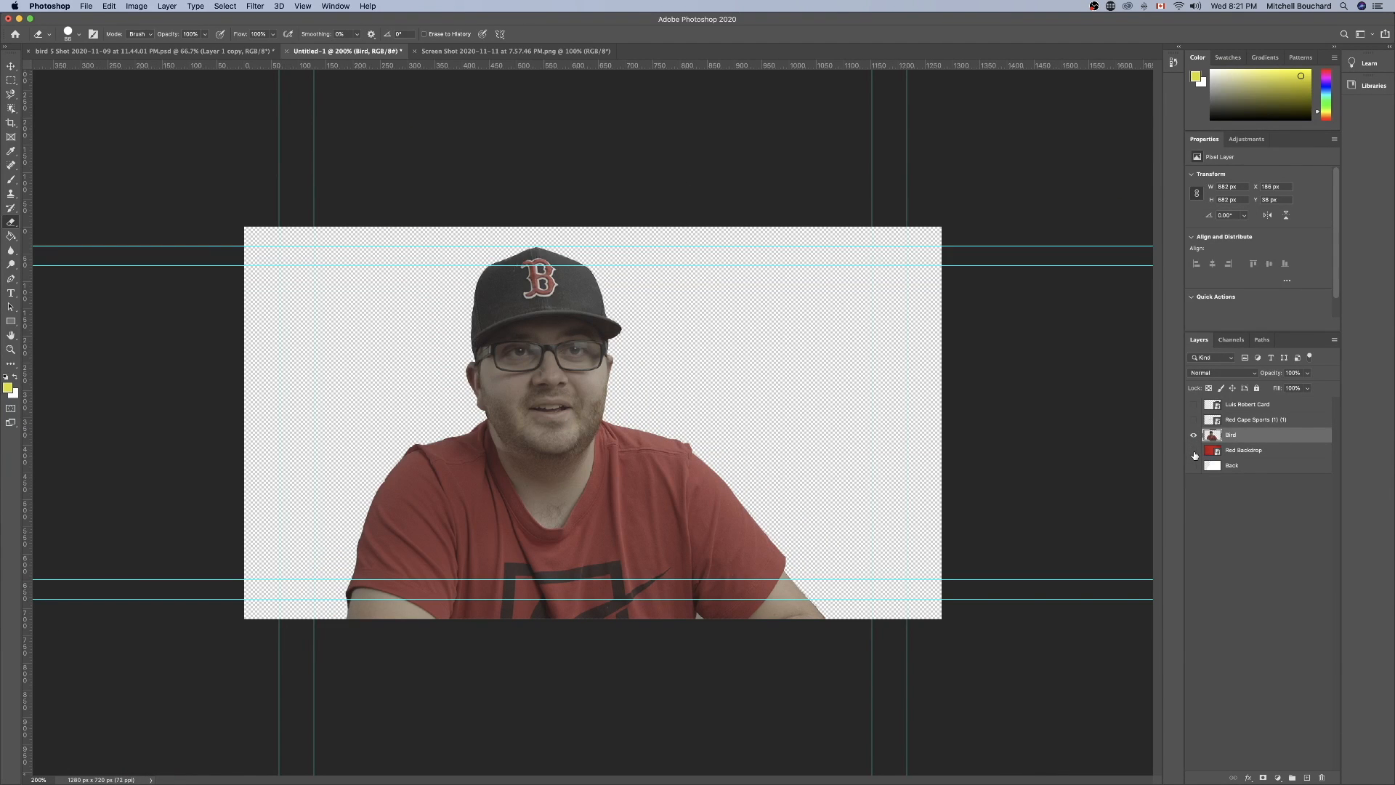
Compare the portrait cutout with the Red Backdrop layer shown and hidden, and examine the cap and face edges up close.
click(1193, 451)
click(1194, 452)
click(1194, 451)
click(1194, 452)
key(super+equal)
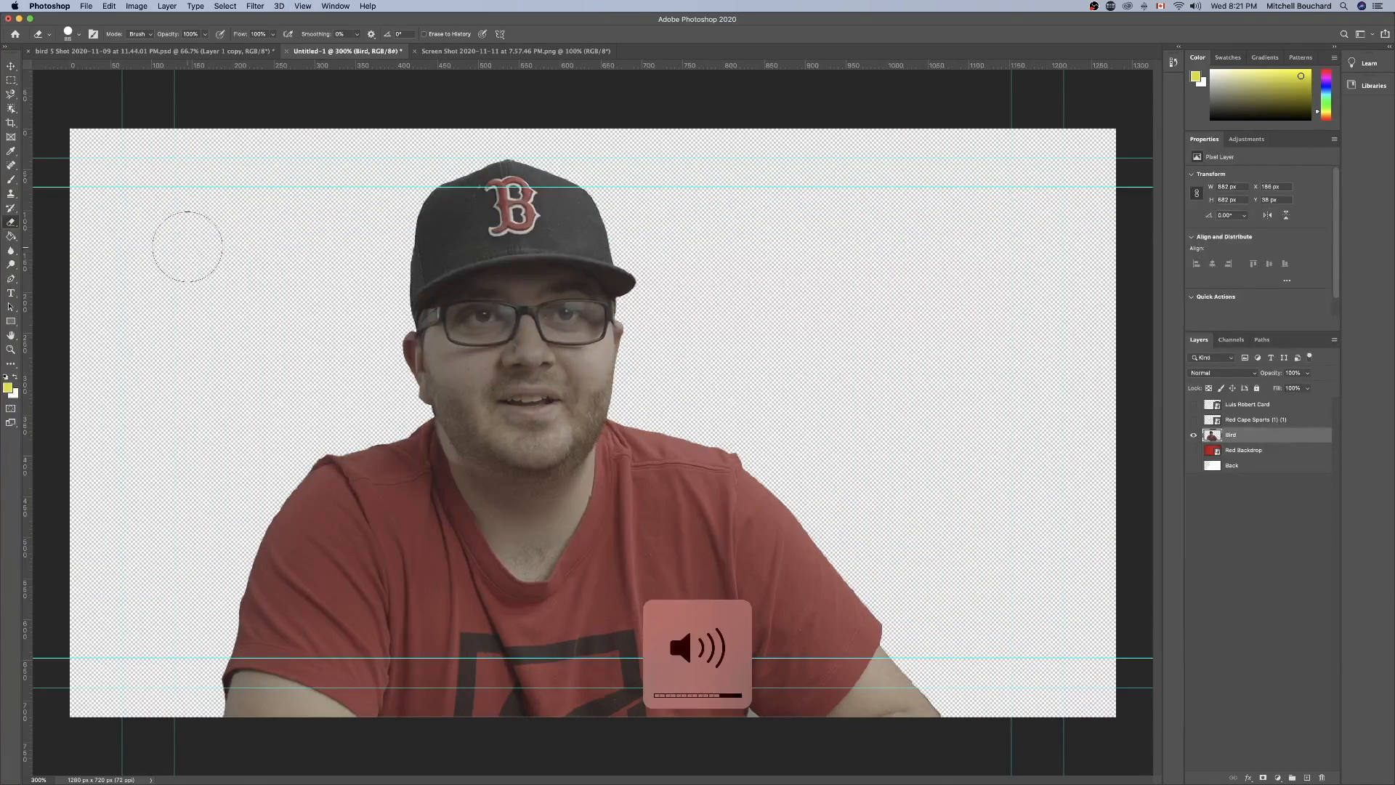
key(super+equal)
scroll(213, 246, up, 5)
scroll(214, 245, left, 5)
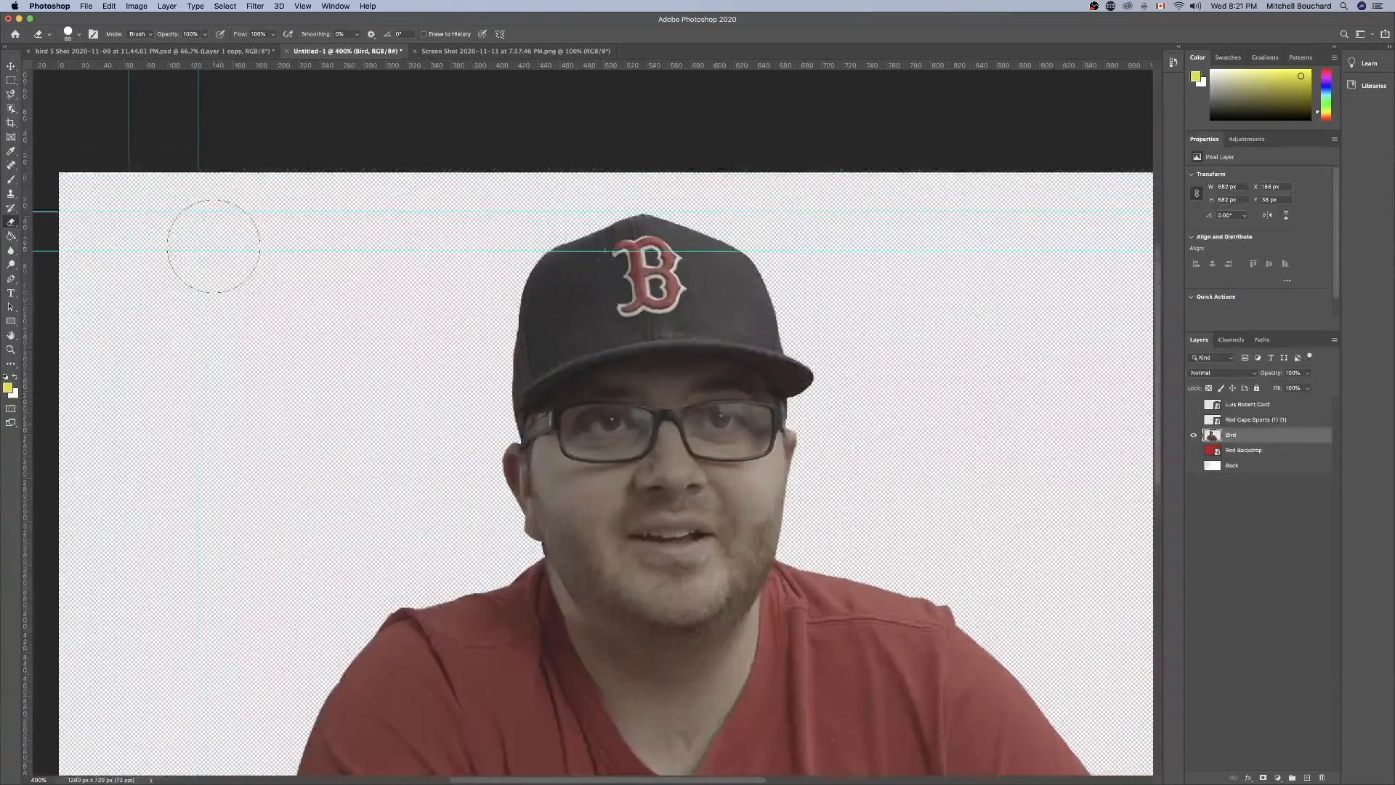
key(super+equal)
scroll(467, 352, up, 3)
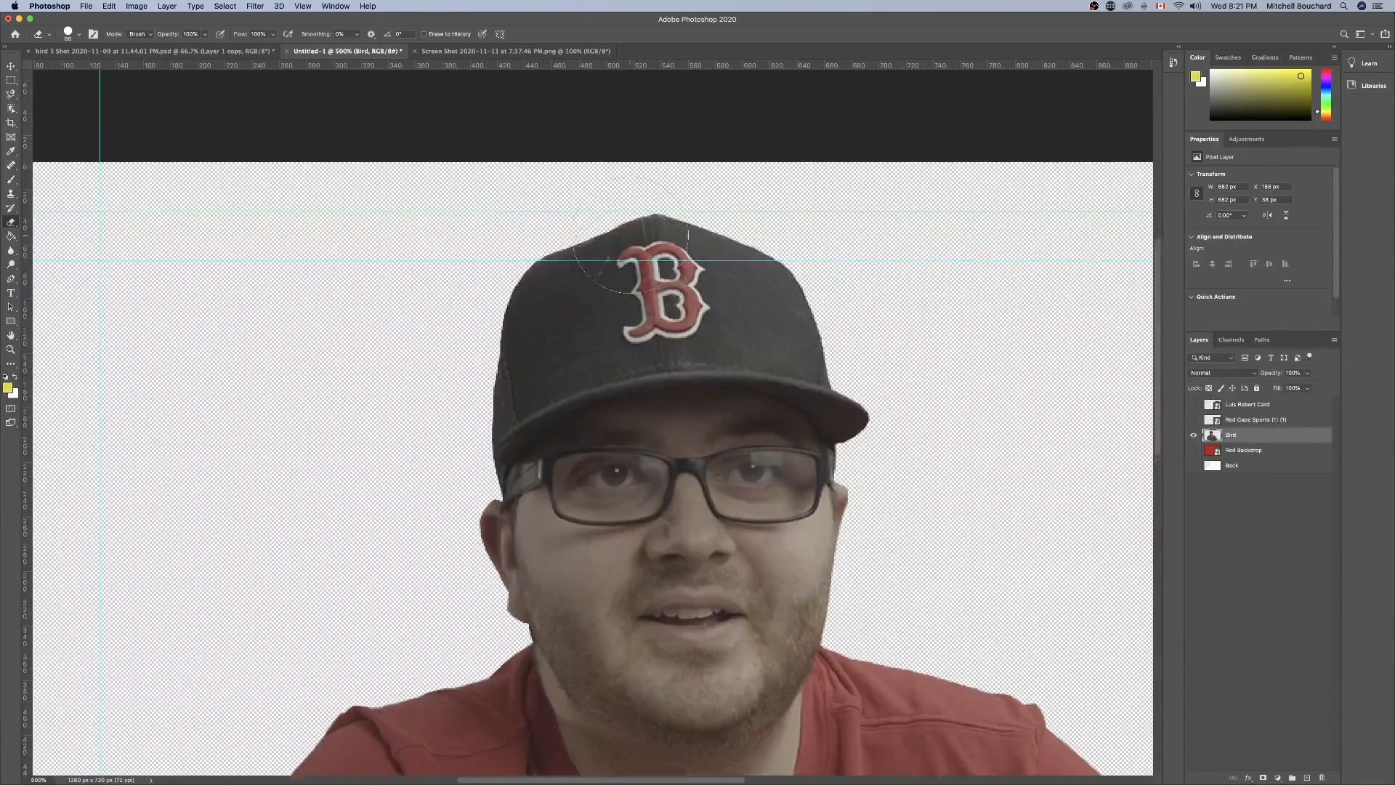
Set the Eraser brush size to 30 px for working along the portrait's edges.
scroll(467, 352, down, 5)
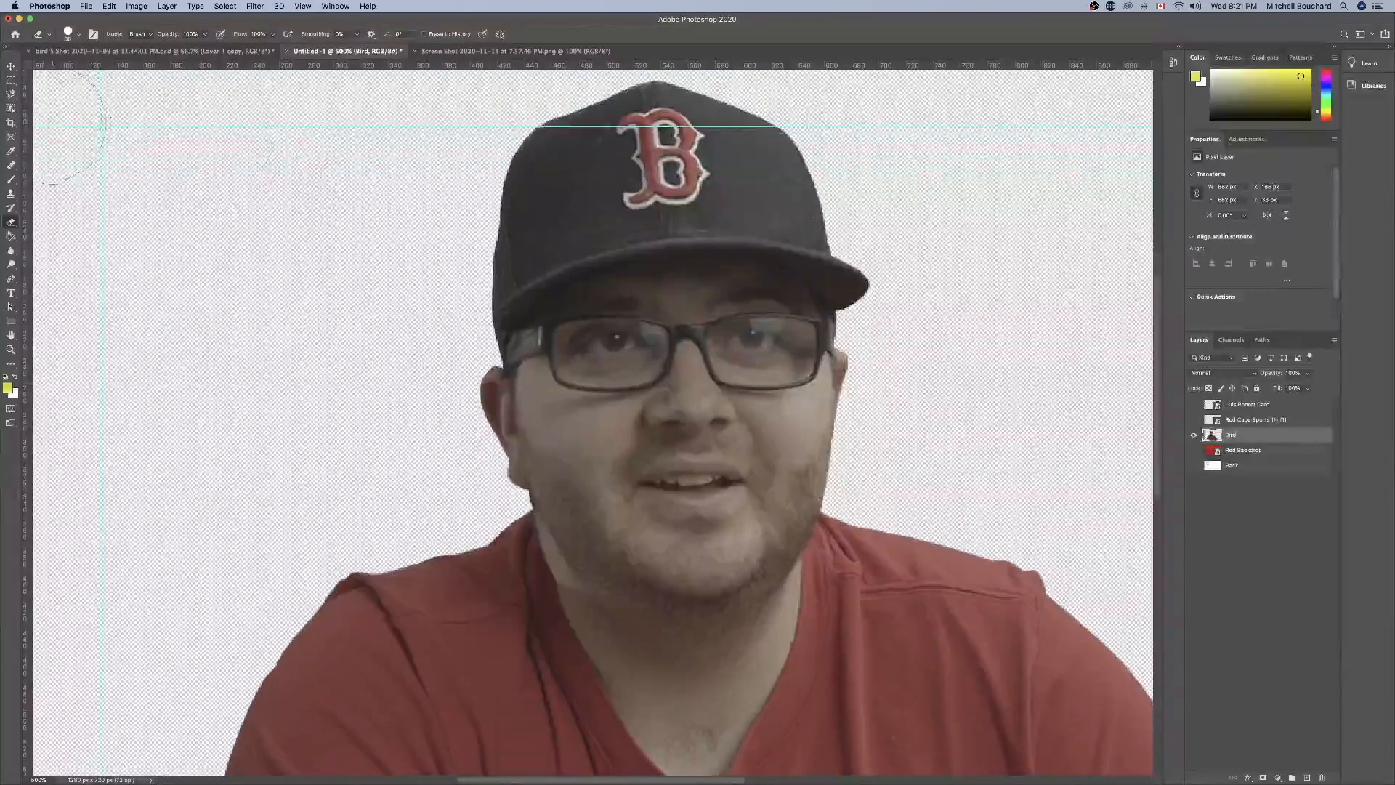
click(70, 36)
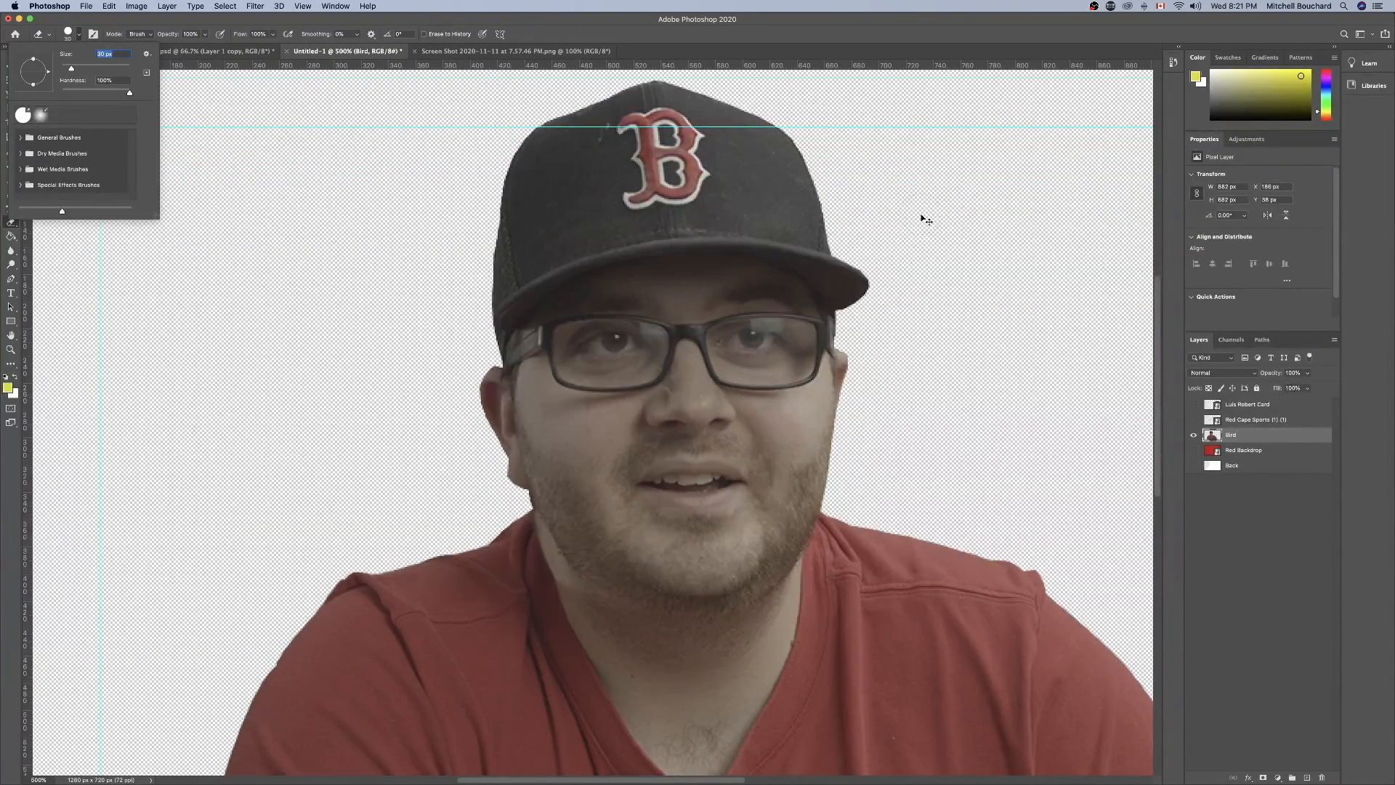
key(super+plus)
key(super+plus)
scroll(913, 209, right, 10)
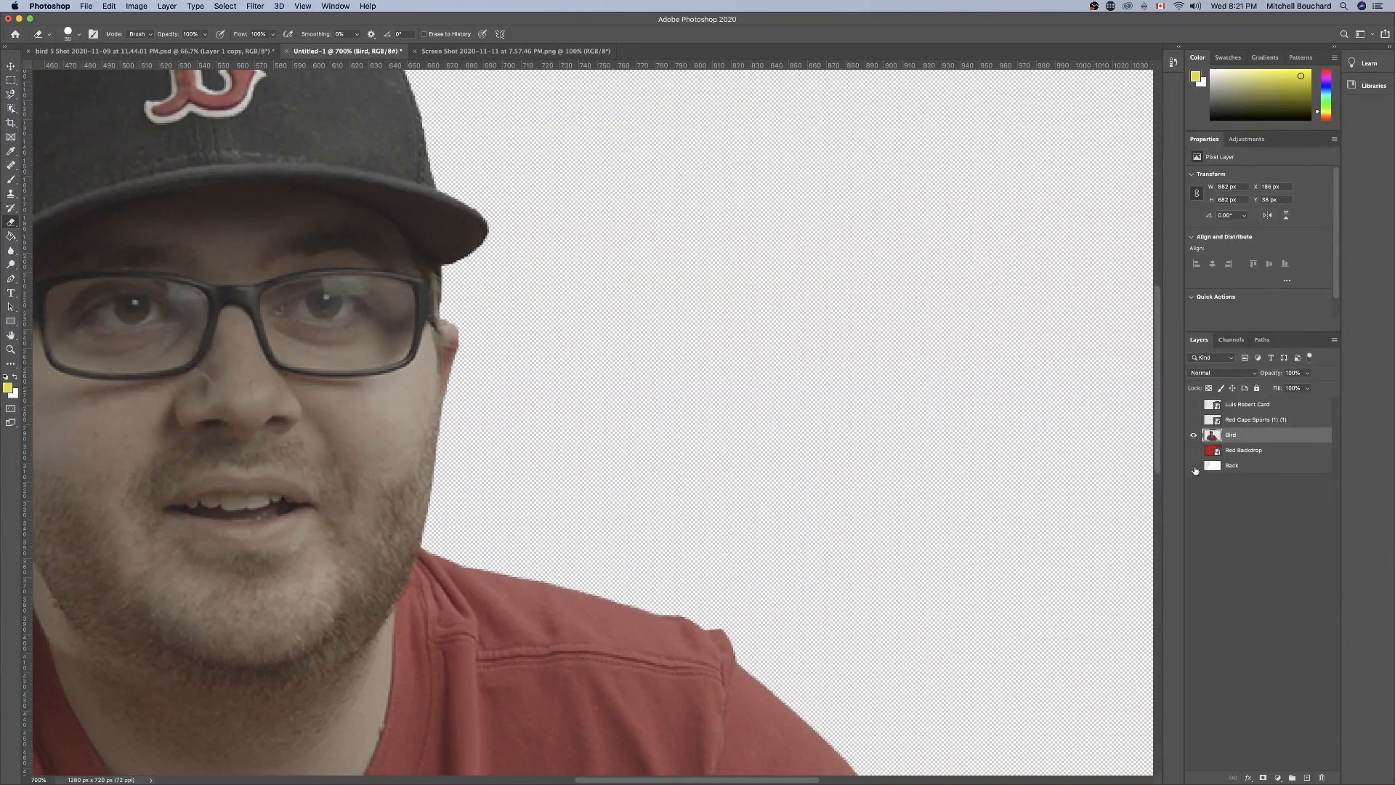
Show the Back layer beneath the portrait cutout and check the cap and face edges against it.
click(1194, 466)
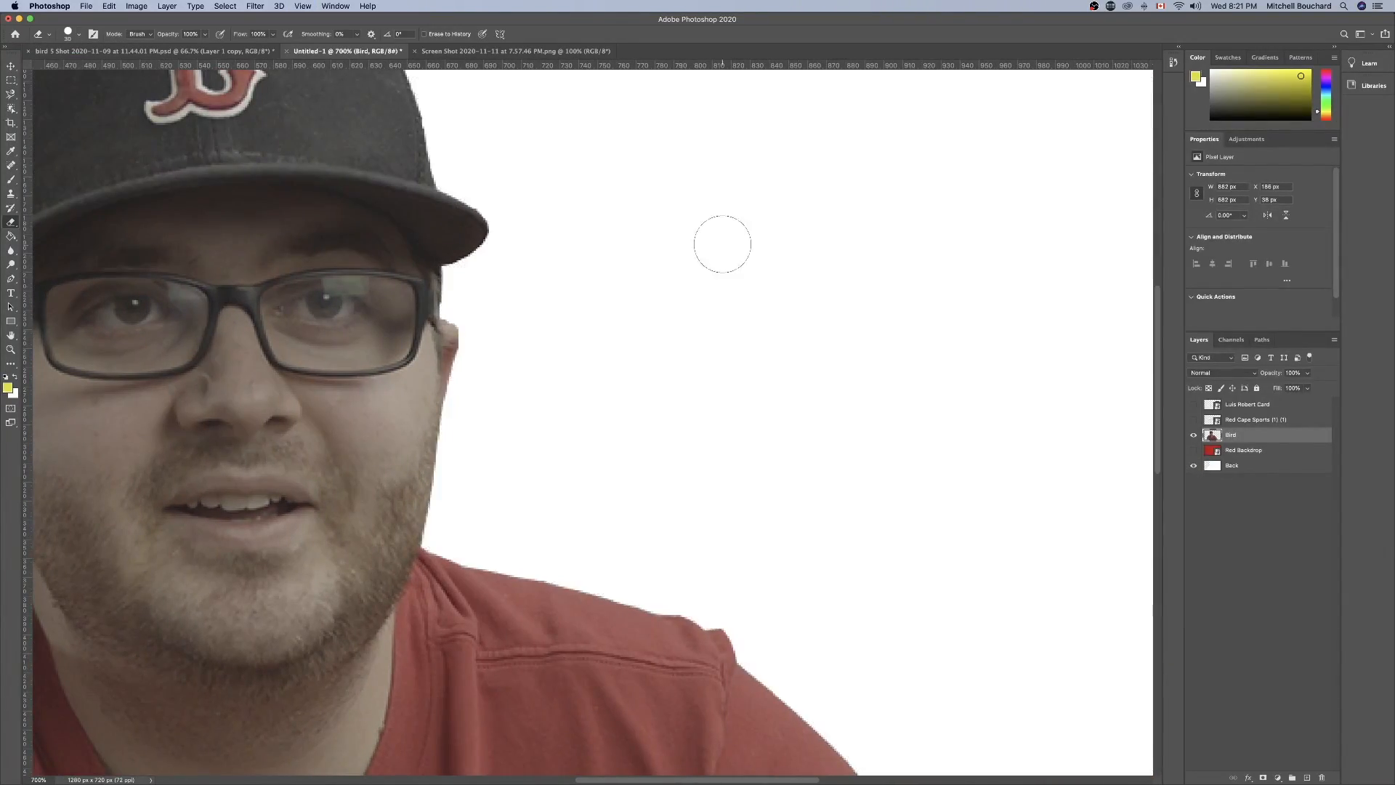
scroll(704, 243, up, 5)
scroll(704, 242, left, 4)
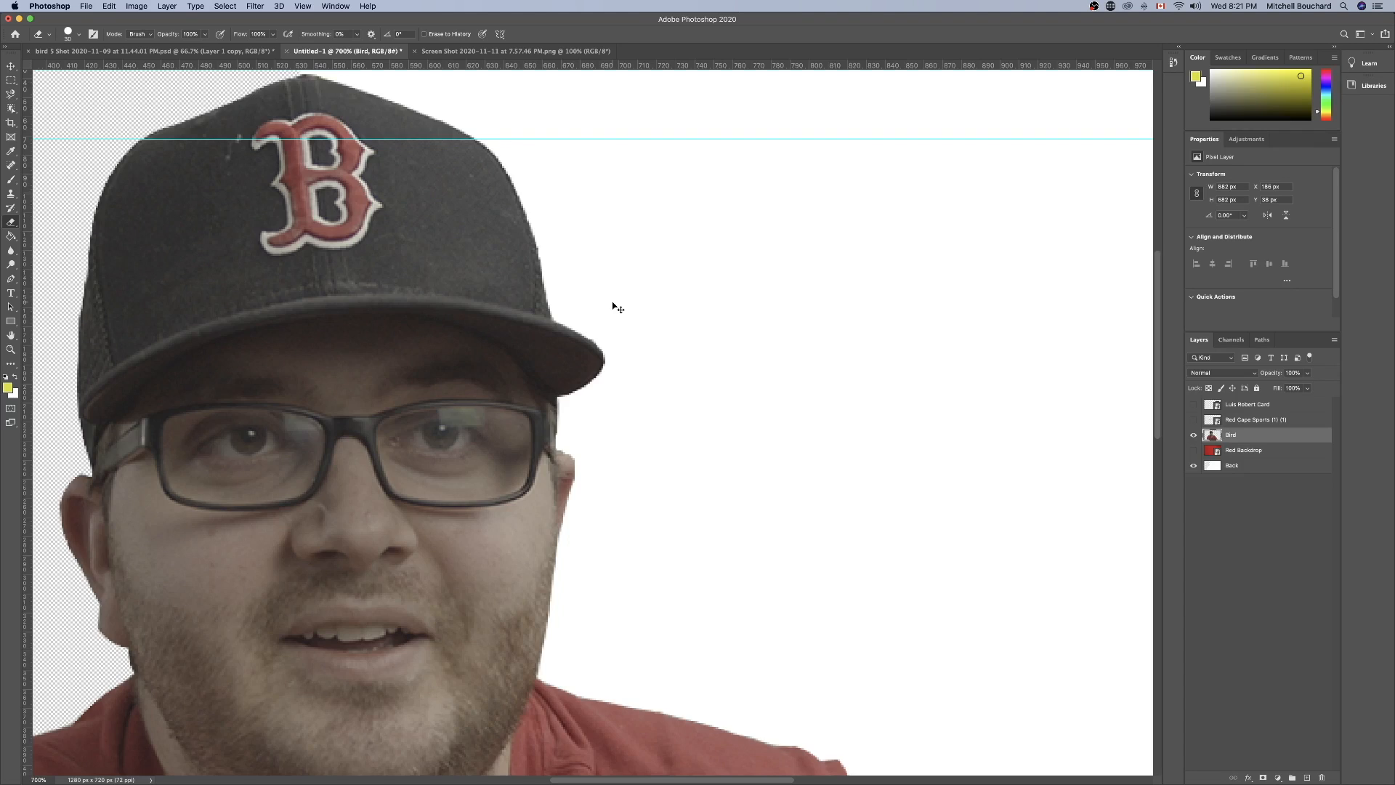
key(super+plus)
scroll(612, 302, up, 10)
scroll(611, 304, down, 10)
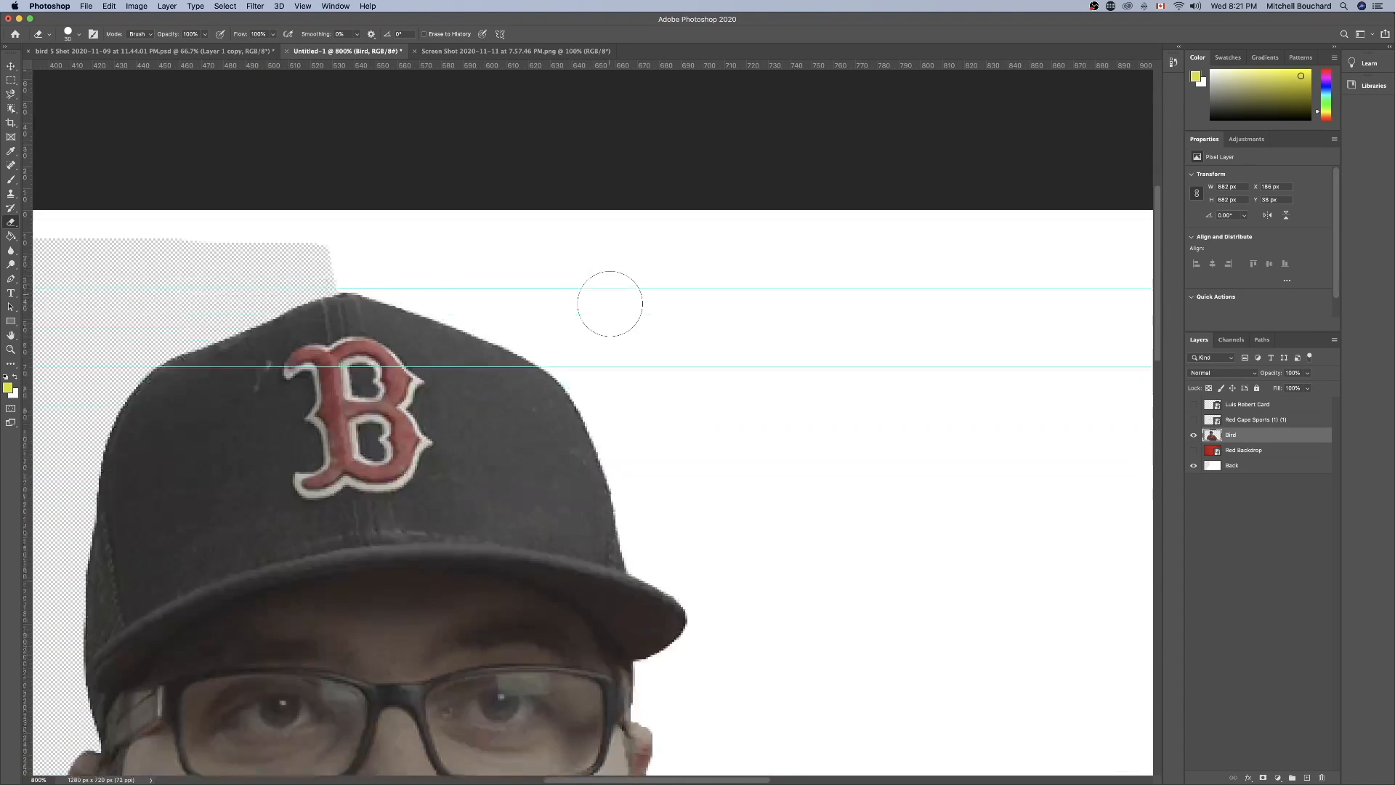
scroll(614, 254, left, 6)
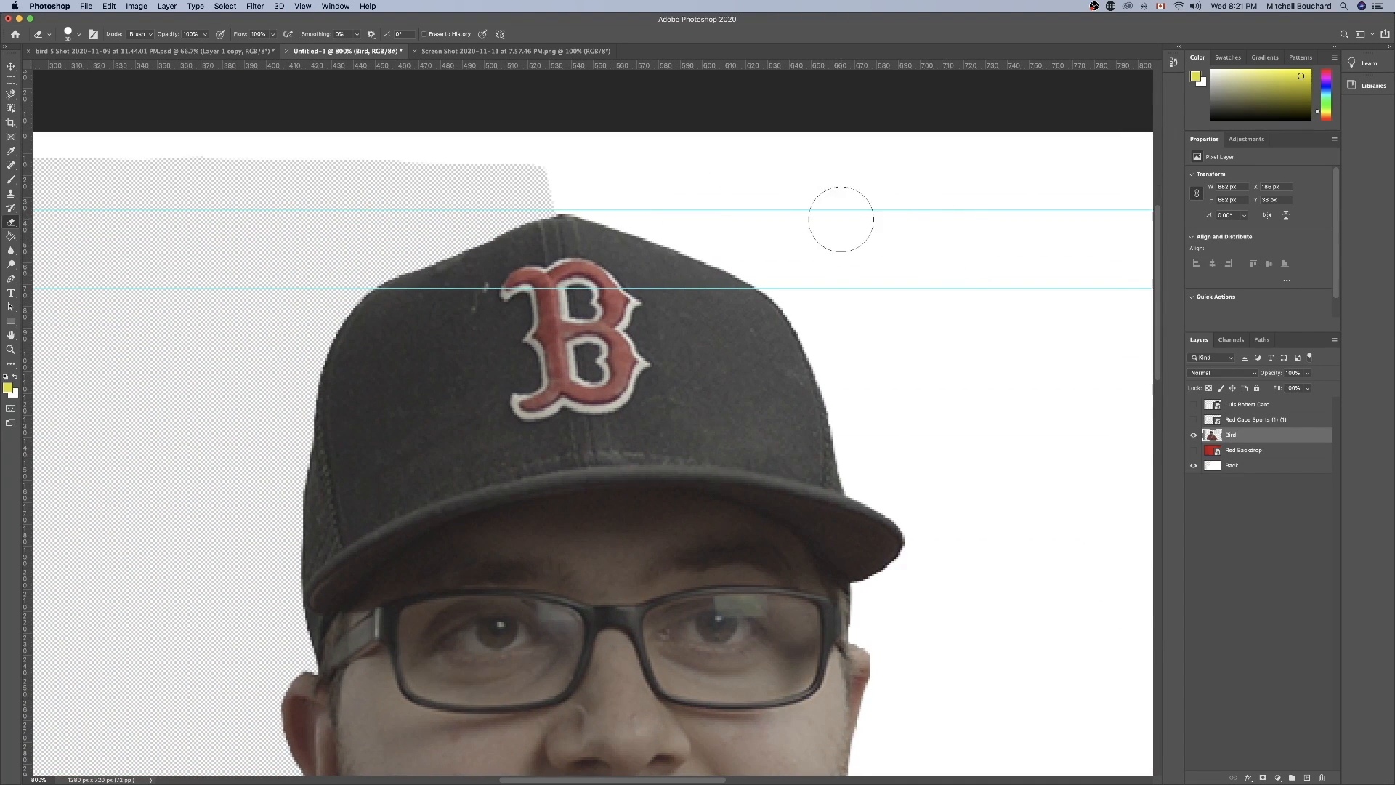
click(1194, 465)
click(1194, 466)
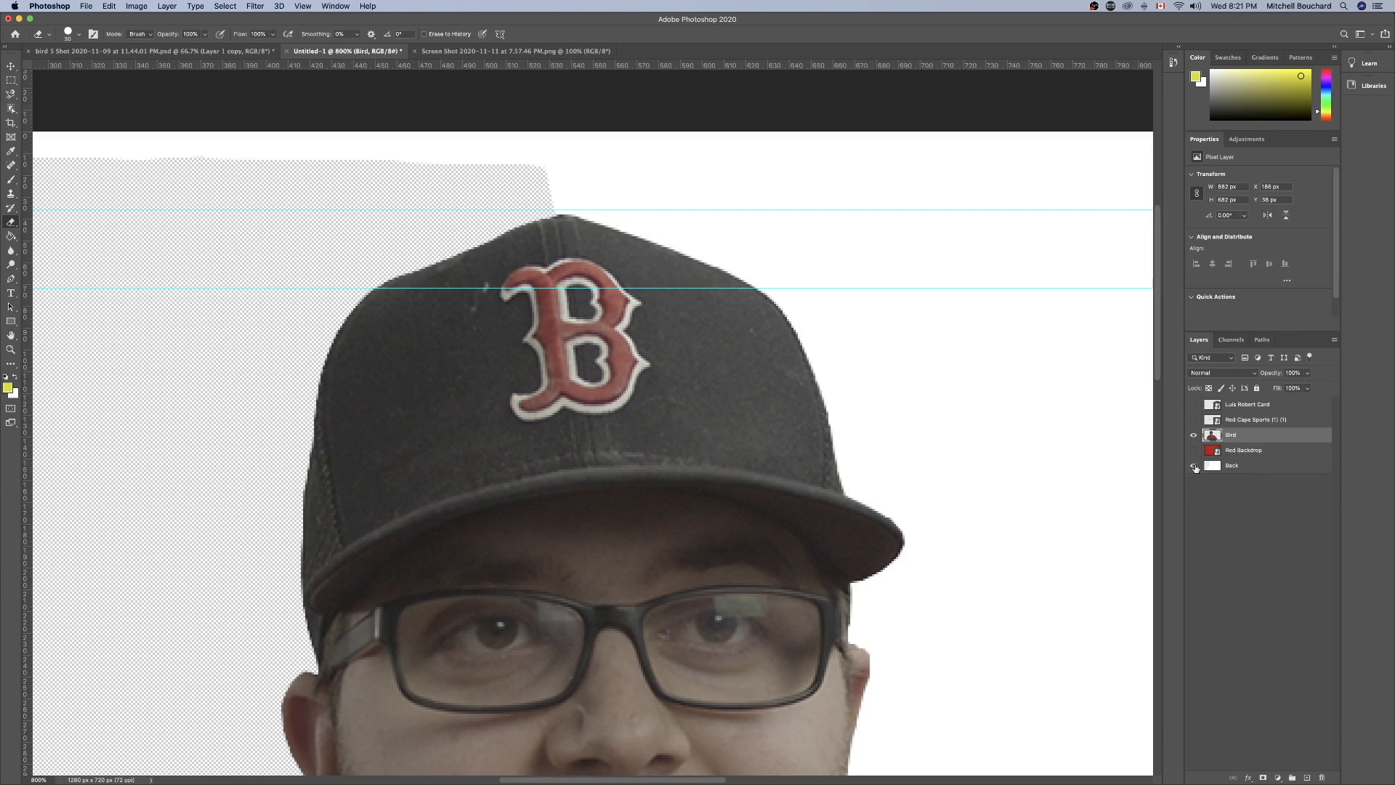
Fill the transparent area of the Back layer with white using the Paint Bucket.
click(1270, 471)
scroll(787, 403, down, 3)
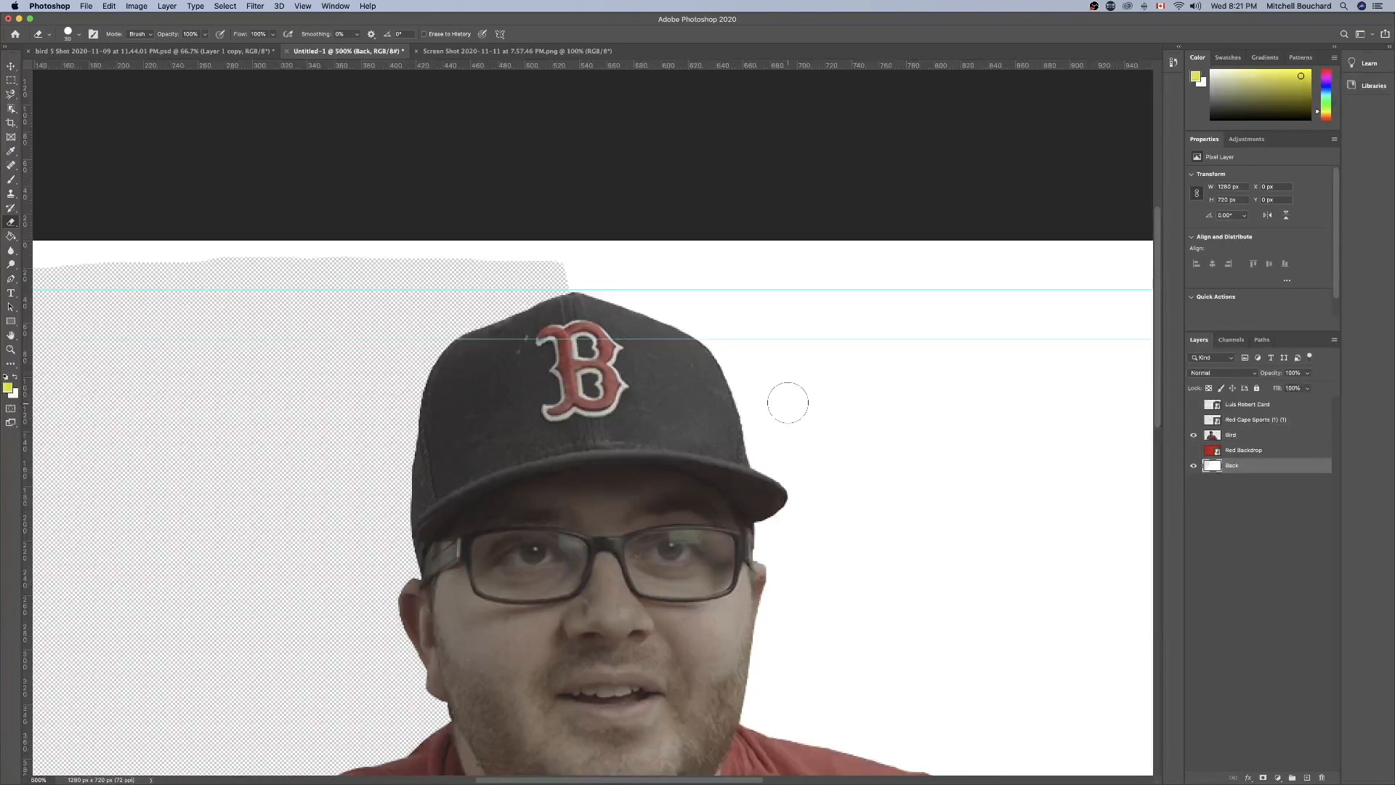
scroll(787, 404, down, 1)
scroll(787, 404, down, 5)
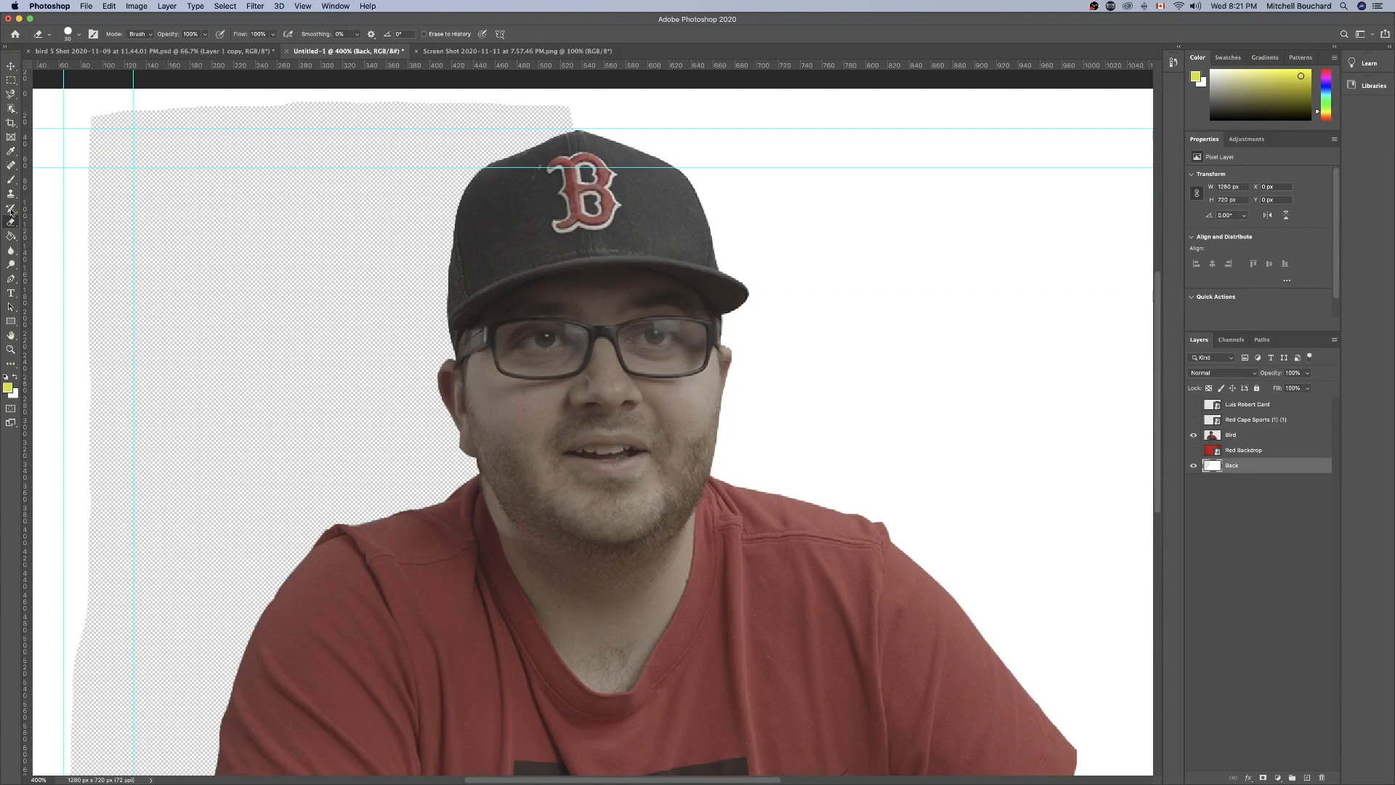
click(10, 237)
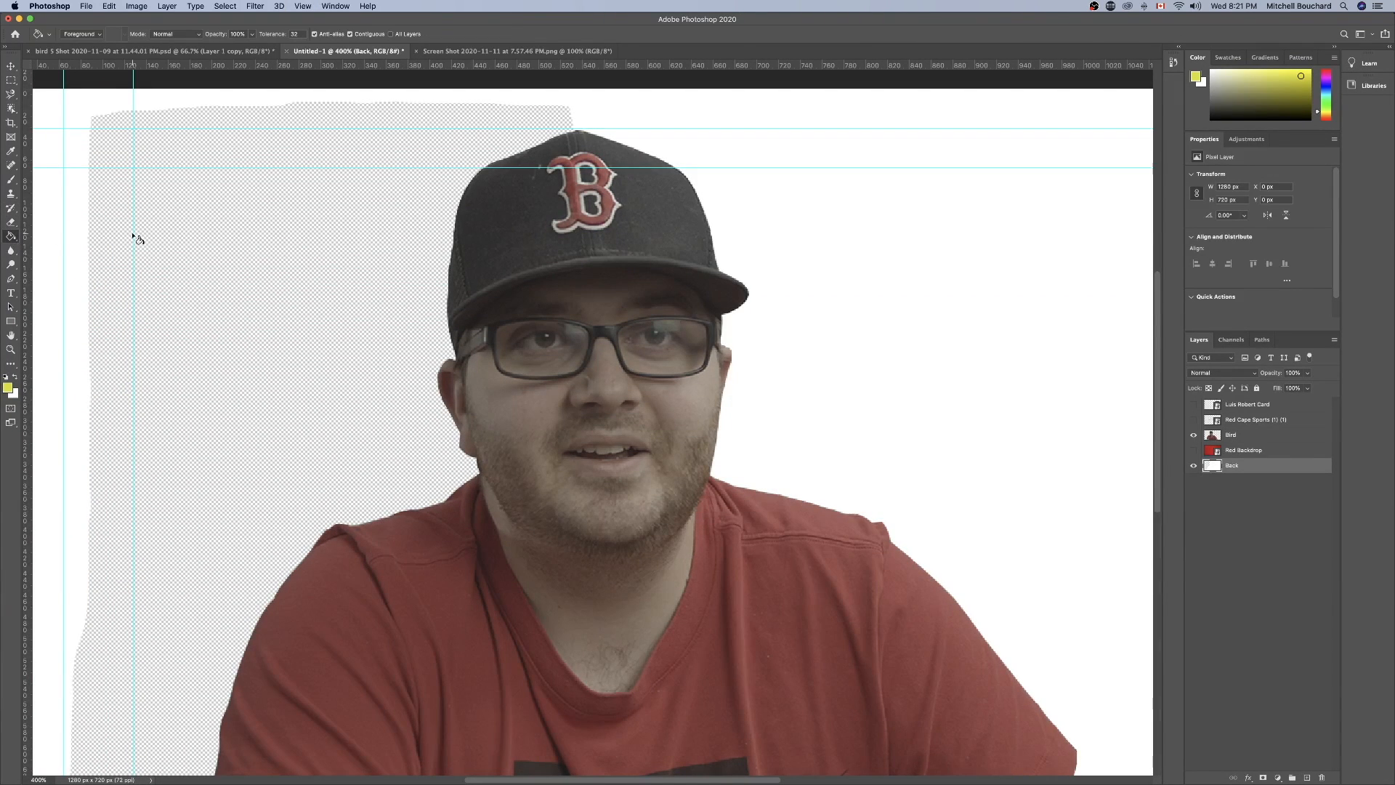
click(14, 377)
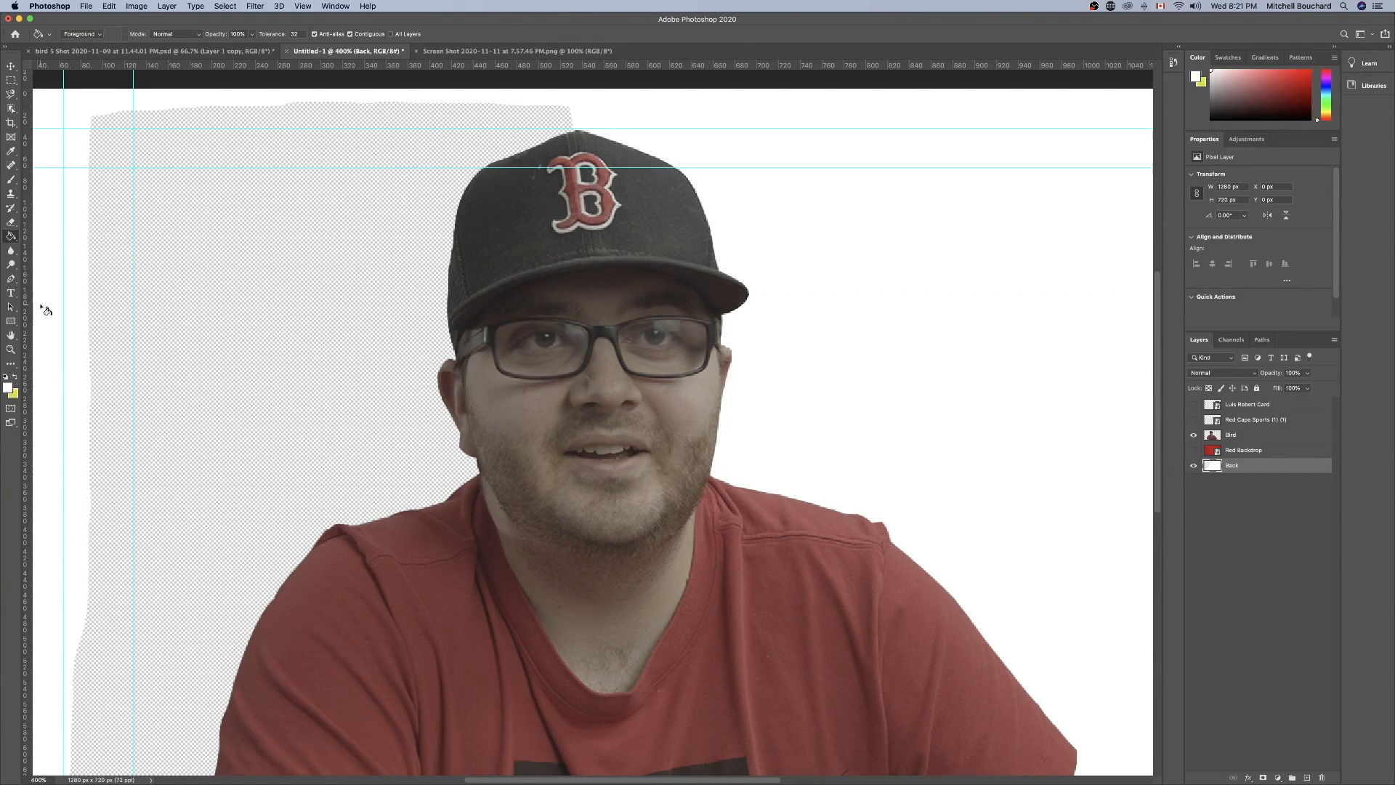
click(260, 312)
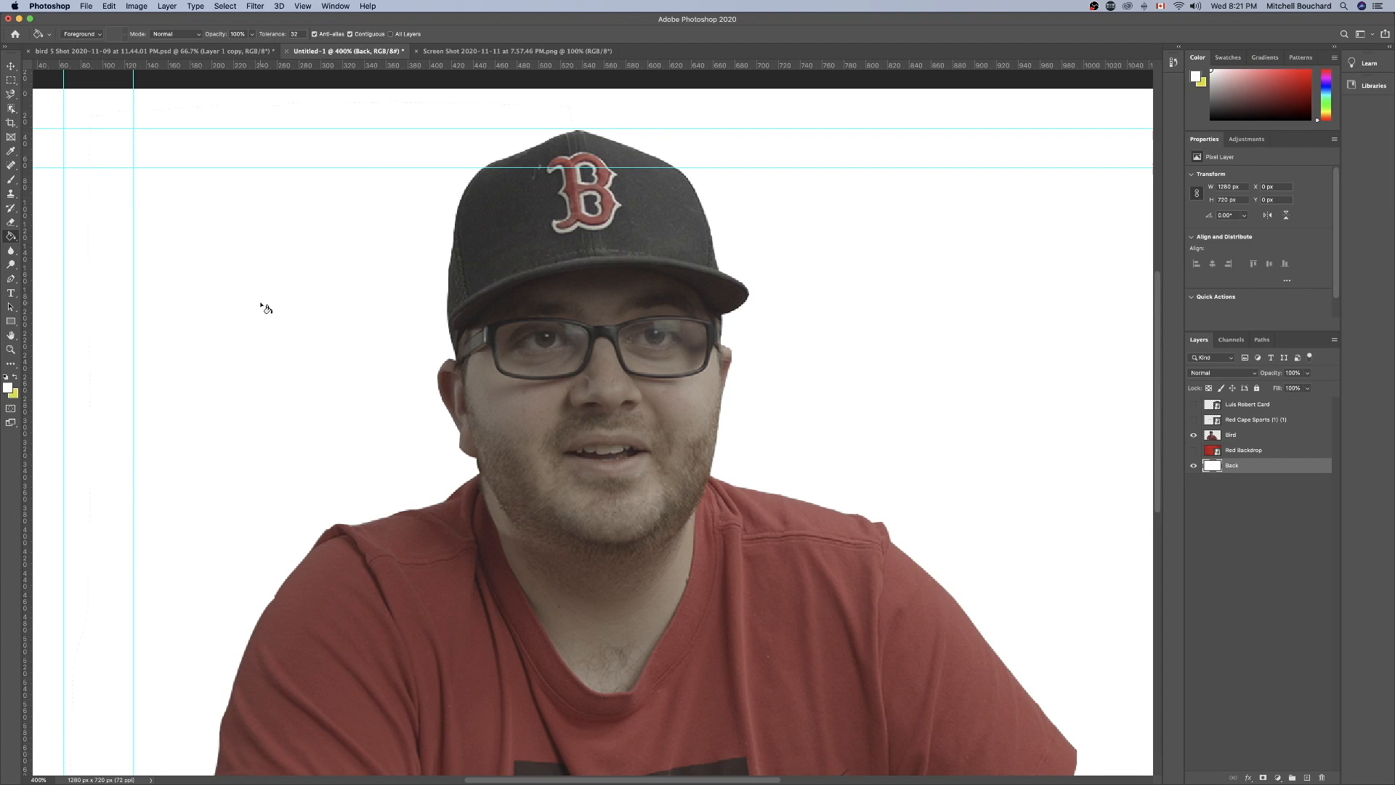
click(11, 80)
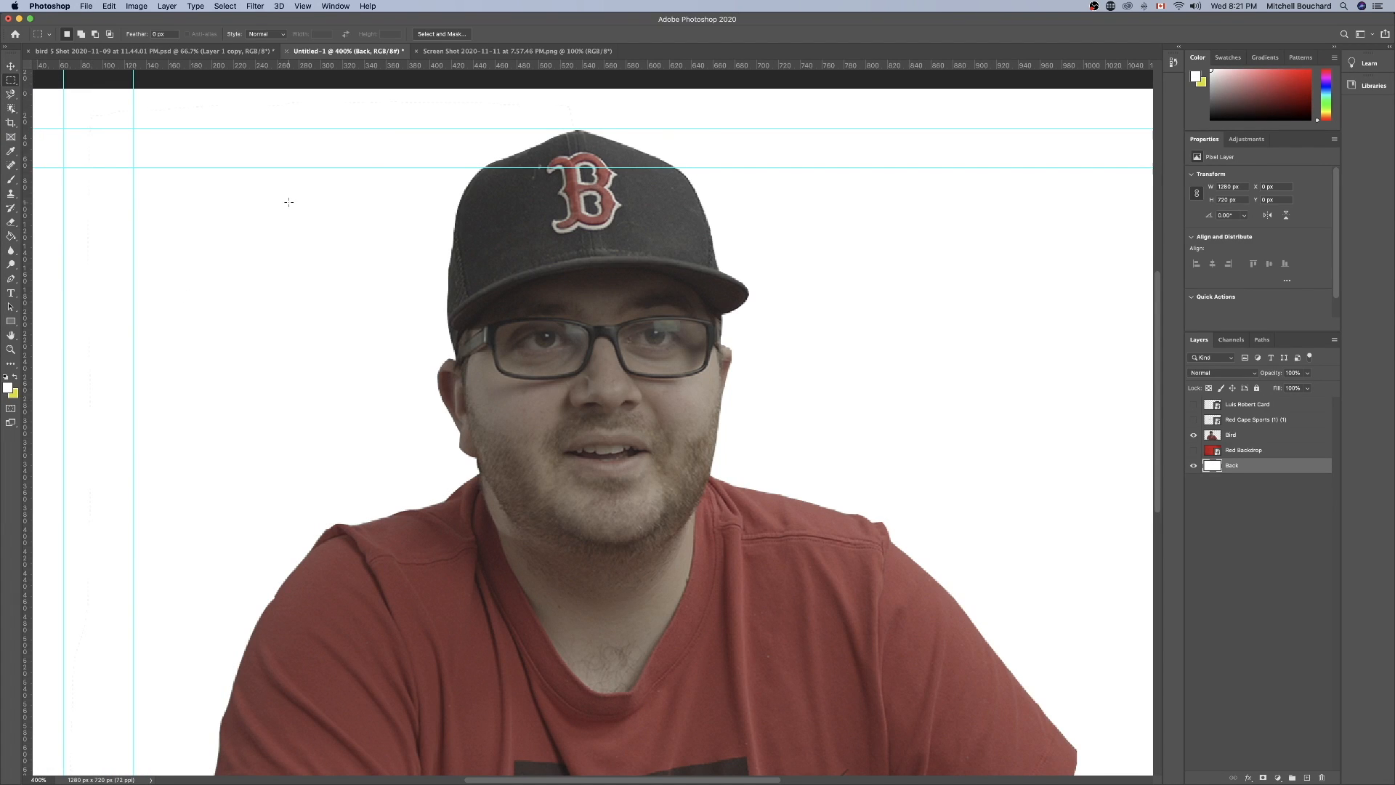
Erase the faint leftover background line above the cap on the Bird layer, working against the white Back layer.
click(1237, 436)
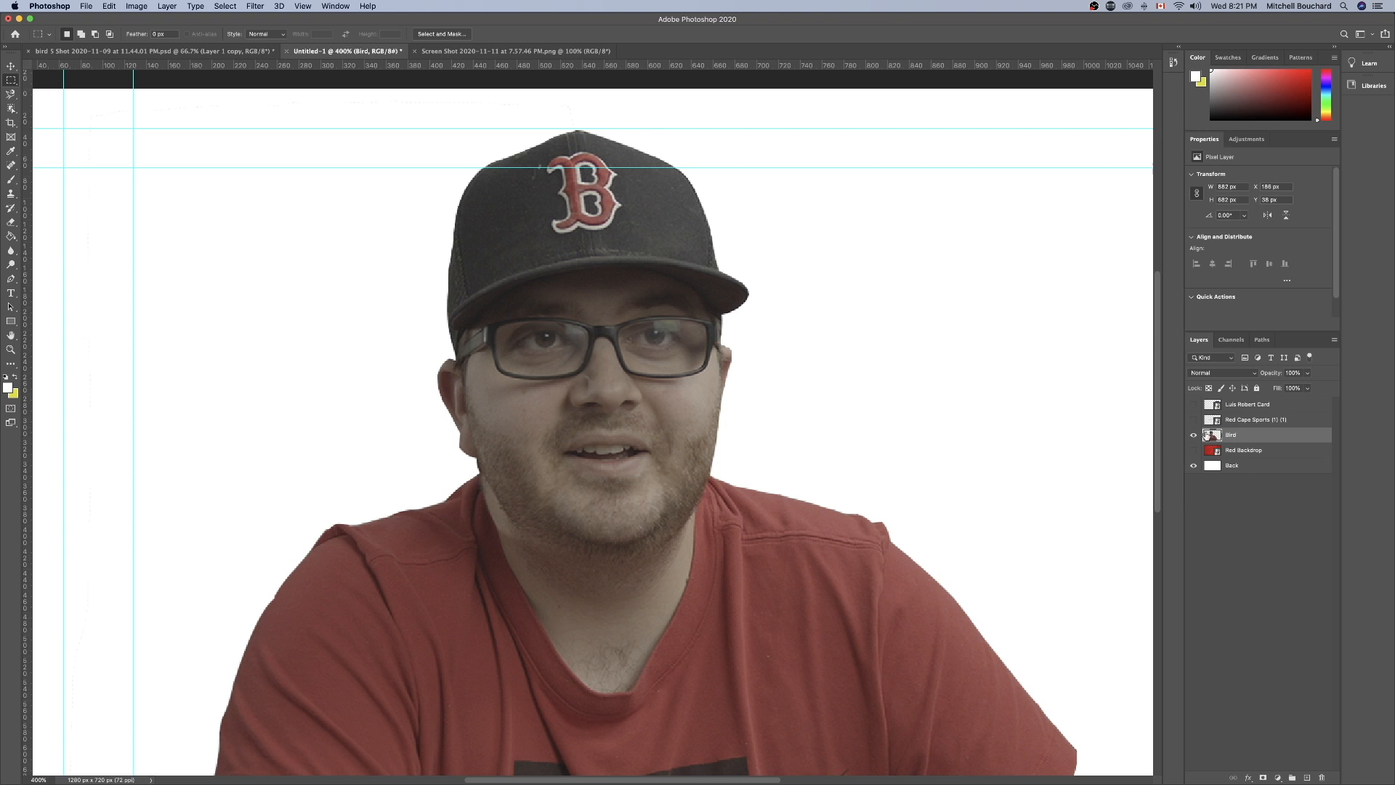
key(super+equal)
key(super+equal)
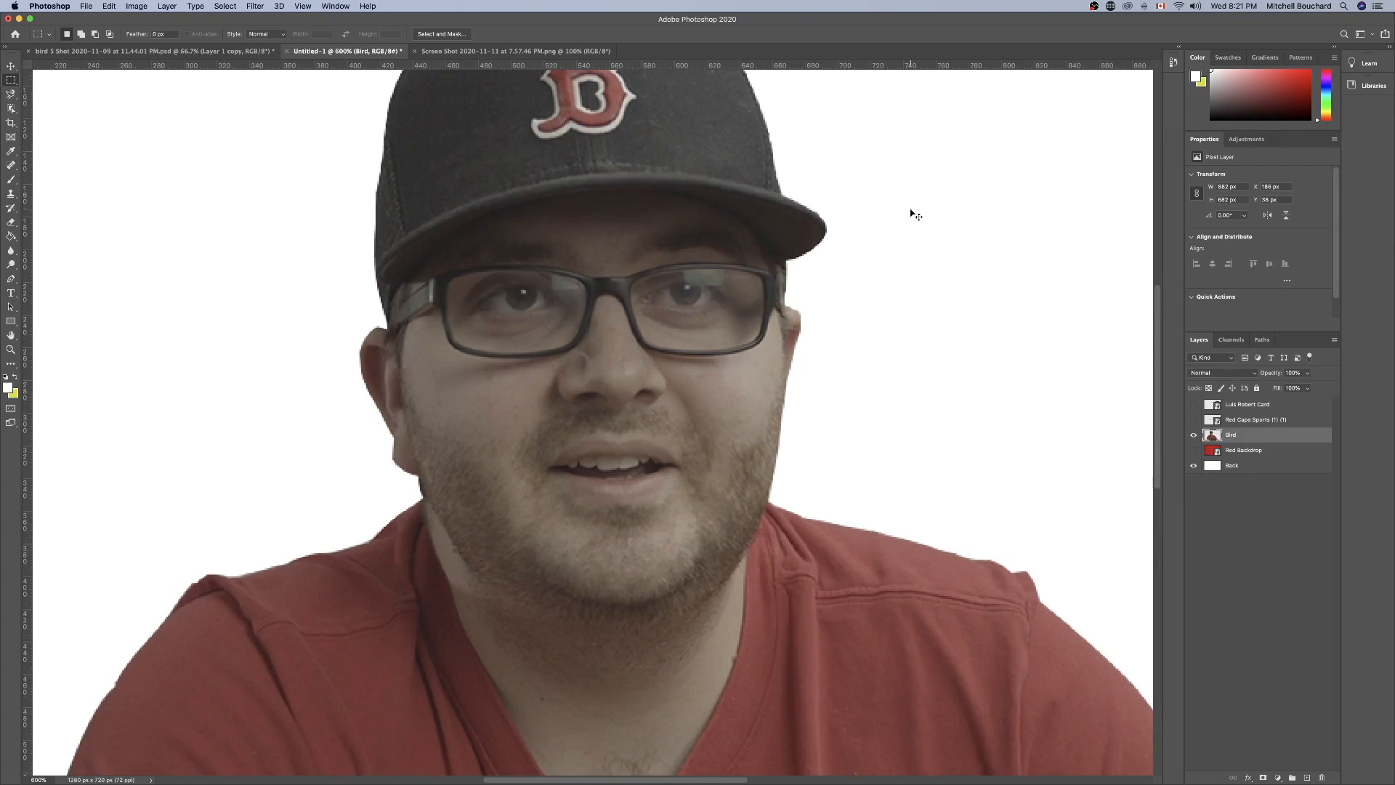
key(super+equal)
key(super+equal)
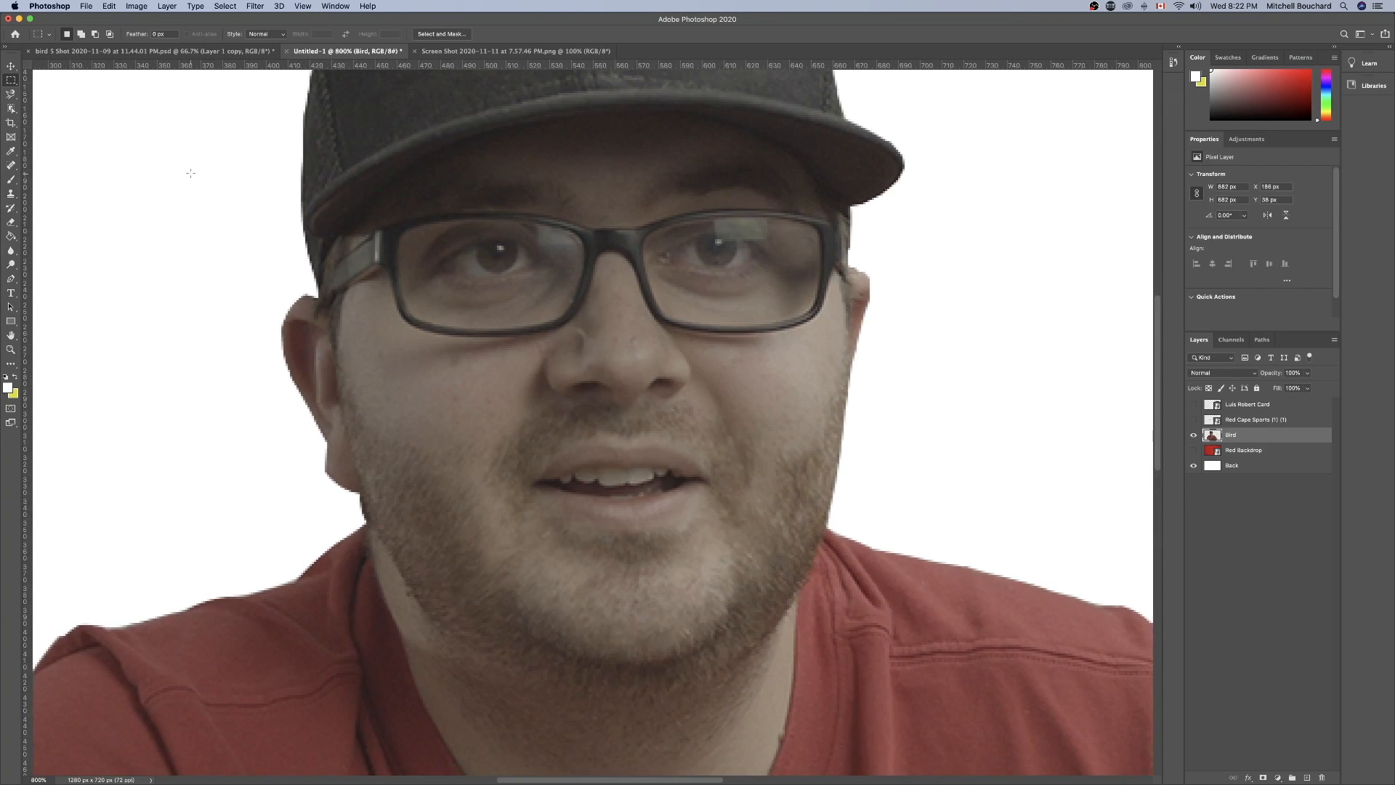
scroll(191, 173, up, 10)
scroll(190, 172, down, 6)
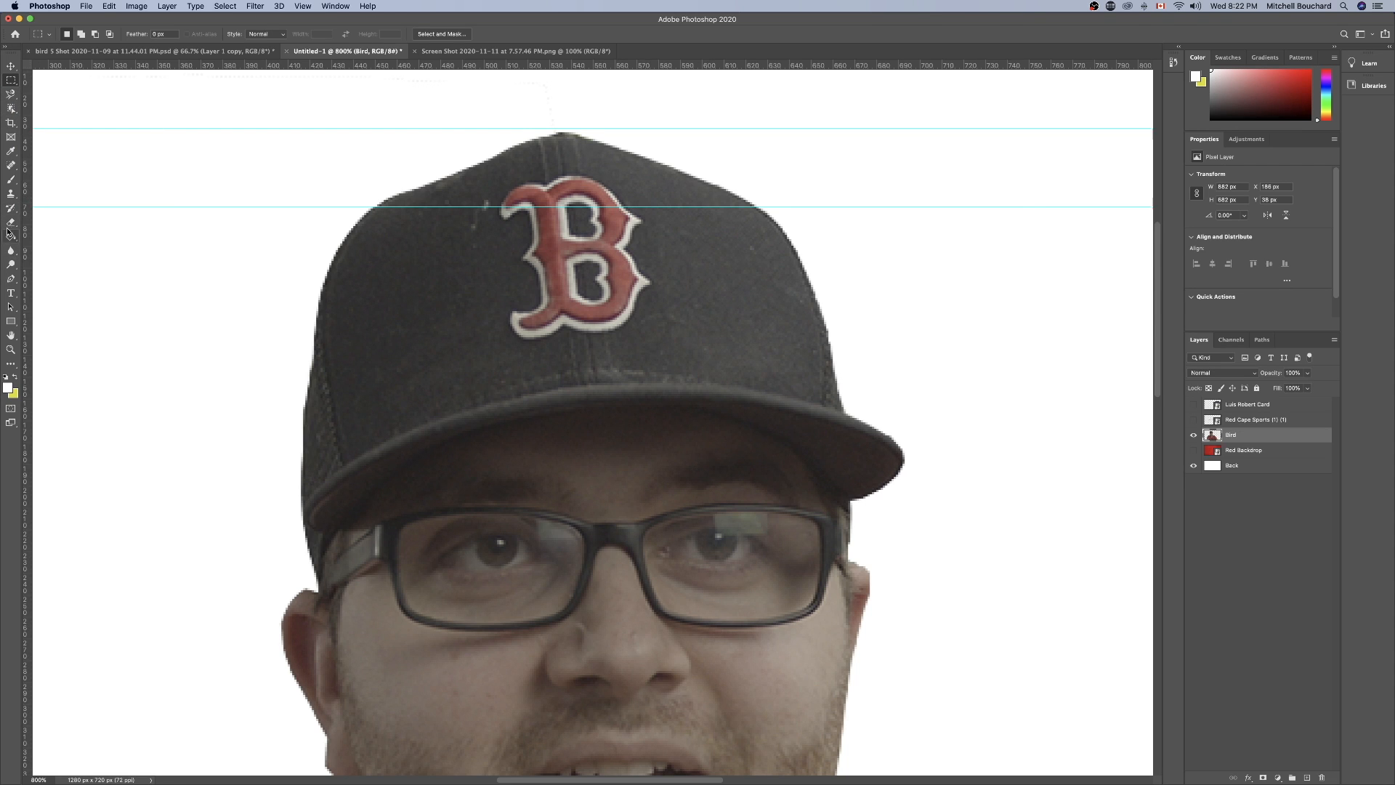
click(11, 222)
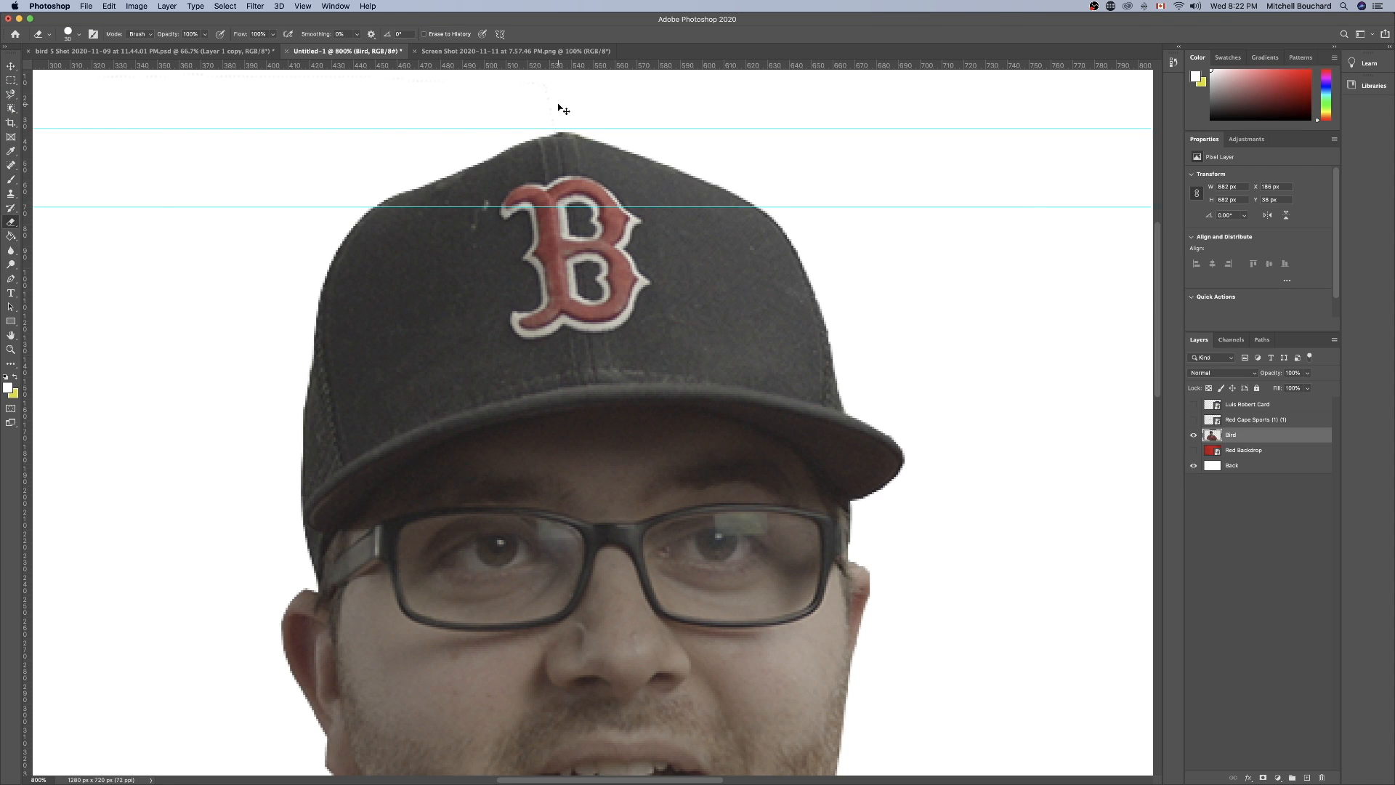
key(super+equal)
scroll(565, 114, up, 5)
scroll(564, 114, up, 2)
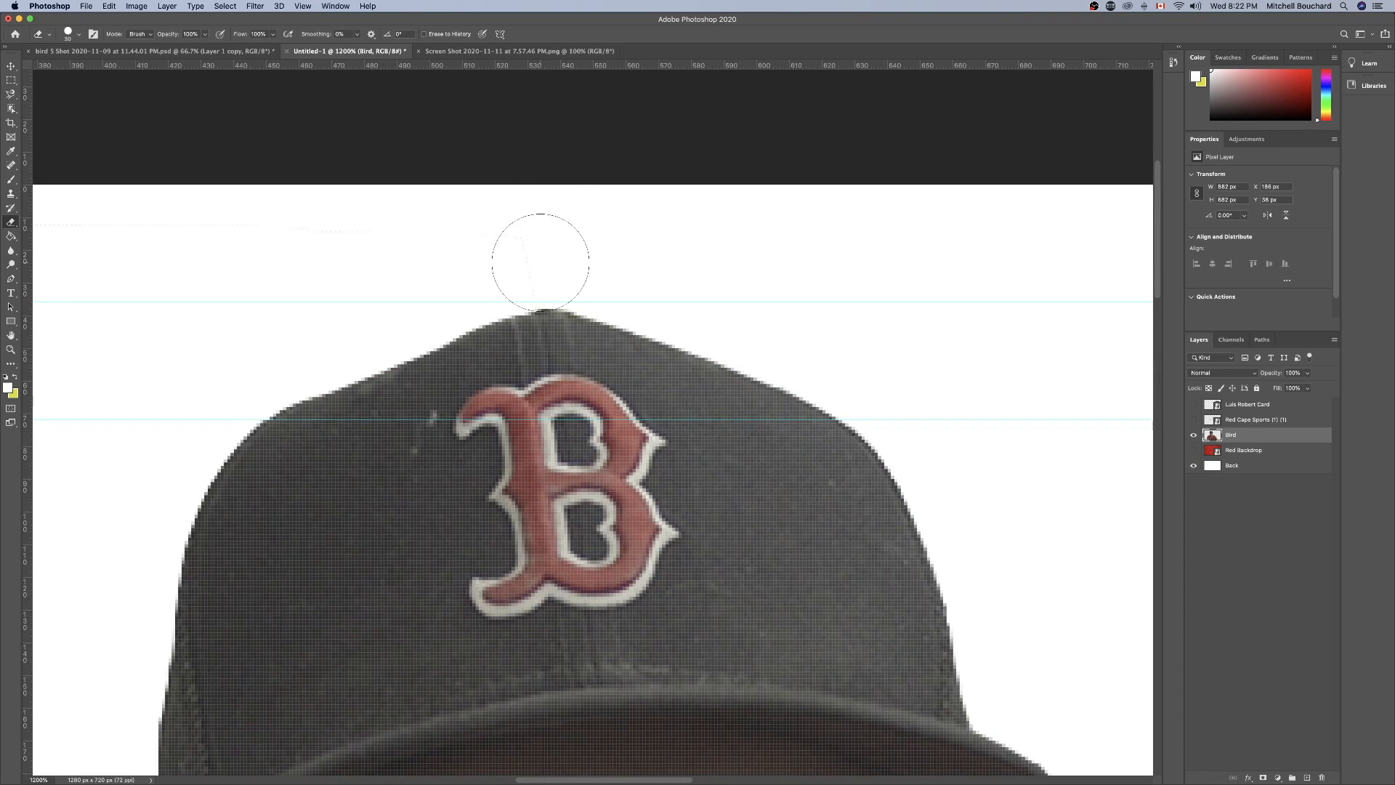
scroll(361, 273, down, 5)
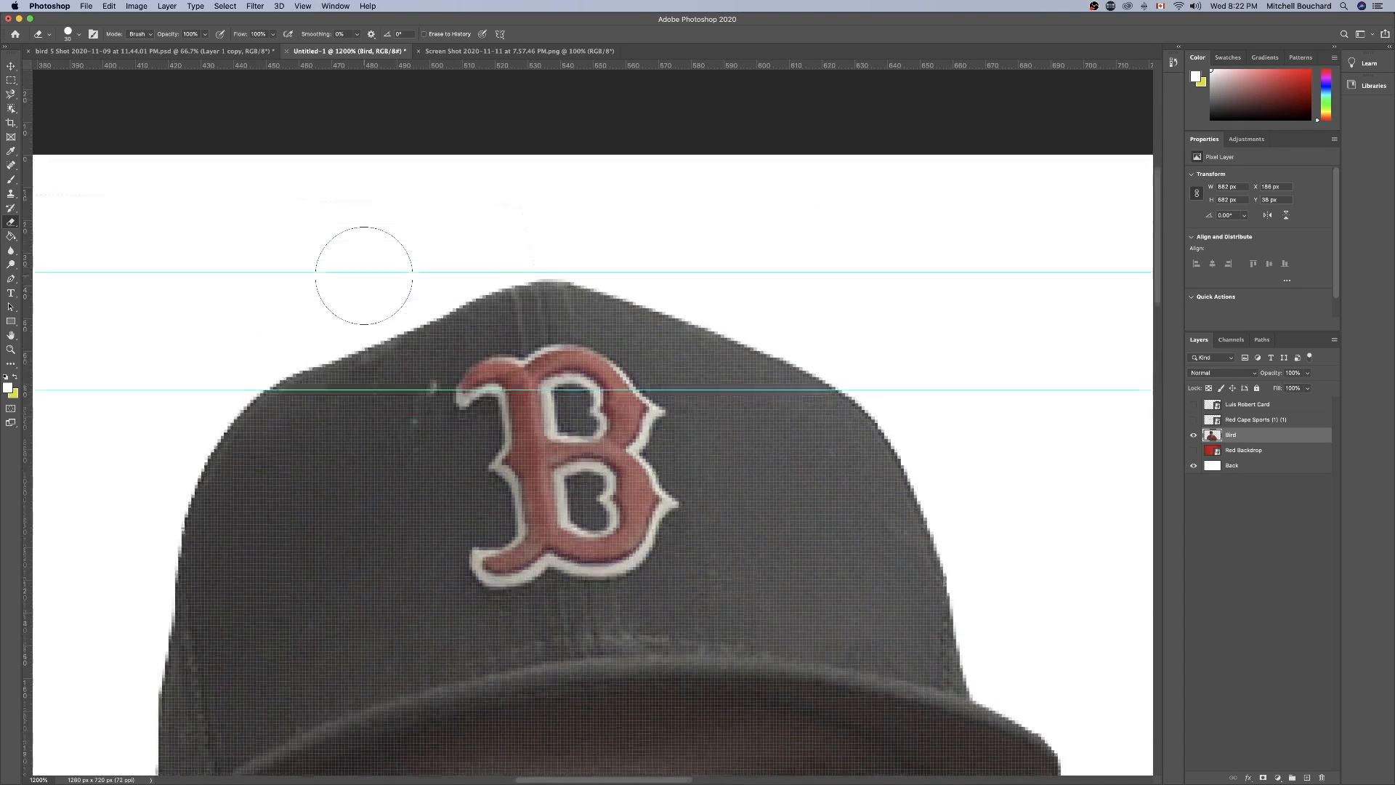
scroll(362, 274, left, 10)
scroll(365, 273, right, 8)
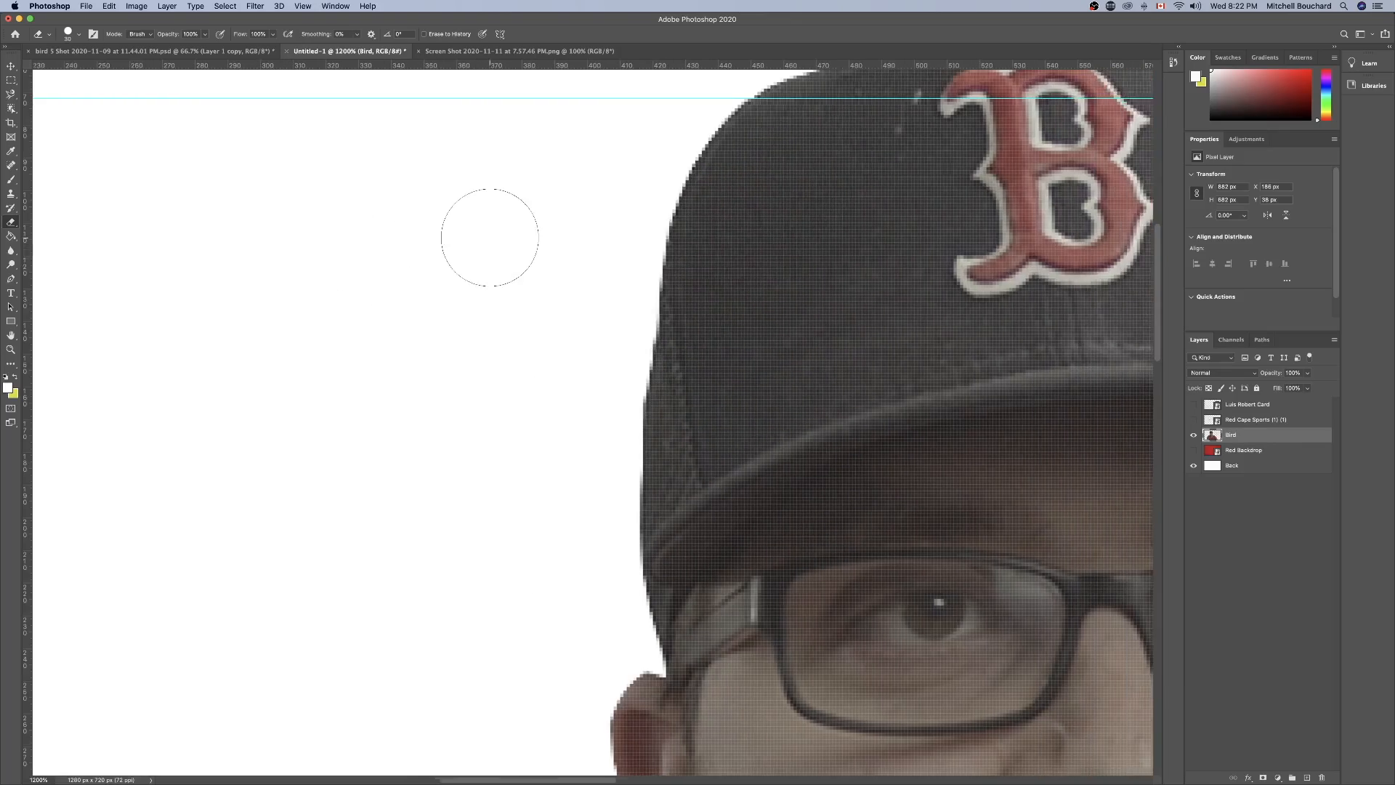
Reduce the Eraser brush size for cleaning the fine edges of the portrait cutout.
scroll(486, 396, down, 10)
scroll(487, 396, right, 10)
key(bracketleft)
key(bracketleft)
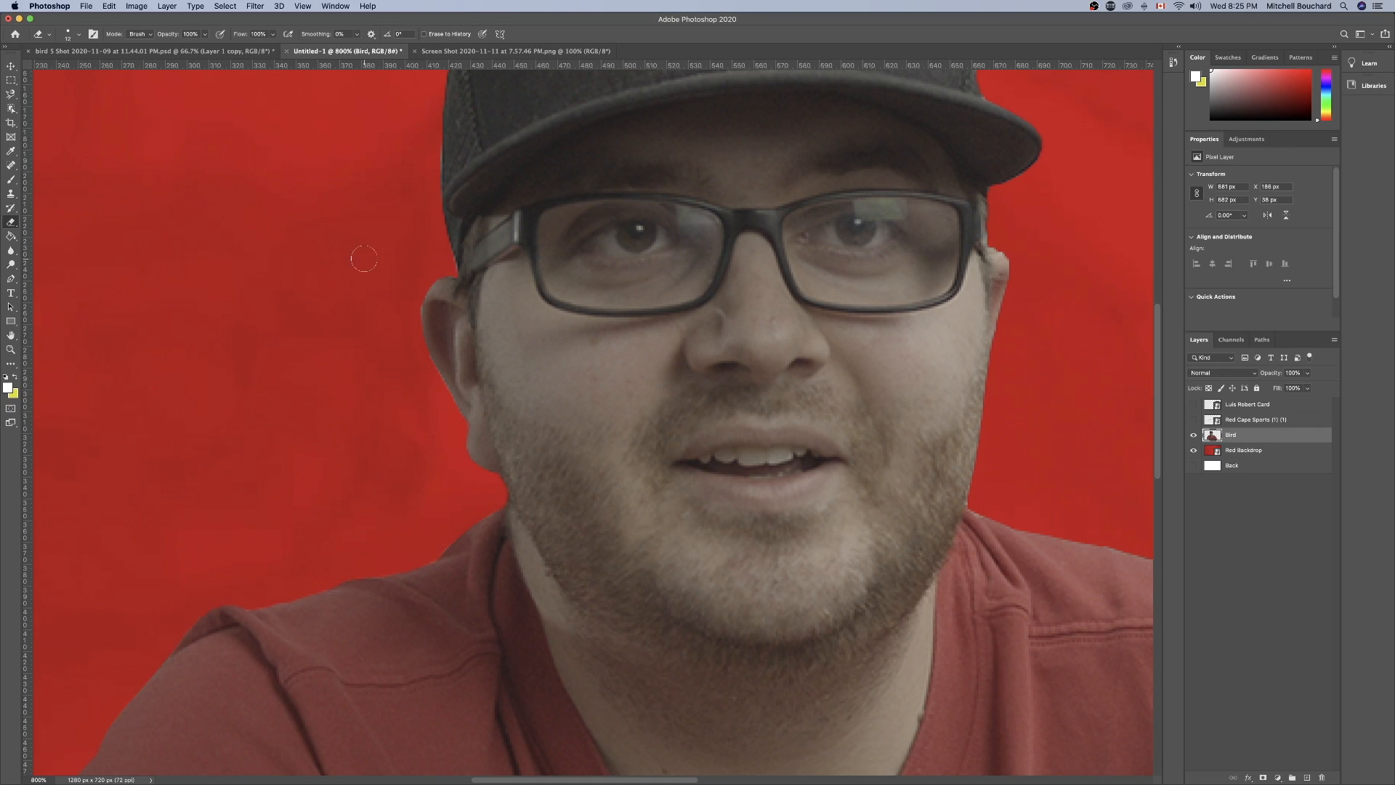
Hide the Red Backdrop layer so only the Bird cutout is shown.
key(super+equal)
key(super+minus)
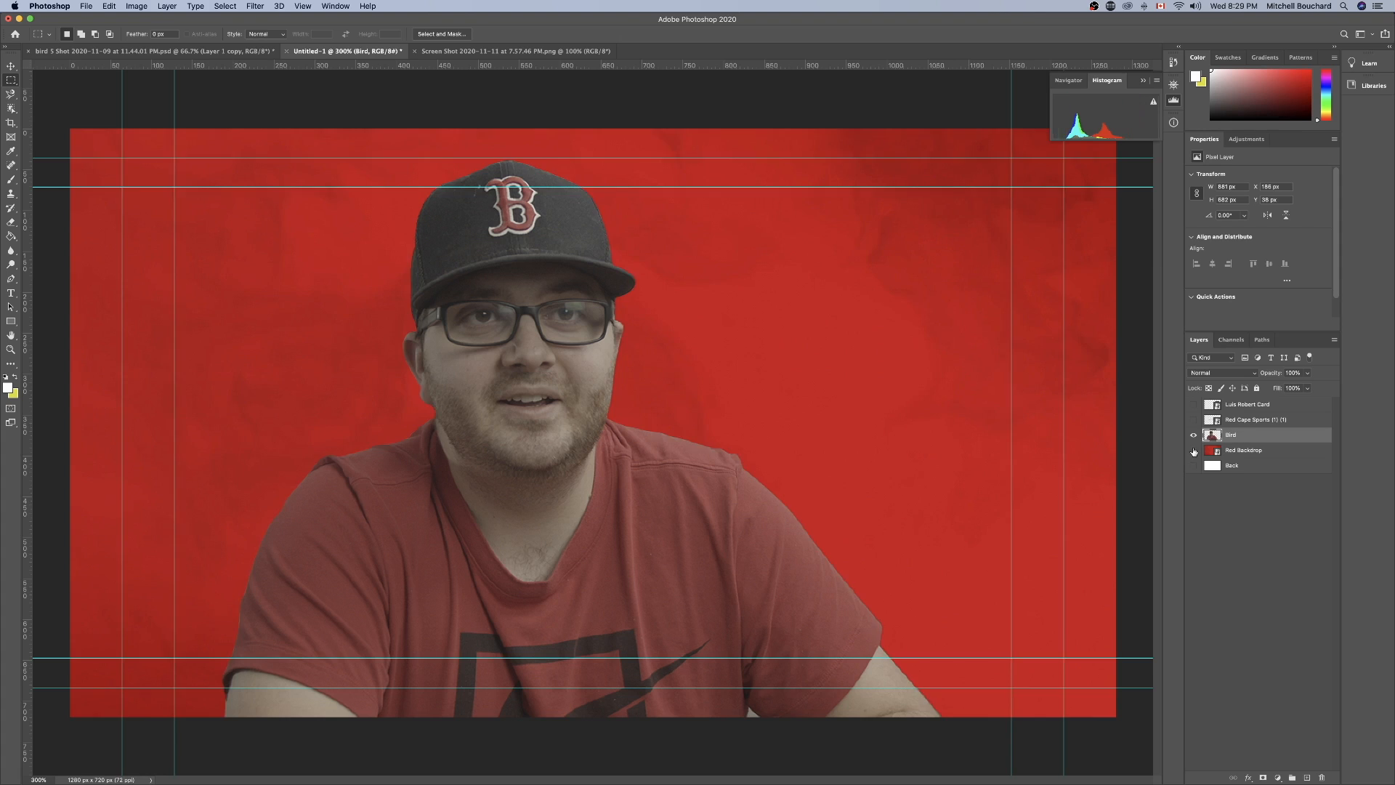
click(1193, 450)
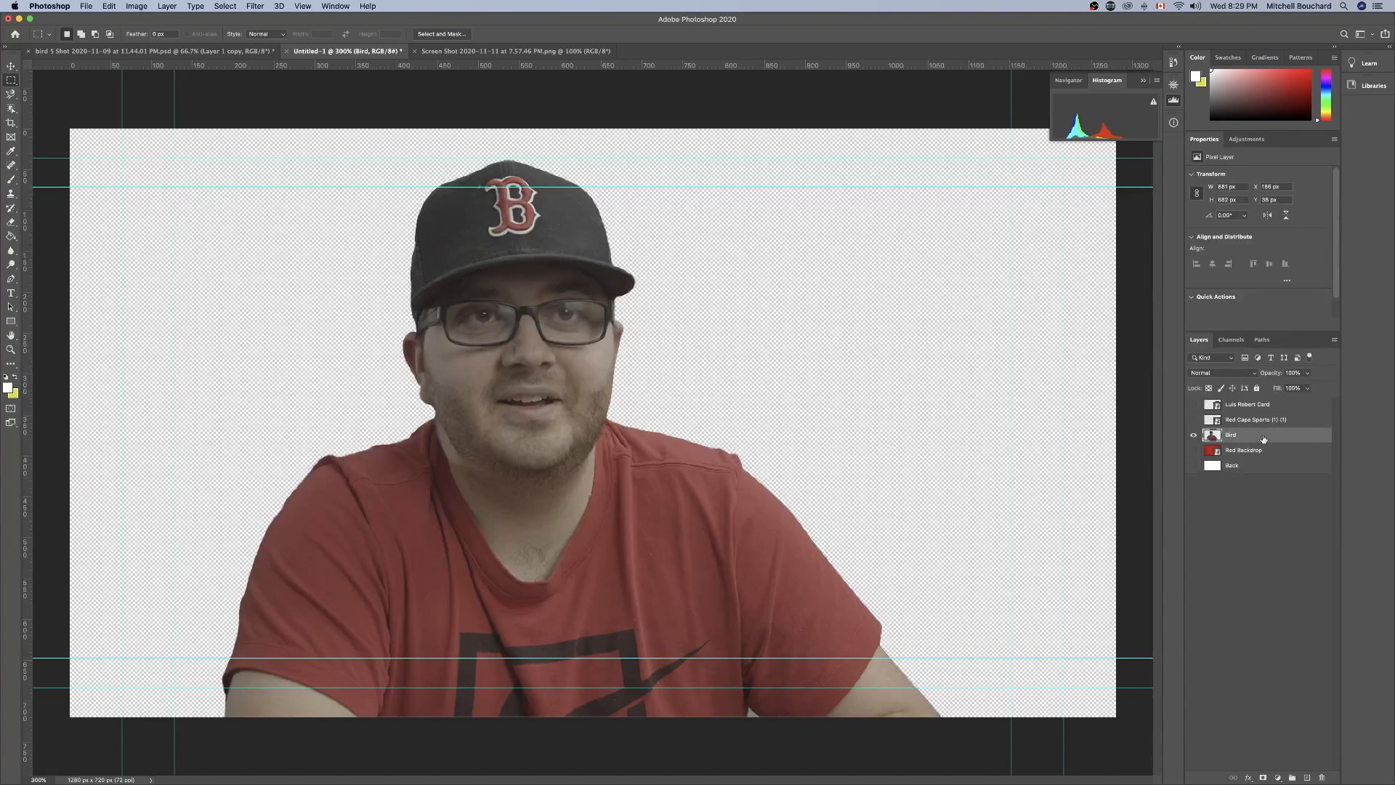
Start a Brightness/Contrast adjustment on the Bird layer with brightness about 36 and contrast about 35.
click(131, 5)
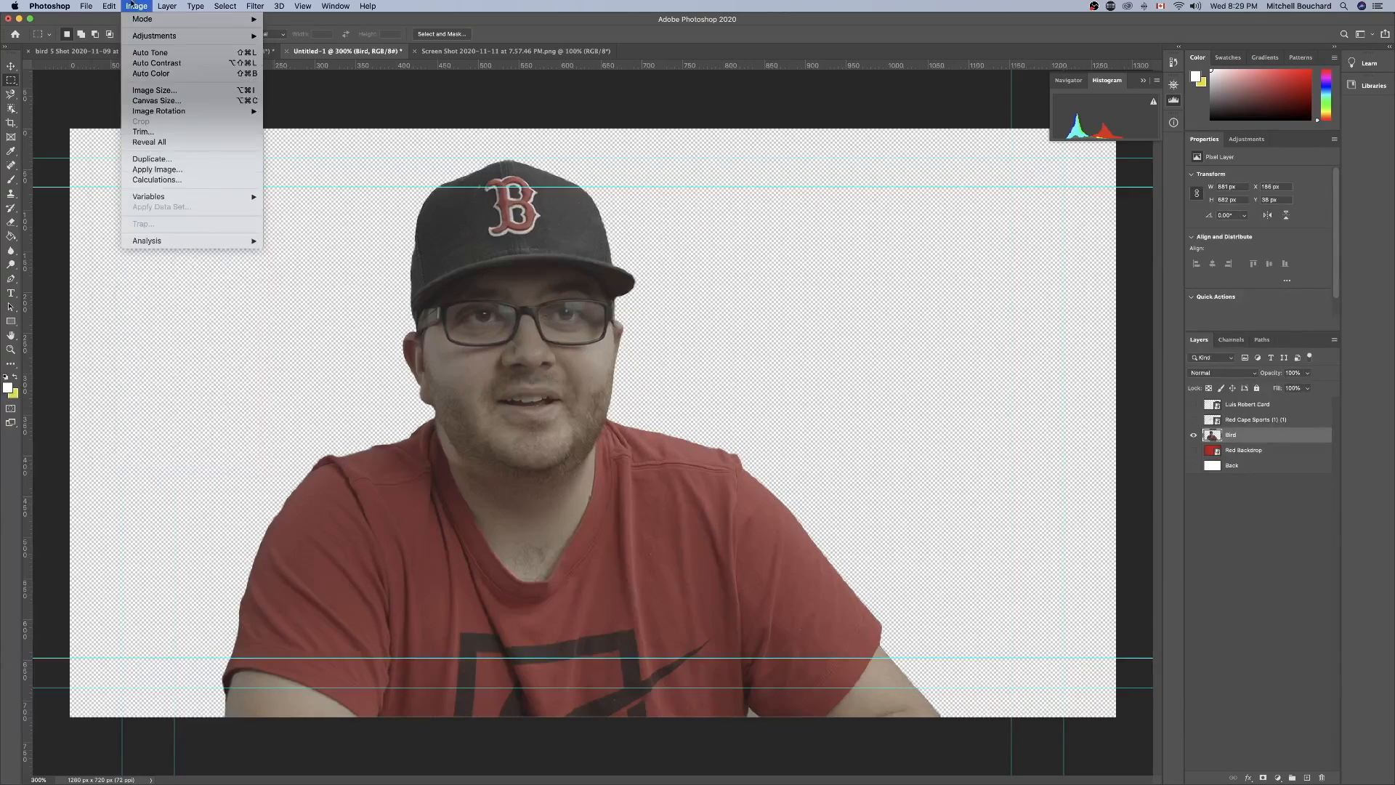
mouse_move(232, 36)
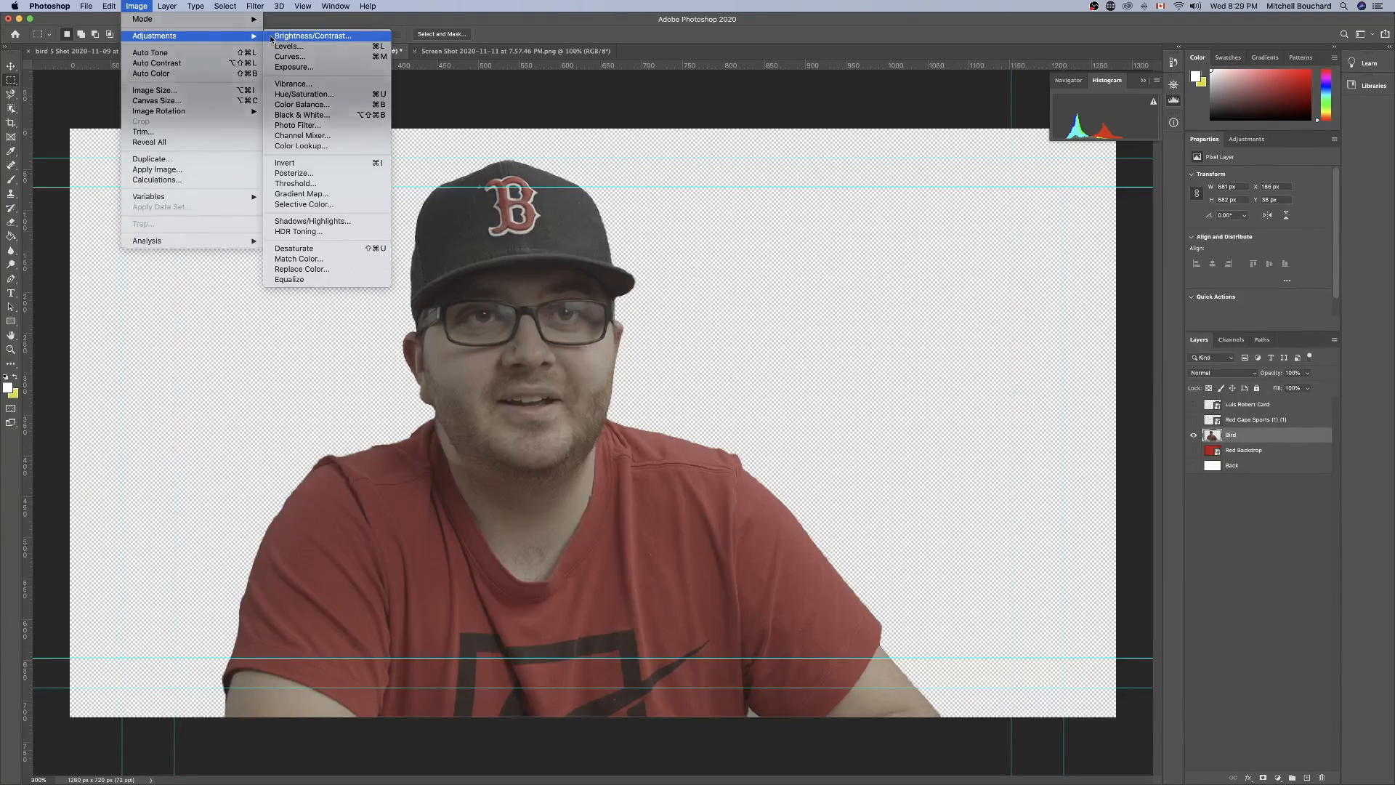
click(305, 36)
mouse_move(856, 298)
mouse_down()
mouse_move(875, 301)
mouse_move(785, 300)
mouse_move(844, 300)
mouse_up()
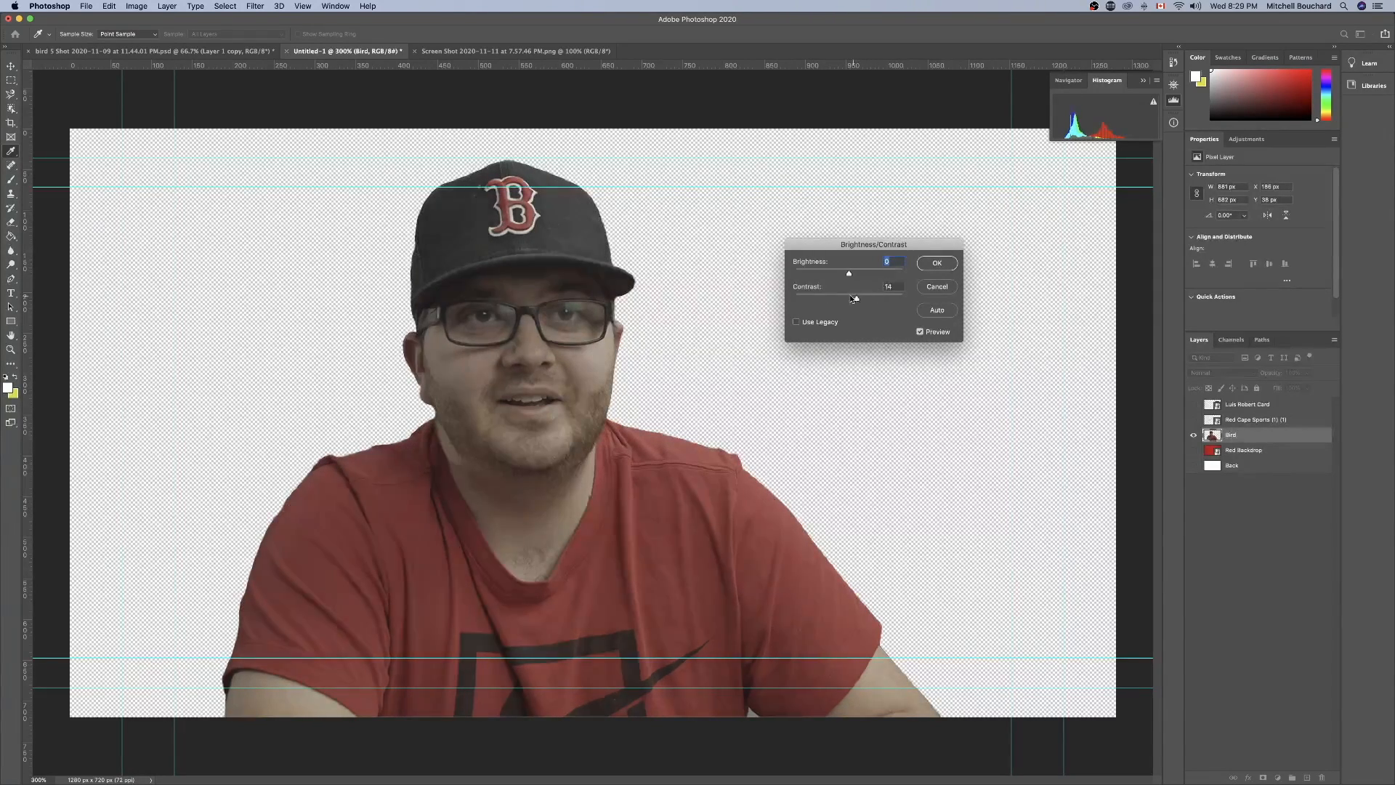
drag(867, 295, 868, 295)
mouse_move(851, 275)
mouse_down()
mouse_move(875, 275)
mouse_move(833, 276)
mouse_move(913, 279)
mouse_move(797, 273)
mouse_move(862, 274)
mouse_up()
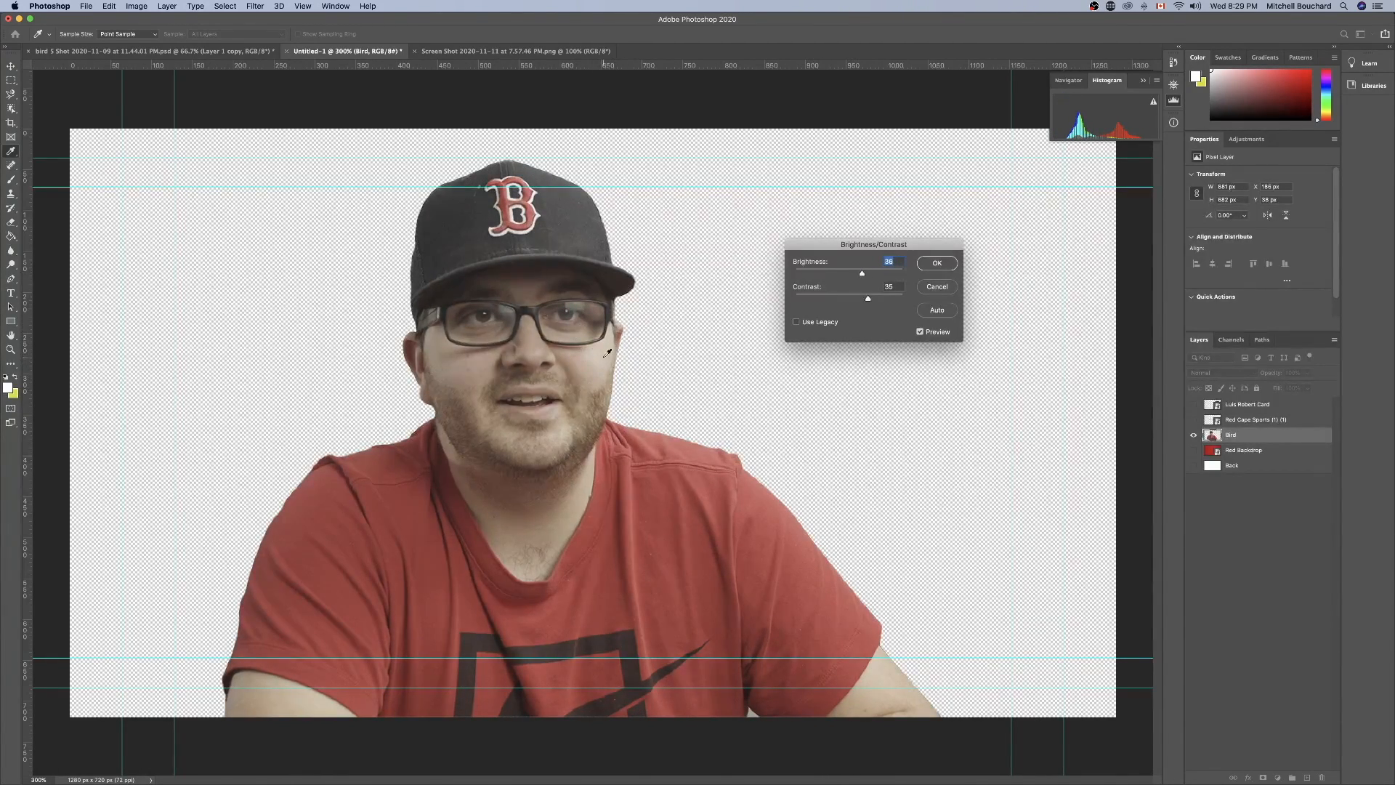
Refine the Bird layer's adjustment to brightness 24 and contrast 37 and apply it.
scroll(606, 353, up, 3)
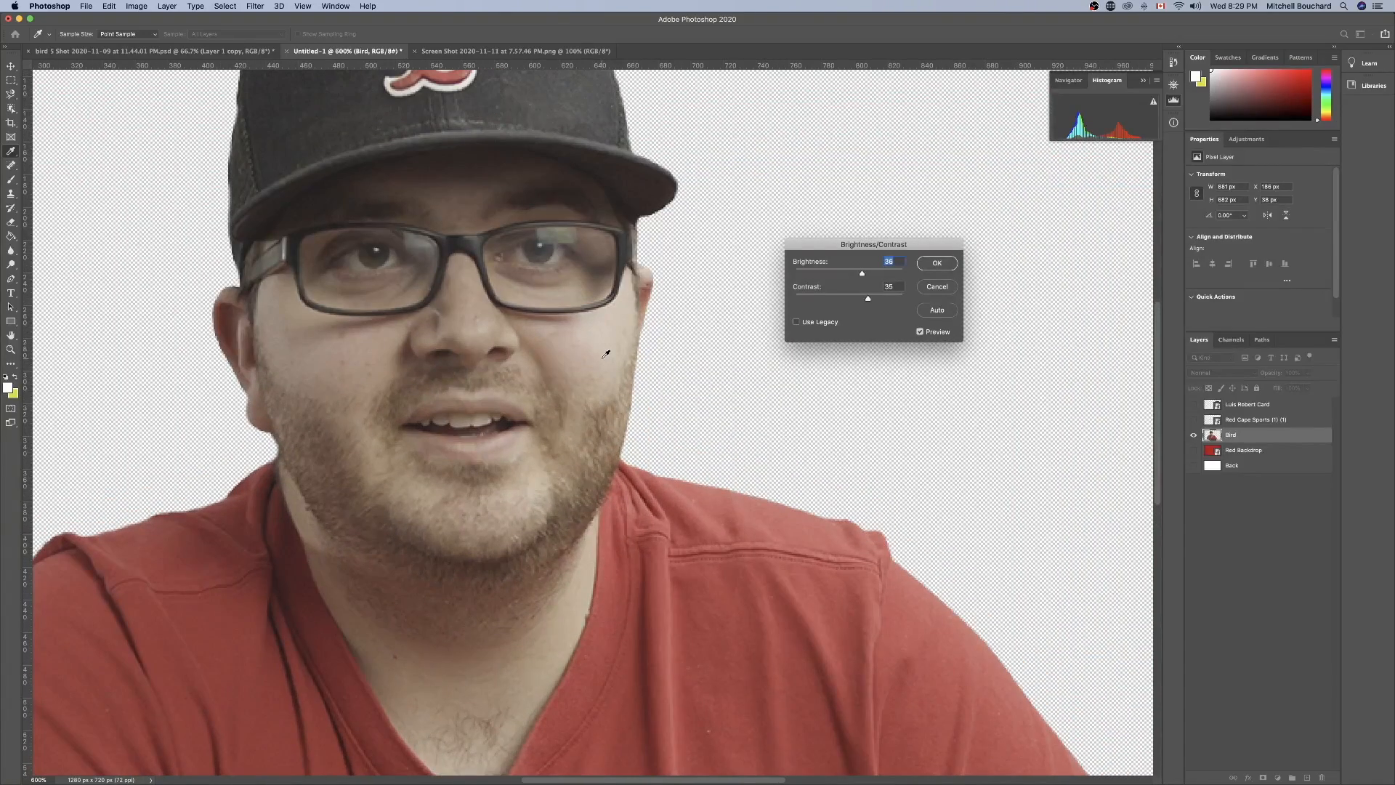
click(307, 215)
mouse_move(862, 276)
mouse_down()
mouse_move(816, 274)
mouse_move(889, 277)
mouse_move(854, 277)
mouse_up()
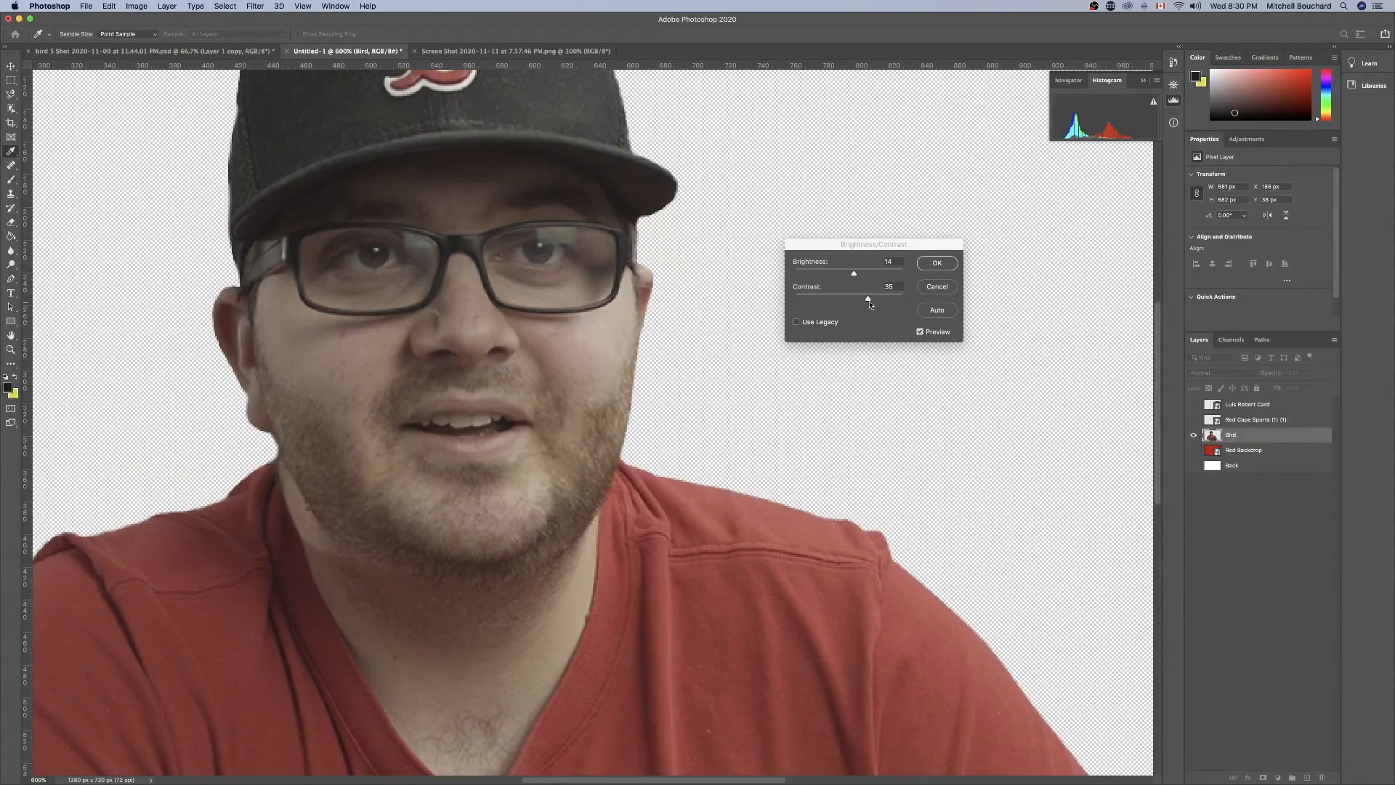
drag(854, 274, 866, 300)
key(super+minus)
key(super+minus)
key(super+minus)
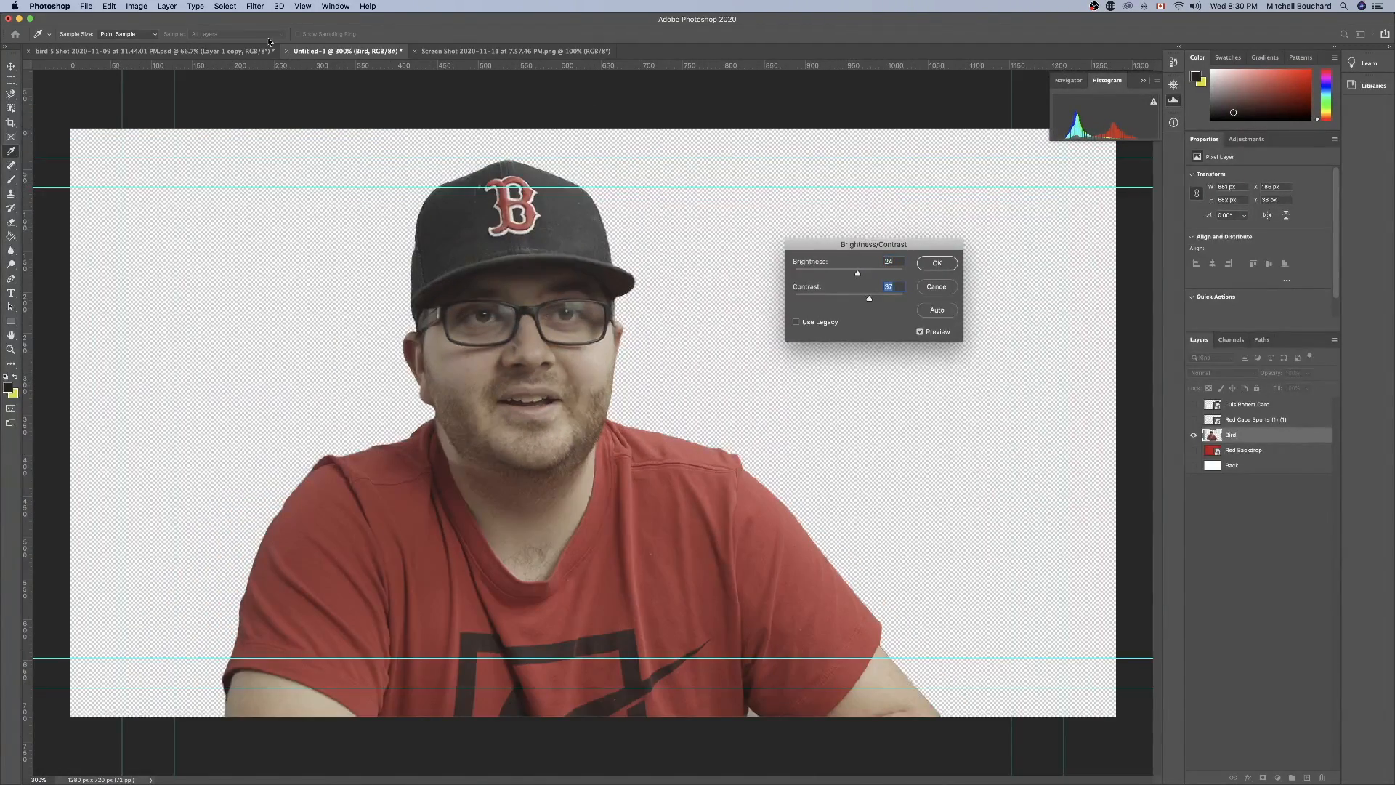
click(137, 6)
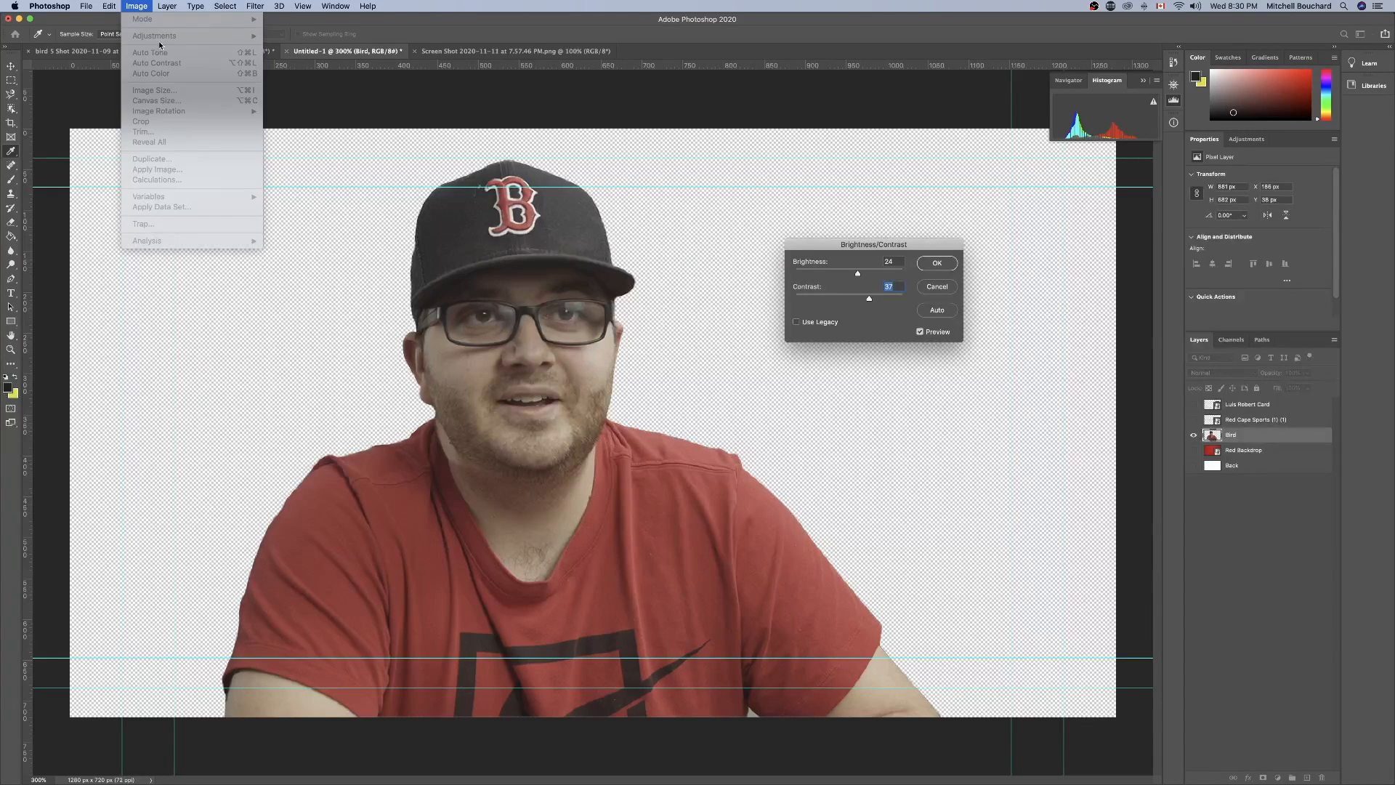
click(946, 265)
click(941, 263)
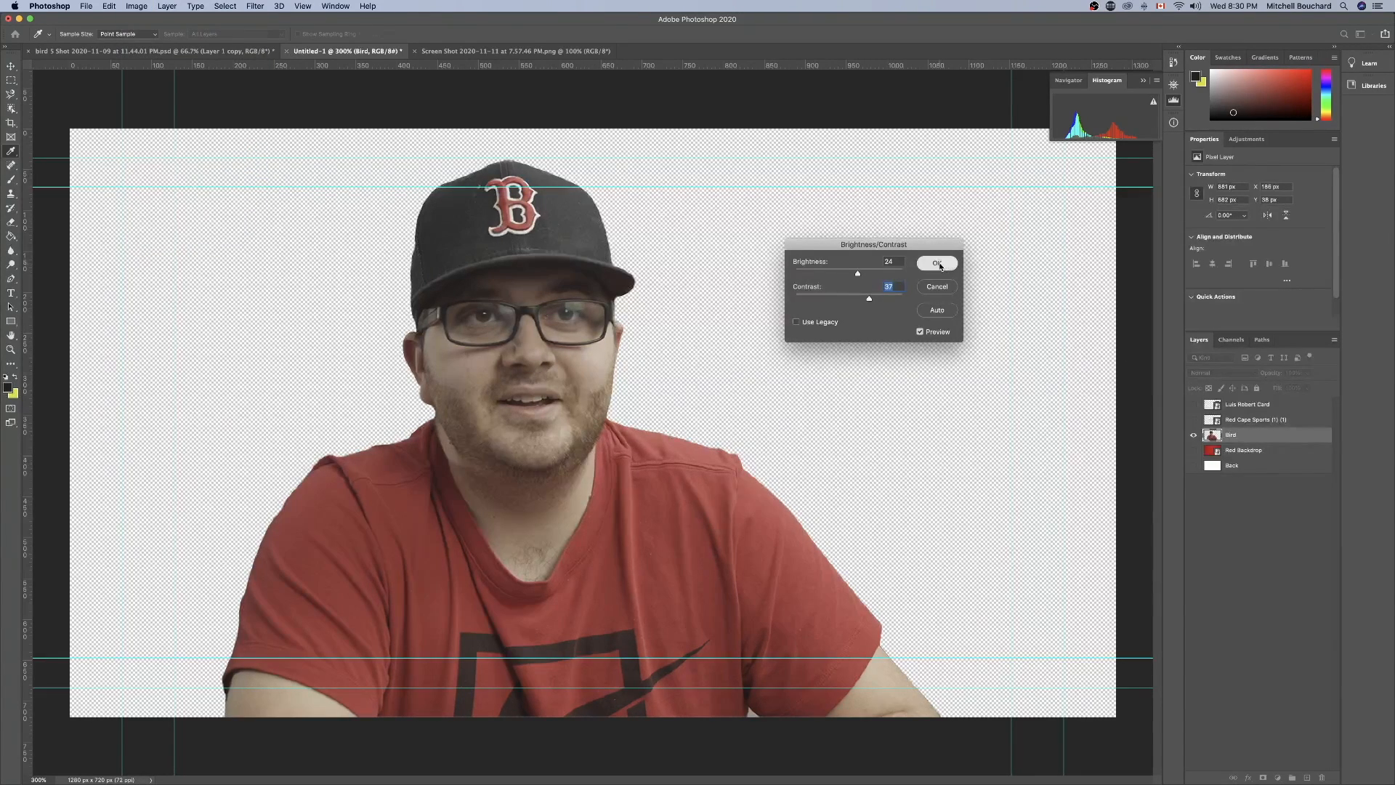
Apply a Hue/Saturation adjustment to the Bird layer with hue about -3 and saturation about +41.
key(m)
click(139, 6)
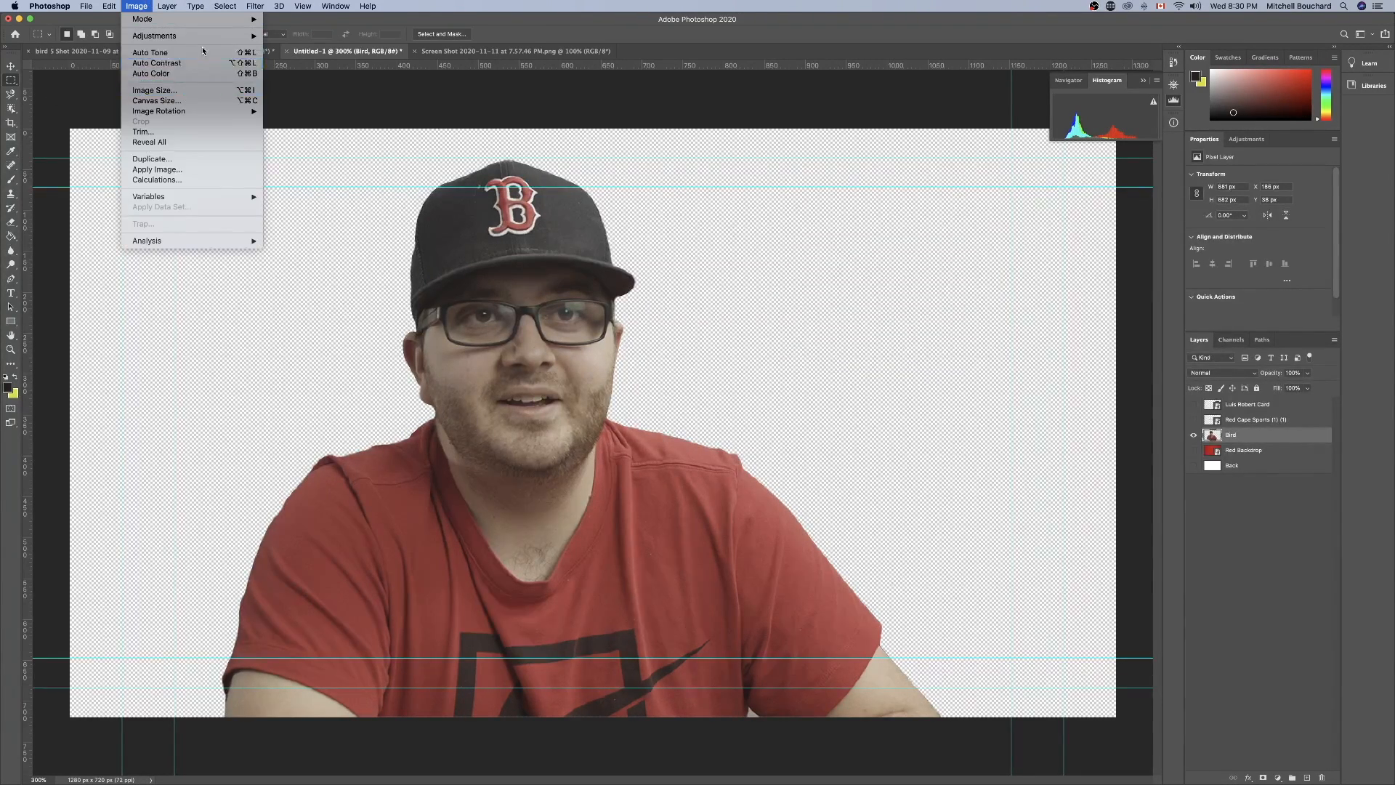
mouse_move(215, 37)
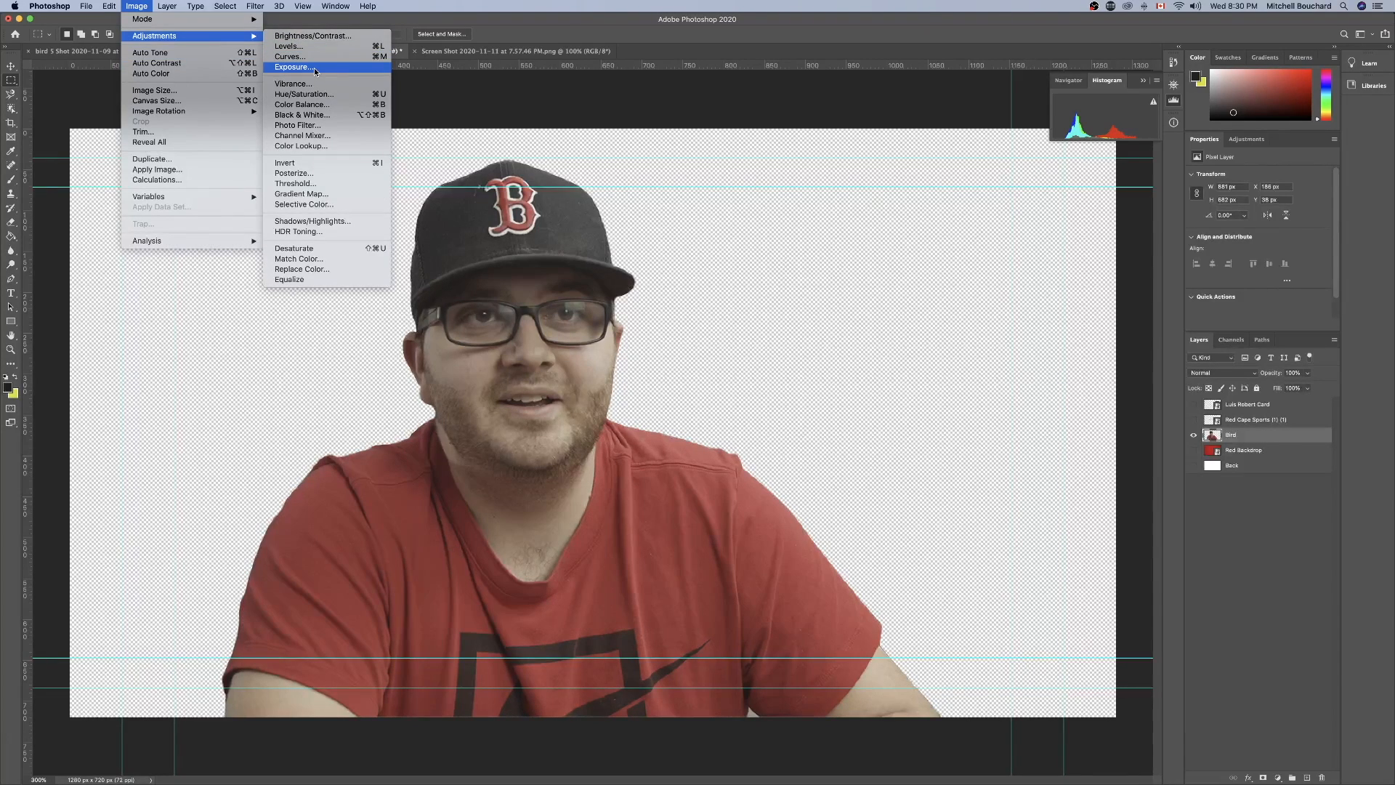
click(318, 94)
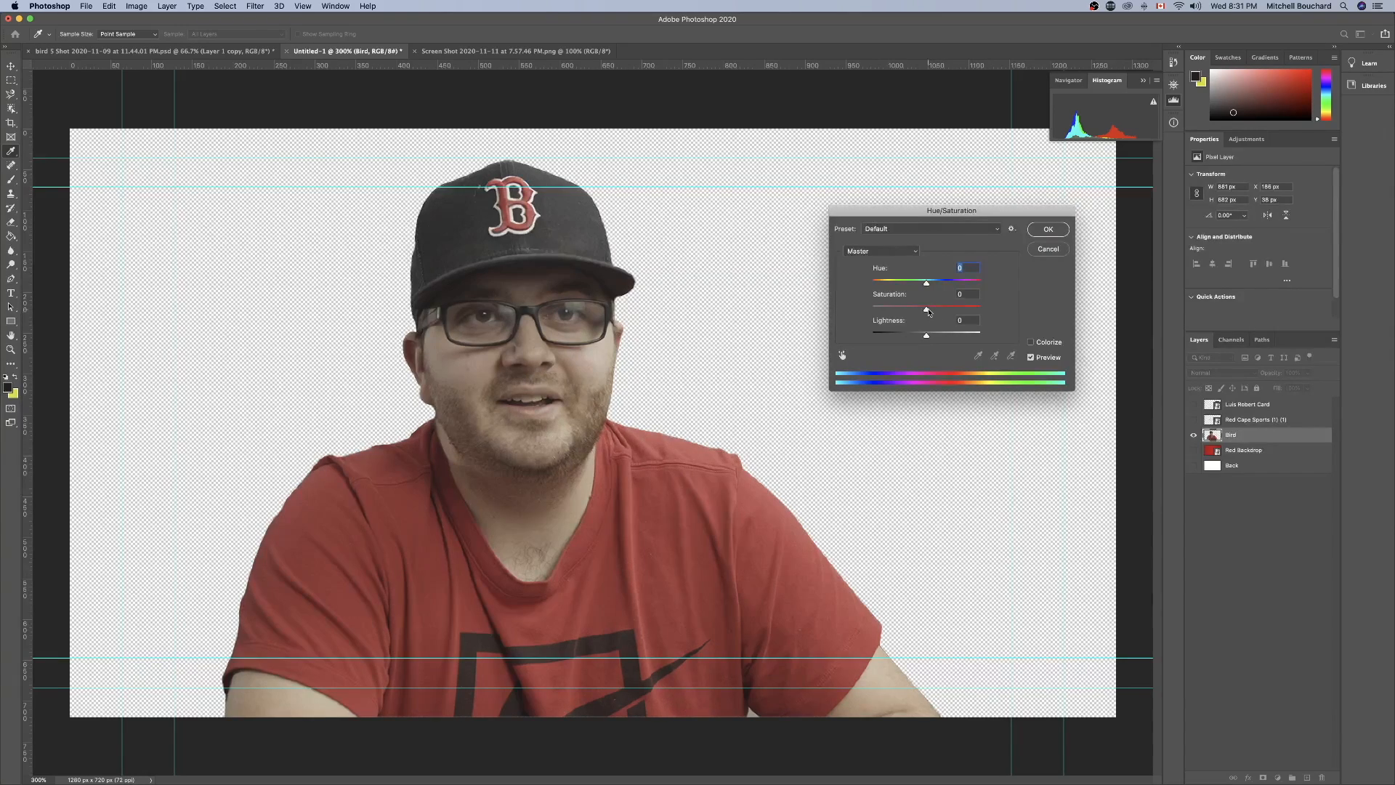
mouse_move(927, 310)
mouse_down()
mouse_move(952, 312)
mouse_move(925, 285)
mouse_up()
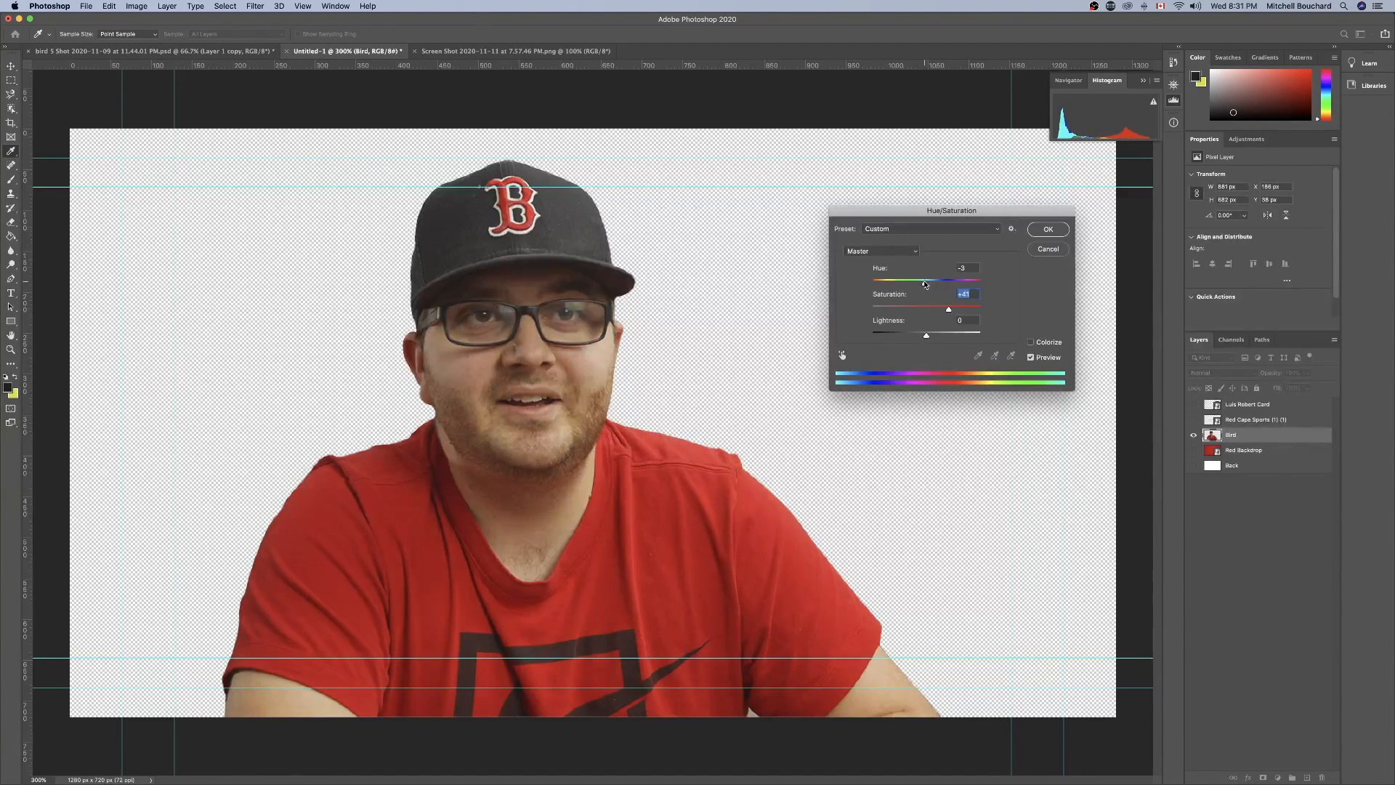
click(925, 284)
drag(927, 336, 927, 336)
click(1046, 229)
Fine-tune the saturated portrait with a second Brightness/Contrast adjustment and apply it.
click(136, 5)
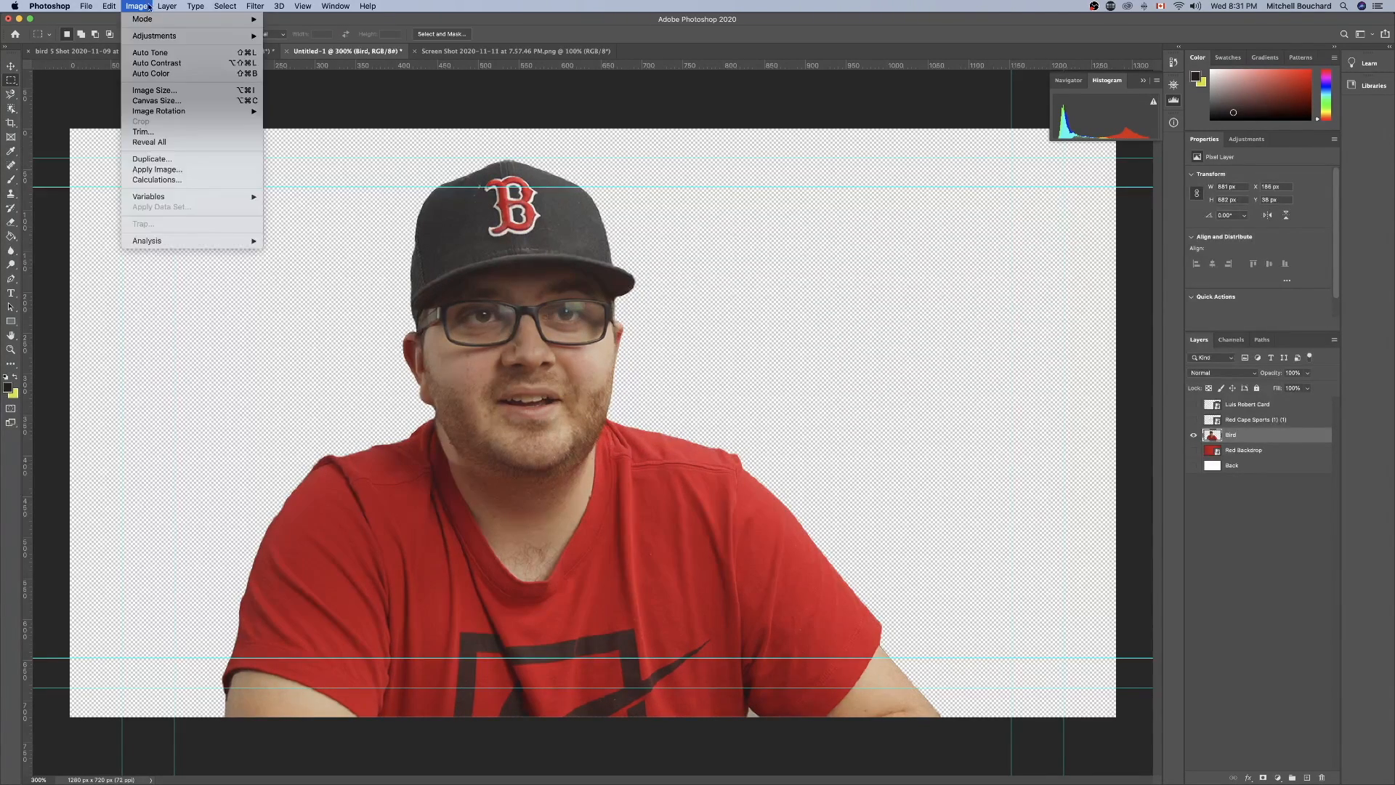
mouse_move(236, 41)
click(313, 36)
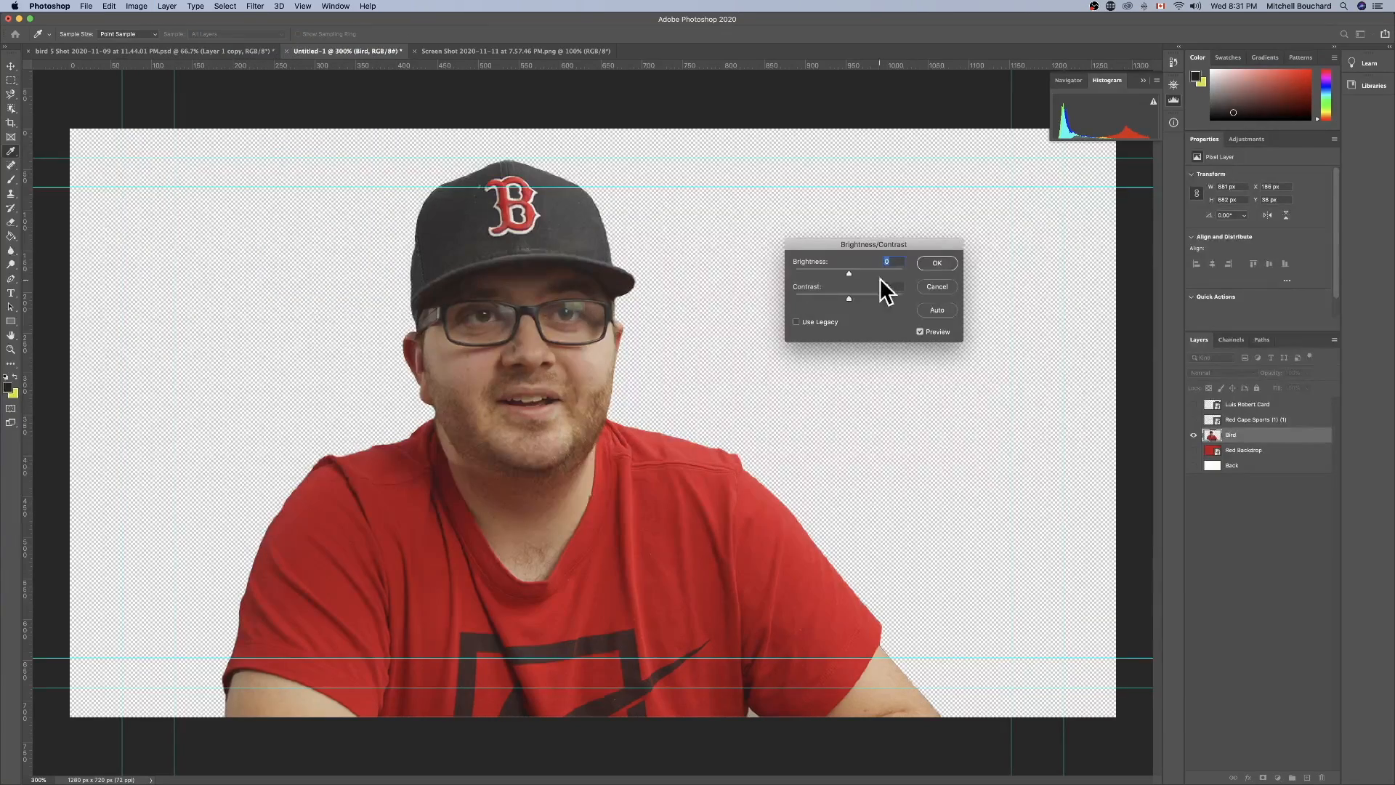
drag(847, 273, 844, 302)
click(933, 264)
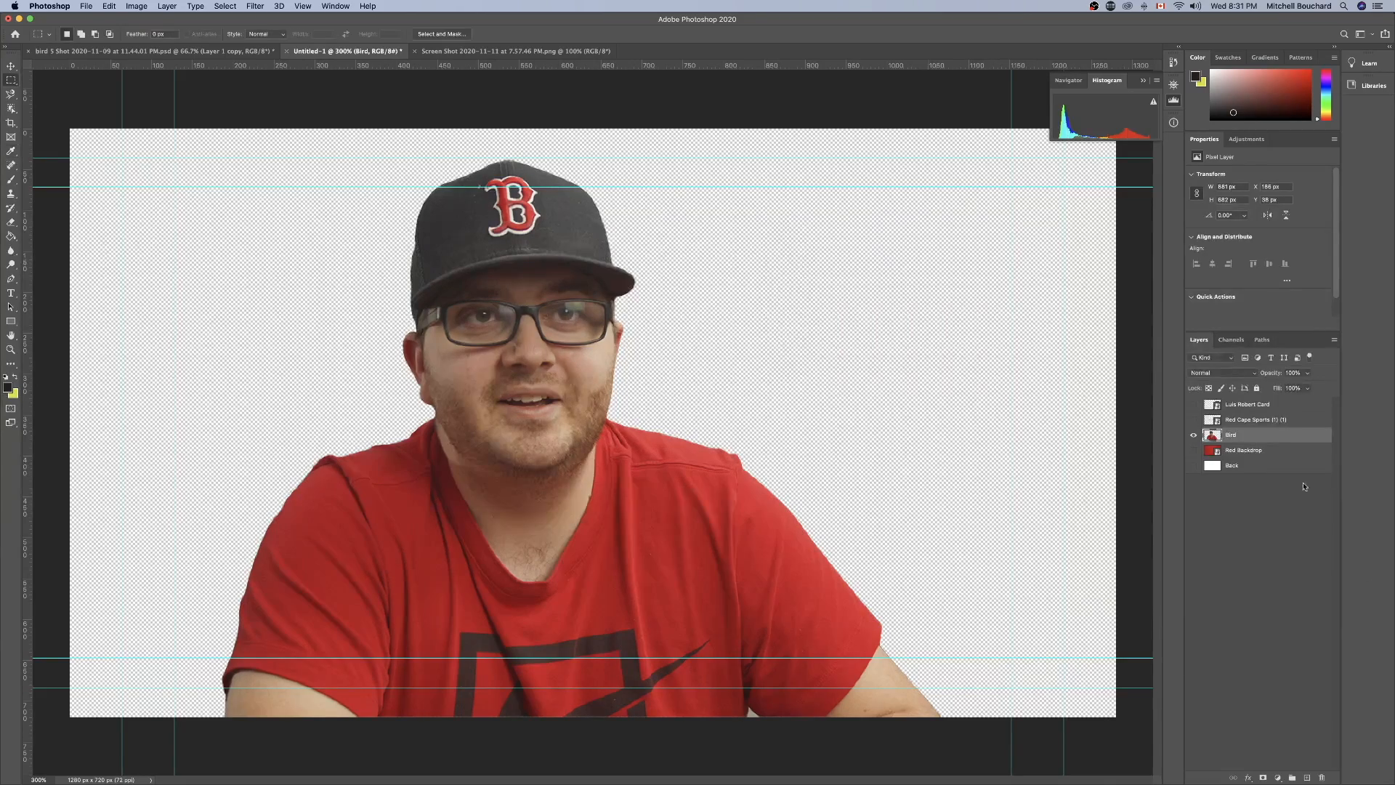
Compare the colour-corrected cutout with the original portrait screenshot, examining the face and skin tones up close in both documents.
click(486, 52)
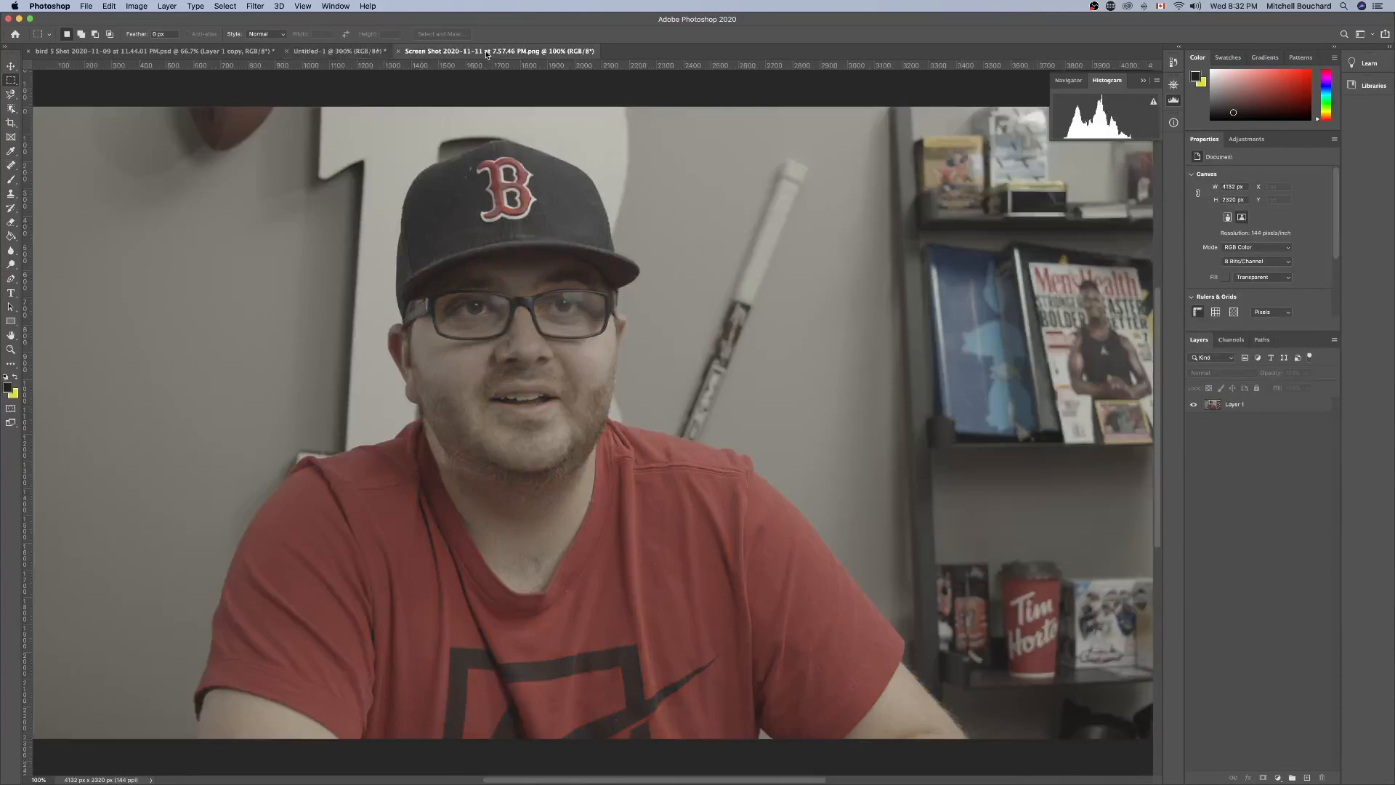
click(344, 51)
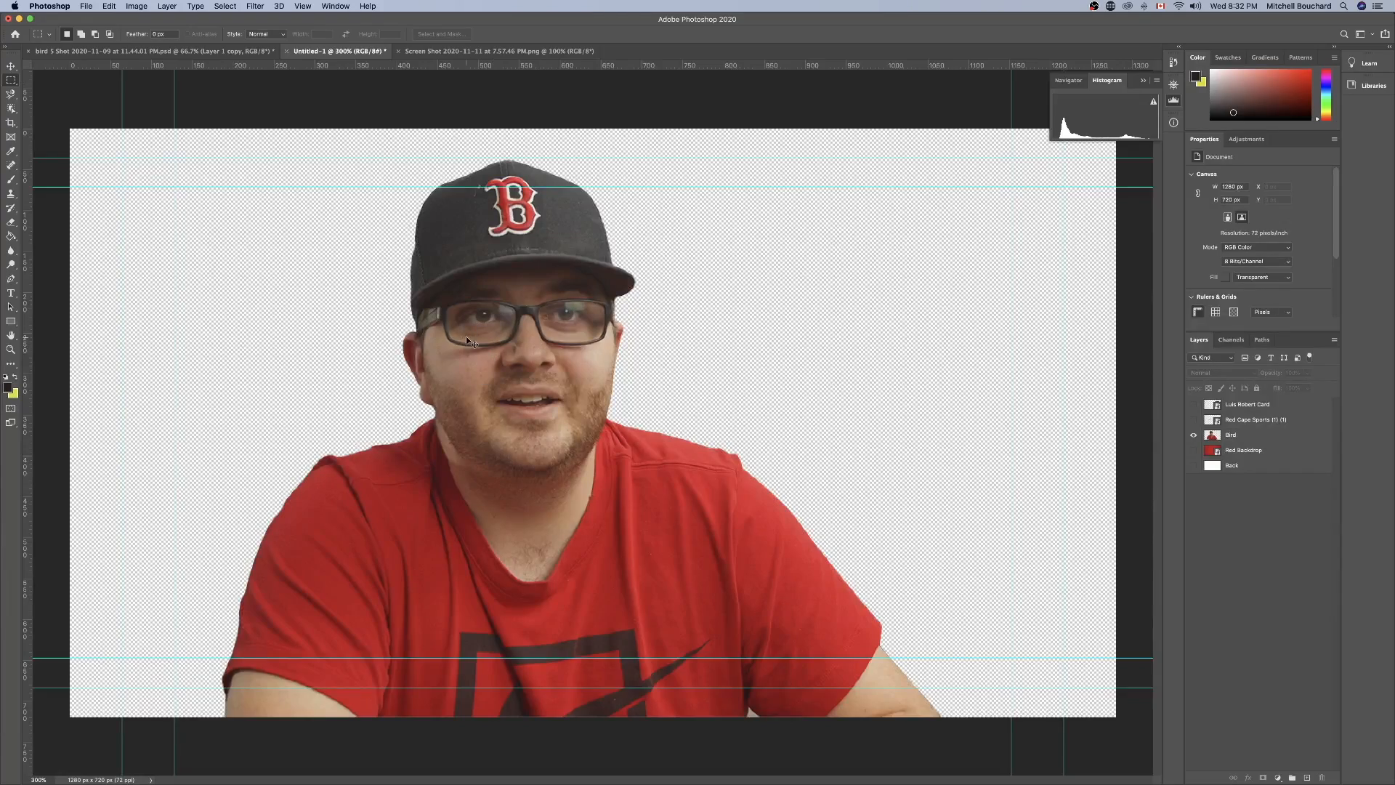
key(super+equal)
key(super+equal)
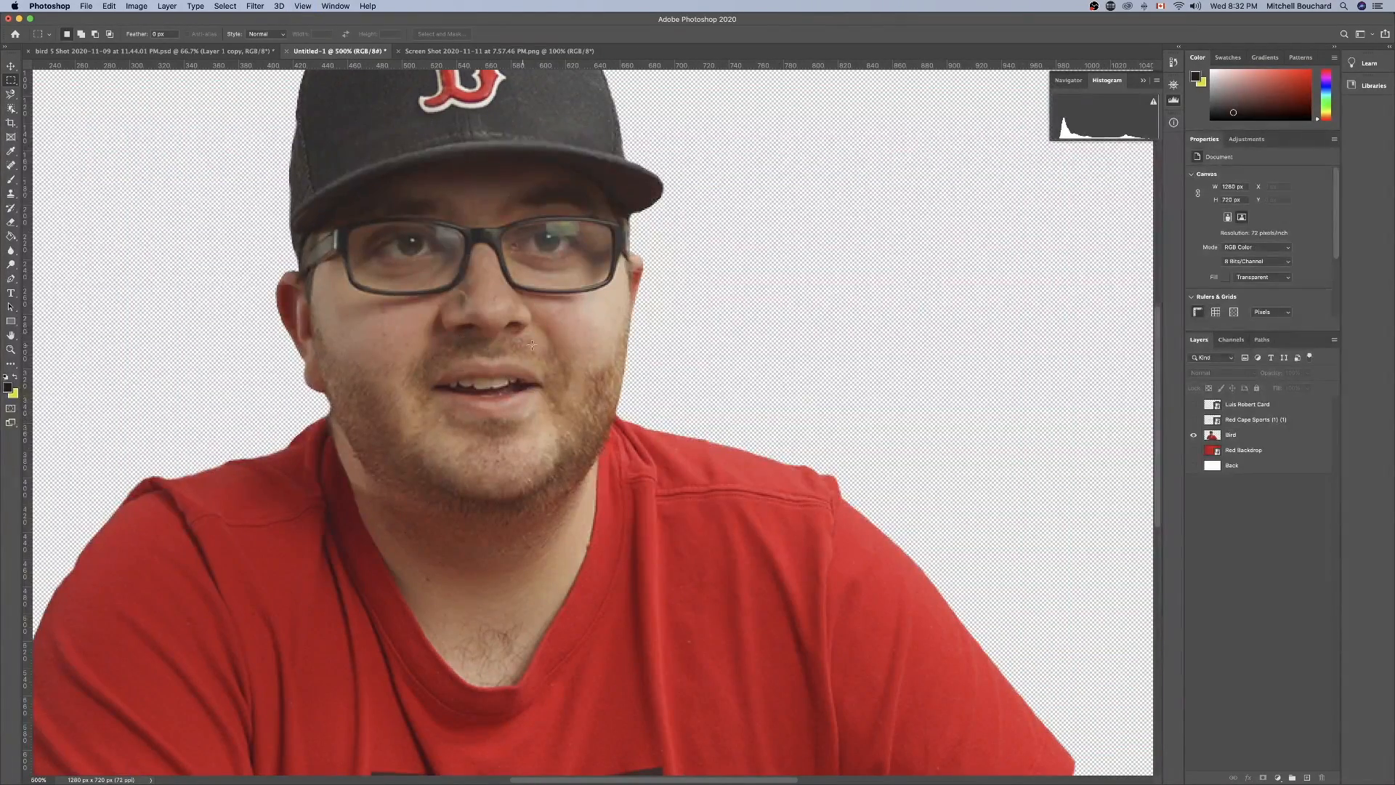
click(482, 52)
key(super+equal)
key(super+equal)
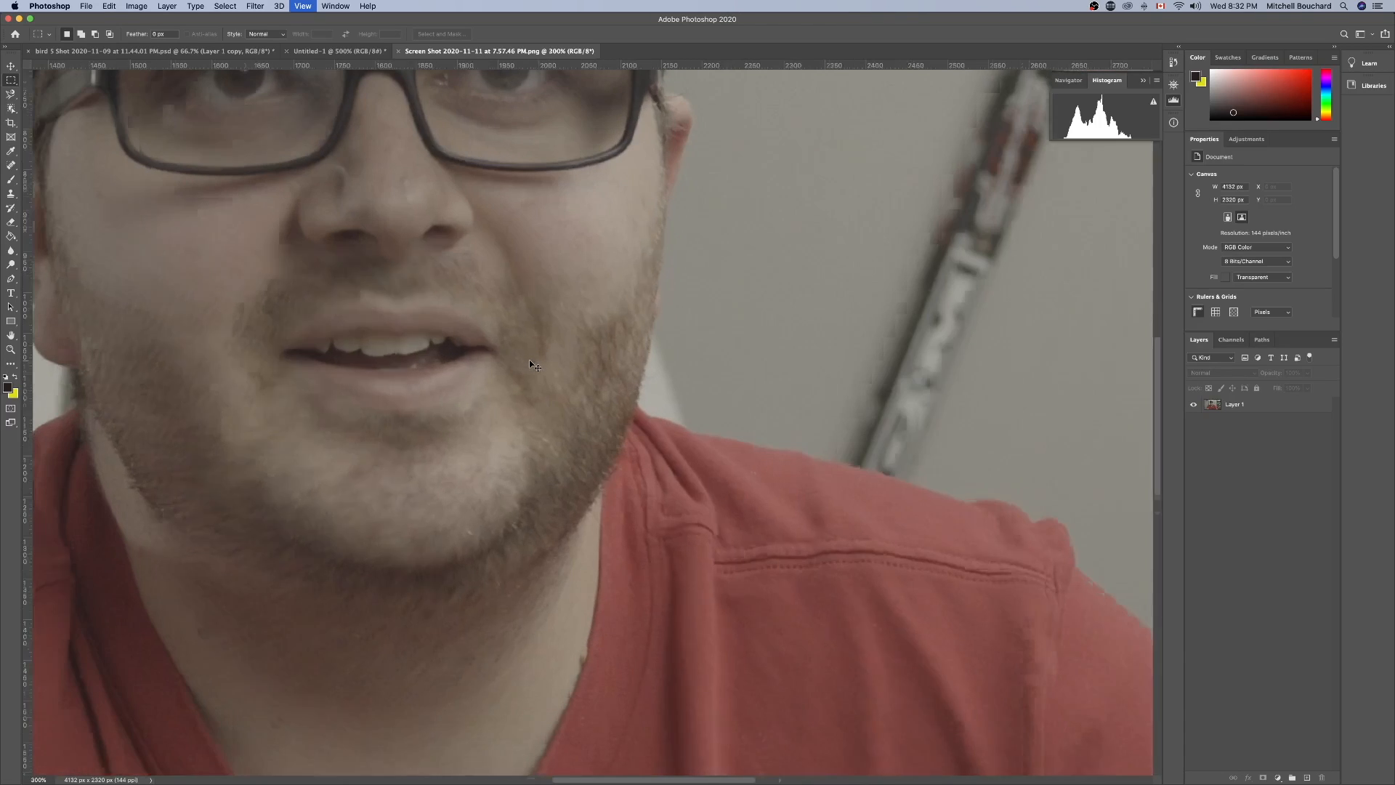
click(355, 53)
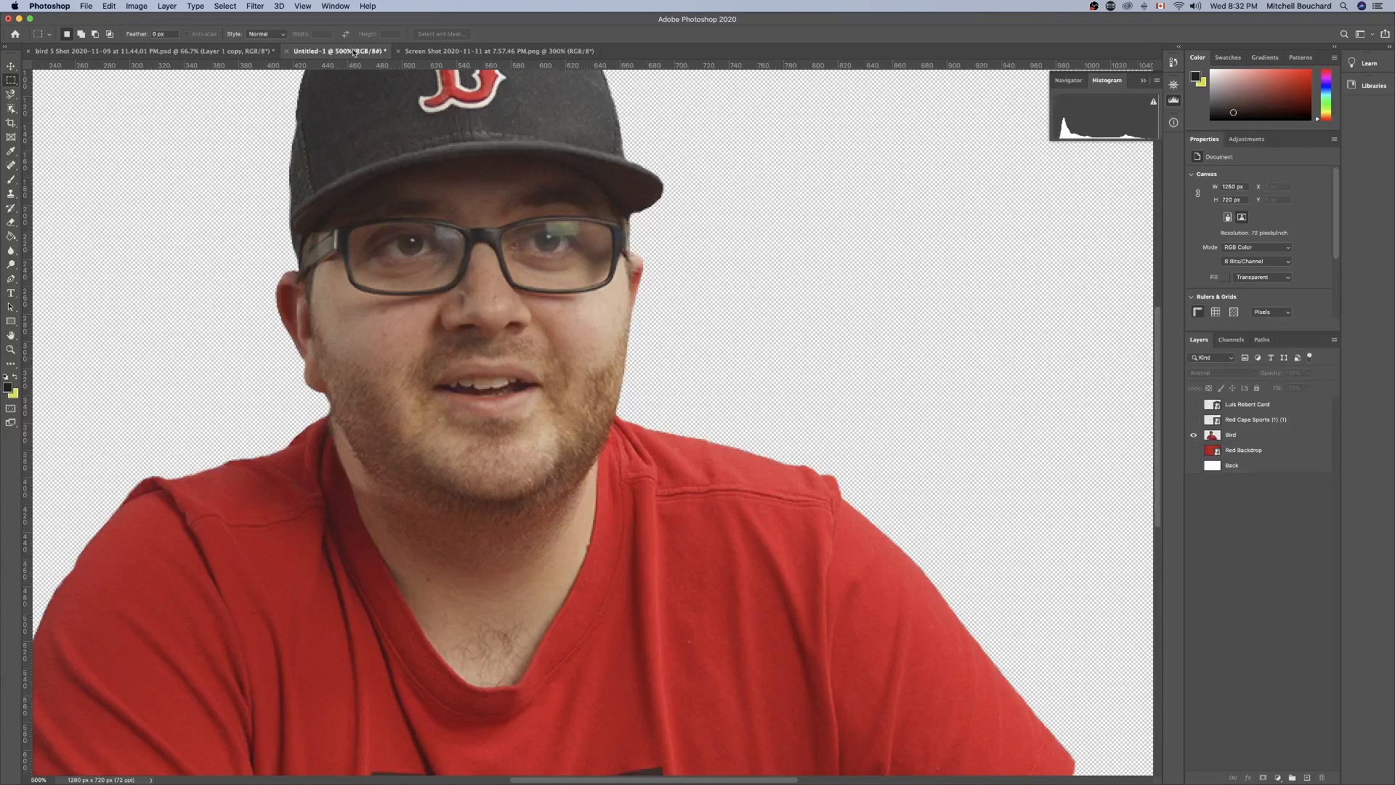
key(super+minus)
key(super+minus)
key(super+minus)
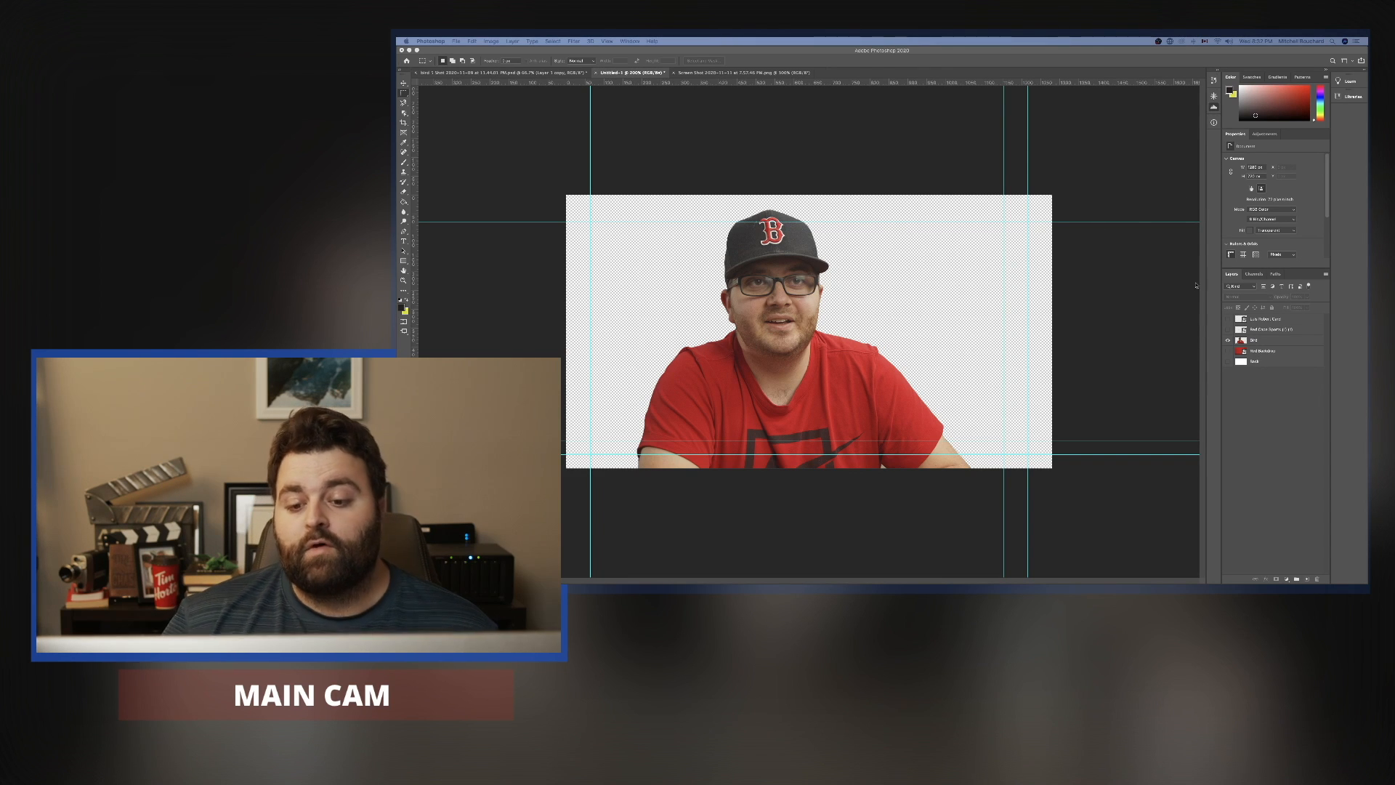
Show the Red Backdrop layer behind the Bird cutout and check the portrait against it.
click(1277, 344)
key(super+equal)
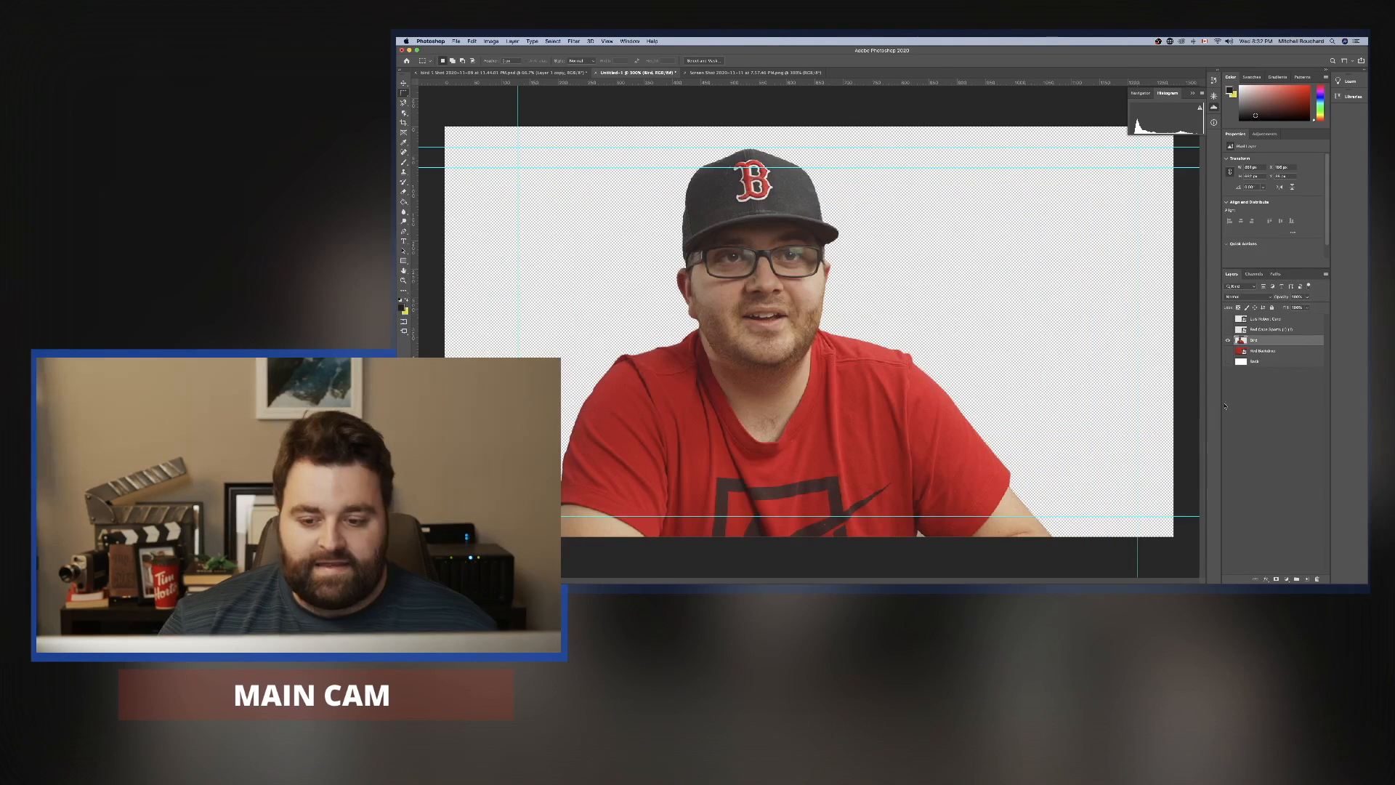
click(1228, 351)
click(1228, 340)
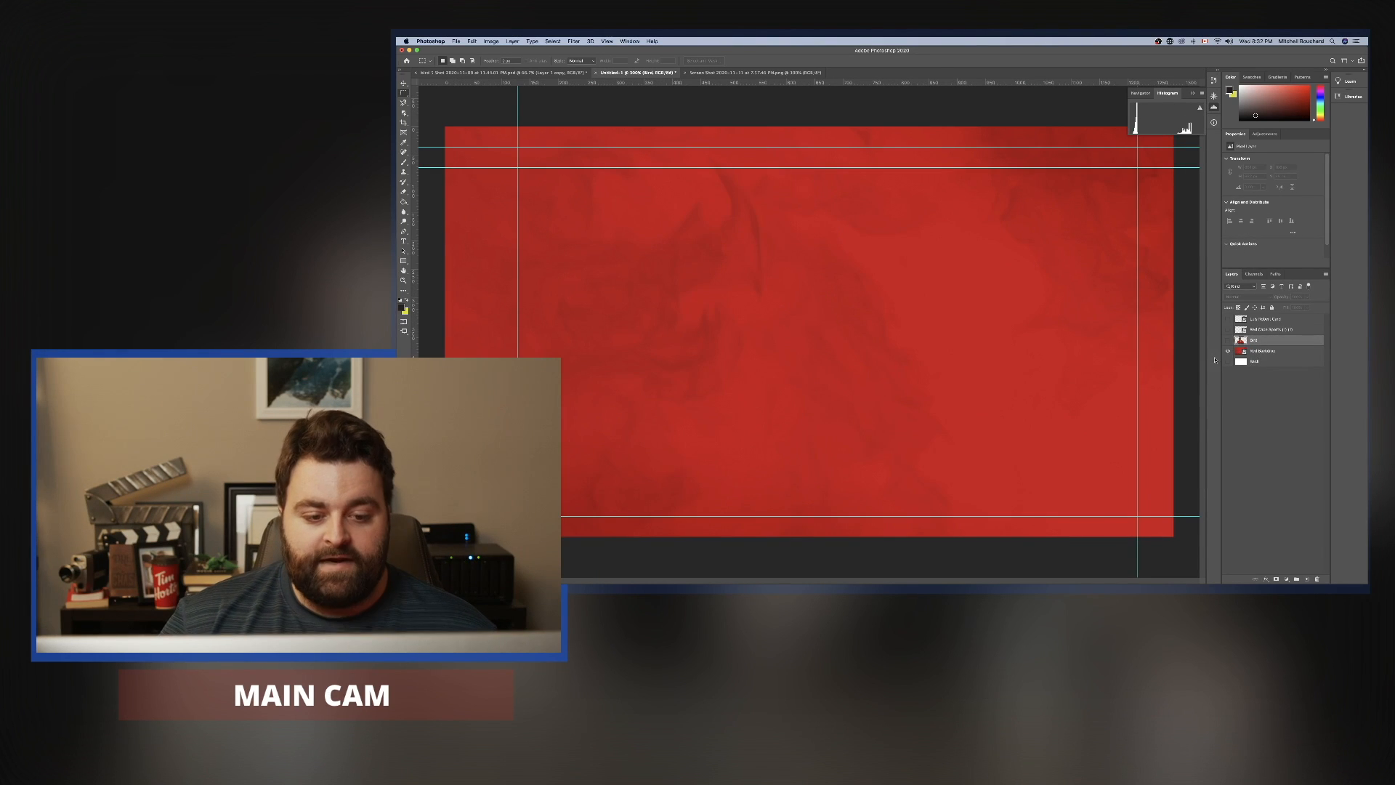
click(1228, 340)
key(super+minus)
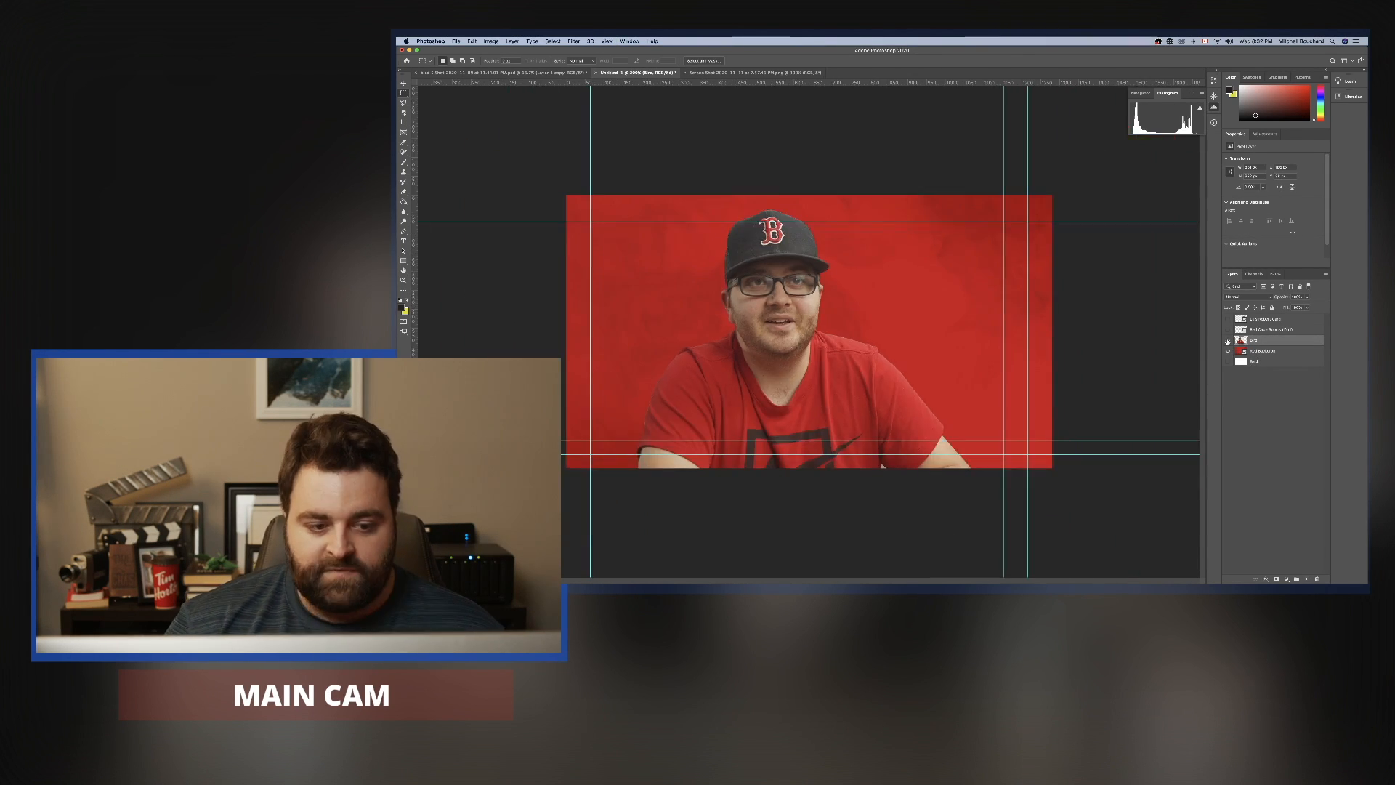
click(1274, 411)
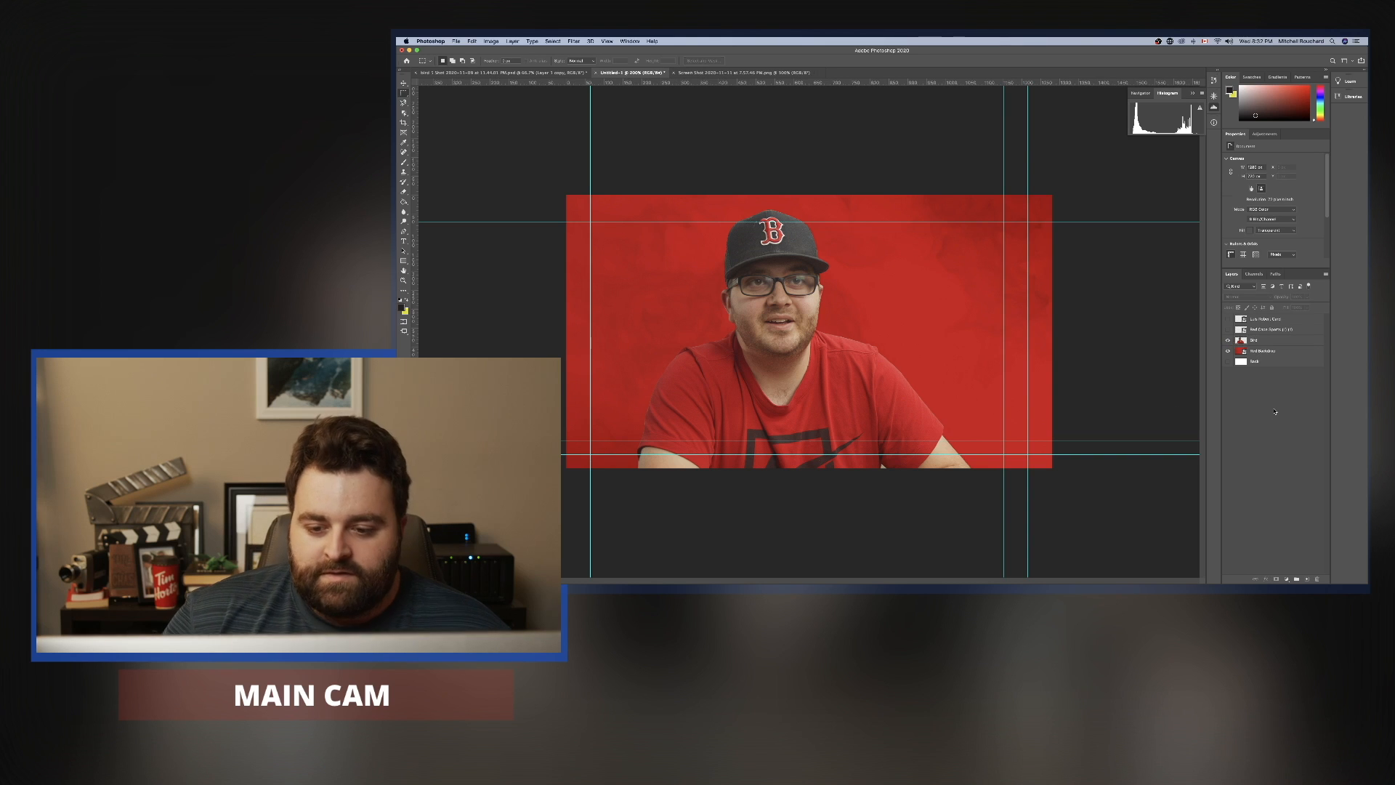
key(super+equal)
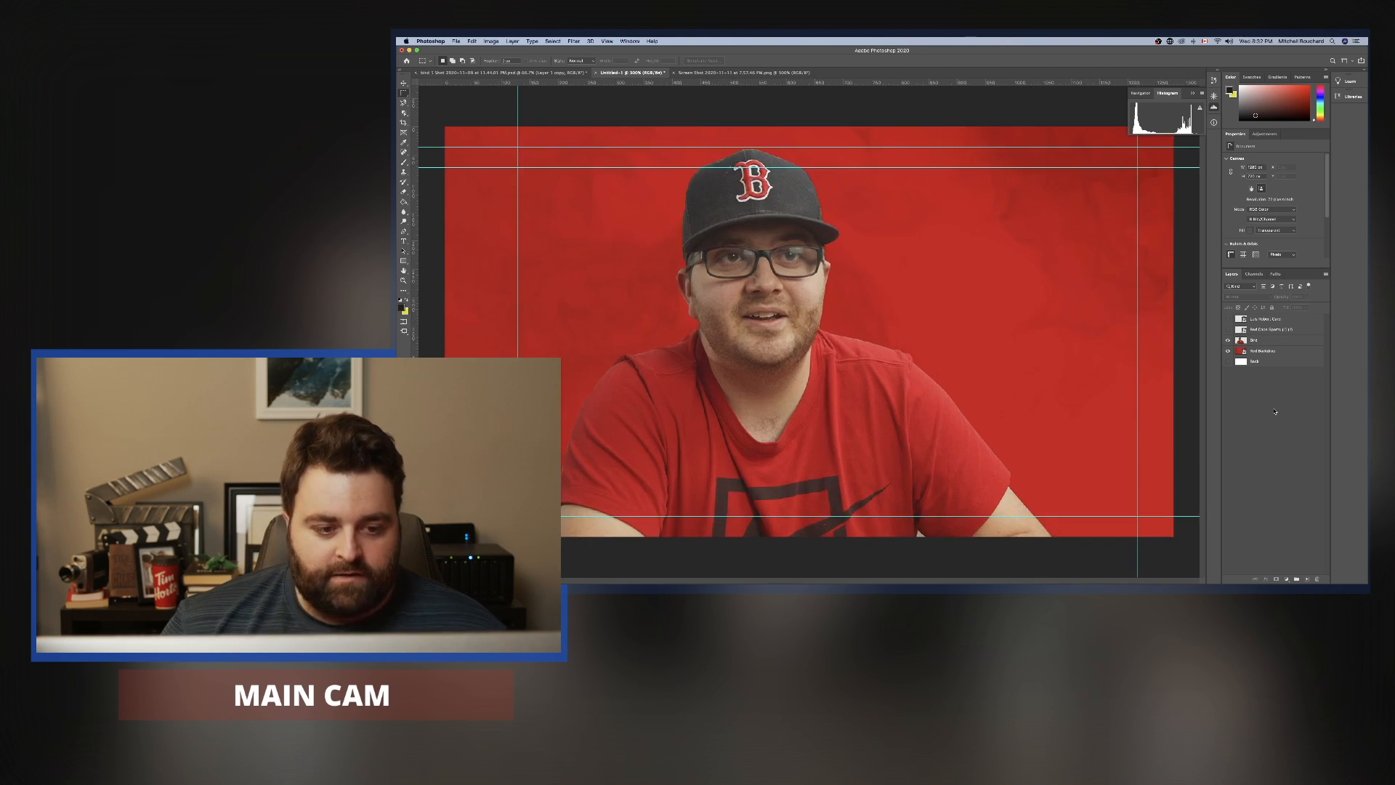
Duplicate the Bird layer, keeping the default name Bird copy.
click(1269, 341)
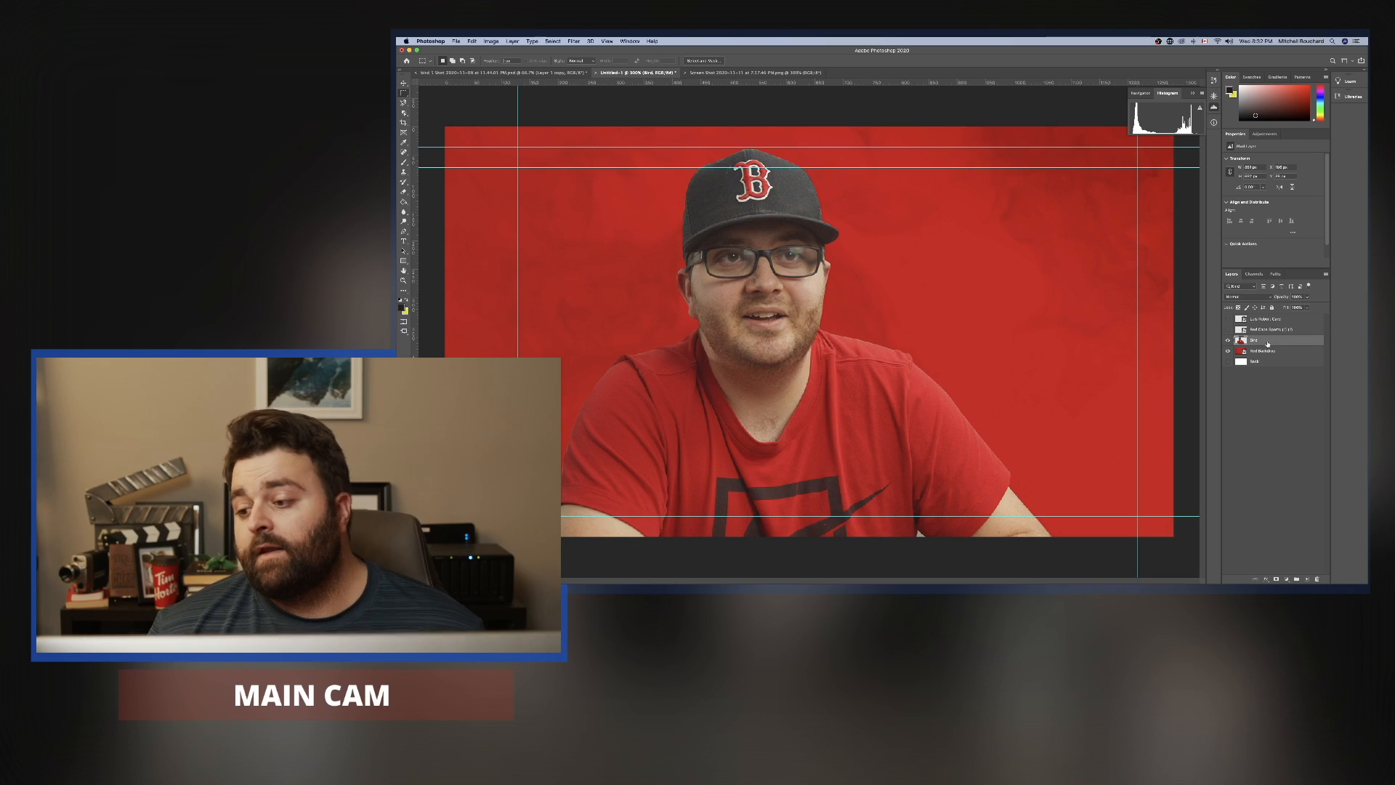
right_click(1282, 344)
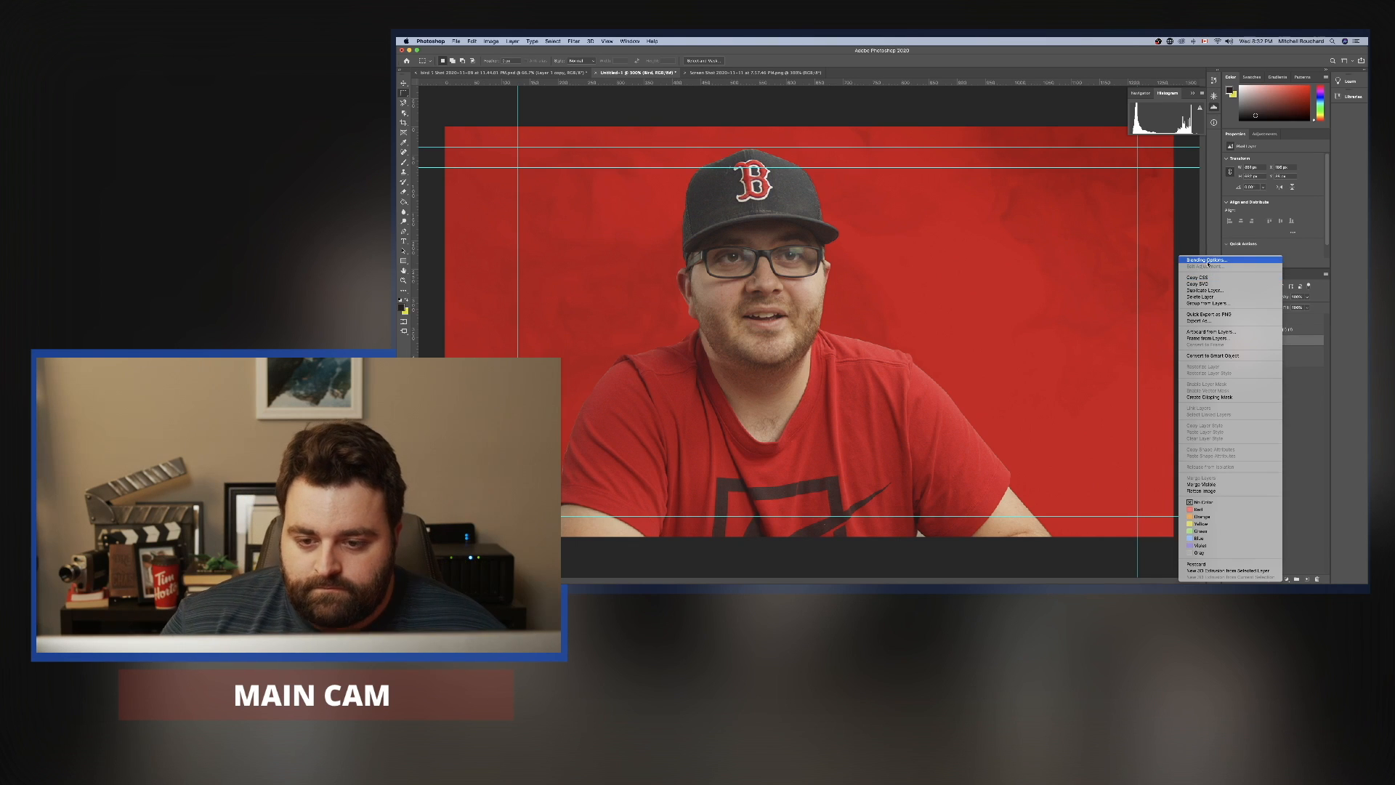
click(1216, 290)
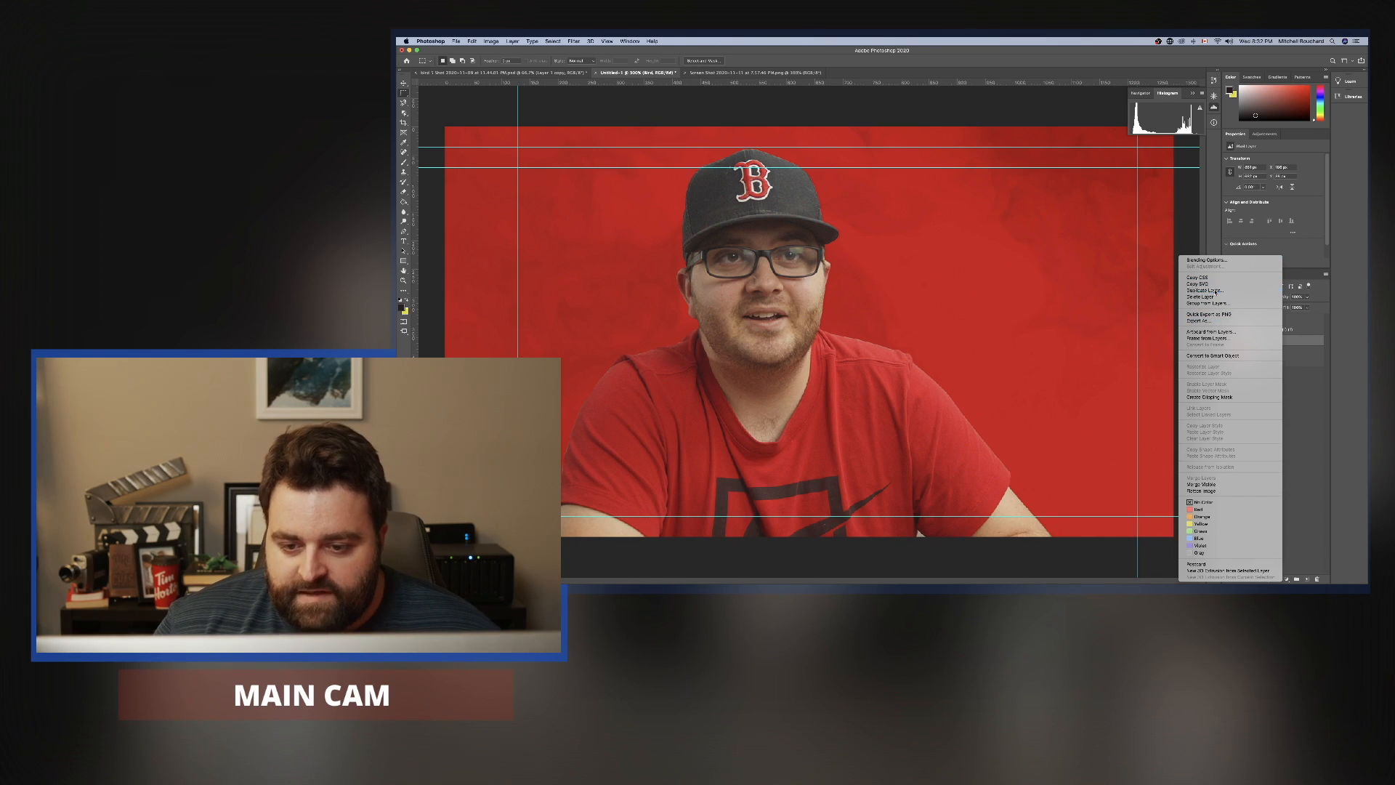
key(Return)
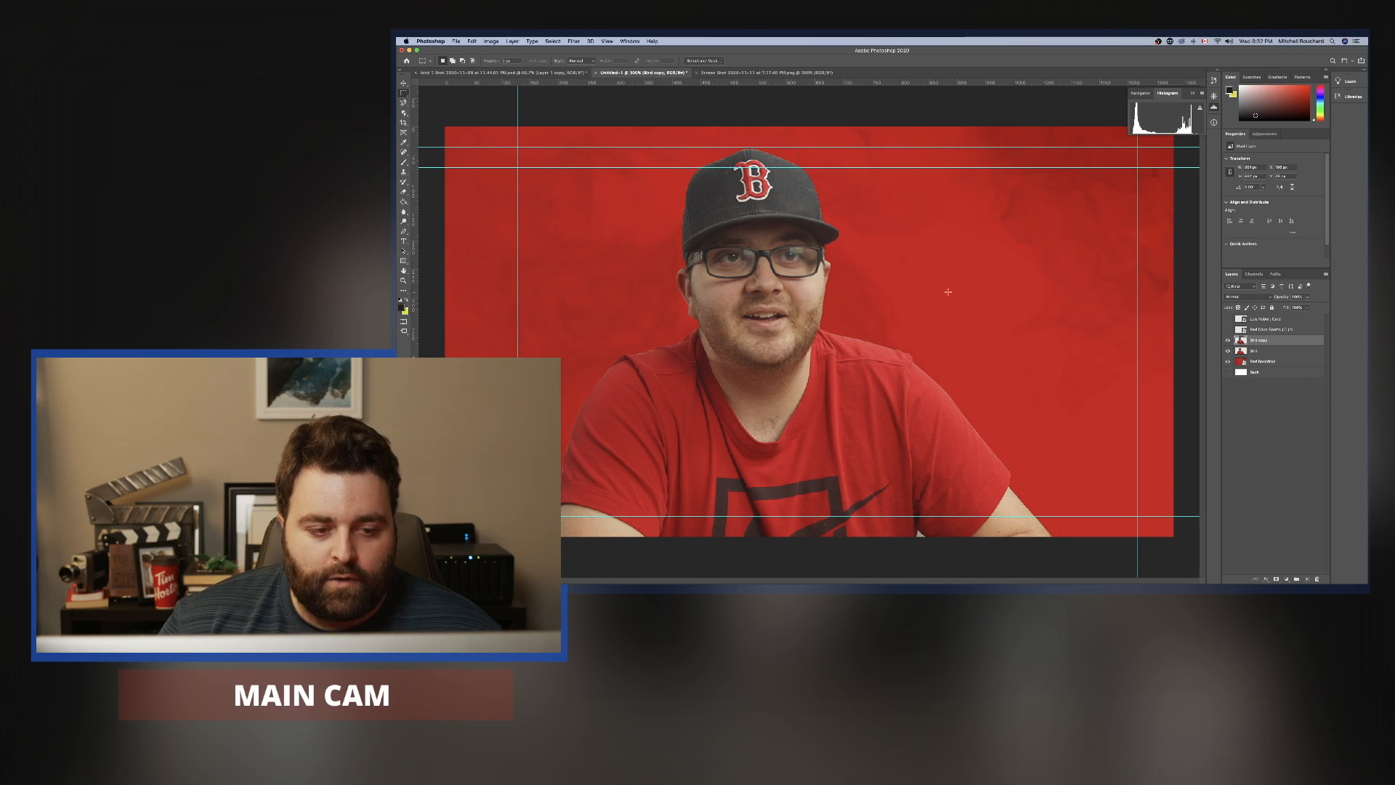
Hide the Bird copy layer and select the original Bird layer beneath it.
click(1248, 351)
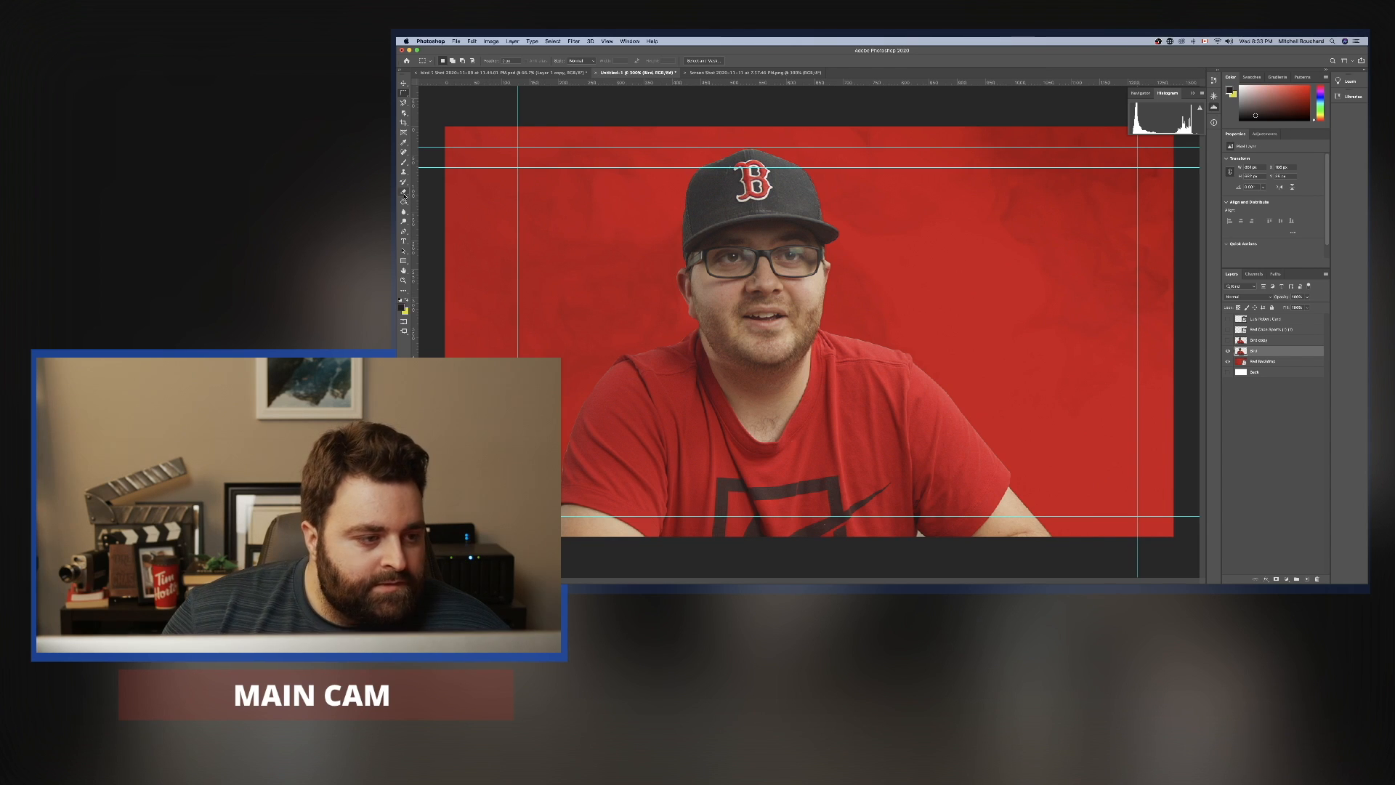
right_click(1282, 356)
click(1145, 315)
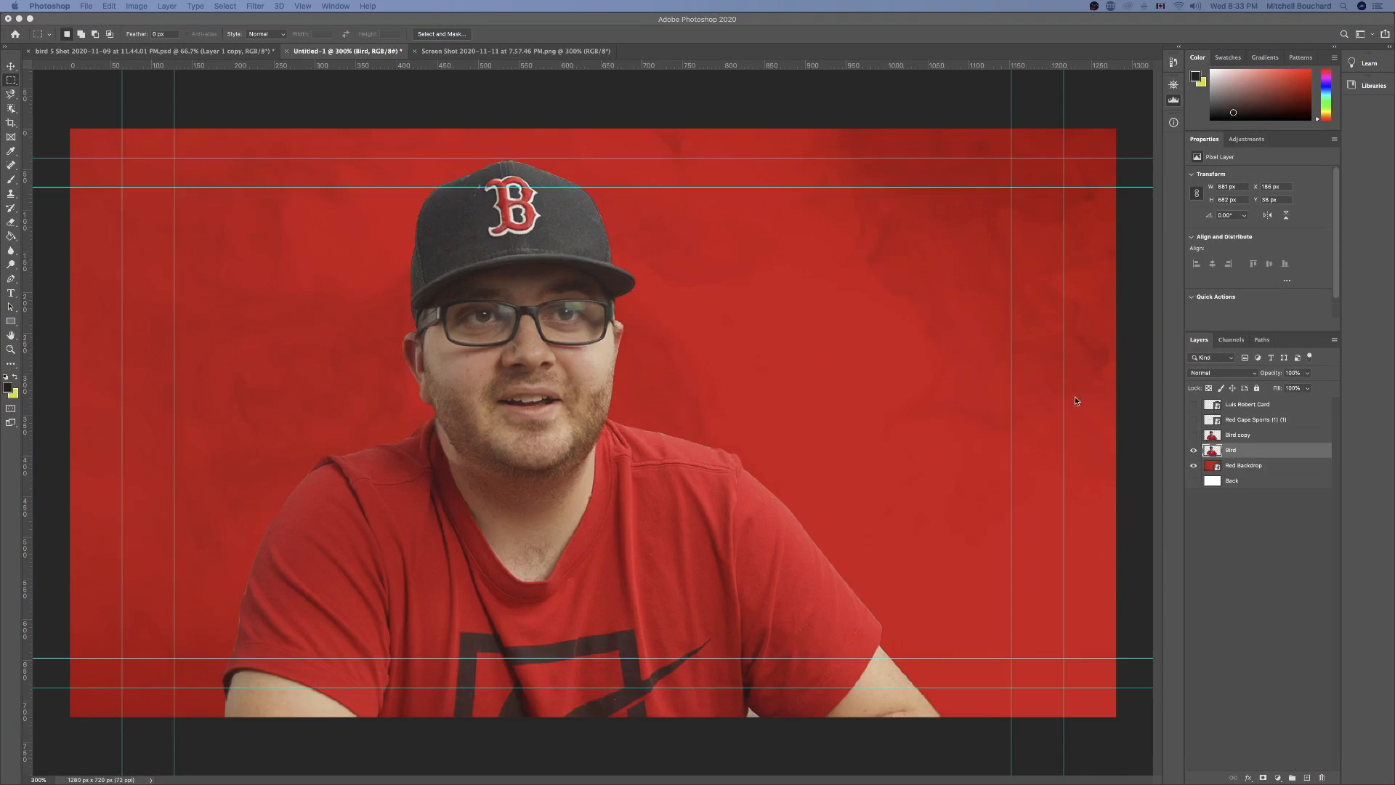
right_click(1248, 448)
click(1280, 451)
click(1269, 438)
click(1269, 439)
click(1265, 449)
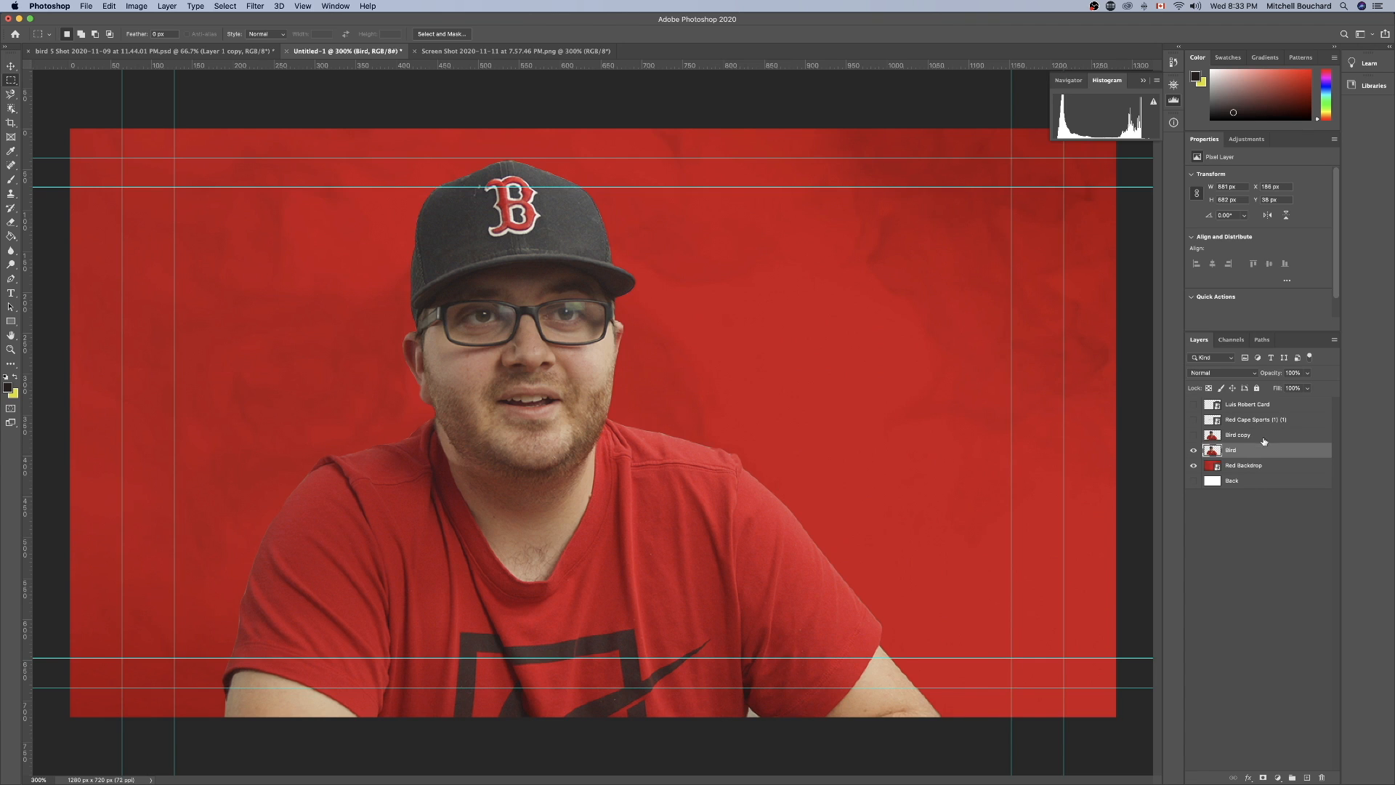
click(1264, 438)
click(1257, 452)
click(1193, 451)
click(1193, 451)
Add a Color Overlay layer style to the original Bird layer in dark blue #140d6f, in Normal mode at 100% opacity.
right_click(1284, 452)
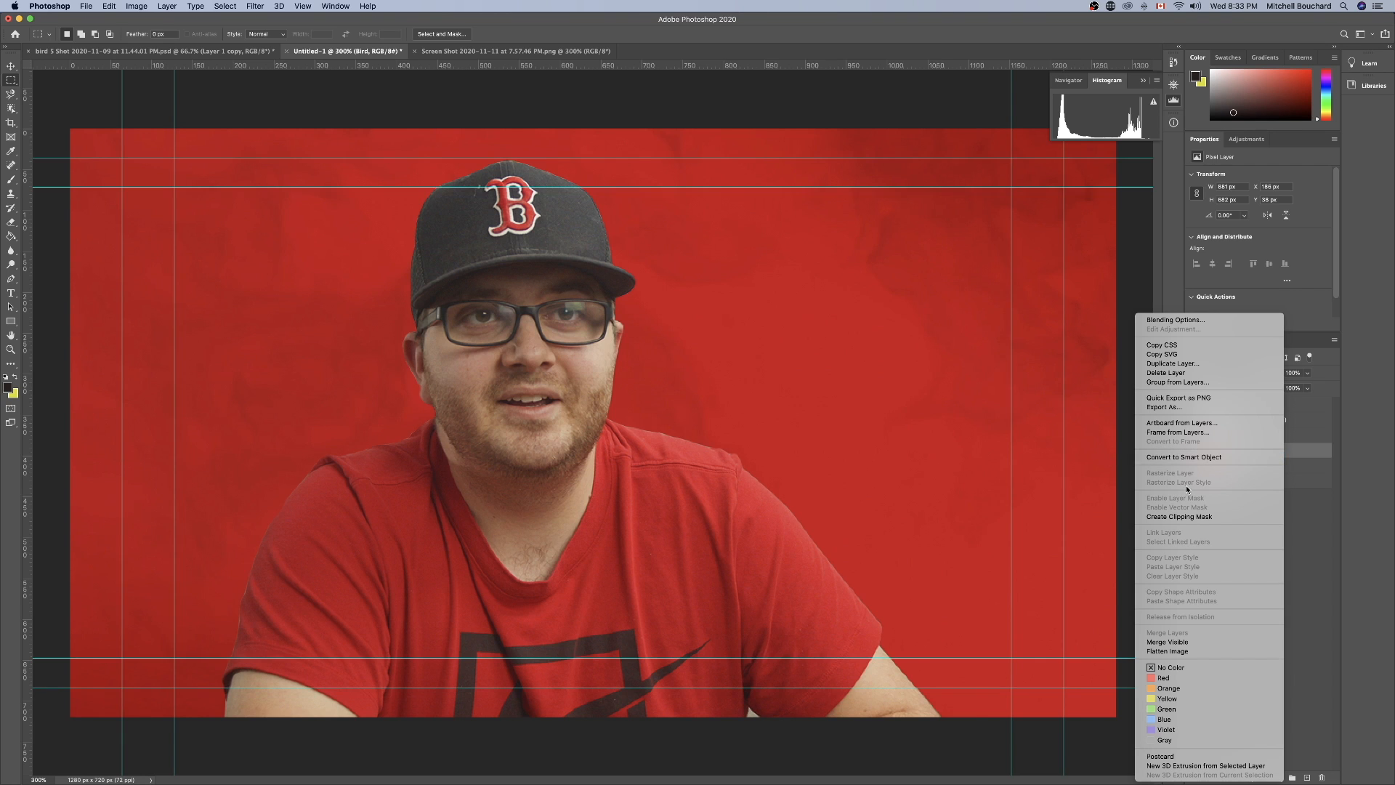
click(1297, 456)
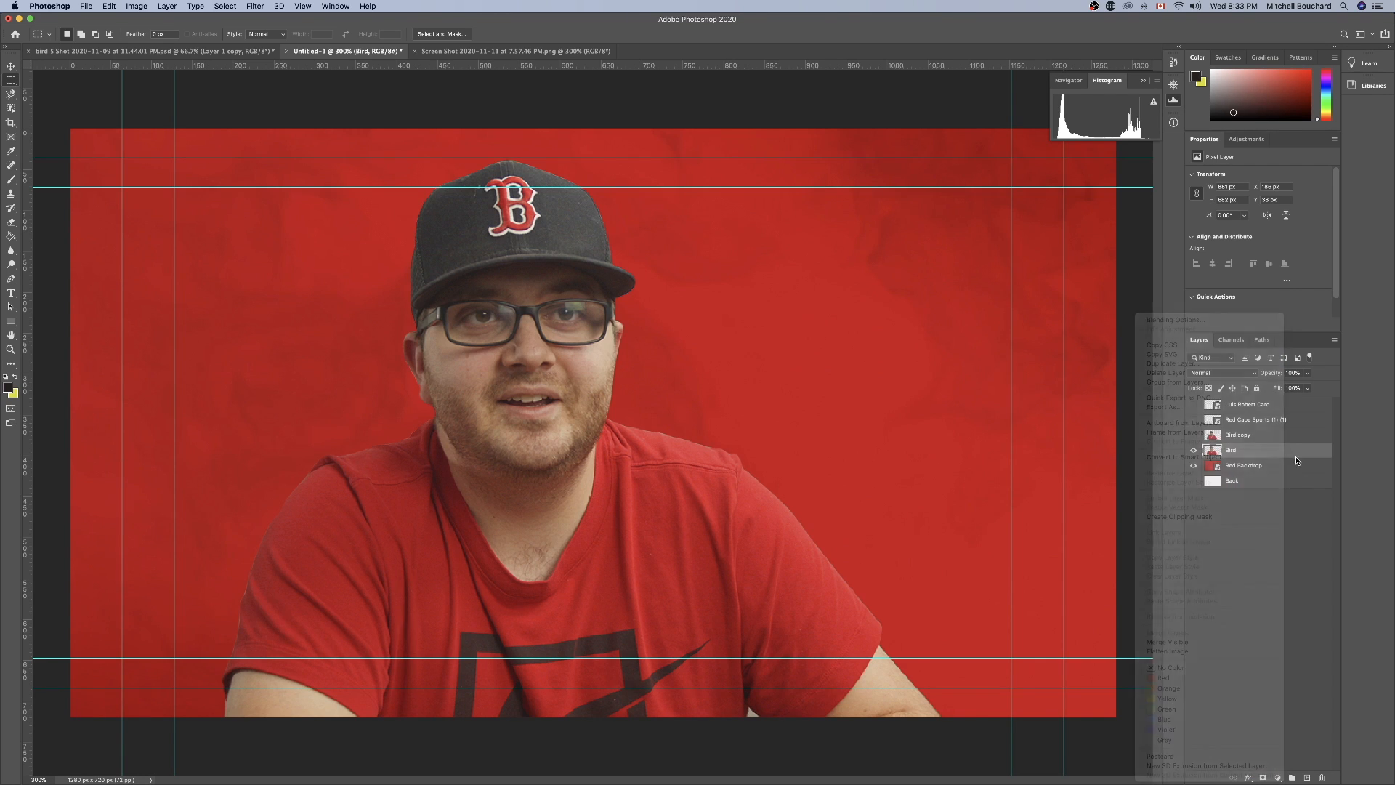
double_click(1292, 452)
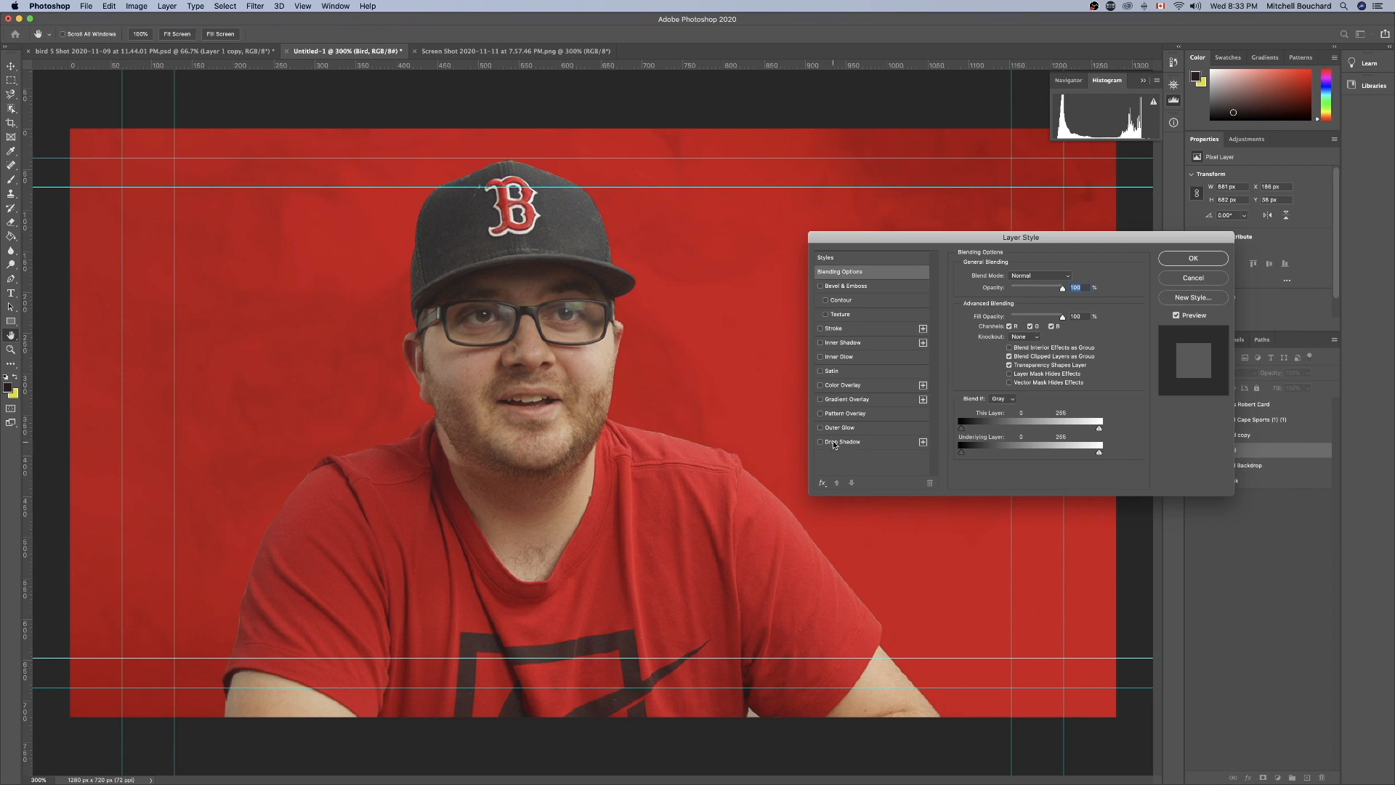
click(820, 385)
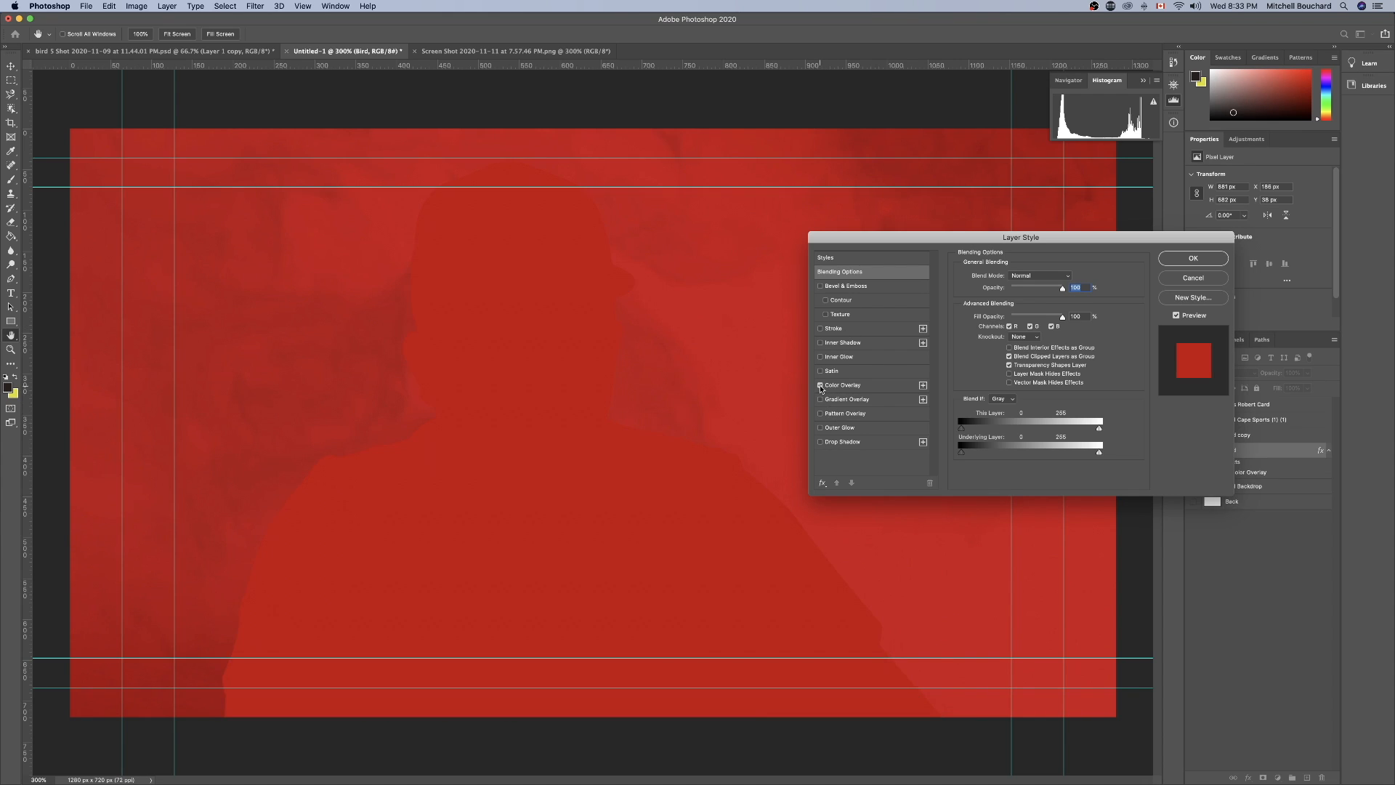
click(844, 386)
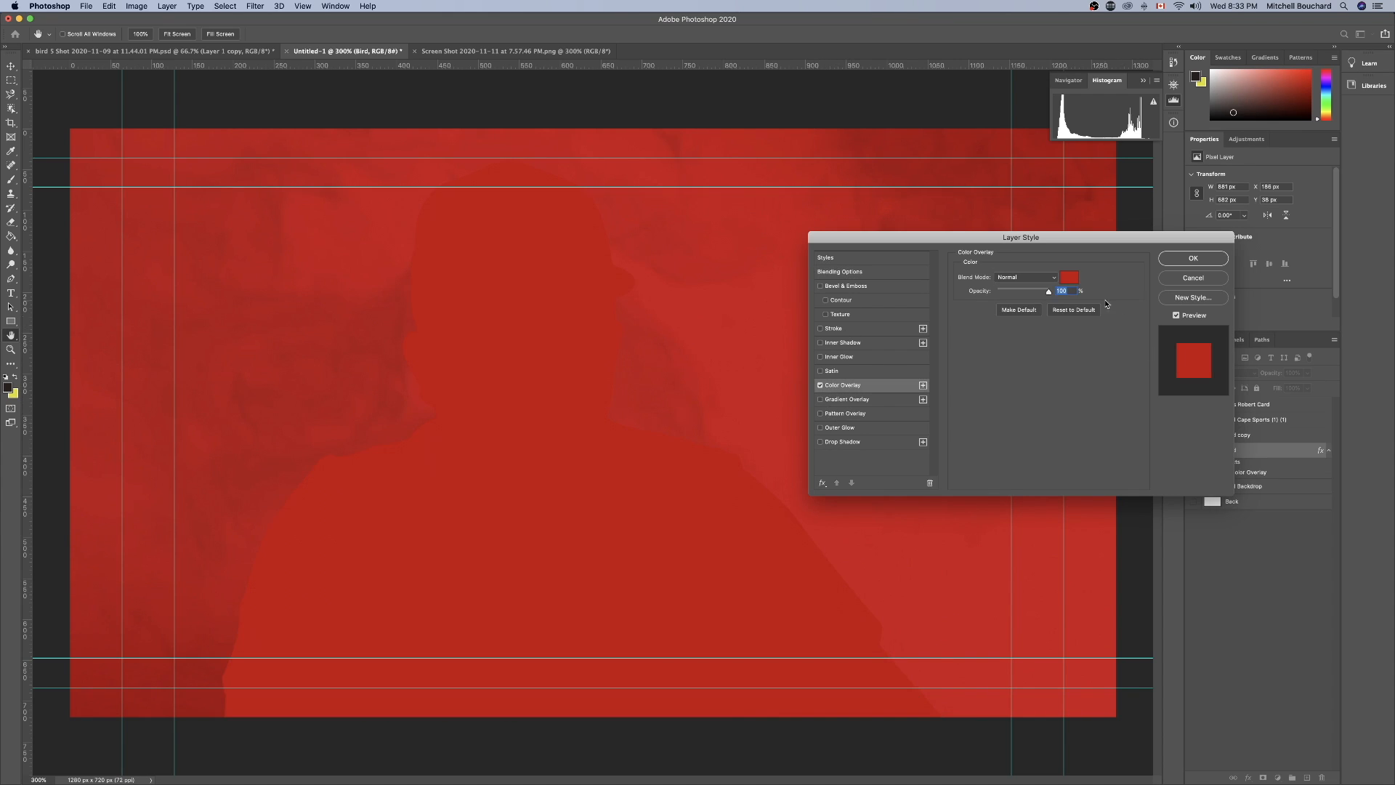
click(1069, 277)
click(1010, 387)
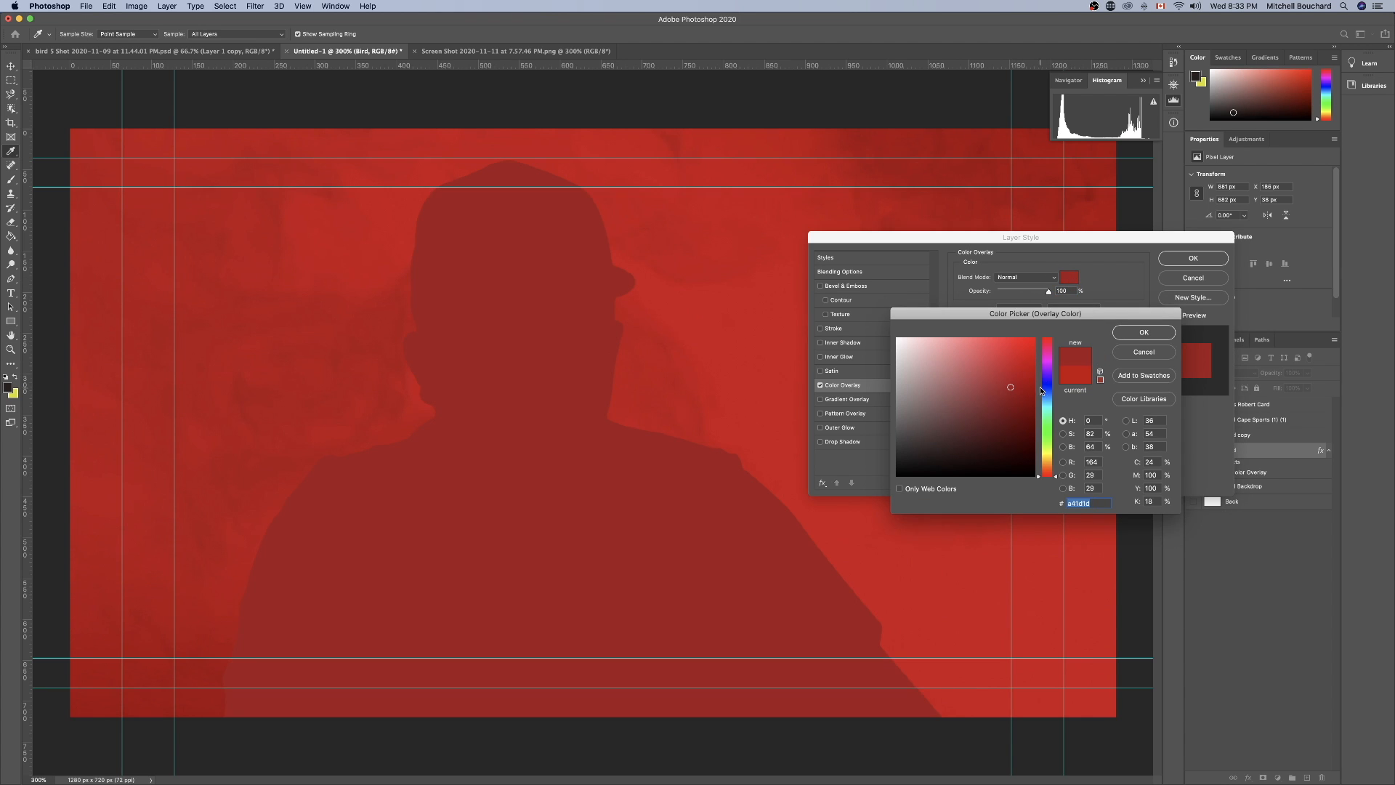
click(1046, 382)
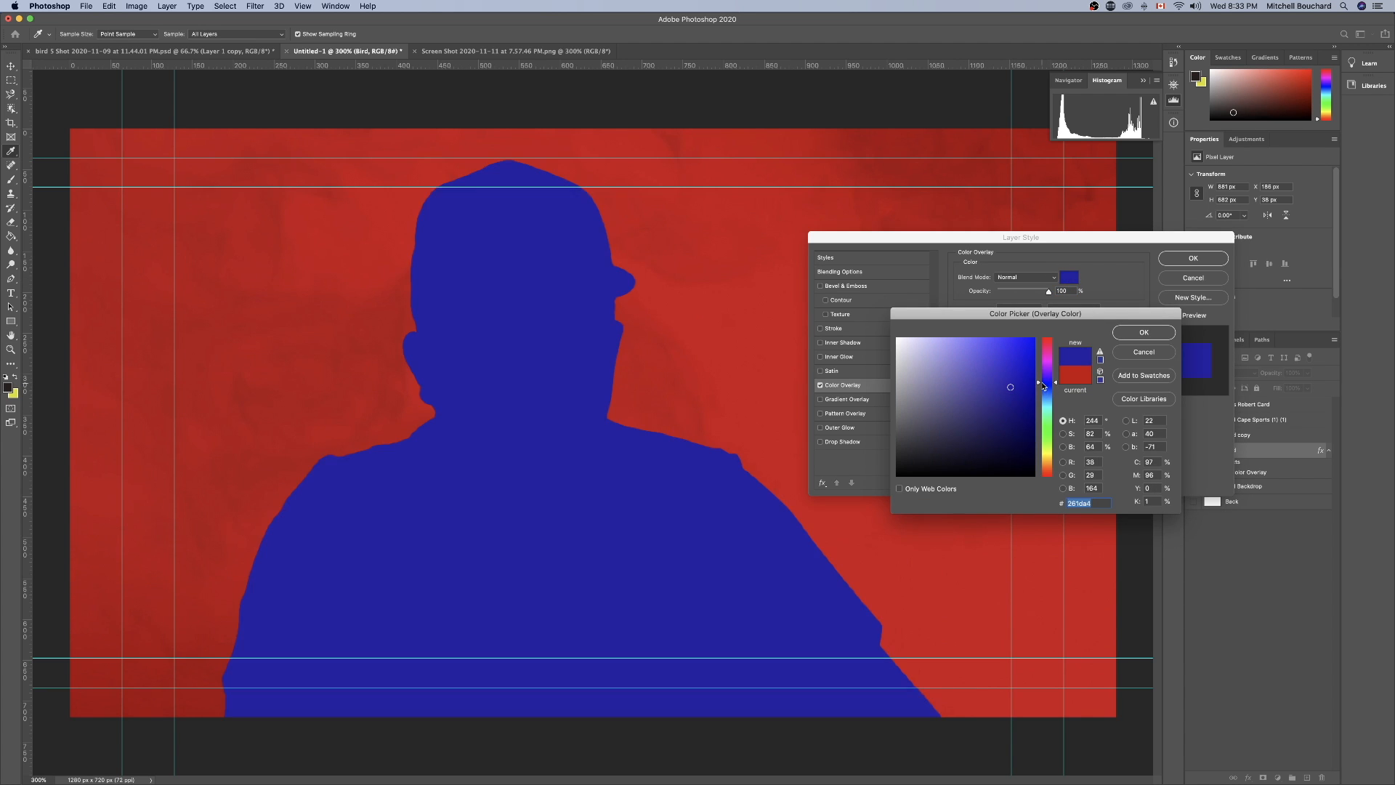
click(1020, 391)
drag(1020, 390, 1018, 415)
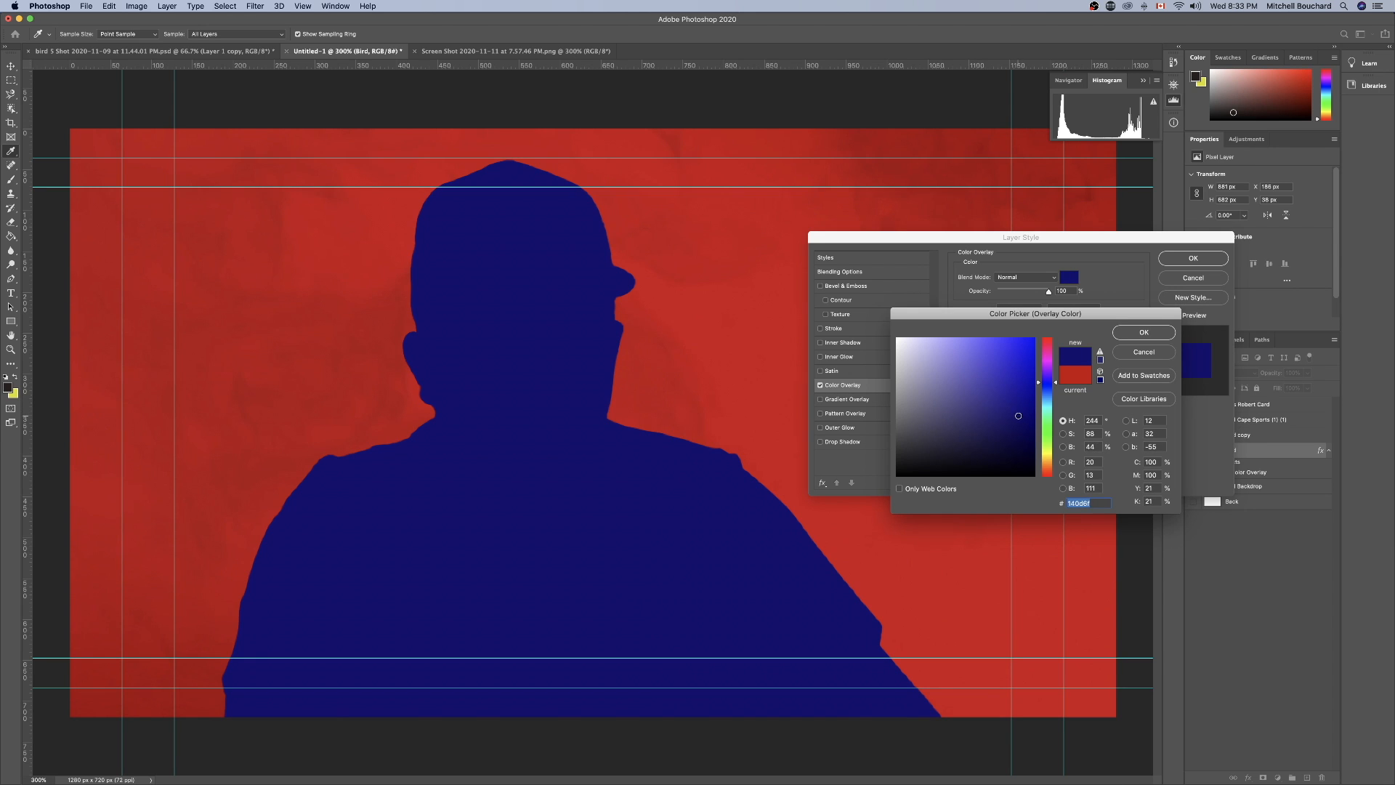
click(1145, 326)
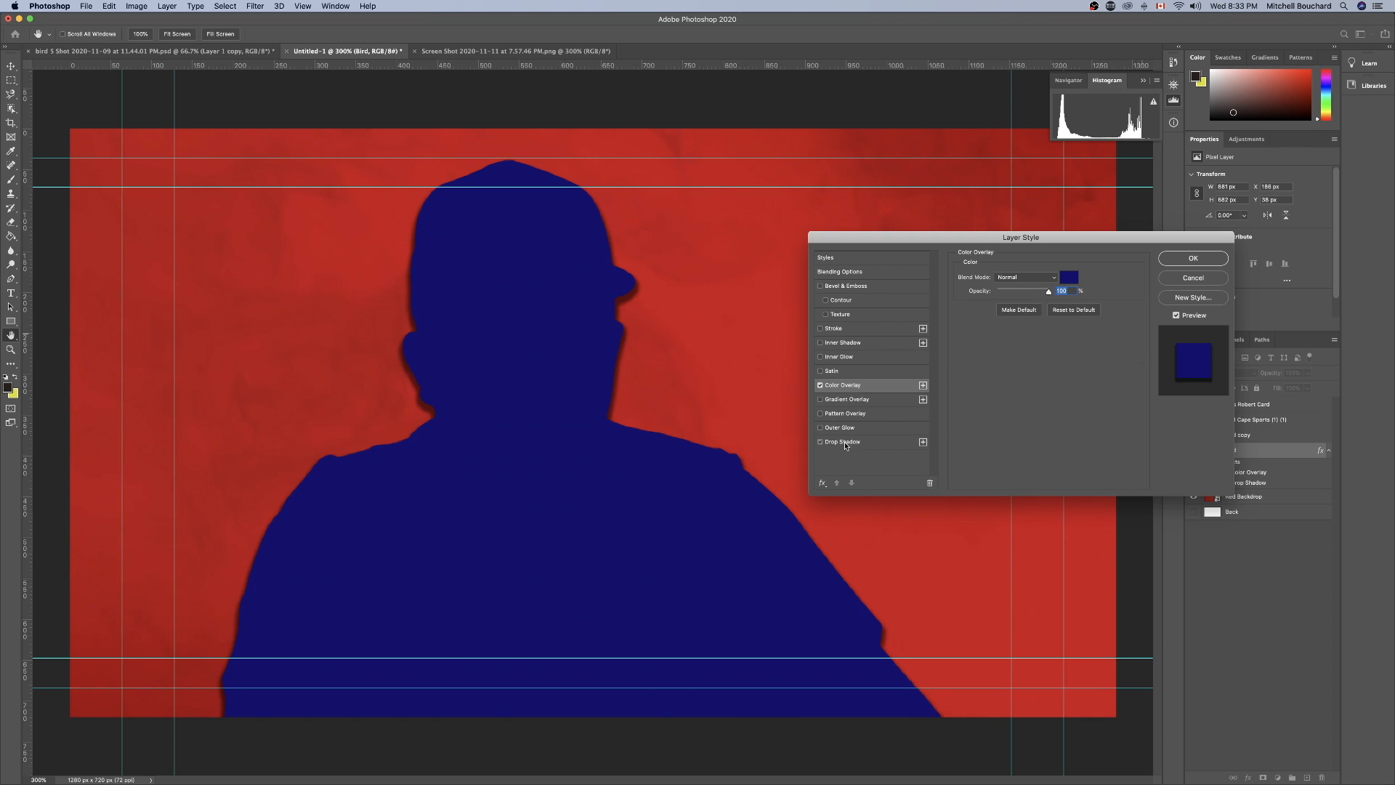
Adjust the Bird layer's Drop Shadow to 66% opacity, with a larger spread and a 7 px size, and apply the style.
click(845, 444)
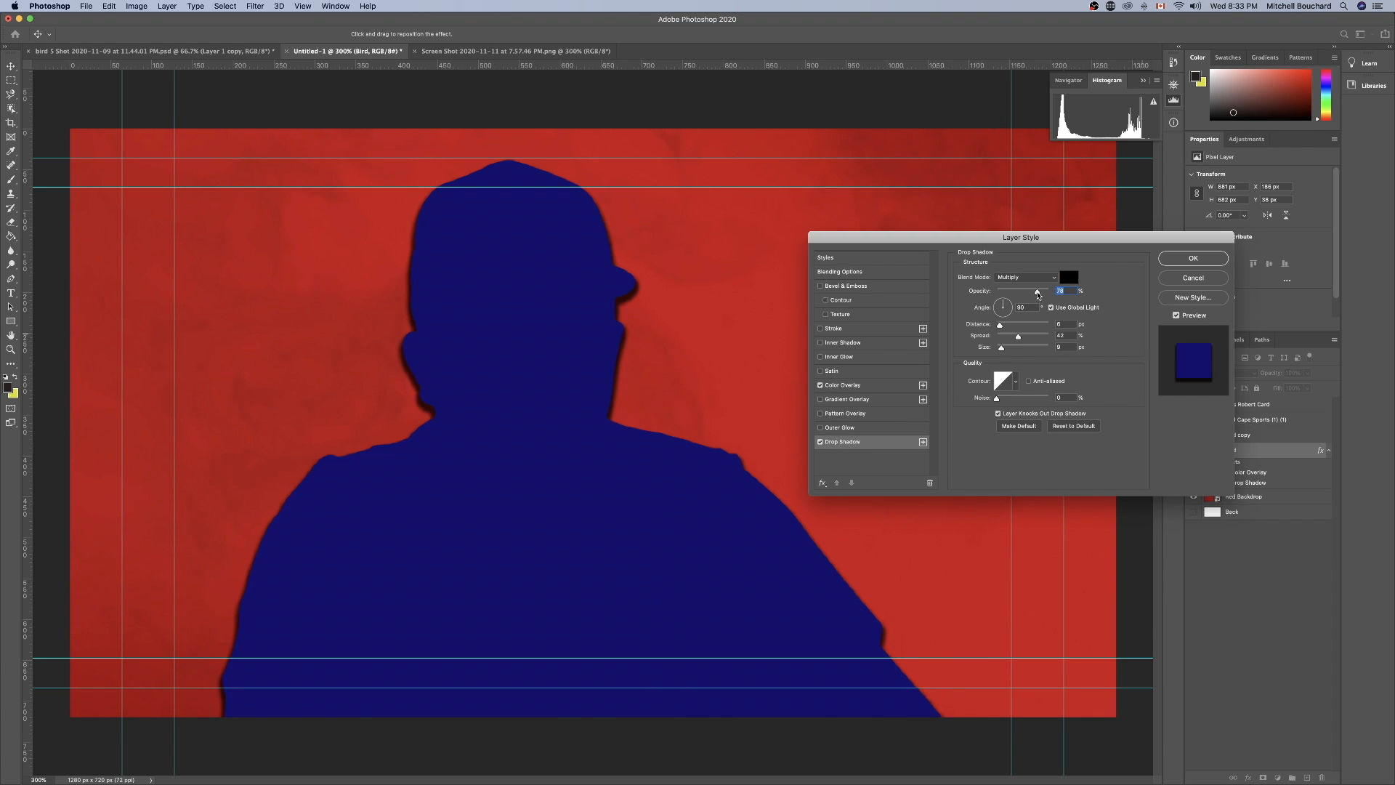
drag(1037, 294, 1001, 350)
click(1180, 260)
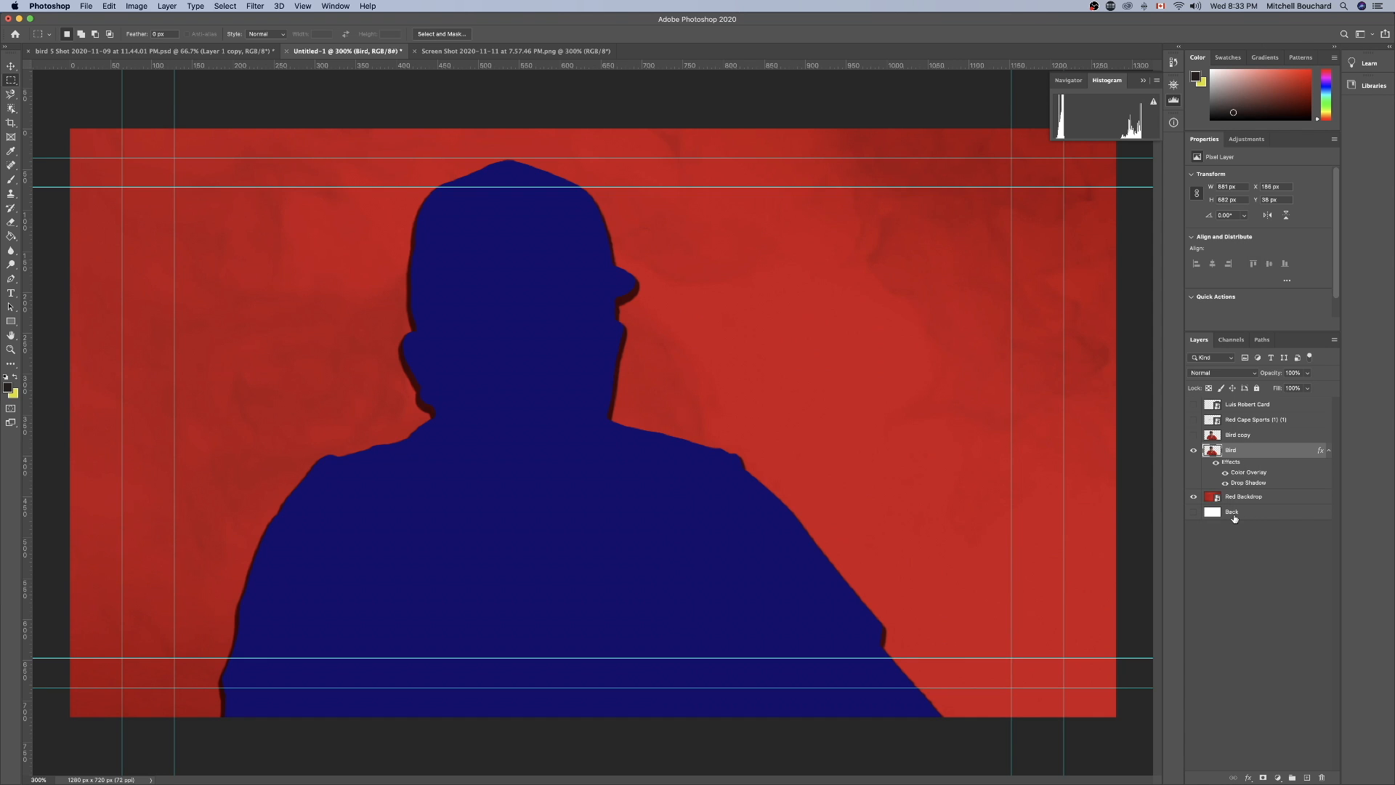
Show the Bird copy layer and scale it down slightly so the blue silhouette shows along the portrait's left edge.
click(1193, 435)
click(1240, 439)
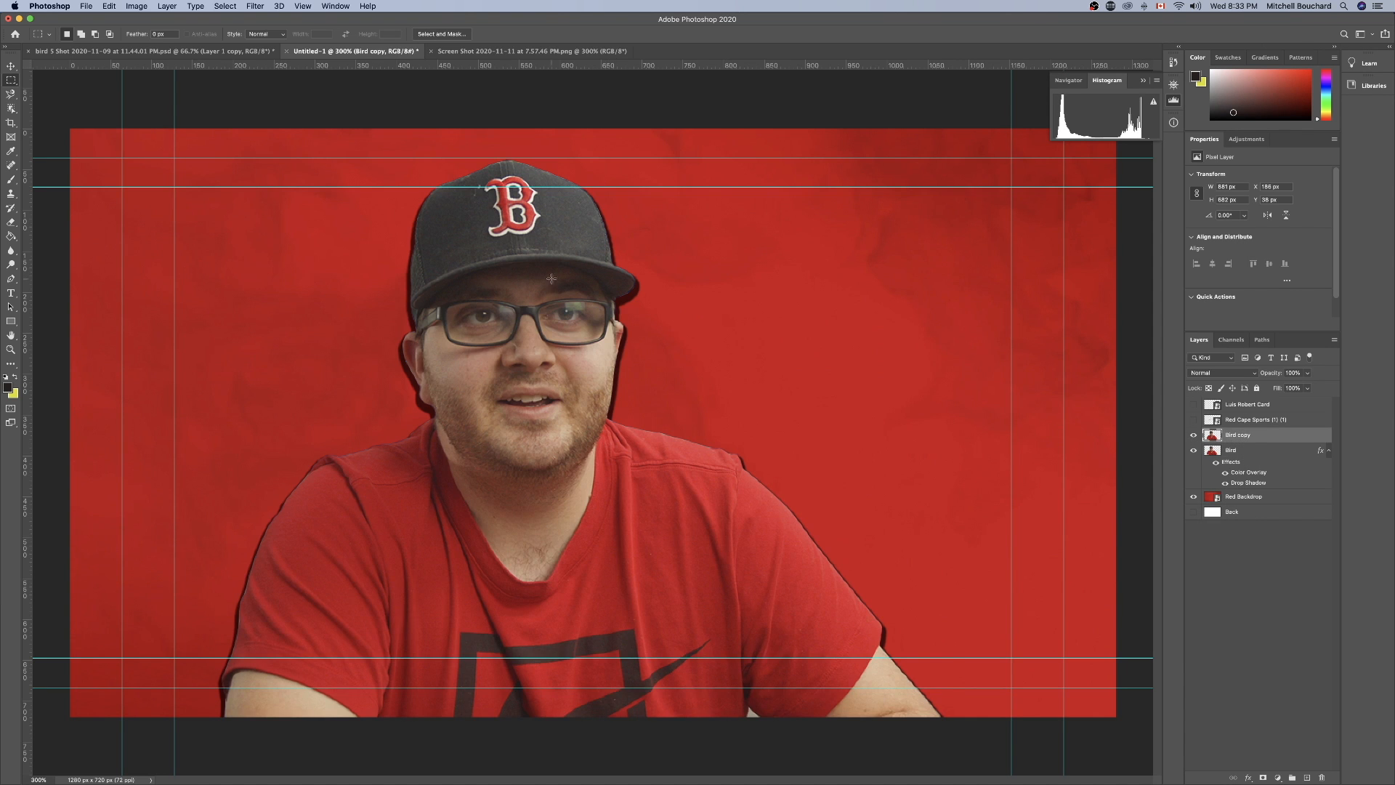
key(super+t)
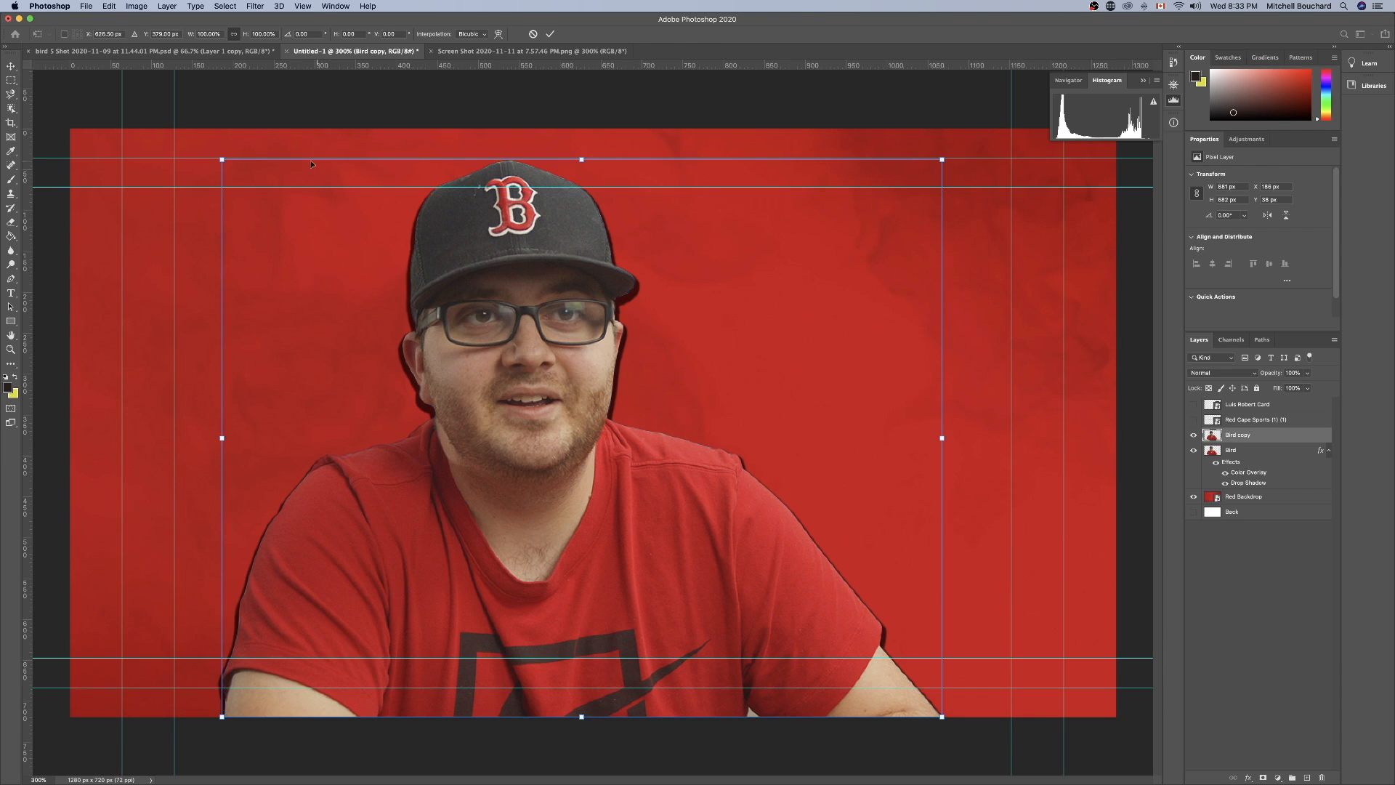
drag(222, 160, 235, 164)
key(Return)
click(1268, 446)
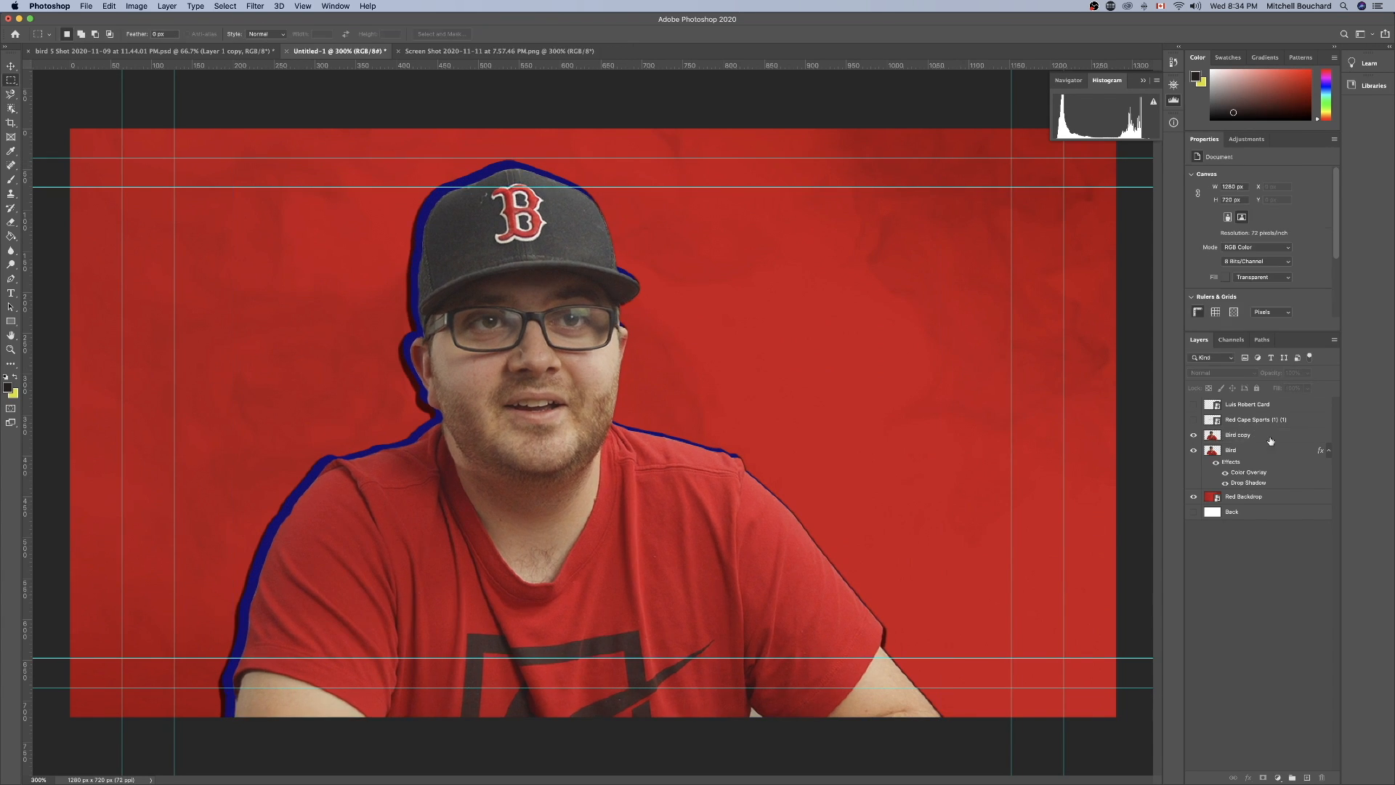
Set the Bird layer's Drop Shadow to a 108° angle, 24 px distance and 21% spread.
double_click(1274, 449)
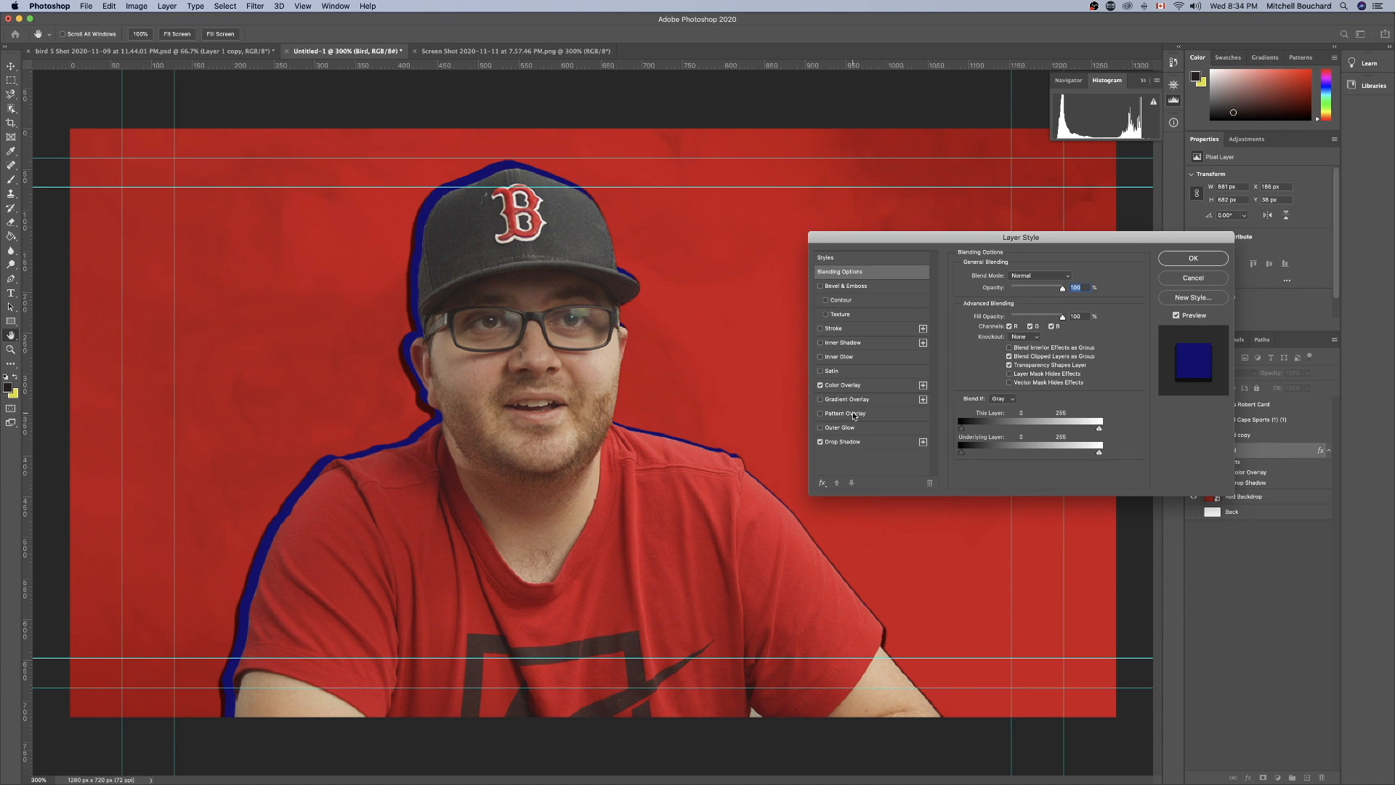
click(818, 444)
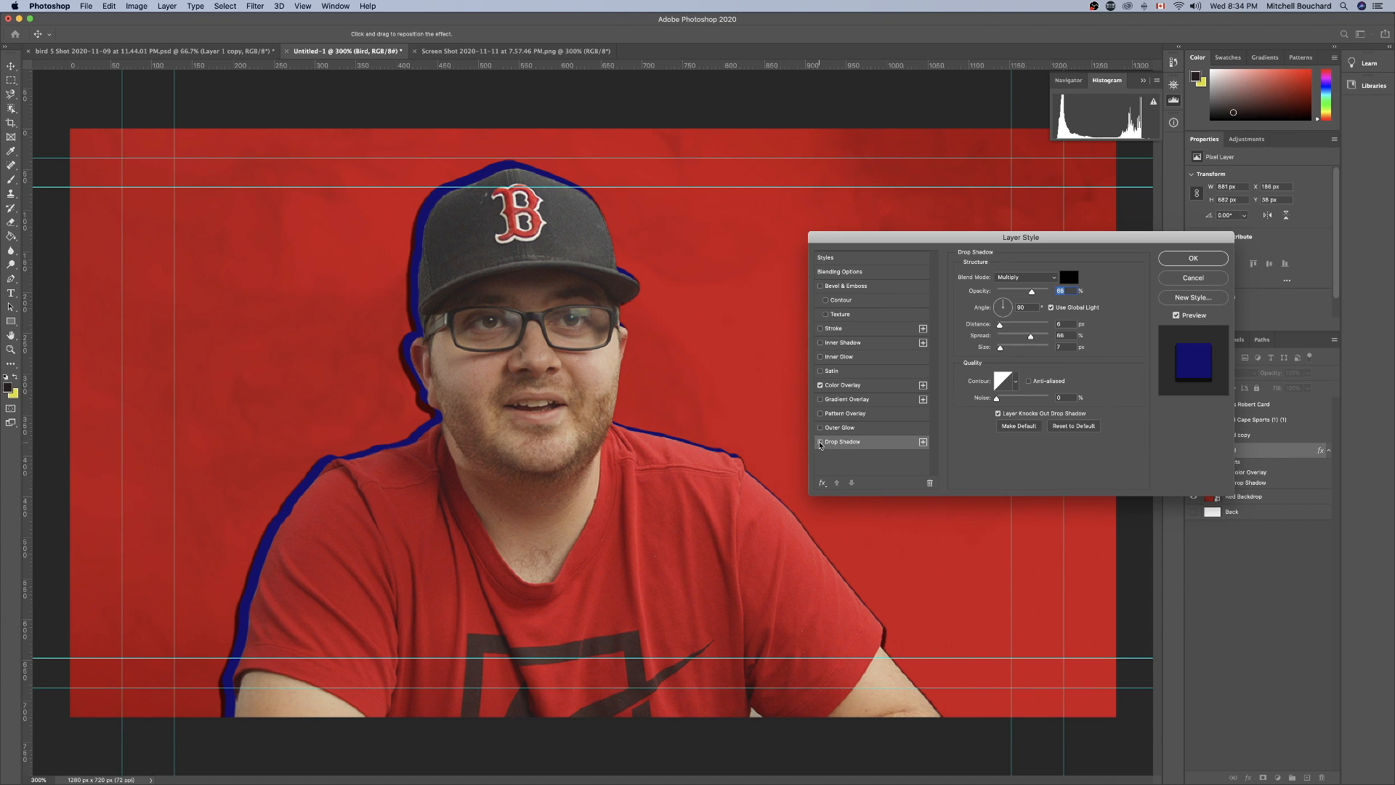
click(820, 443)
click(820, 443)
click(829, 444)
click(1012, 327)
mouse_move(1011, 326)
mouse_down()
mouse_move(1009, 303)
mouse_move(988, 295)
mouse_move(1007, 301)
mouse_move(1009, 338)
mouse_up()
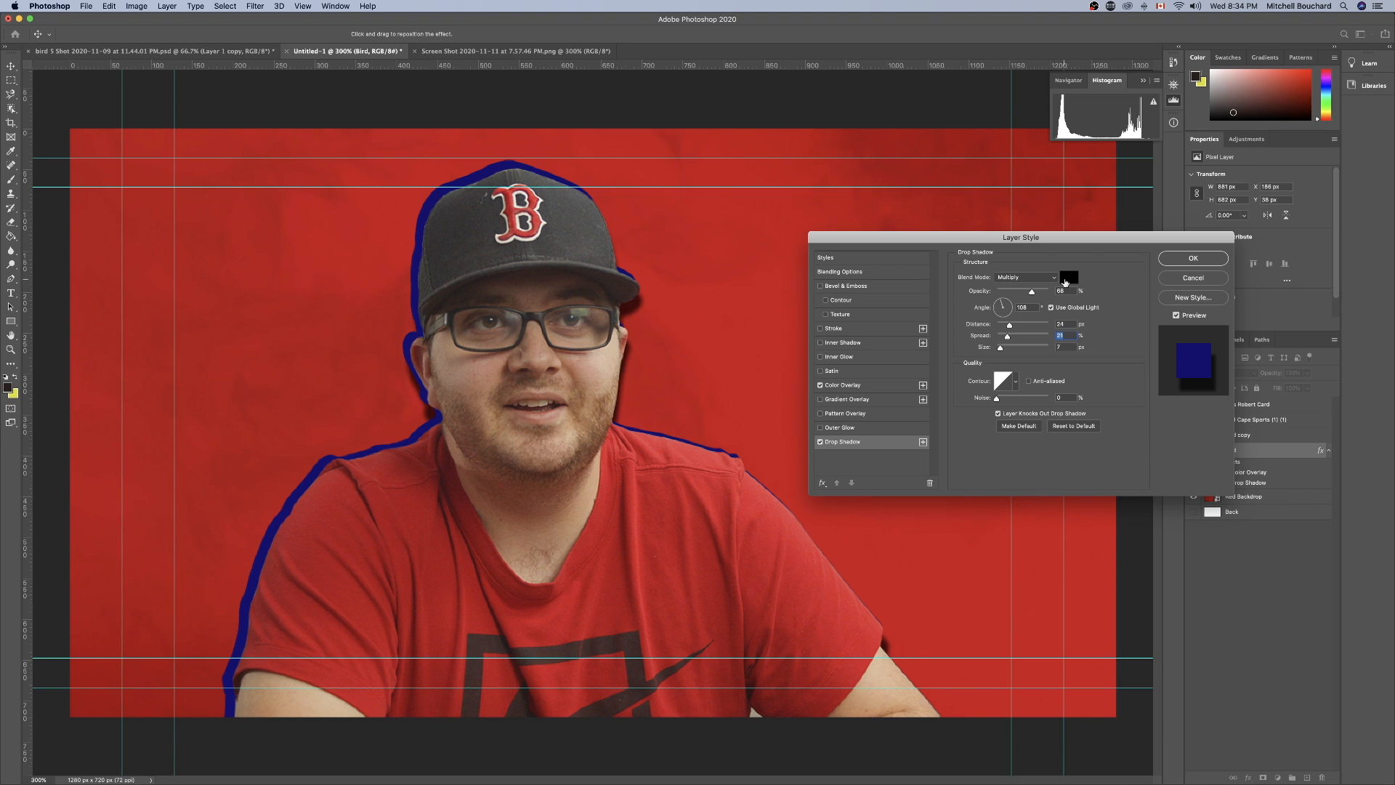
Change the Bird layer's Color Overlay to dark navy #05213b after trying a brighter blue, white and yellow.
click(869, 386)
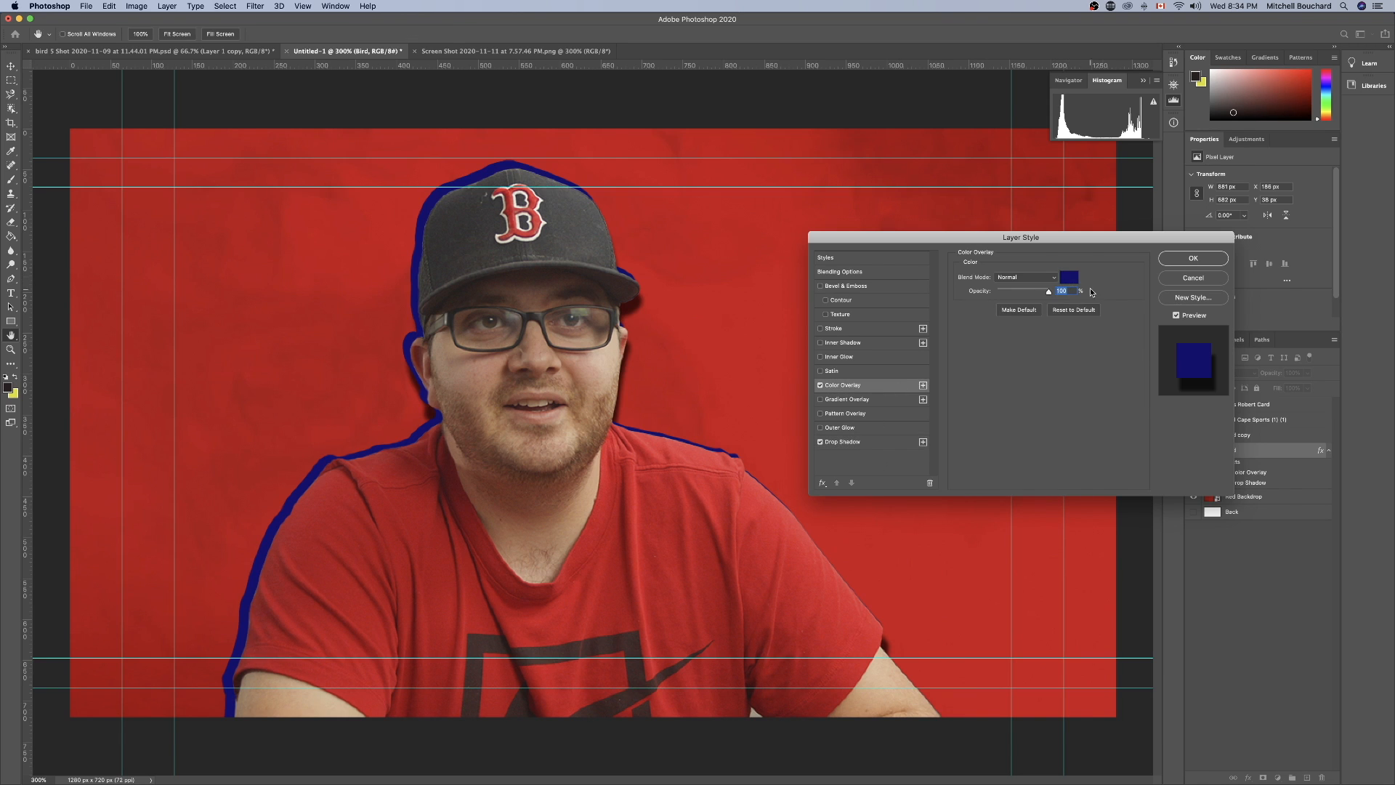
click(1070, 278)
click(1020, 373)
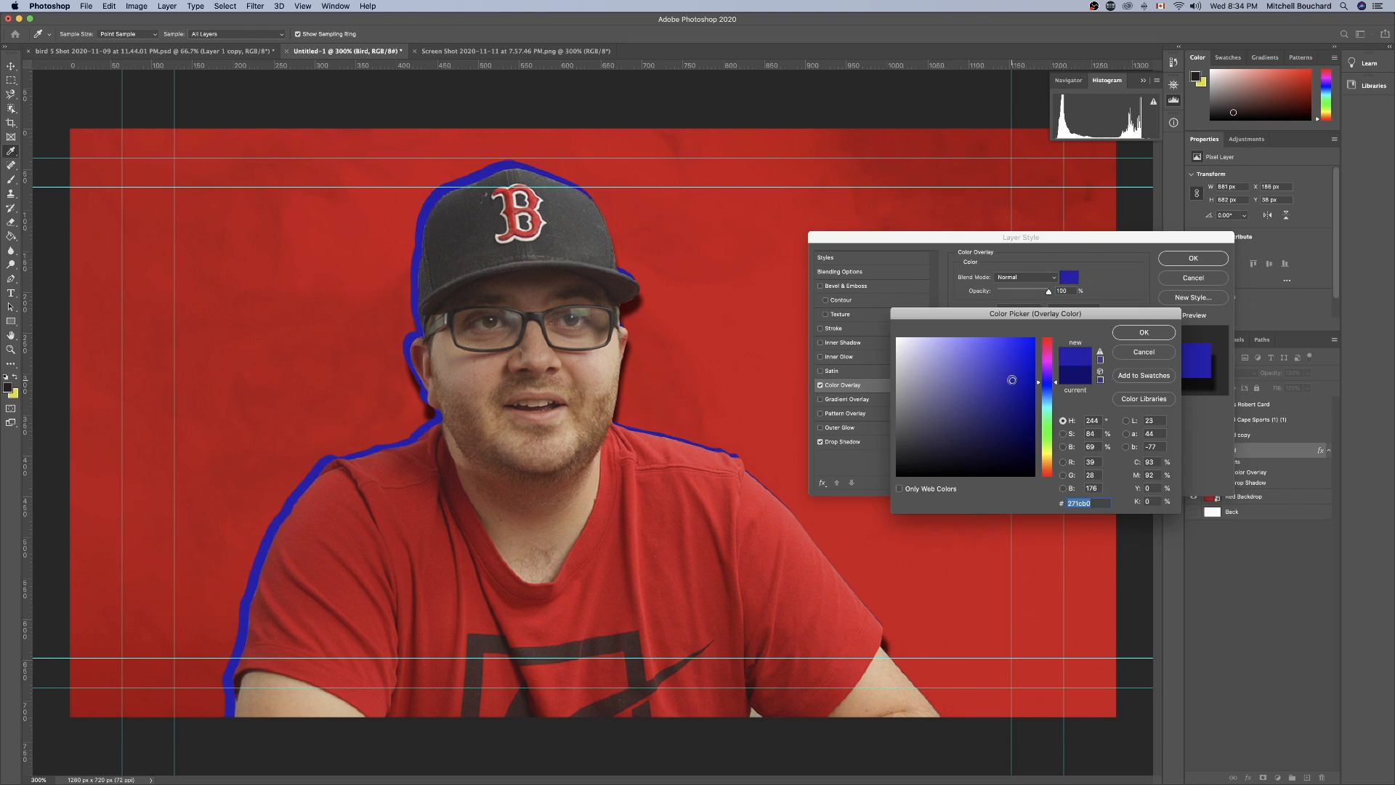
drag(1021, 373, 1018, 435)
mouse_move(1054, 362)
mouse_down()
mouse_move(1054, 338)
mouse_move(896, 336)
mouse_up()
click(1025, 356)
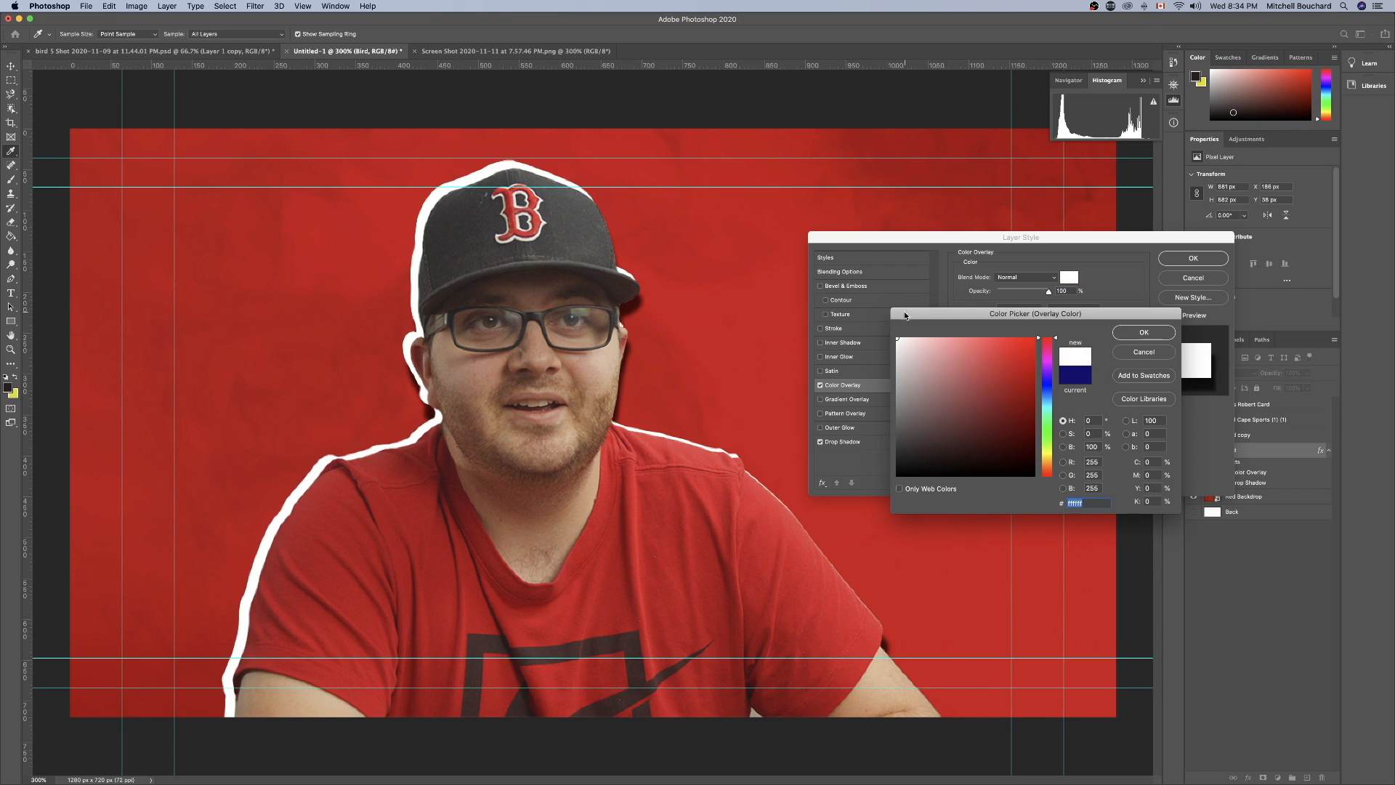
click(1047, 455)
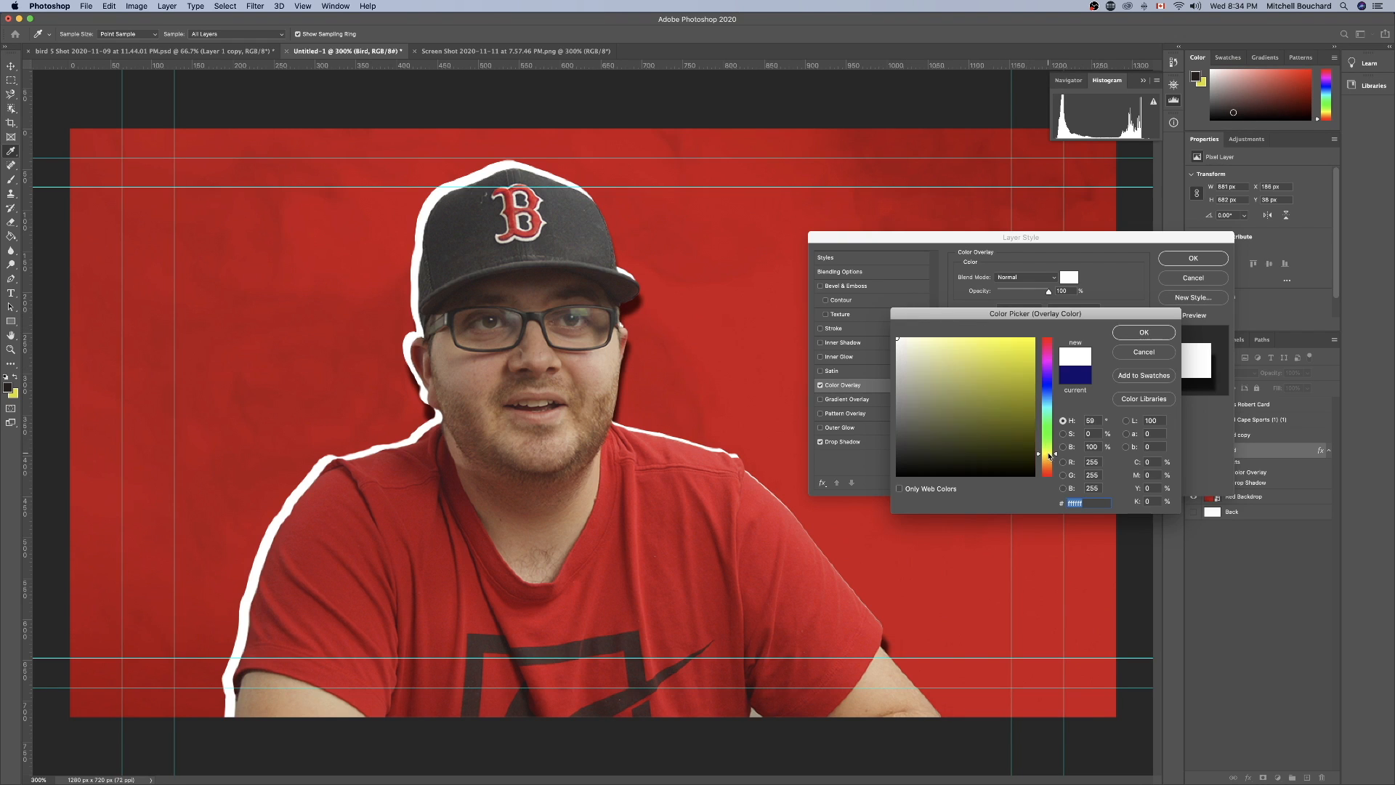
click(1020, 354)
drag(1020, 355, 1031, 345)
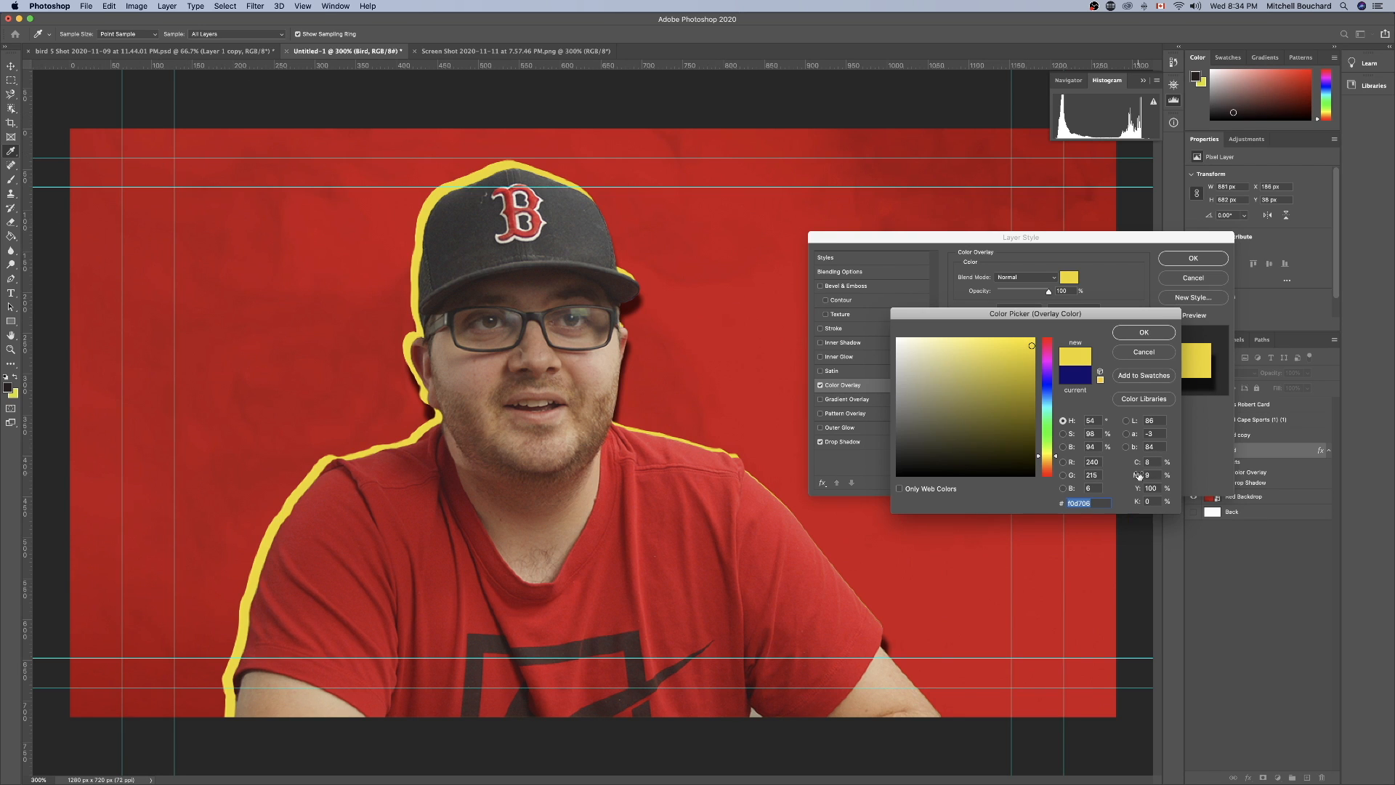
mouse_move(1050, 385)
mouse_down()
mouse_move(1023, 444)
mouse_move(1017, 416)
mouse_move(1021, 447)
mouse_up()
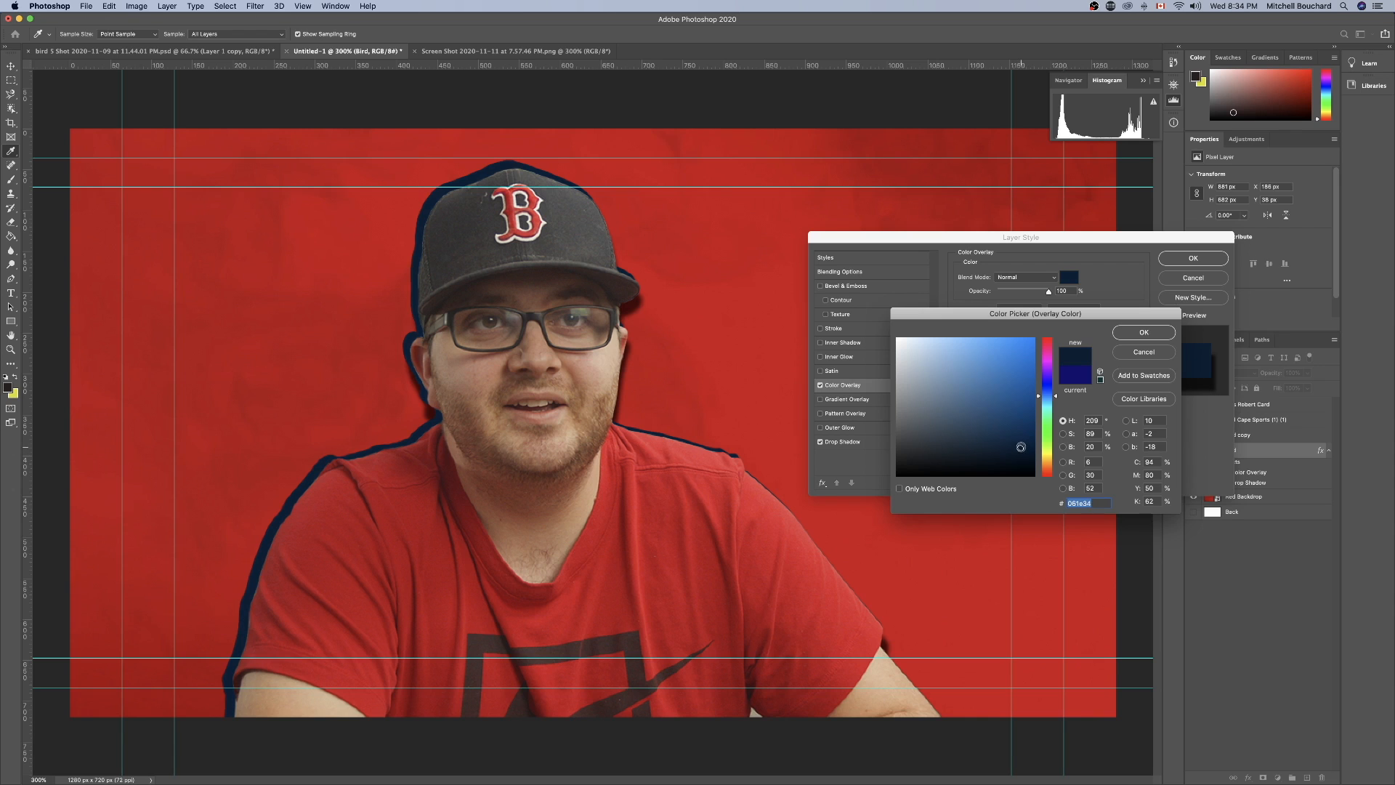
click(1153, 333)
Preview the Bird layer without its Drop Shadow, turn the shadow back on, apply the style and deselect the layer.
click(821, 442)
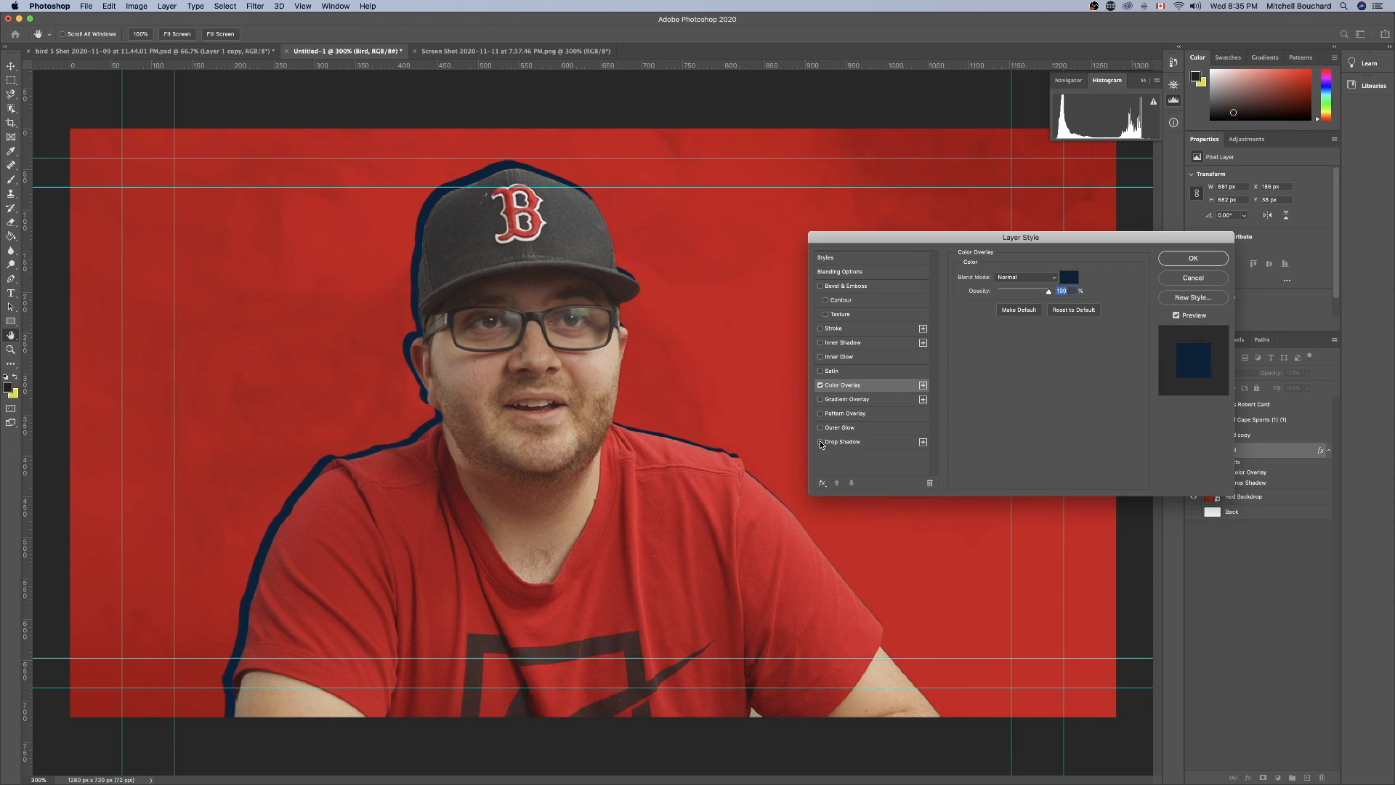
click(821, 443)
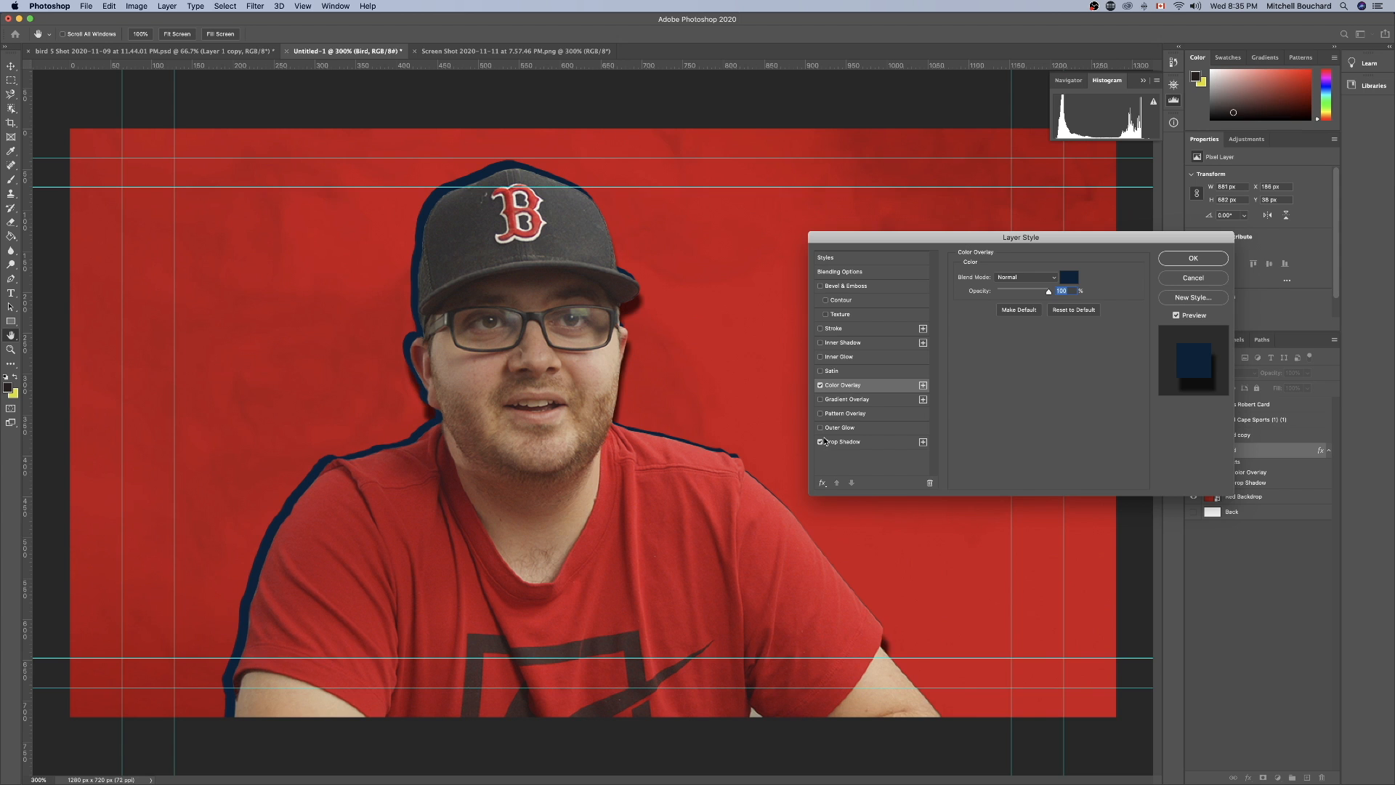
click(1180, 255)
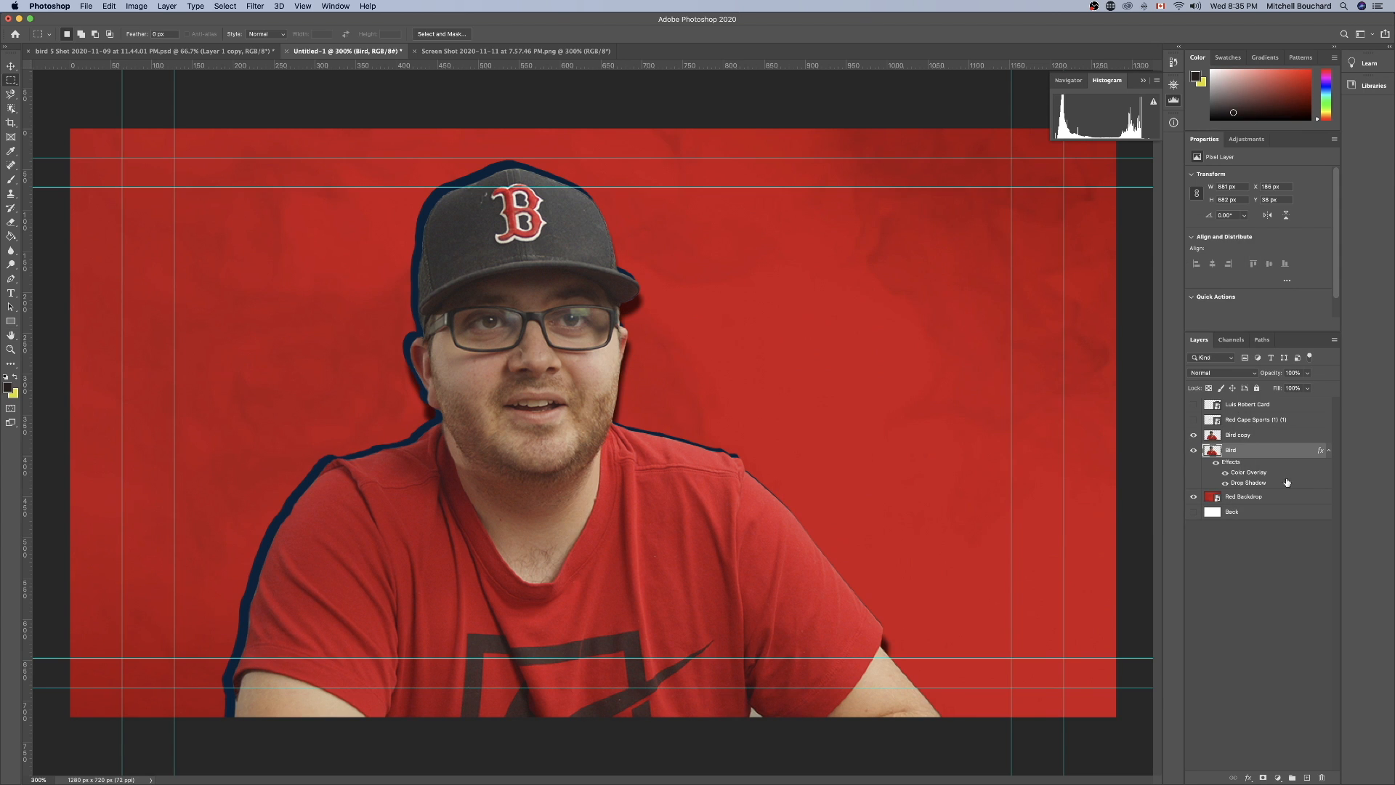
key(super+alt+a)
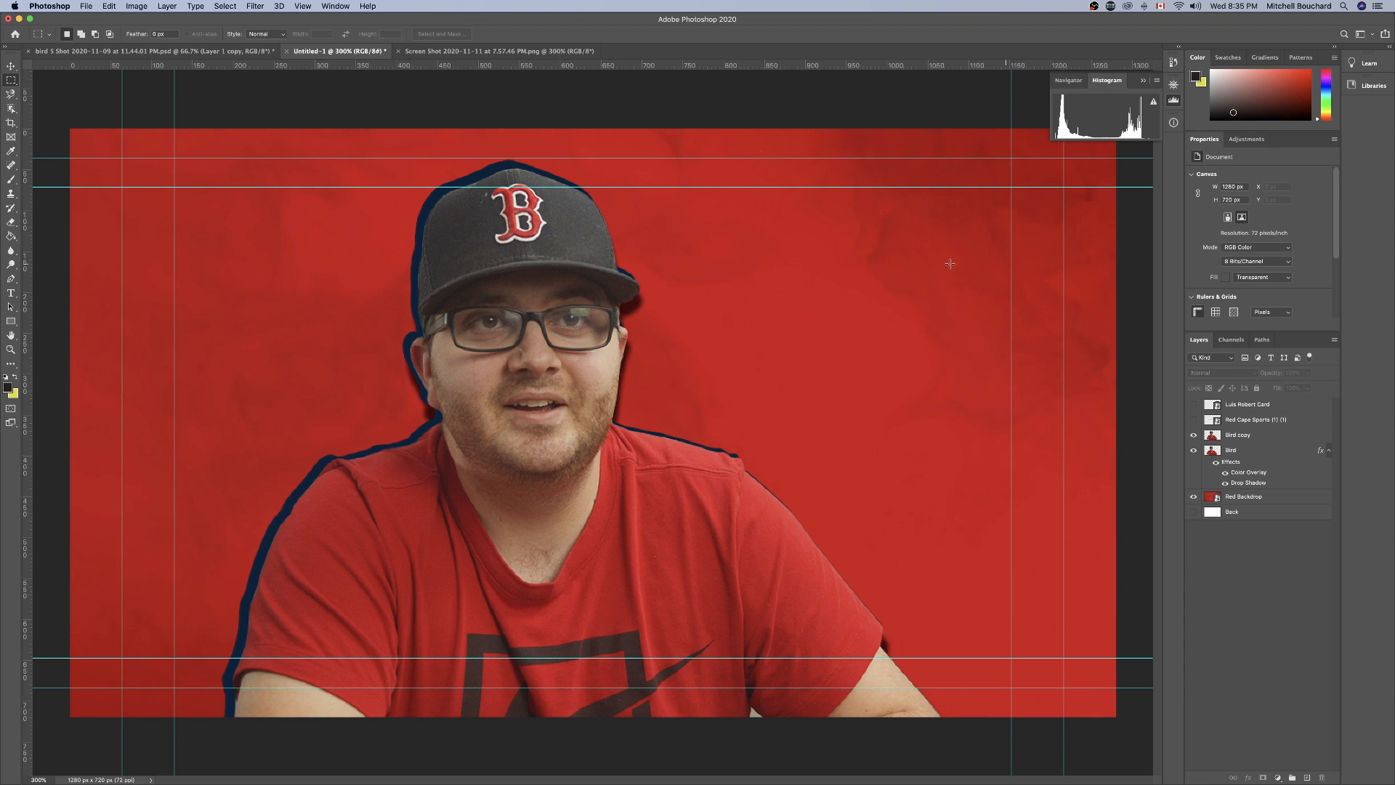
View the whole original screenshot document to compare the uncorrected photo with the thumbnail, and return to the thumbnail.
click(476, 53)
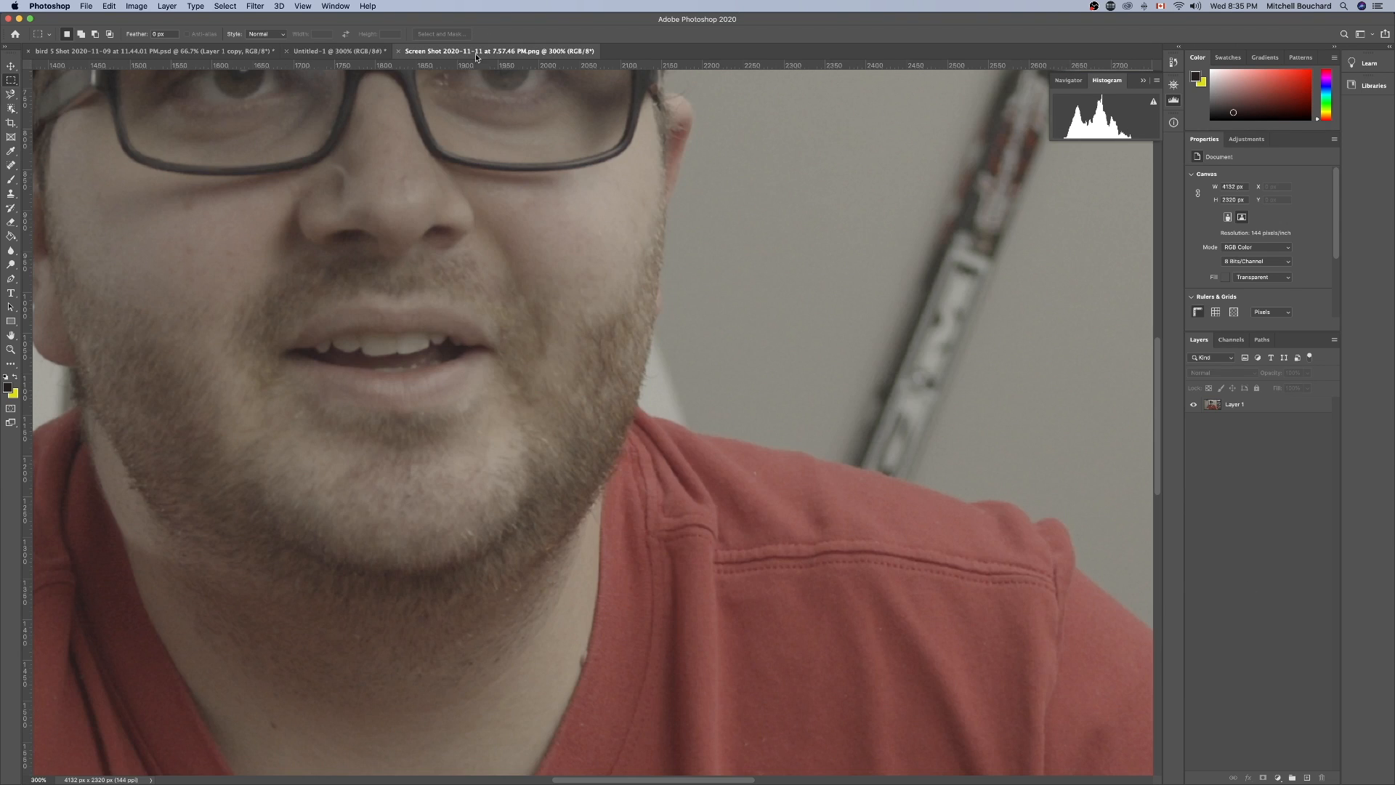
key(super+0)
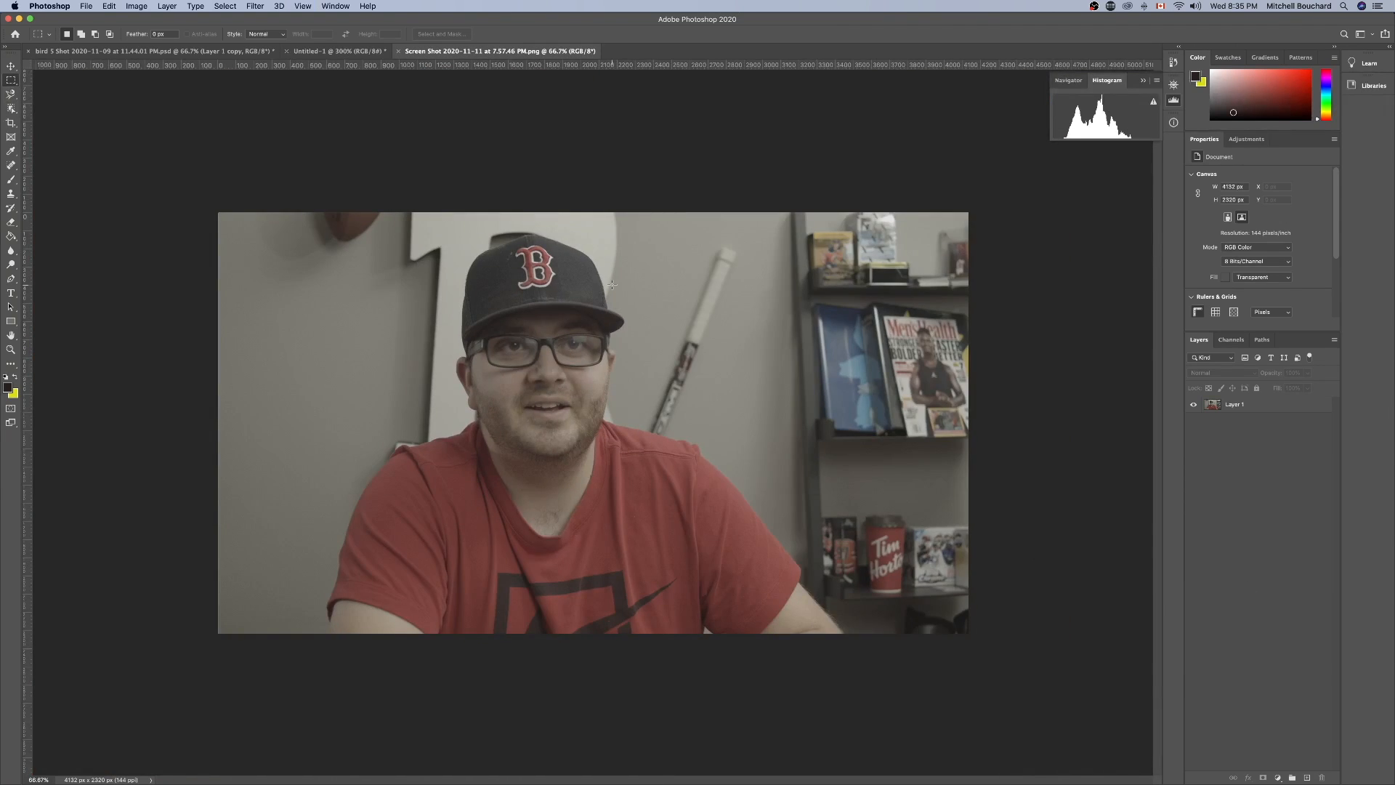
key(super+1)
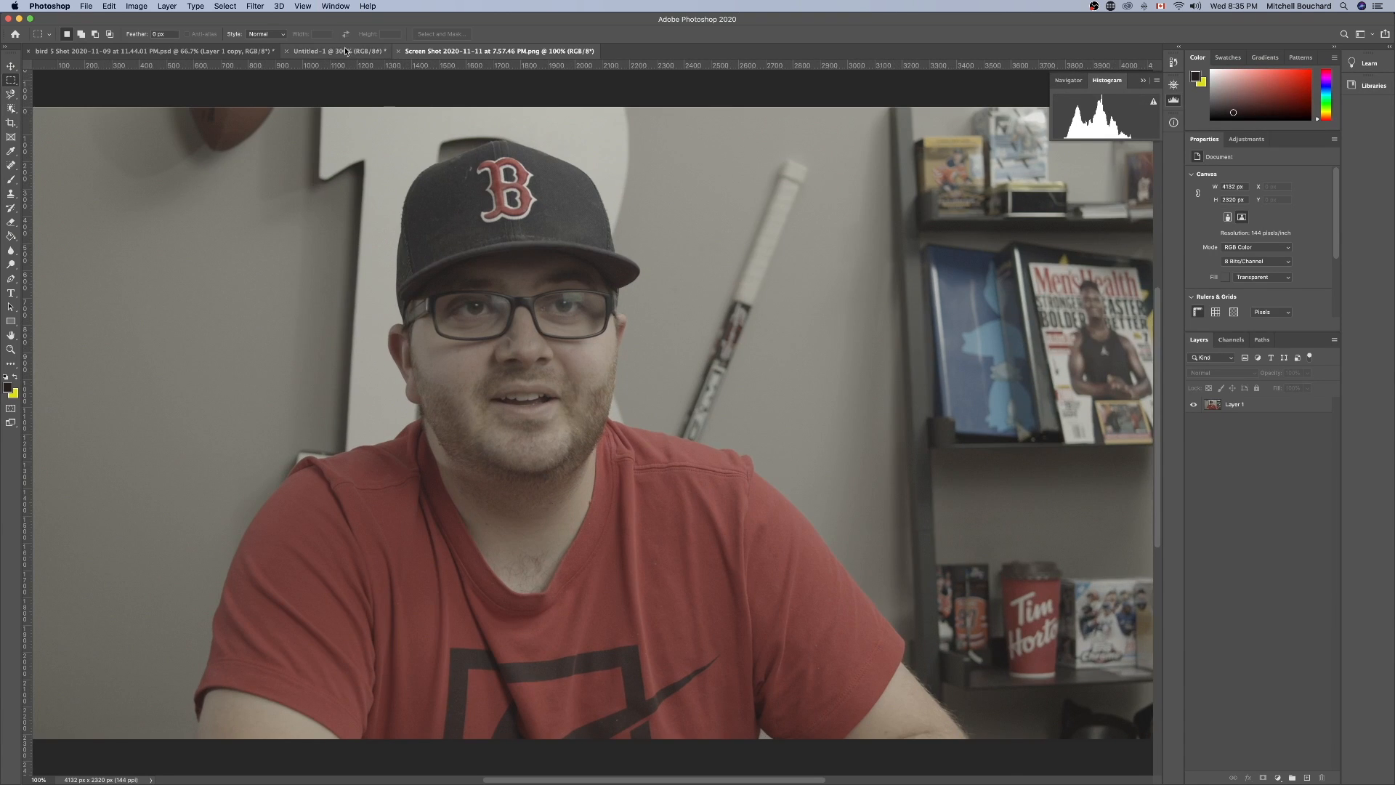
click(346, 51)
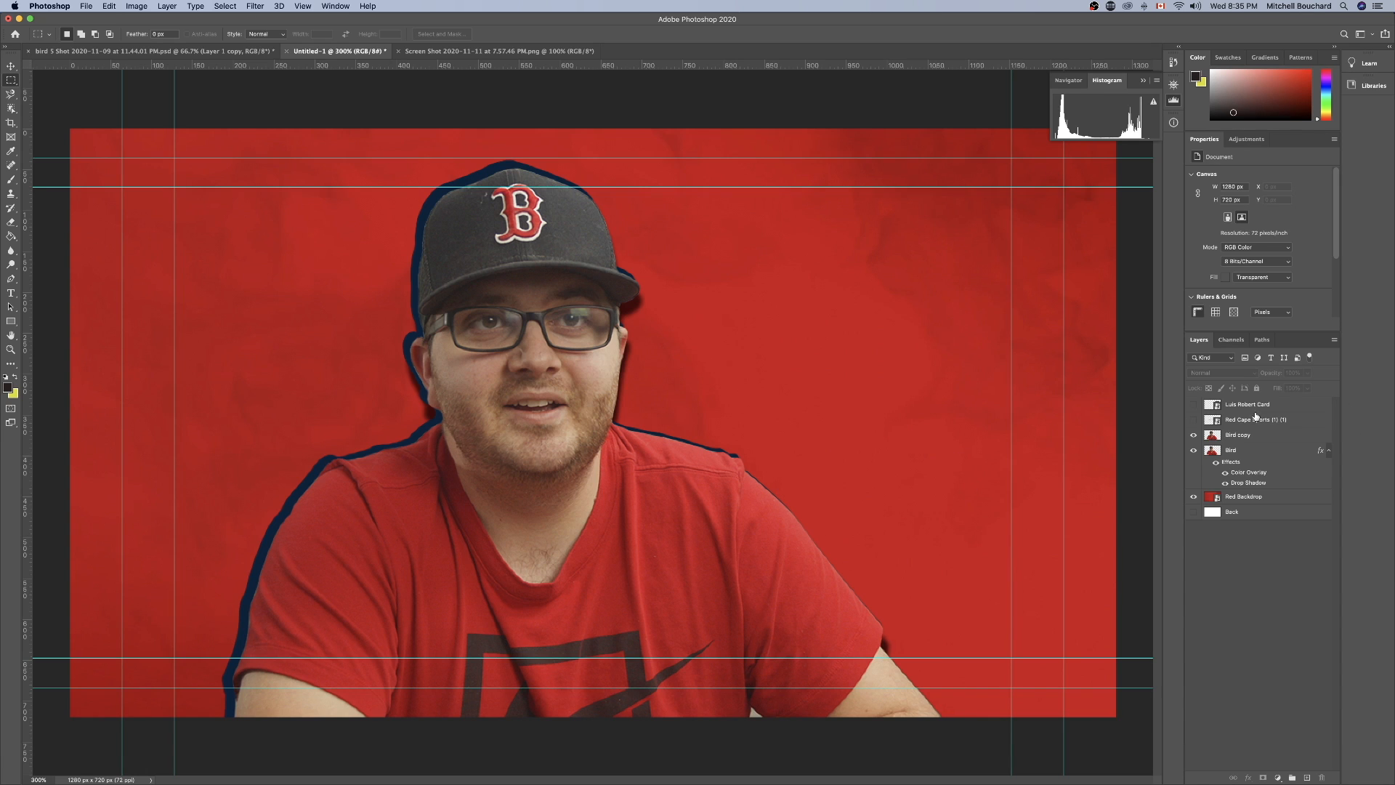
Show the Red Cape Sports logo layer, shrink it to about 103 px wide and place it in the canvas's upper-right area.
click(1194, 421)
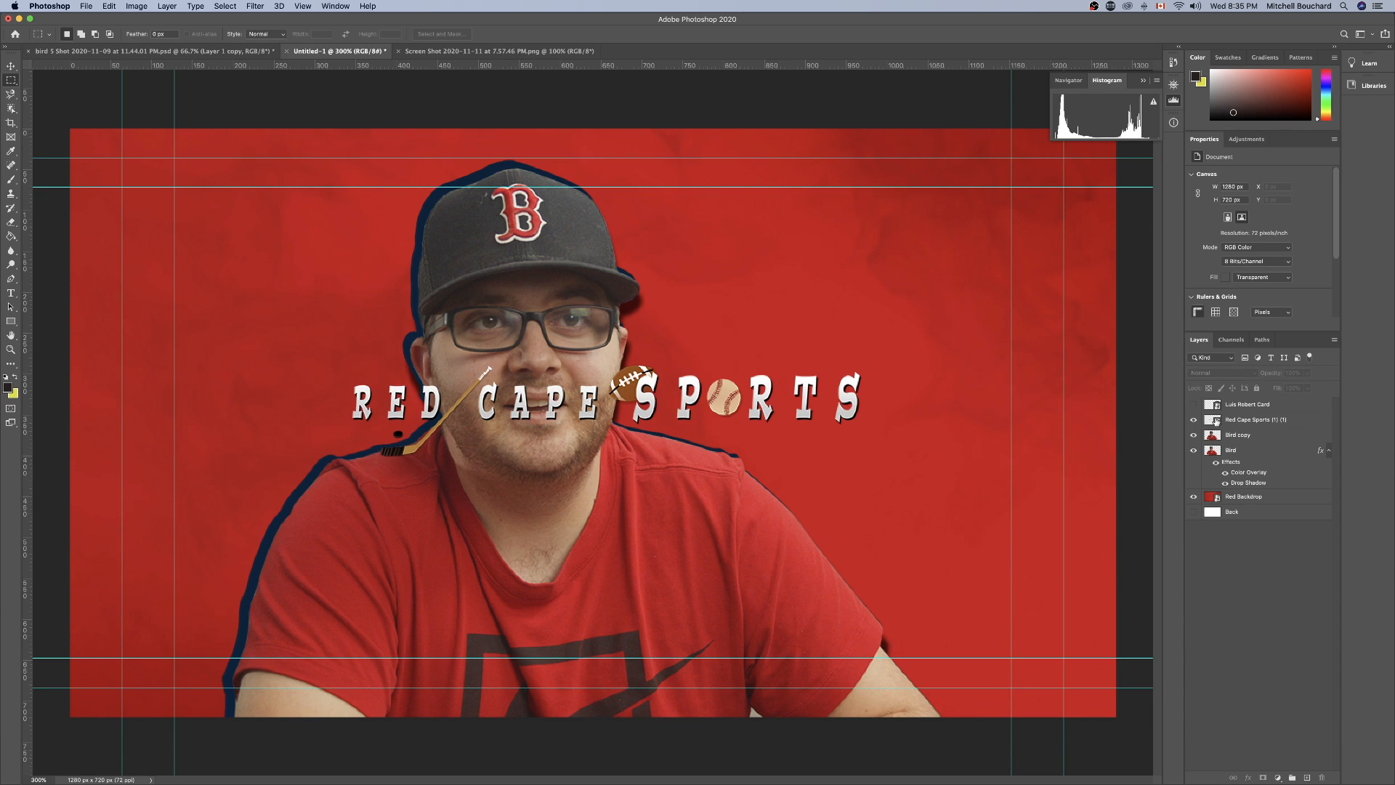
click(1217, 421)
key(super+t)
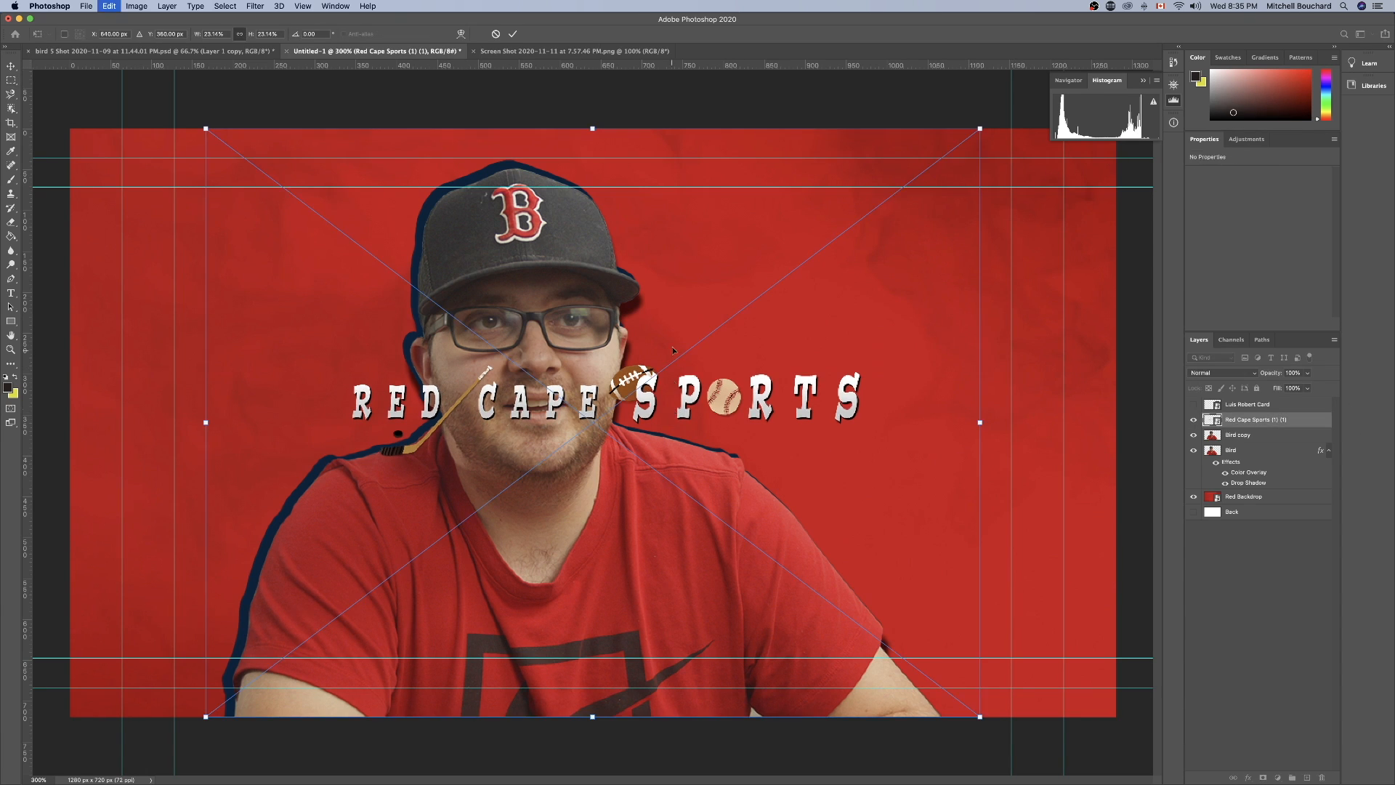
drag(975, 132, 414, 558)
drag(339, 597, 969, 229)
drag(854, 345, 936, 283)
click(1256, 585)
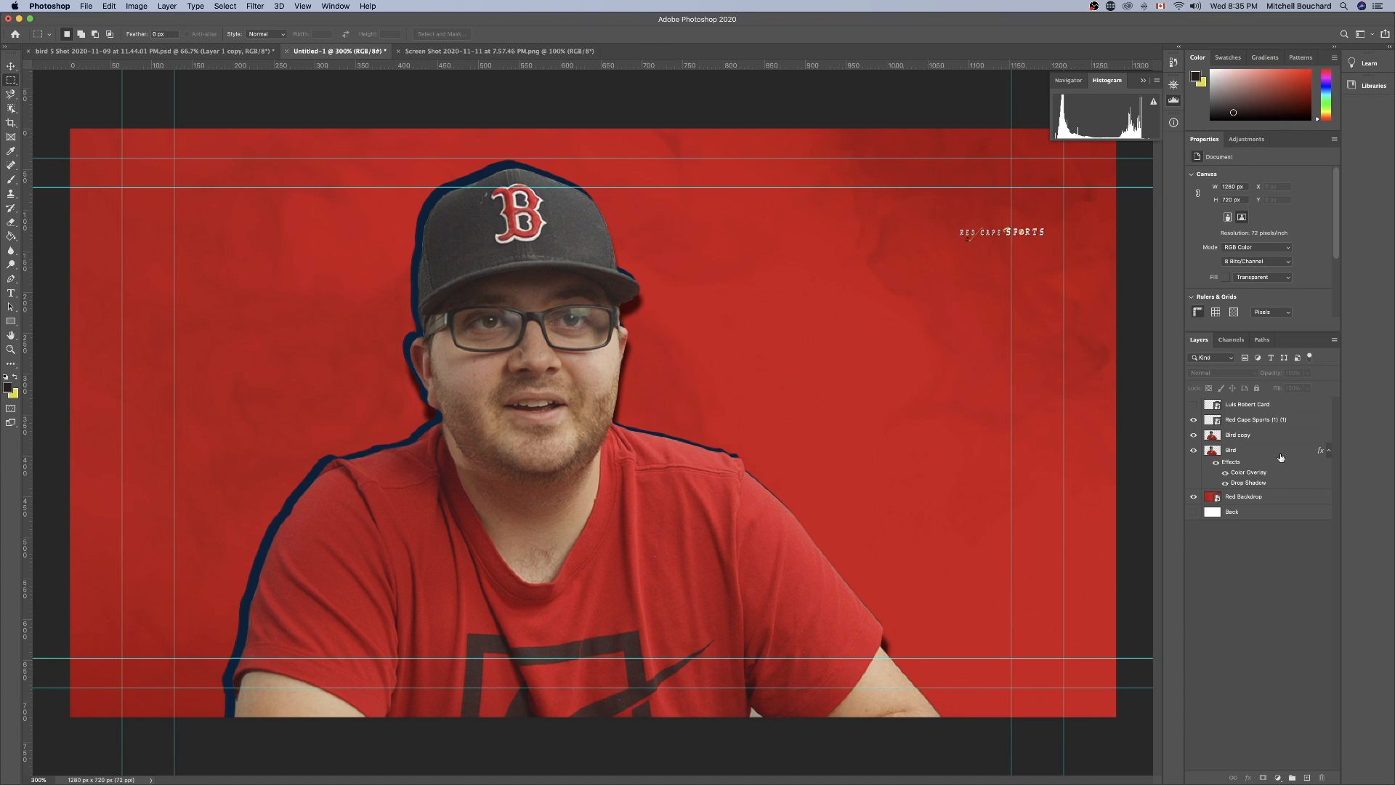
Add a Drop Shadow to the Red Cape Sports logo with 14% opacity, 4 px distance, 23% spread and 4 px size.
double_click(1297, 426)
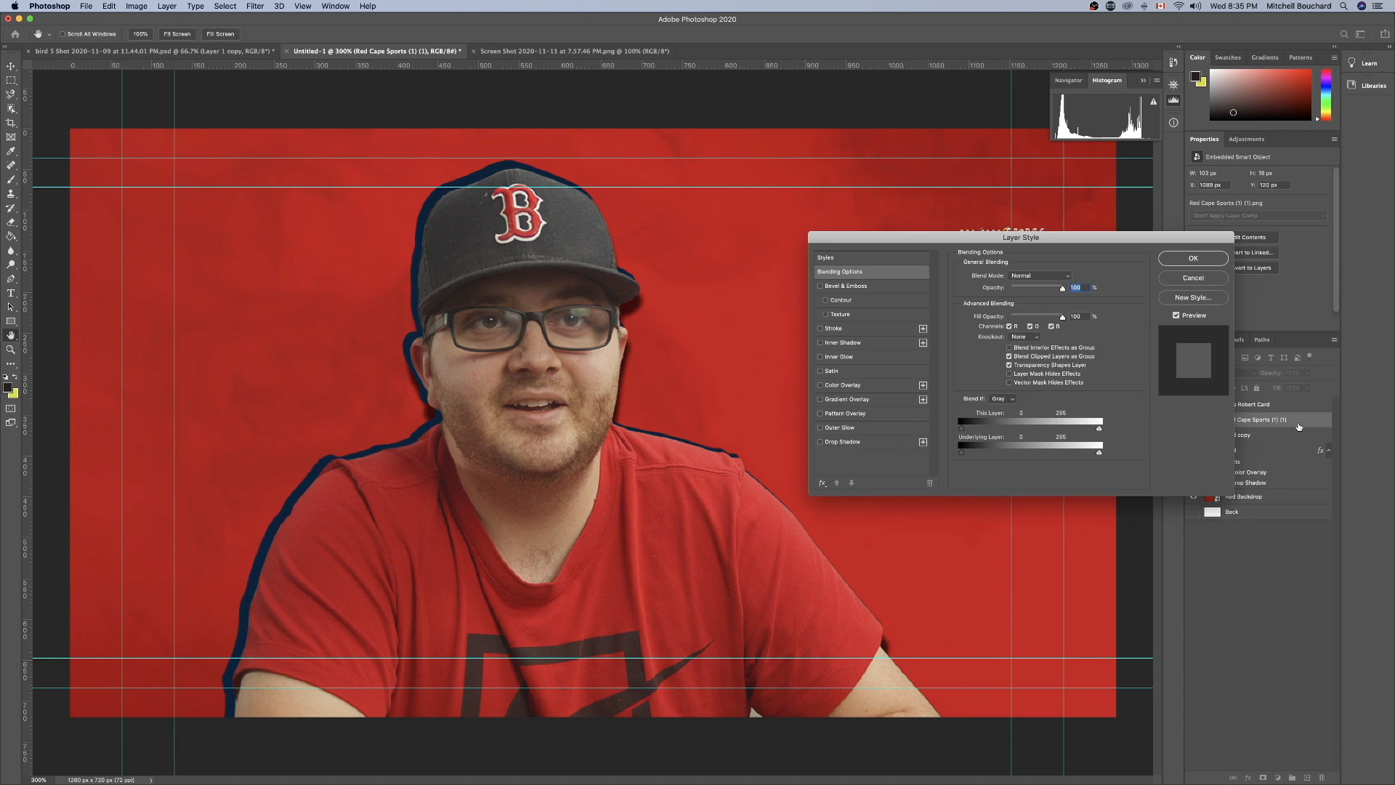
click(821, 443)
click(1193, 258)
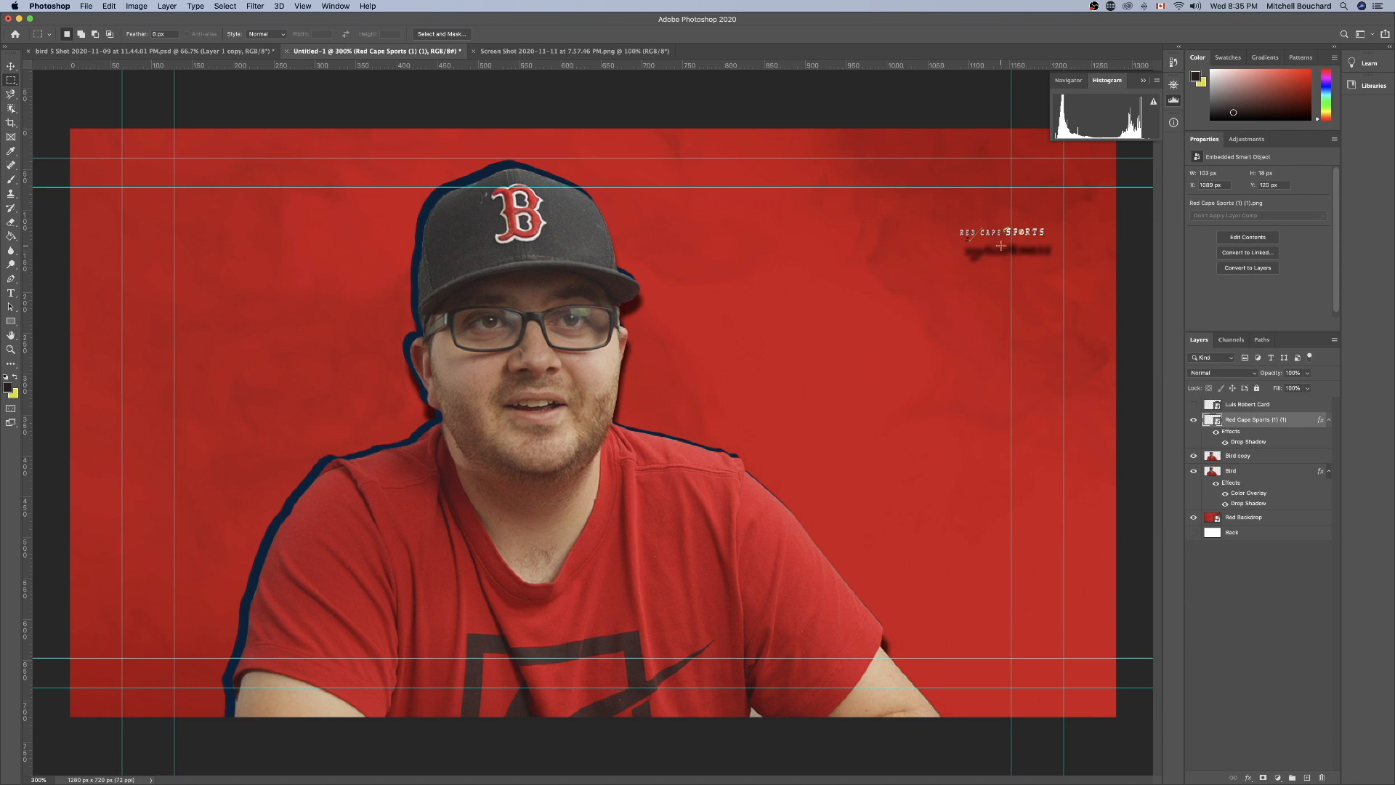
double_click(1315, 422)
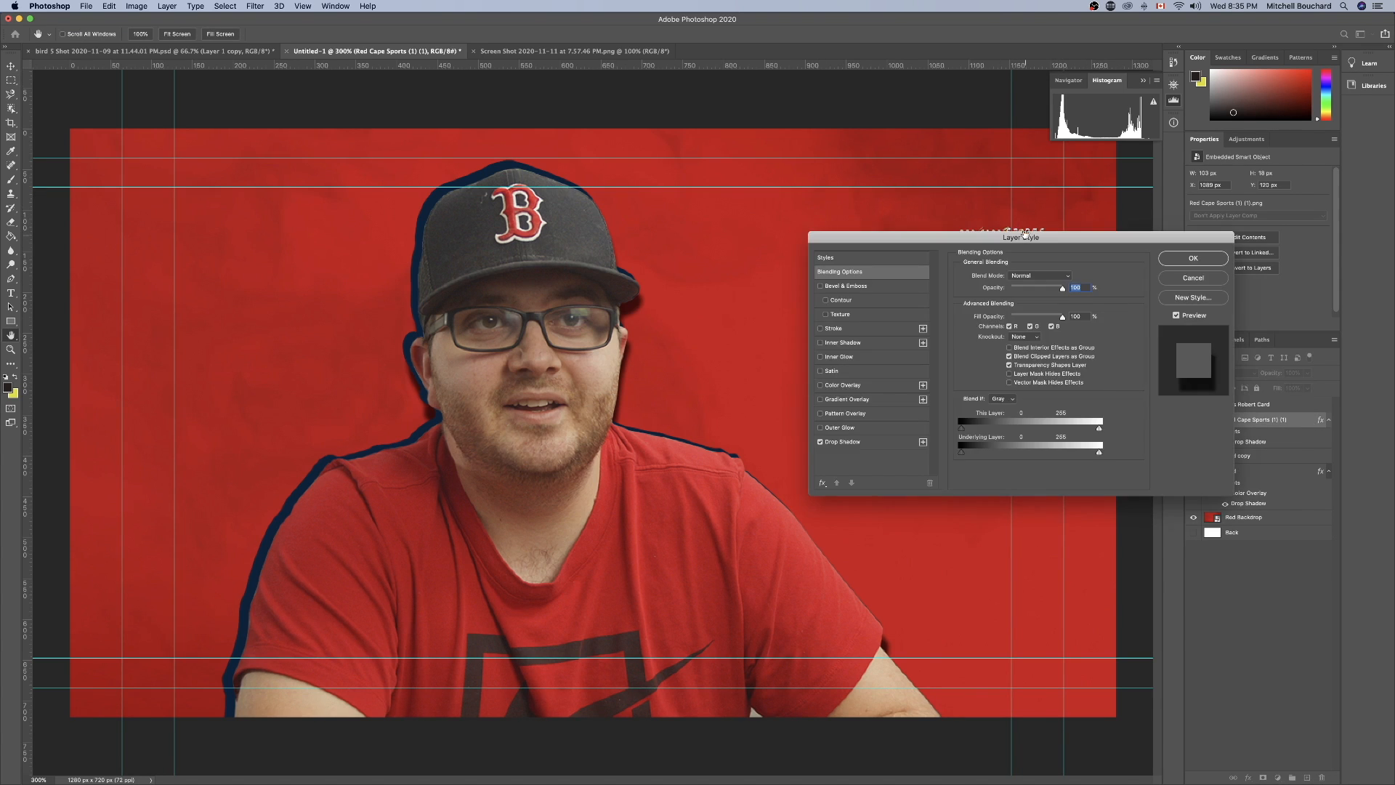
click(823, 555)
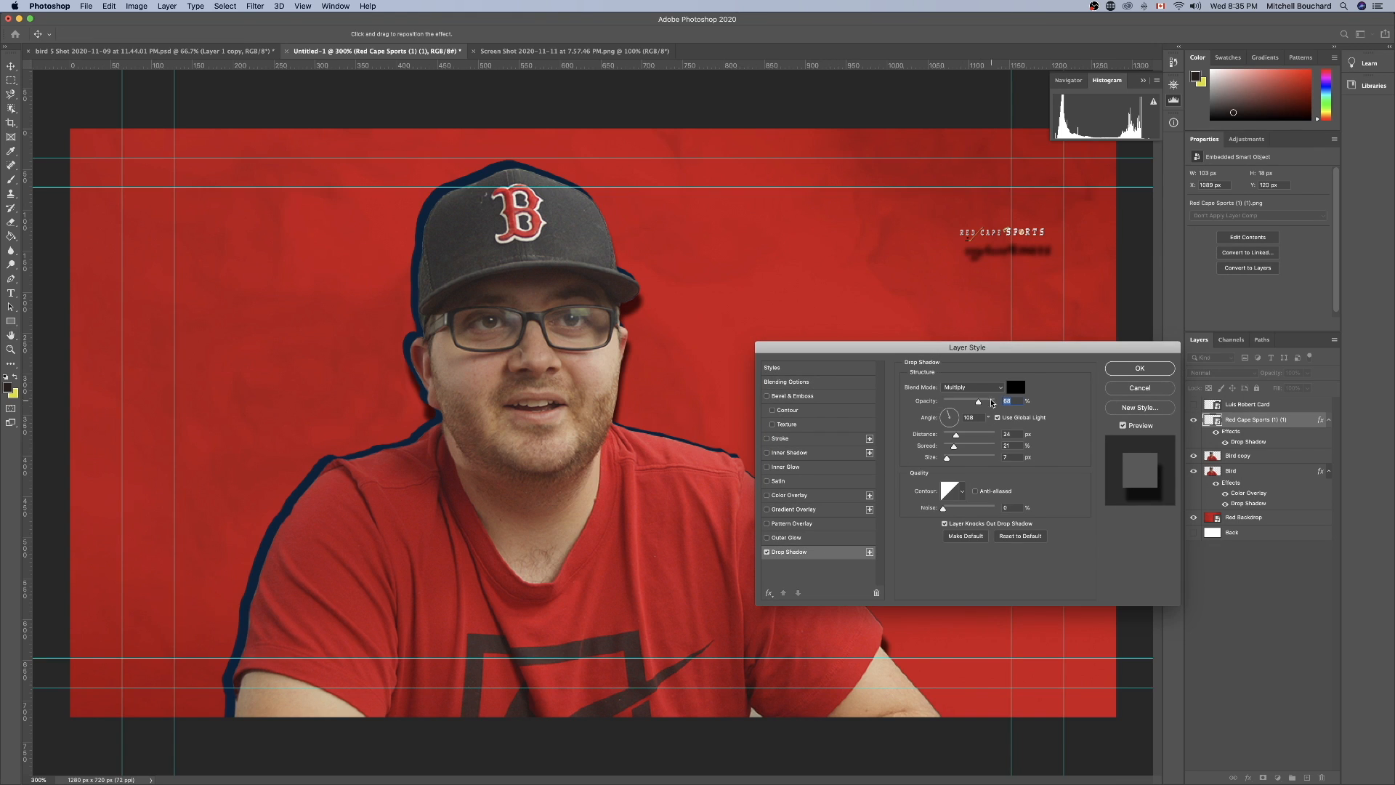
drag(961, 400, 943, 458)
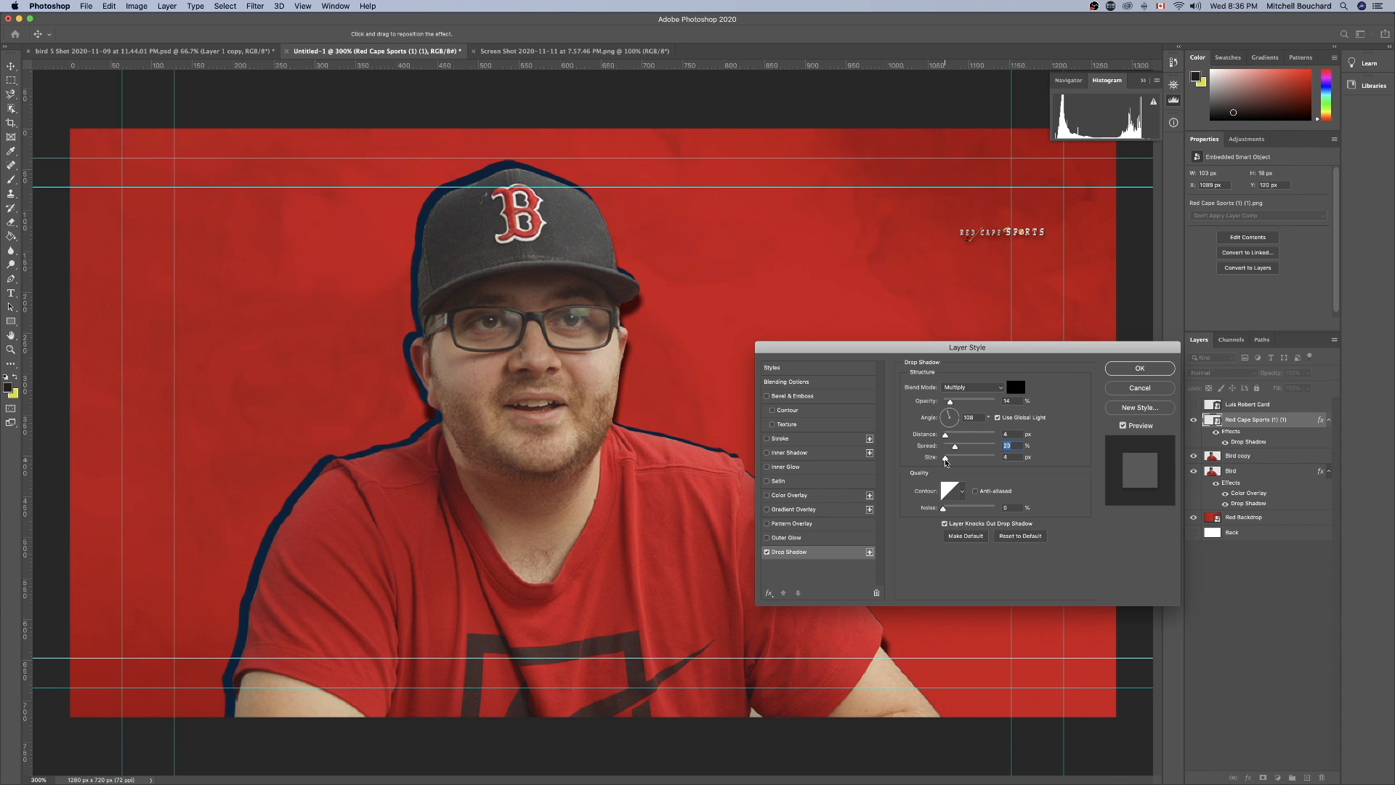
click(1139, 368)
click(1263, 583)
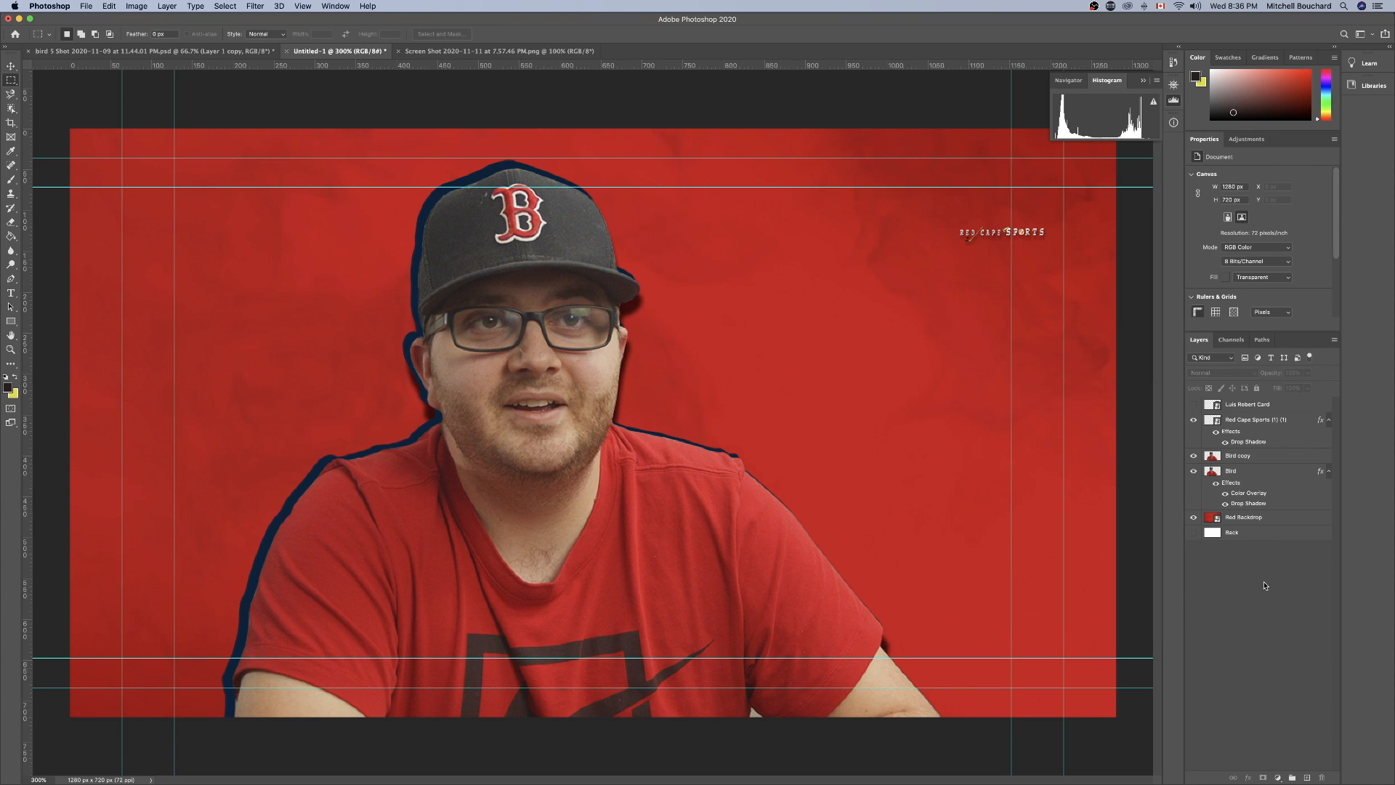
Move the remaining vertical guide off the canvas's right side and the two horizontal guides below the canvas.
key(super+minus)
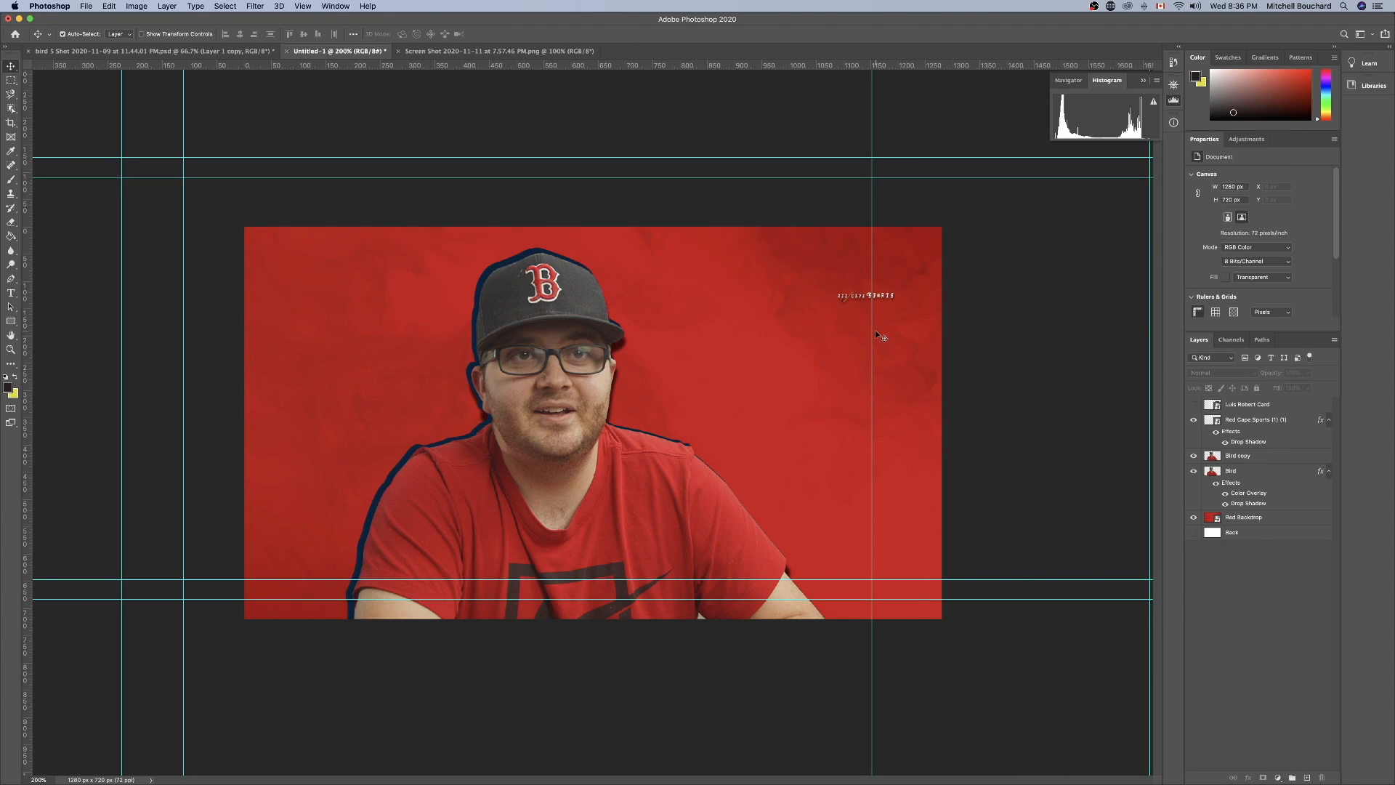
drag(872, 335, 1096, 354)
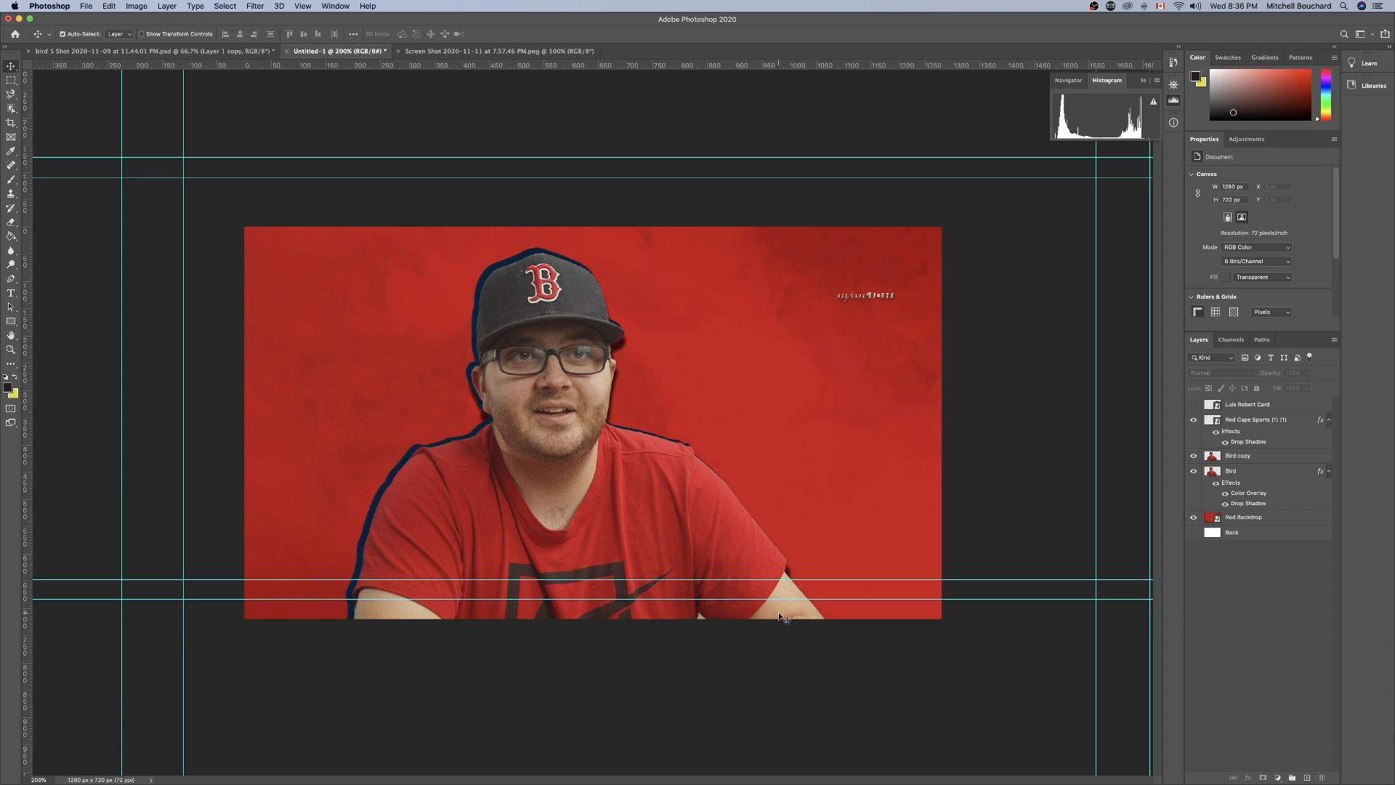
drag(781, 601, 778, 661)
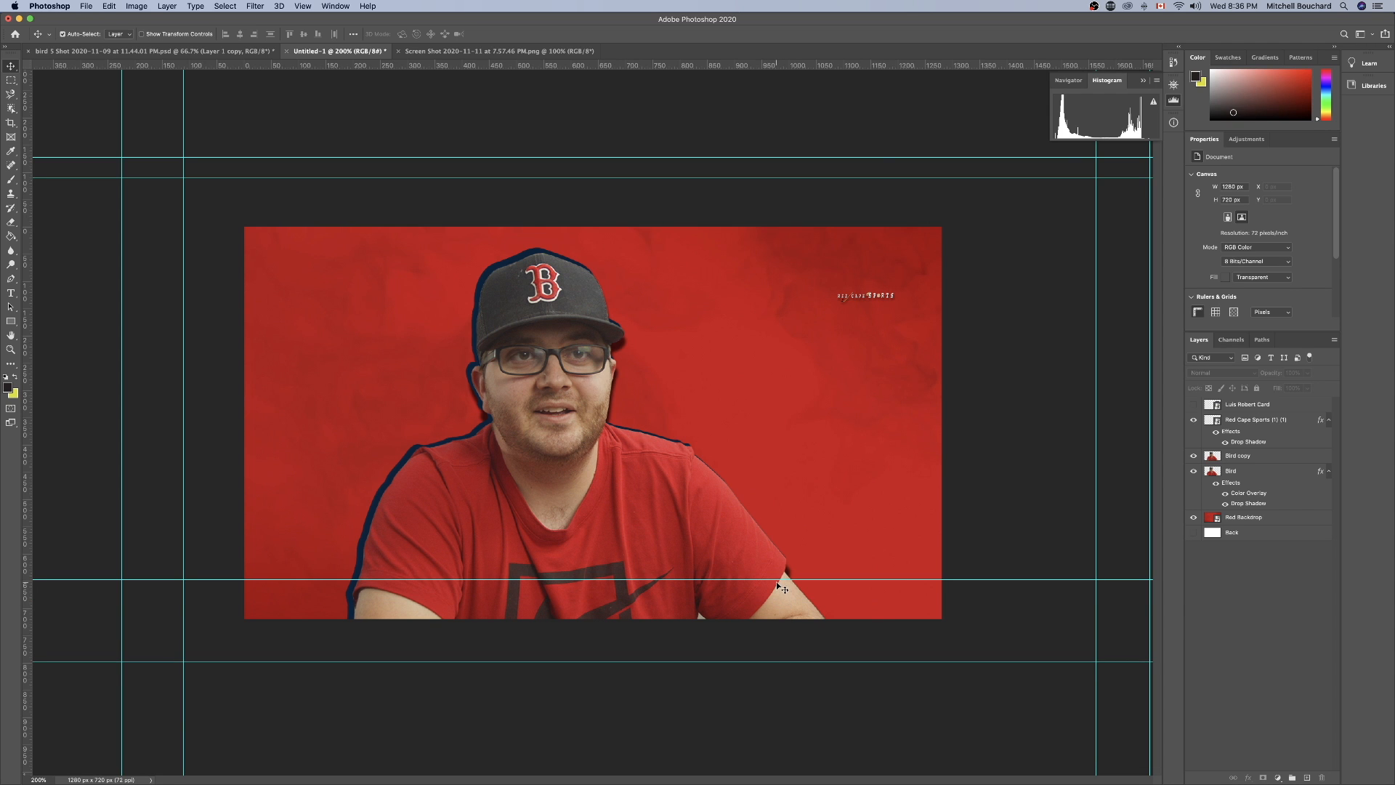
drag(776, 579, 769, 655)
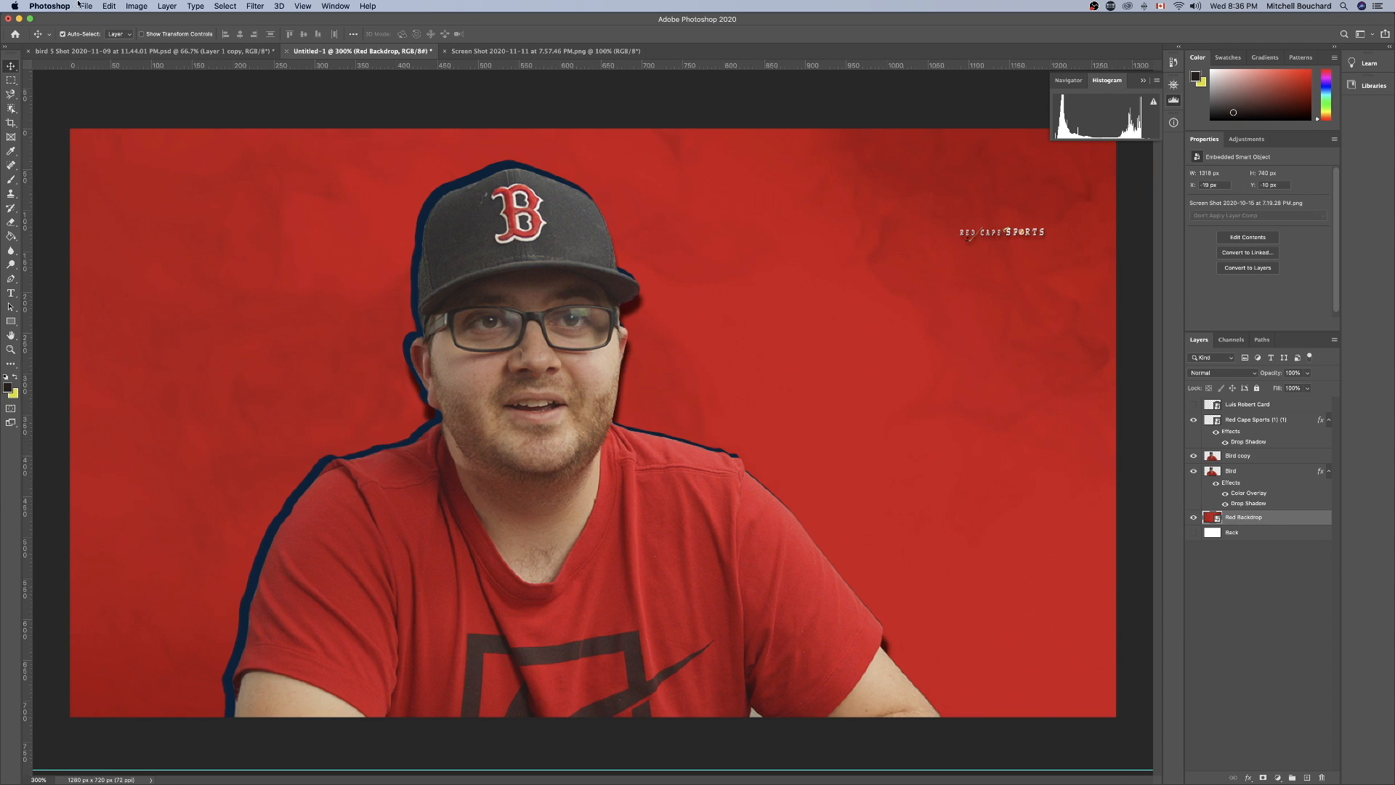
Apply an Exposure adjustment to the Red Backdrop layer with exposure +0.05, offset 0 and gamma correction 0.83.
click(137, 6)
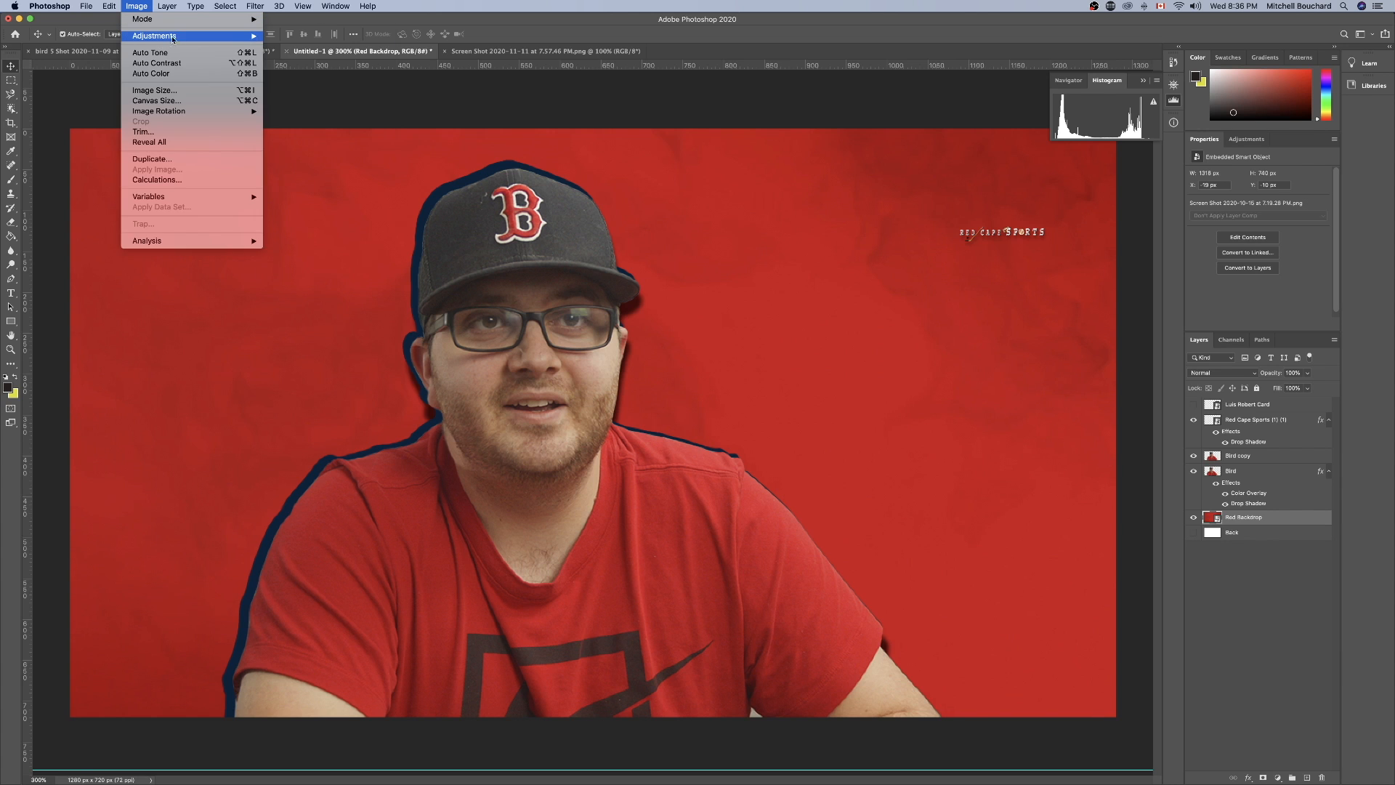
mouse_move(175, 38)
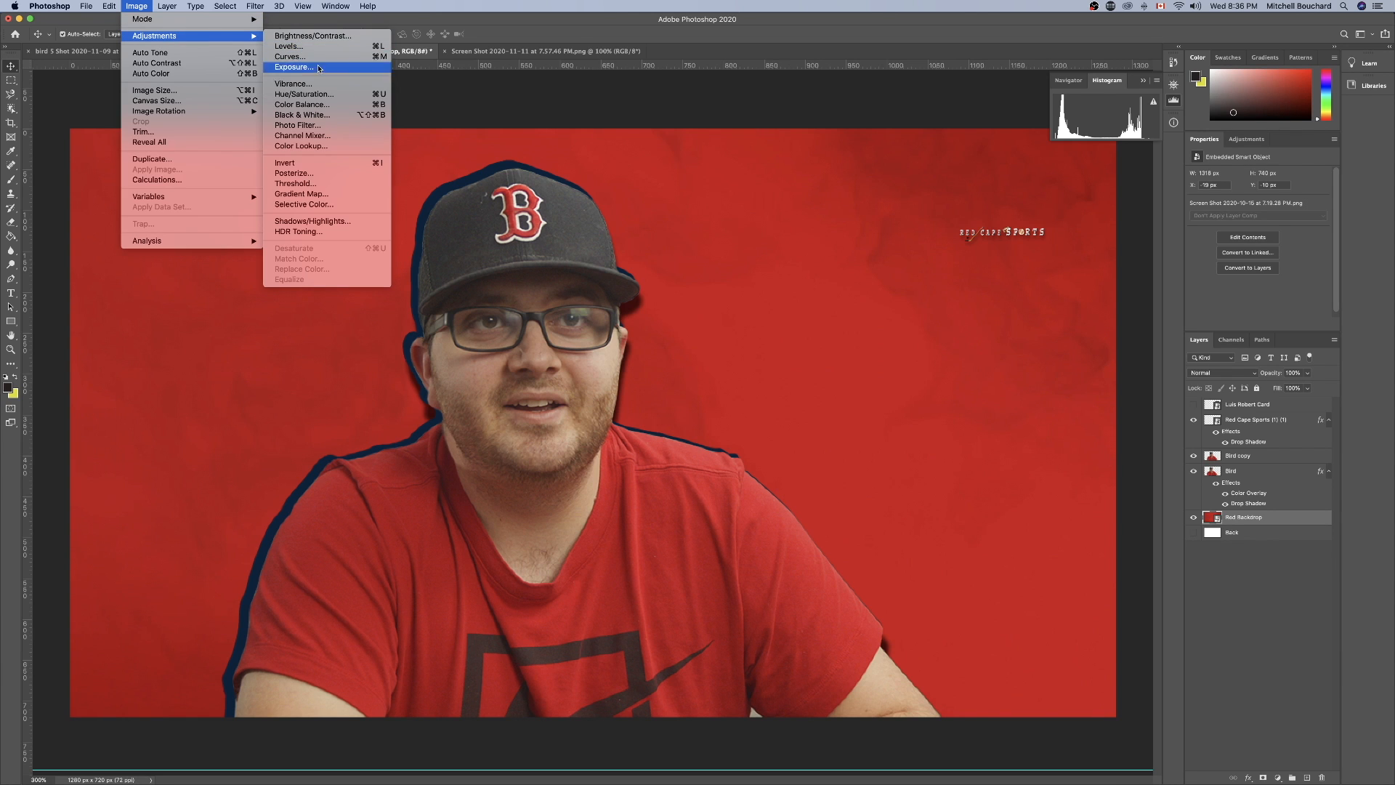
click(319, 68)
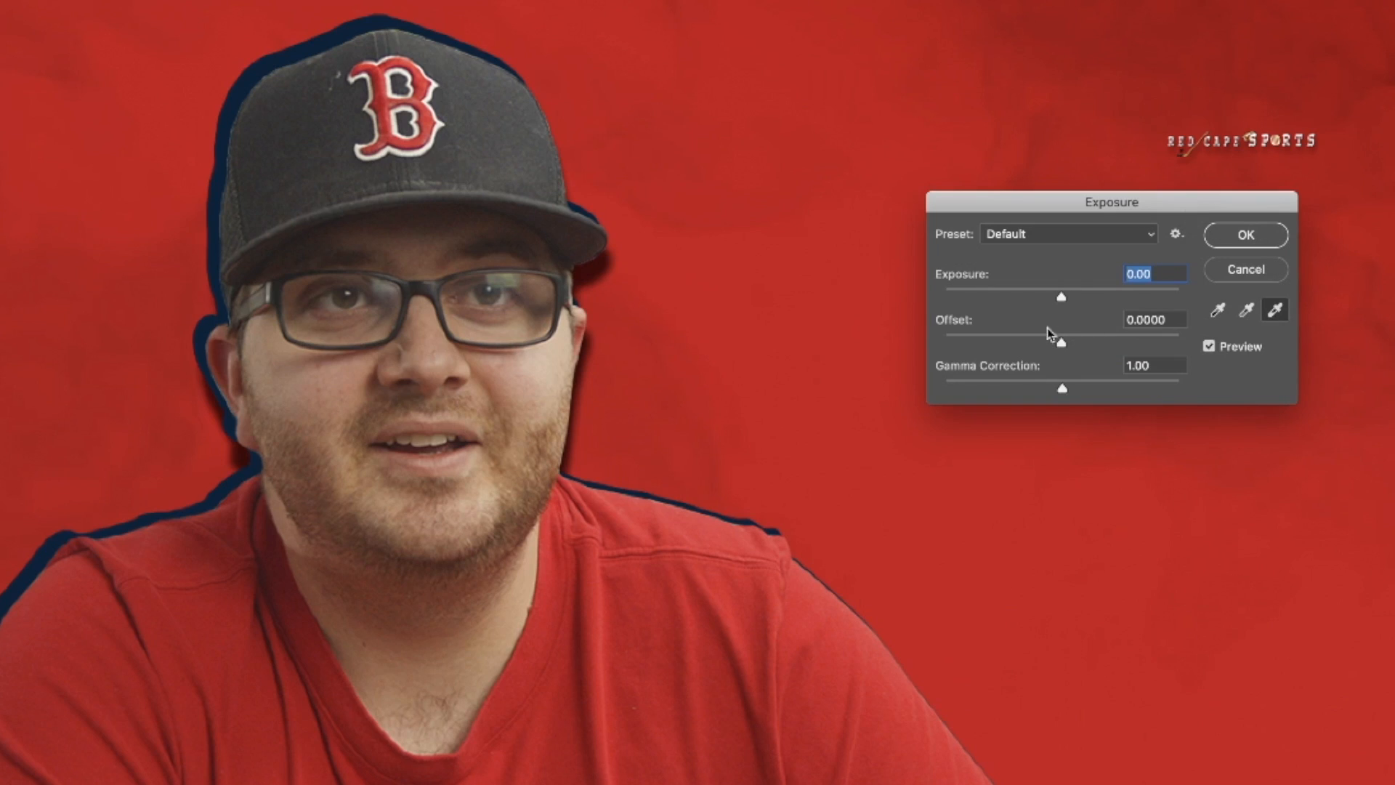
drag(669, 282, 658, 282)
mouse_move(1044, 298)
mouse_down()
mouse_move(1028, 299)
mouse_move(1083, 299)
mouse_move(1023, 299)
mouse_up()
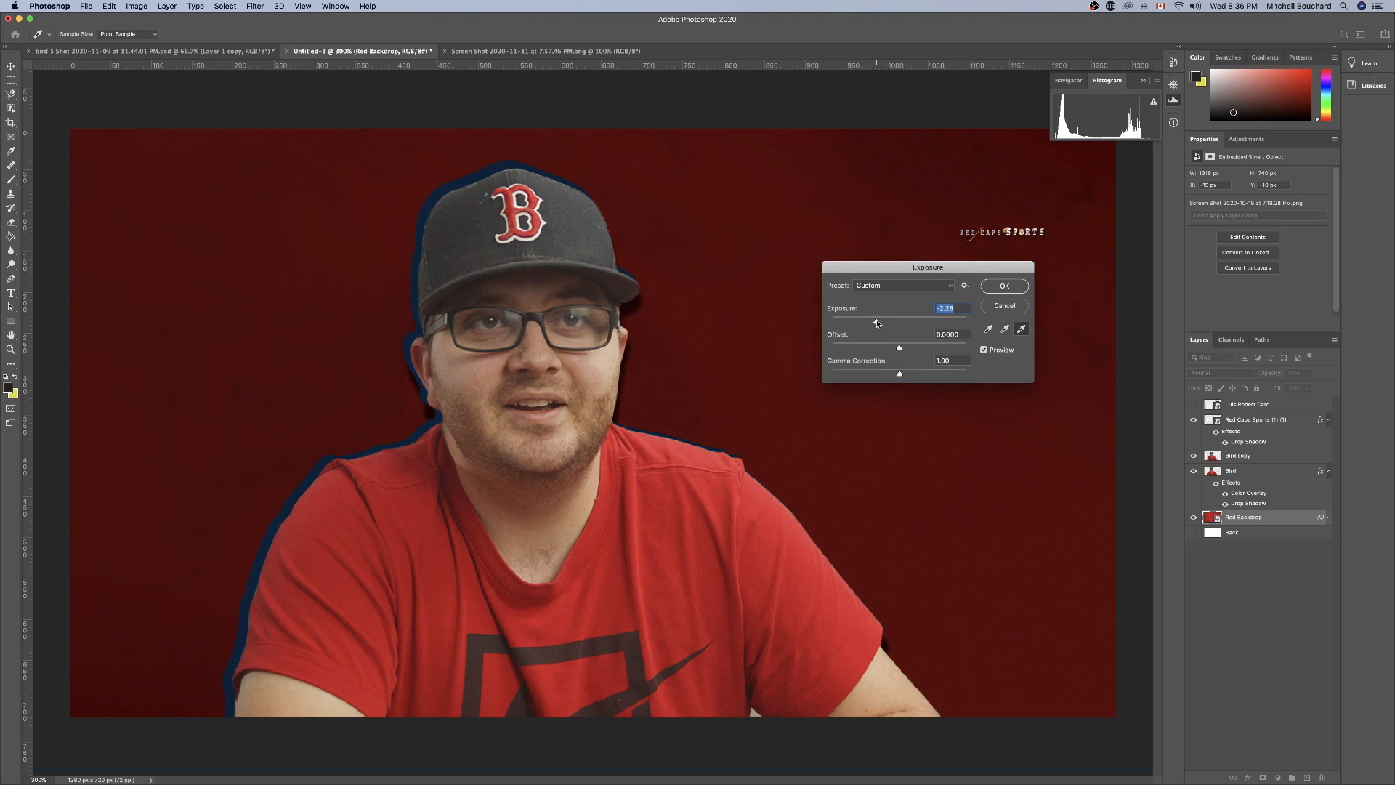
drag(877, 323, 908, 376)
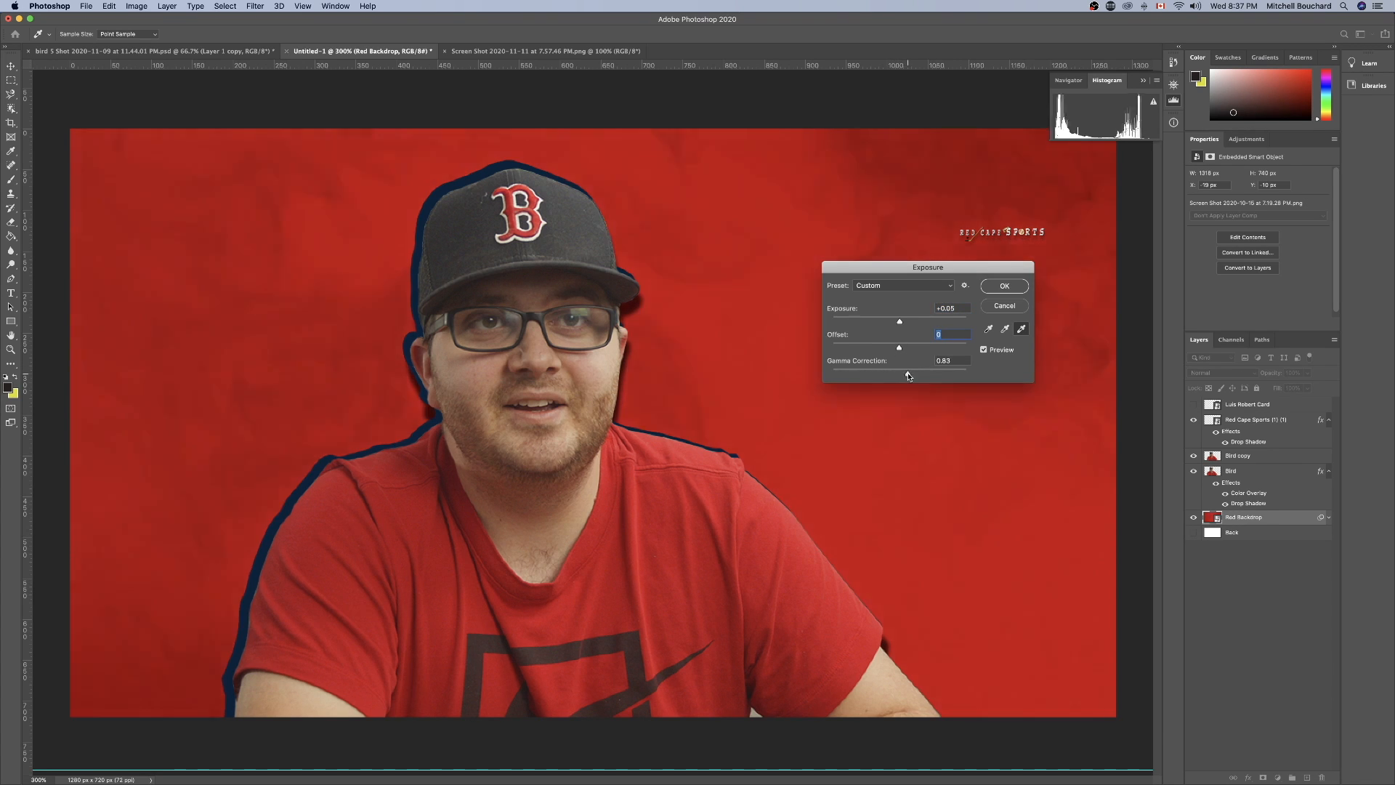
click(1000, 289)
Apply the basic Sharpen filter once to the Bird copy portrait layer.
click(567, 305)
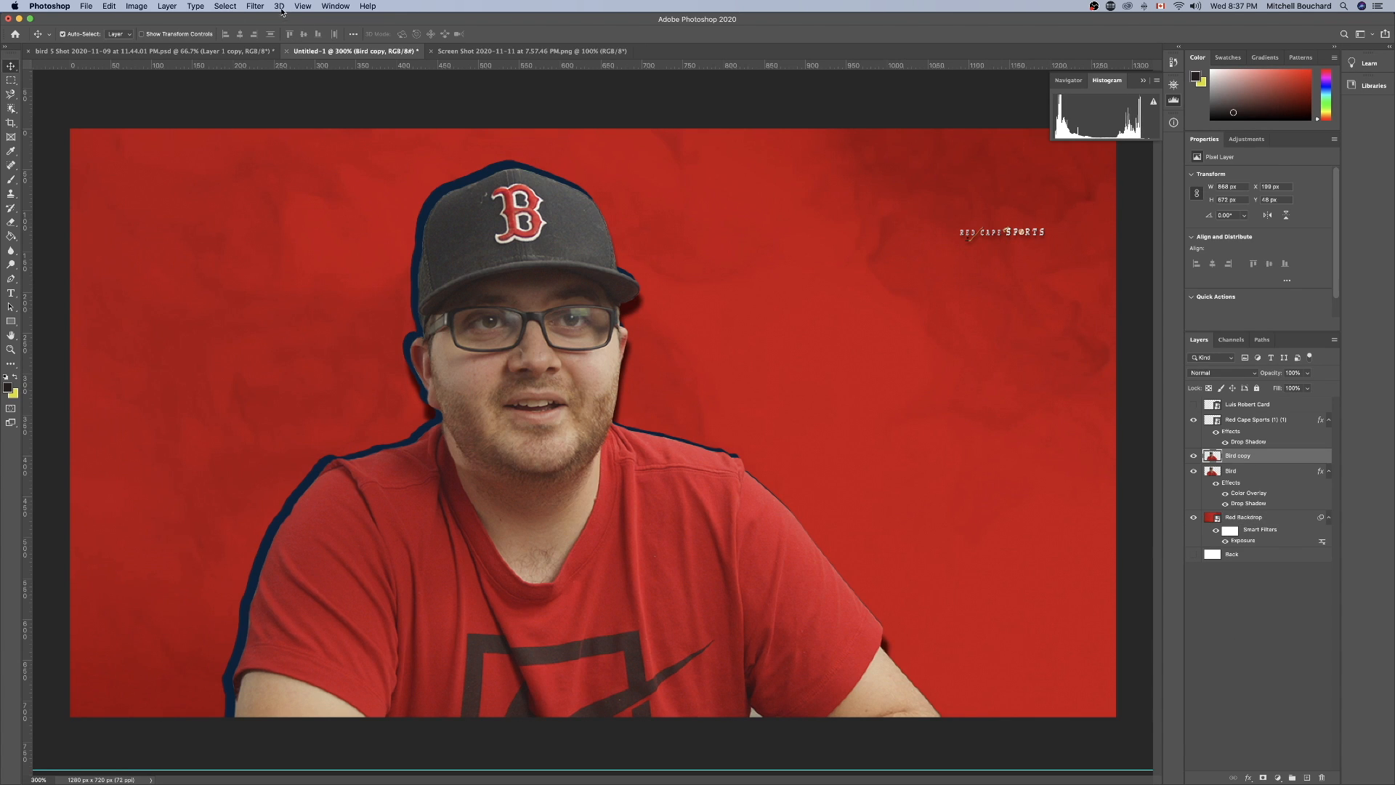
click(249, 6)
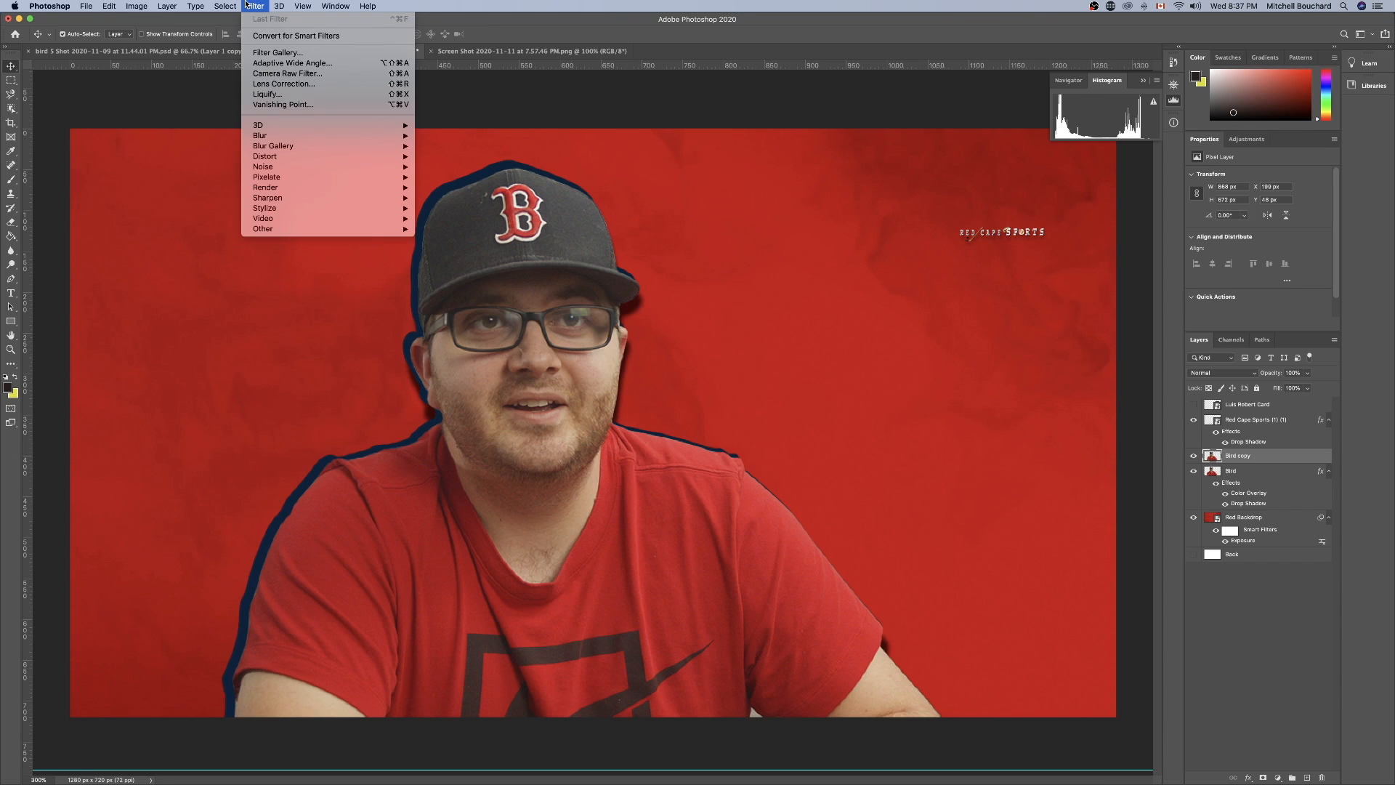
mouse_move(378, 135)
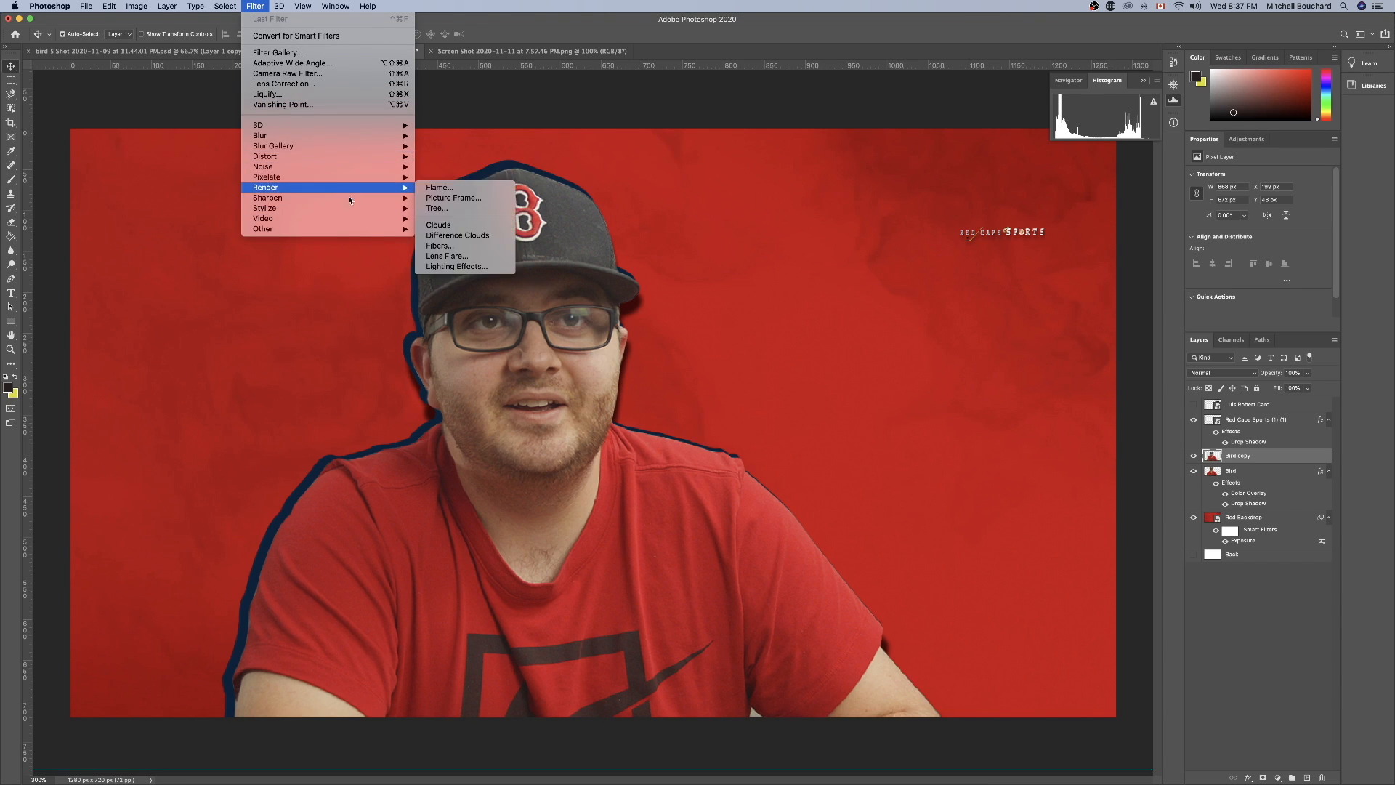
mouse_move(413, 202)
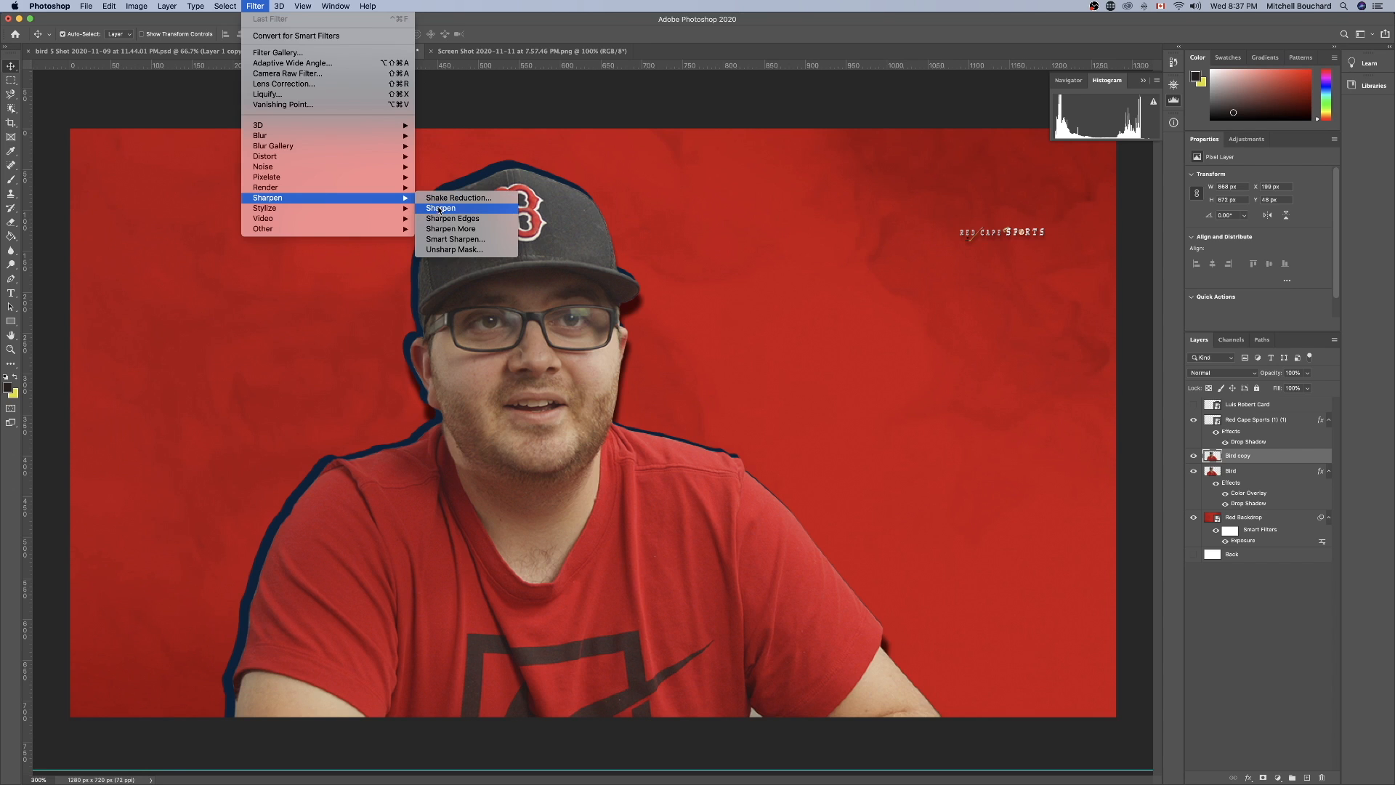
click(441, 210)
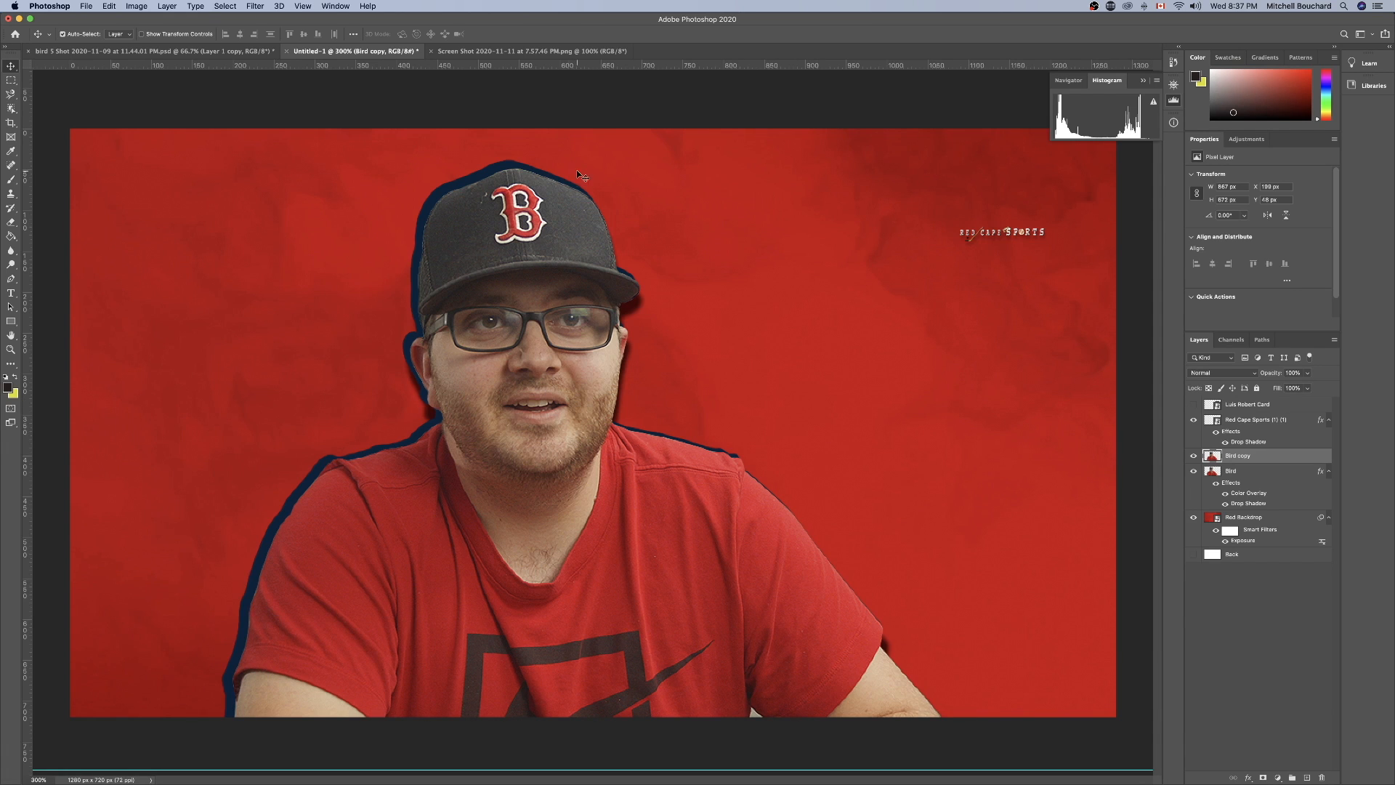
Apply an Unsharp Mask with a 1.0 px radius to the Bird copy portrait layer.
double_click(1310, 461)
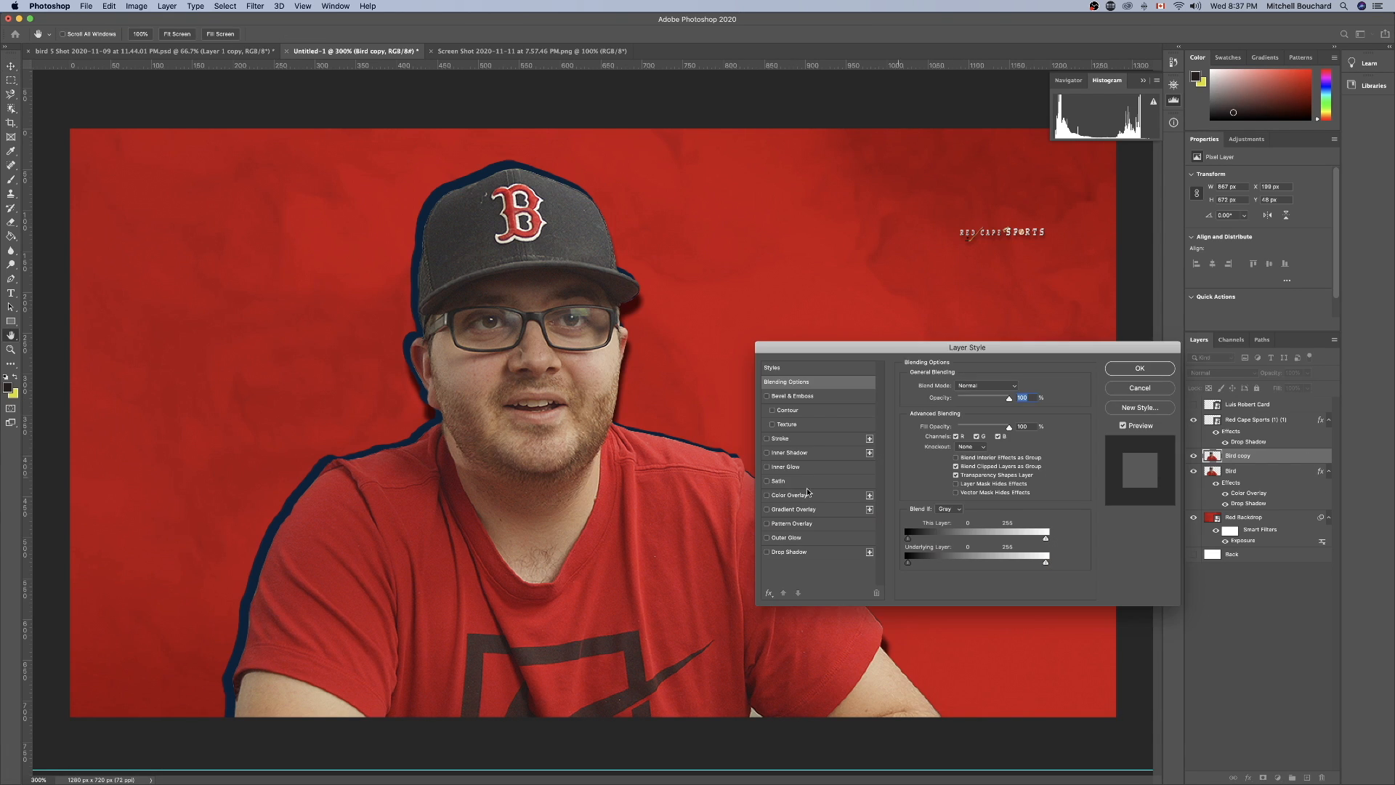
click(1139, 369)
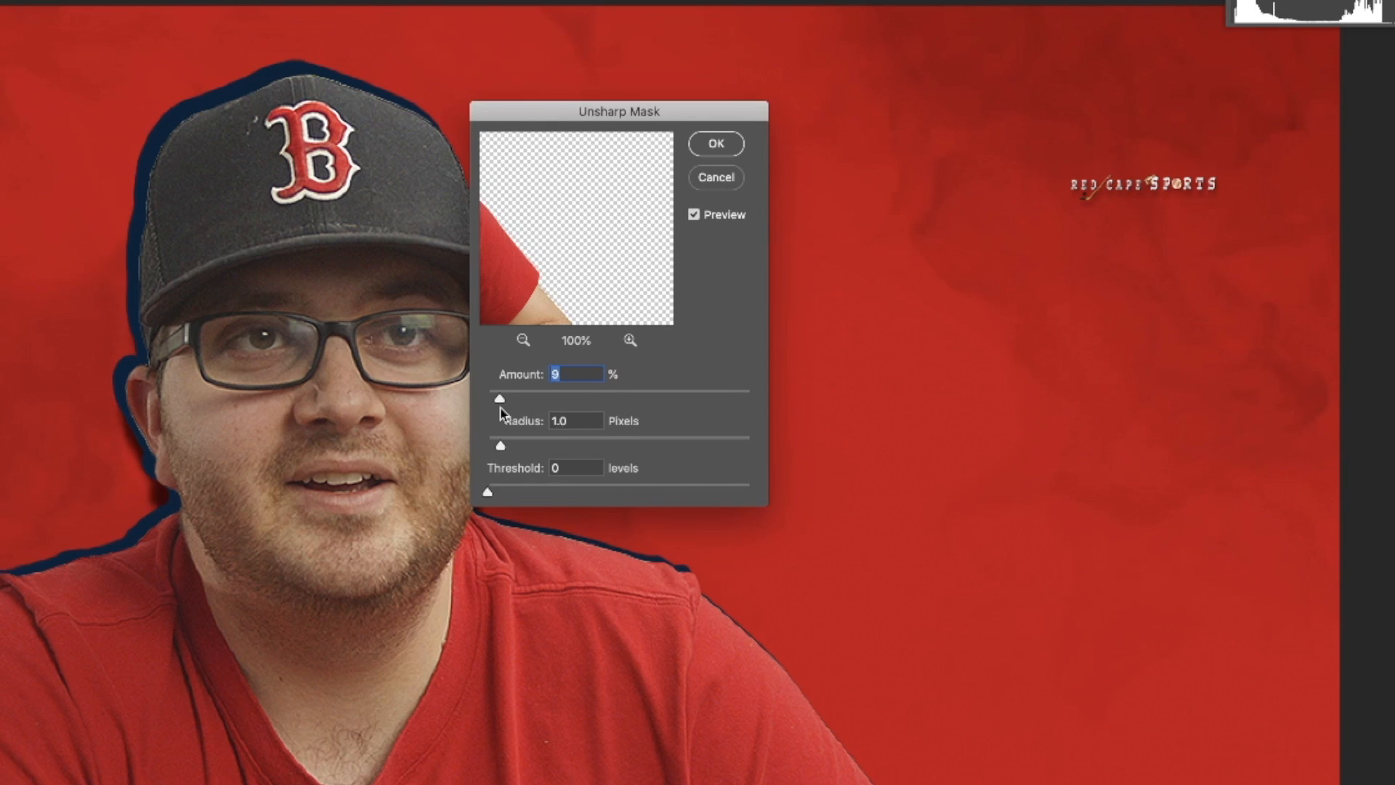
drag(622, 362, 635, 358)
drag(686, 202, 928, 196)
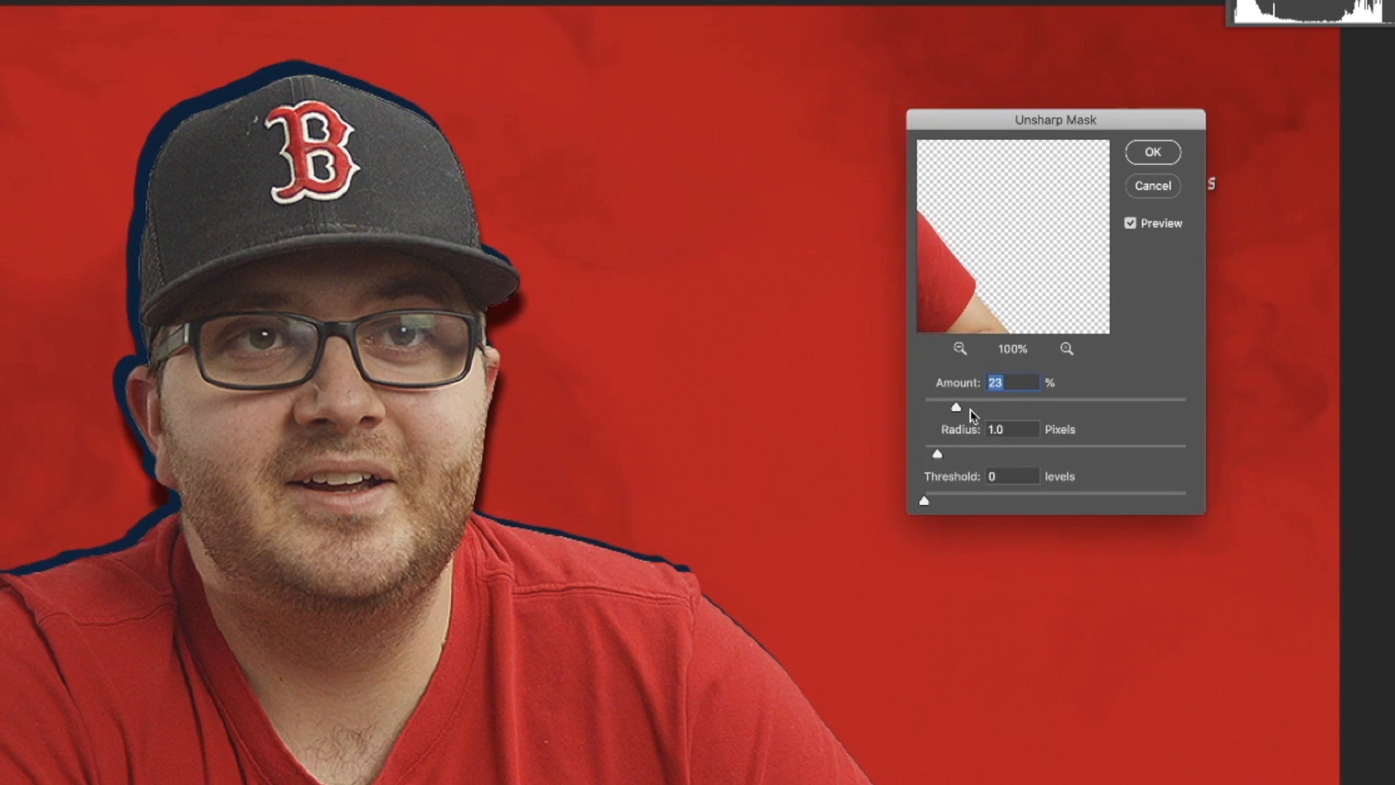
drag(956, 407, 1012, 499)
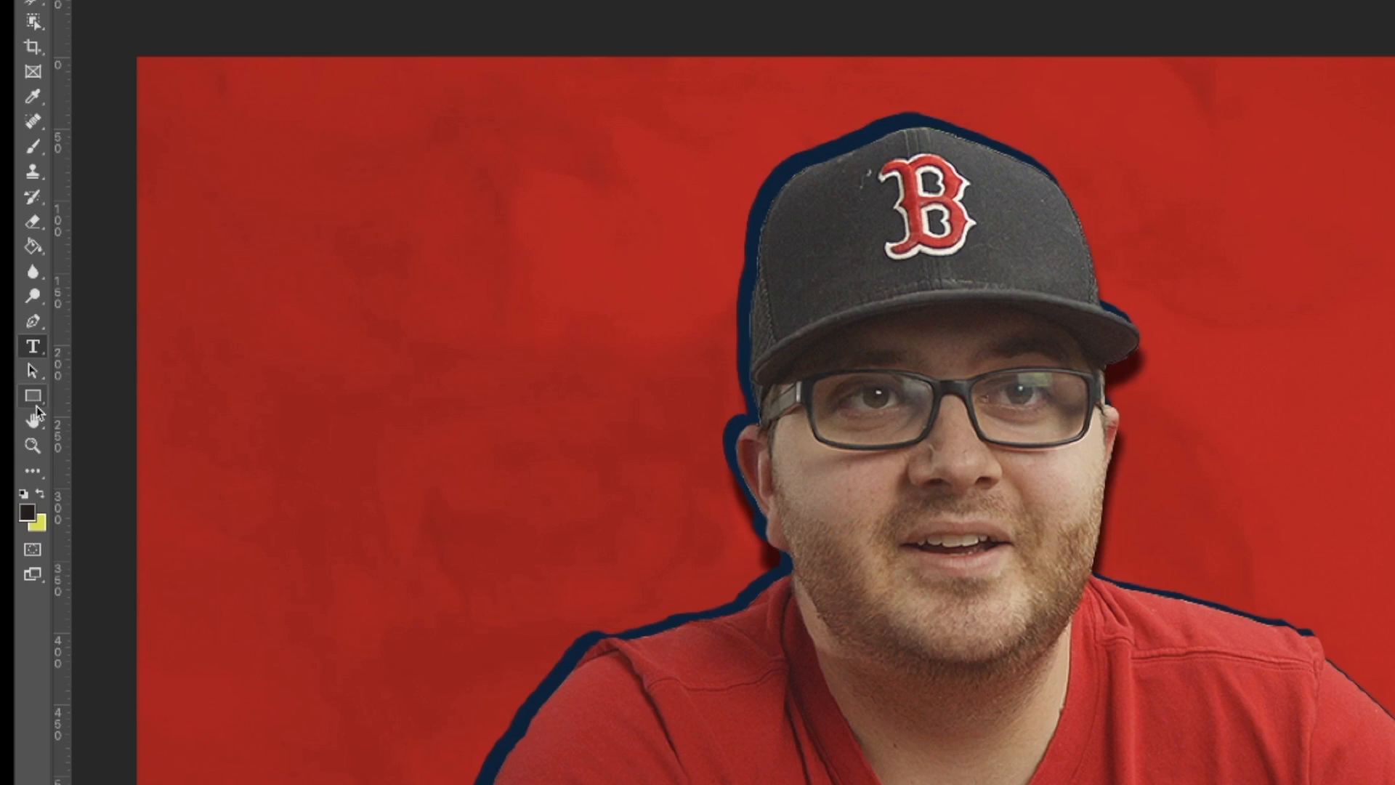
Draw a tall dark rectangle shape about 224 x 502 px over the area beside the portrait's face.
click(35, 398)
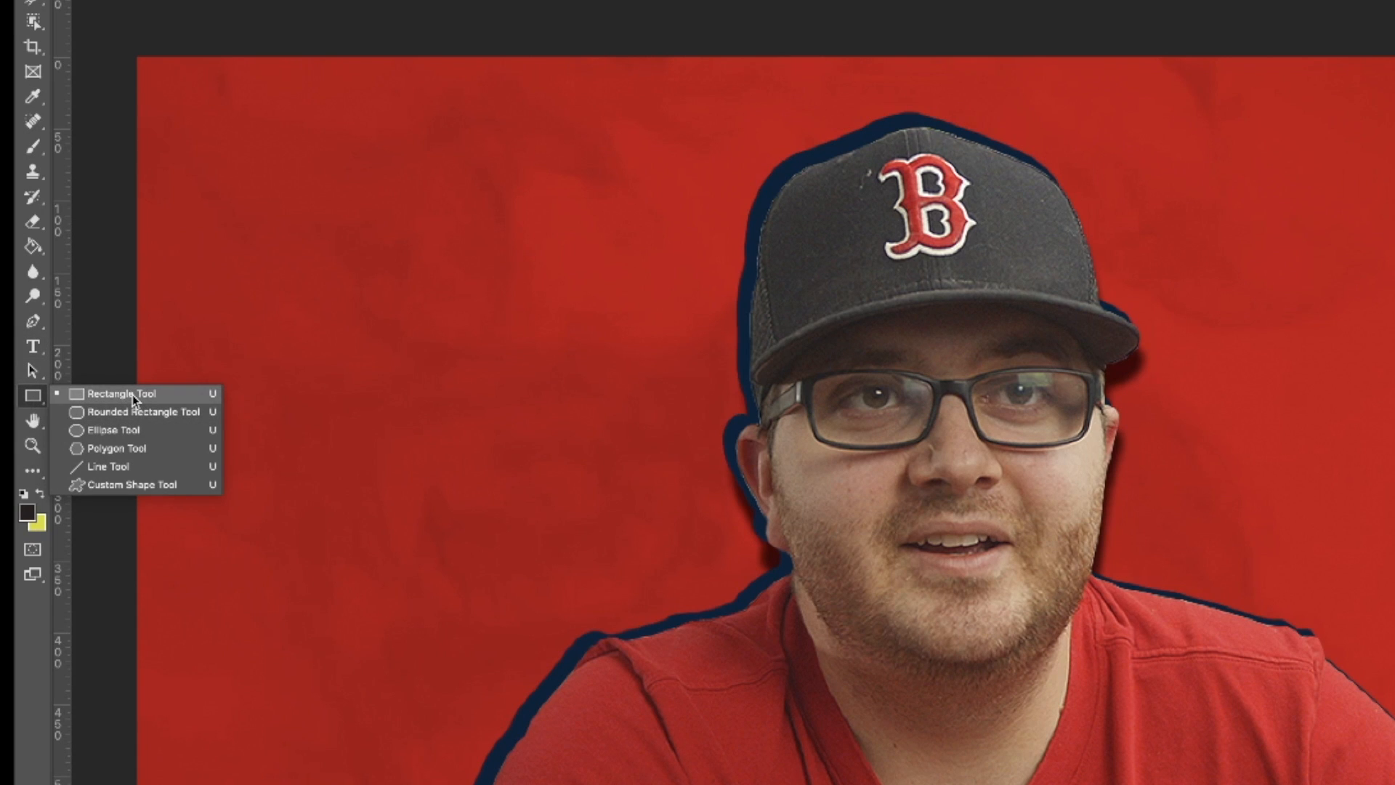
click(132, 394)
drag(443, 209, 666, 768)
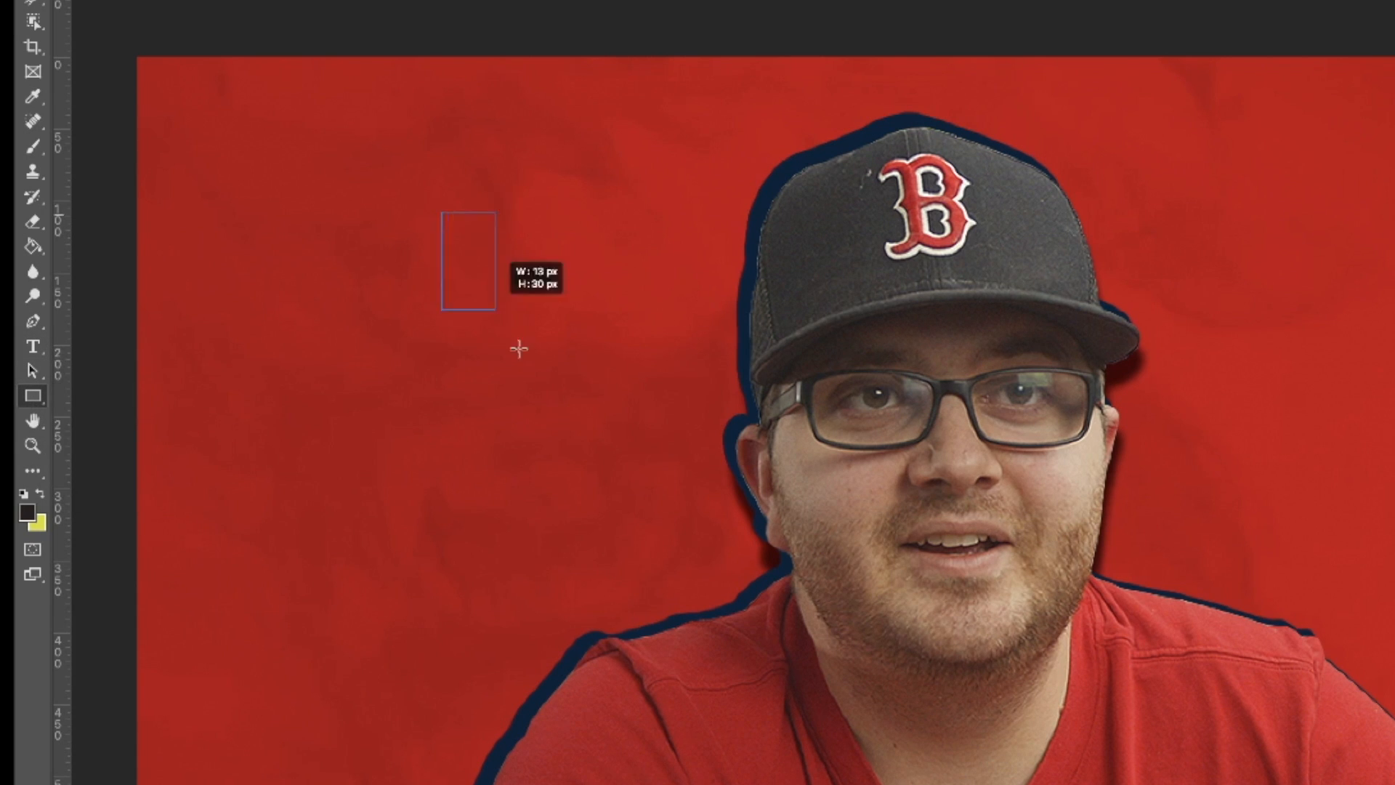
drag(369, 540, 426, 626)
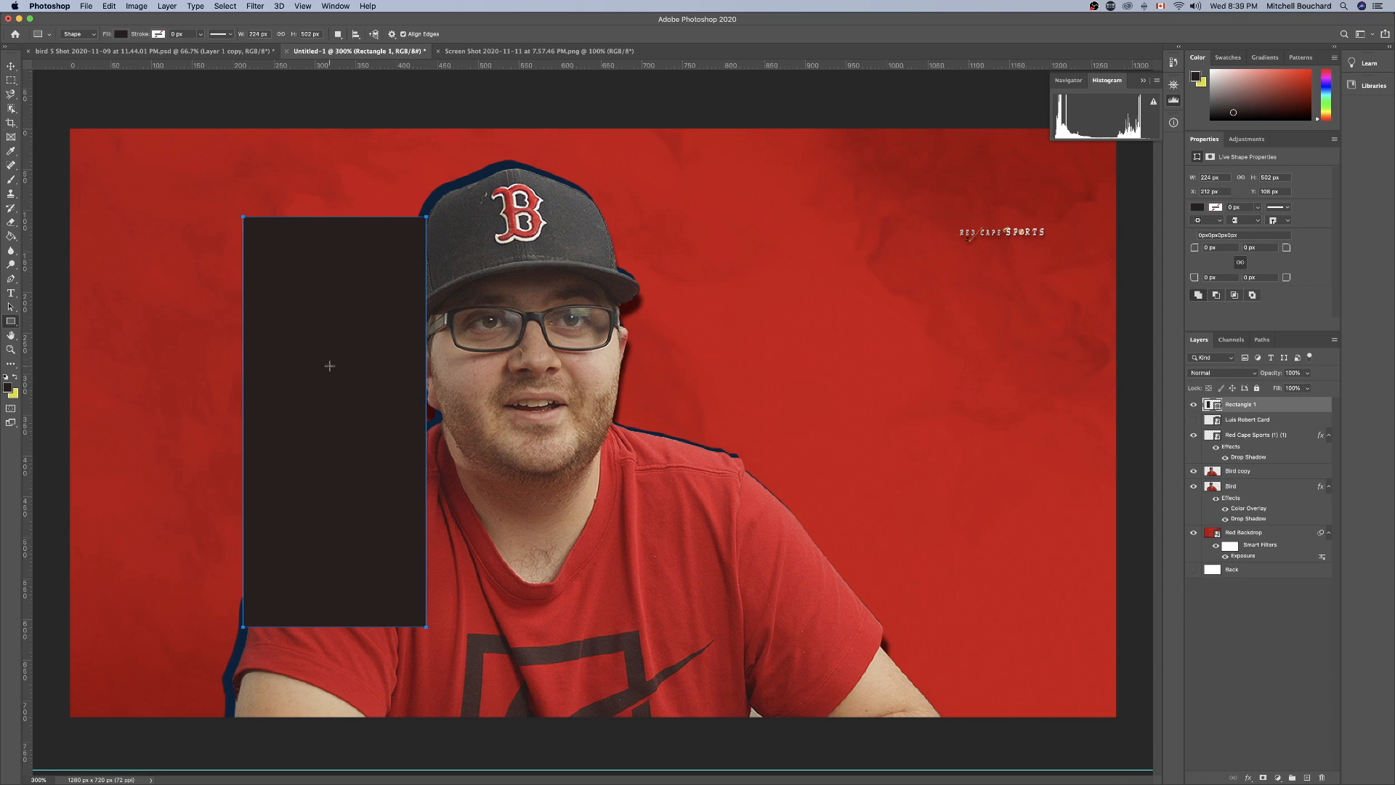
drag(330, 366, 199, 259)
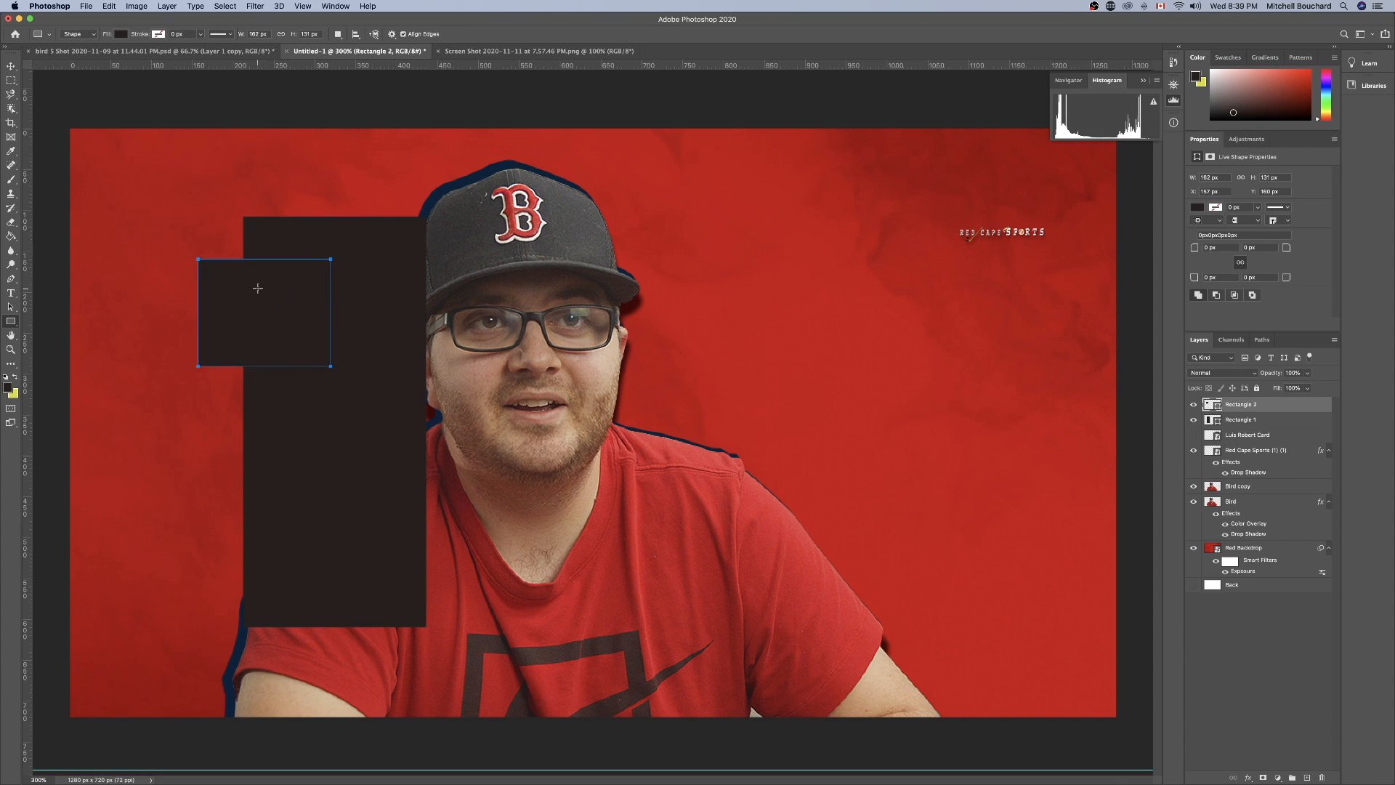
click(11, 68)
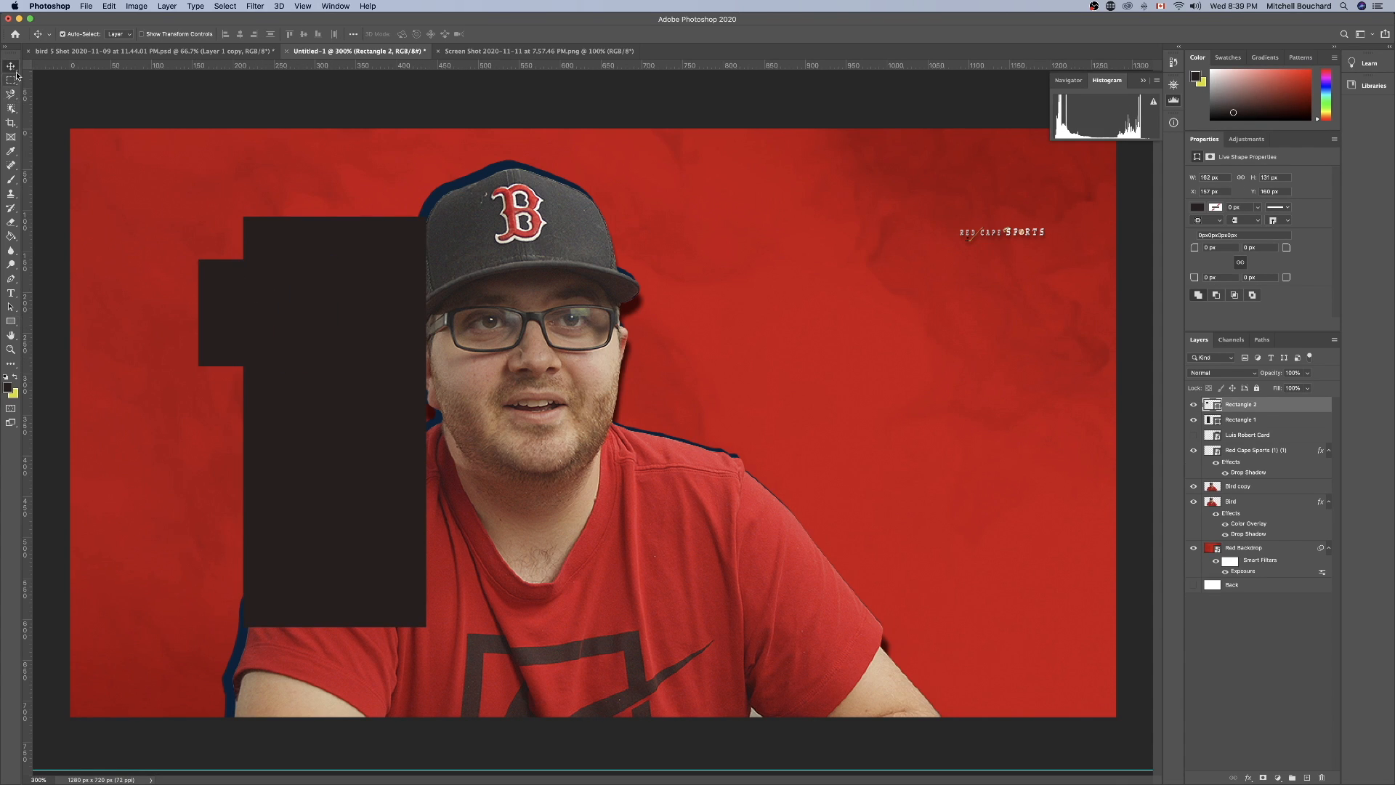
click(11, 322)
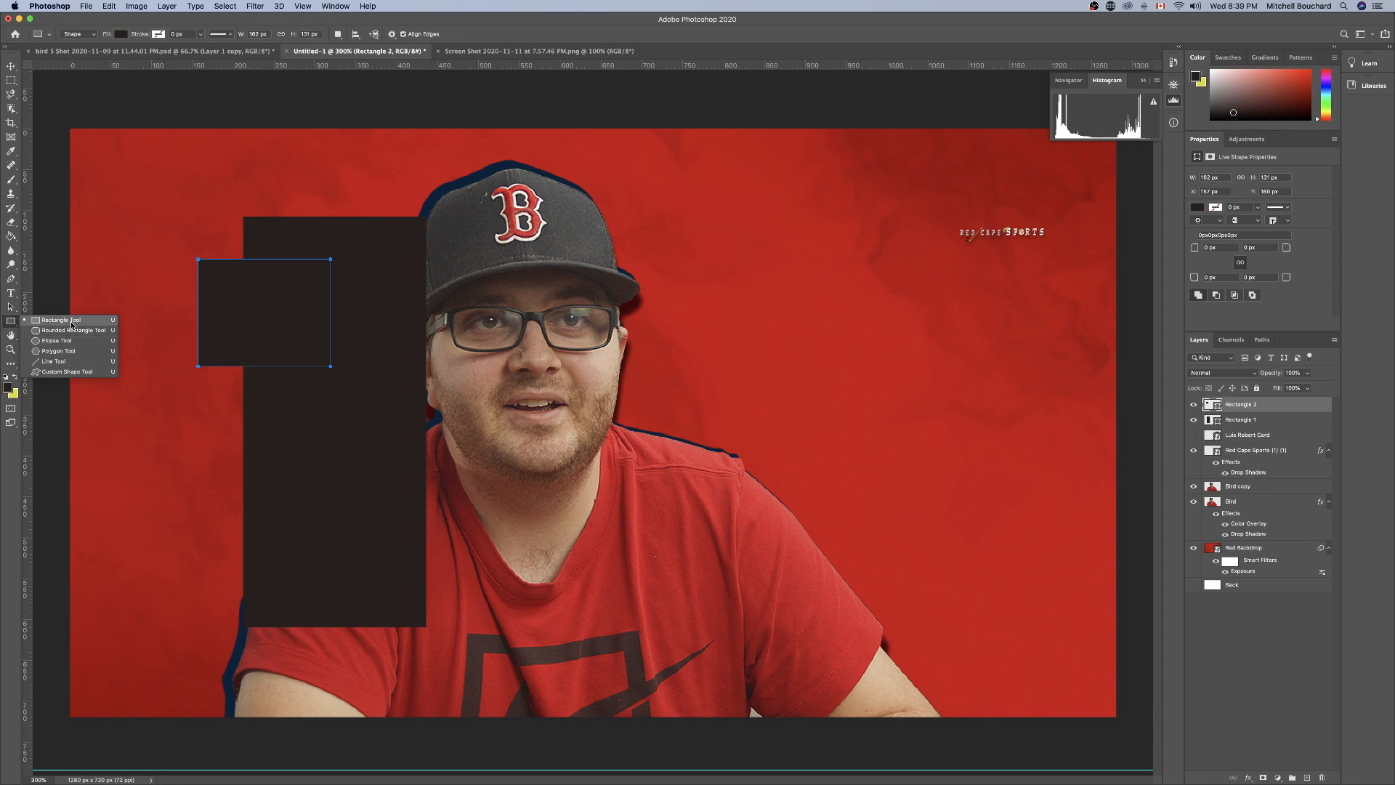
click(122, 247)
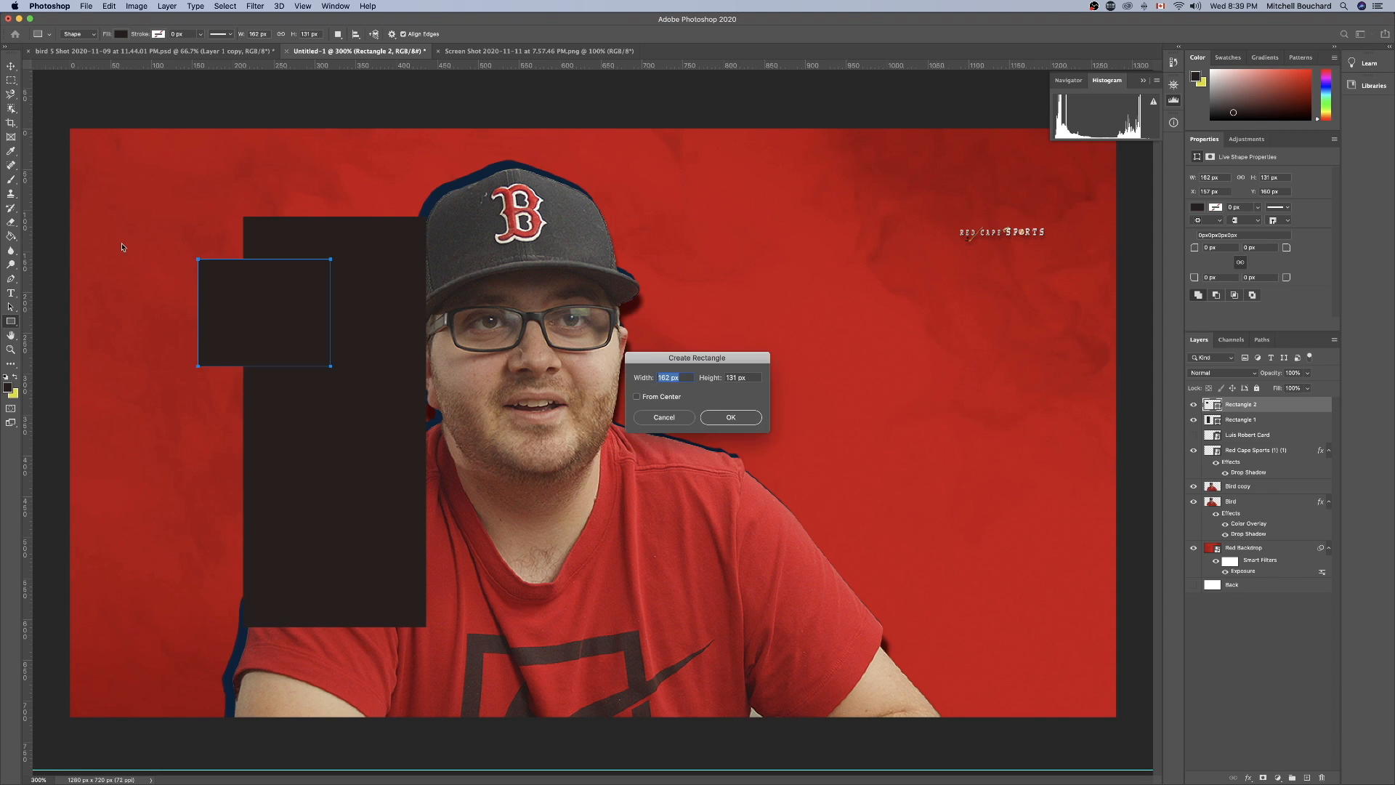
click(730, 417)
click(185, 251)
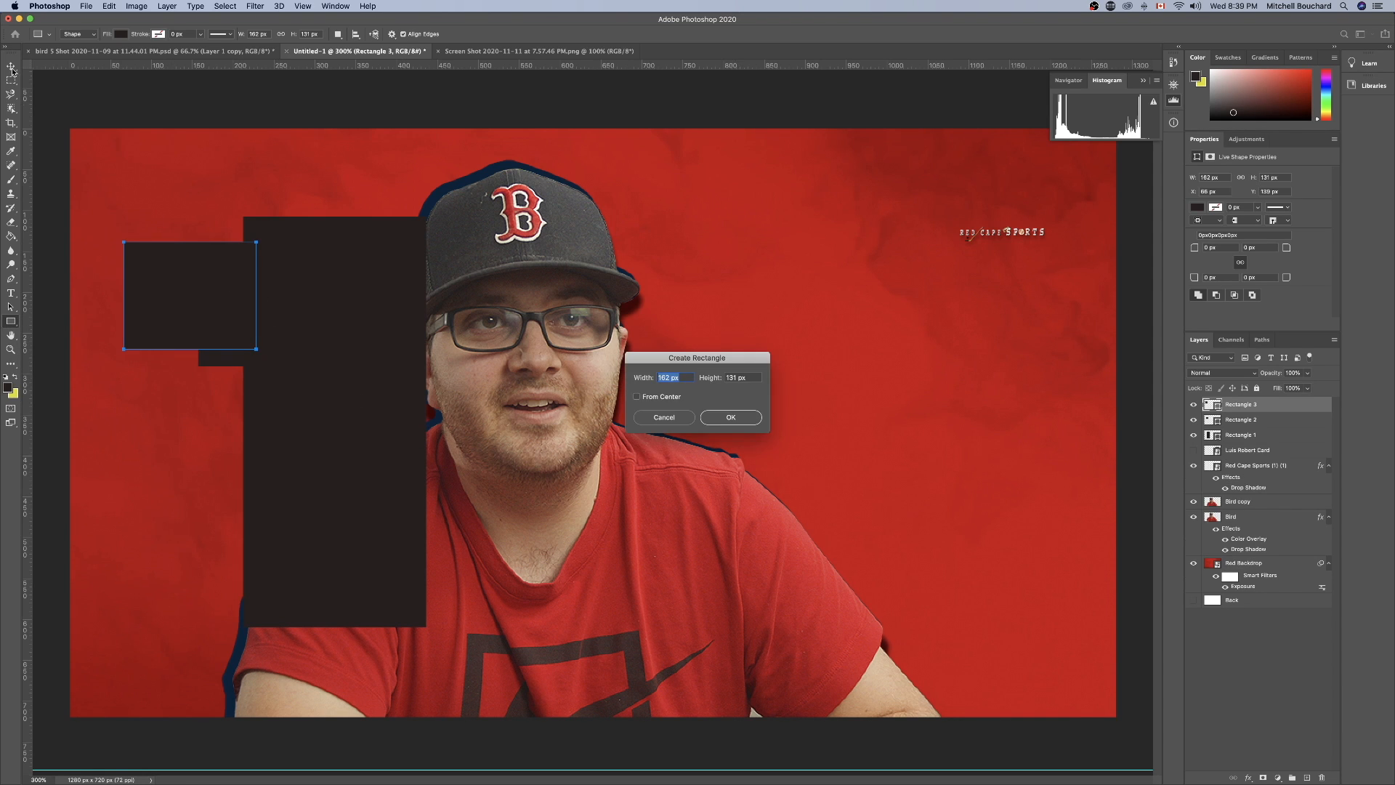
click(730, 418)
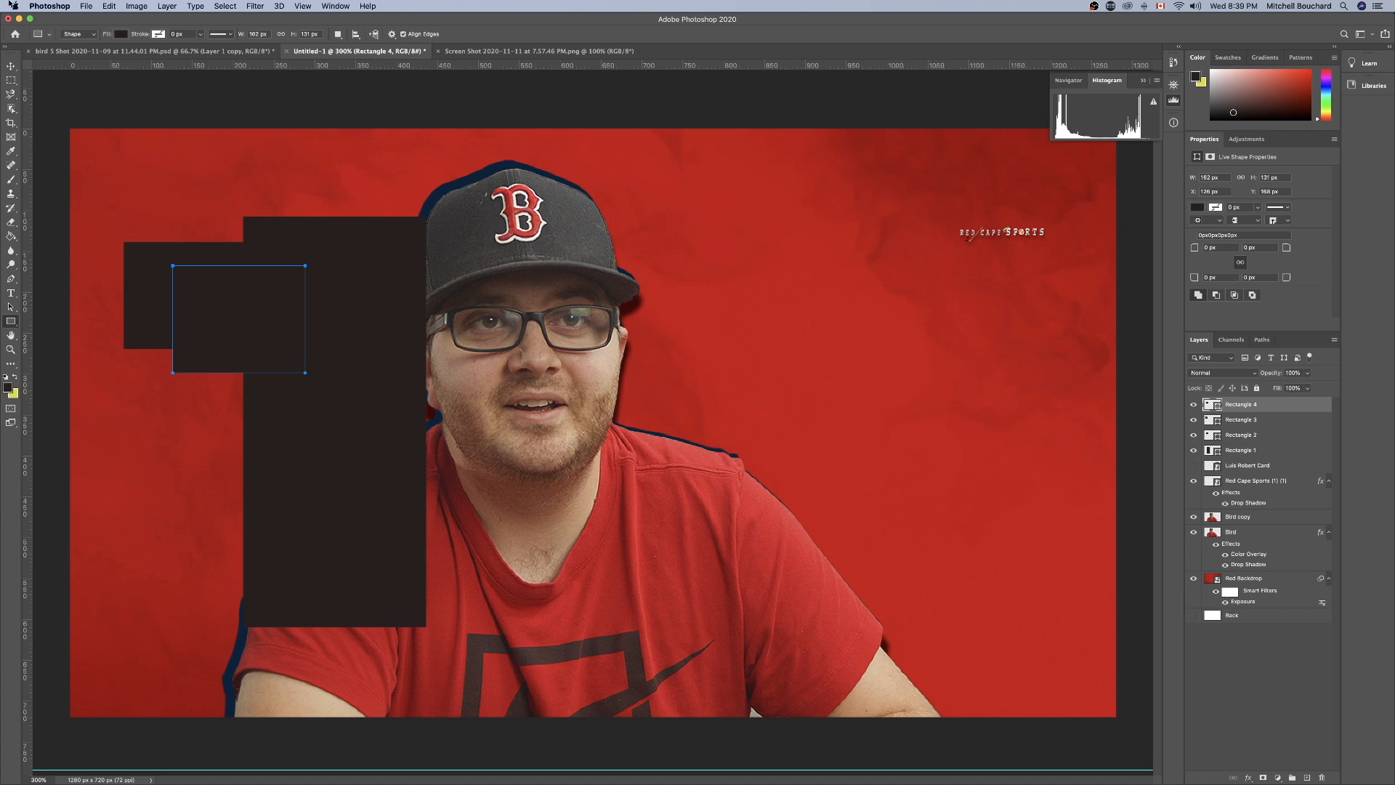
key(v)
drag(194, 263, 243, 288)
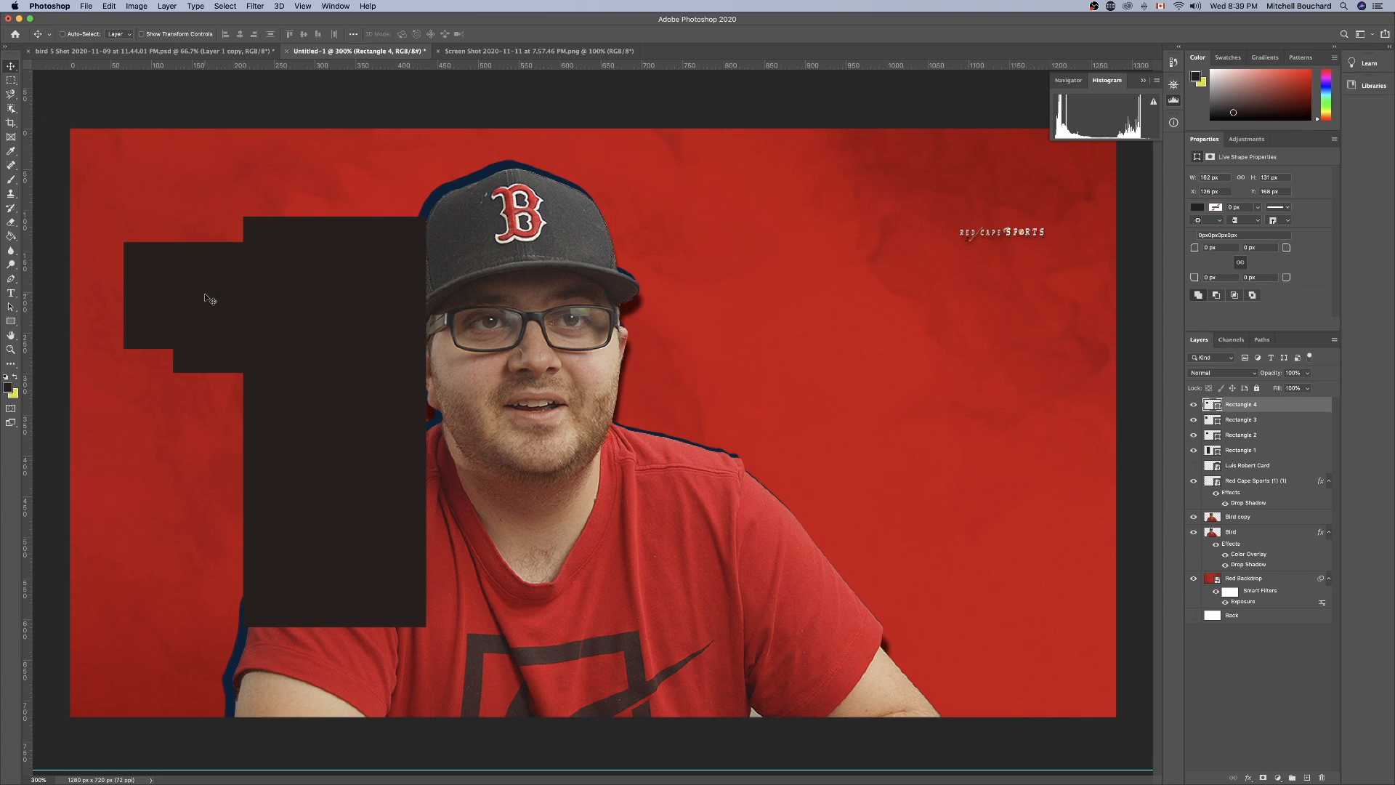
key(BackSpace)
key(BackSpace)
key(BackSpace)
Rotate the dark rectangle about 27°, scale it to about 126% and place it diagonally across the canvas's upper-left corner.
drag(326, 296, 395, 228)
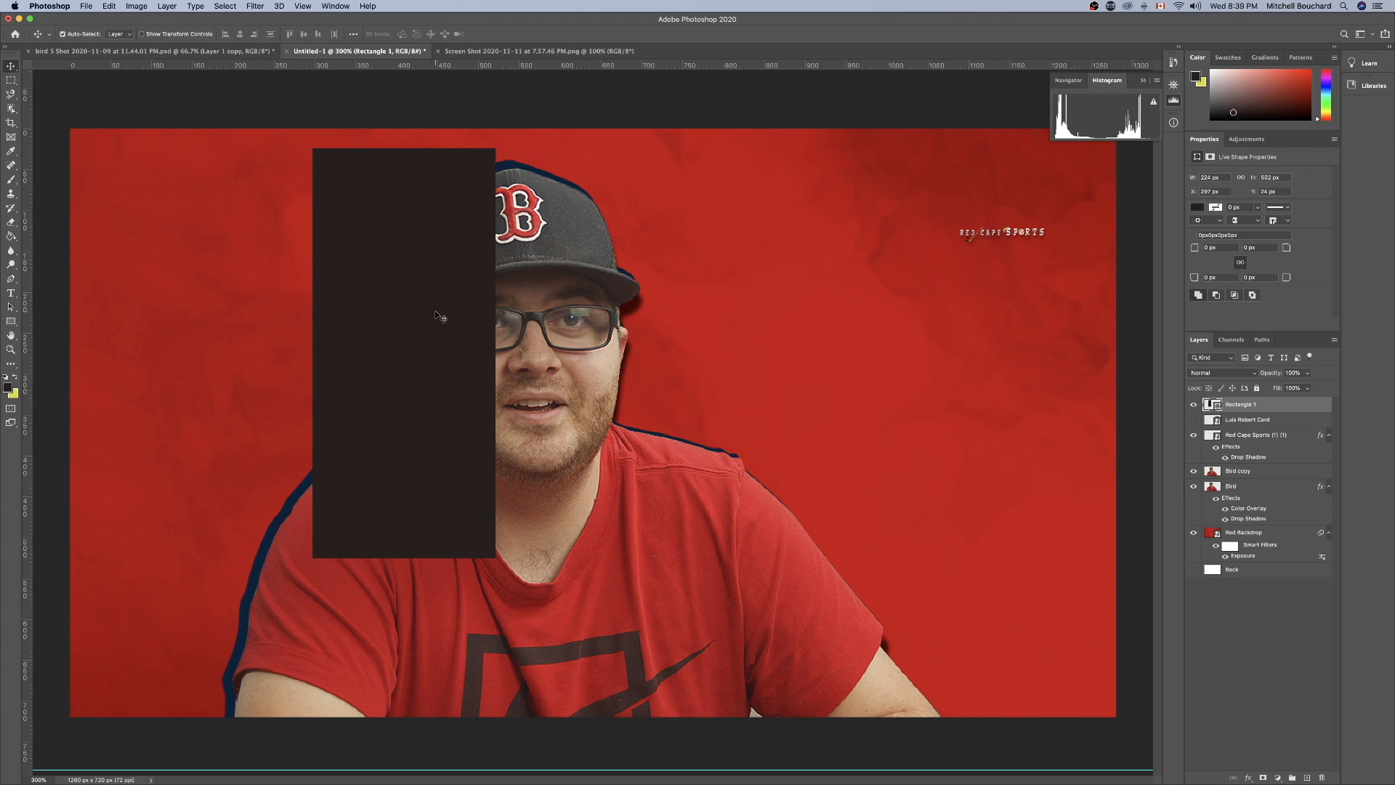
key(super+t)
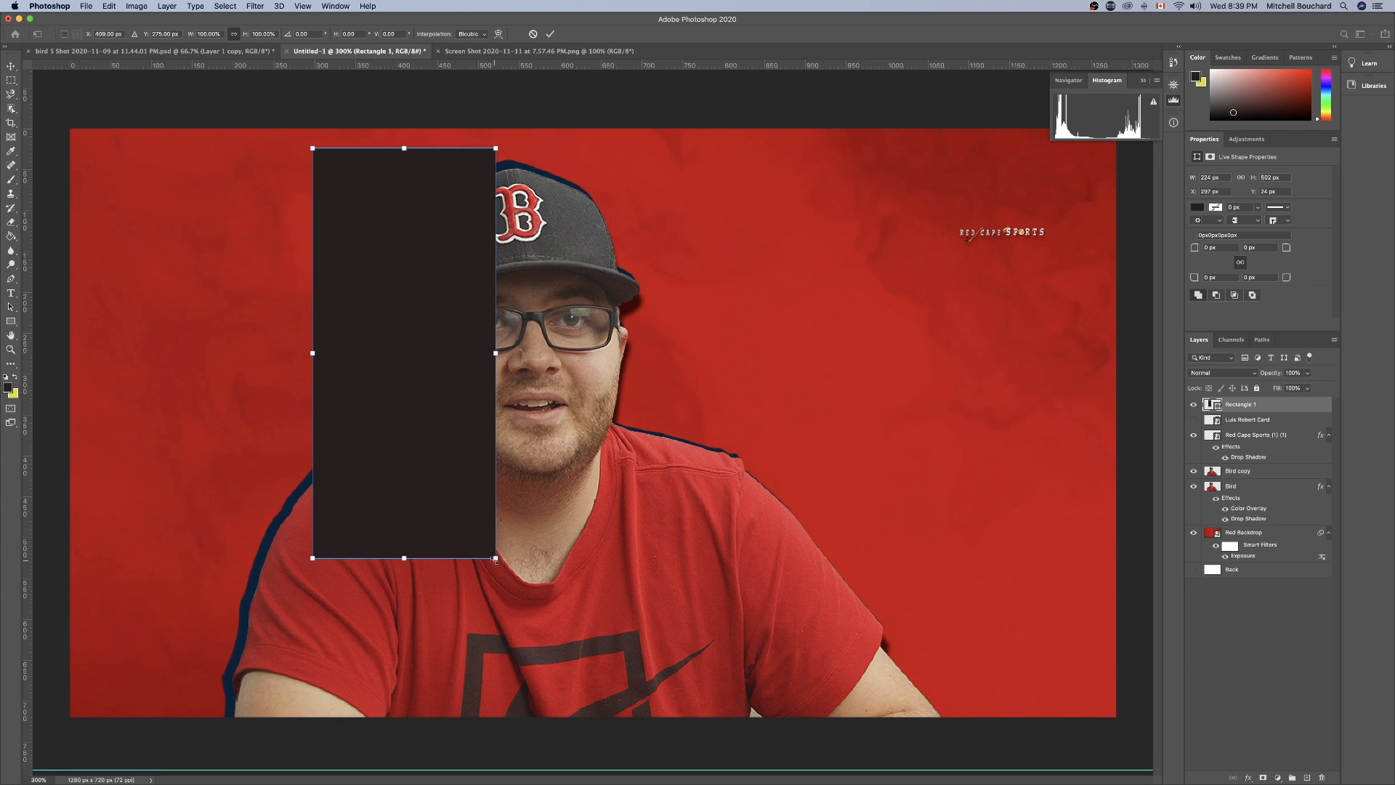
drag(501, 565, 414, 560)
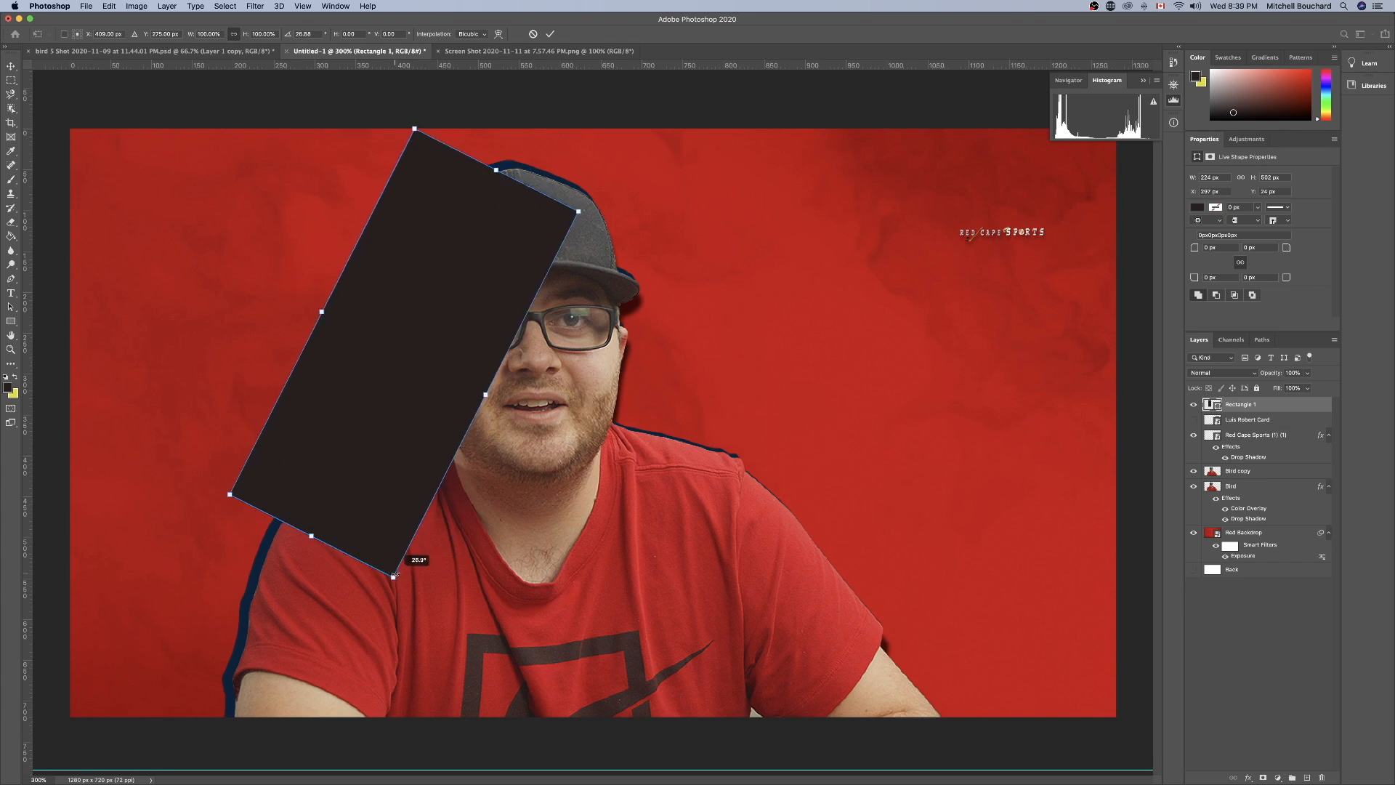
drag(451, 330, 75, 170)
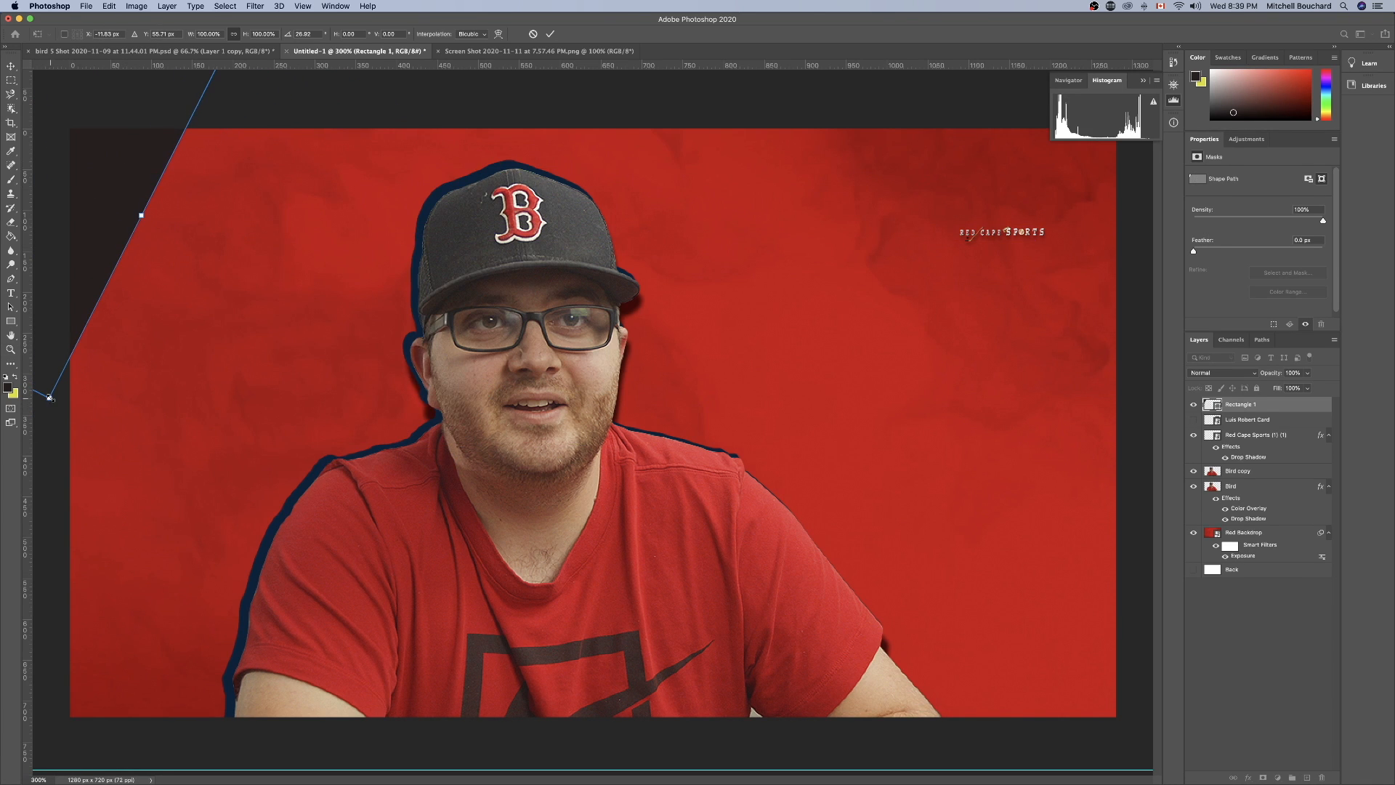
drag(49, 397, 46, 492)
drag(112, 261, 106, 197)
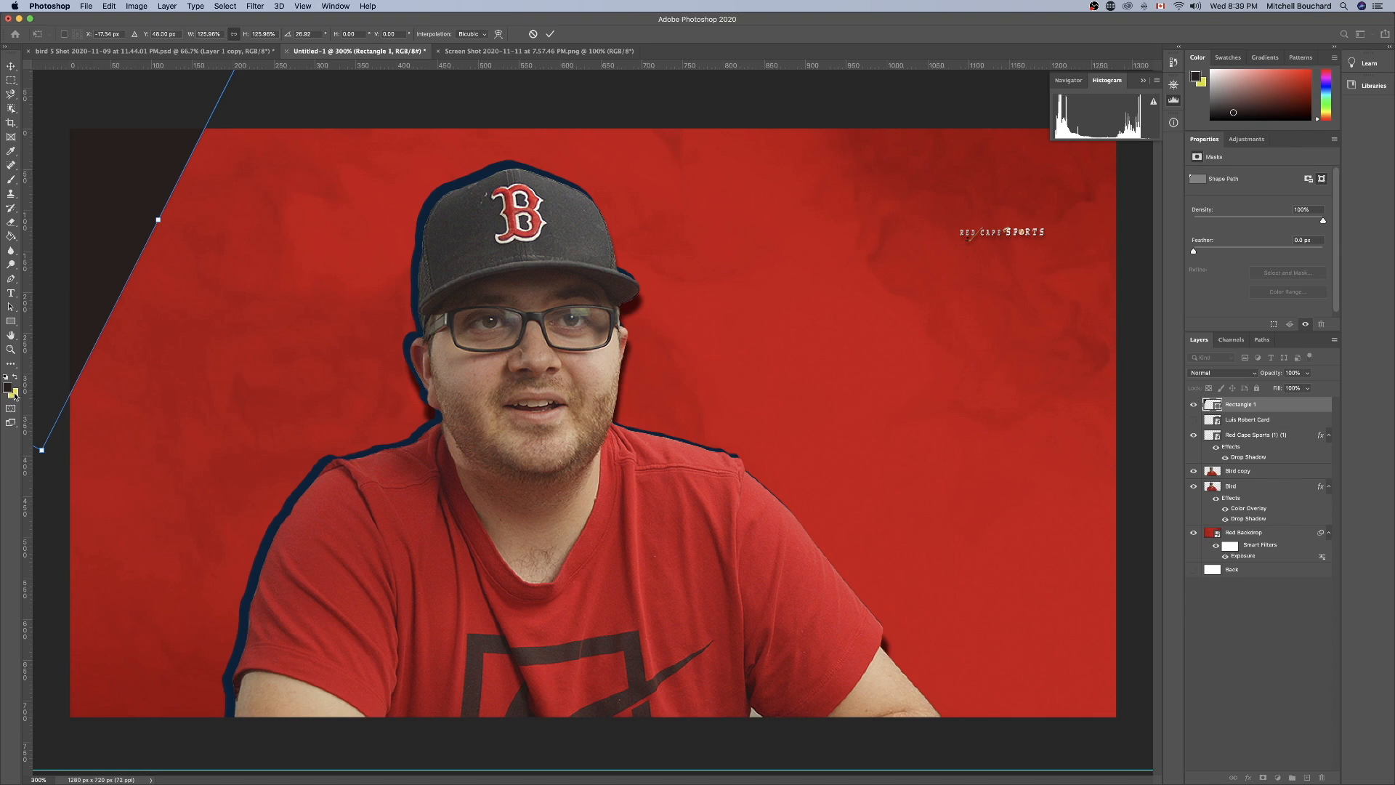
key(Return)
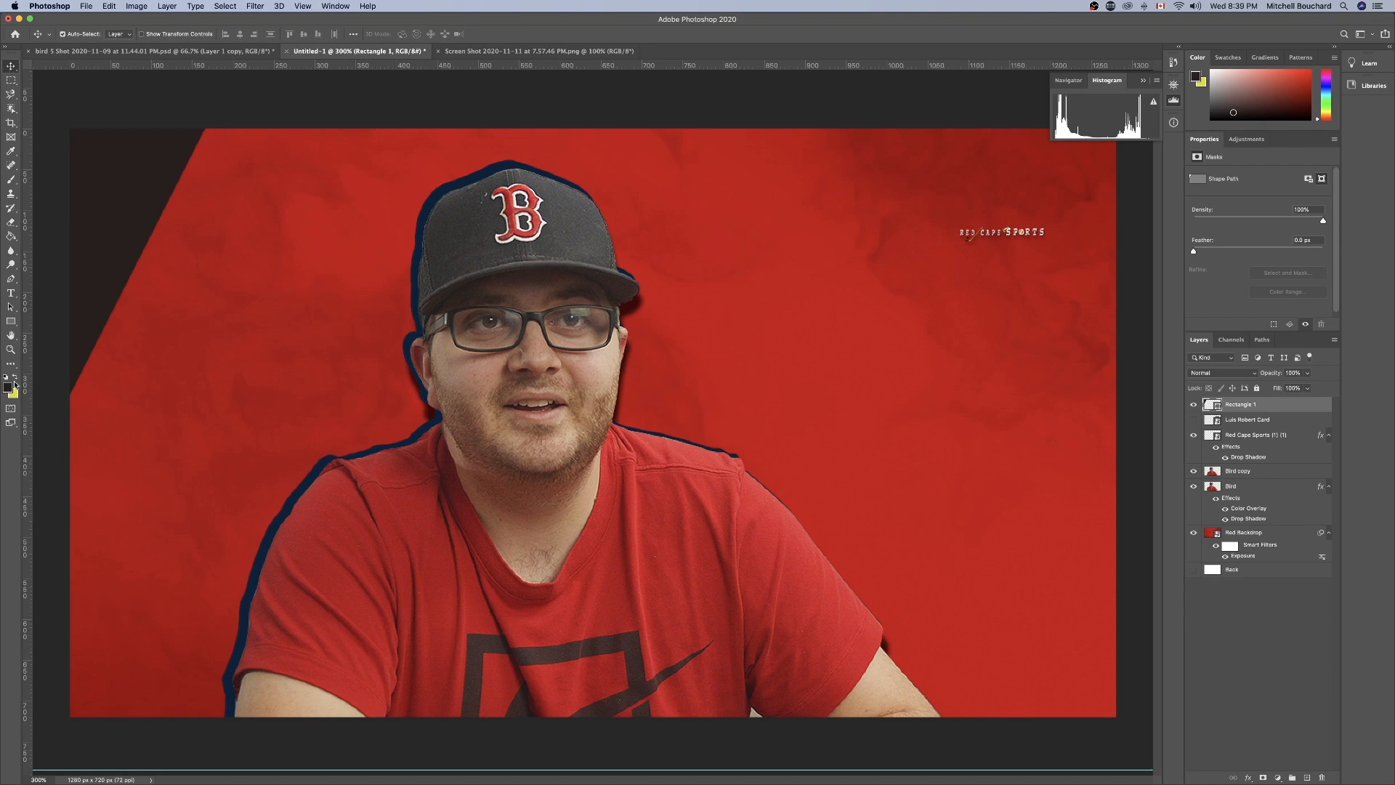
Set the background colour to blue #0e2371, starting from the navy sampled off the portrait's outline.
click(11, 237)
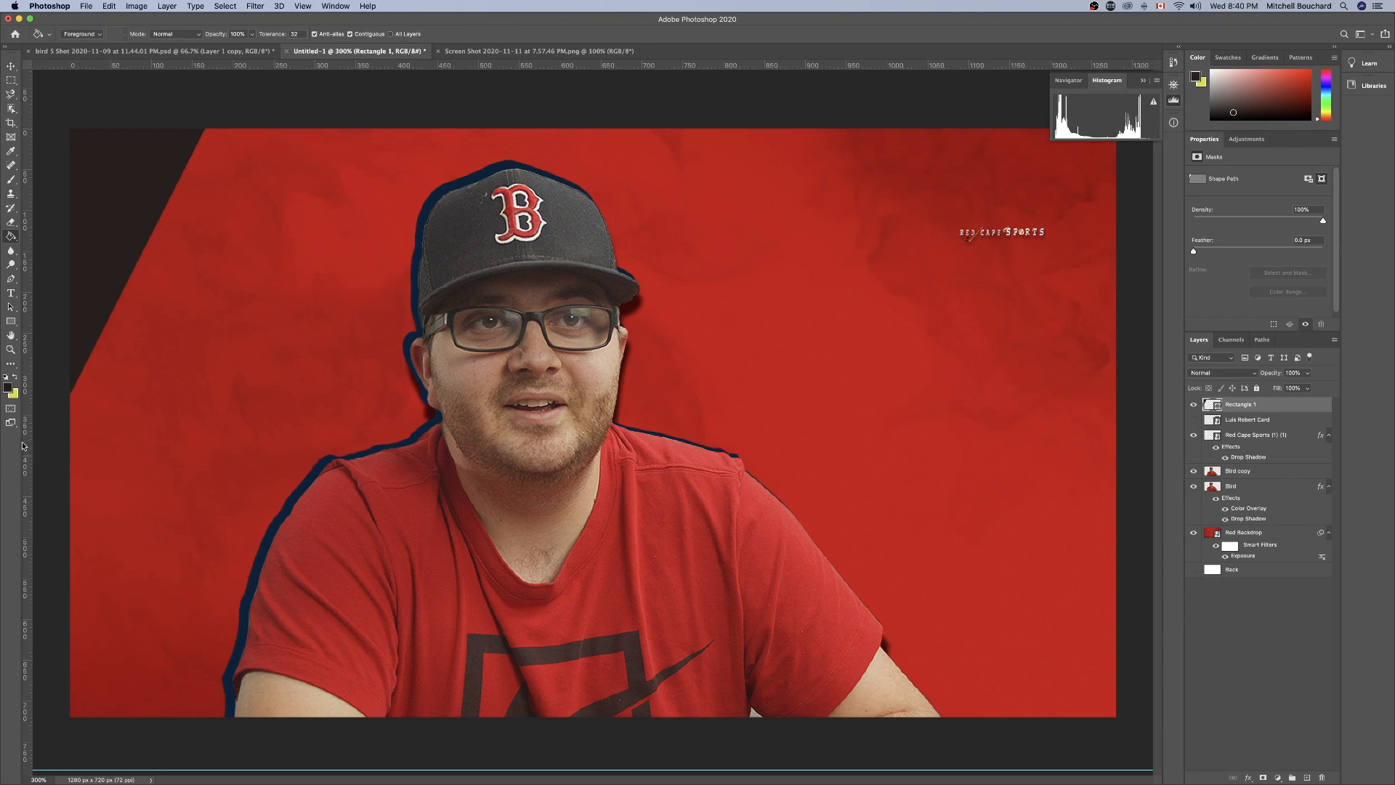
click(14, 393)
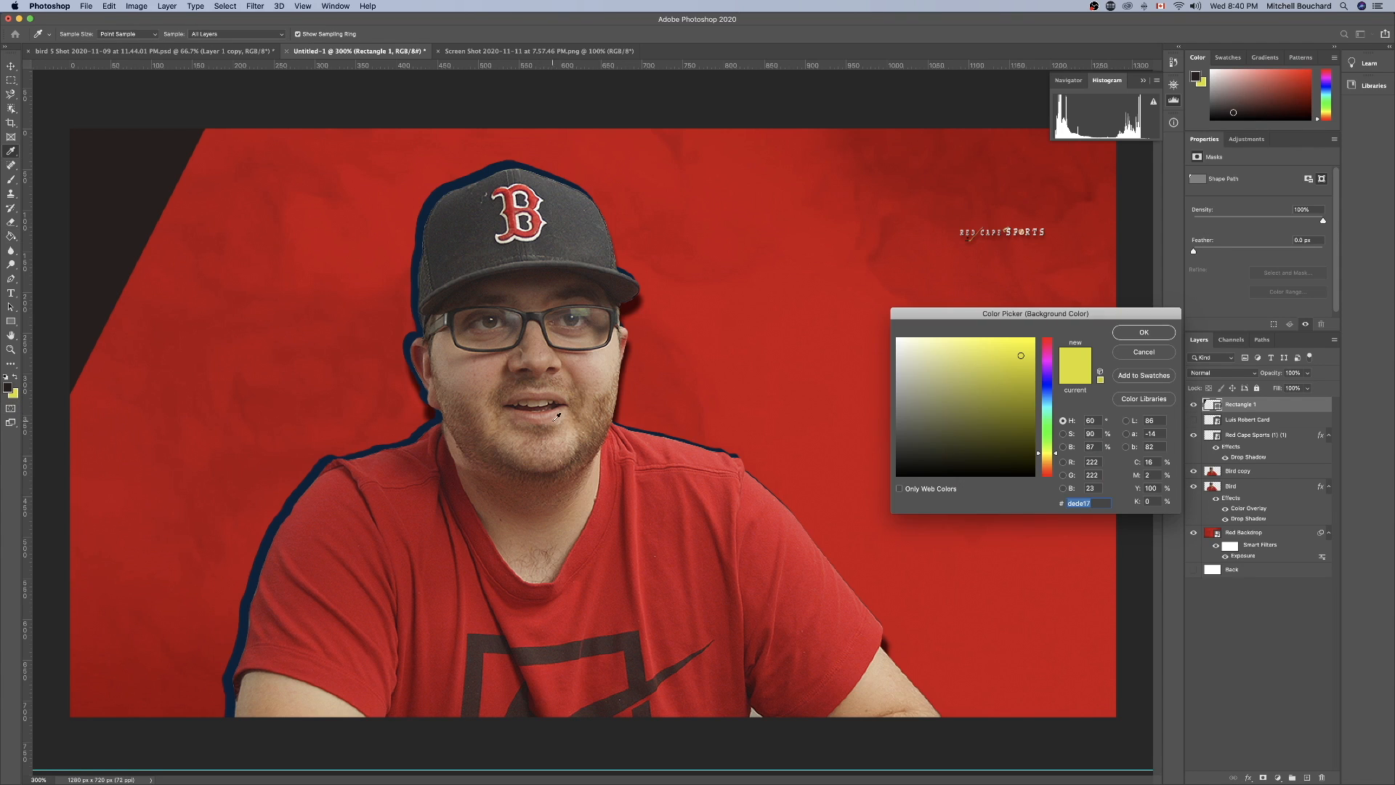
click(326, 458)
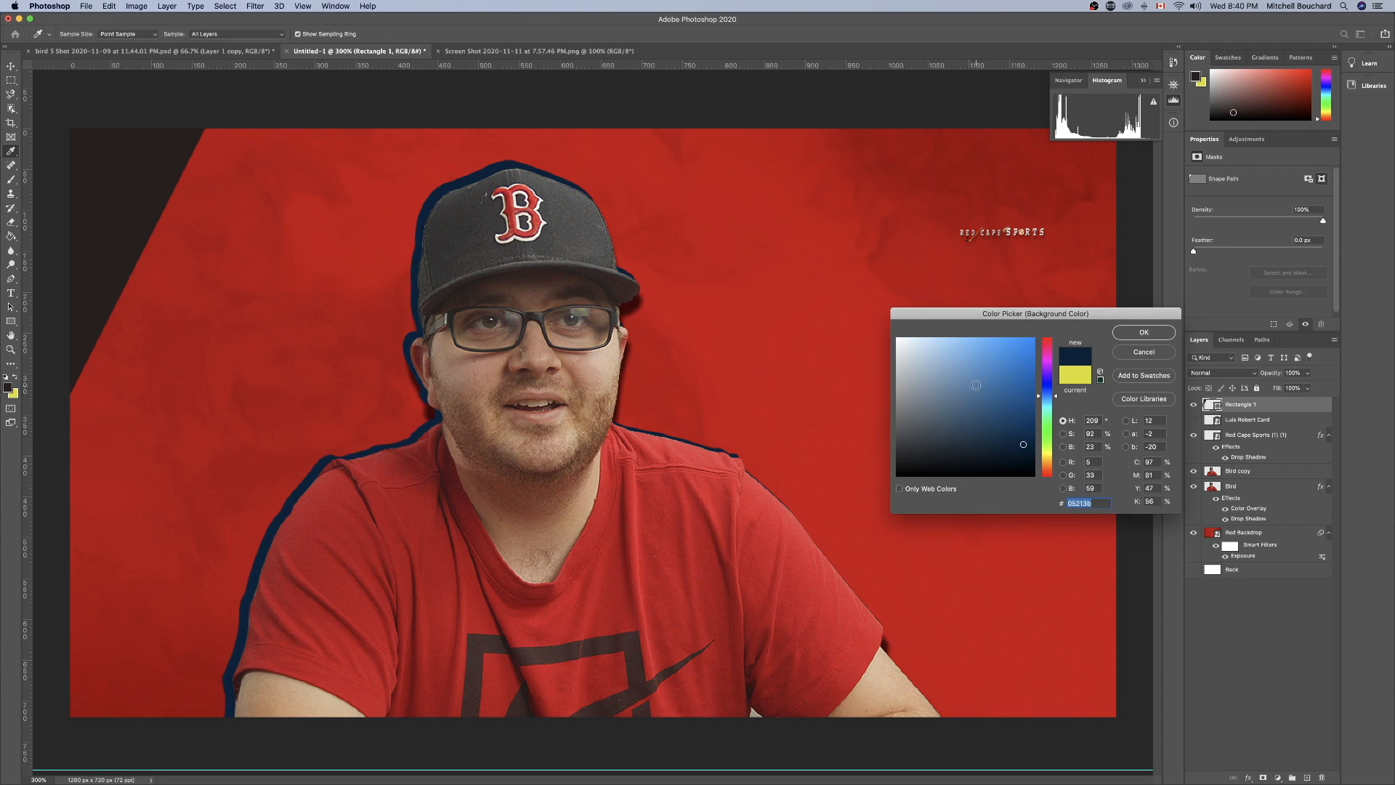
mouse_move(1022, 444)
mouse_down()
mouse_move(1055, 391)
mouse_move(1017, 414)
mouse_up()
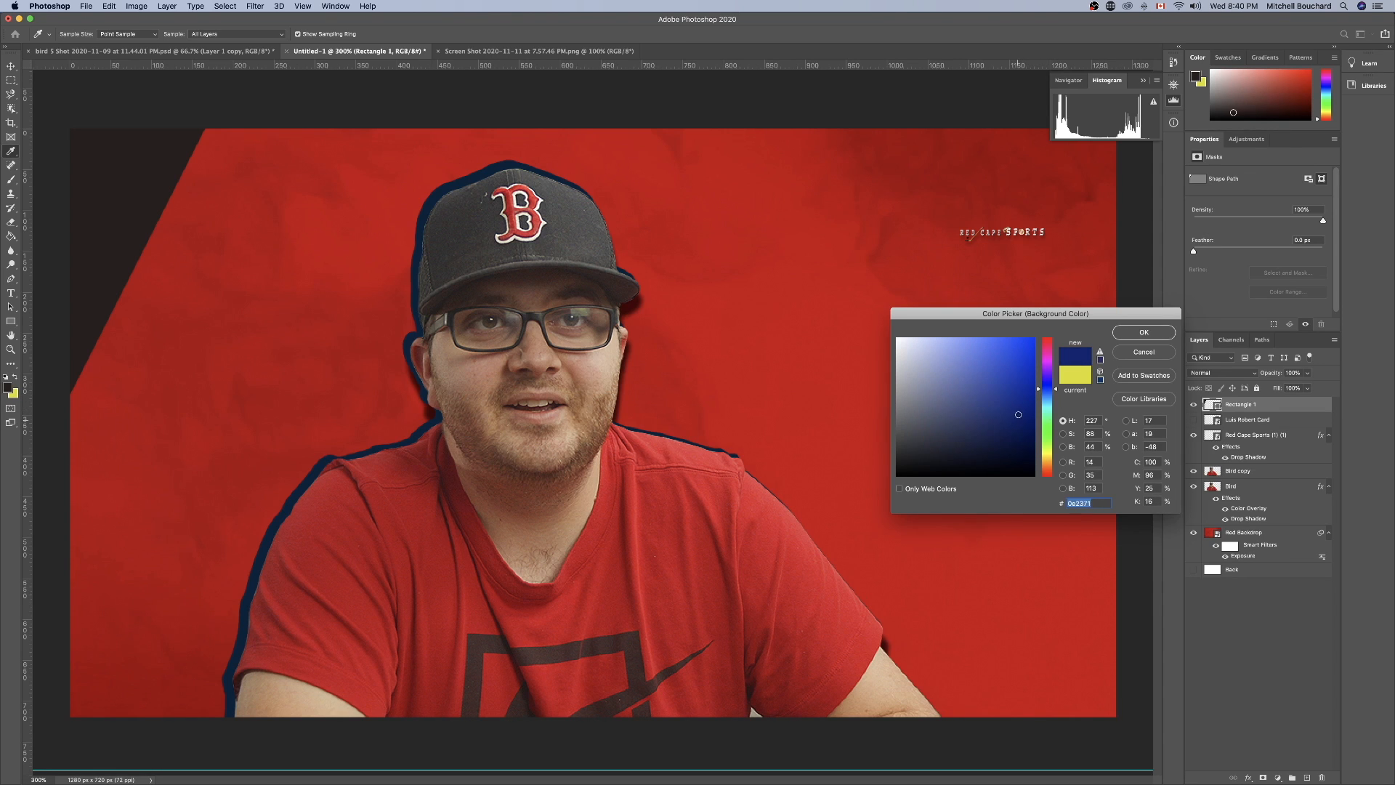
click(1158, 327)
Swap the foreground and background colours, rasterize the corner rectangle and fill it with the blue using the Paint Bucket.
key(g)
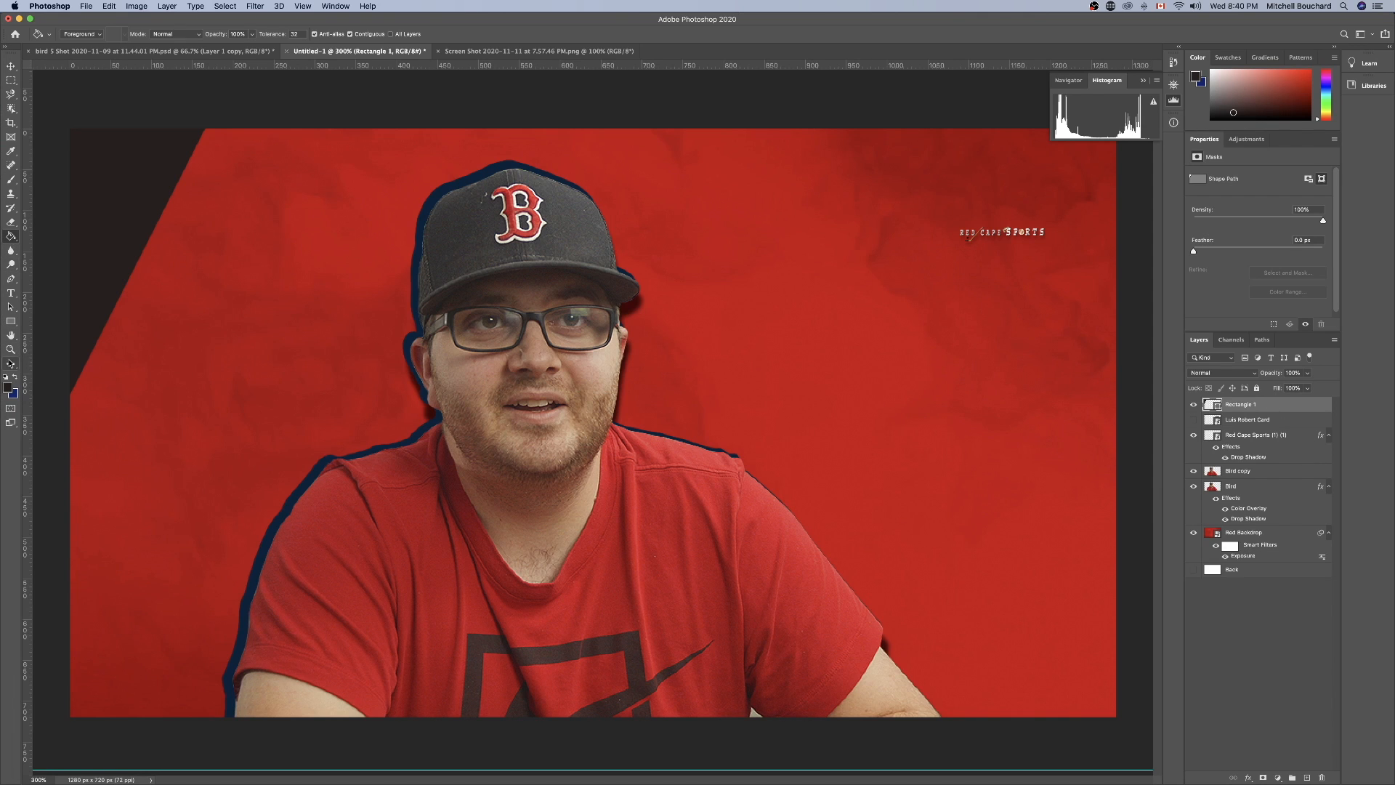
click(16, 376)
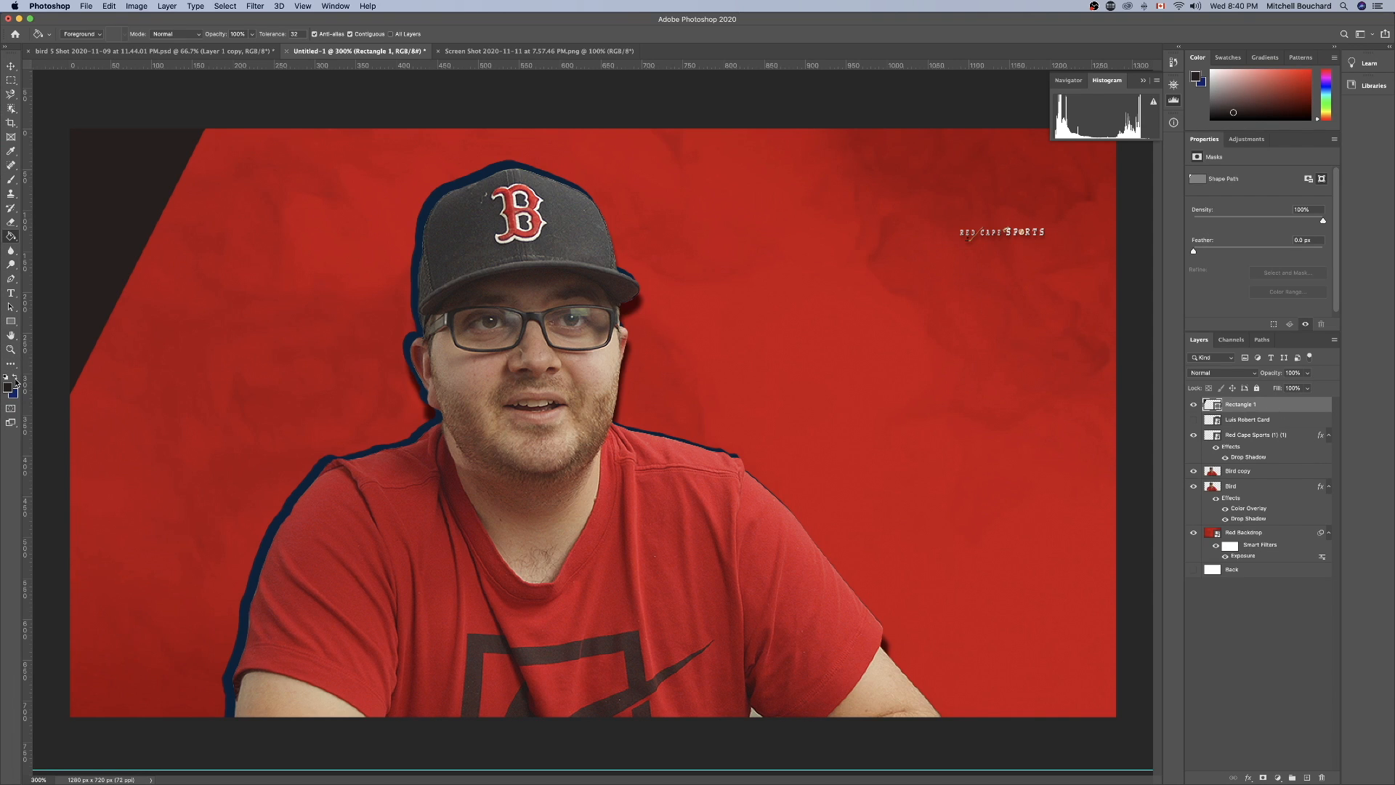
click(116, 190)
click(778, 250)
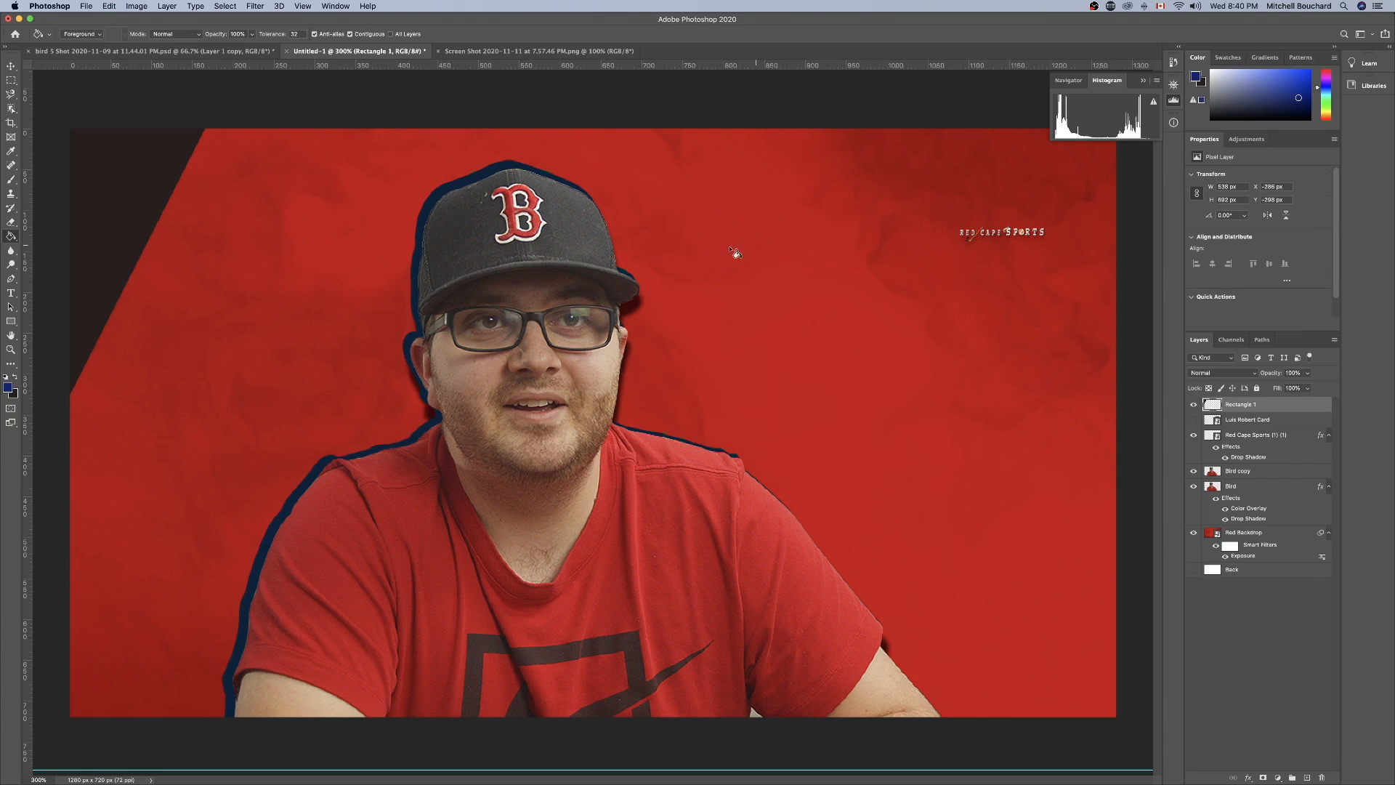
click(159, 171)
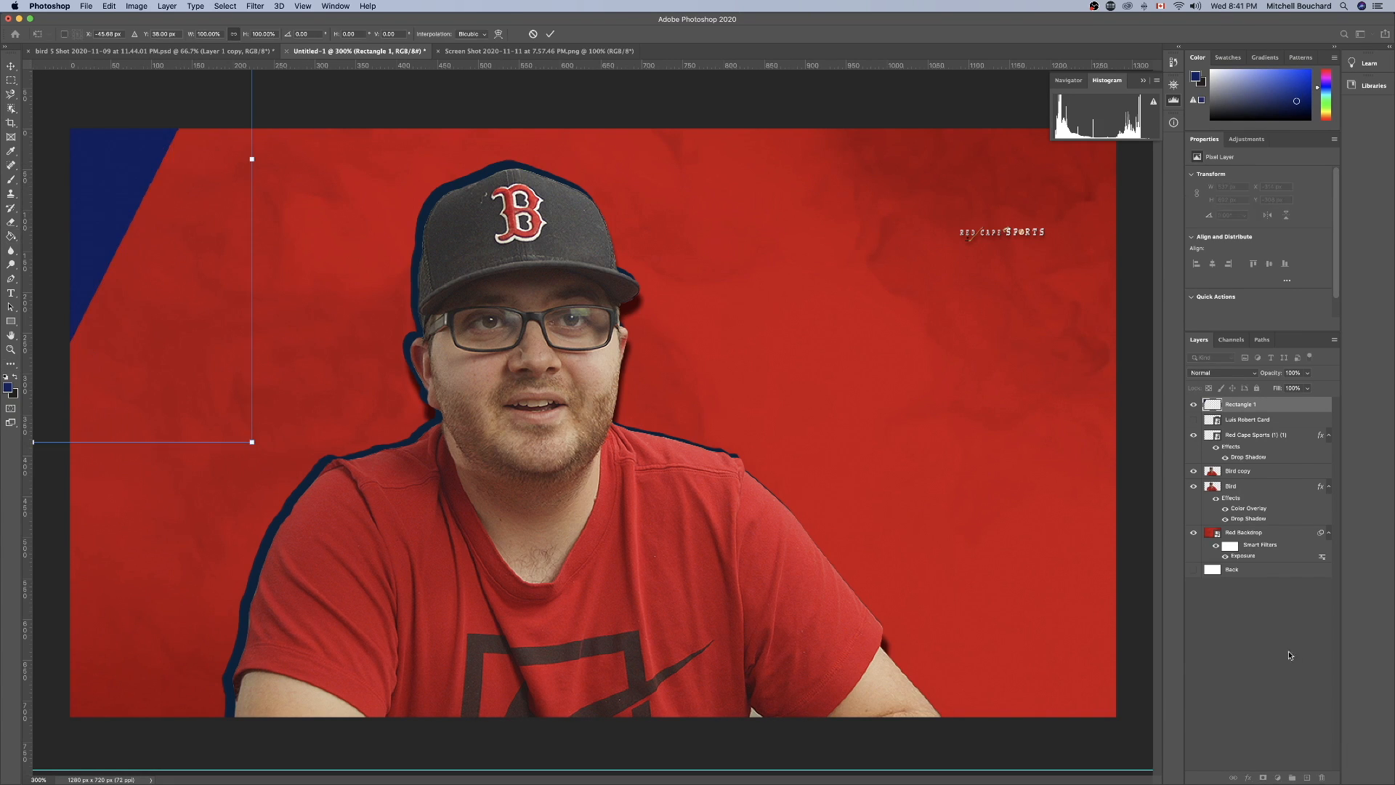
Draw a second blue rectangle about 335 x 446 px over the portrait, undoing any extra rectangle.
click(1270, 656)
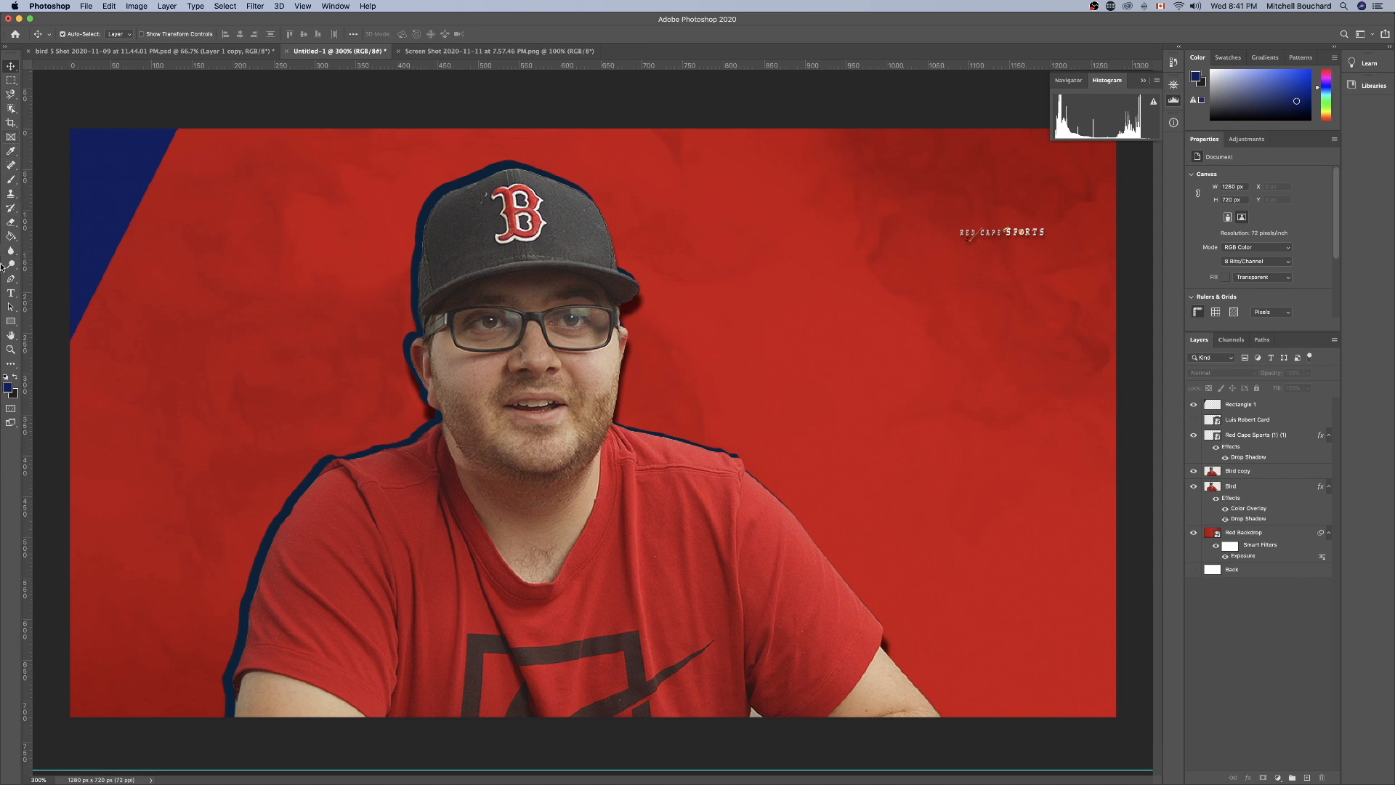
click(12, 321)
drag(336, 218, 610, 584)
mouse_move(486, 425)
mouse_down()
mouse_move(621, 455)
mouse_move(498, 461)
mouse_move(711, 610)
mouse_up()
key(super+z)
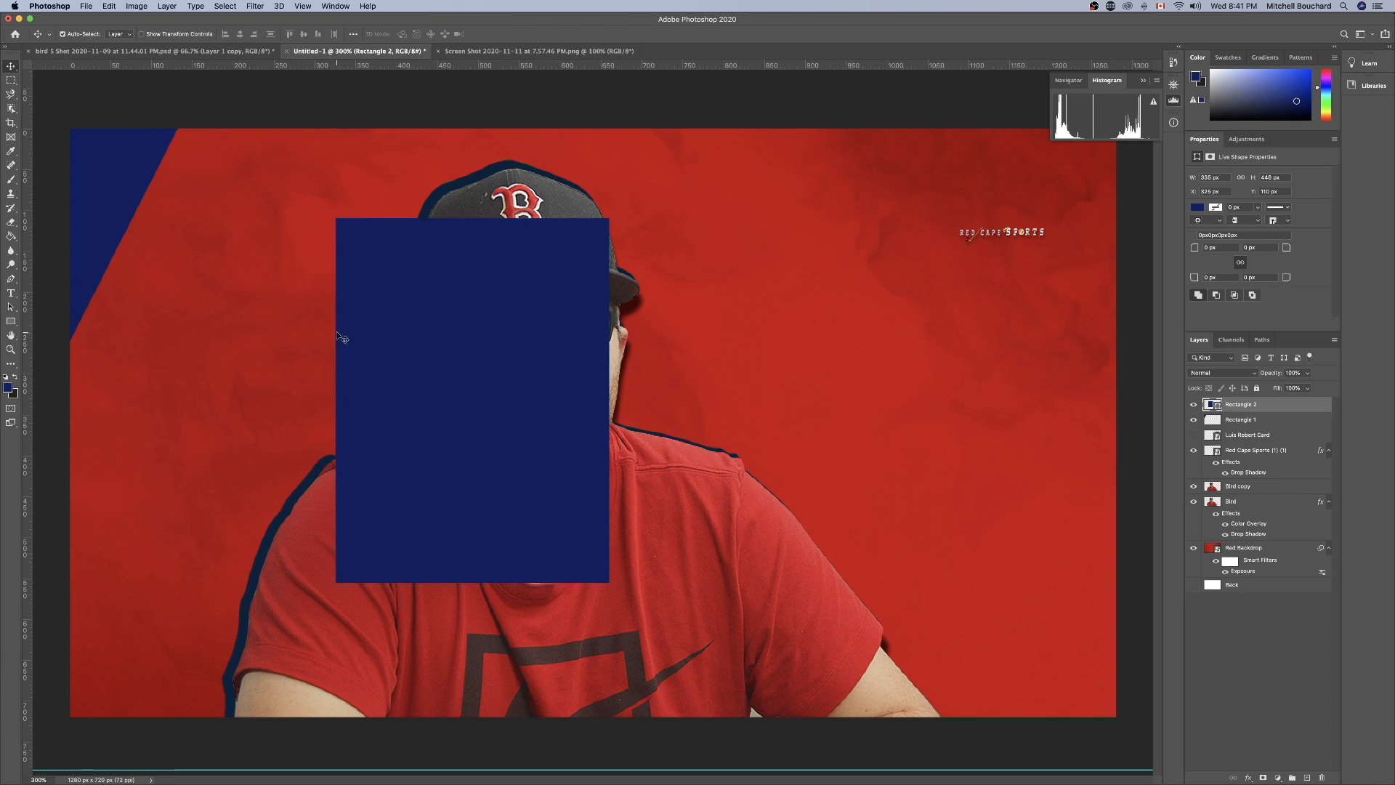
Rotate the second blue rectangle about 26° and move it up beside the blue corner shape.
key(super+t)
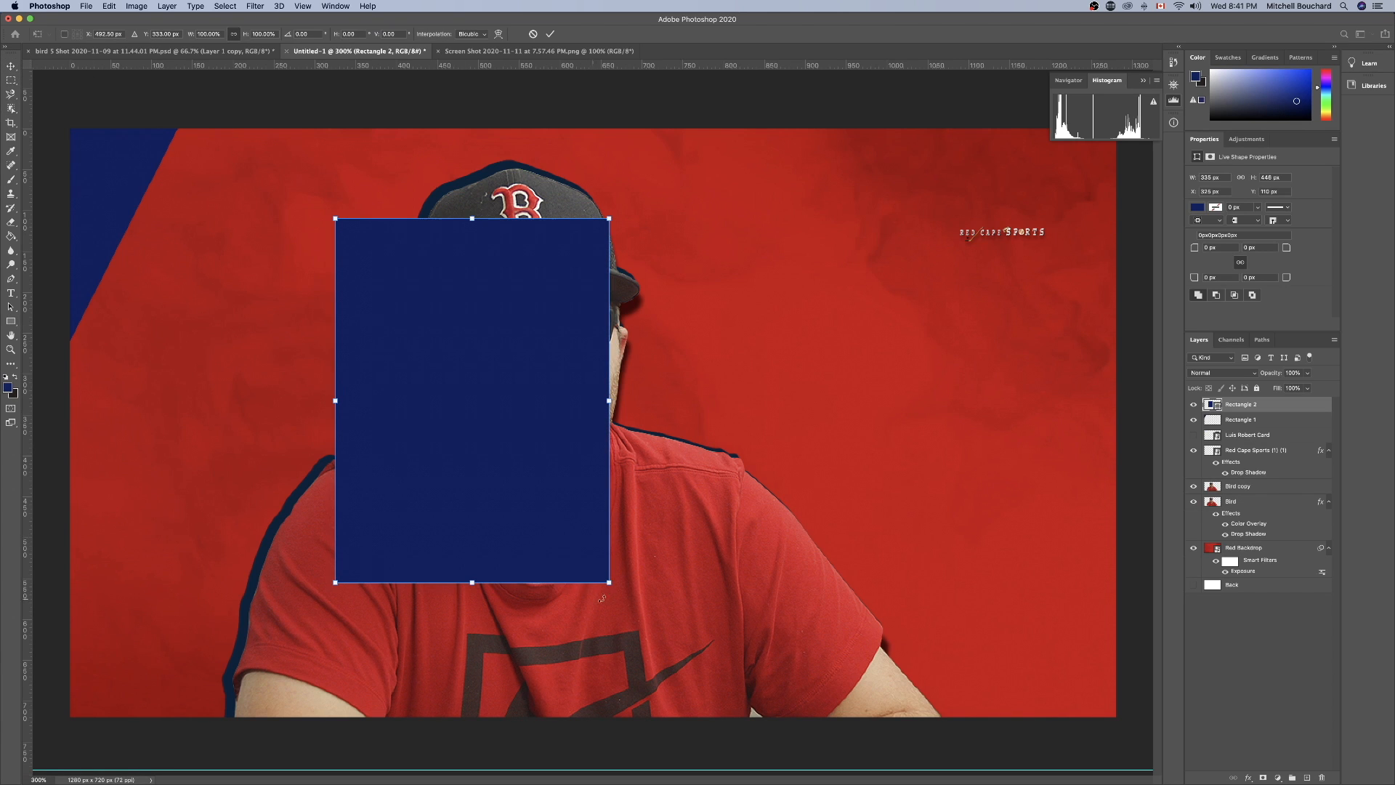
drag(617, 591, 518, 634)
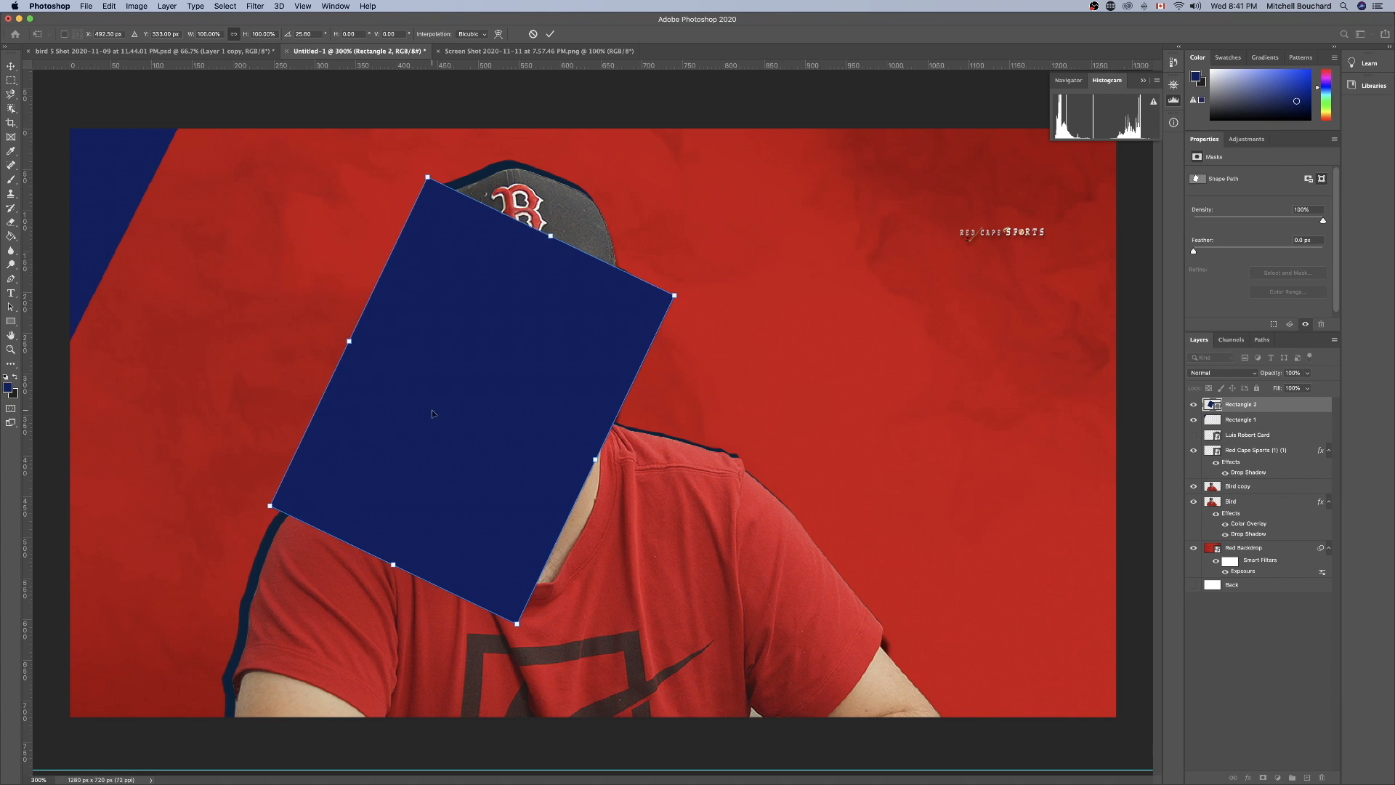
drag(438, 413, 302, 277)
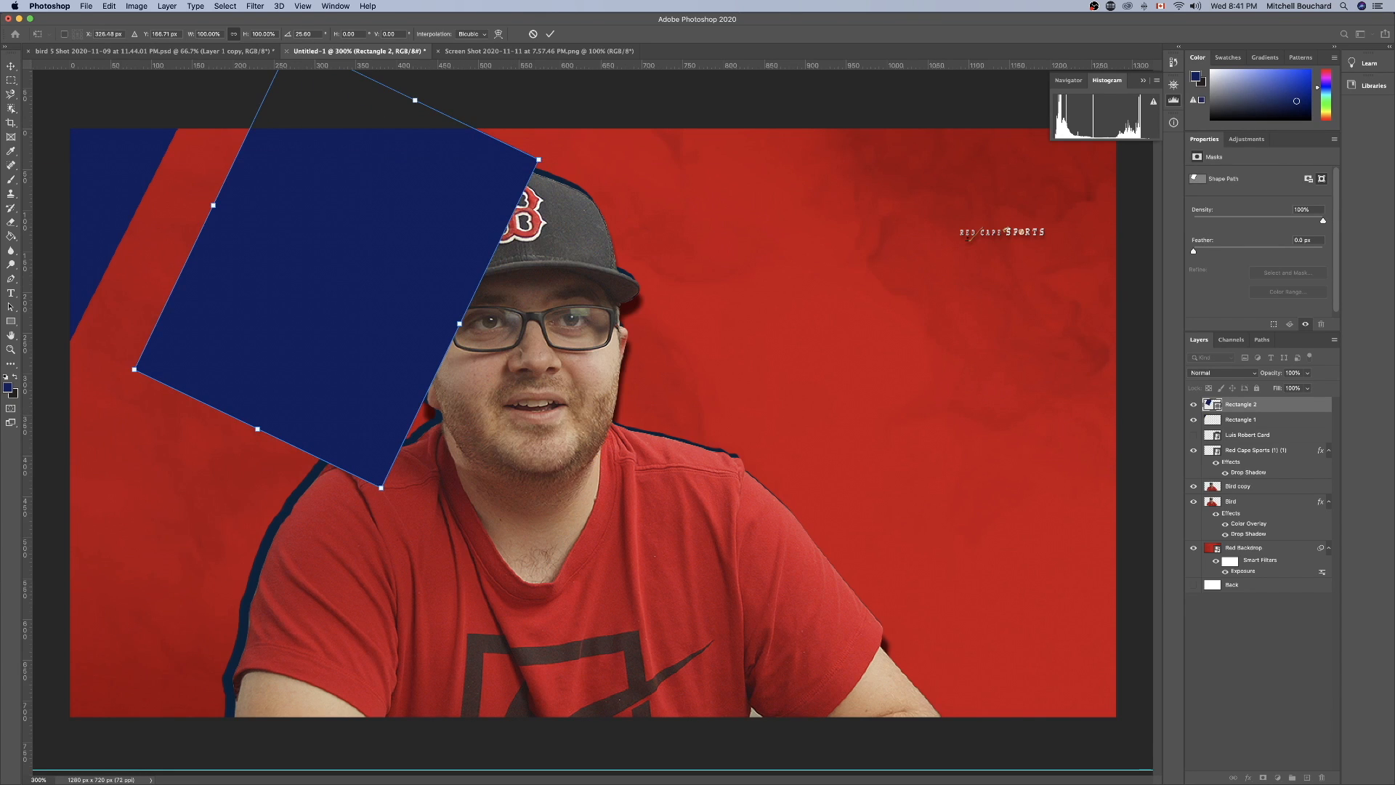
Set the opacity of the Rectangle 1 corner shape to 81% and select the Rectangle 2 layer.
click(1276, 424)
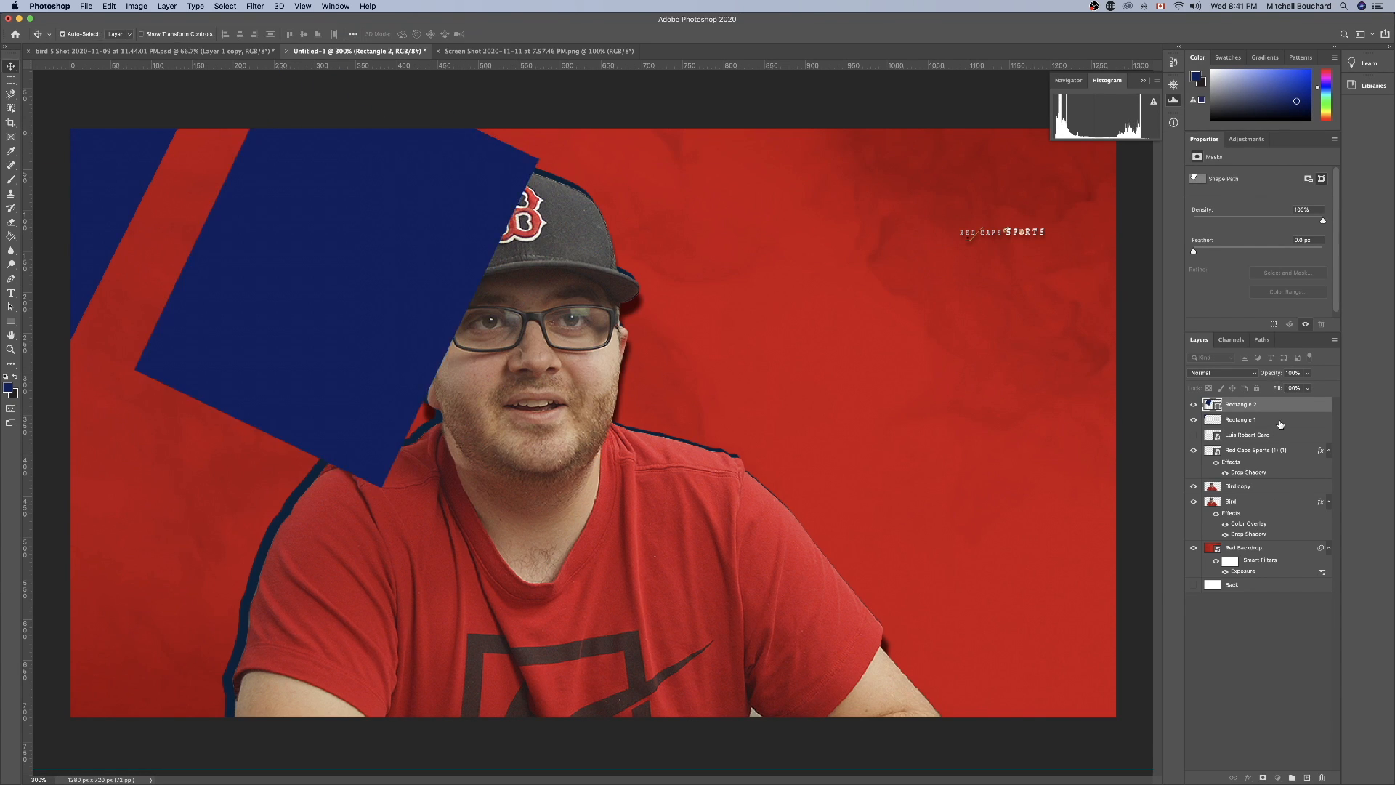
drag(1272, 374, 1260, 374)
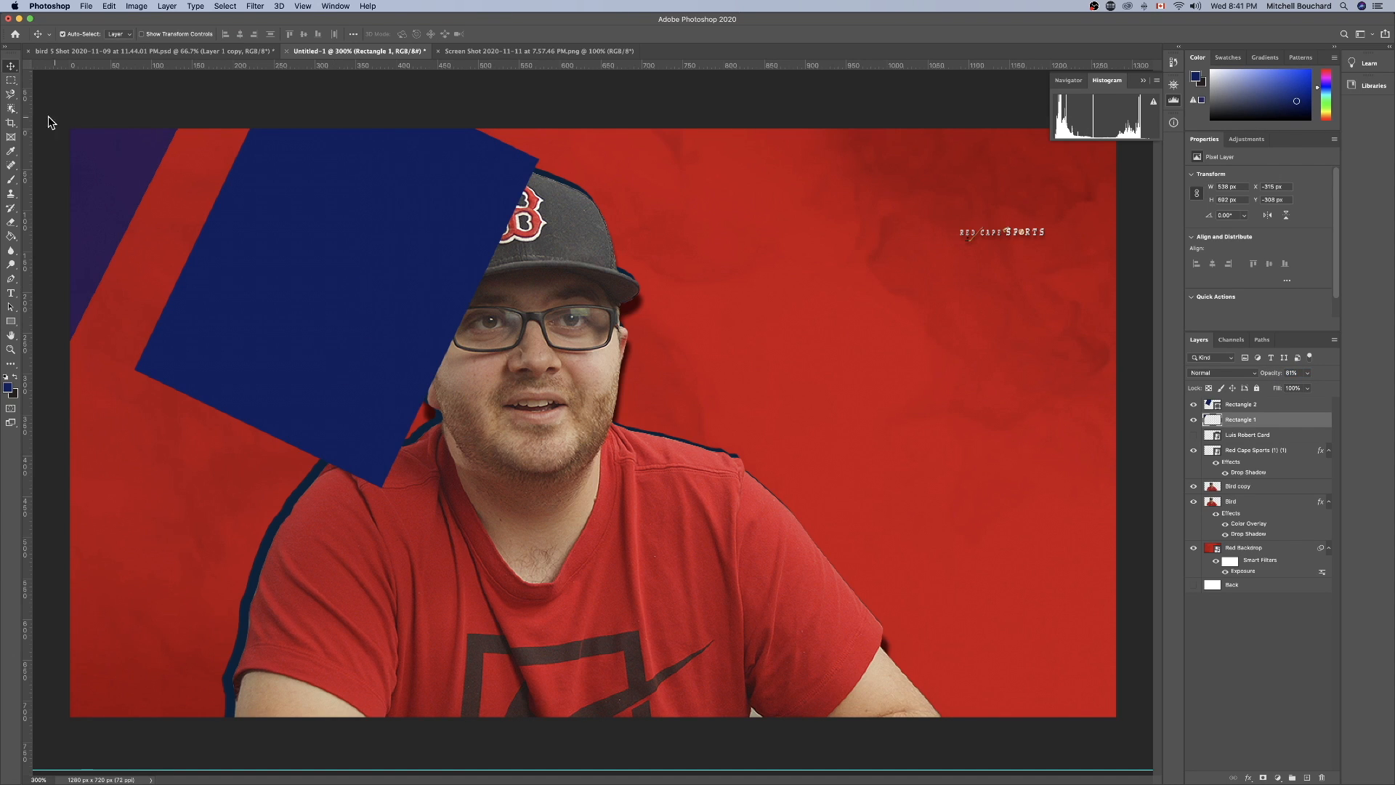
key(super+t)
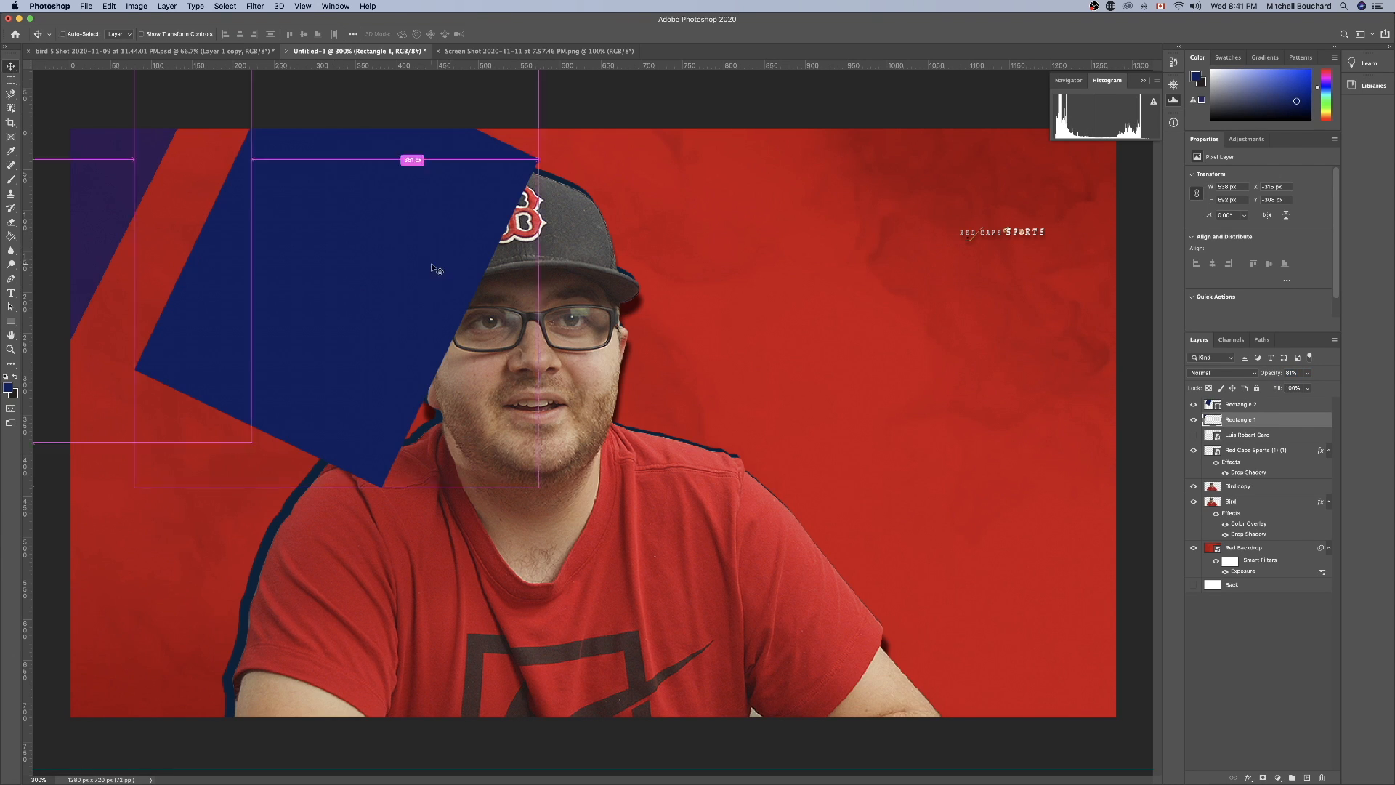
click(1239, 404)
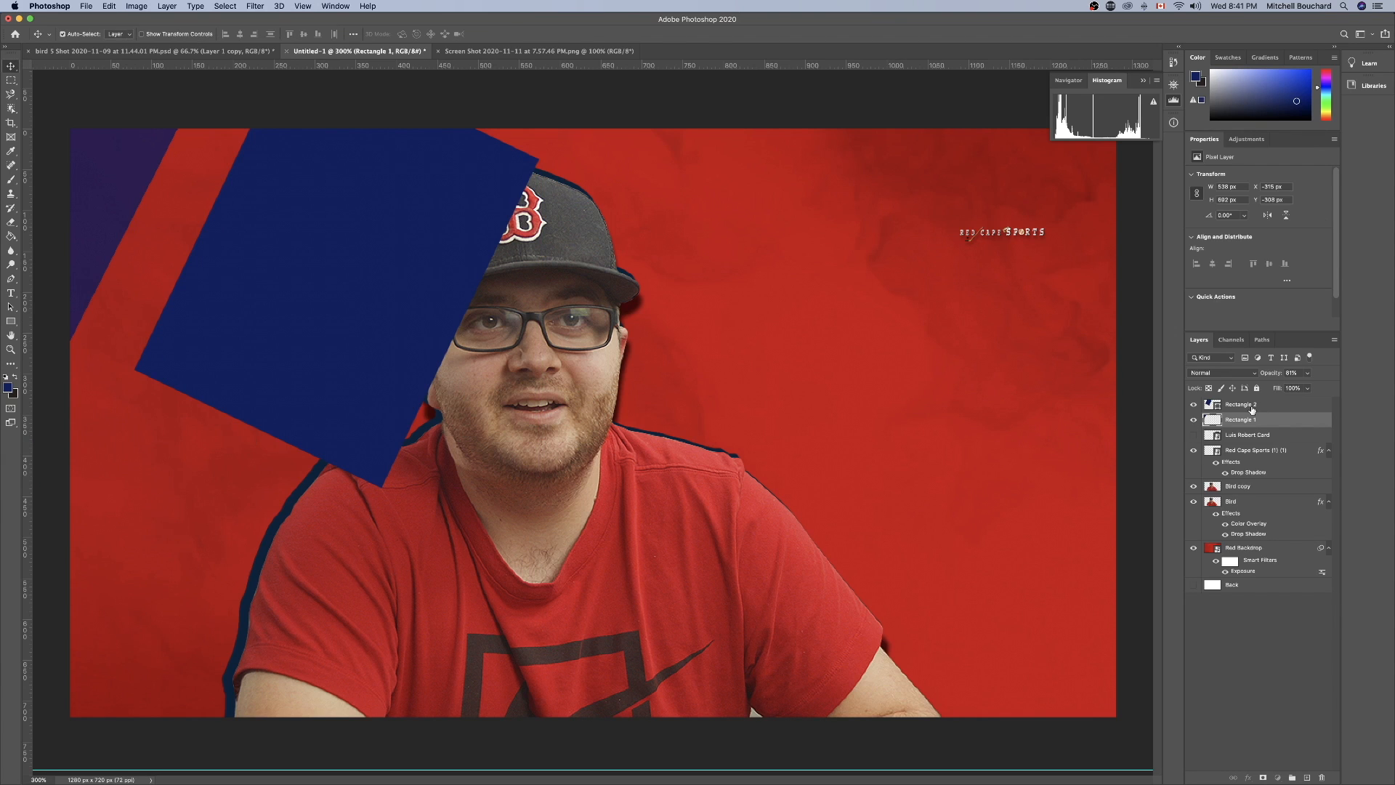
Move the Rectangle 2 shape into the top-left corner over Rectangle 1, leaving a diagonal strip of Rectangle 1 visible along its edge.
key(super+t)
drag(377, 273, 39, 151)
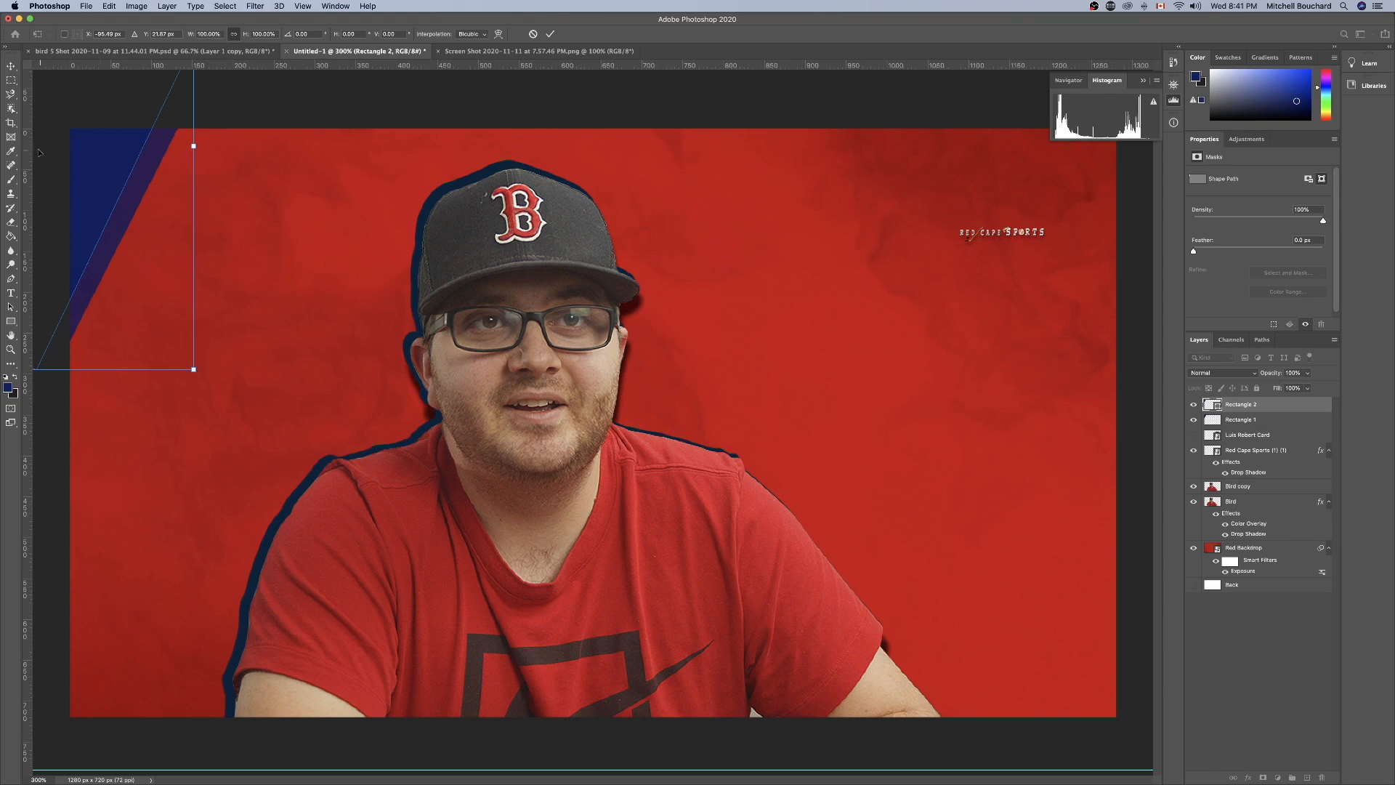
key(Return)
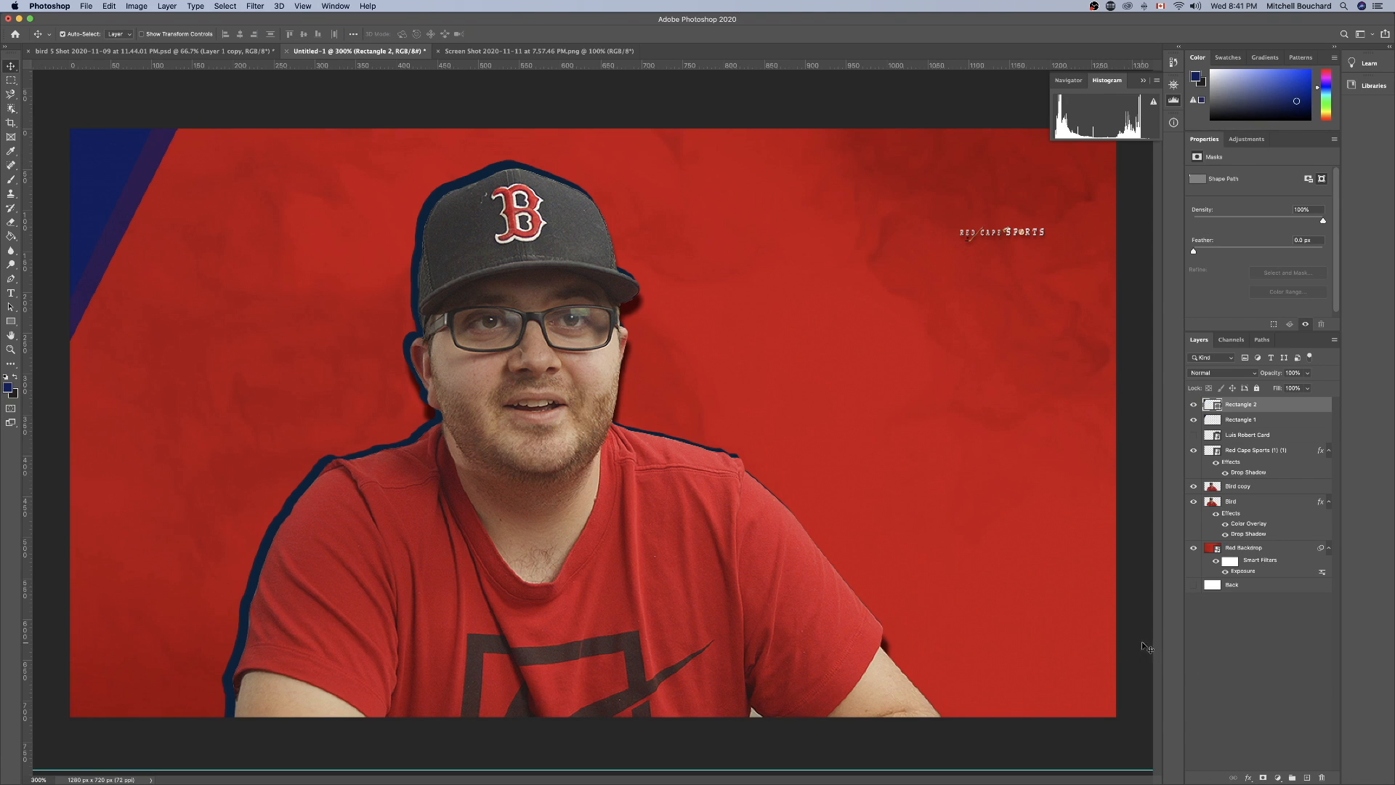
Draw a third blue rectangle about 403 x 543 px over the lower right part of the canvas.
click(1244, 685)
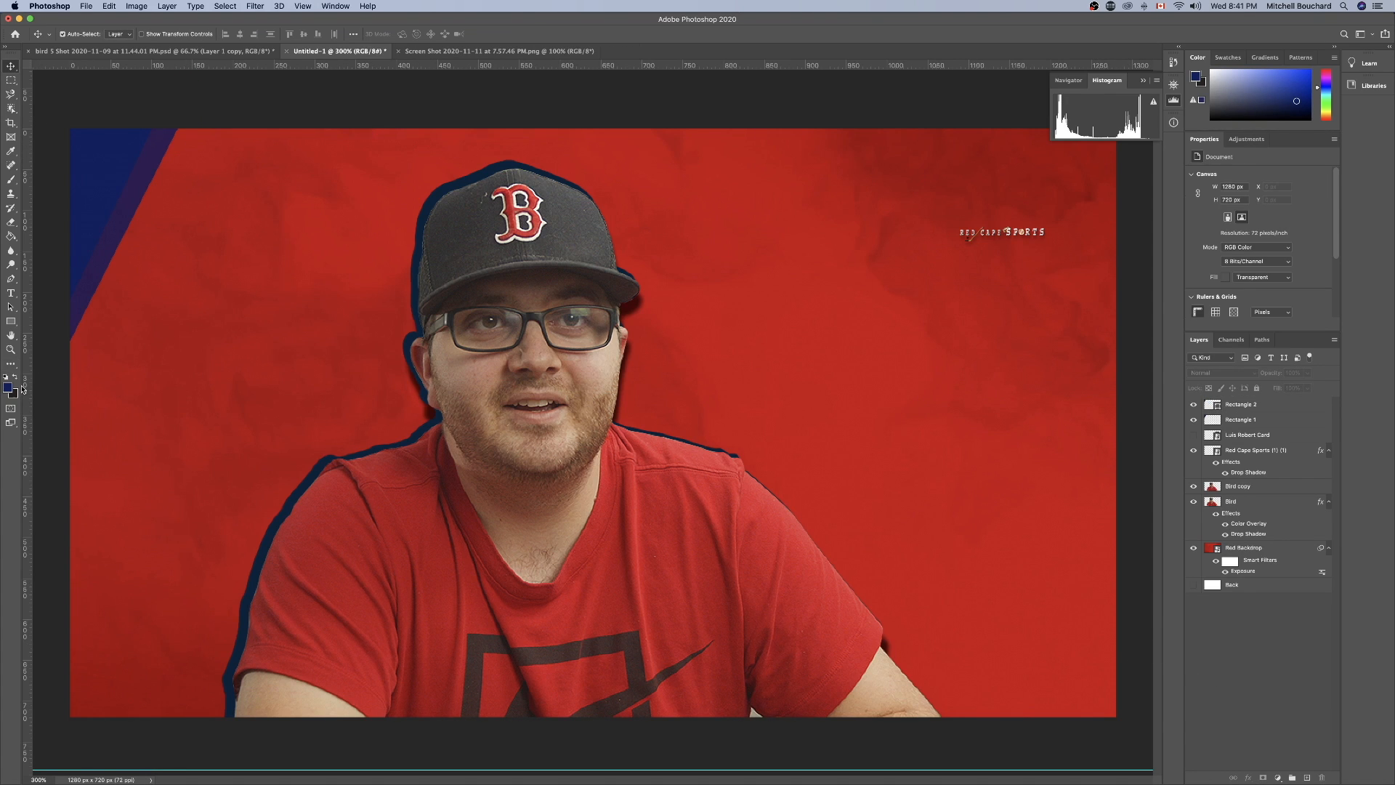
click(12, 326)
drag(717, 336, 1049, 773)
Rotate the third blue rectangle about 32° and move it into the bottom-right corner, accepting its conversion to a regular path.
key(ctrl+t)
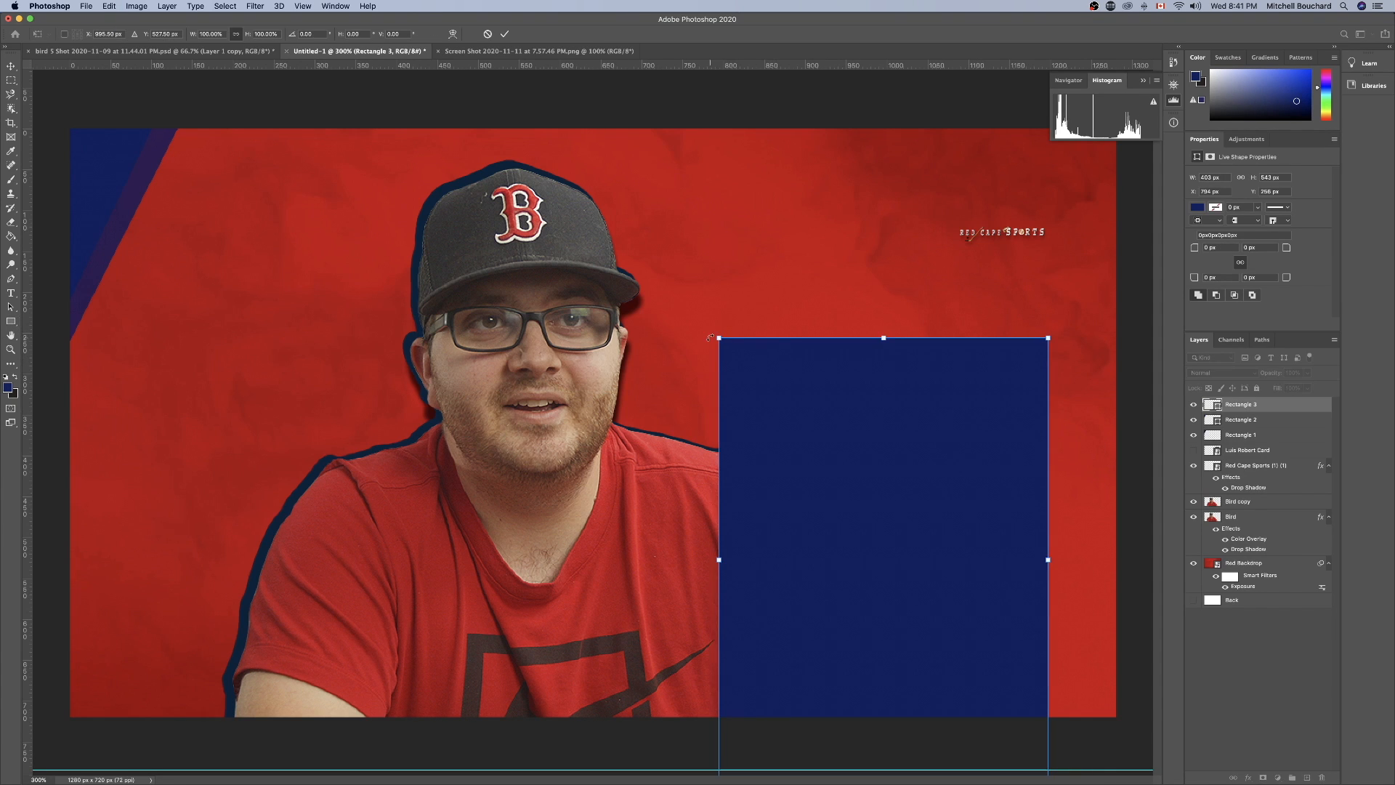
drag(713, 332, 861, 288)
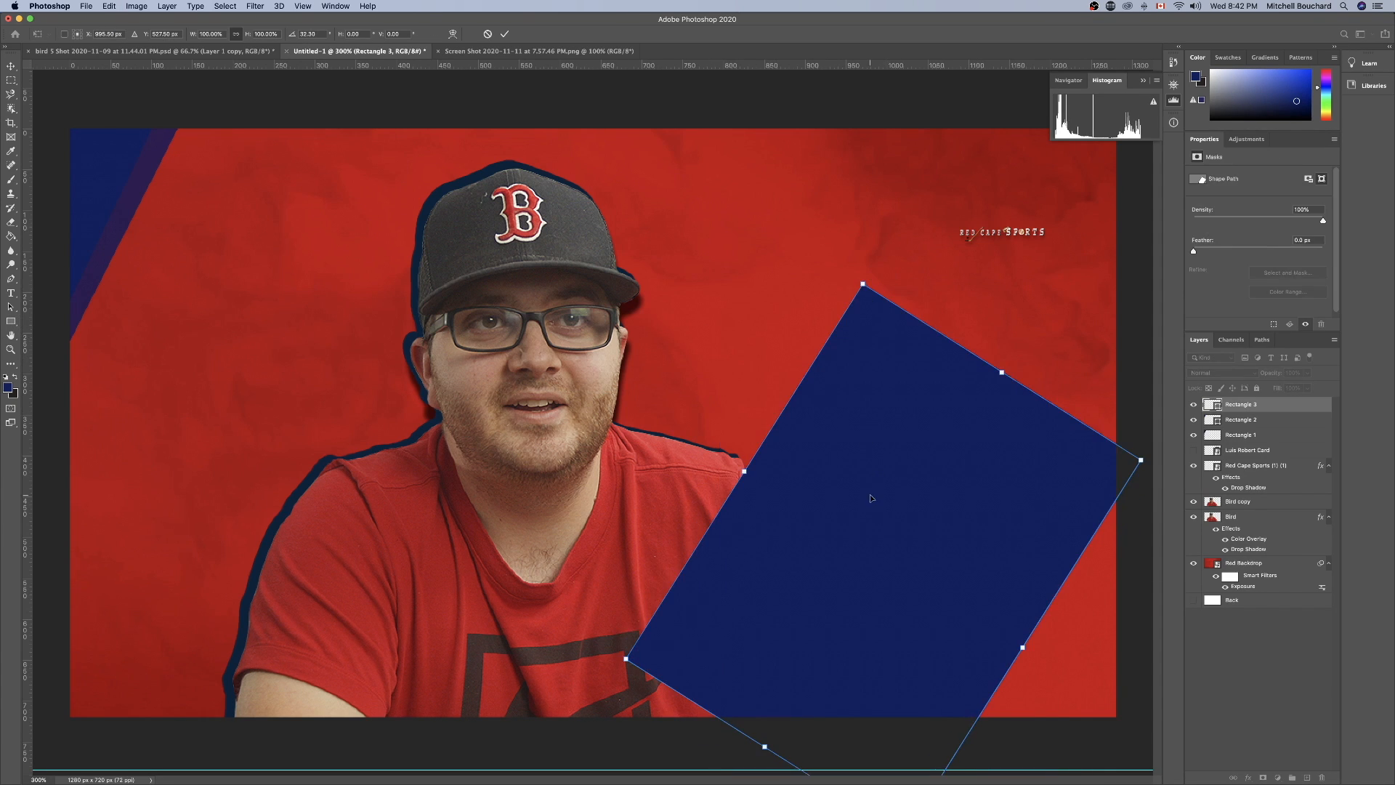
drag(869, 494, 1085, 686)
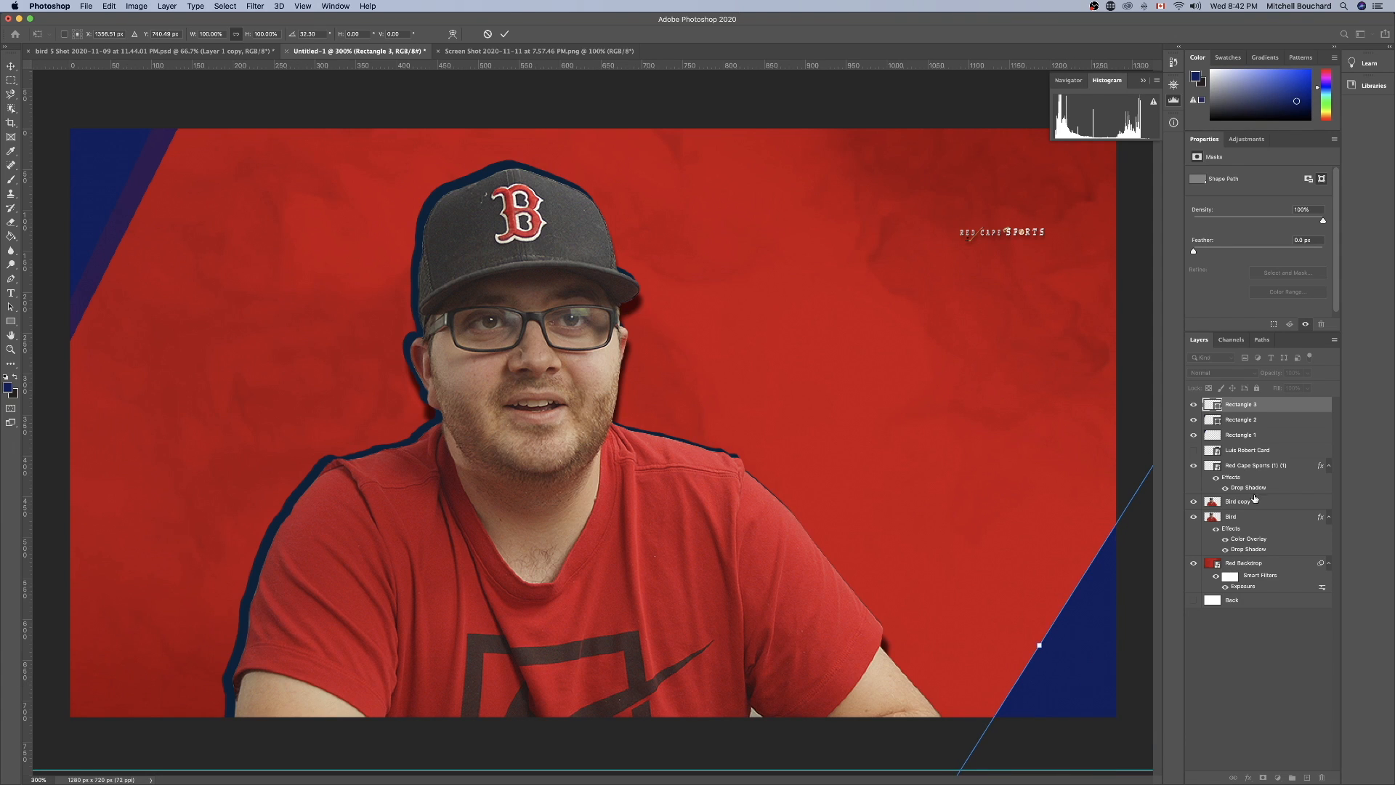
key(Return)
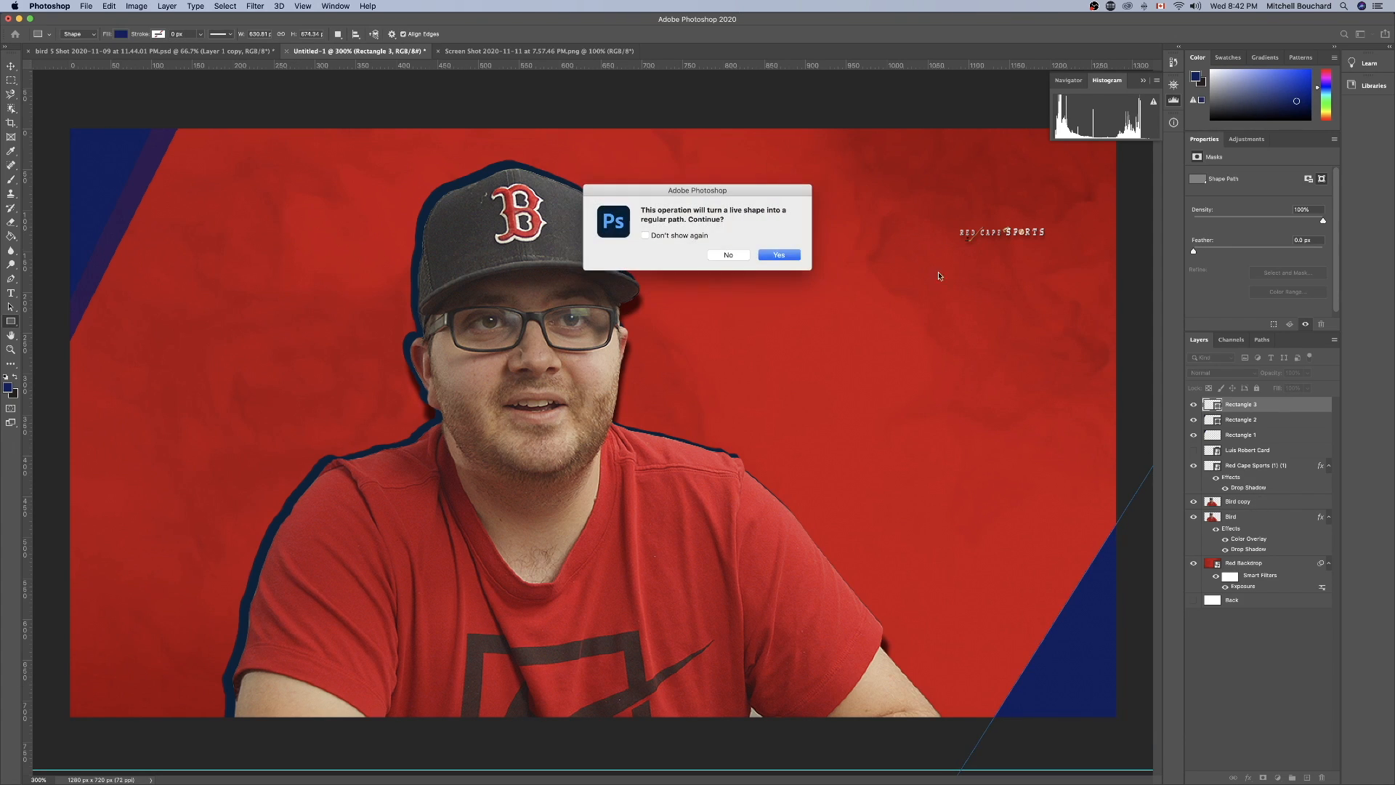
click(779, 254)
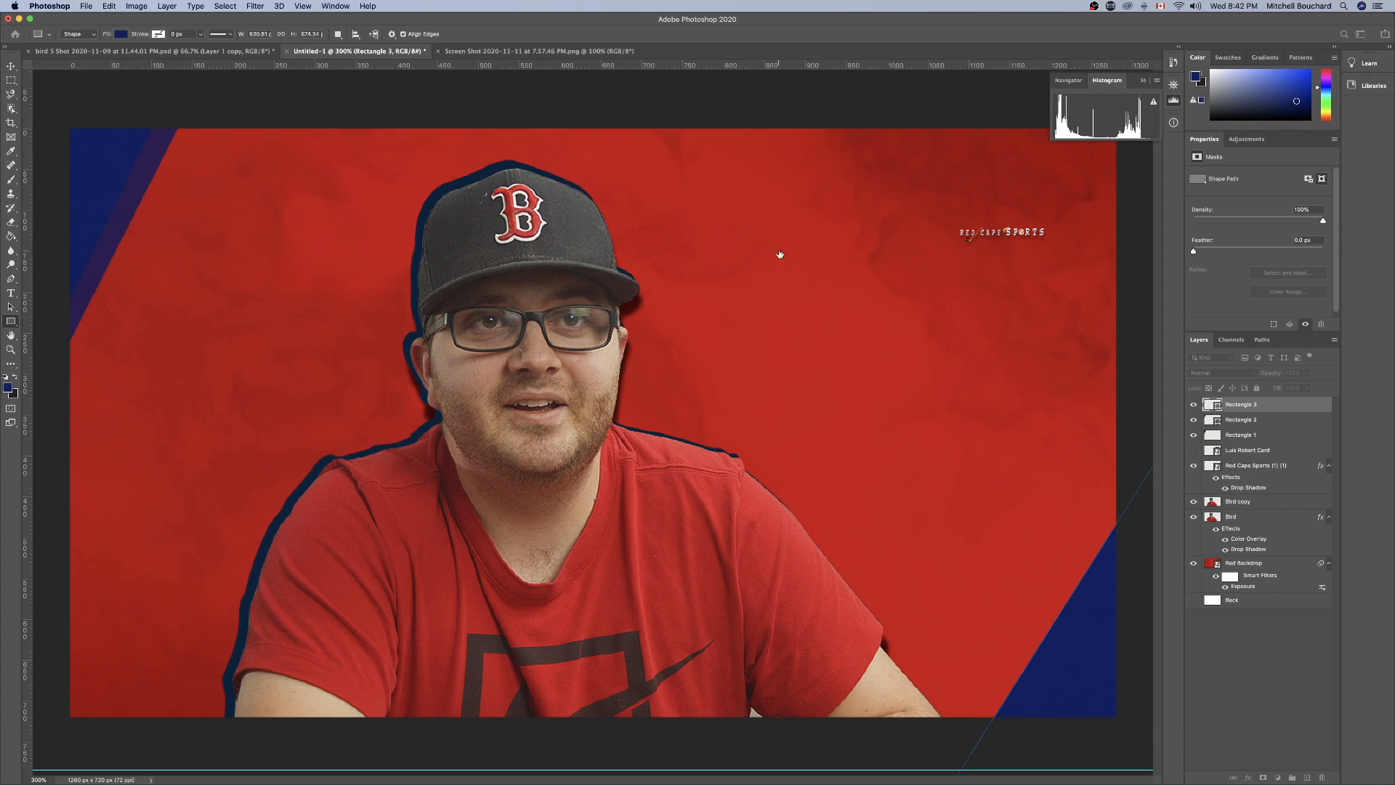
Move the Bird and Bird copy portrait layers together toward the left side of the canvas and scale them up slightly.
shift+click(1255, 515)
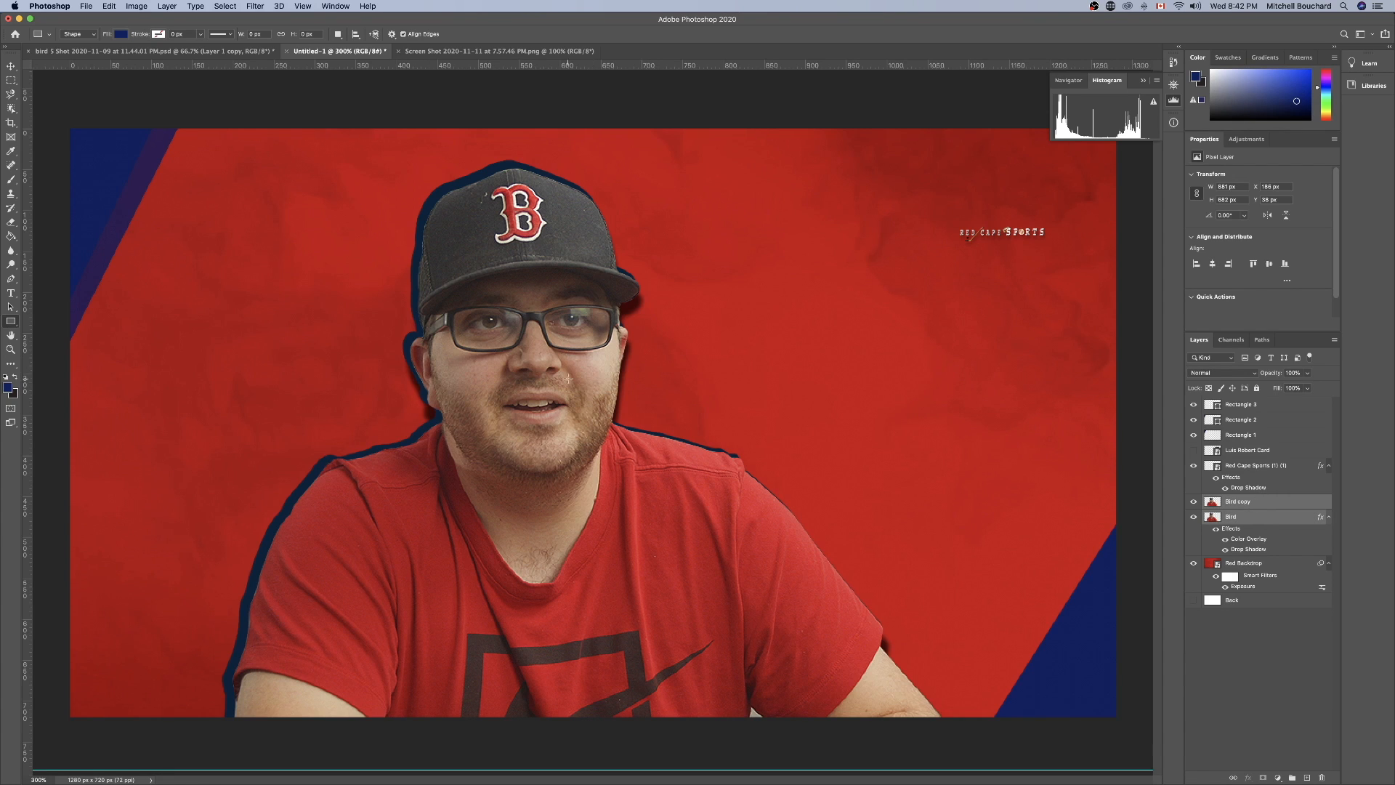
key(super+t)
drag(543, 317, 451, 315)
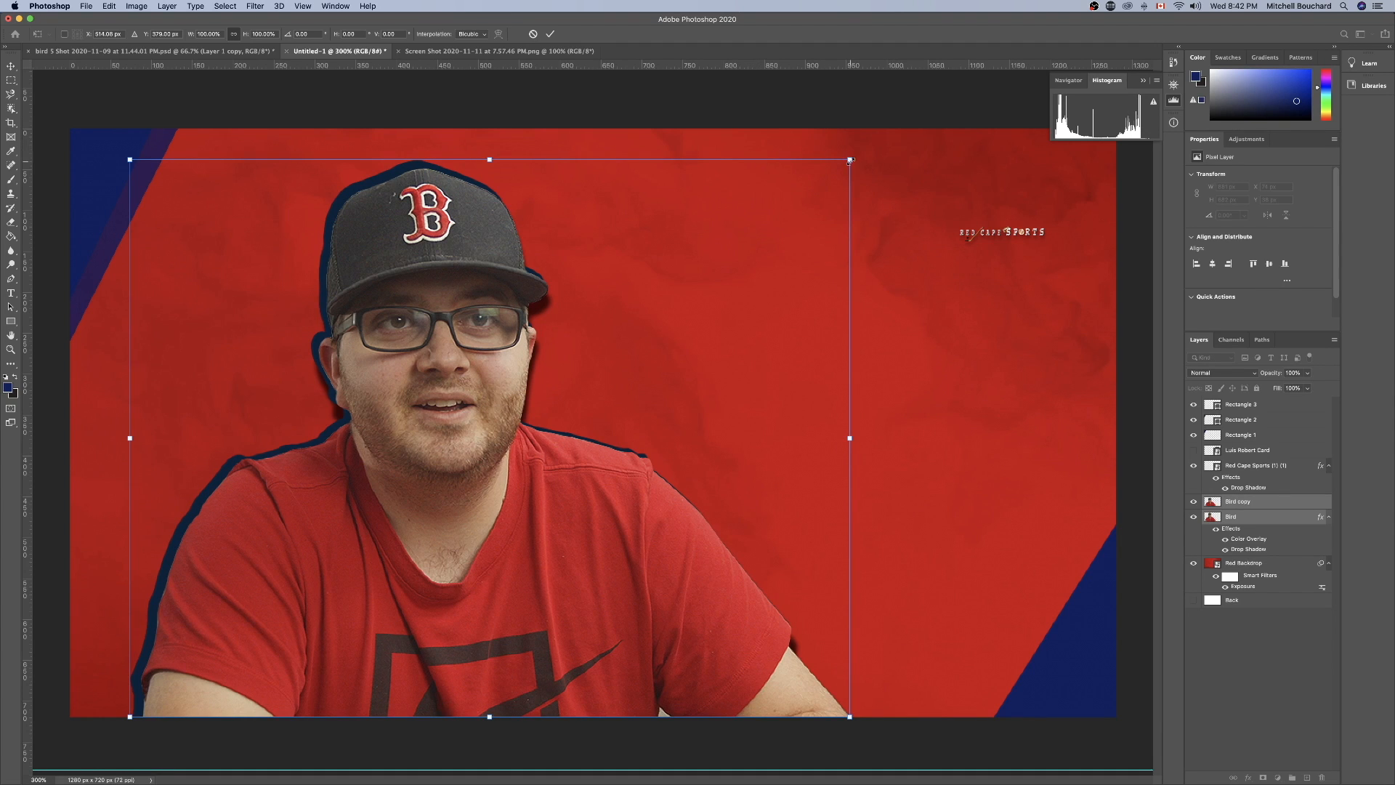
mouse_move(851, 160)
mouse_down()
mouse_move(875, 141)
mouse_move(807, 177)
mouse_move(856, 143)
mouse_up()
key(Return)
key(u)
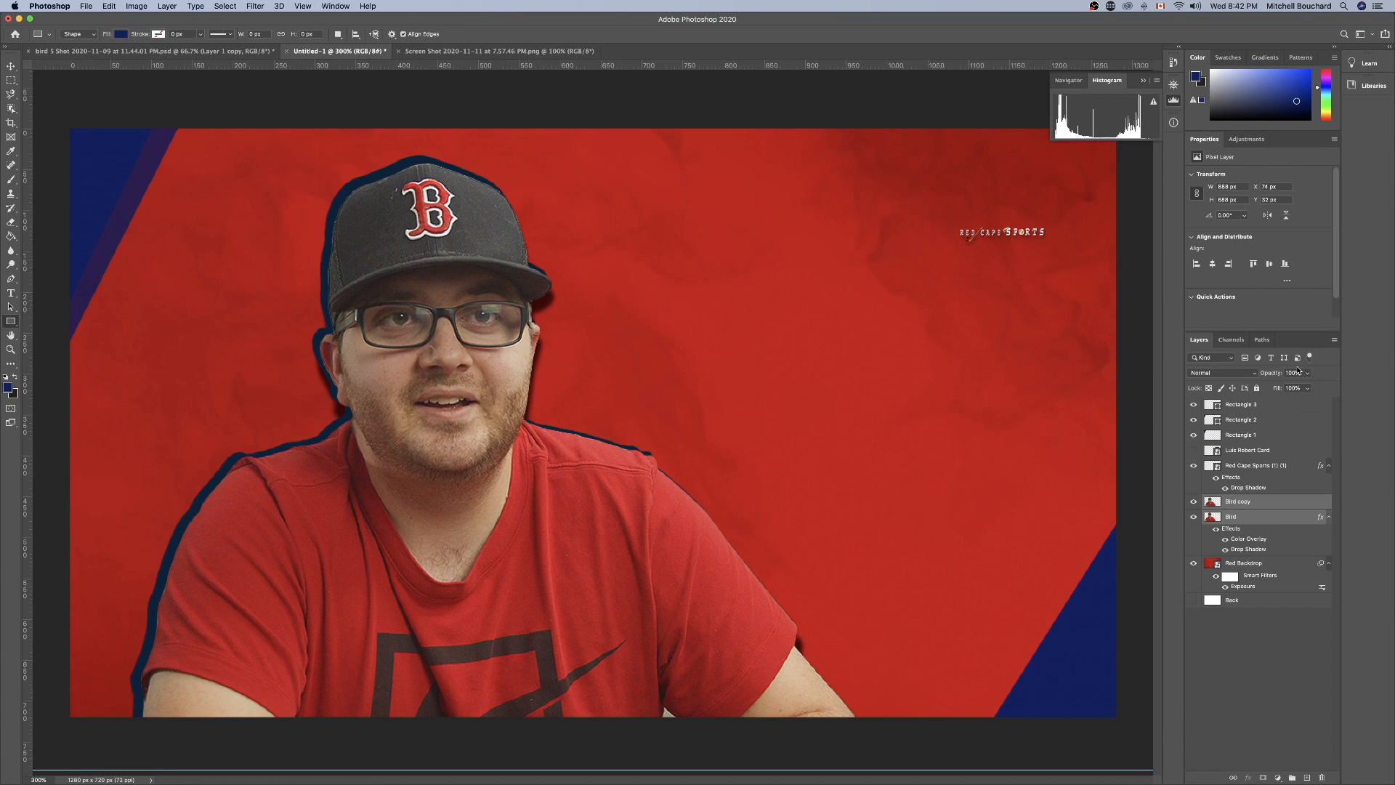
click(1282, 696)
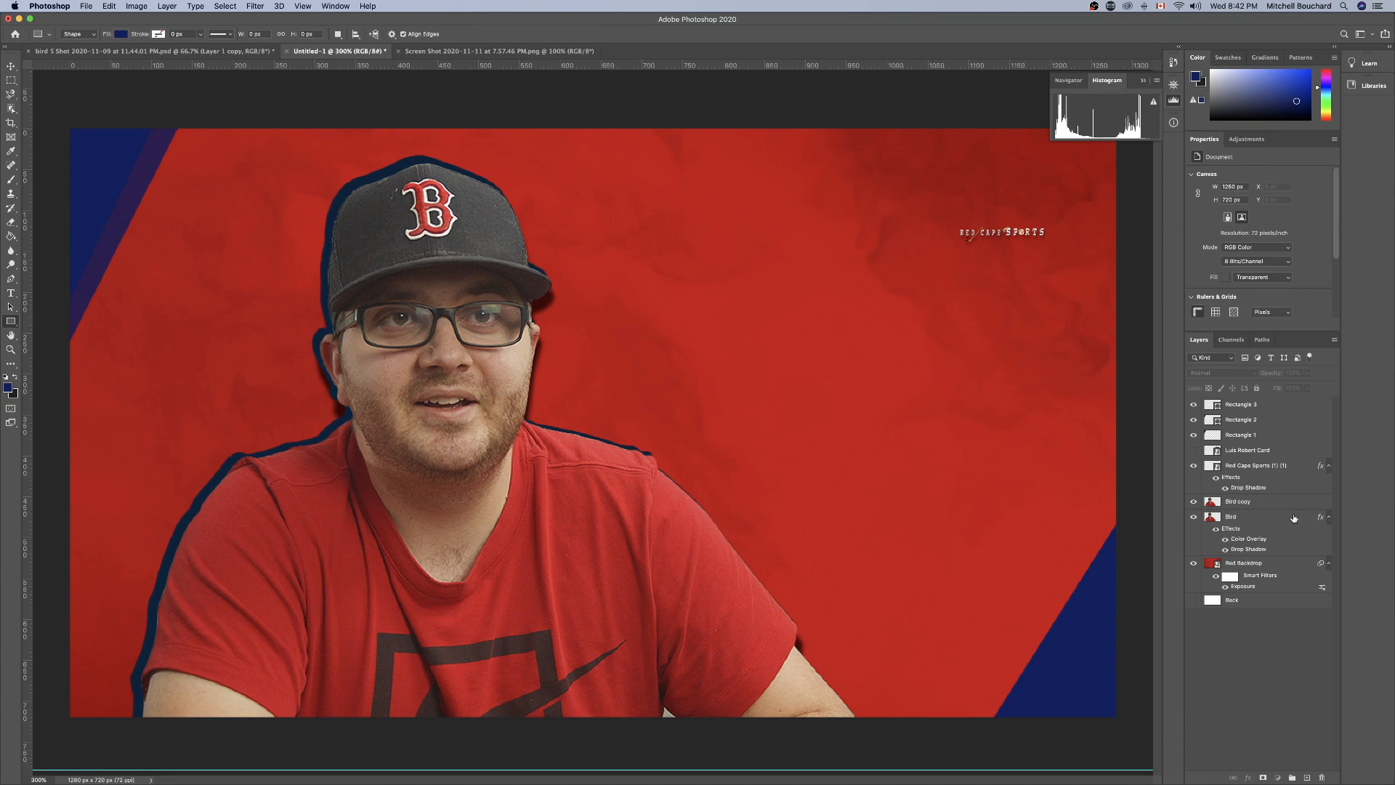
Nudge the Rectangle 3 shape slightly down and left within the bottom-right corner.
click(1293, 517)
click(1304, 672)
click(1254, 410)
key(super+t)
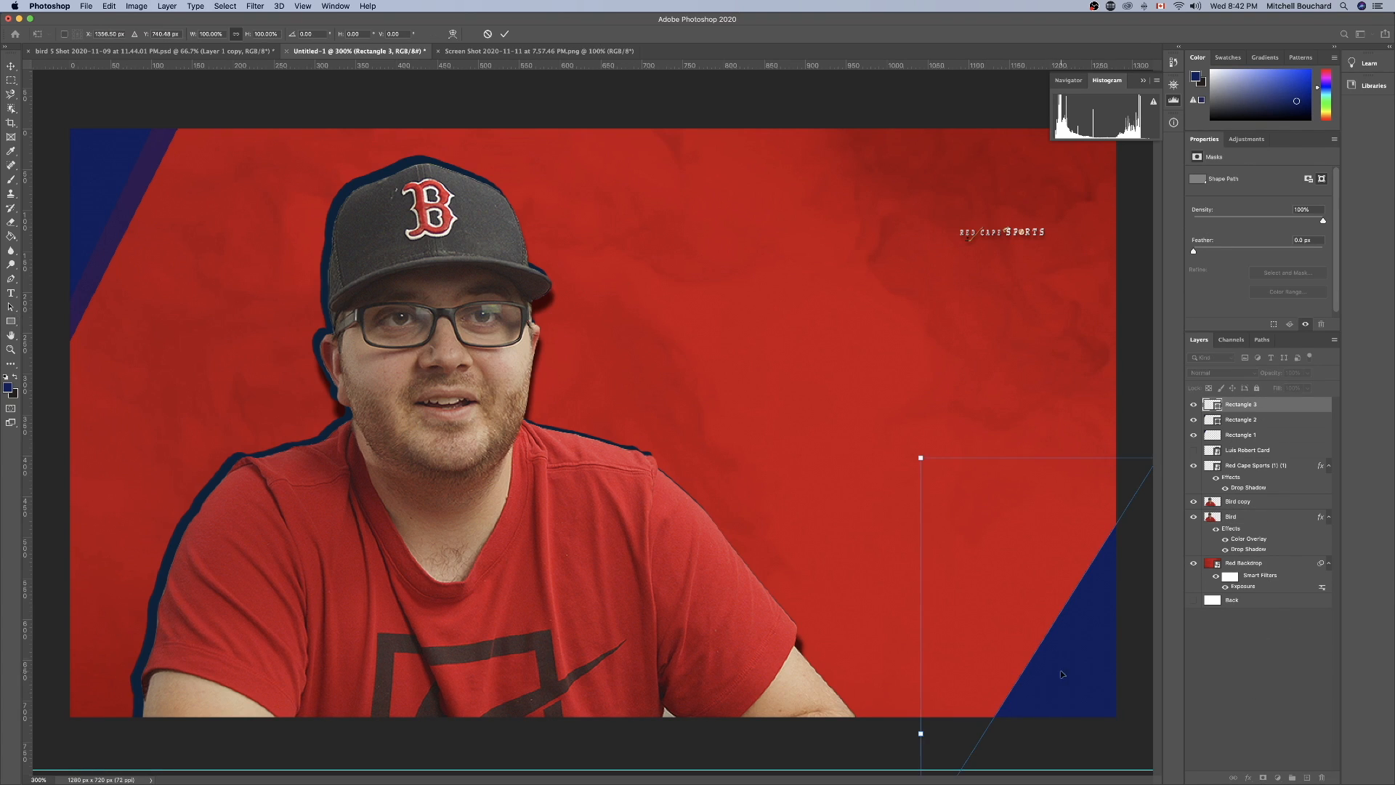
drag(1097, 662, 1095, 695)
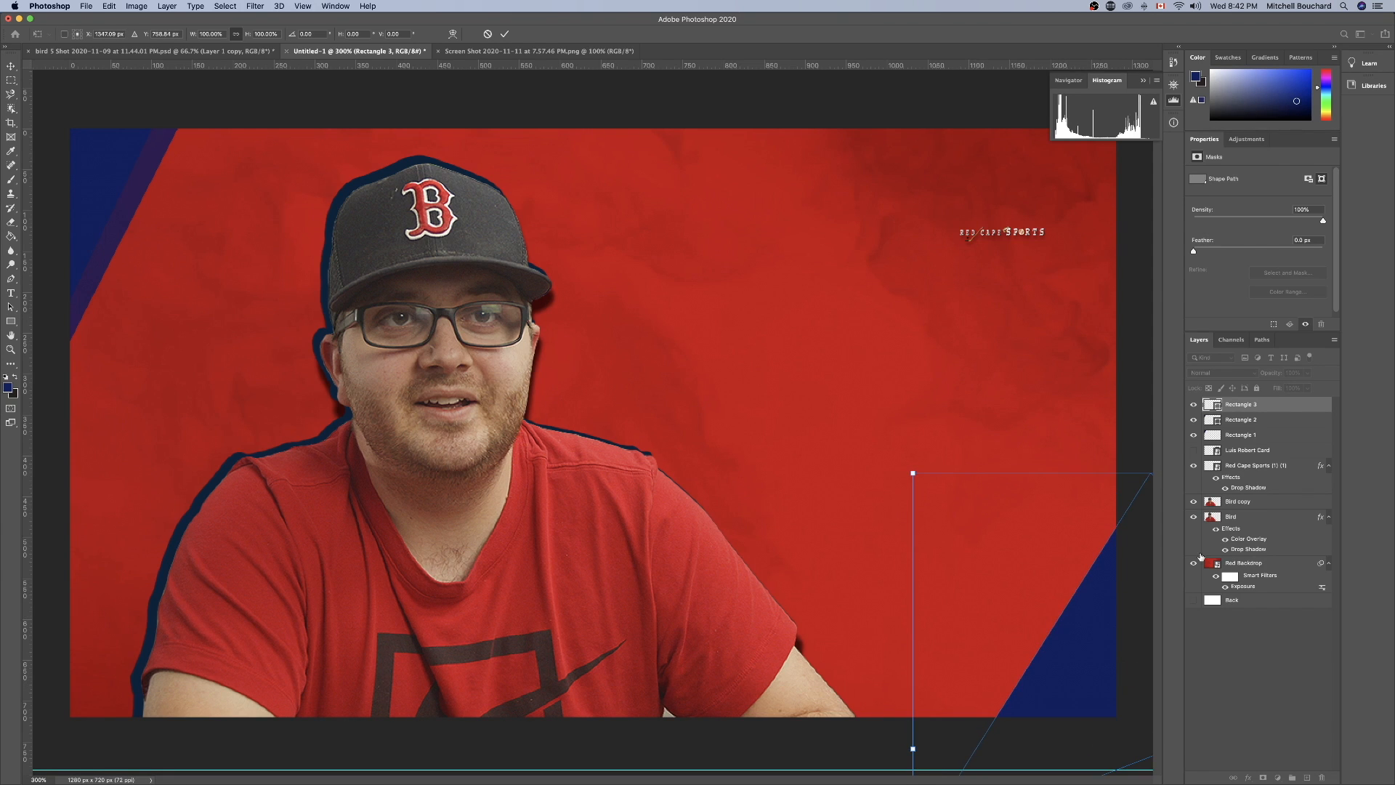
click(1272, 700)
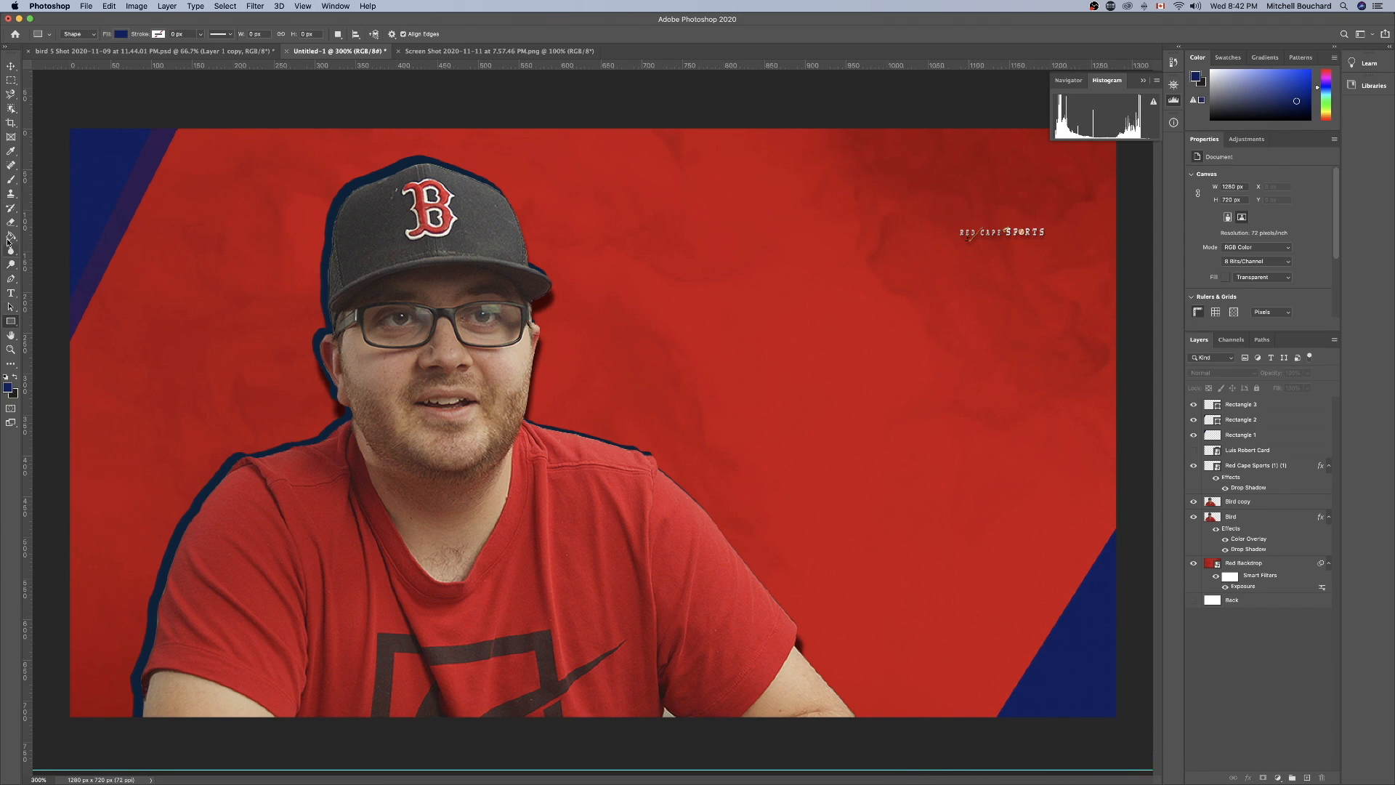
Draw a fourth blue rectangle about 336 x 448 px beside the portrait and lower the Rectangle 3 opacity to about 80%.
drag(624, 265, 899, 631)
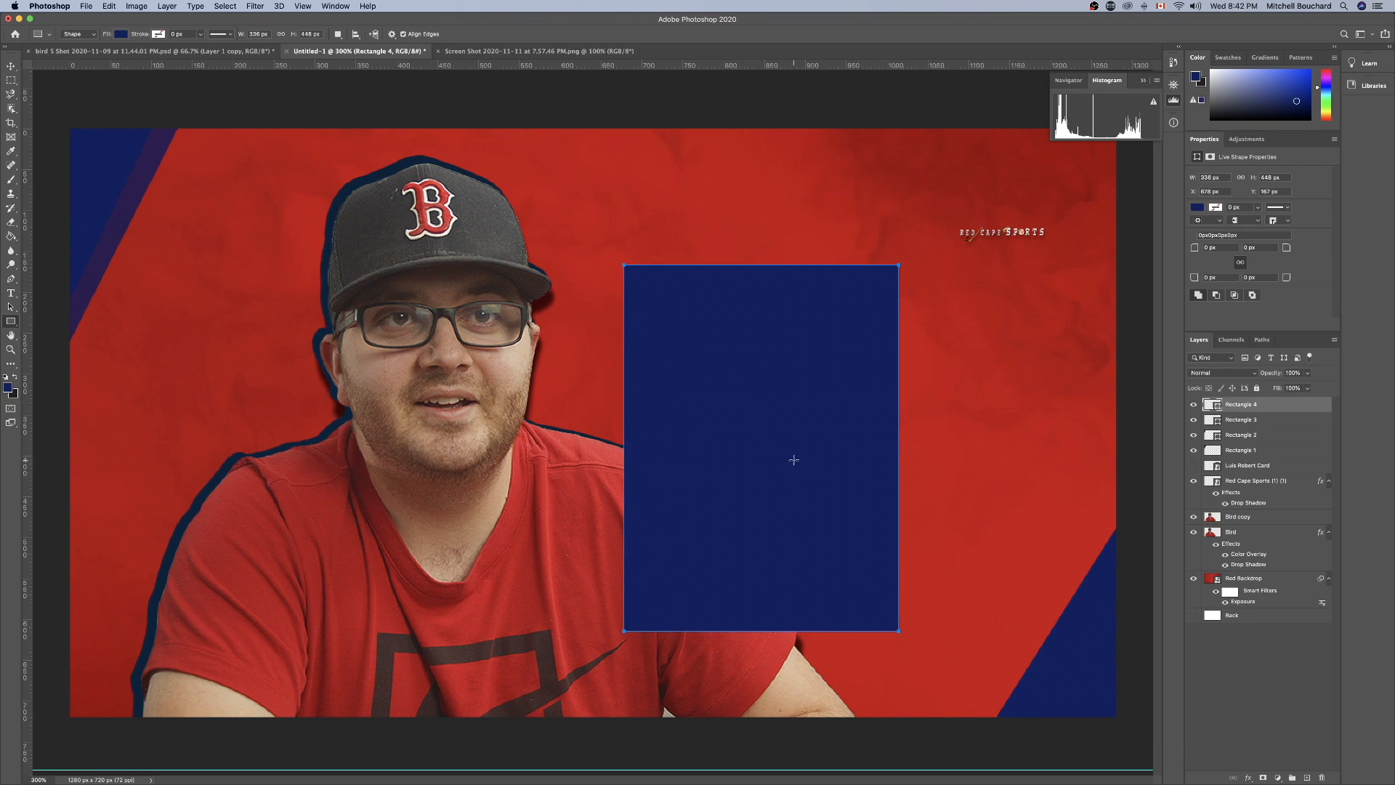
click(1255, 424)
drag(1272, 376, 1262, 379)
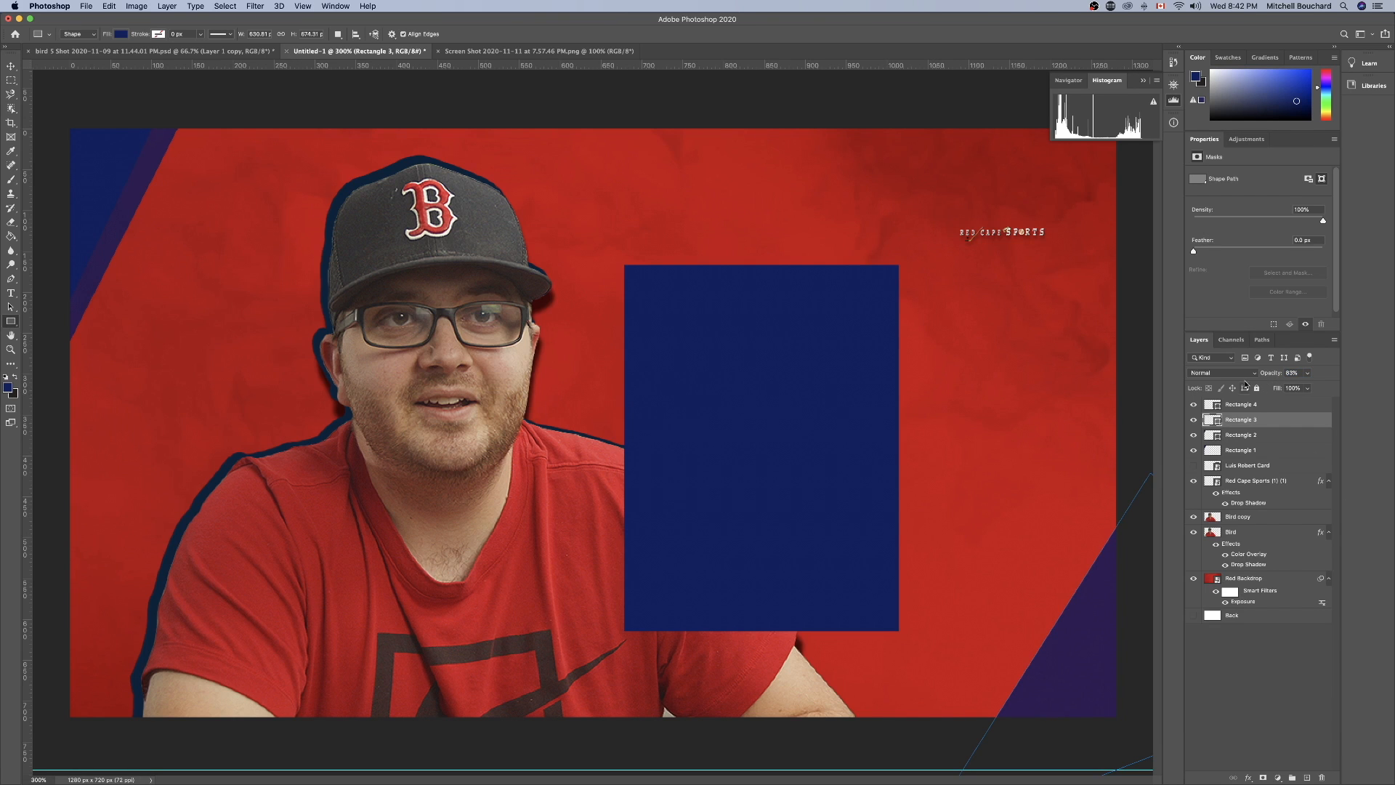
Rotate the Rectangle 4 shape about 31° and scale it up to about 124%.
click(1246, 407)
key(super+t)
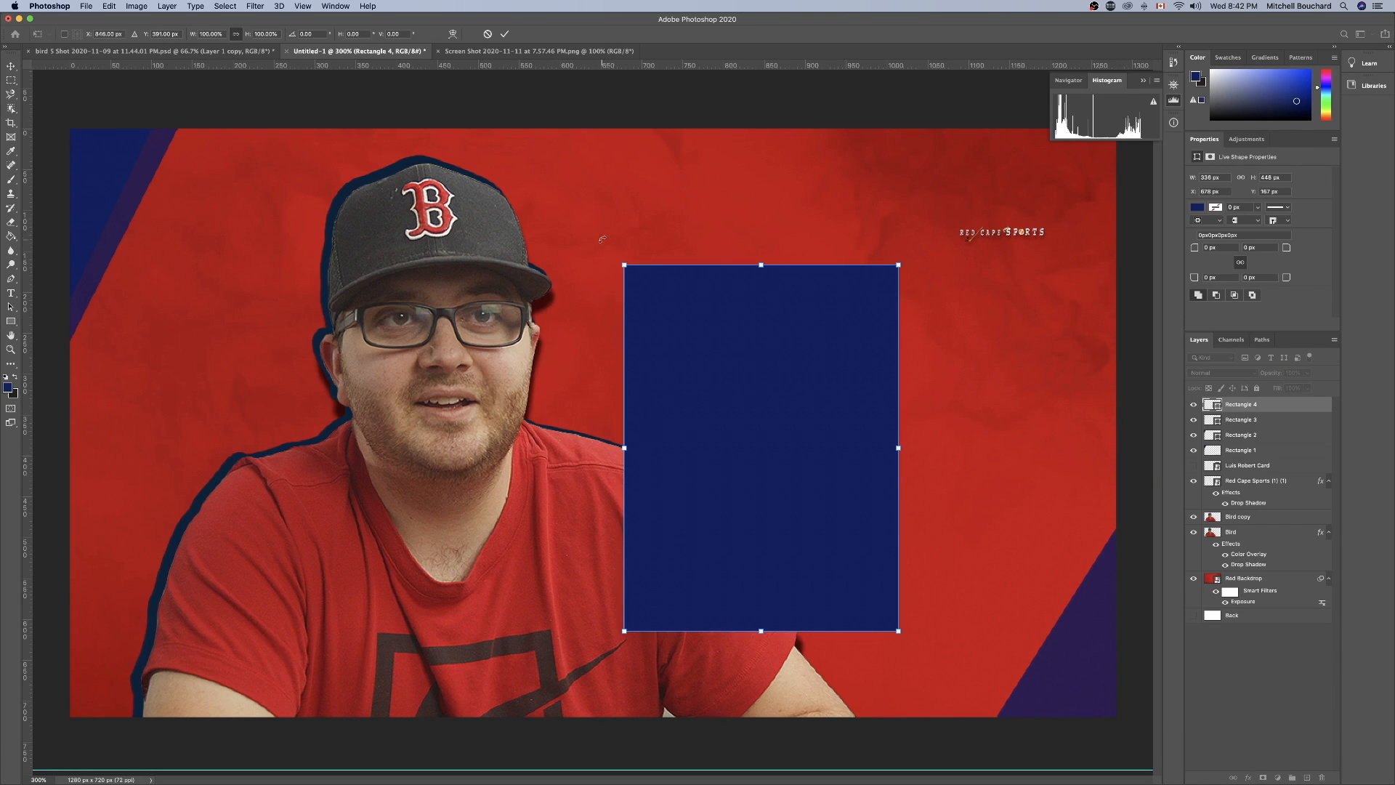
drag(602, 239, 737, 209)
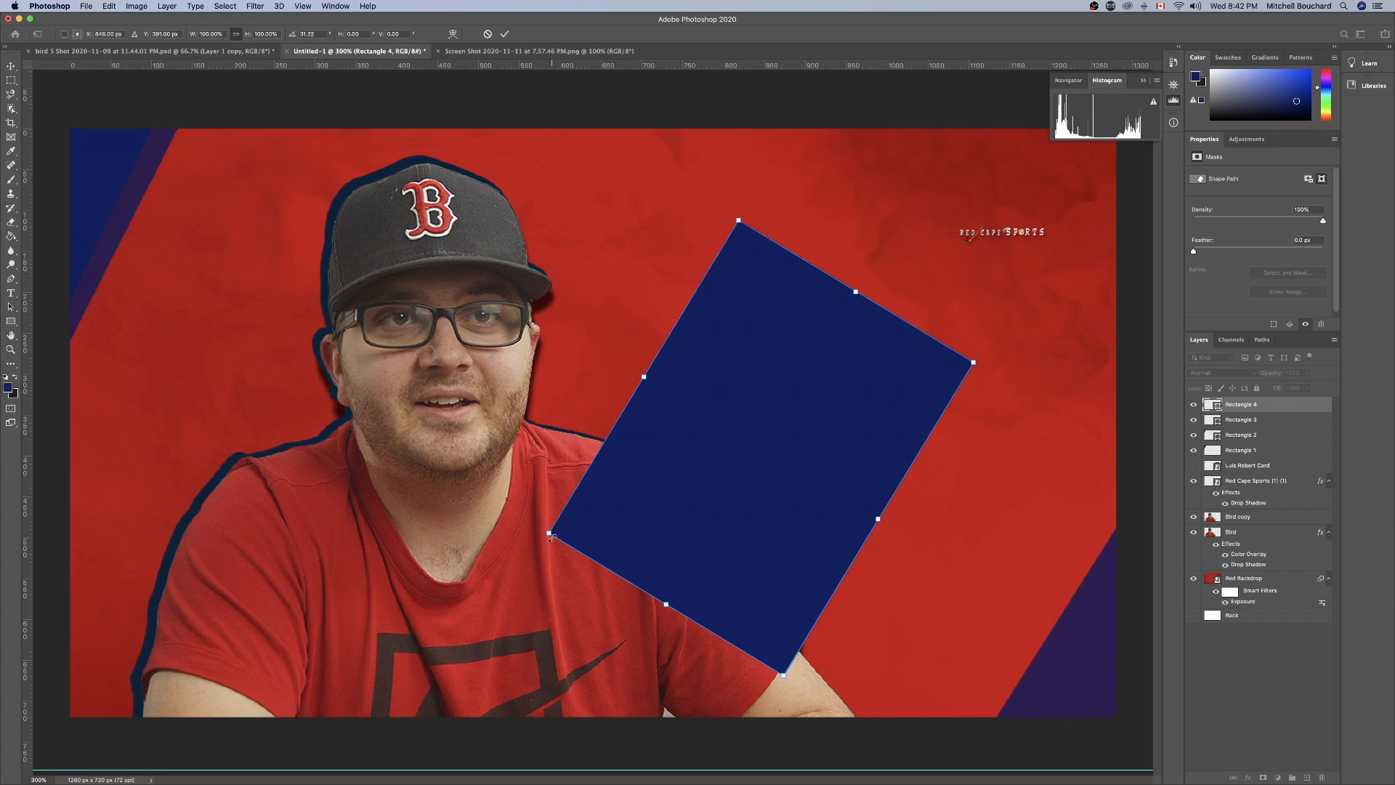
drag(549, 535, 452, 574)
Move Rectangle 4 into the bottom-right corner over Rectangle 3, leaving a diagonal strip, and accept its conversion to a regular path.
drag(839, 432, 1171, 552)
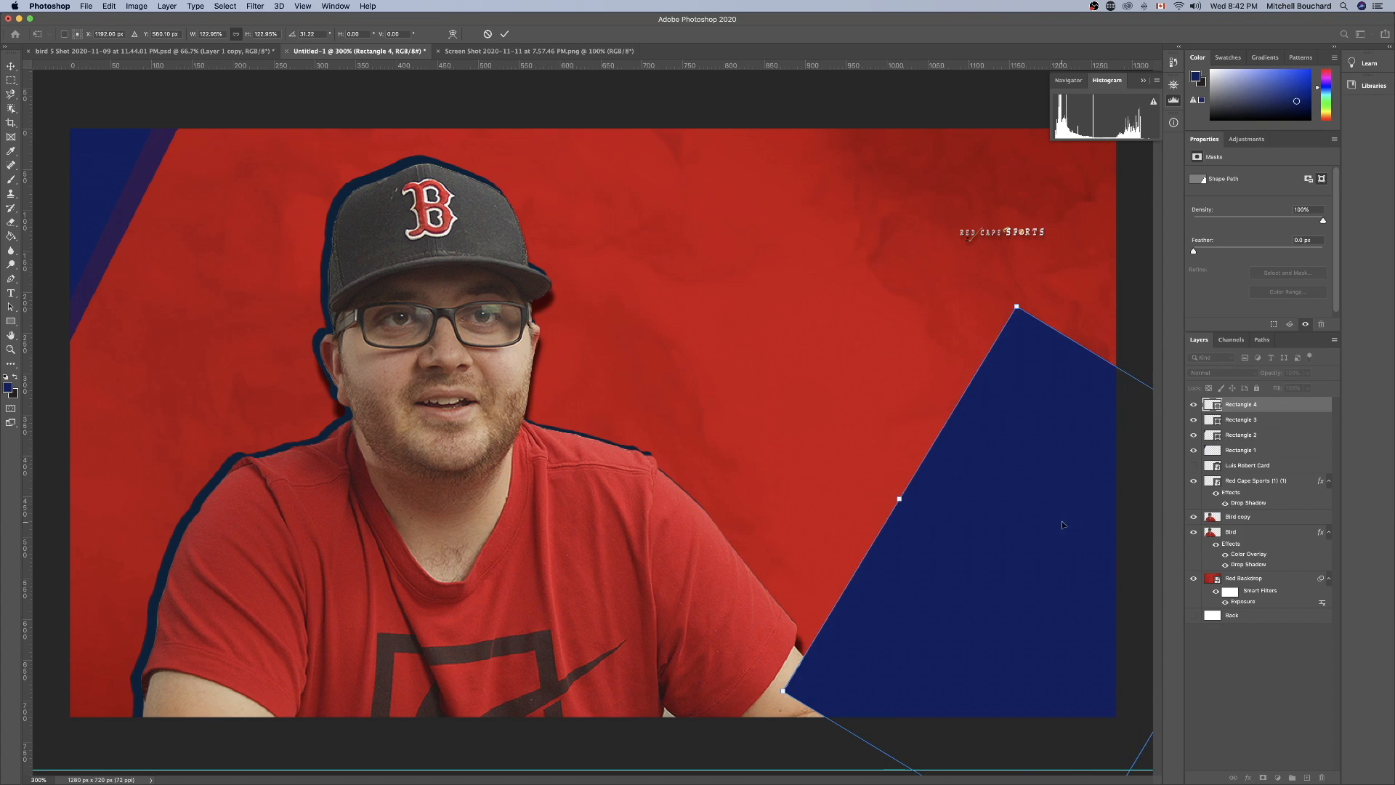
drag(966, 517, 1091, 648)
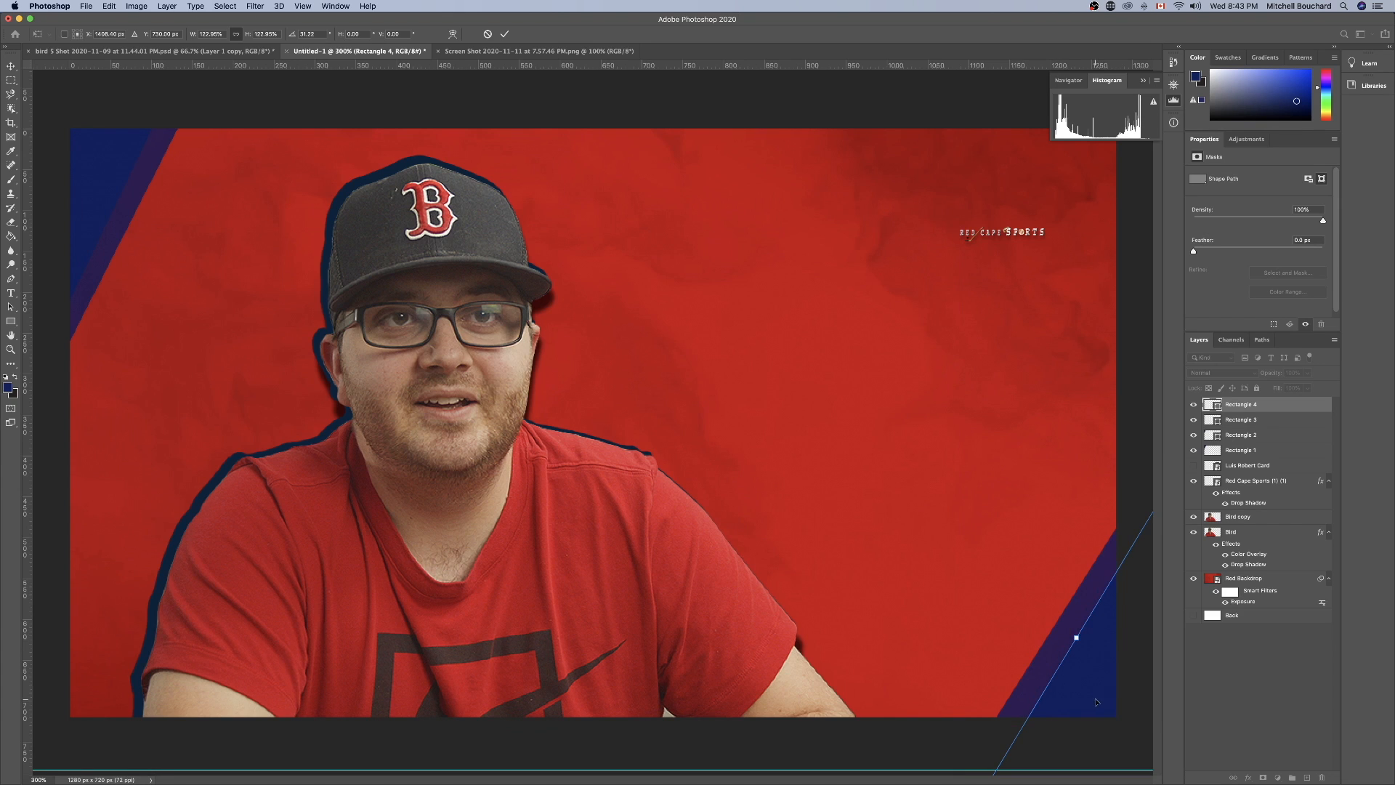
drag(991, 750, 992, 741)
key(Return)
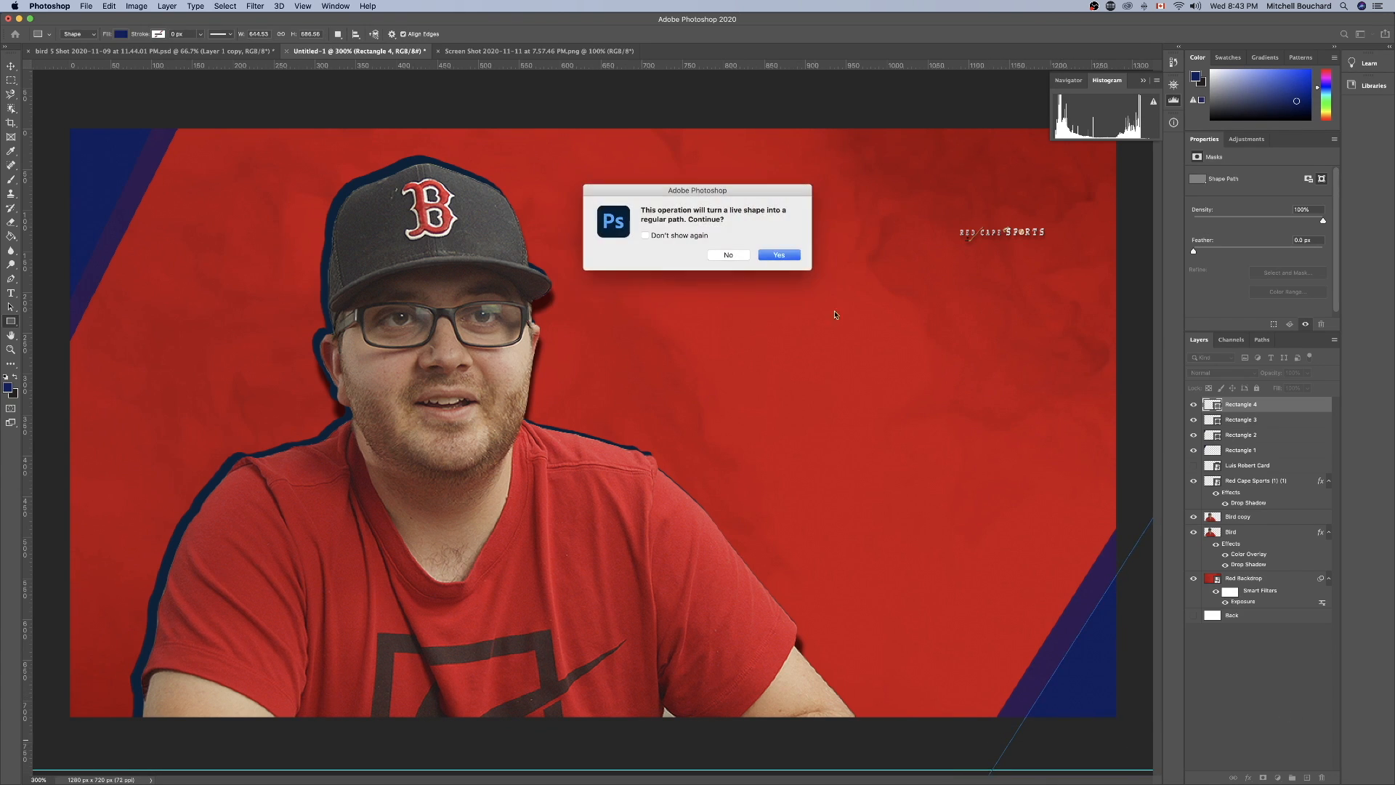
click(779, 255)
click(1250, 733)
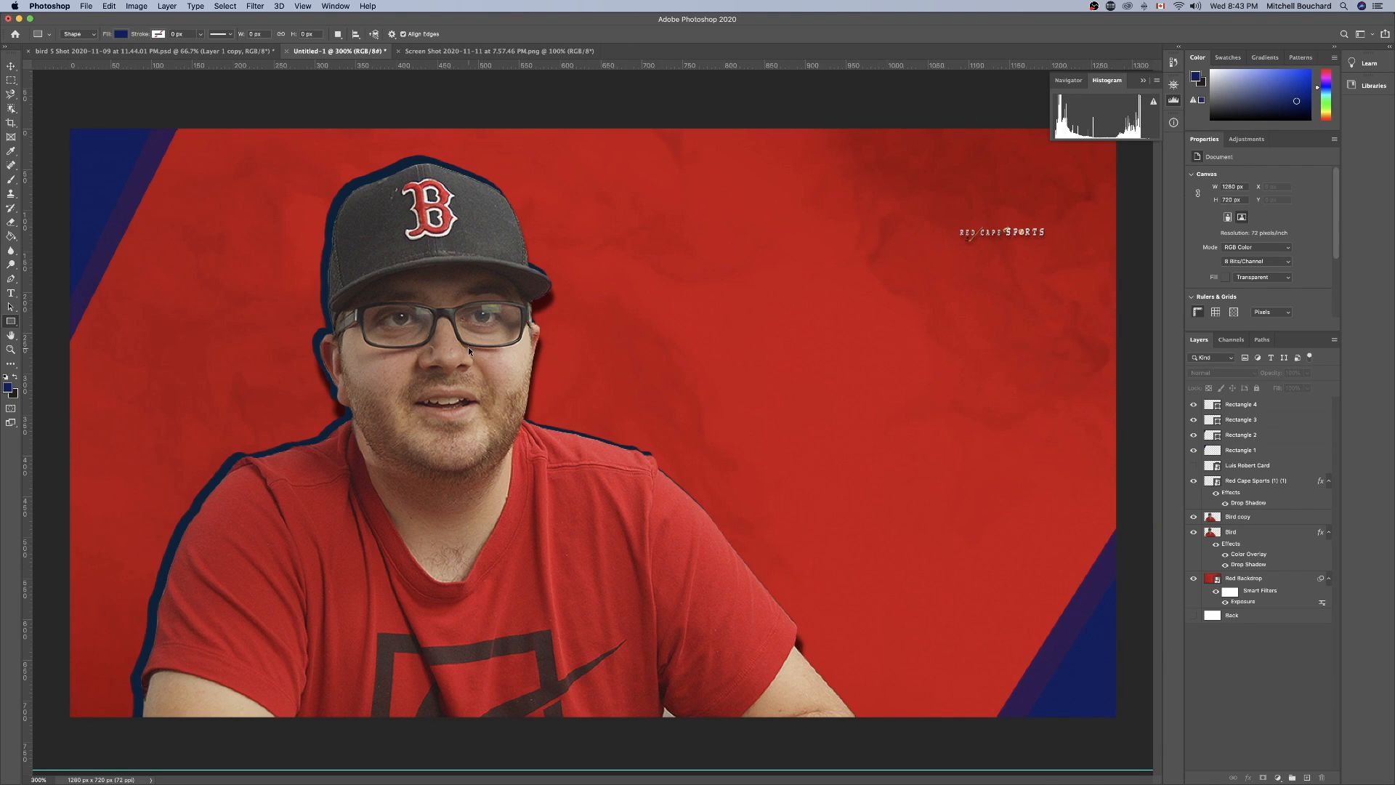
Examine the thumbnail at different zoom levels and compare it with the original portrait screenshot document.
key(super+minus)
key(super+plus)
key(super+minus)
key(super+plus)
click(506, 51)
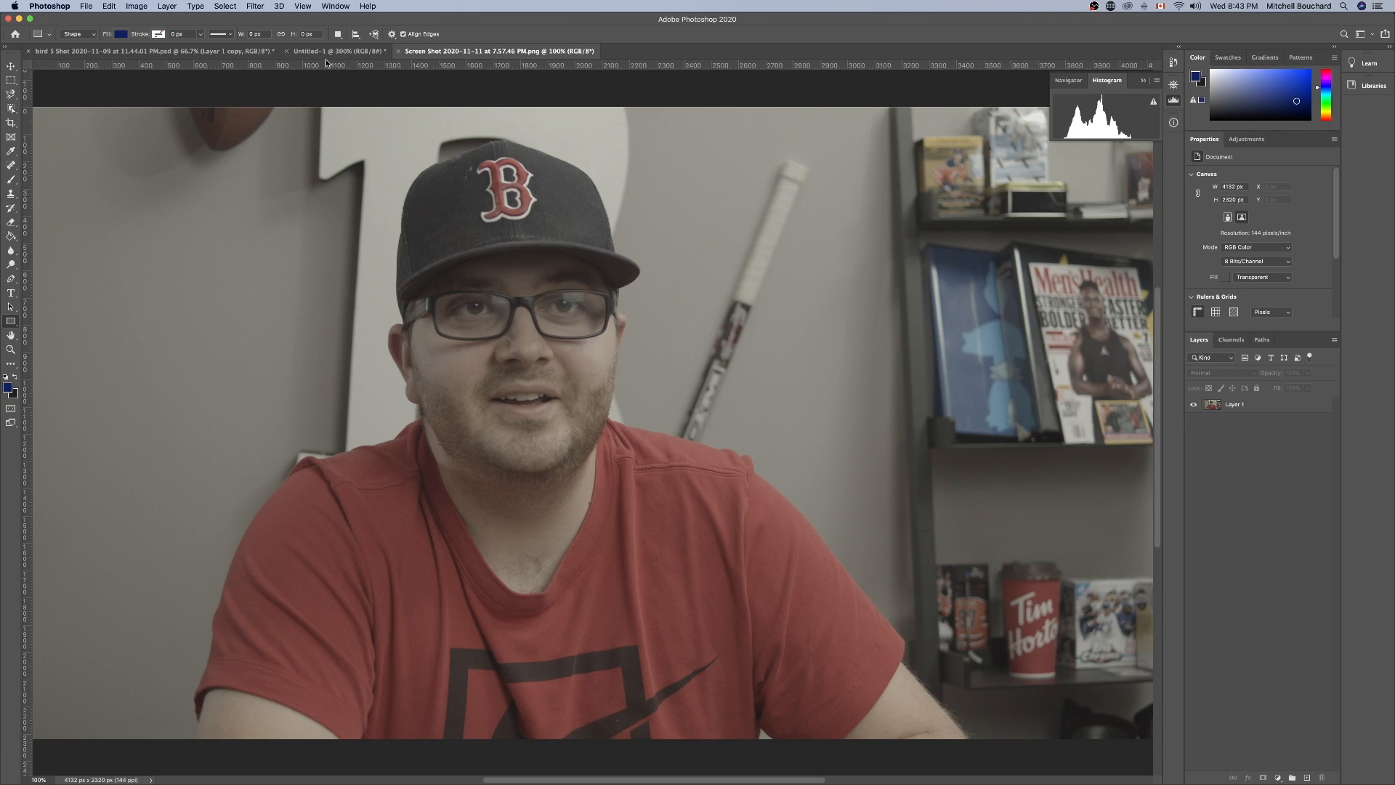
key(super+minus)
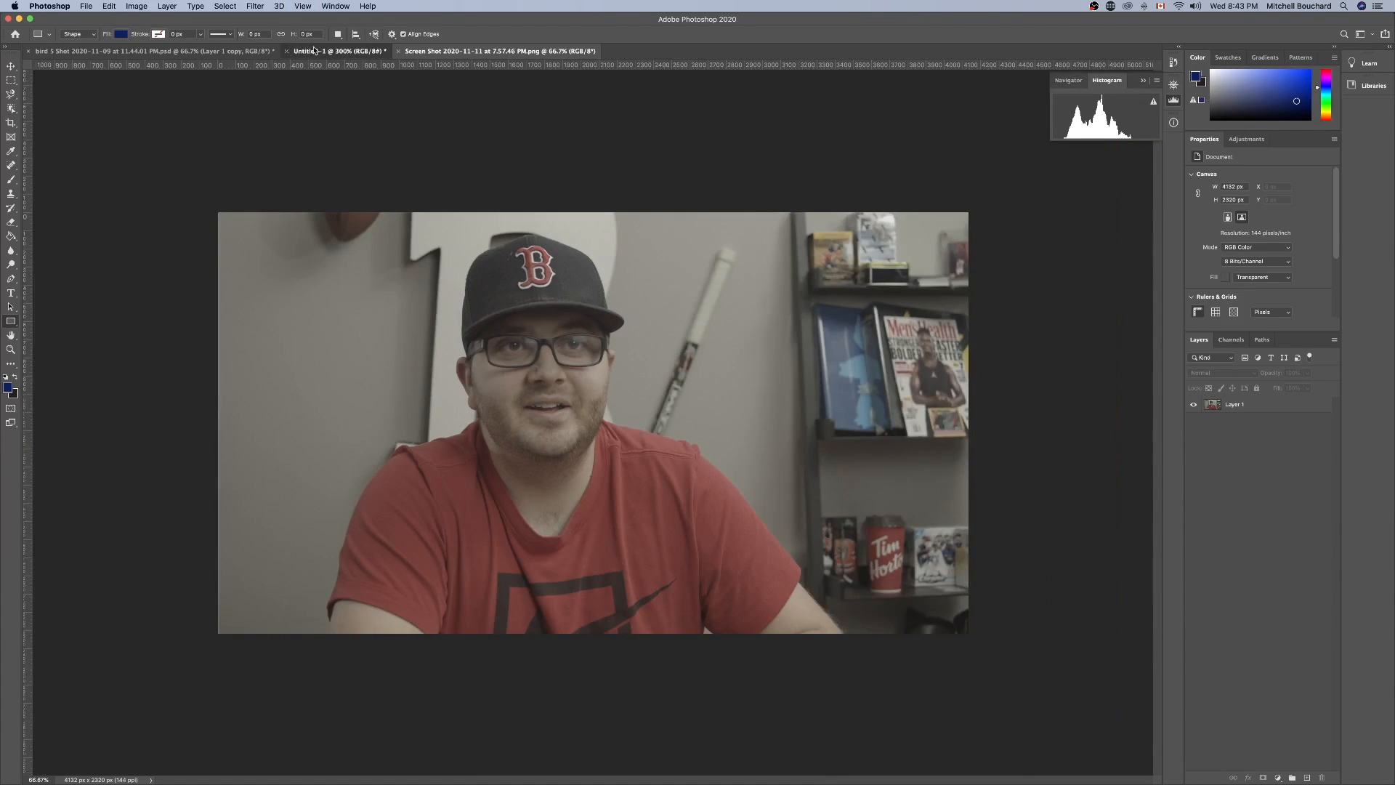
click(314, 51)
key(super+minus)
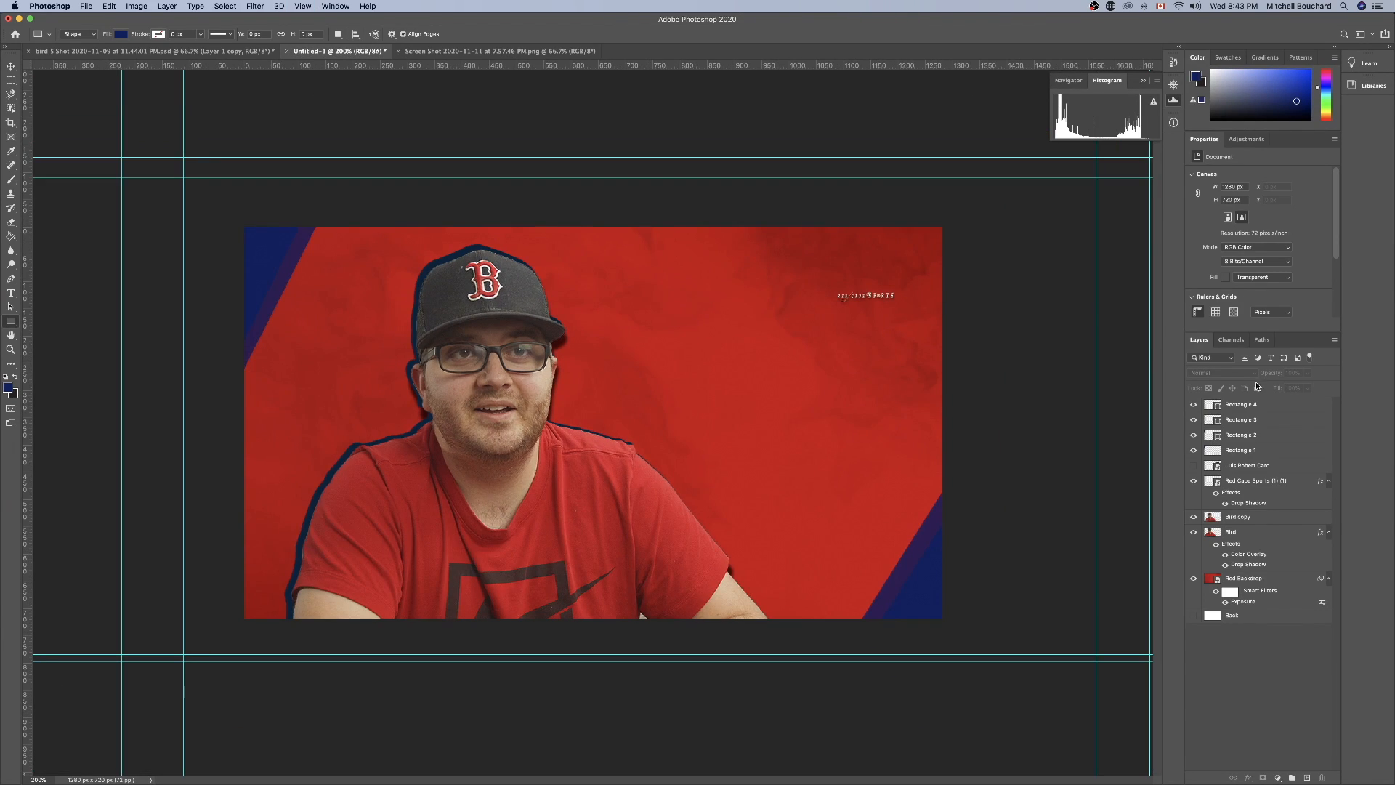
Select the Red Cape Sports logo layer with the Move tool and enlarge the logo slightly.
click(1272, 465)
click(1259, 482)
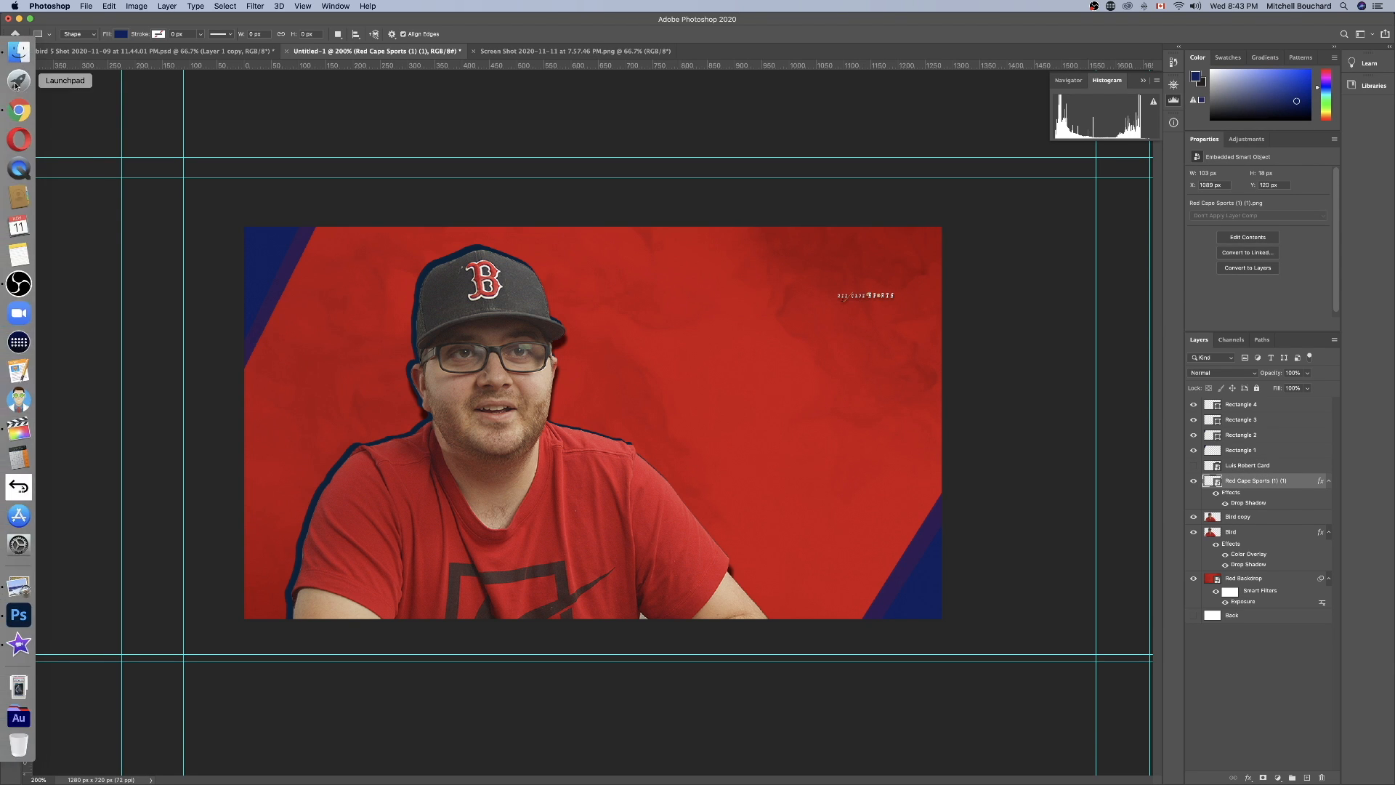
click(11, 66)
click(976, 409)
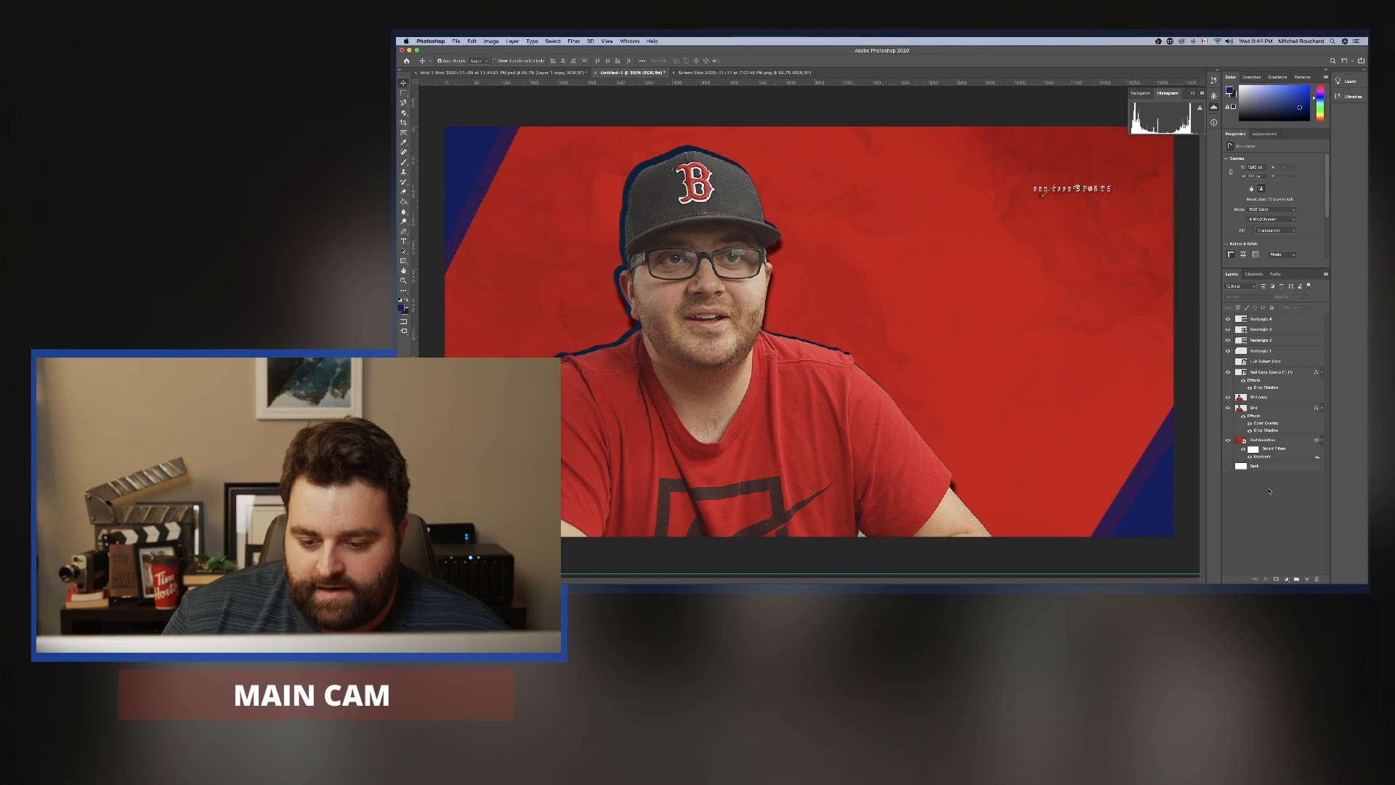
Add a new layer and place the text "SPORTS CARD INVESTOR INTERVIEW" on the red backdrop beside the cap.
click(1305, 580)
click(404, 240)
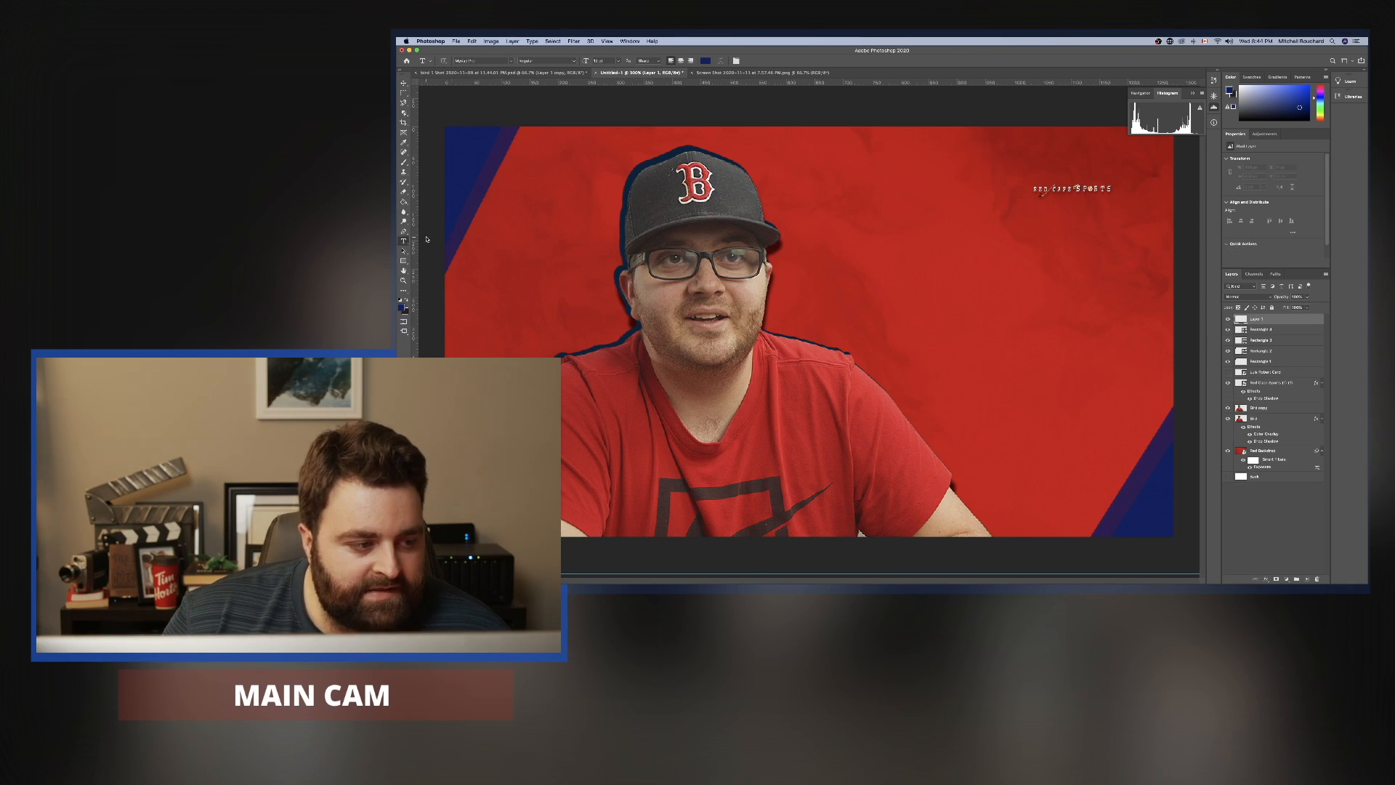
click(872, 207)
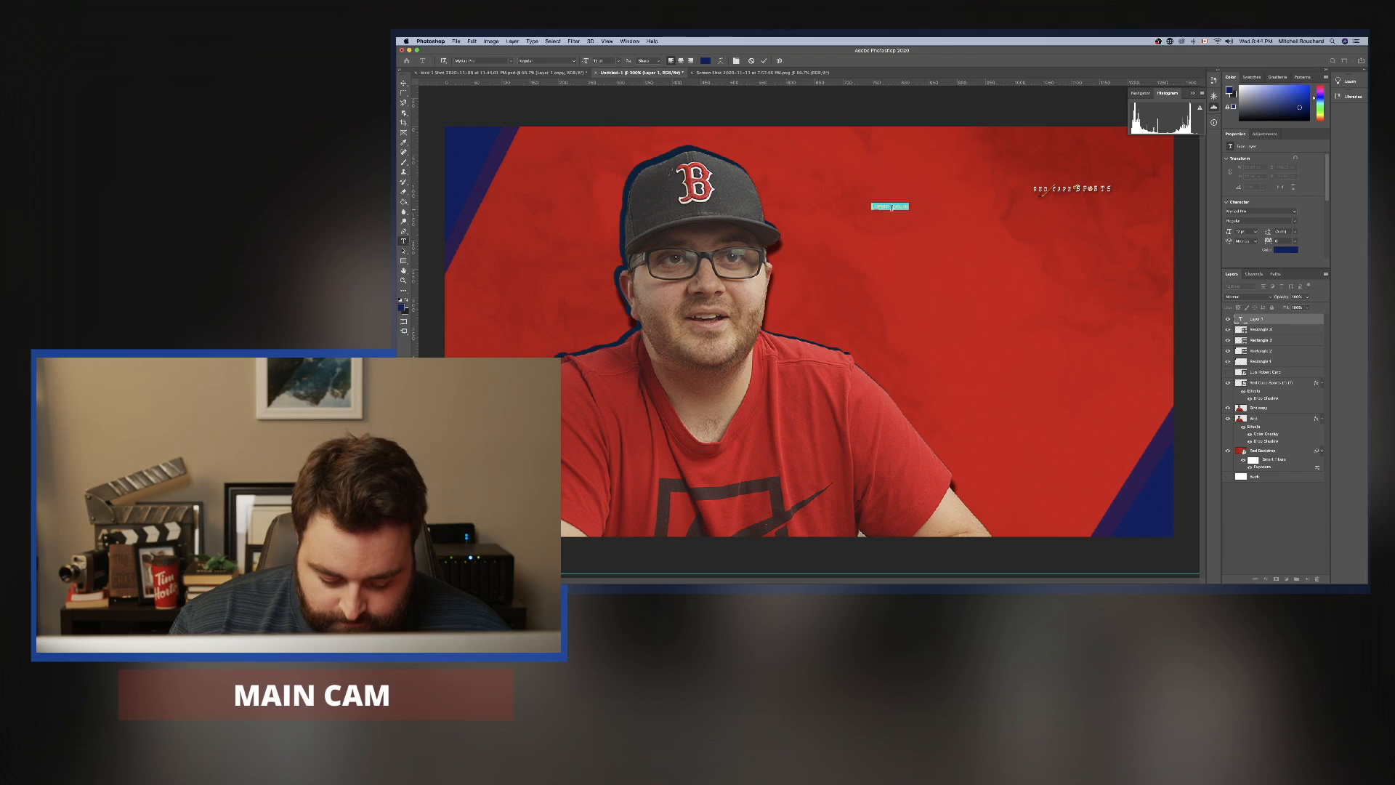
text(SPORTS)
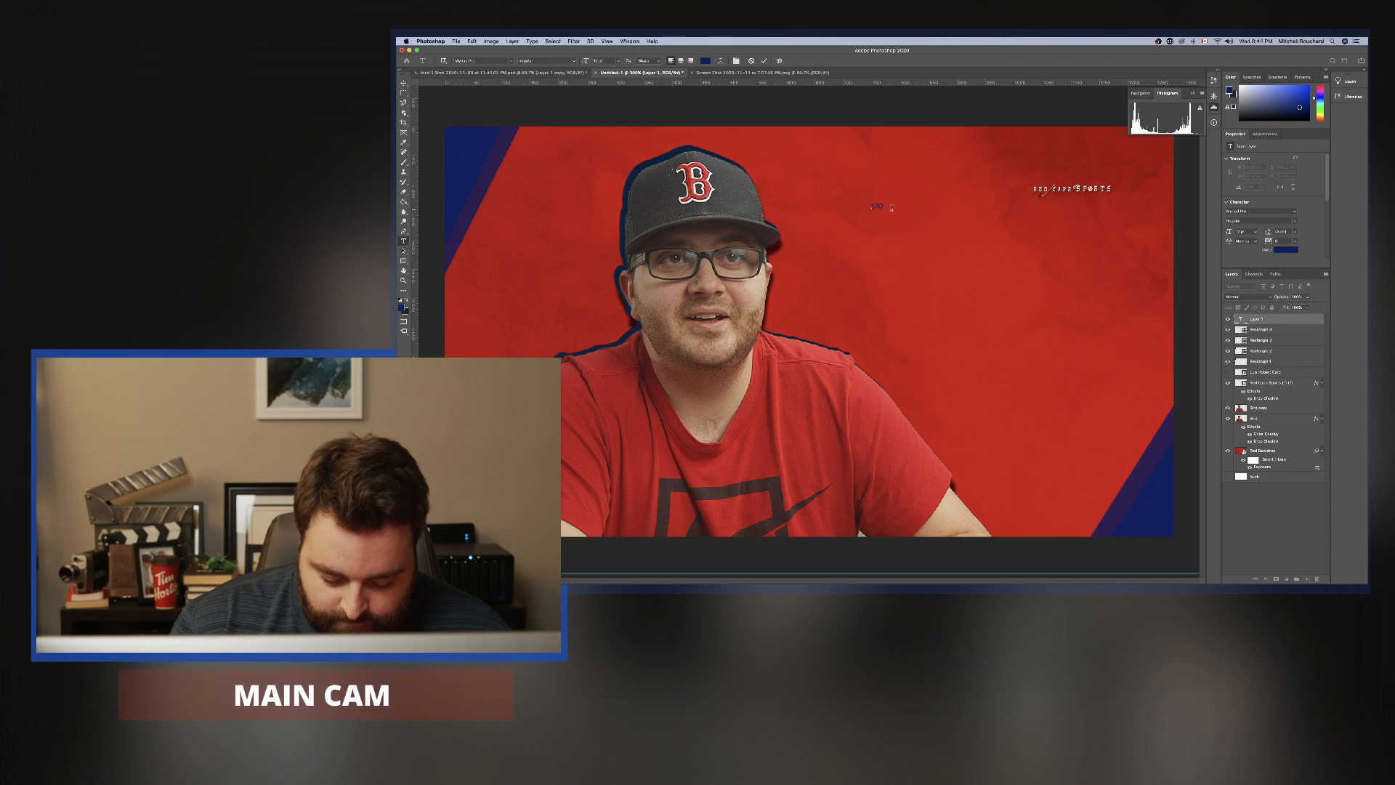
text( CARD)
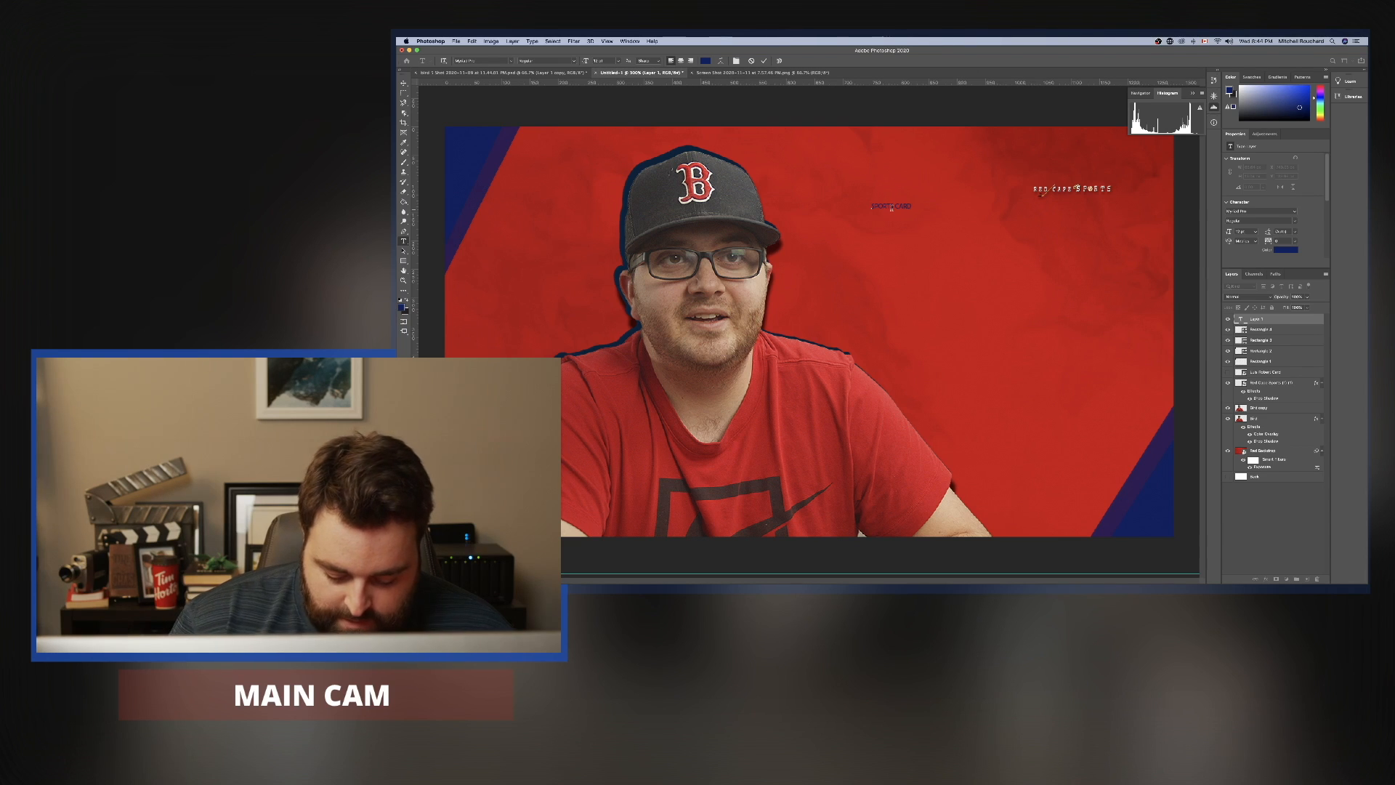
text( INVESTOR)
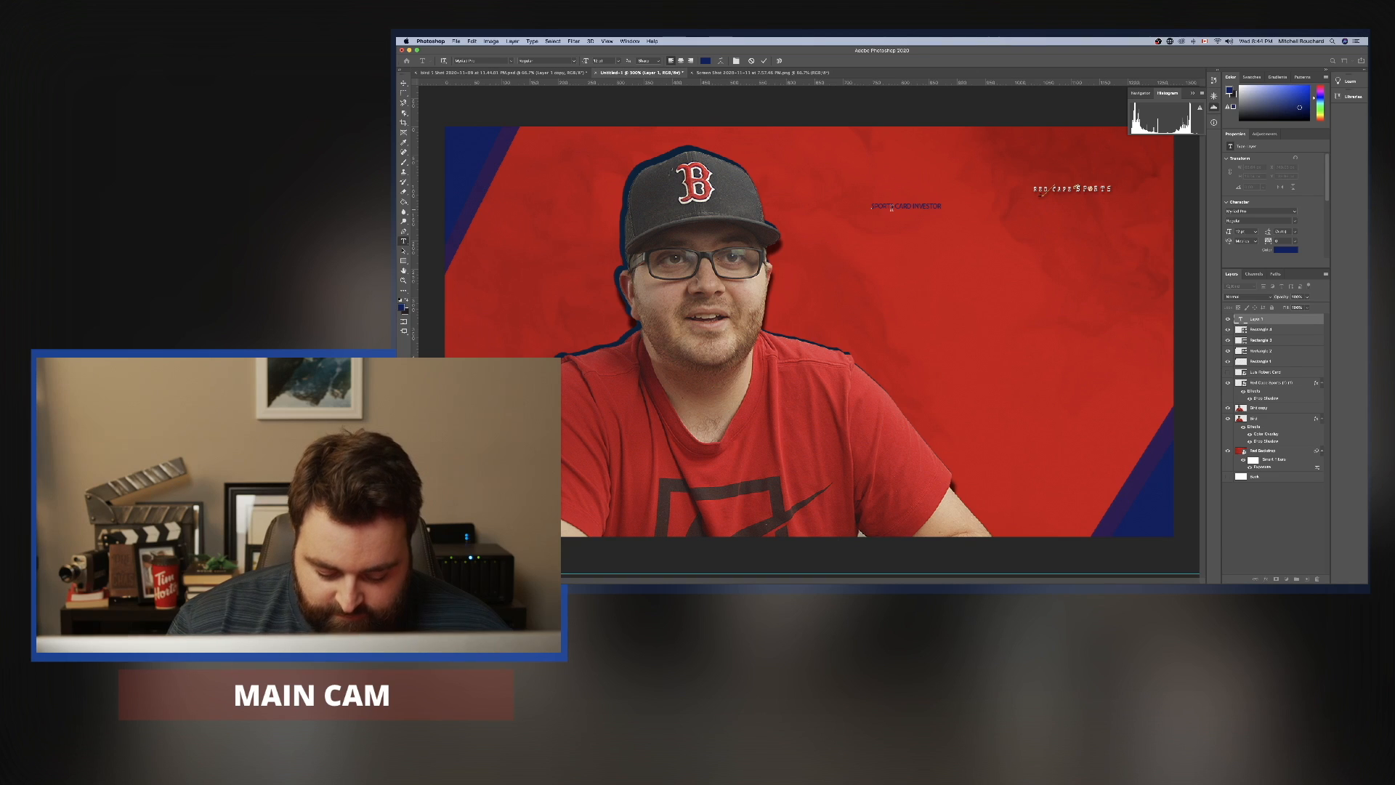
text( INT)
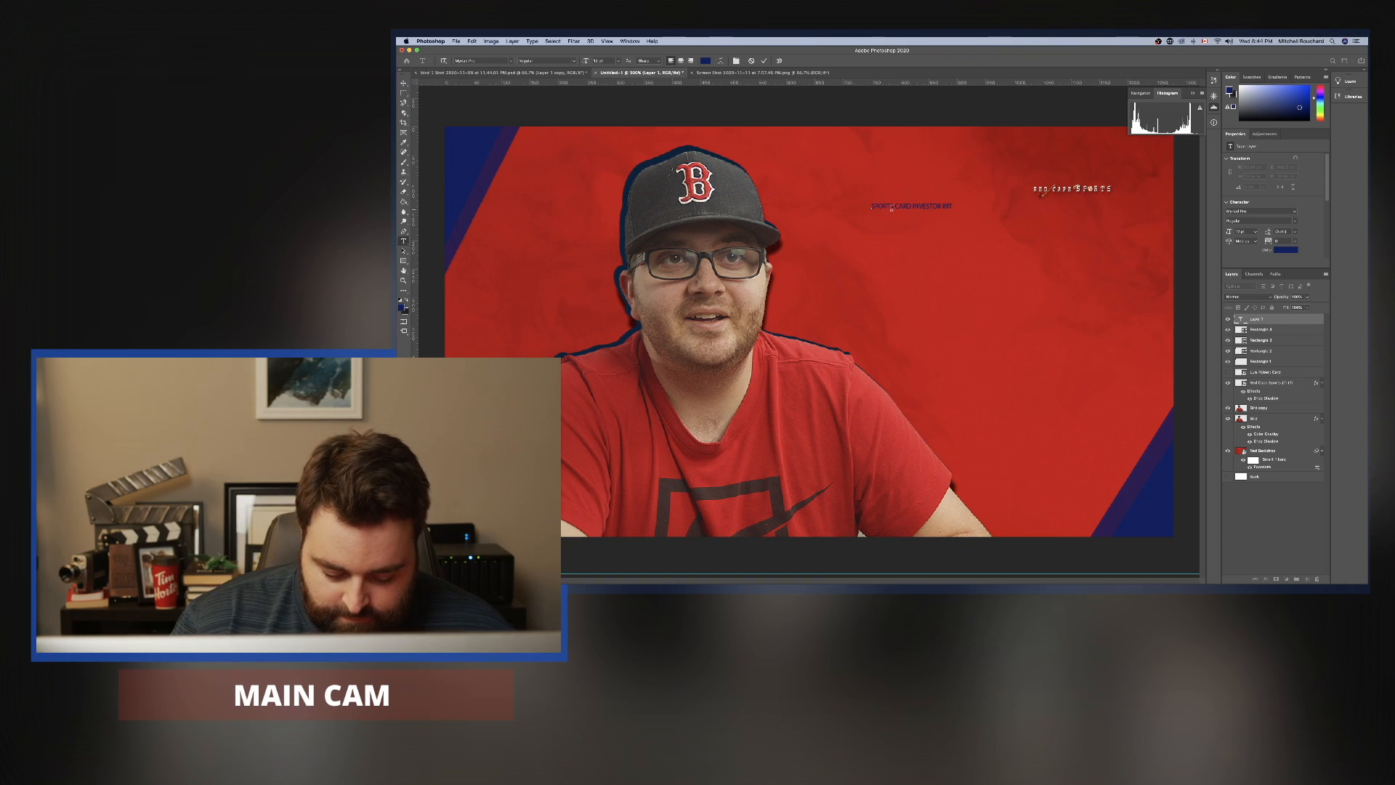
text(ERVIEW)
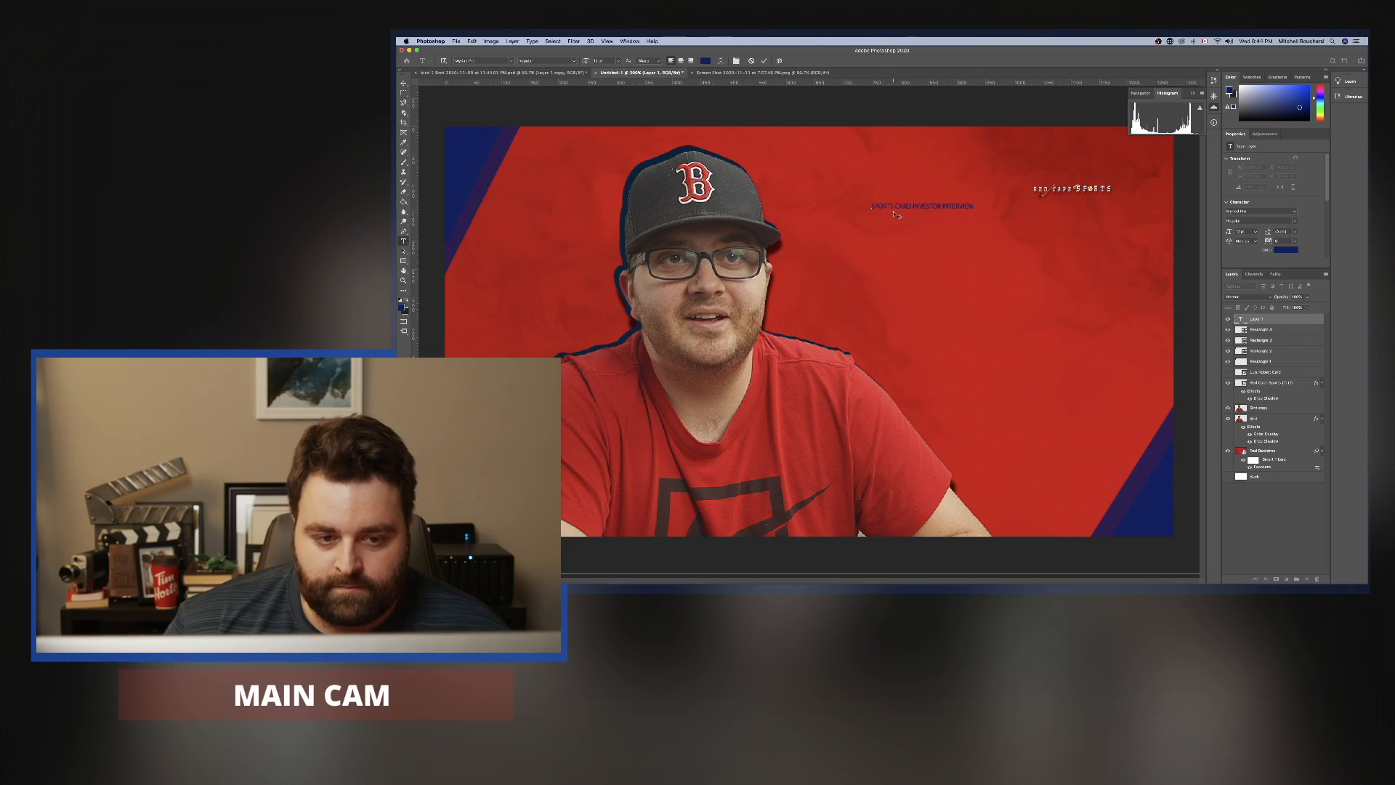
Recolor the entire title text from navy to white.
key(super+a)
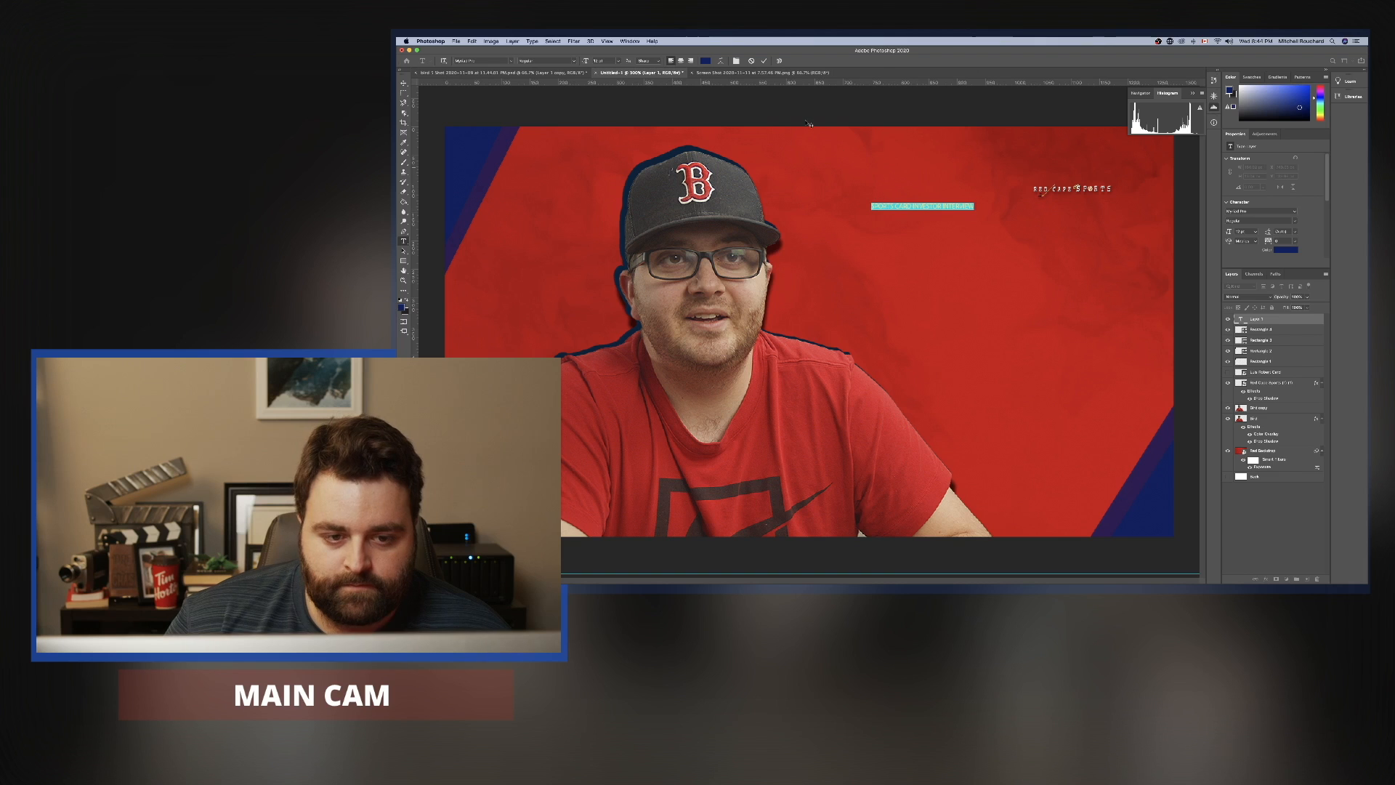
click(703, 61)
click(1021, 274)
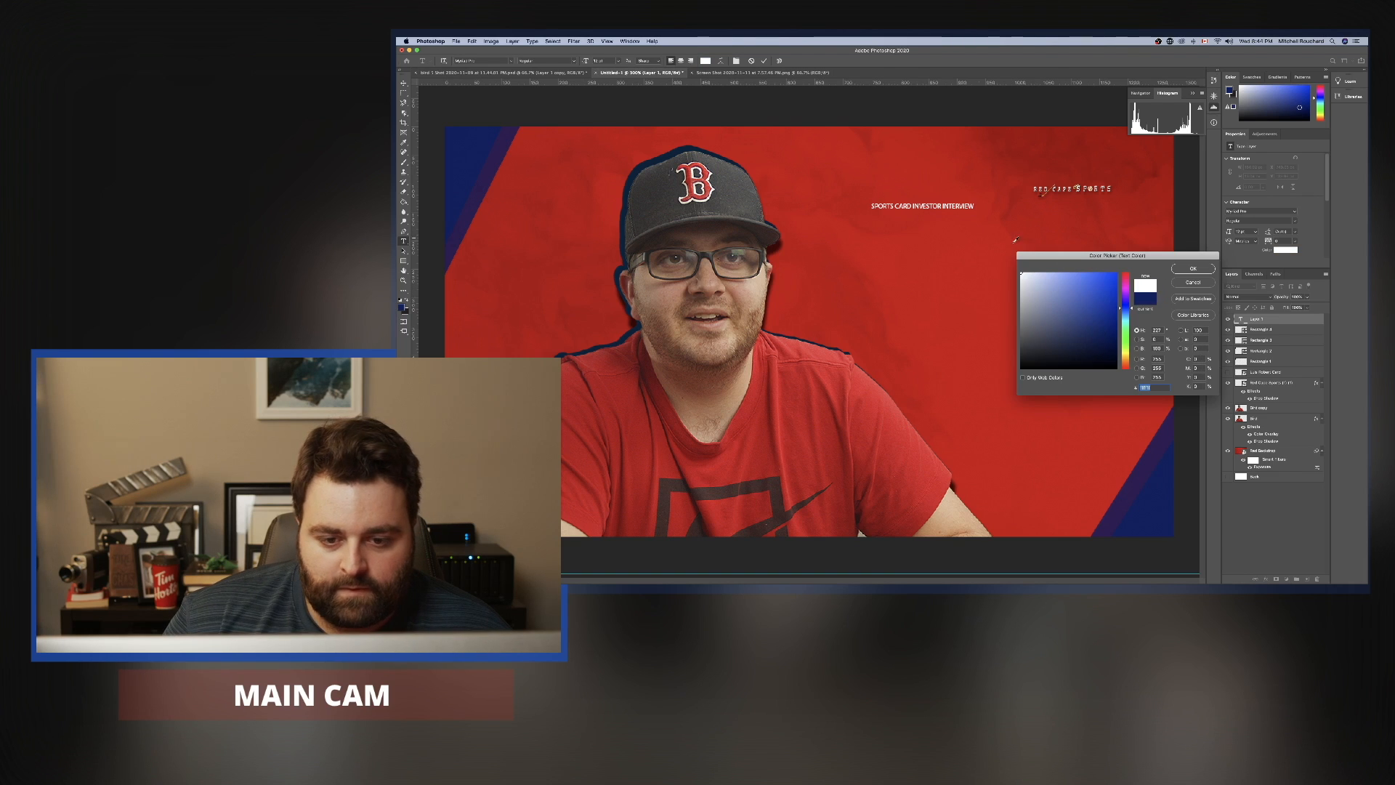
click(1193, 268)
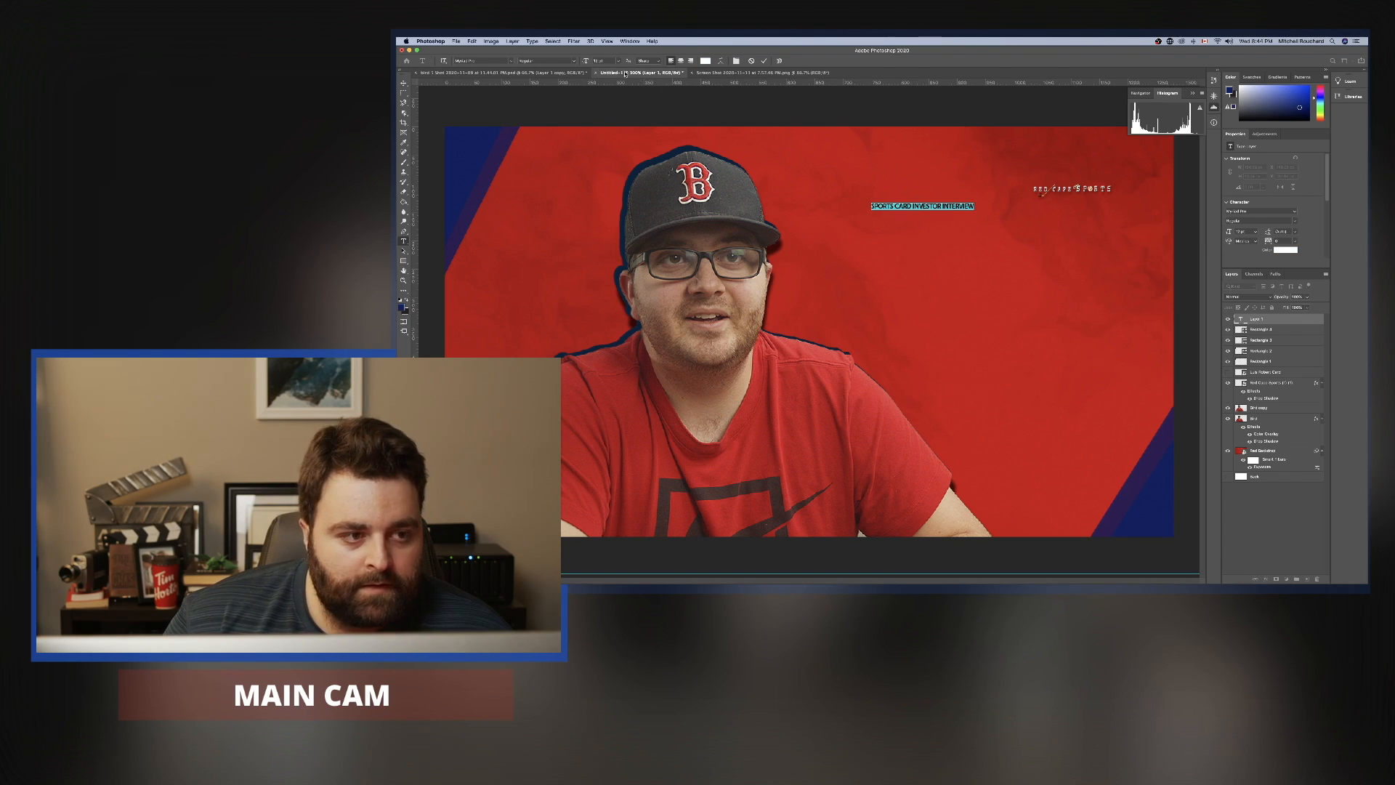
Enlarge the title text and break it so "INVESTOR INTERVIEW" sits on a second line below "SPORTS CARD".
drag(587, 62, 614, 66)
click(1157, 188)
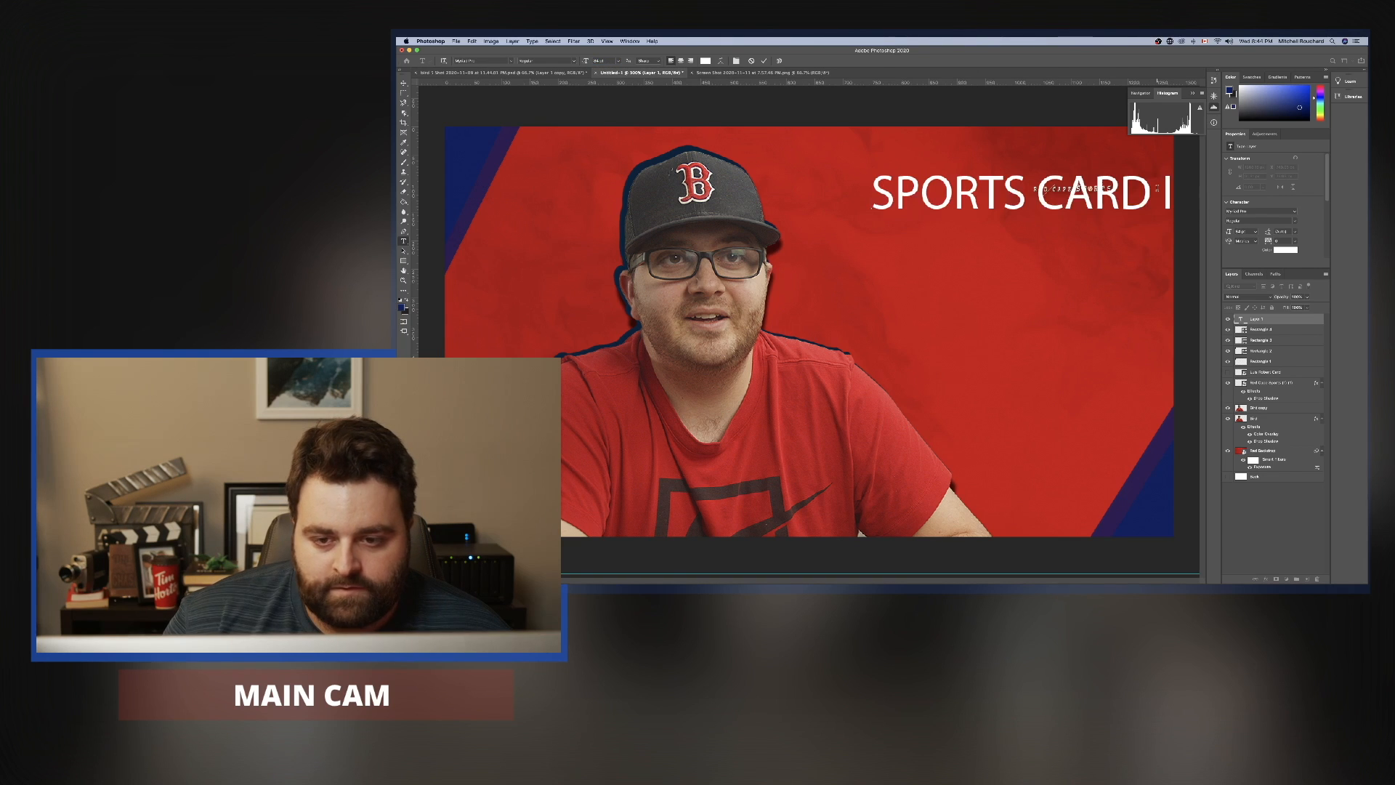
text(INVESTOR INTE)
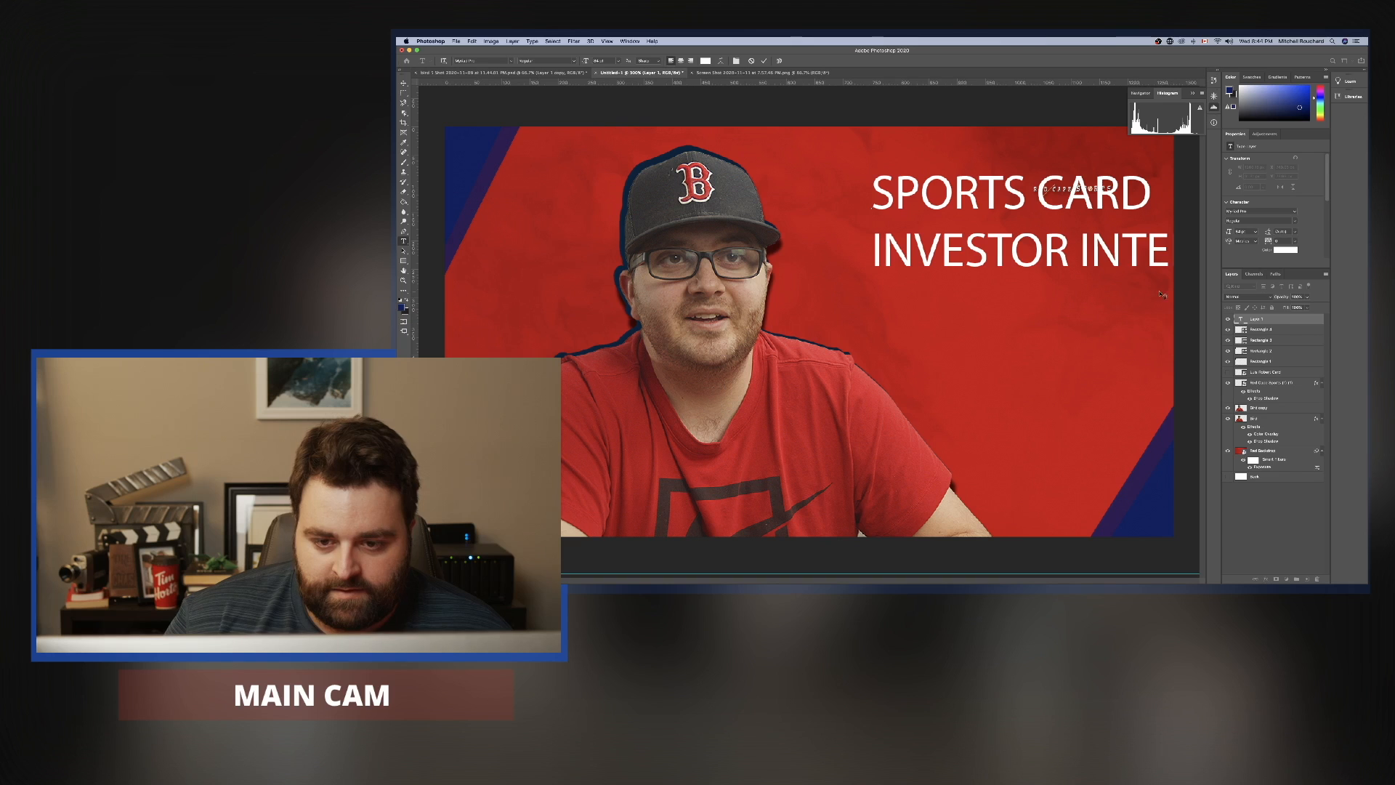
Center-align the whole title text and set its font to Arial Black.
click(1080, 251)
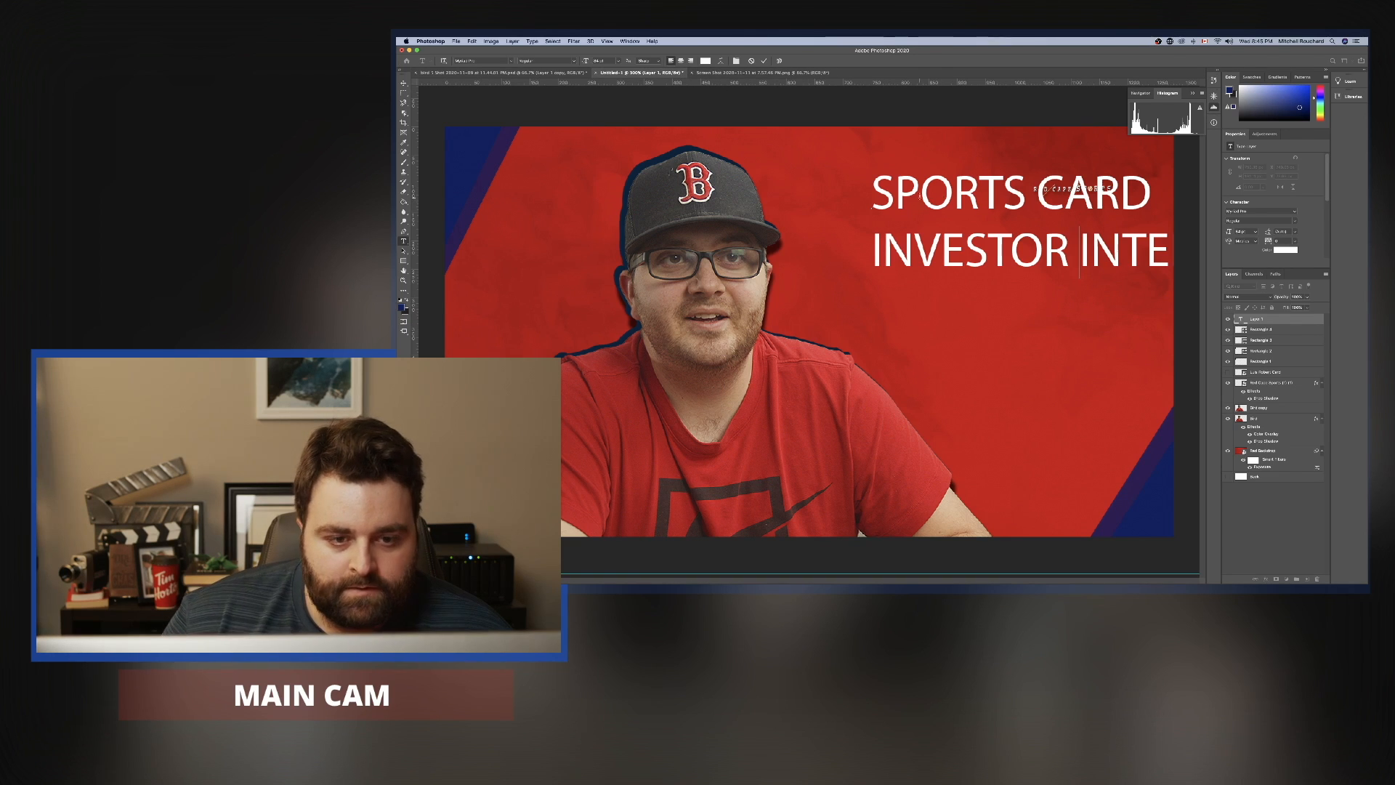
key(super+a)
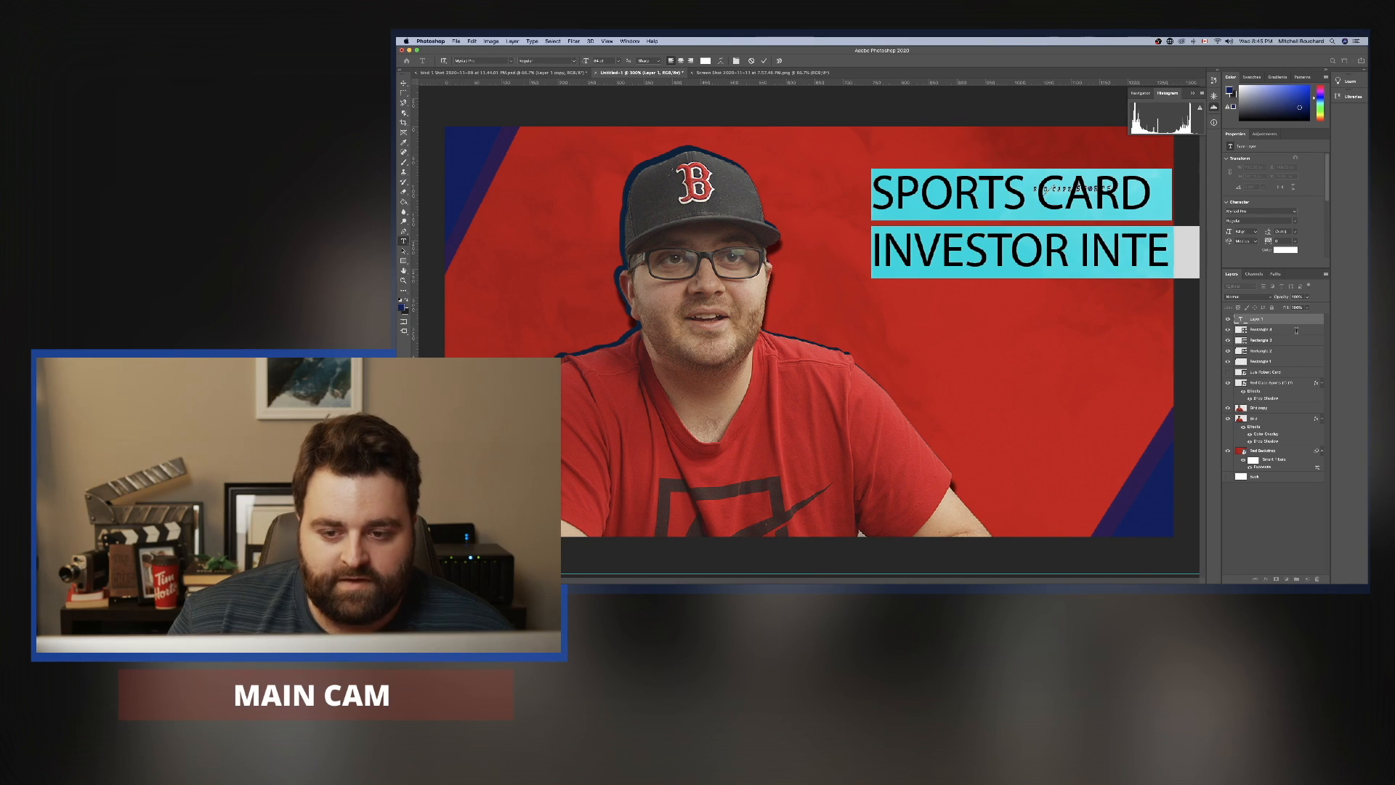
click(680, 61)
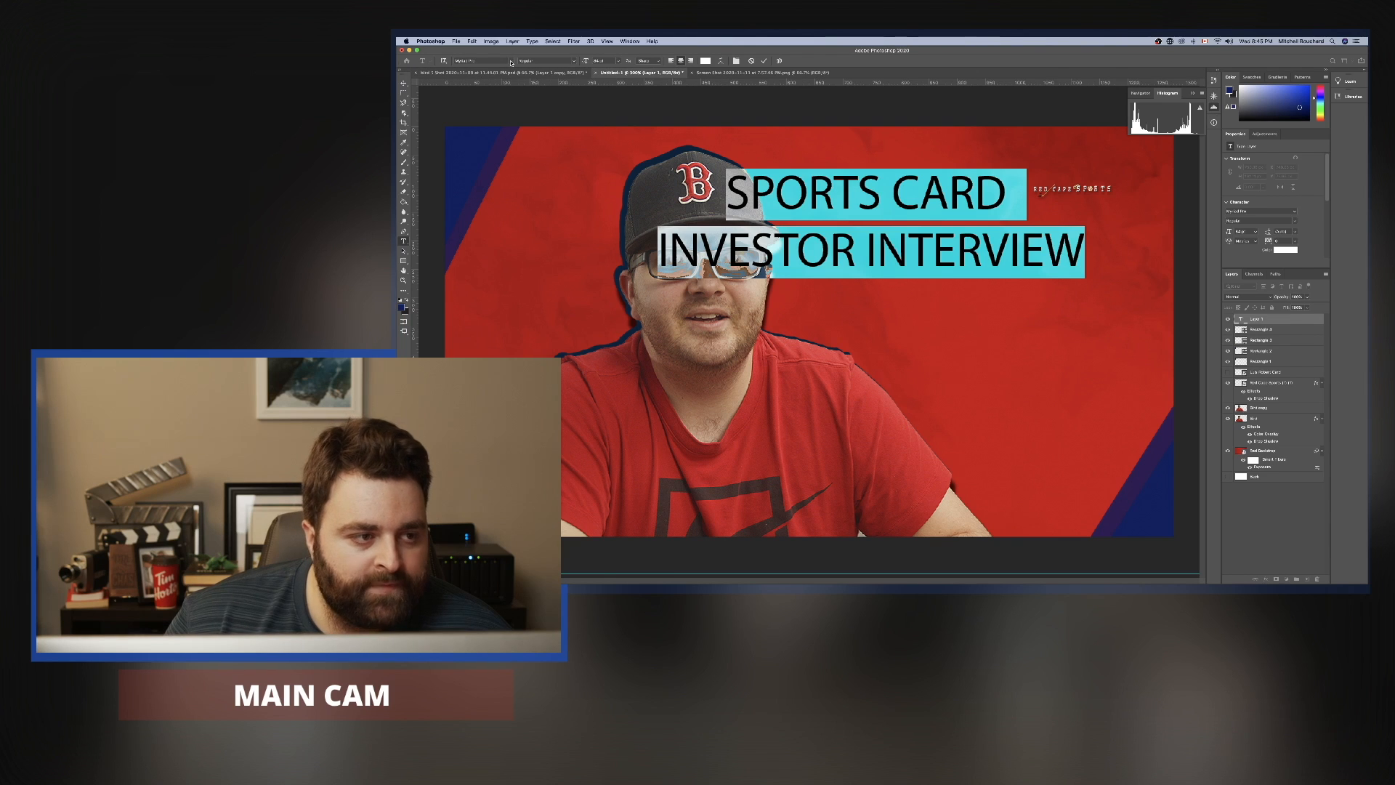
click(499, 62)
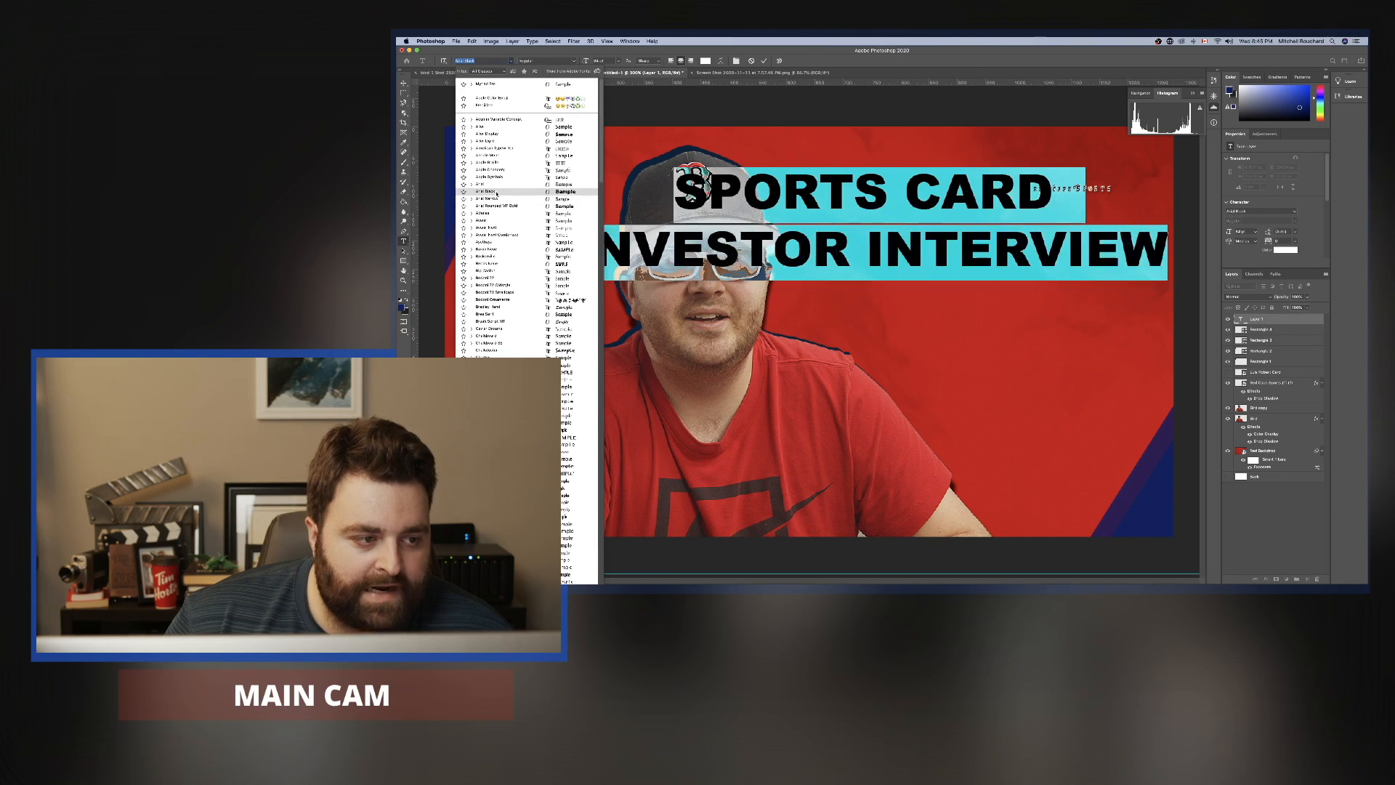
click(496, 192)
click(988, 350)
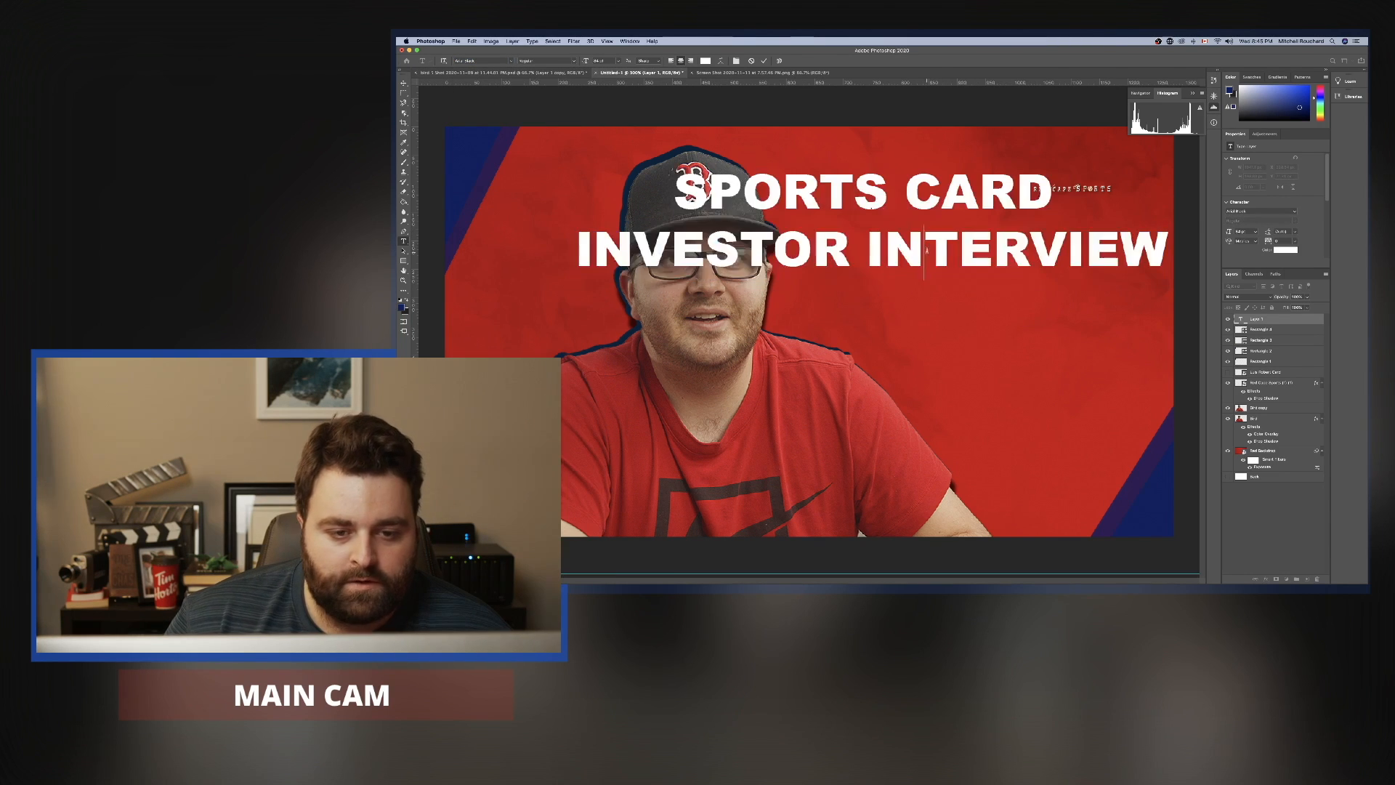
Move the title text down on the canvas and scale it down toward the red area beside the portrait.
click(403, 84)
drag(845, 201, 837, 313)
key(ctrl+t)
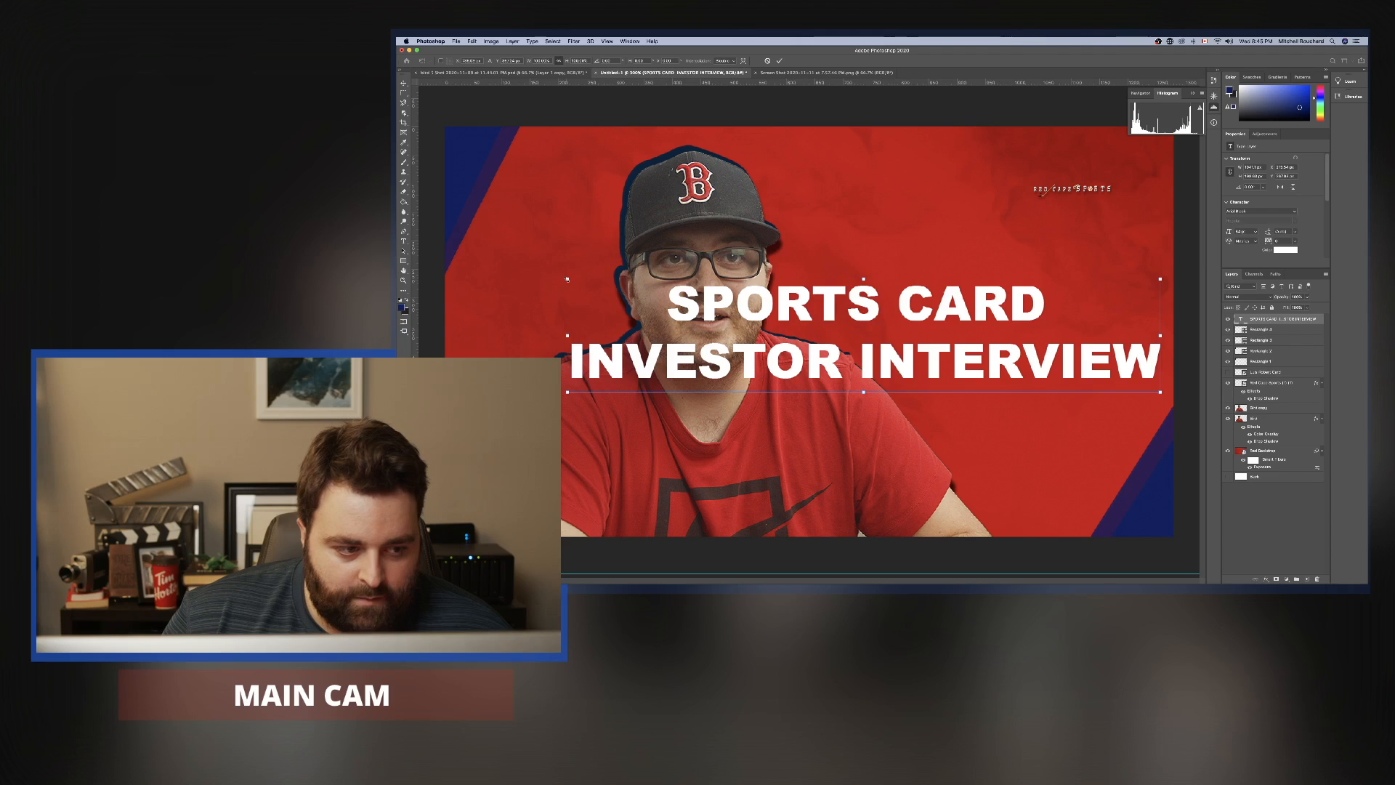
drag(567, 281, 797, 274)
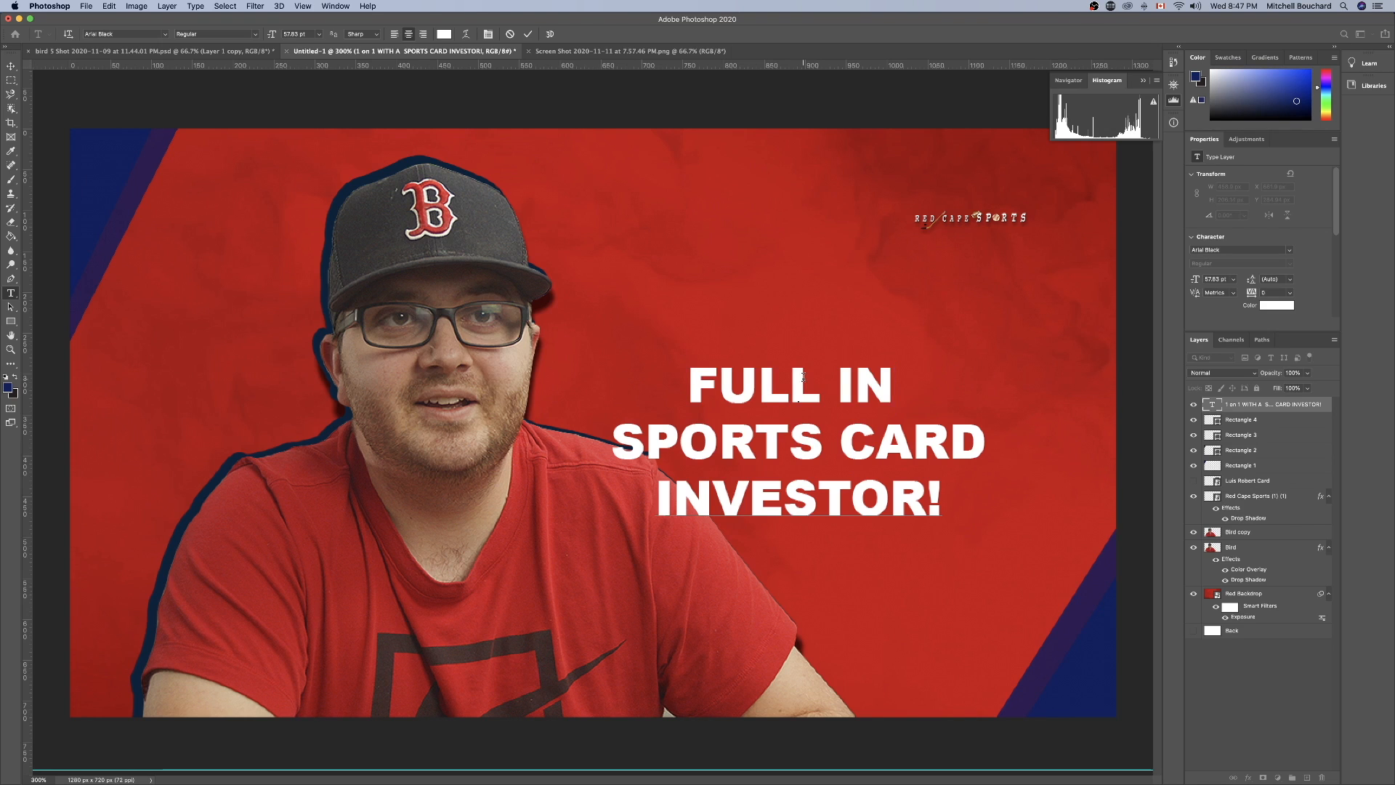
Complete the first title line as "FULL INTERVIEW" and insert a line reading "WITH A" above "SPORTS CARD".
text(TERVIEW)
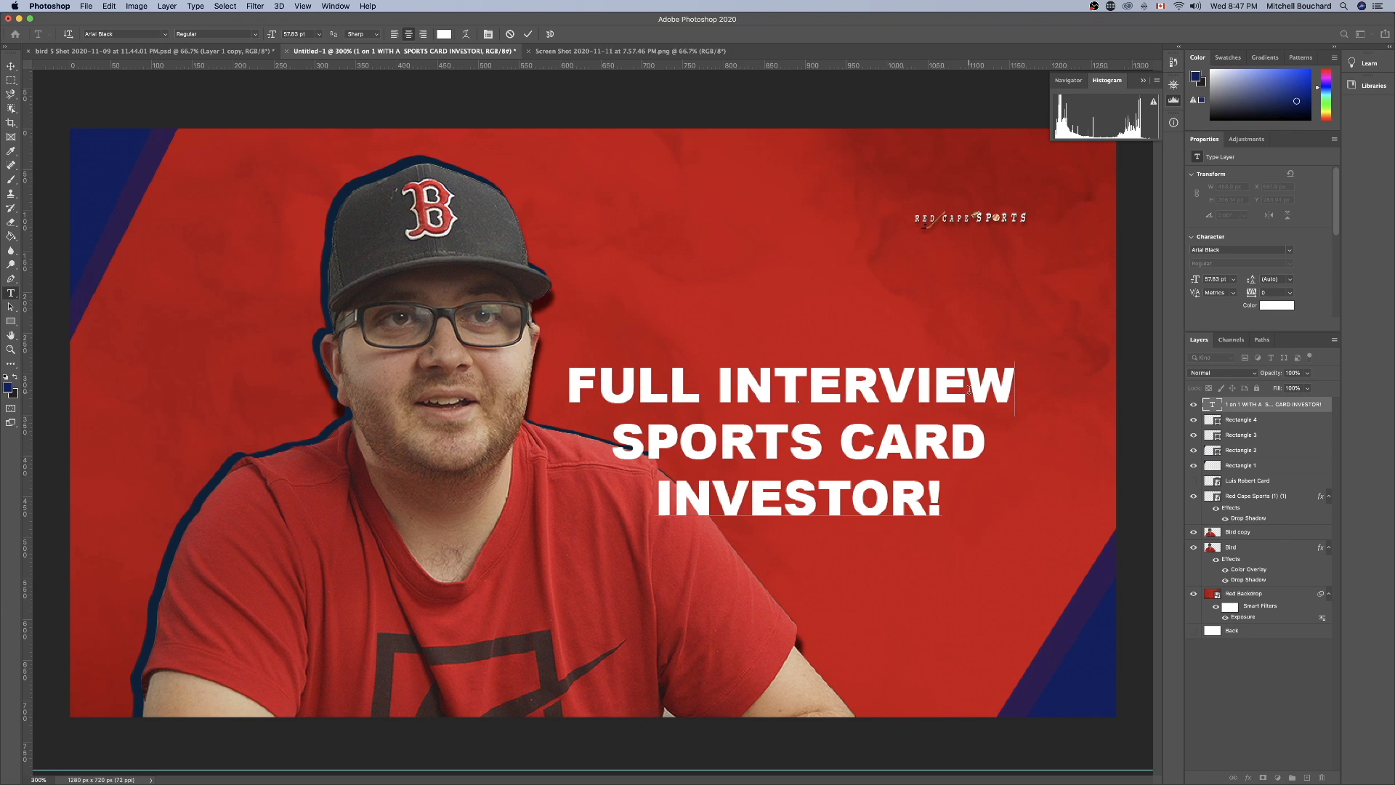
key(Return)
text(WITH A)
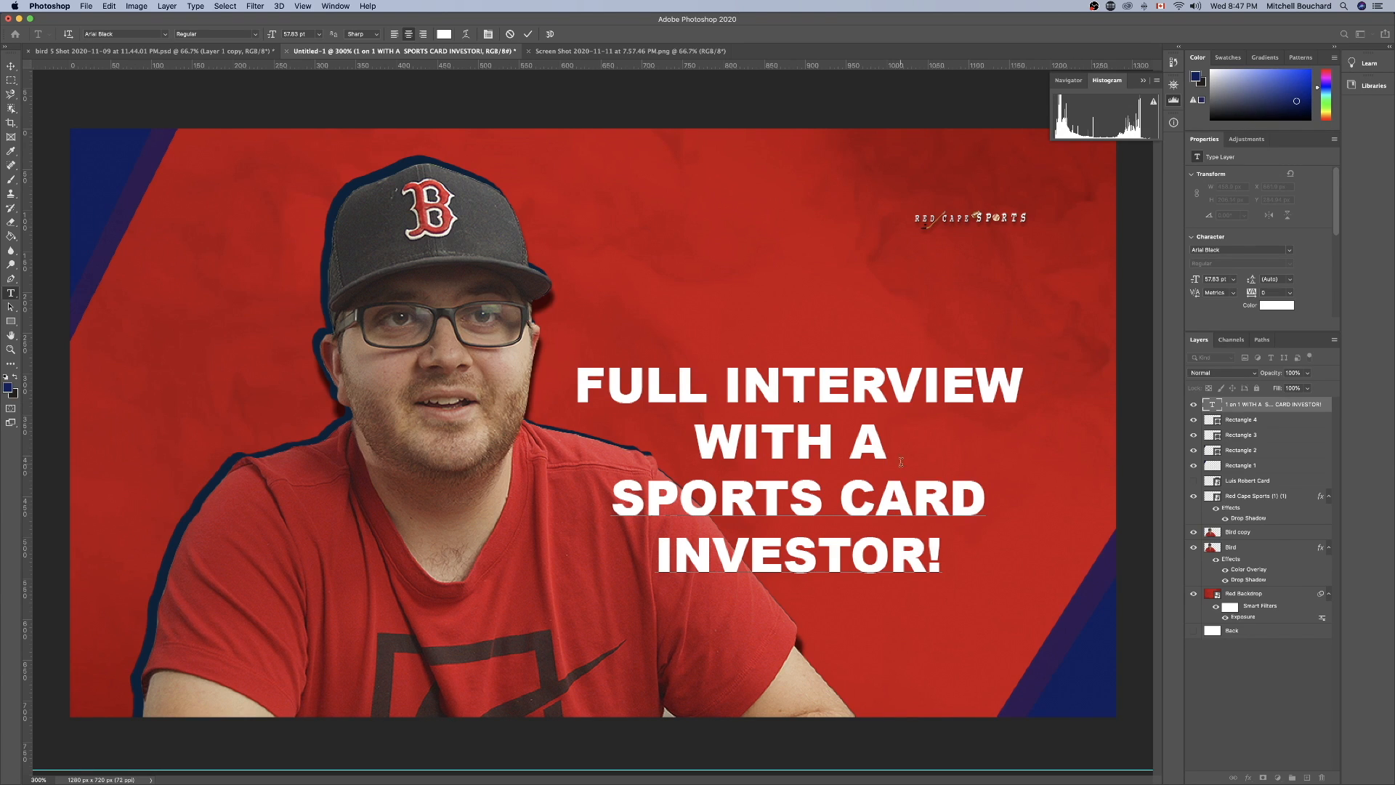
Set the font size of the "WITH A" line to 29 pt and of the "INVESTOR!" line to 77 pt.
drag(900, 462, 679, 446)
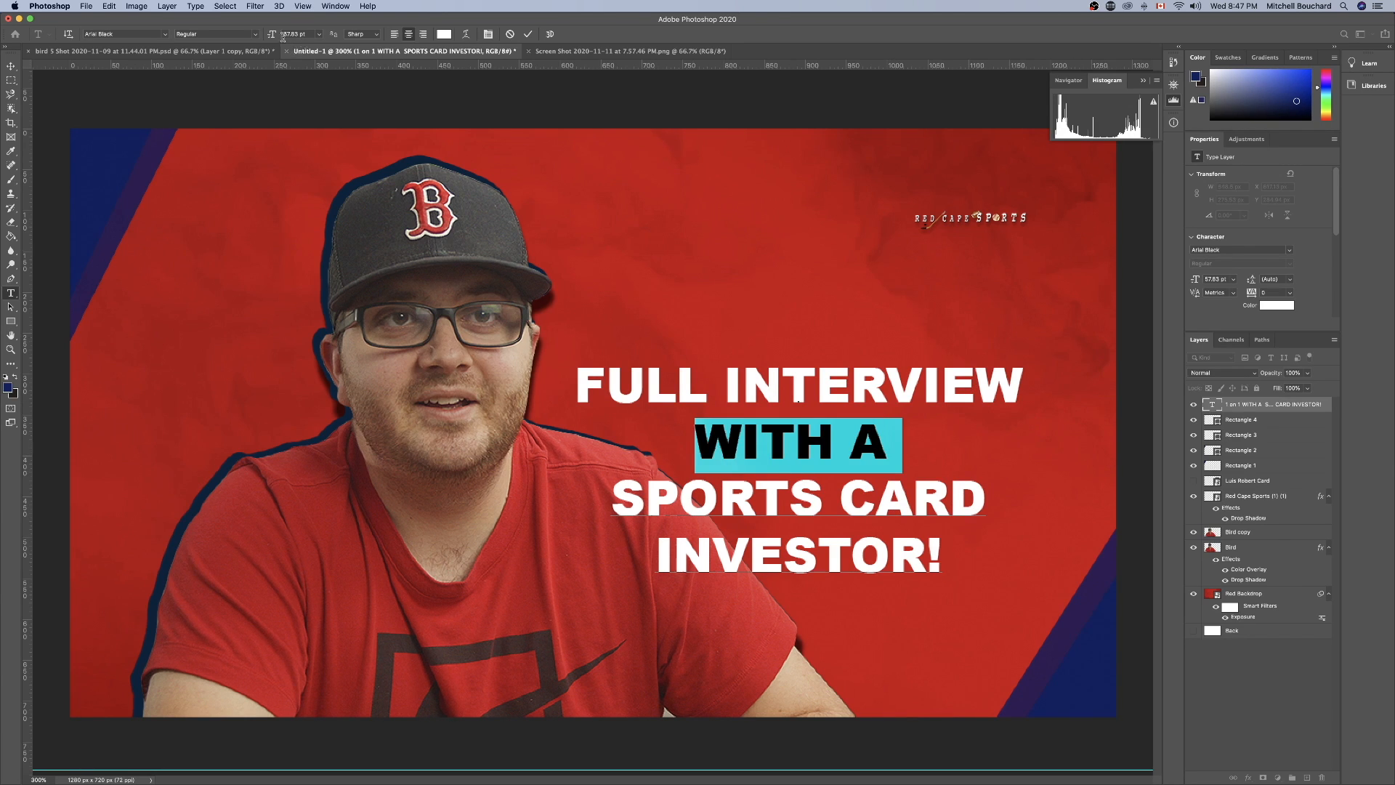
drag(270, 37, 249, 36)
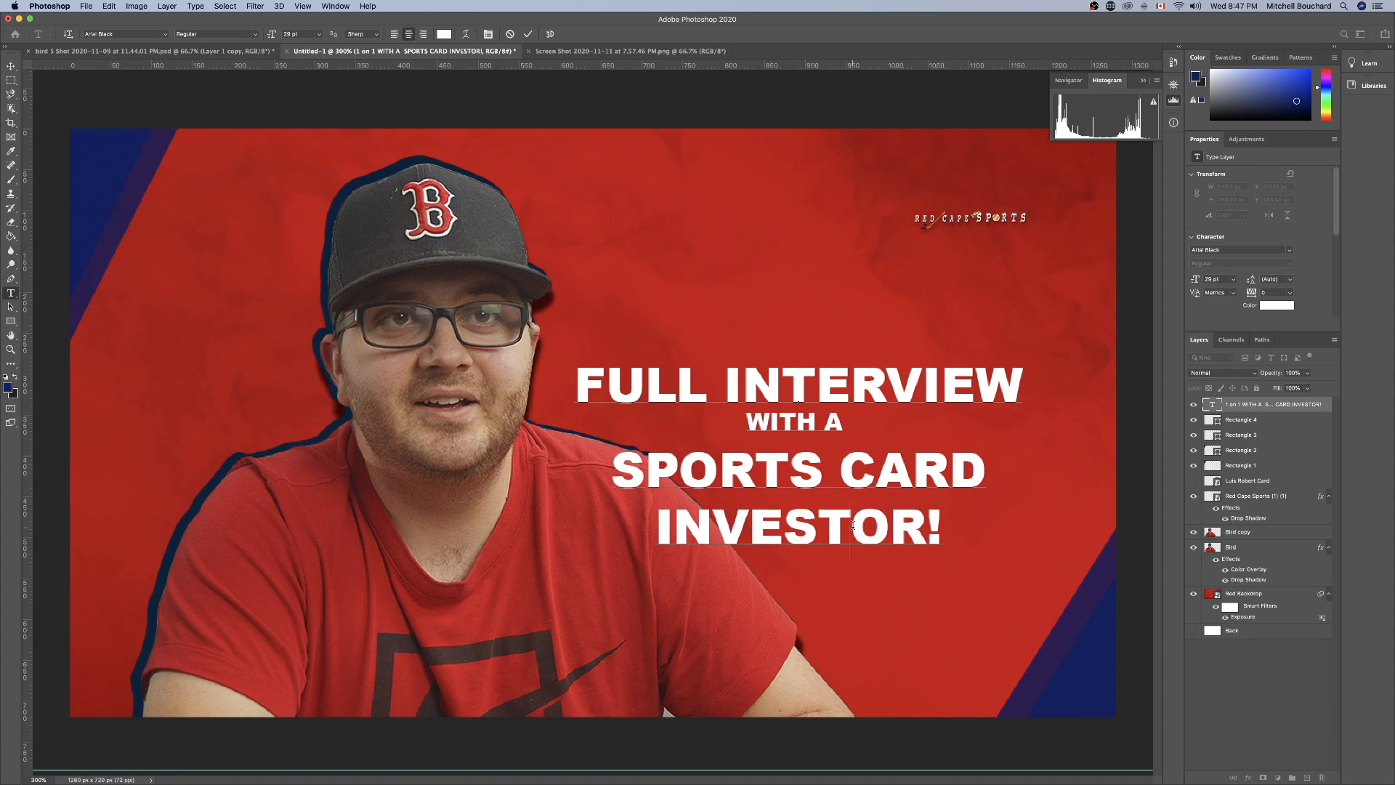
triple_click(799, 527)
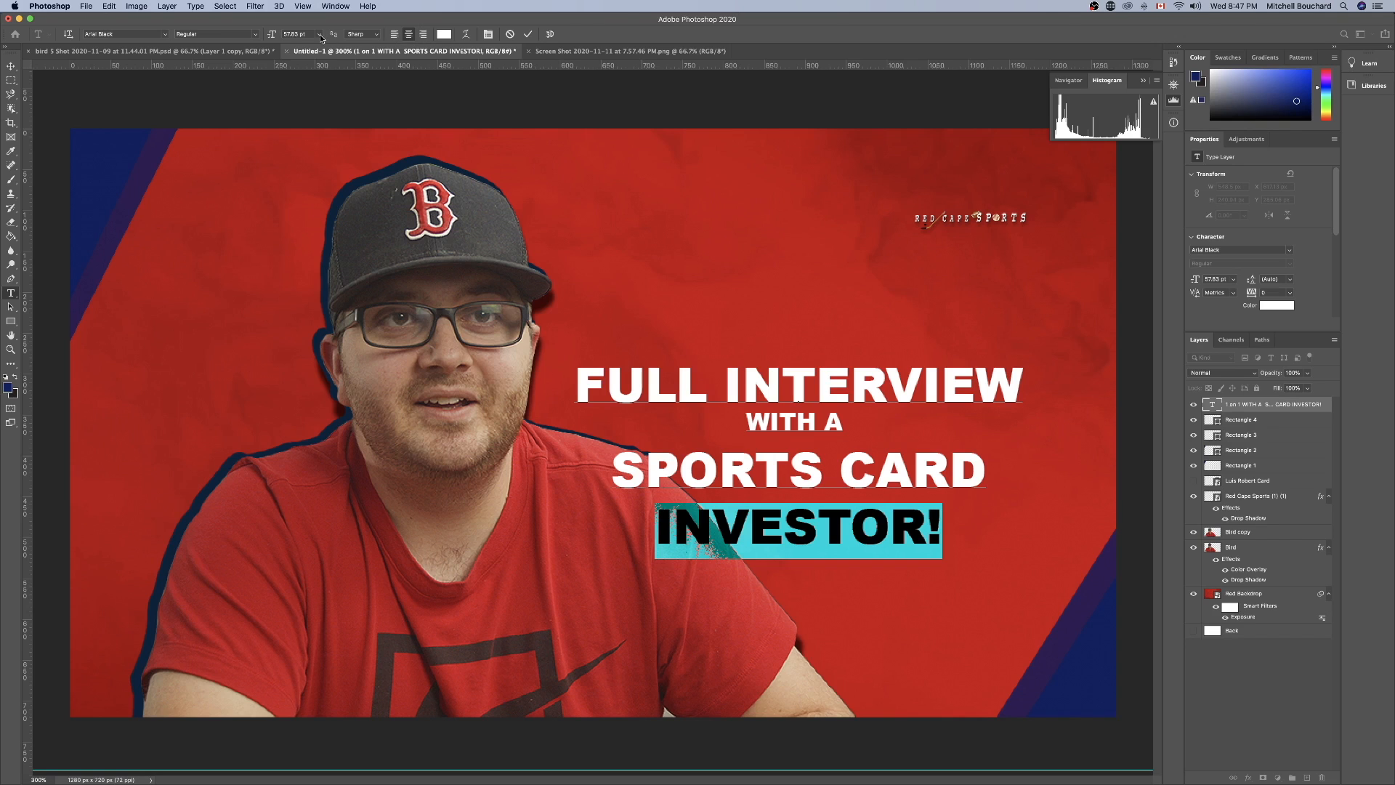
drag(273, 38, 283, 41)
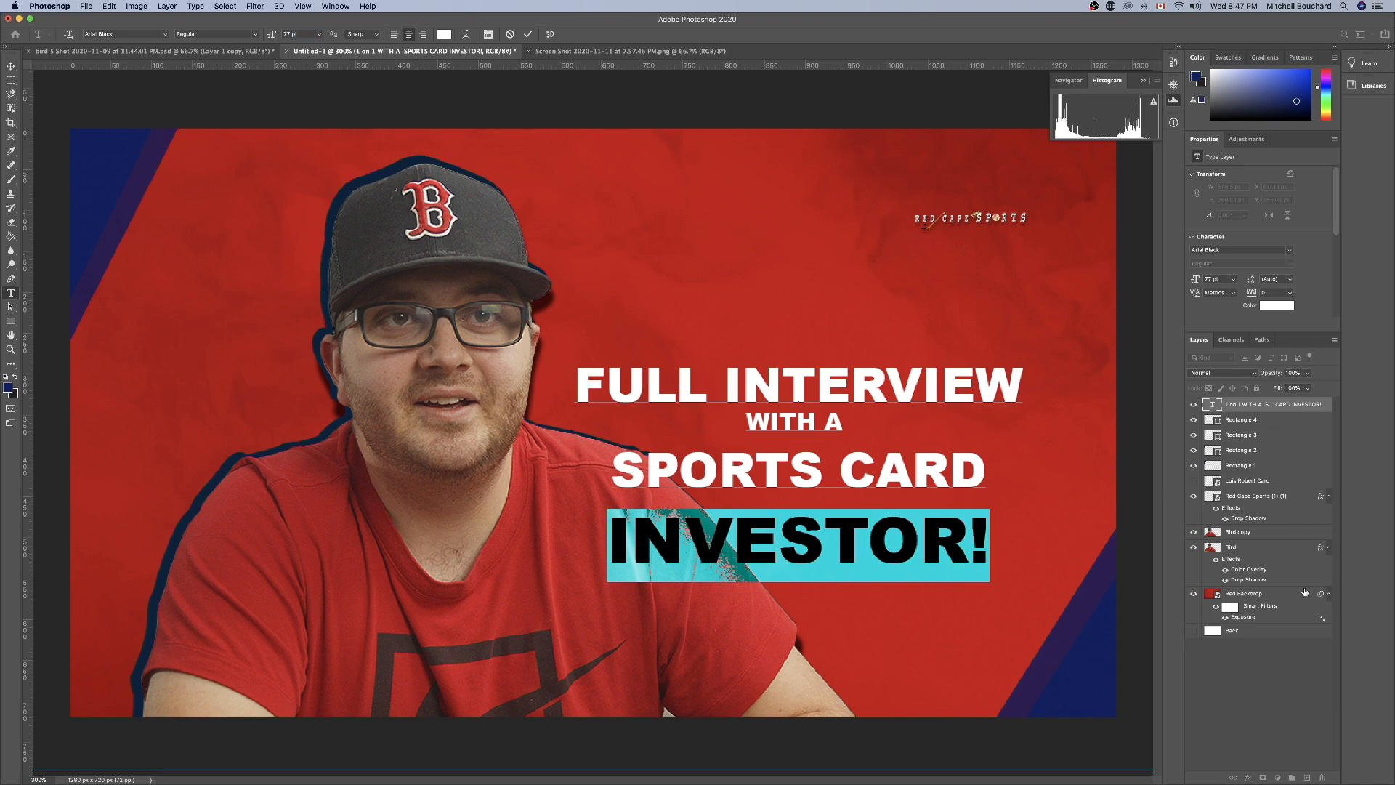
click(1300, 695)
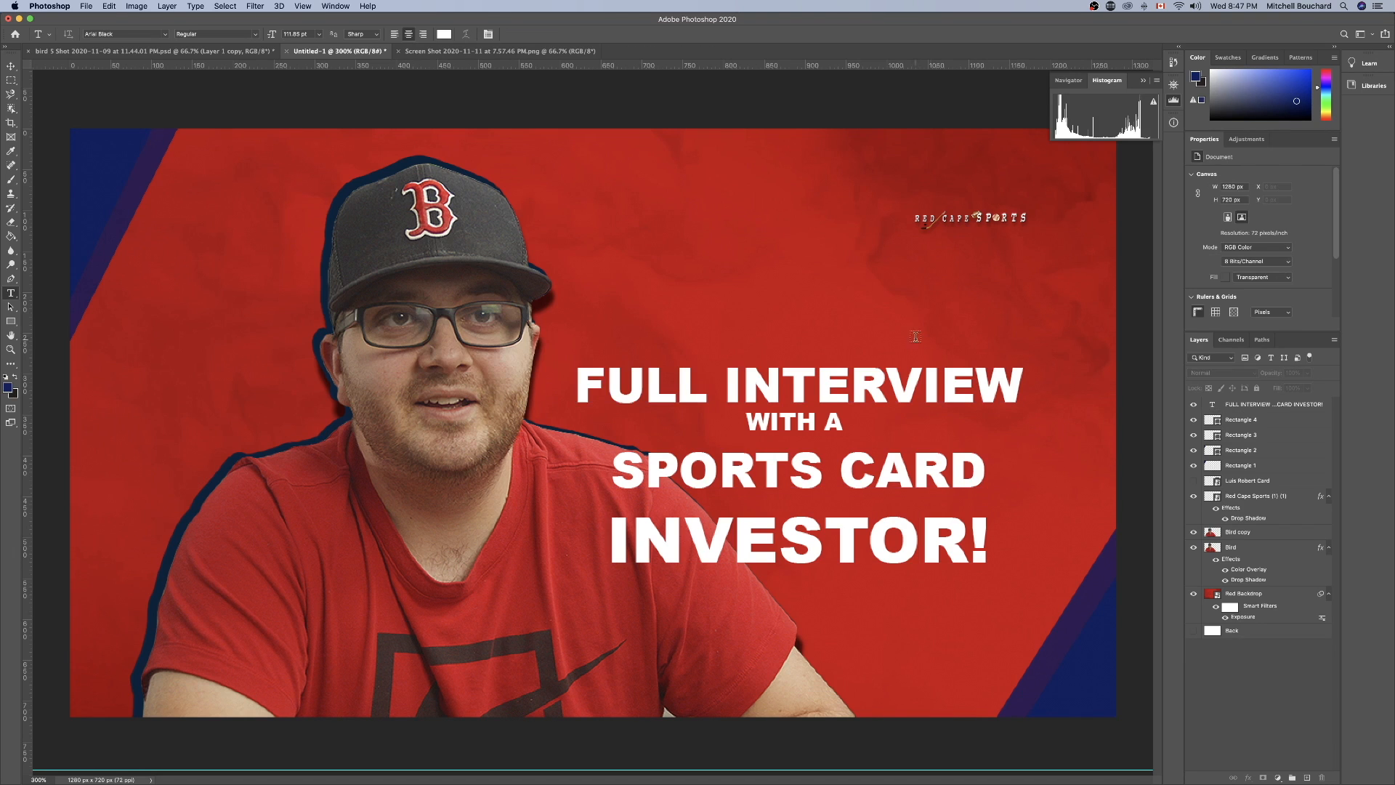
Shift the title text slightly up and to the right with the Move tool and enlarge it to about 108%.
click(12, 67)
drag(866, 499, 878, 491)
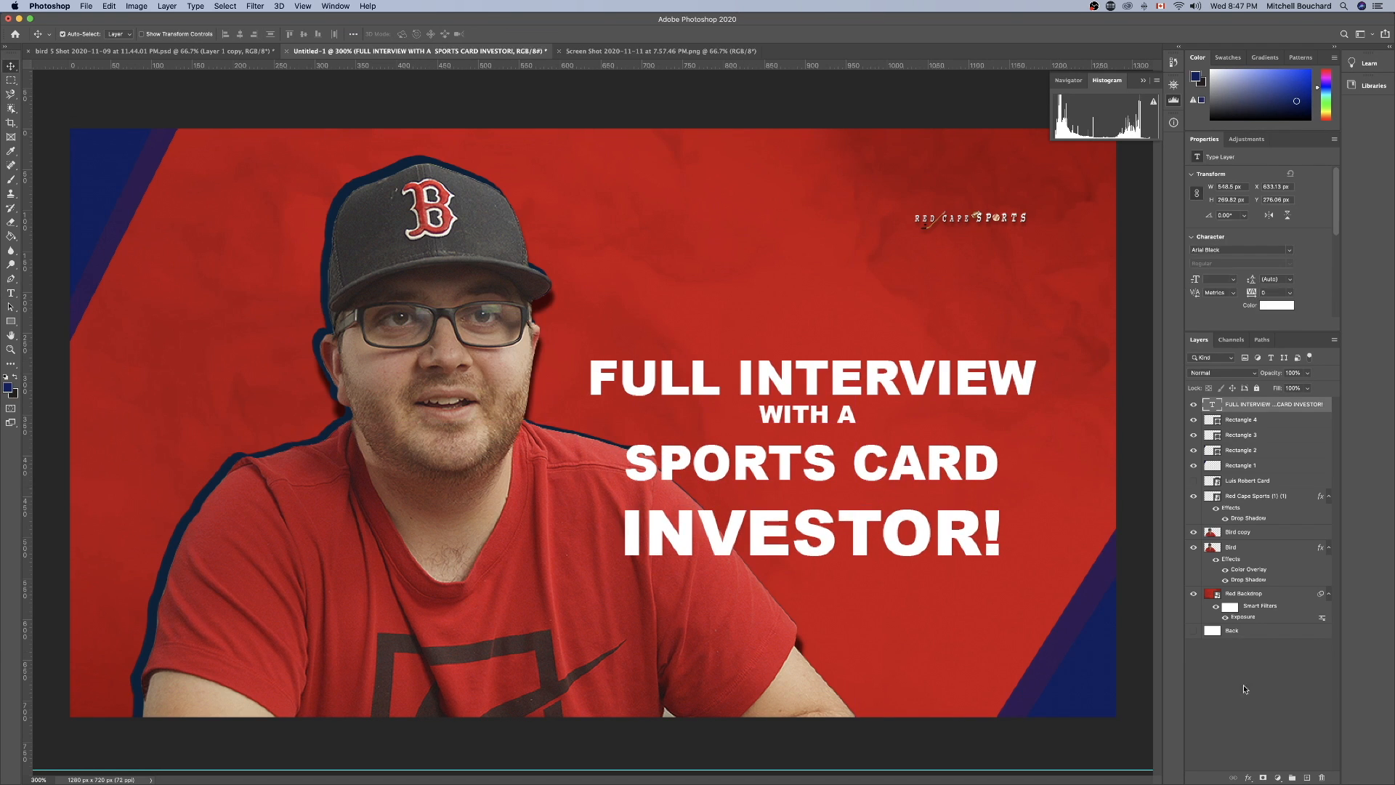
click(1295, 709)
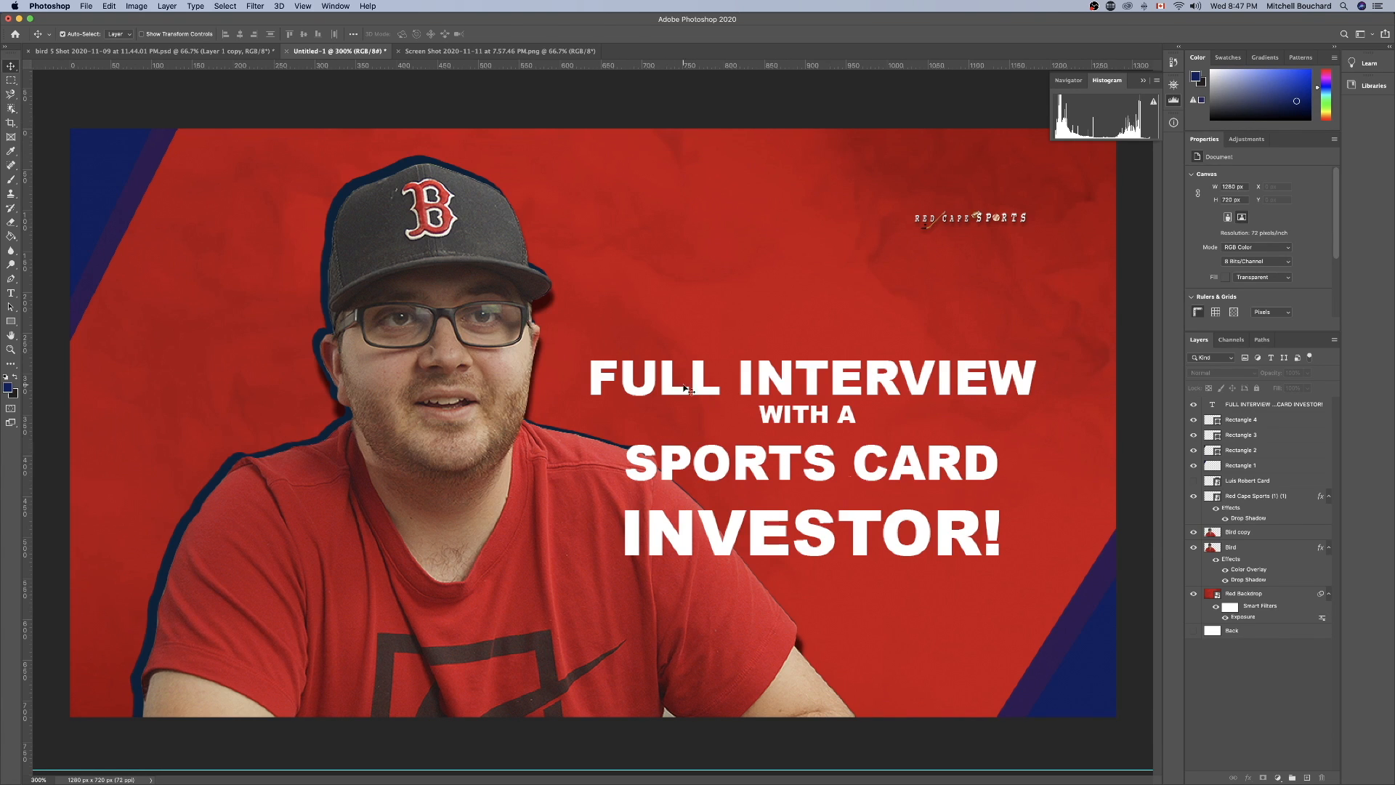
click(848, 498)
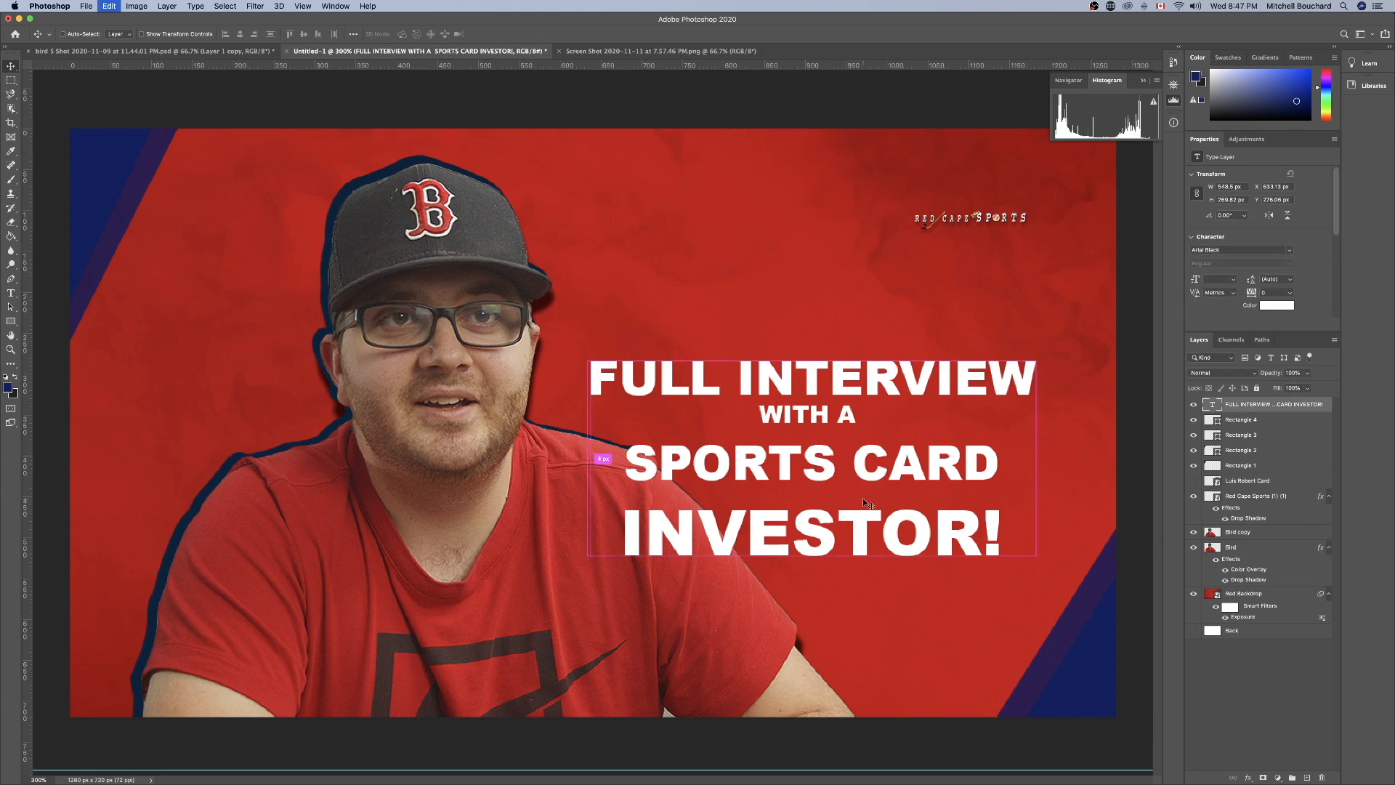
key(super+t)
drag(606, 579, 552, 592)
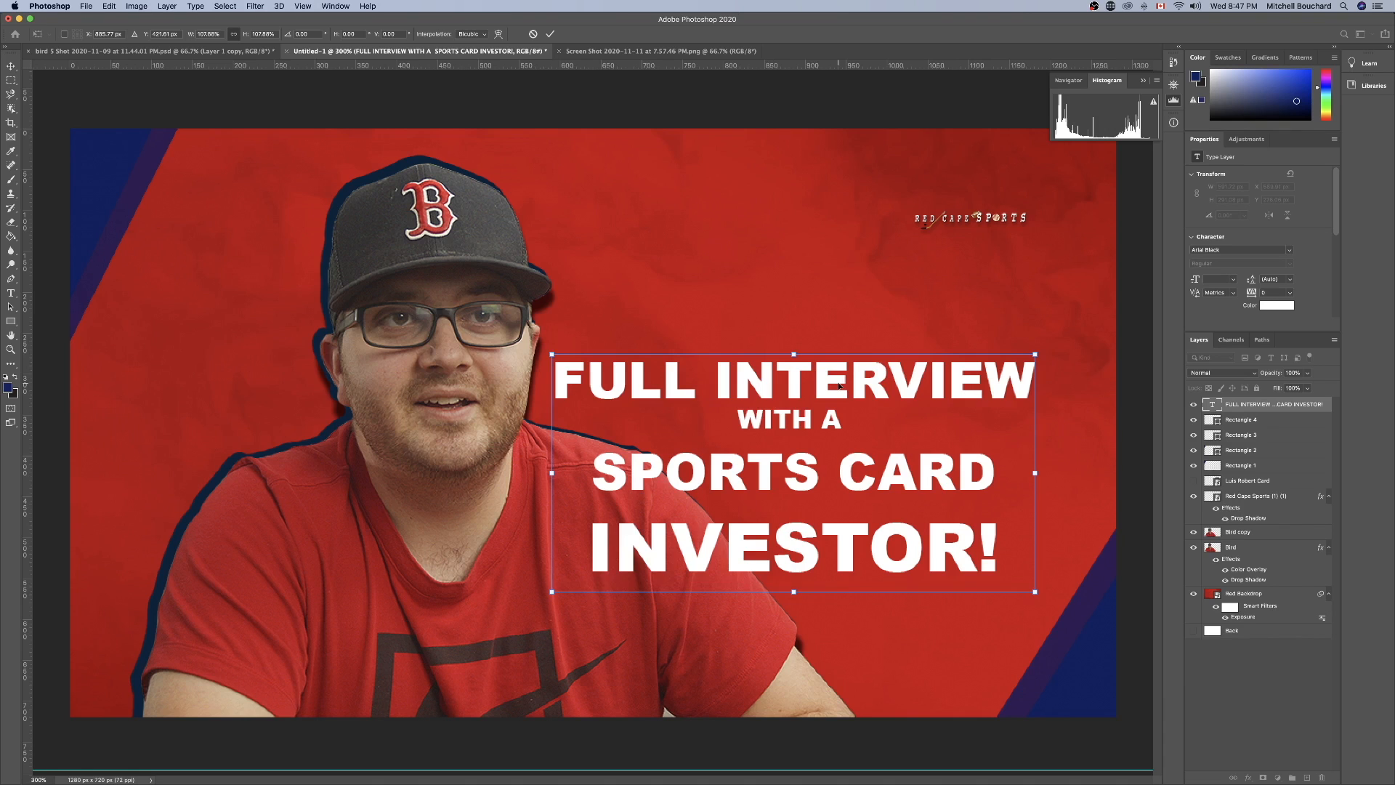
drag(839, 386, 871, 377)
key(Return)
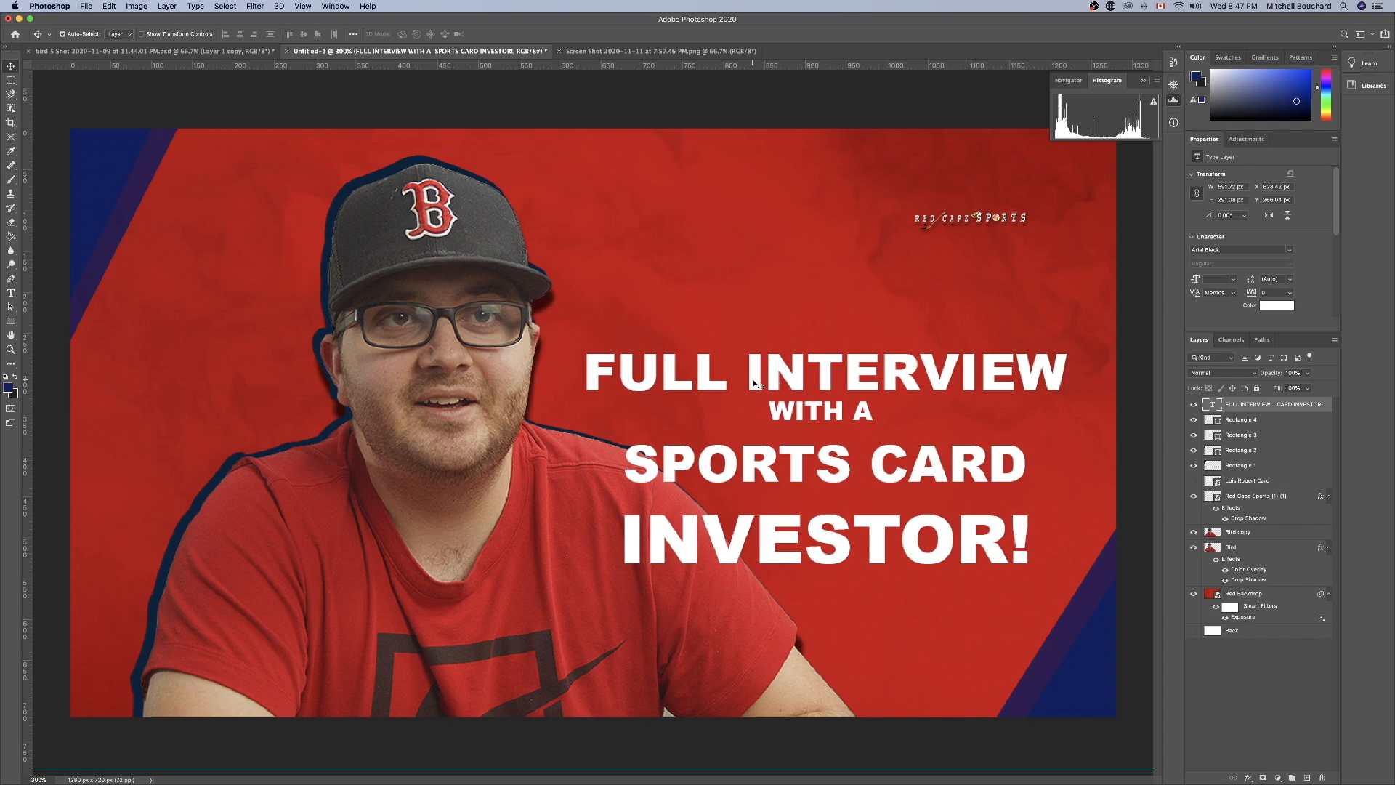
Delete the word "FULL" from the first title line so it reads "INTERVIEW".
triple_click(752, 378)
click(752, 375)
triple_click(746, 374)
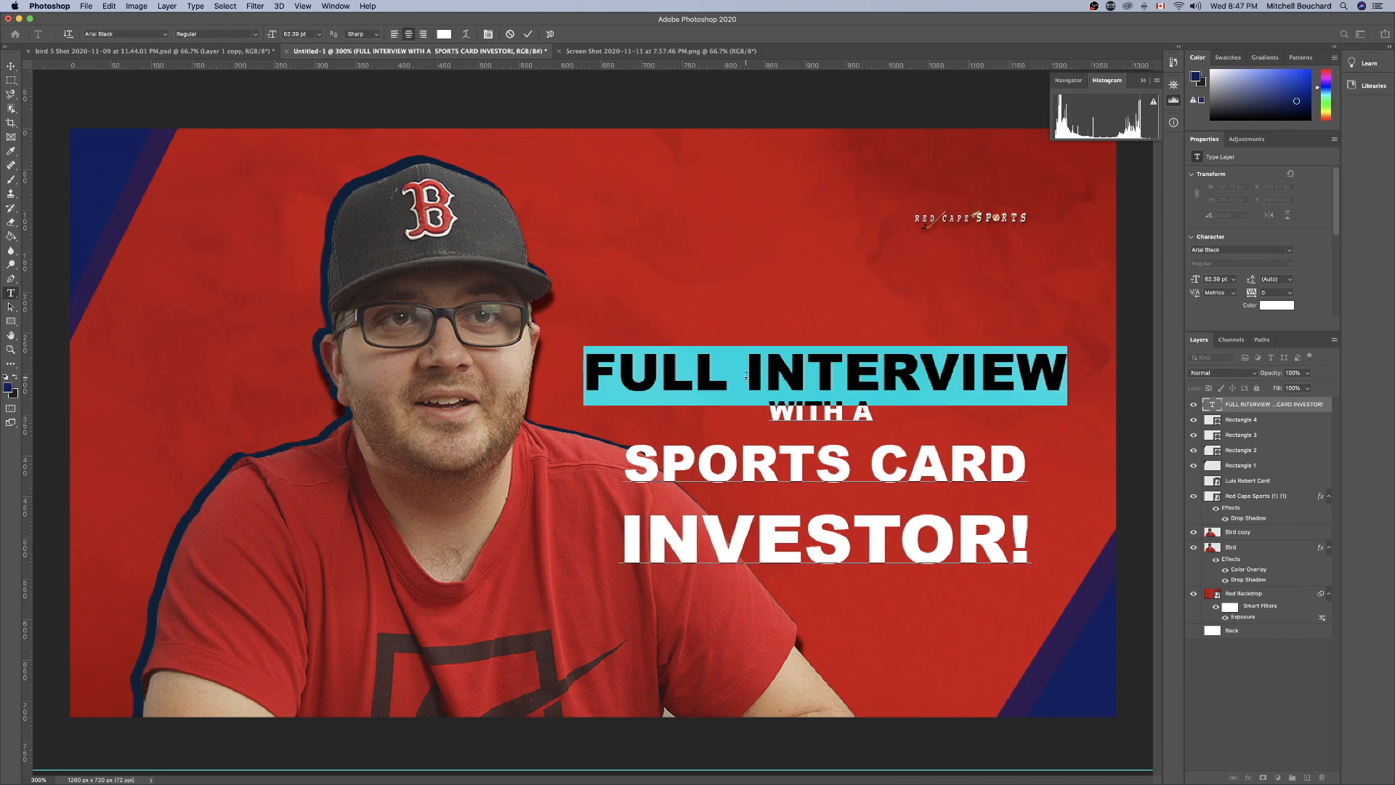
click(718, 377)
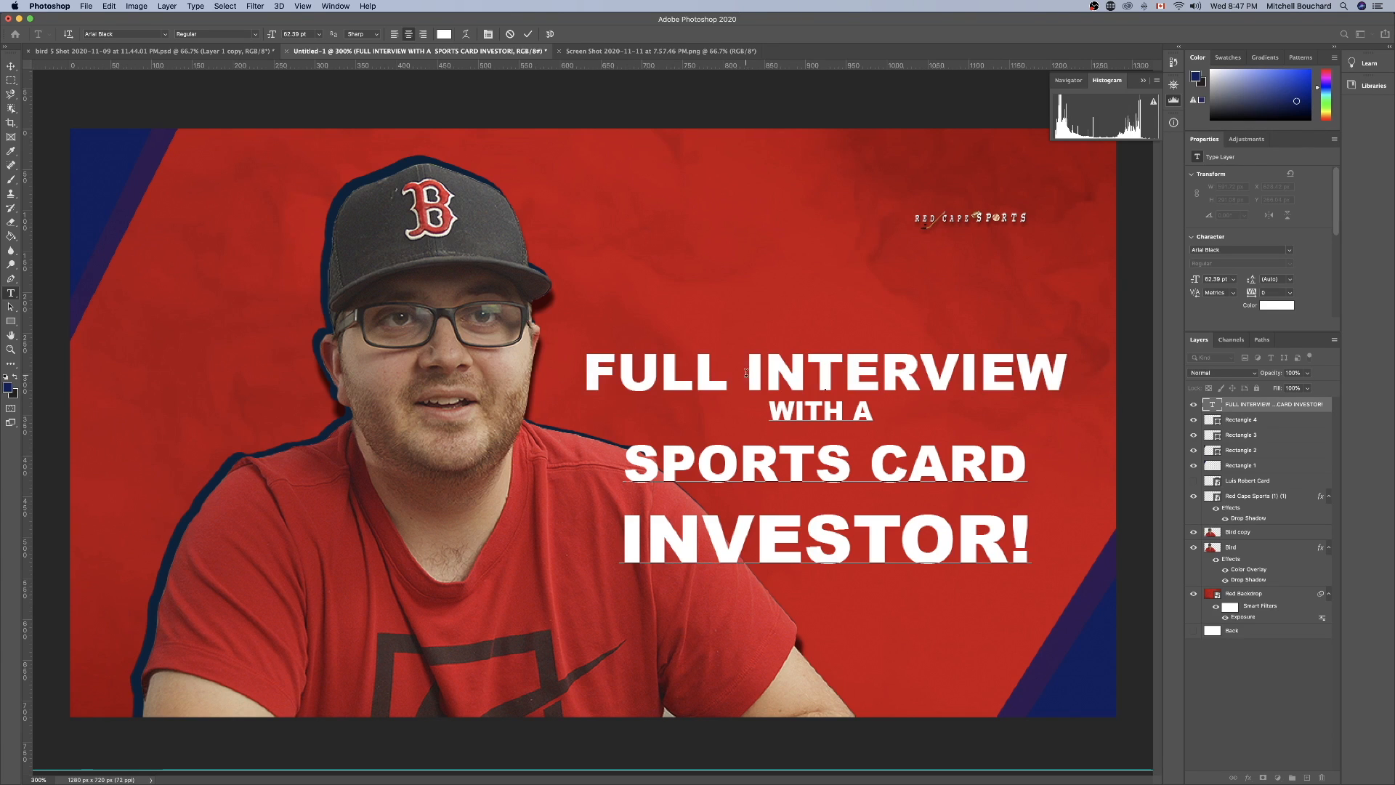
drag(746, 373, 530, 370)
key(BackSpace)
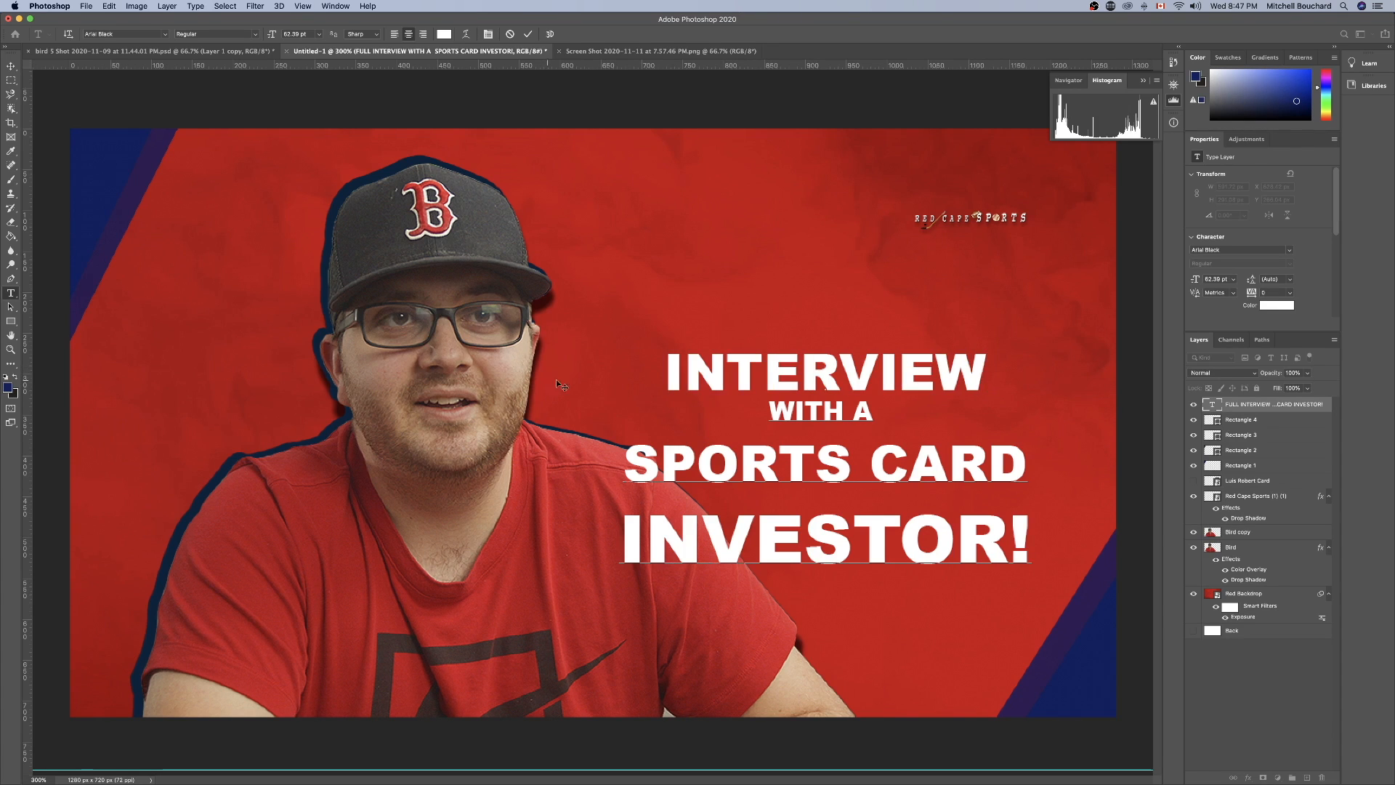
Join "WITH A" and "SPORTS CARD" on one title line, enlarge the text to about 108% and reposition it beside the portrait.
click(757, 404)
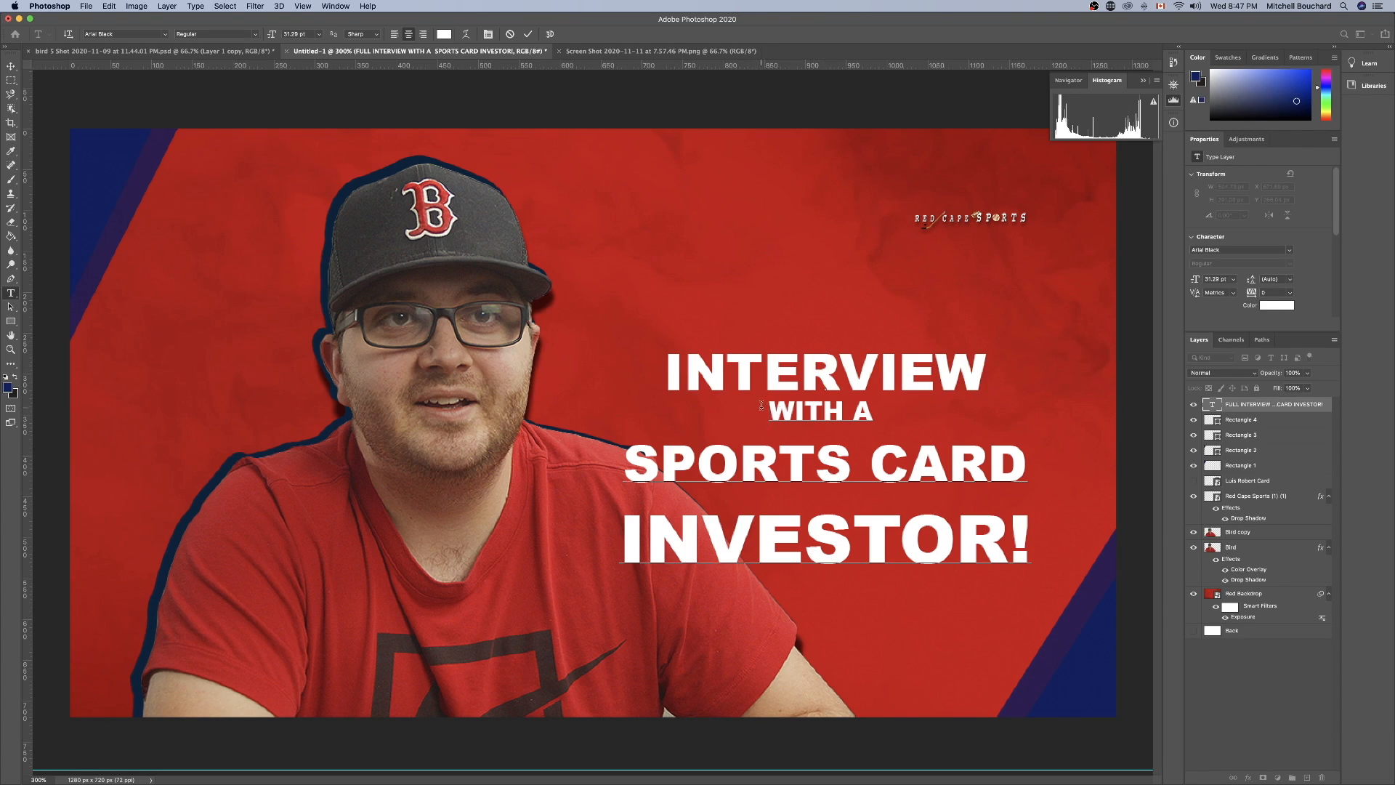
key(BackSpace)
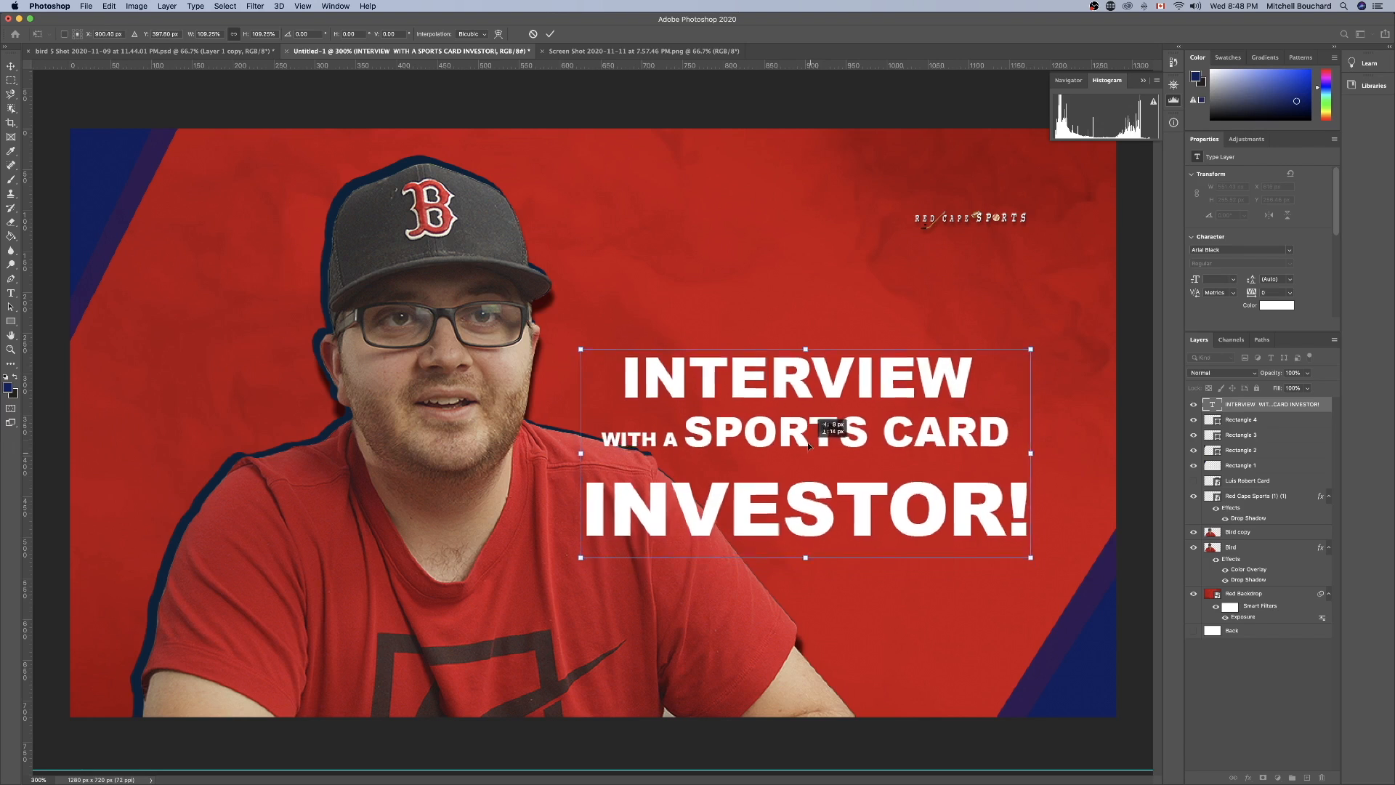
key(Return)
click(1268, 737)
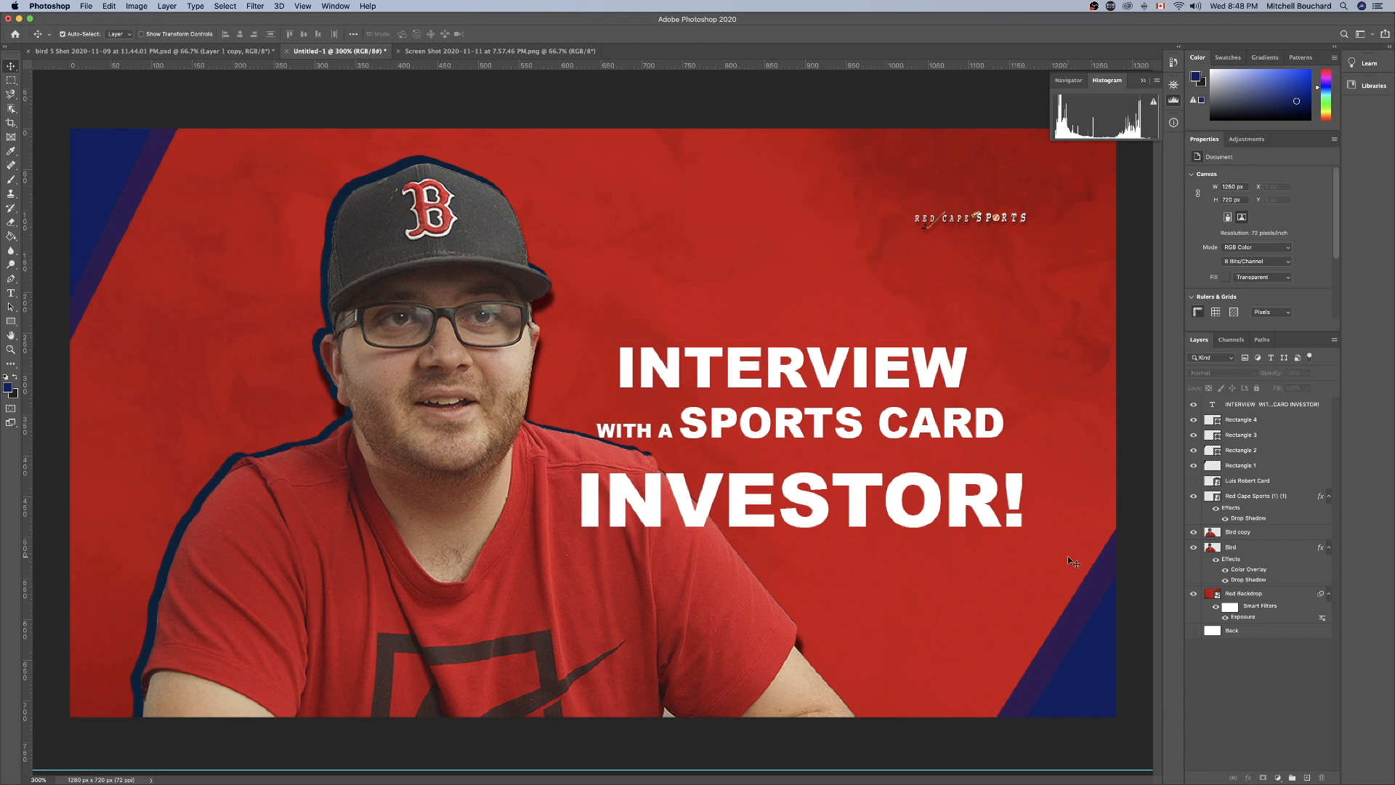
Select both portrait layers and move them together about 27 px to the left.
click(1264, 536)
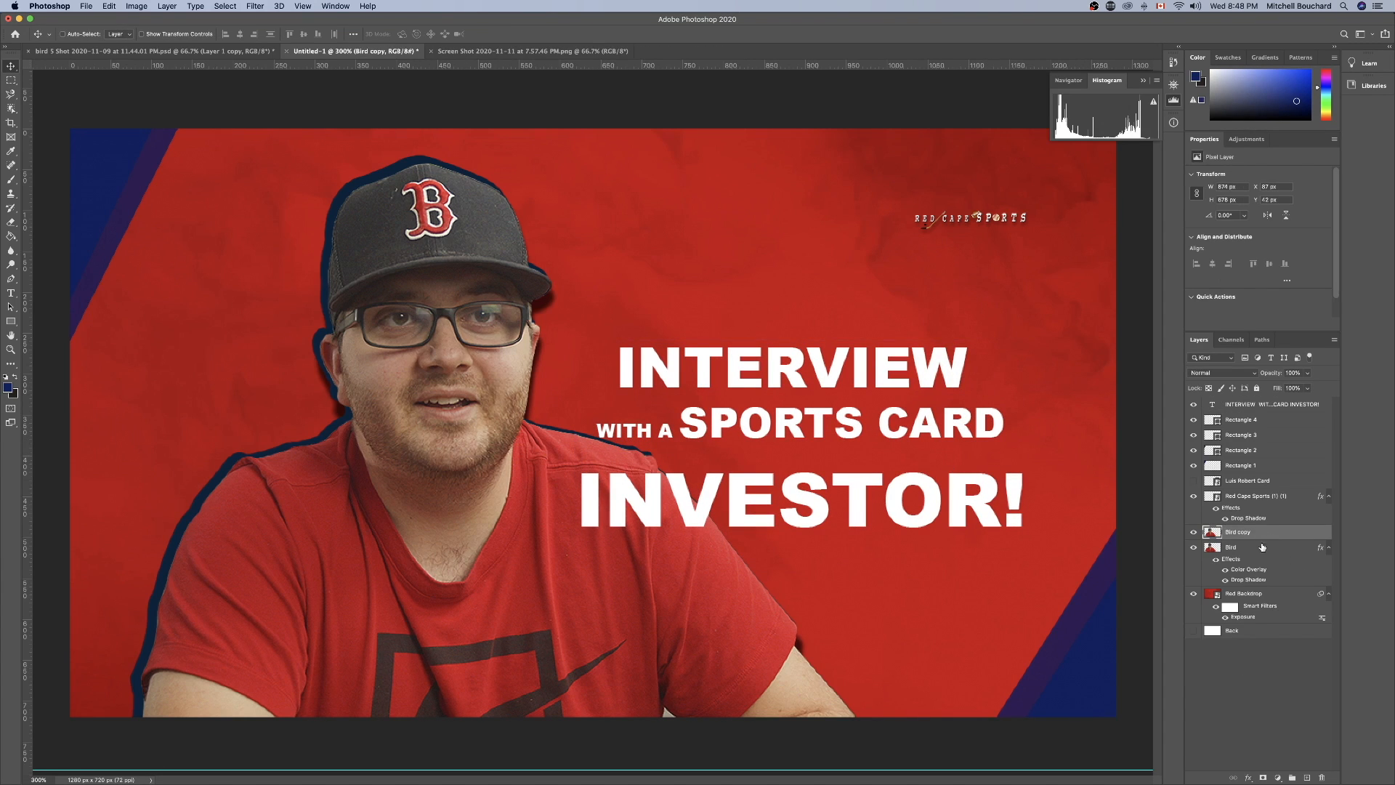
shift+click(1261, 550)
key(super+t)
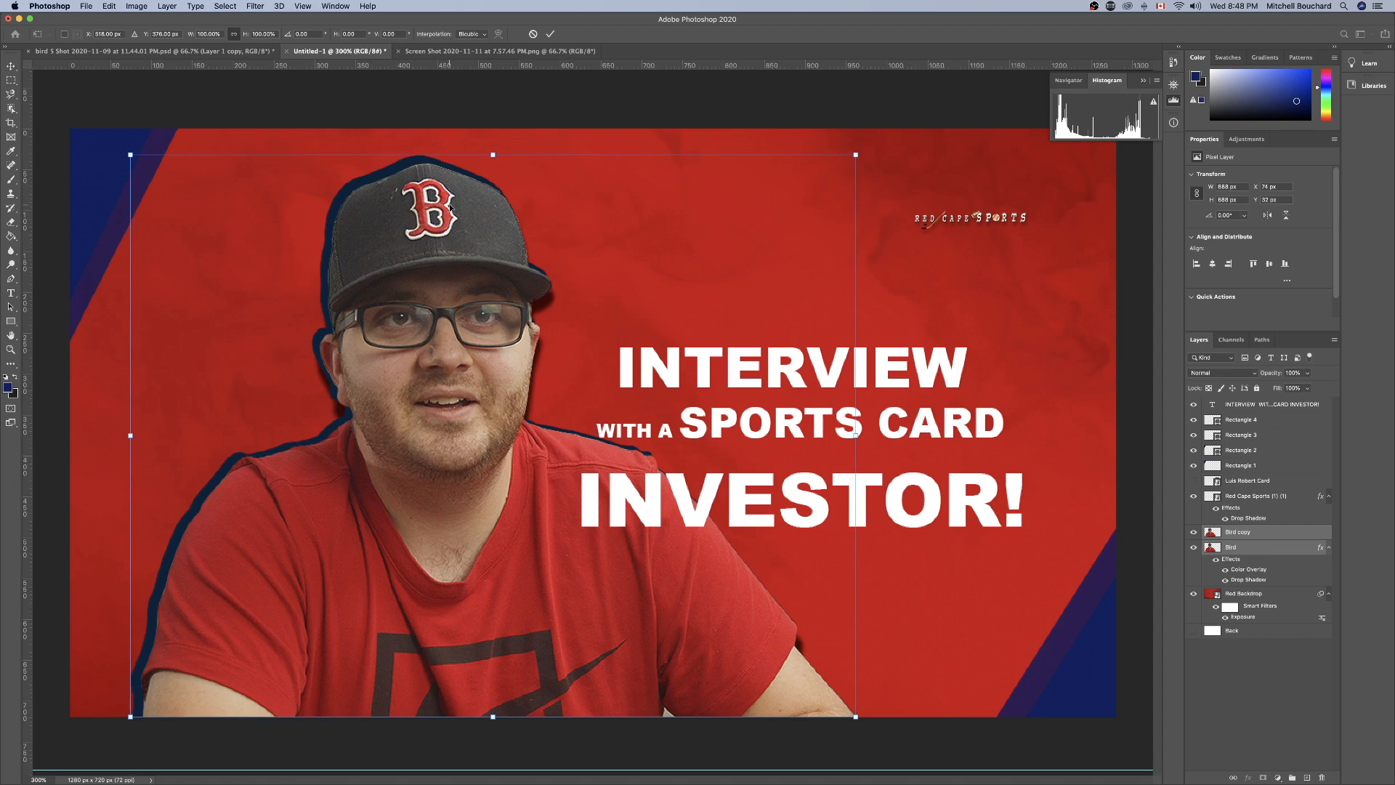
drag(450, 207, 427, 205)
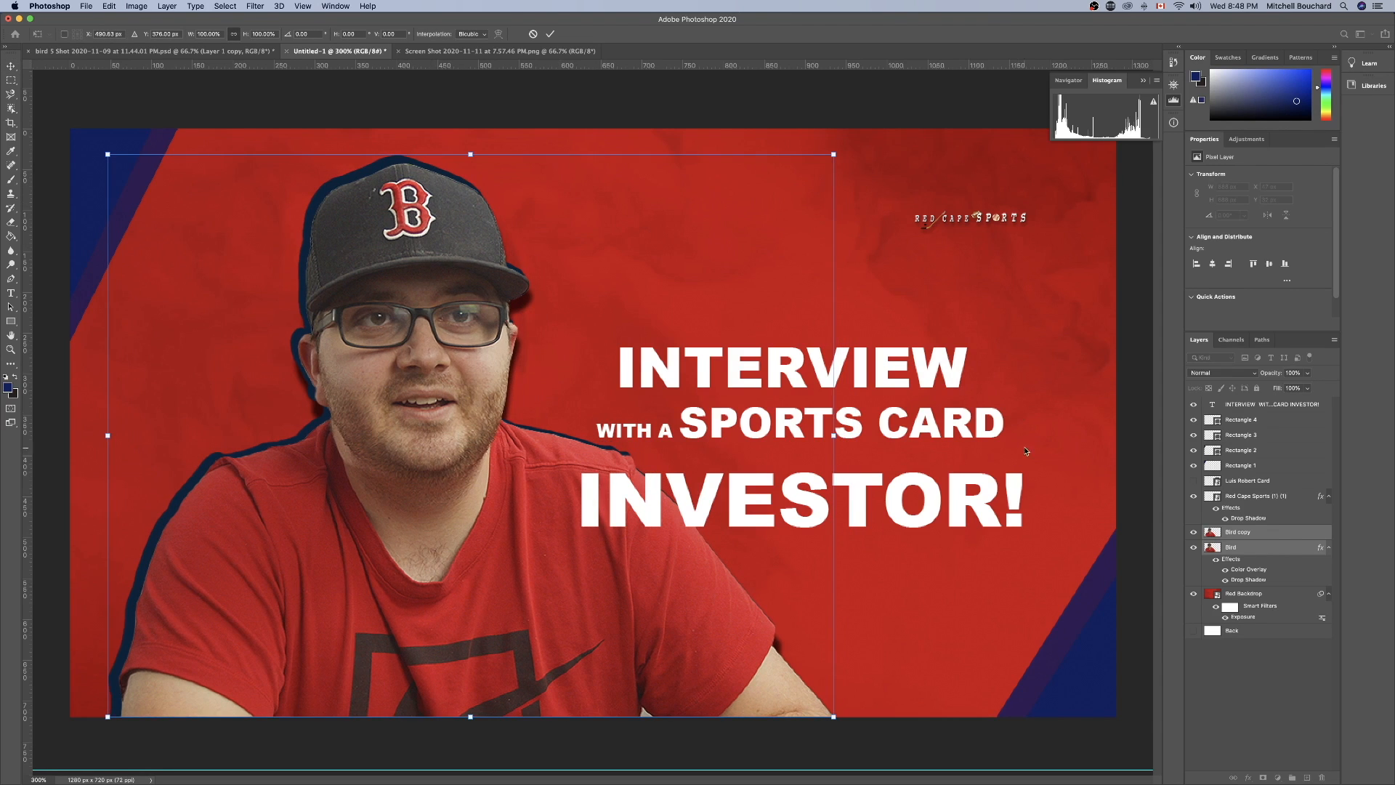
click(1237, 685)
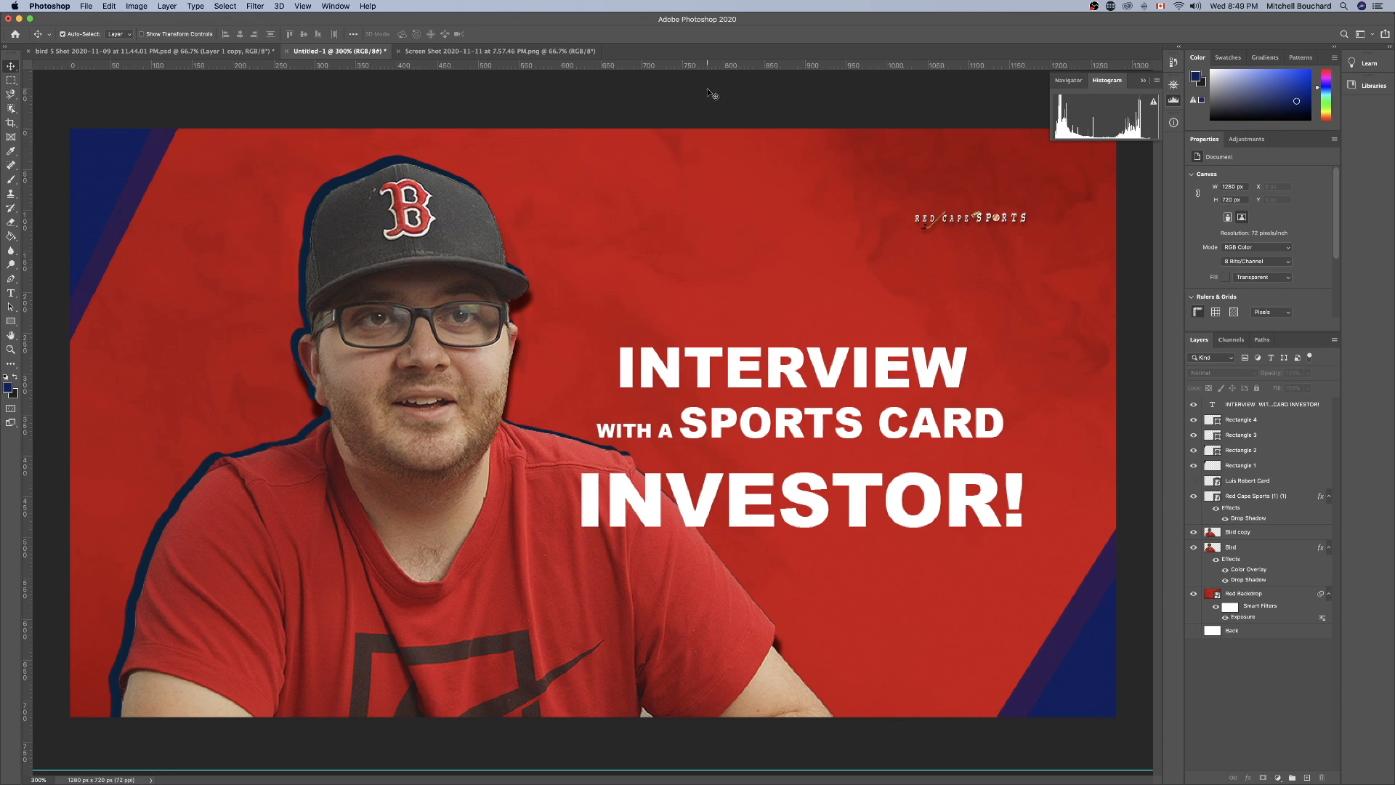
Enlarge the title text to about 114% and reposition it beside the portrait.
click(501, 51)
click(341, 50)
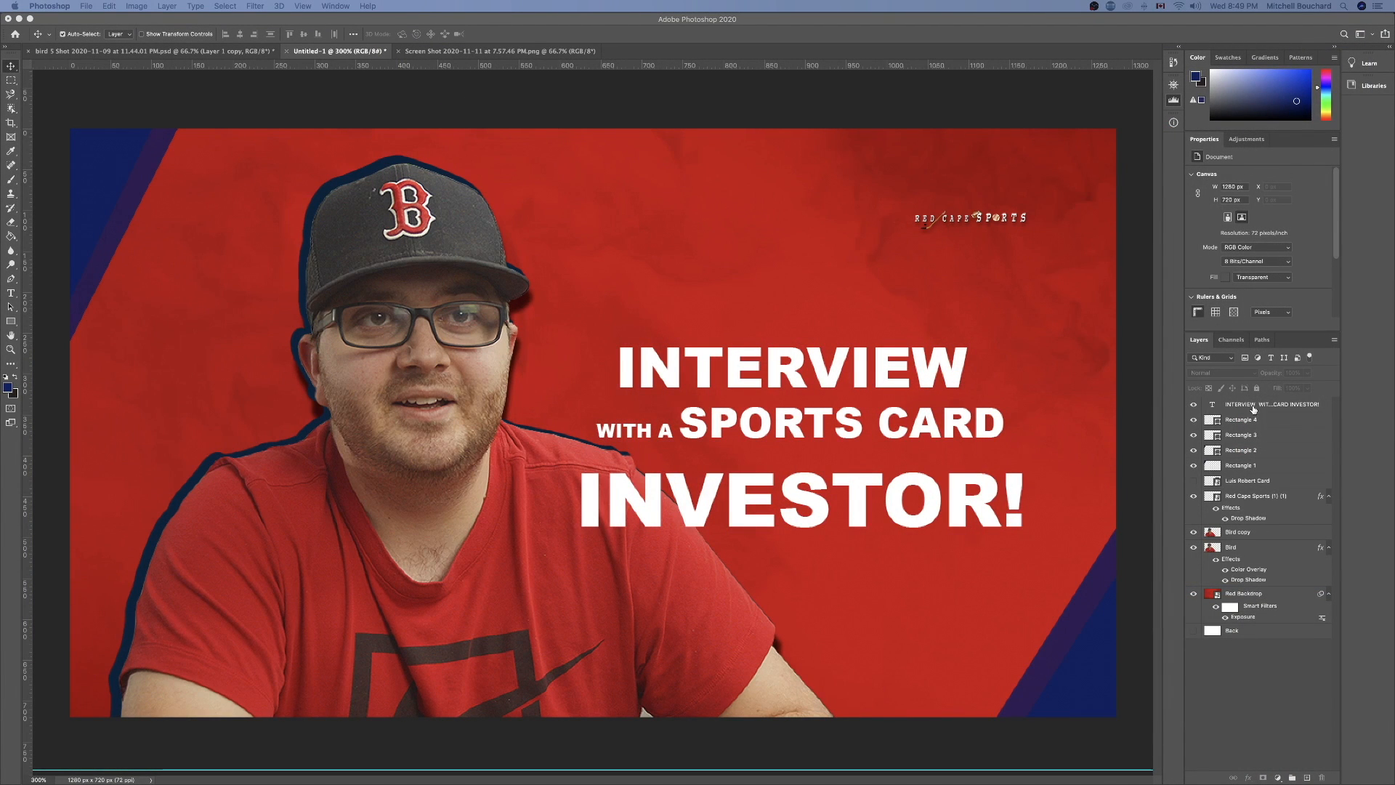
click(1254, 409)
key(super+t)
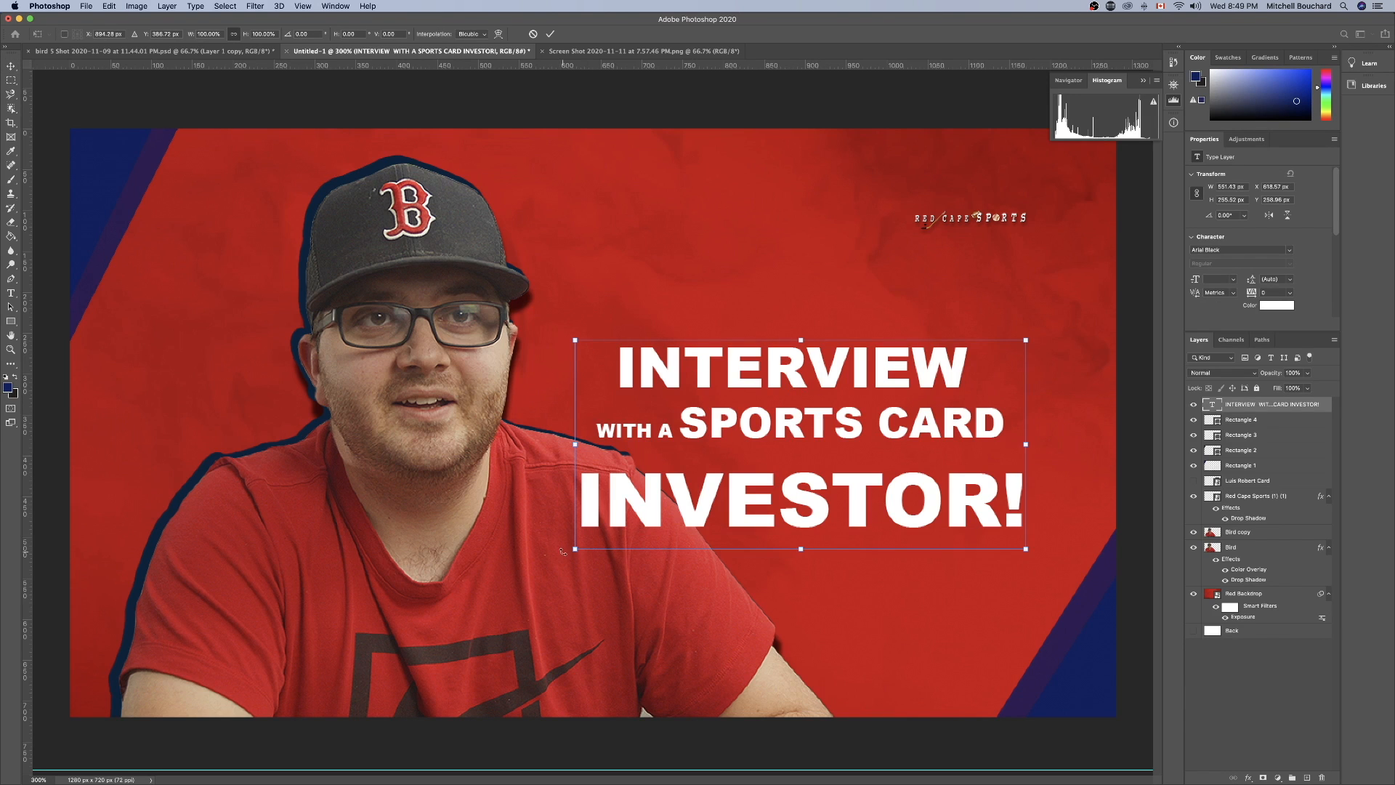
drag(578, 554, 537, 568)
drag(748, 444, 774, 415)
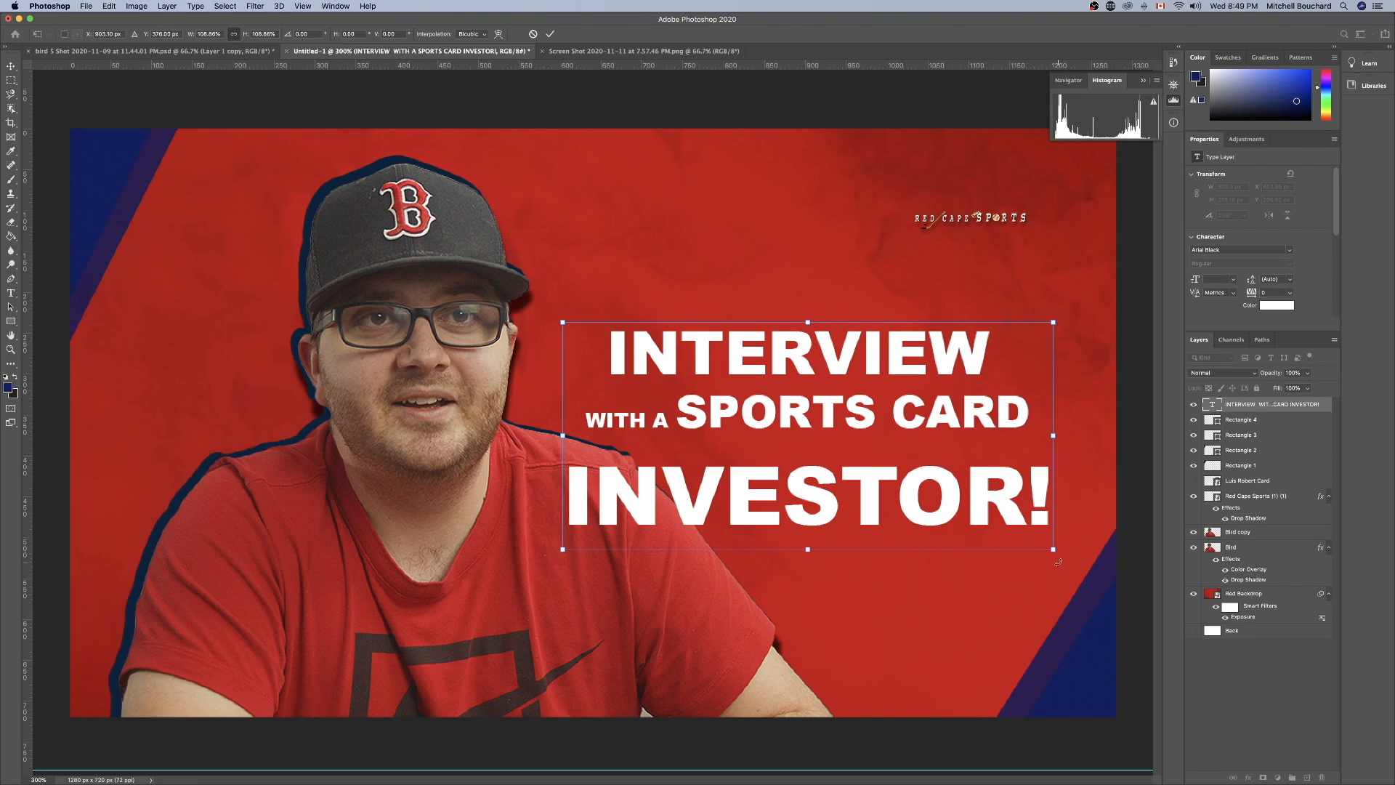
mouse_move(1055, 551)
mouse_down()
mouse_move(1094, 558)
mouse_move(1034, 538)
mouse_up()
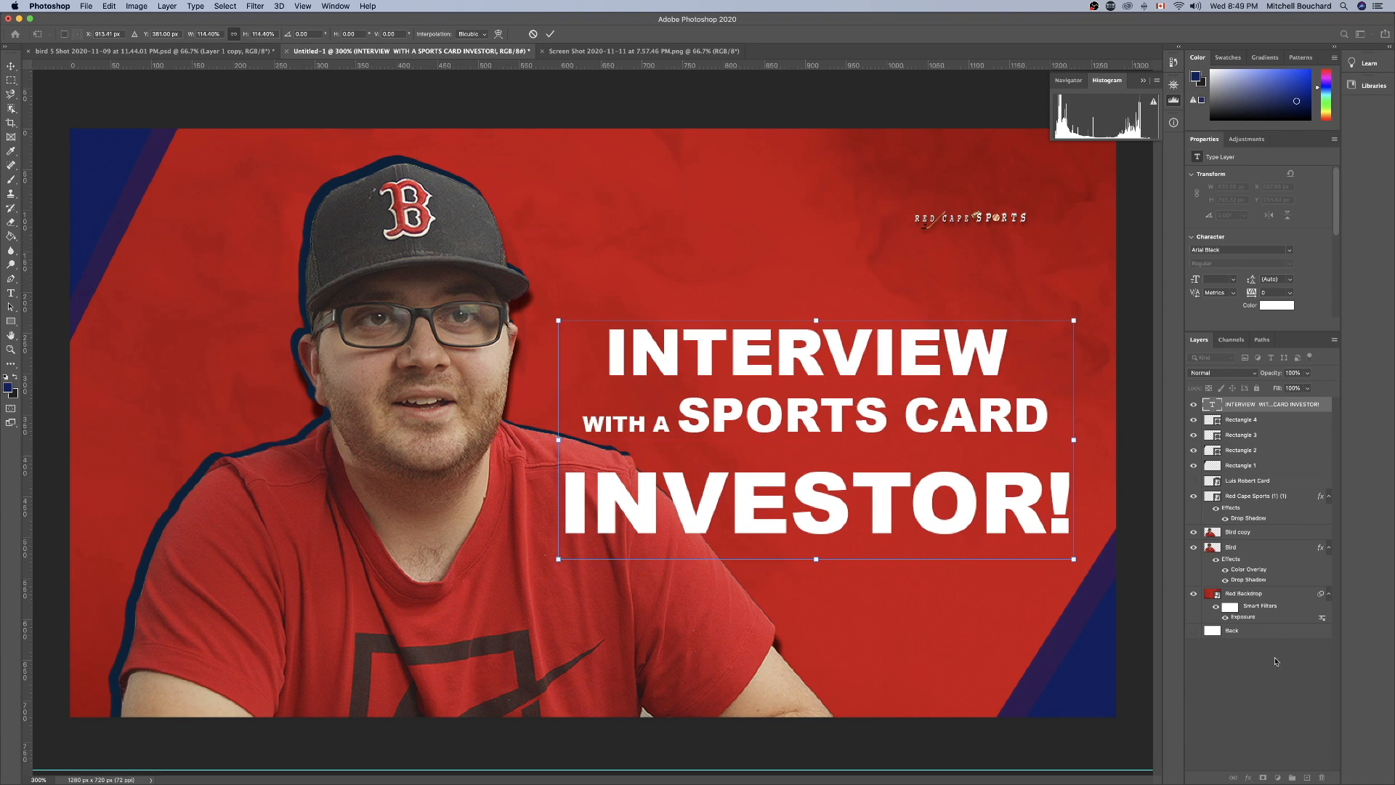
click(1270, 686)
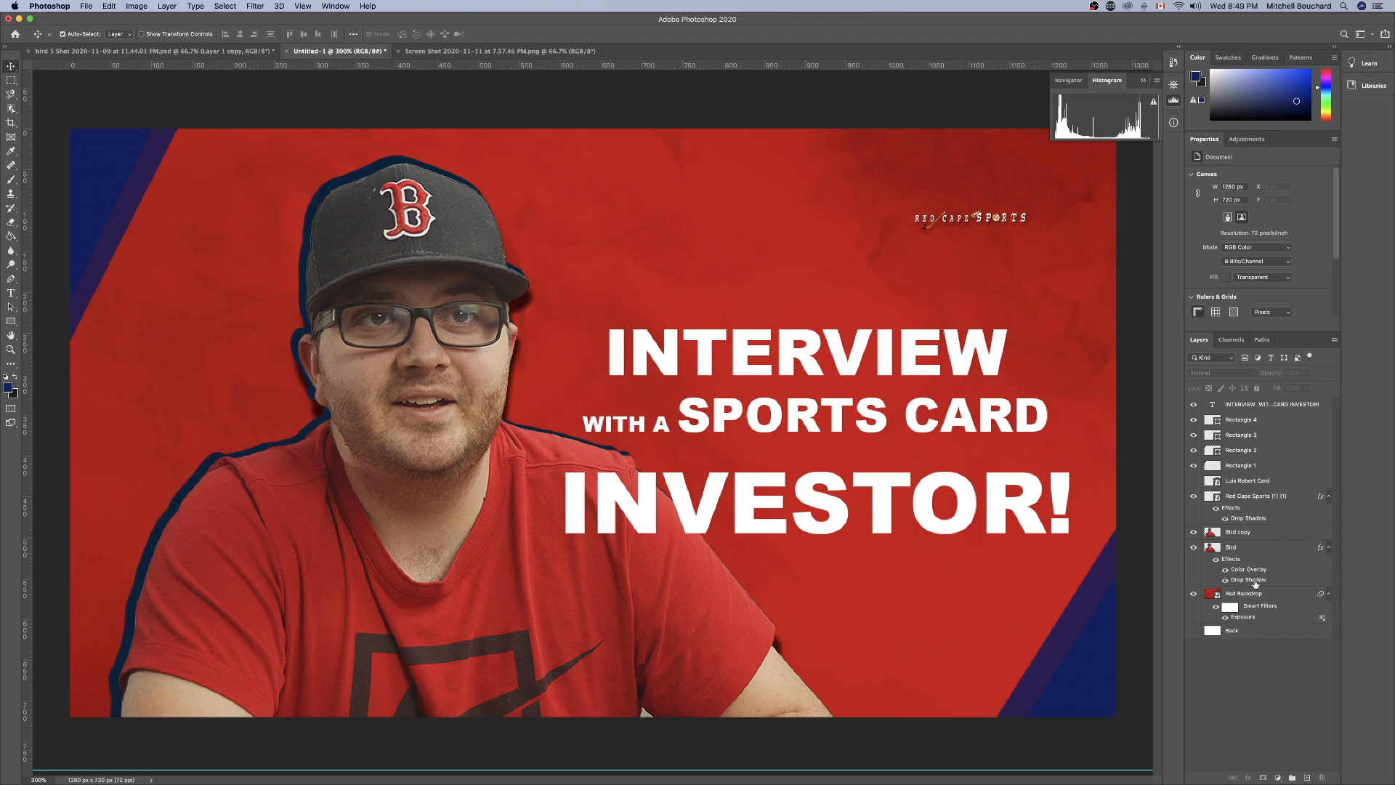
Set the vertical scale of the title word "INVESTOR!" to 119% in the character settings.
click(1292, 405)
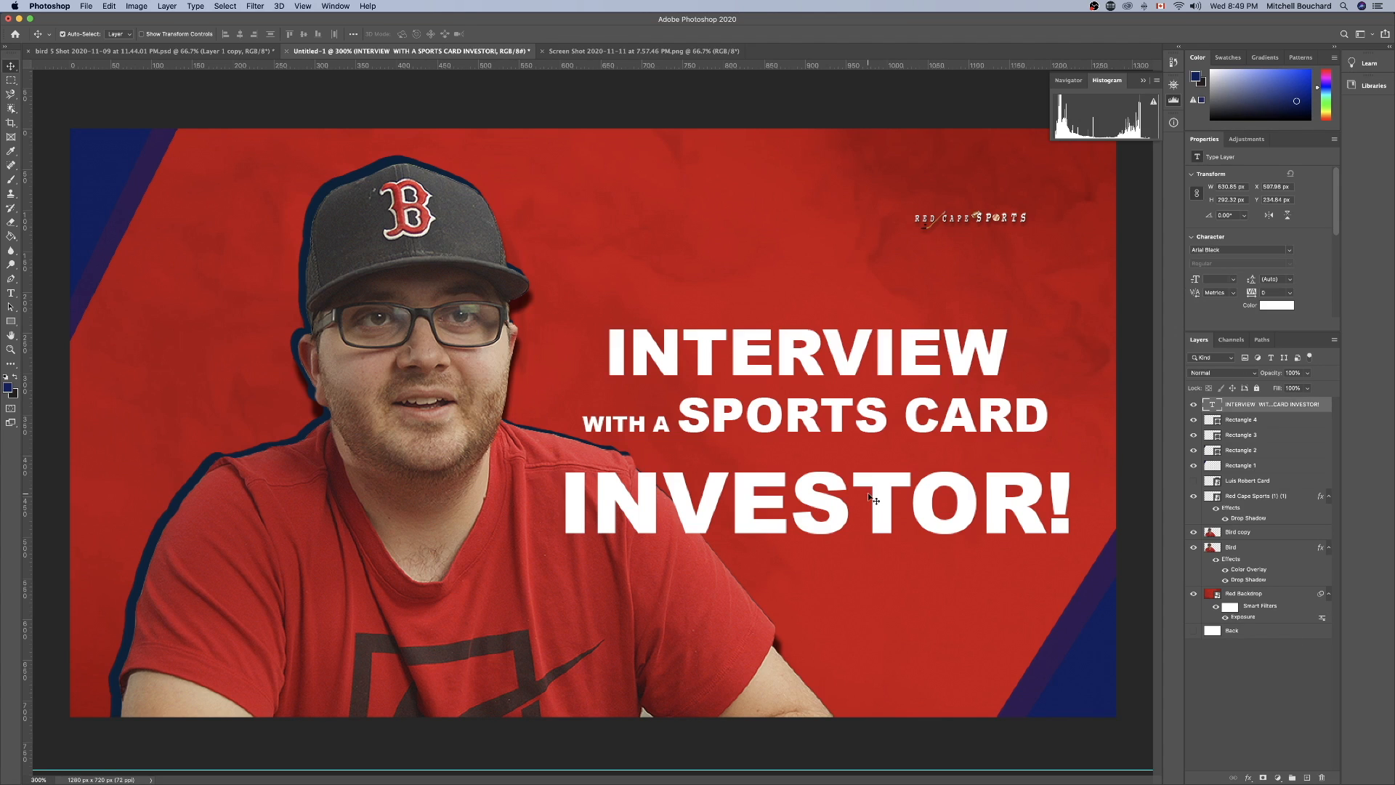
double_click(875, 501)
double_click(853, 490)
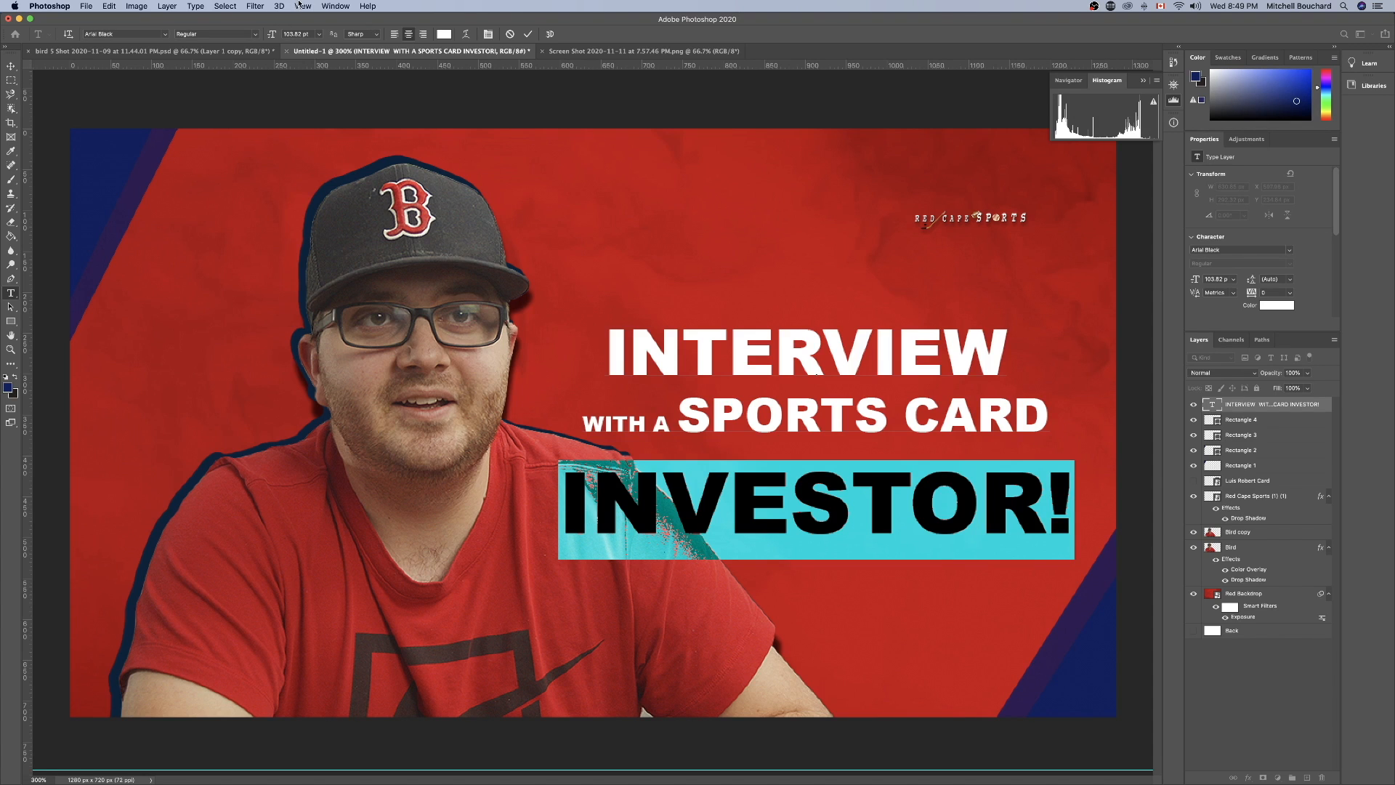
click(301, 6)
mouse_move(346, 9)
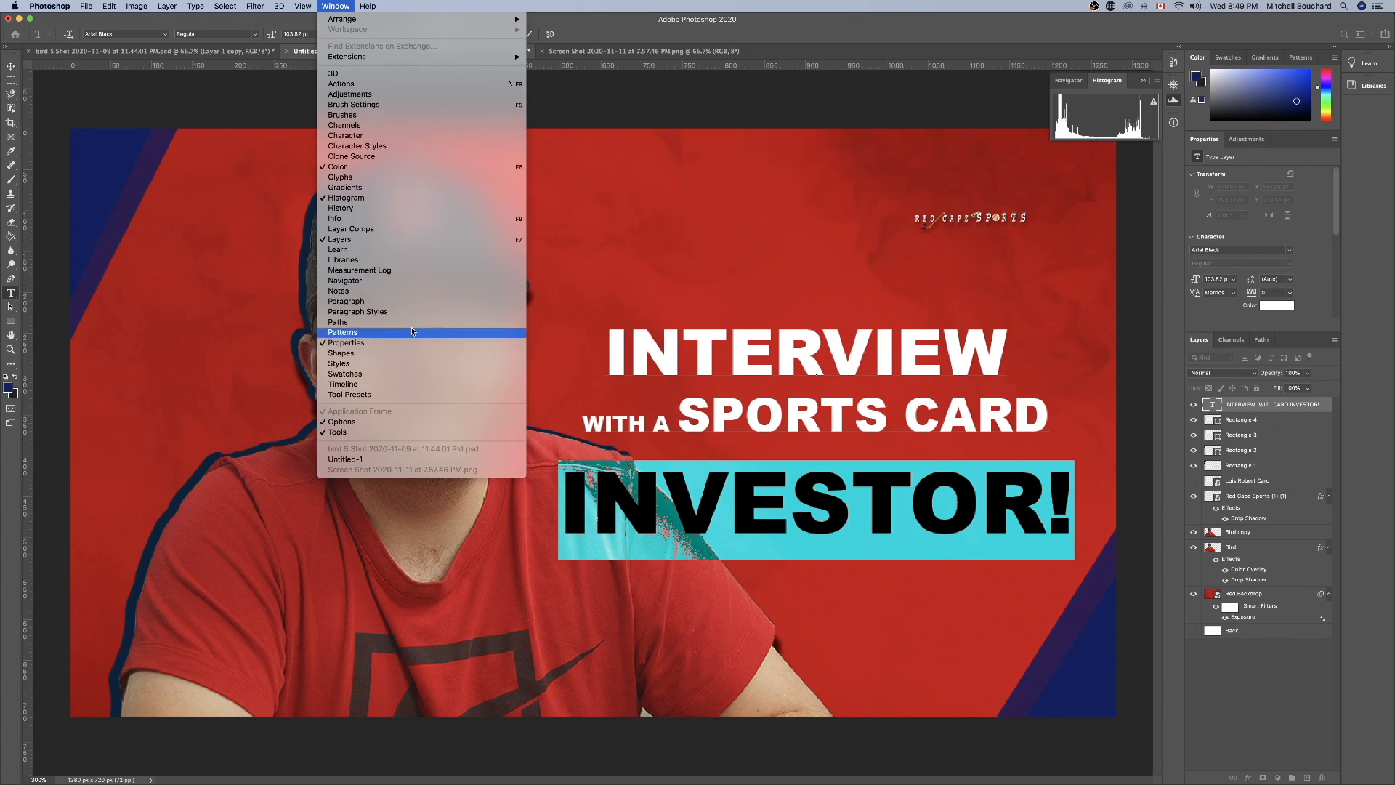
click(482, 313)
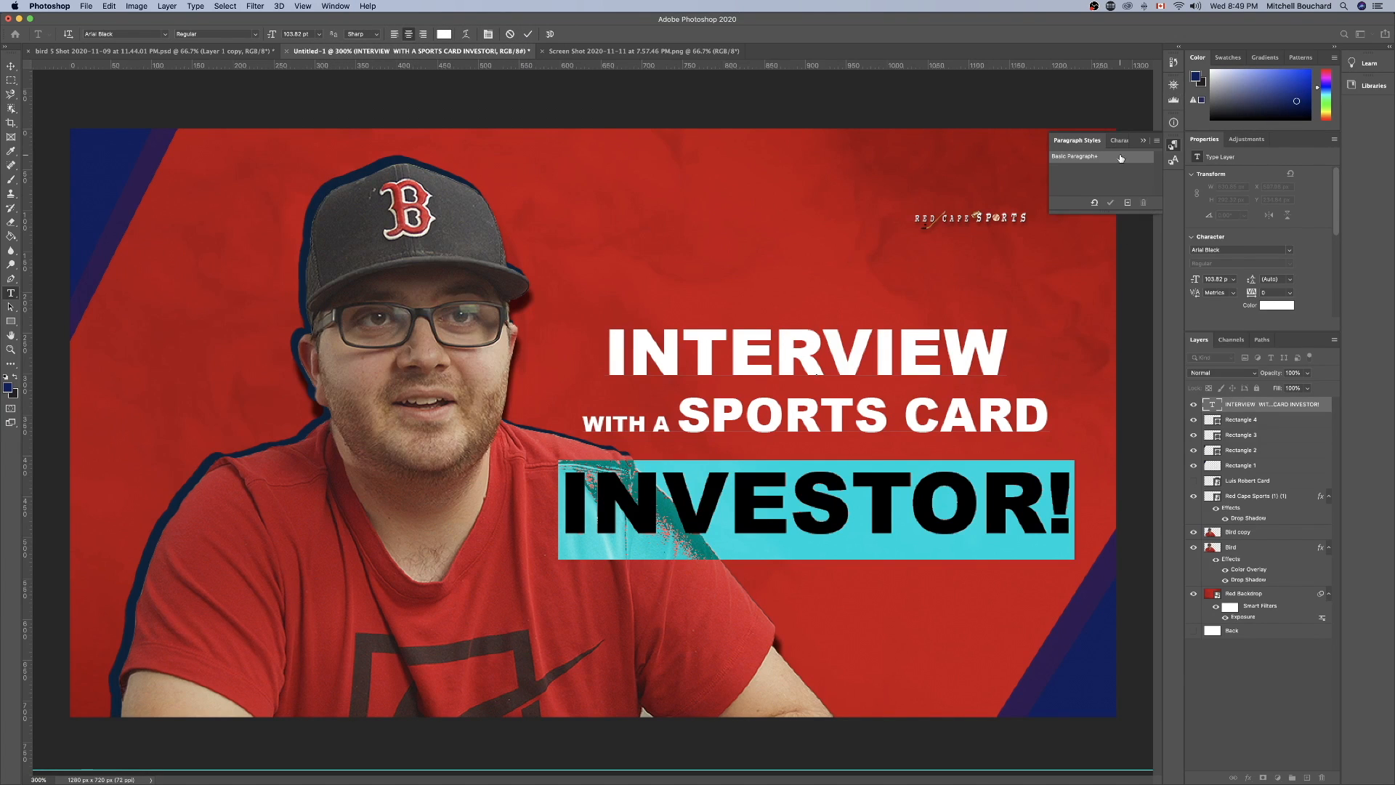
click(1119, 140)
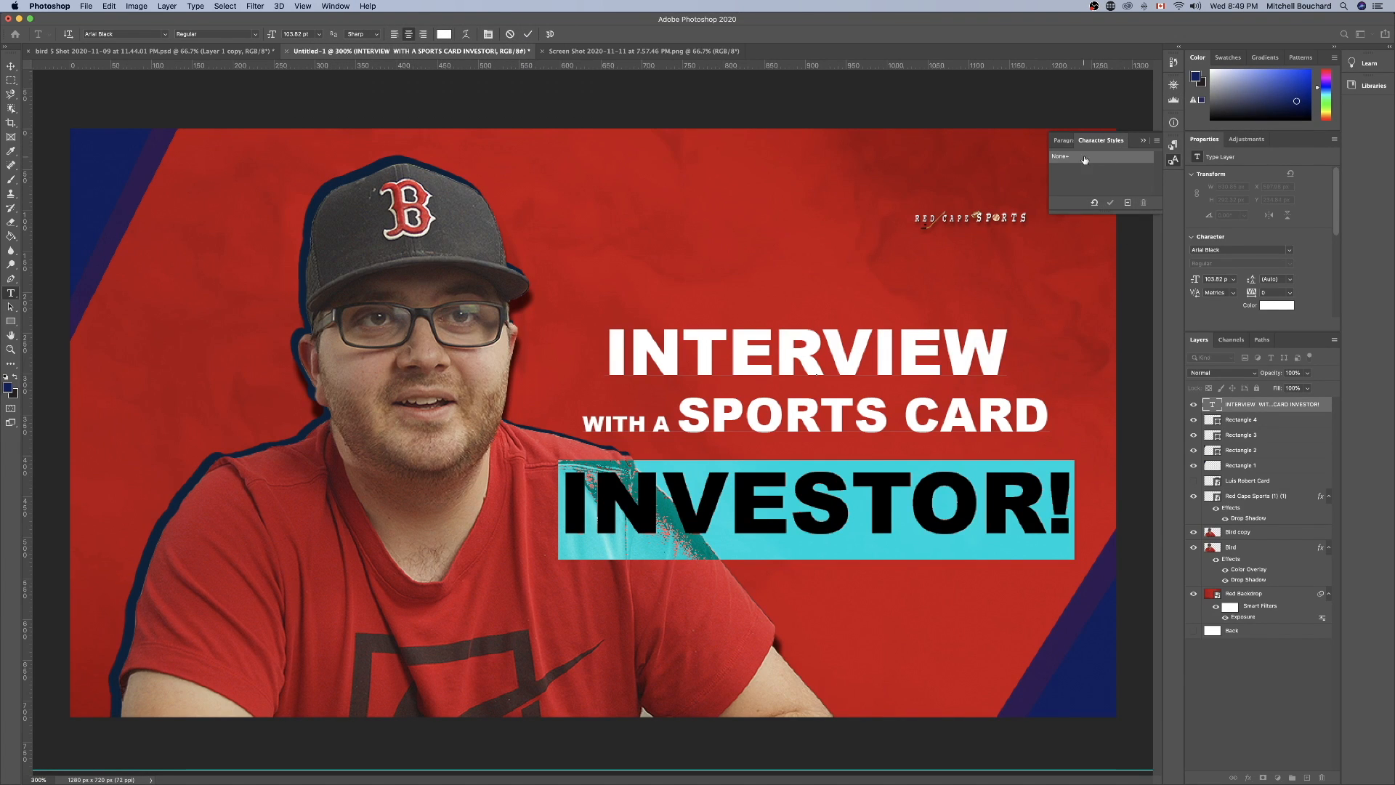
click(1074, 141)
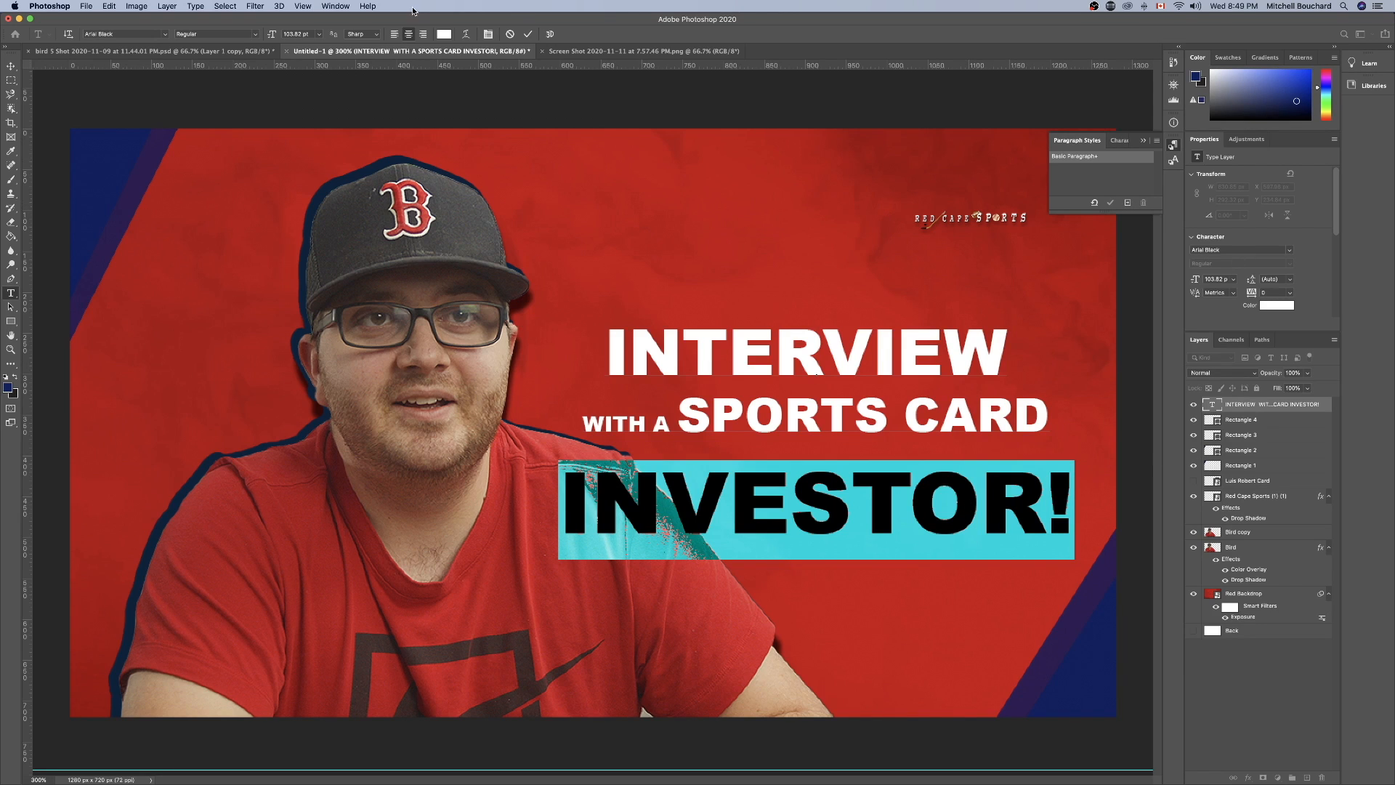
click(319, 6)
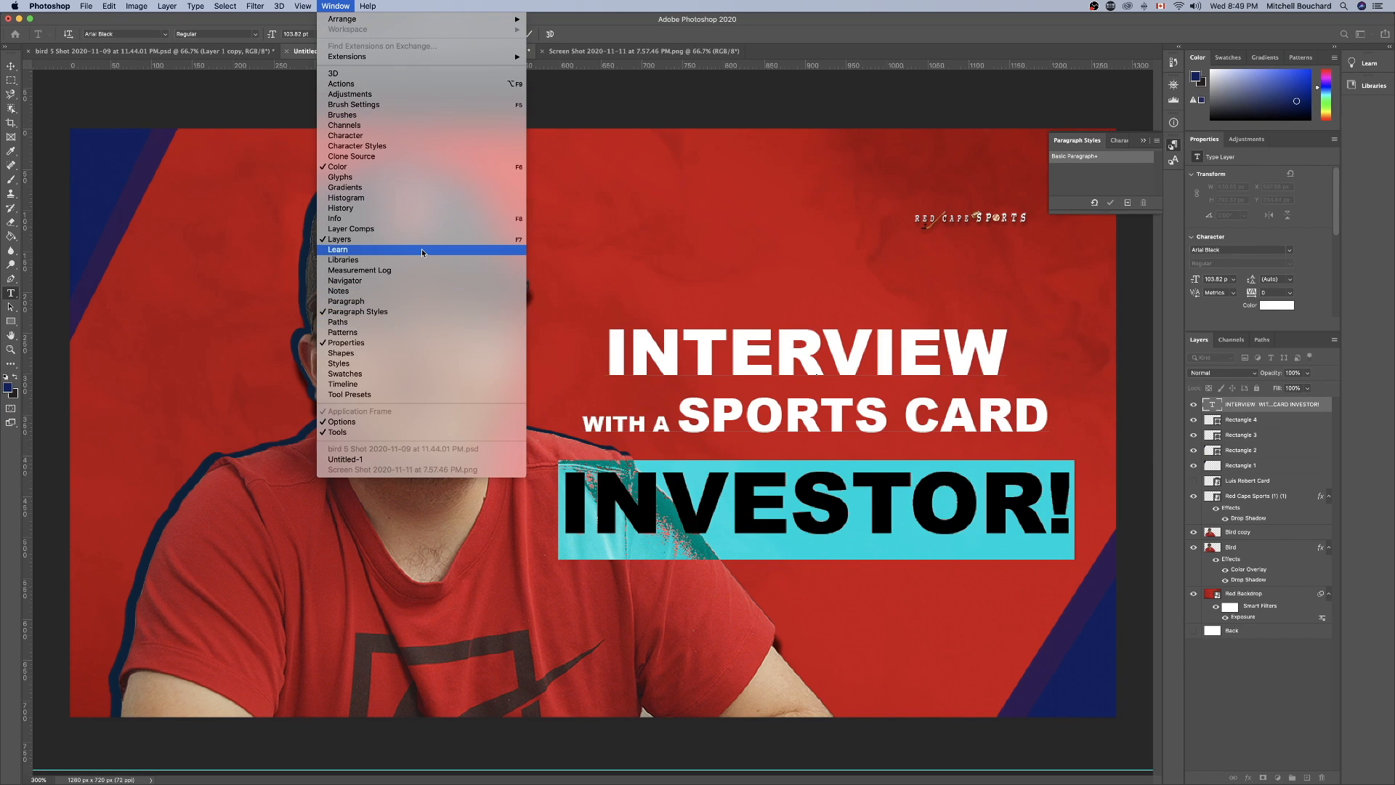
click(378, 135)
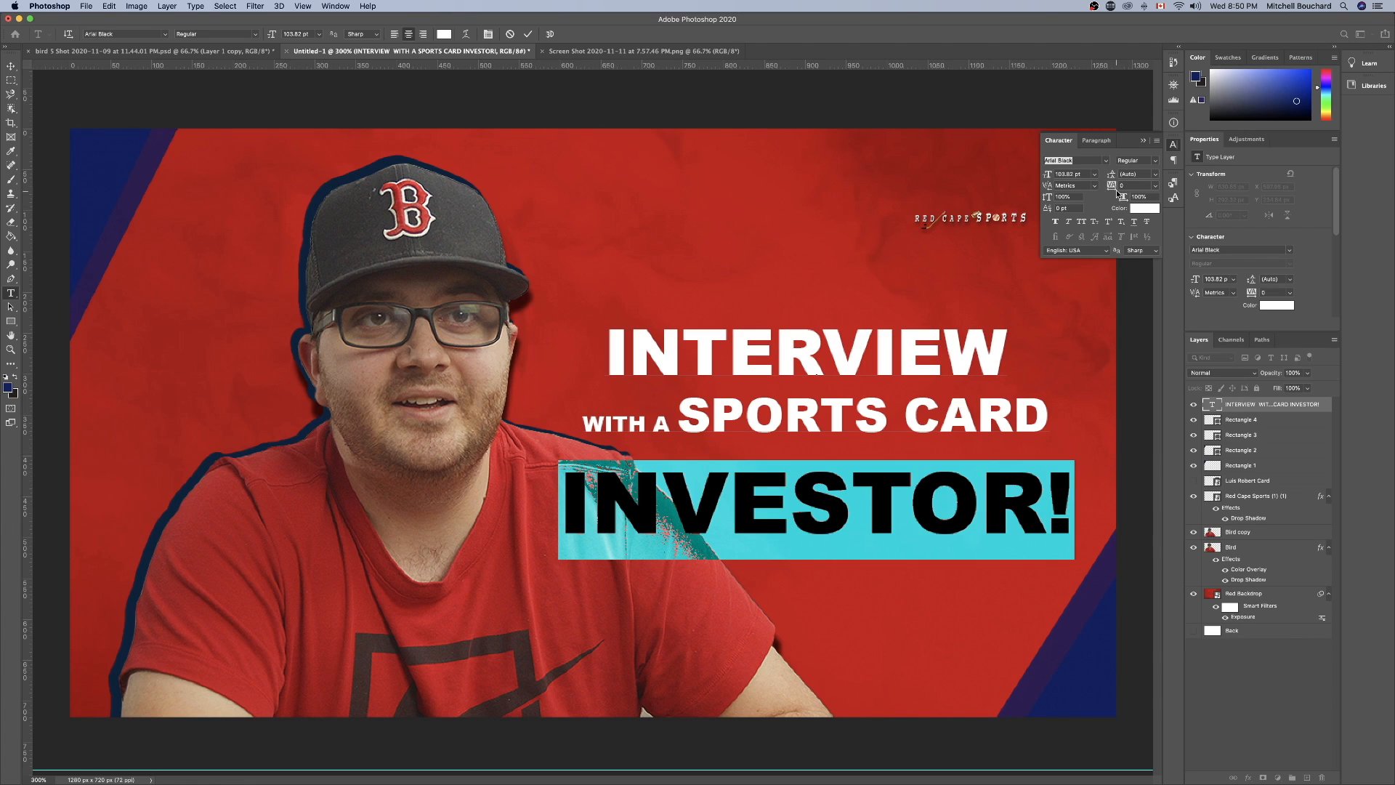
drag(1047, 202, 1056, 204)
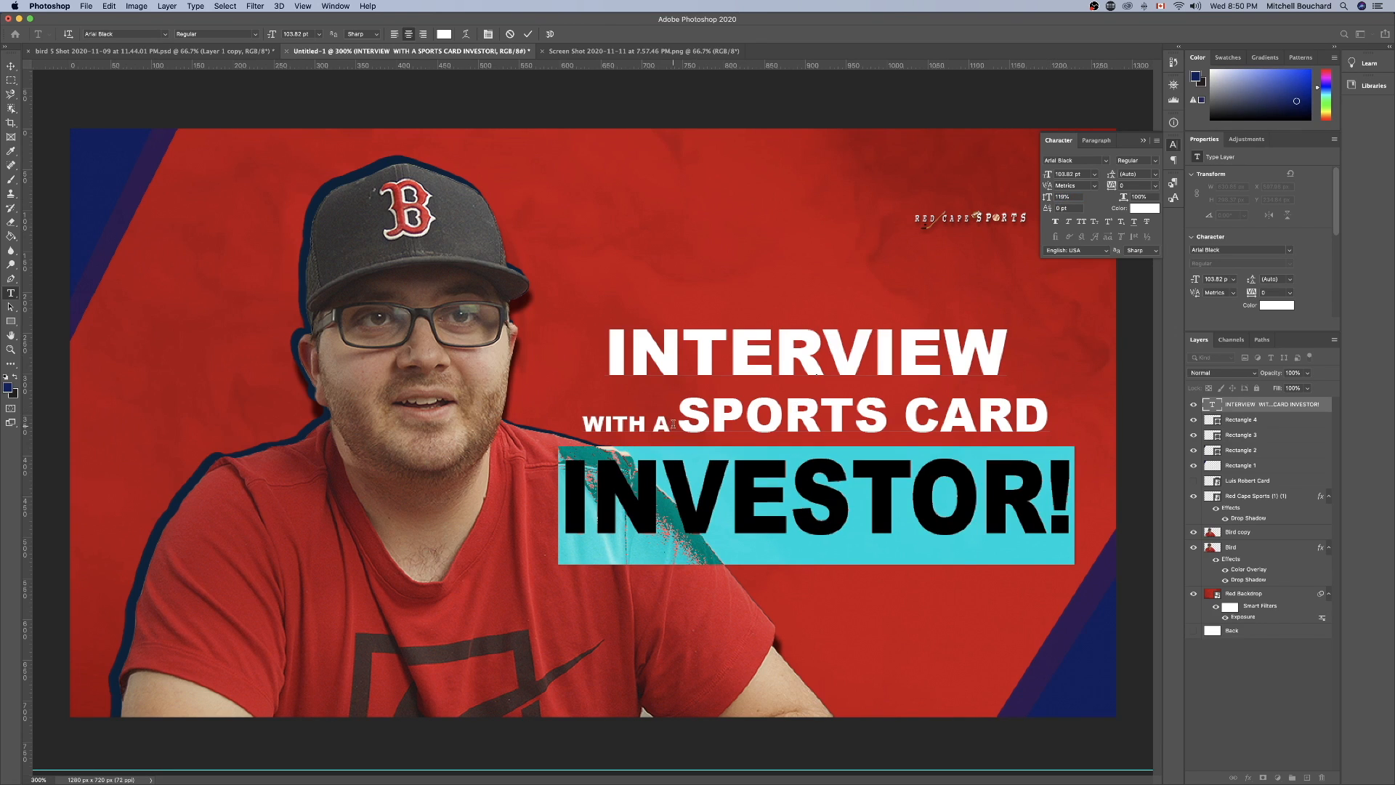
Set "WITH A" to 31 pt with -80 tracking and "INTERVIEW" to 82 pt with -20 tracking.
drag(673, 424, 583, 424)
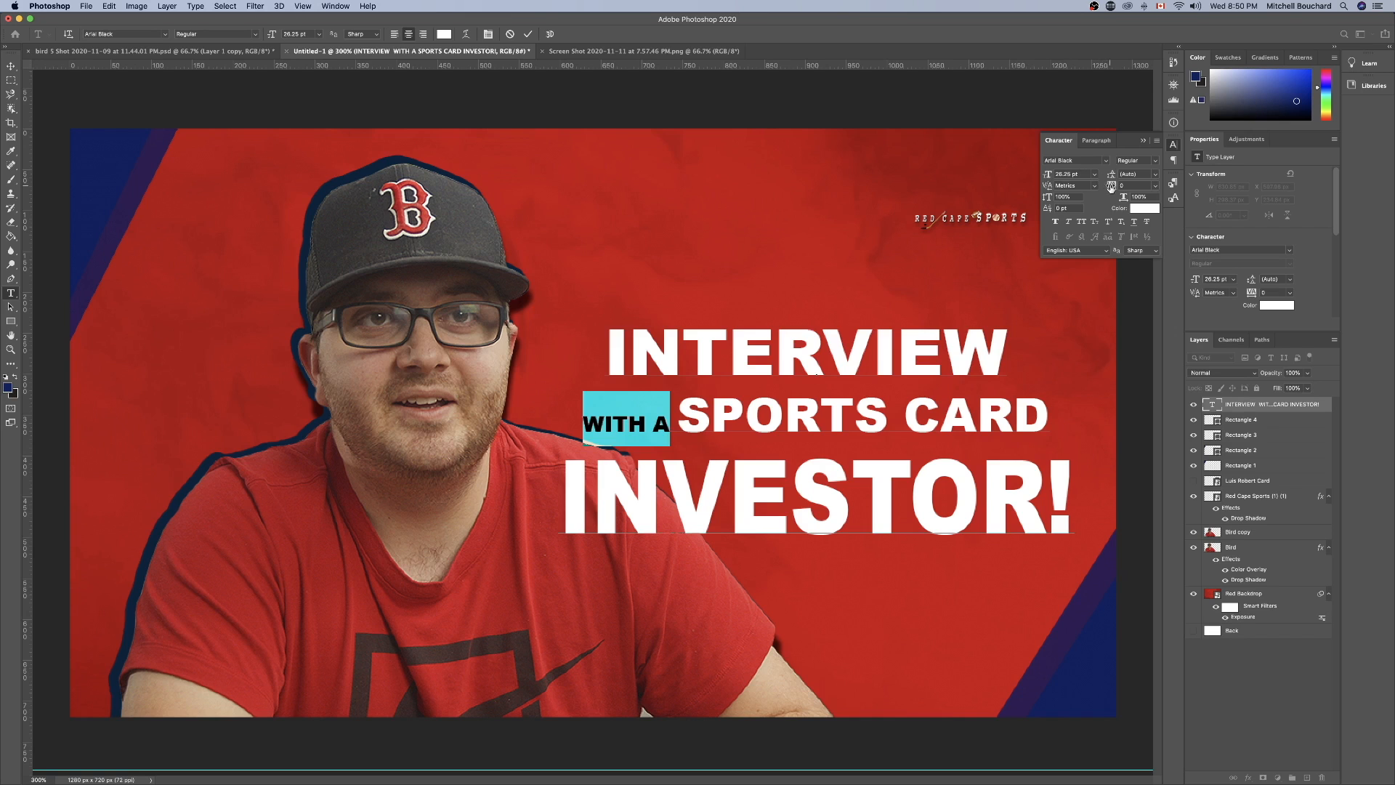
drag(1111, 188, 1035, 200)
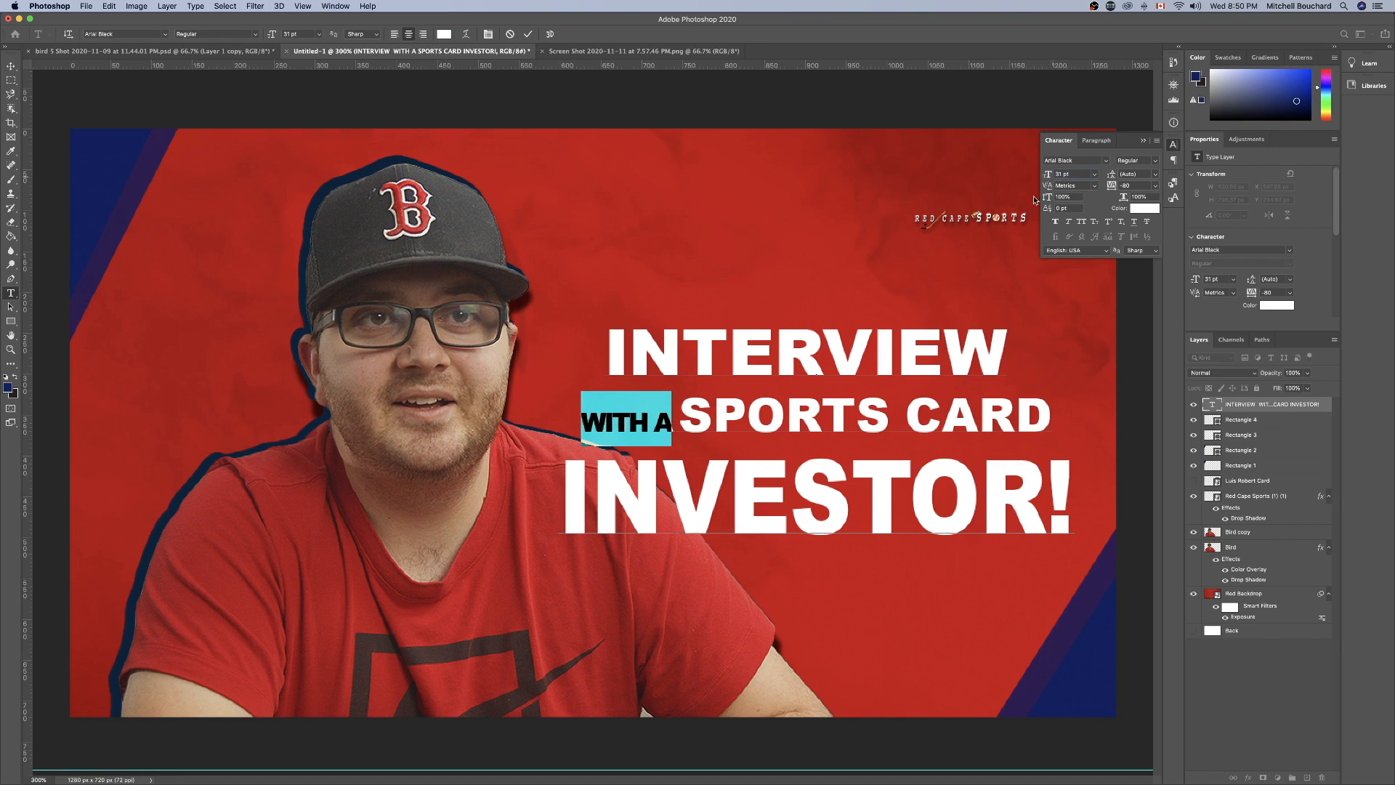
triple_click(811, 406)
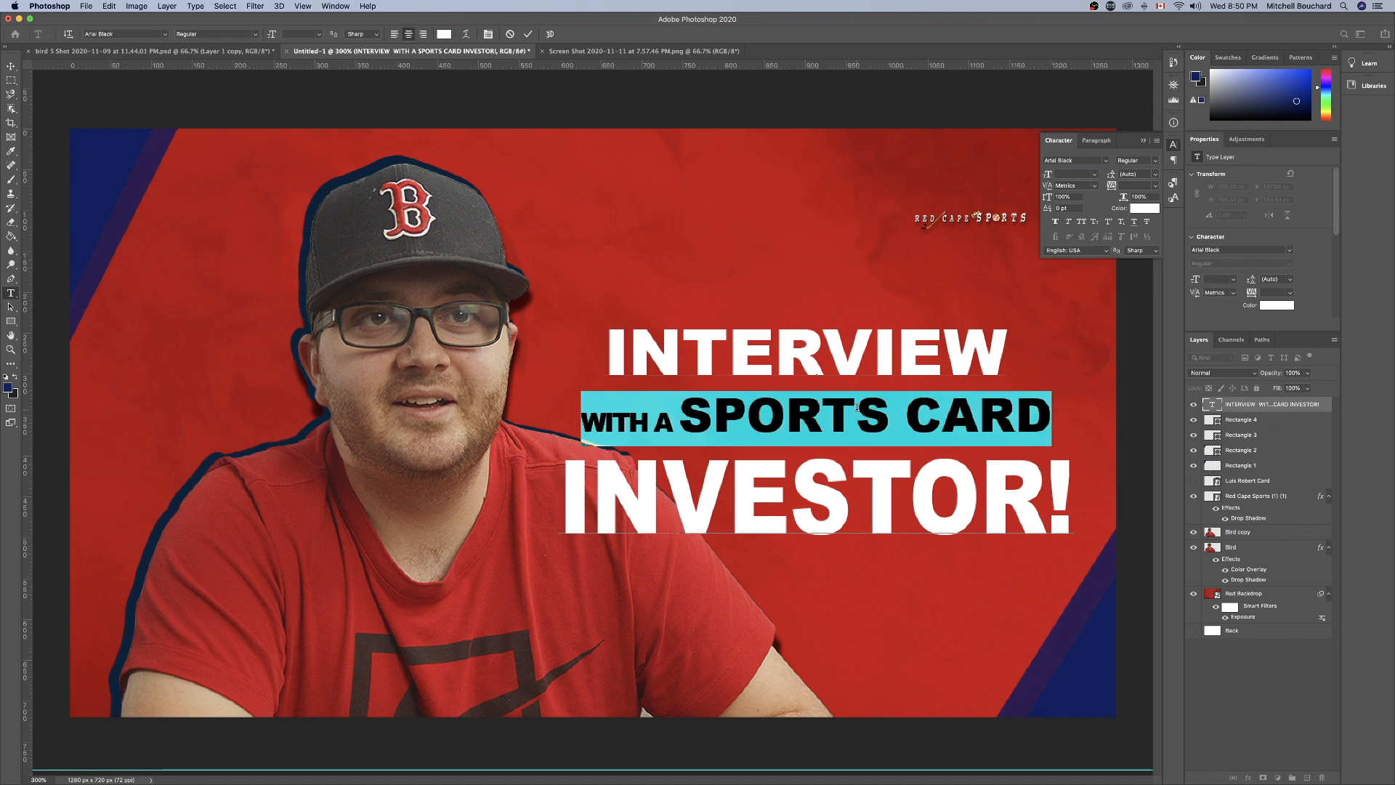
click(811, 406)
drag(608, 346, 1010, 356)
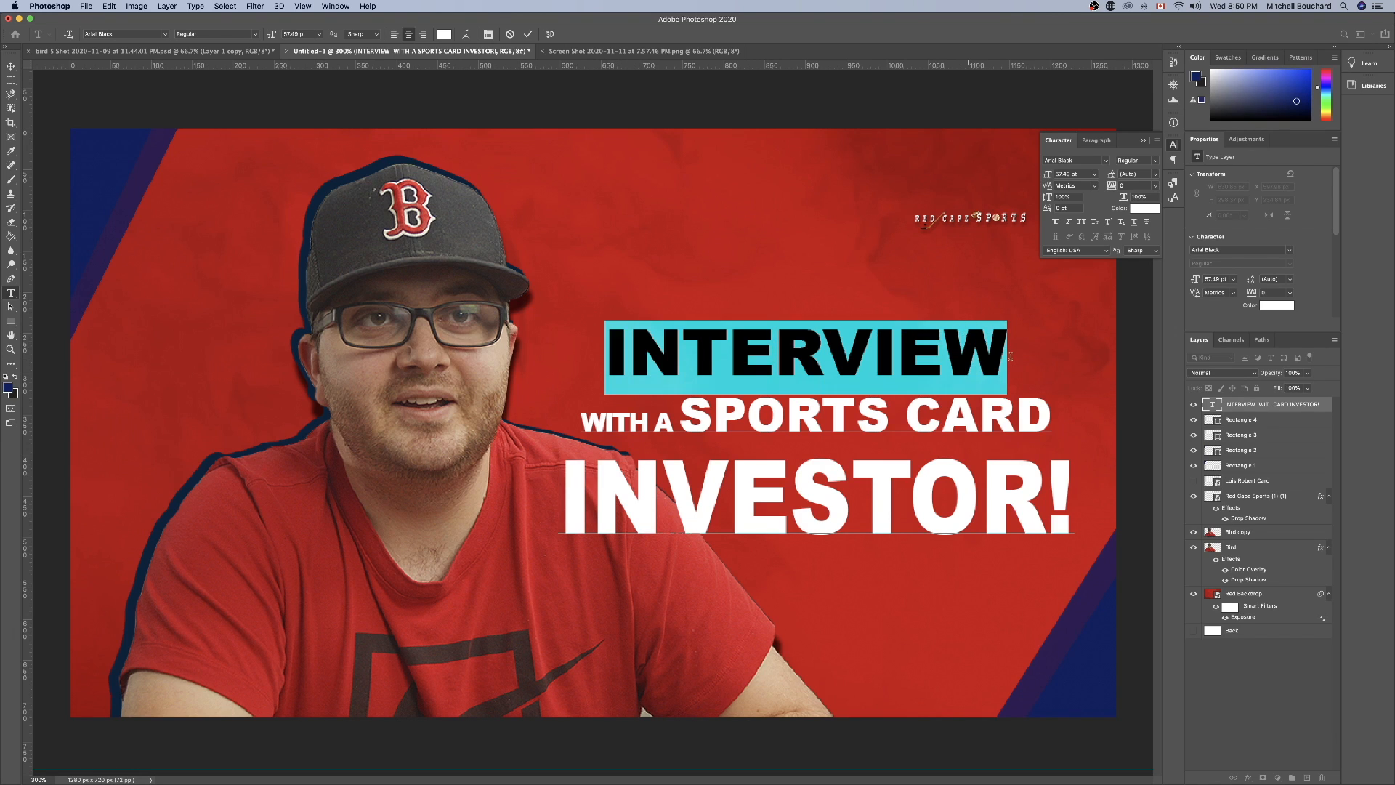
drag(1112, 187, 1047, 177)
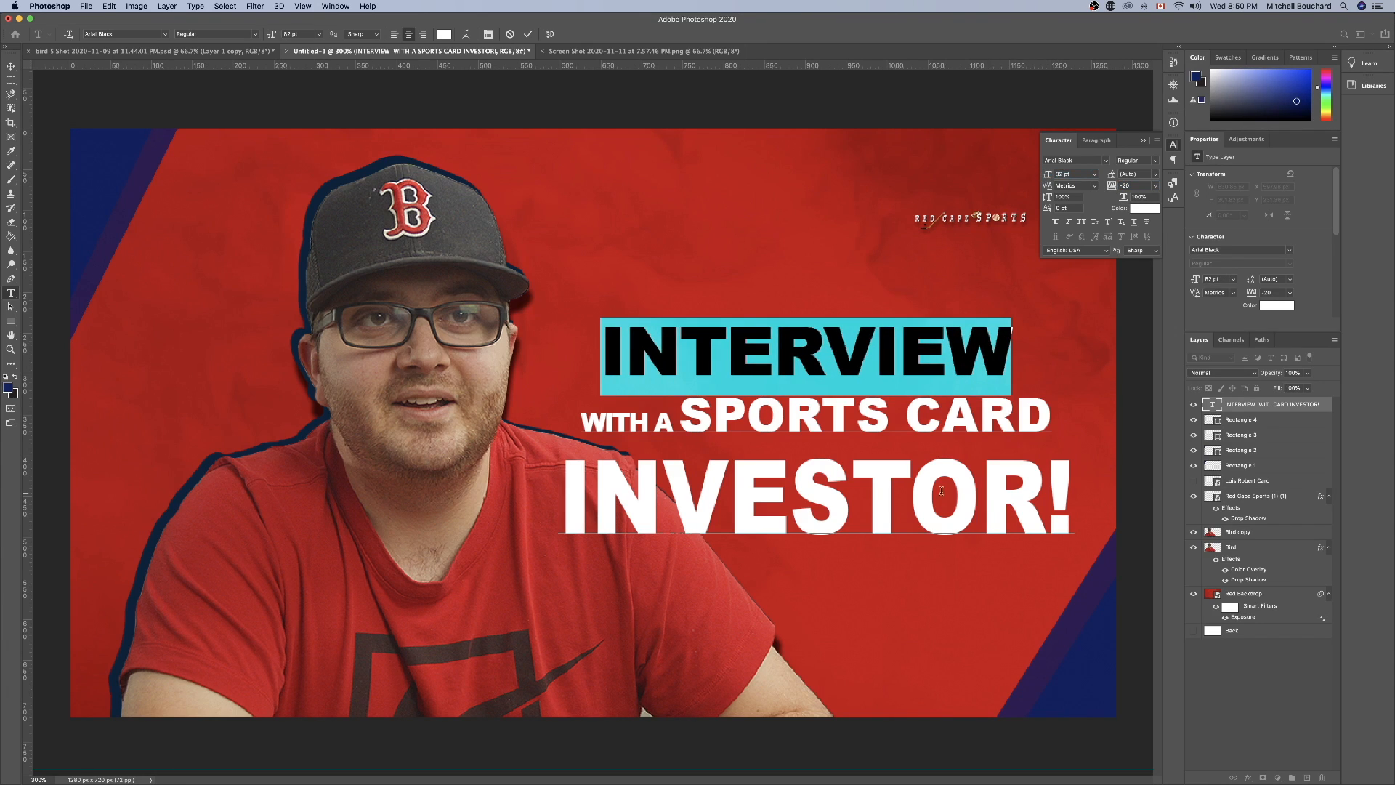
click(1244, 724)
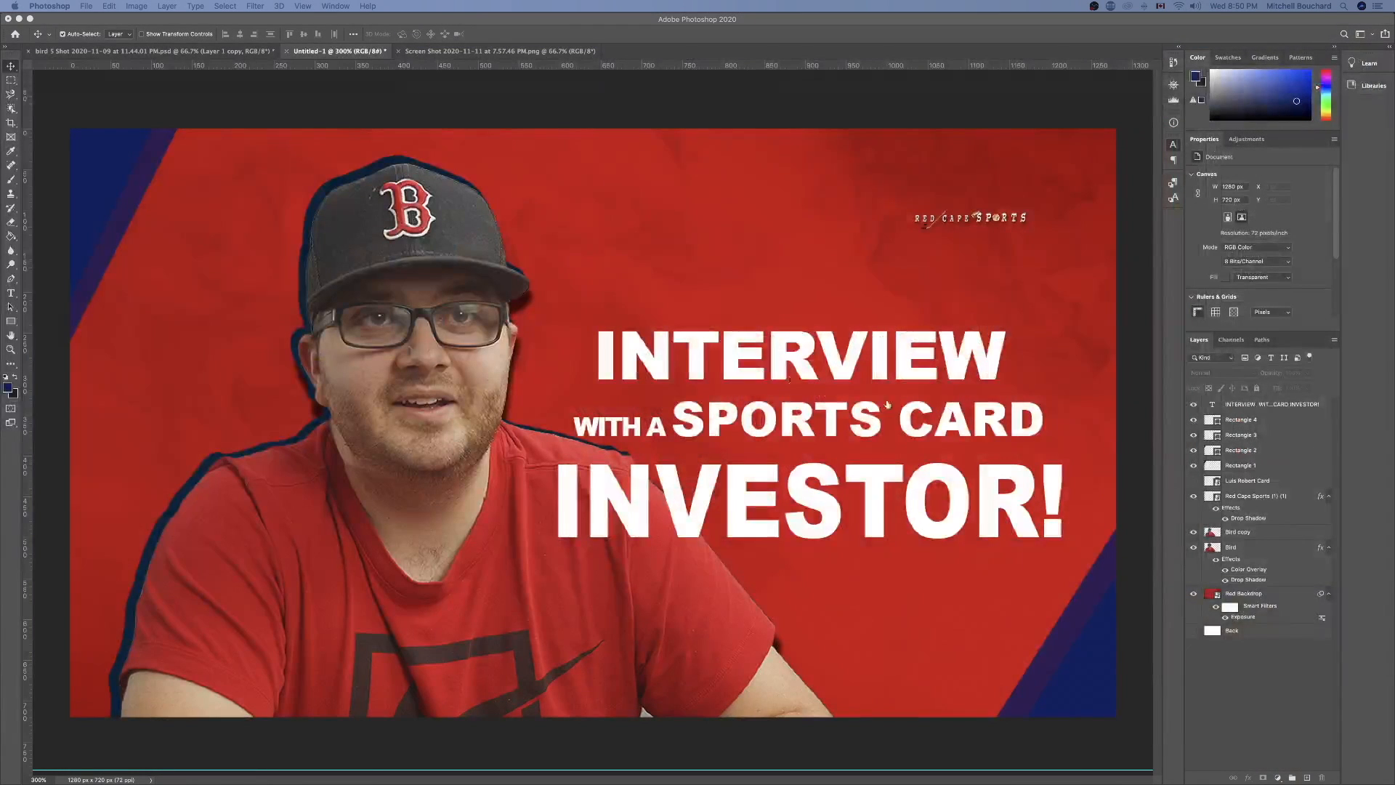
Draw a navy blue rectangle about 678 x 84 px on a new layer and move it over the "INTERVIEW" line.
click(1290, 735)
click(1307, 778)
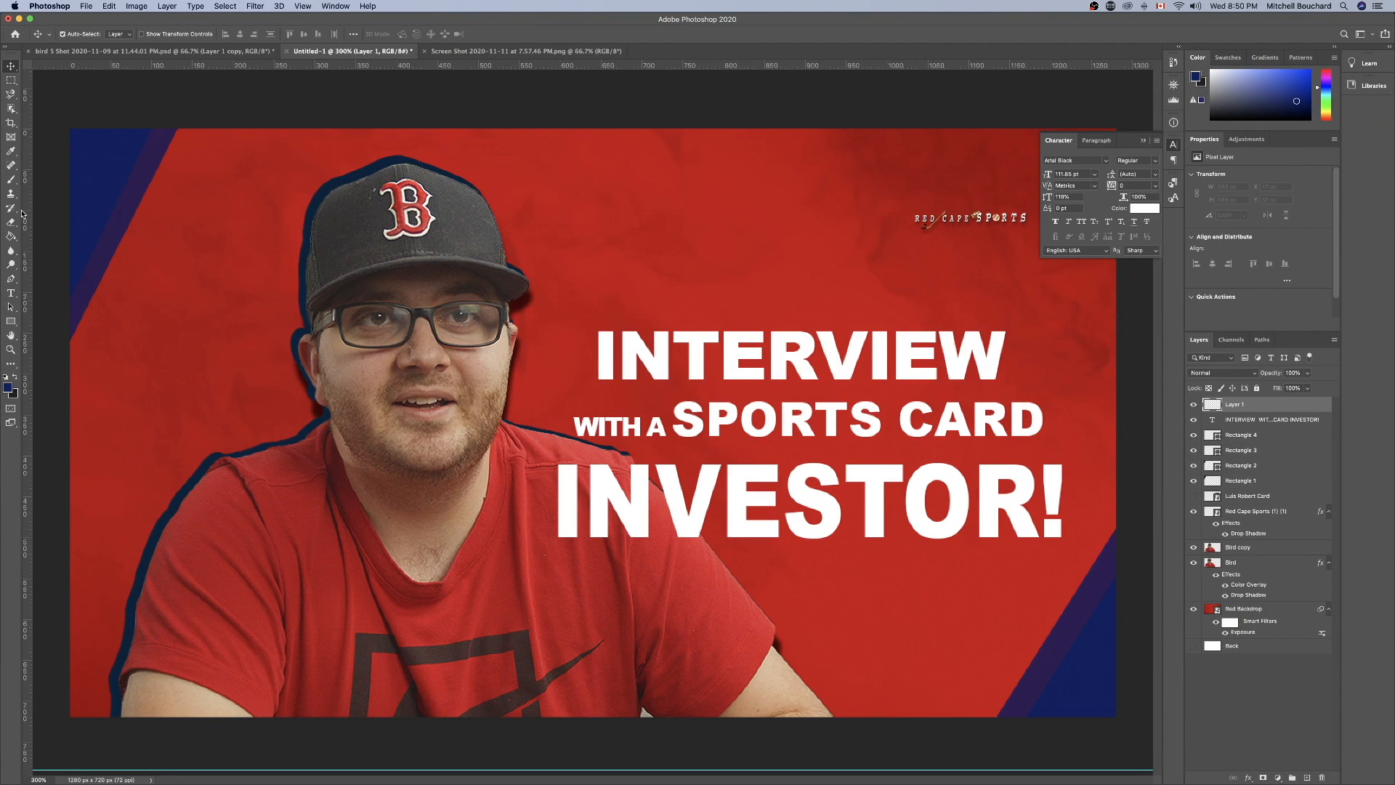
click(10, 322)
mouse_move(280, 300)
mouse_down()
mouse_move(785, 351)
mouse_move(834, 369)
mouse_up()
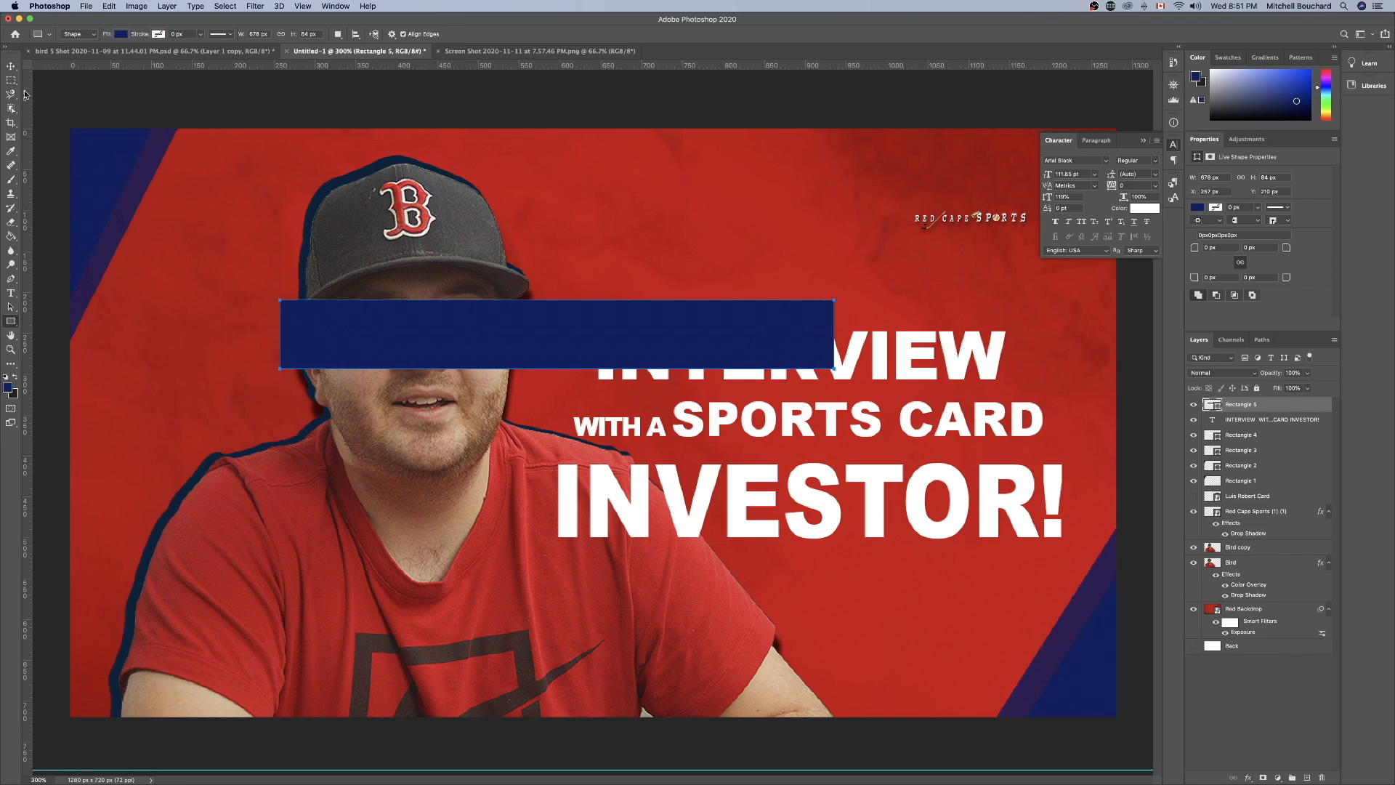
key(v)
drag(570, 327, 836, 350)
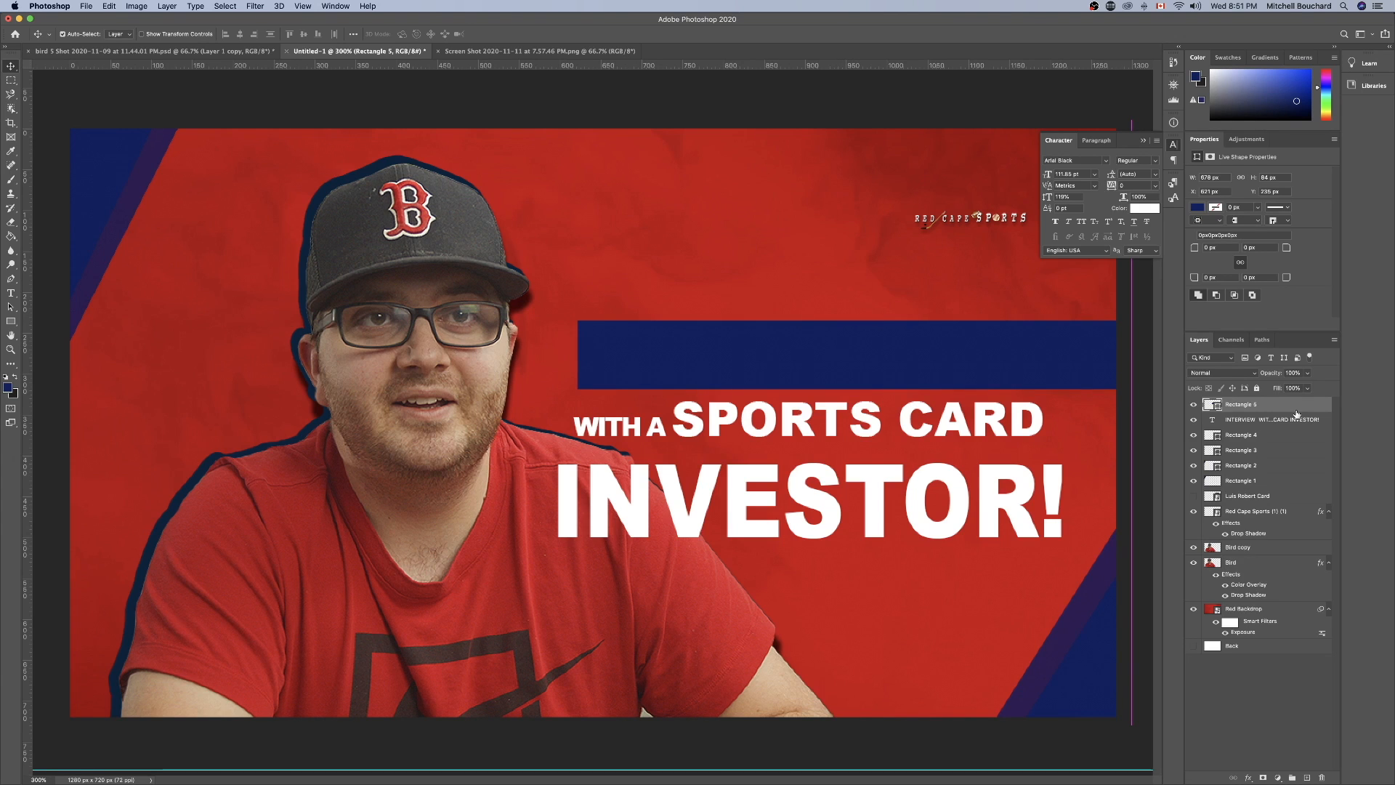
Place the navy rectangle beneath the title text and enlarge it to about 692 x 86 px, reaching past the canvas's right edge.
drag(1275, 404, 1274, 426)
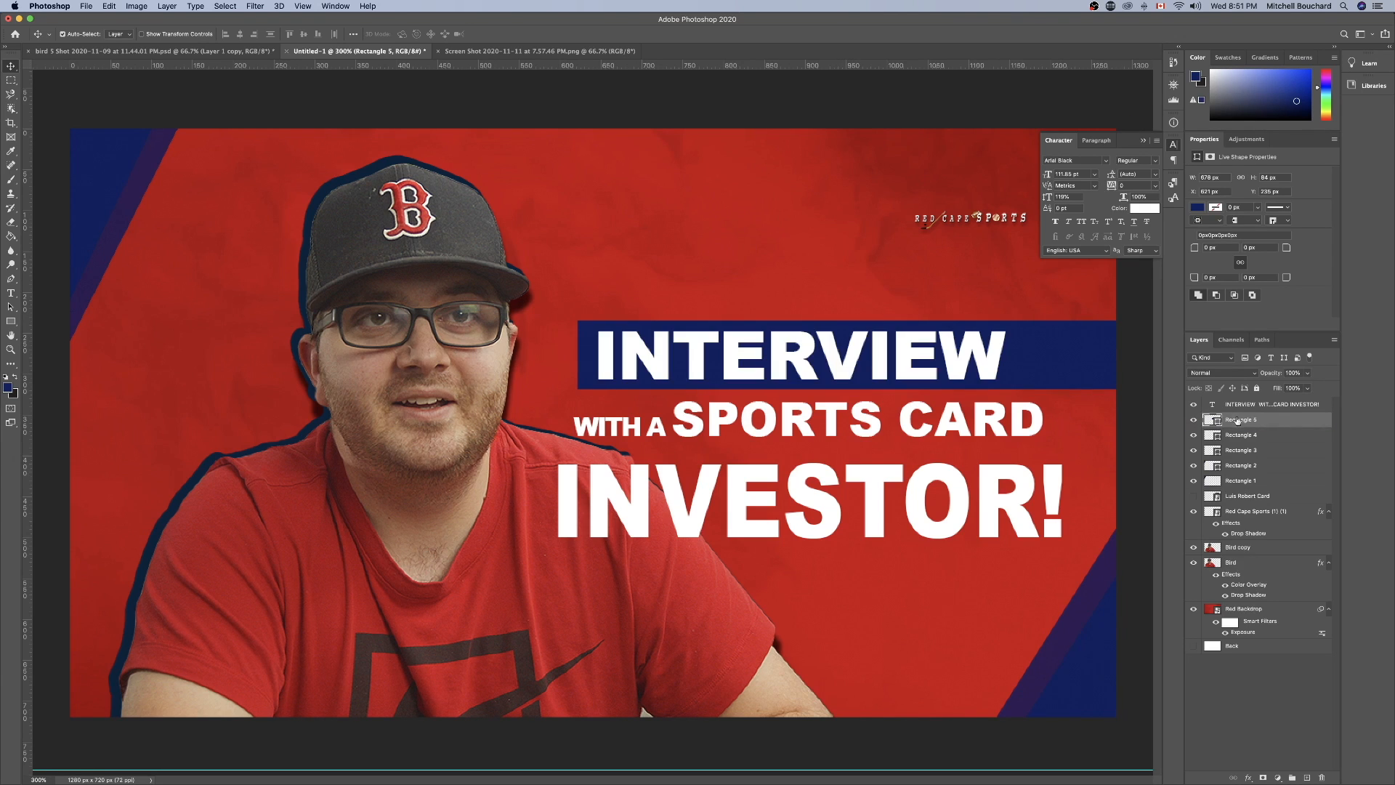
drag(1045, 362, 1049, 367)
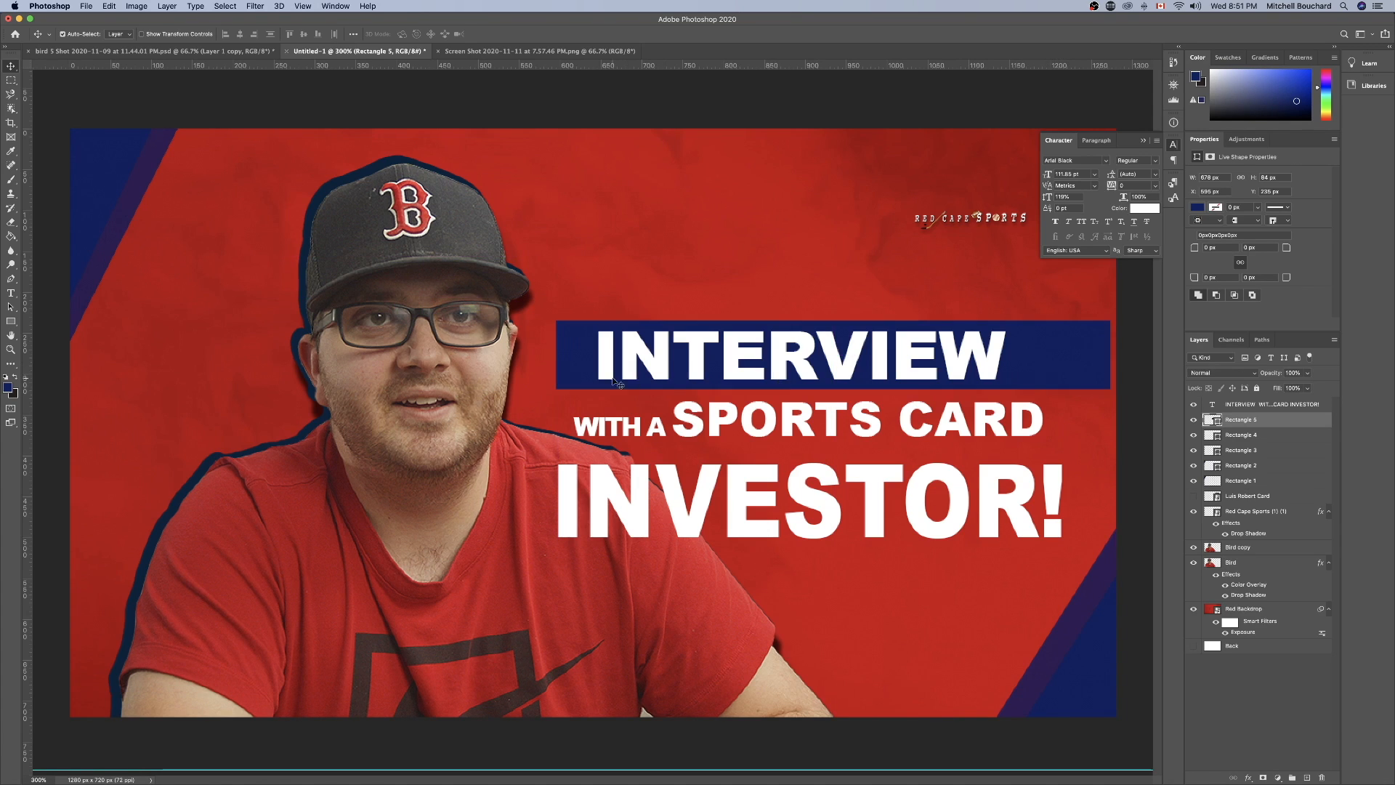
key(super+t)
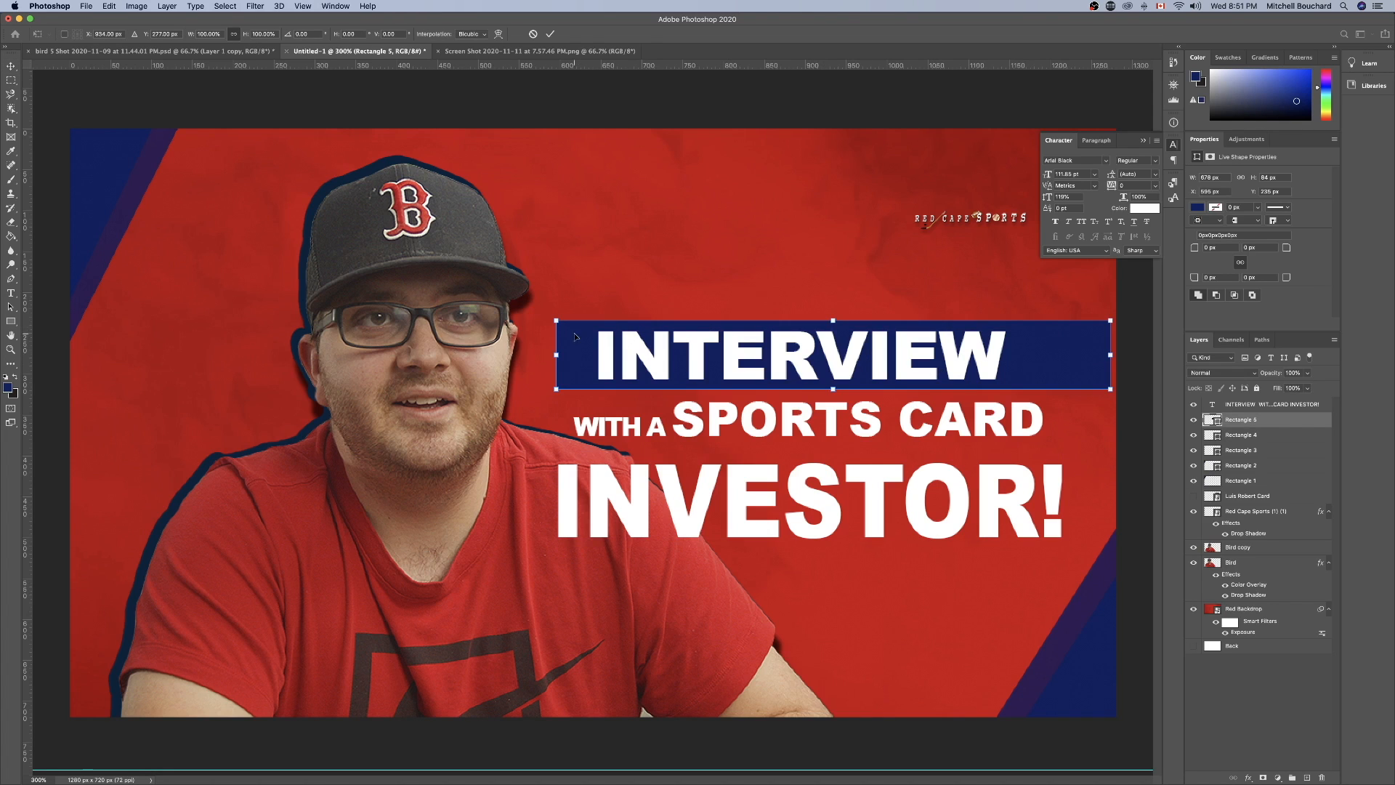
mouse_move(556, 355)
mouse_down()
mouse_move(573, 356)
mouse_move(558, 356)
mouse_up()
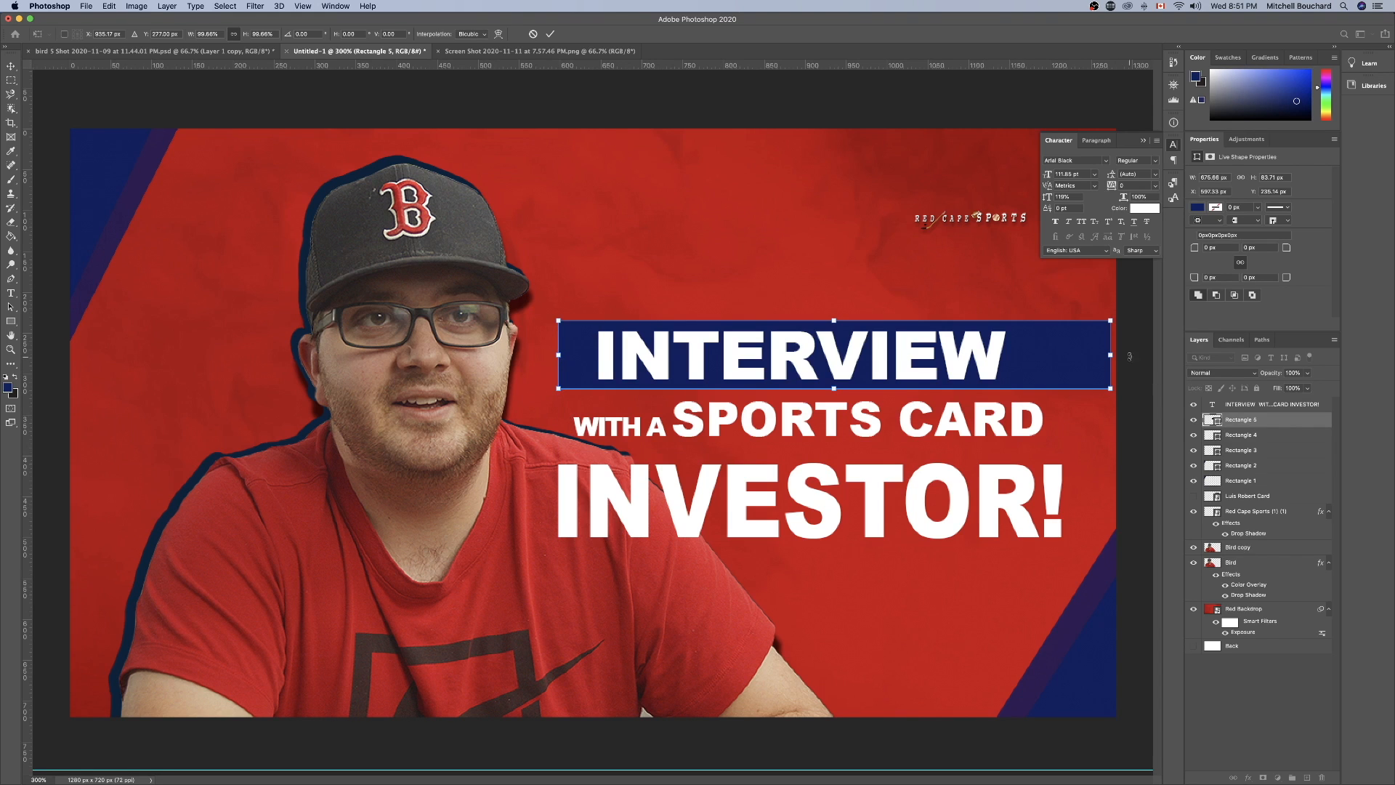
drag(1109, 355, 1123, 355)
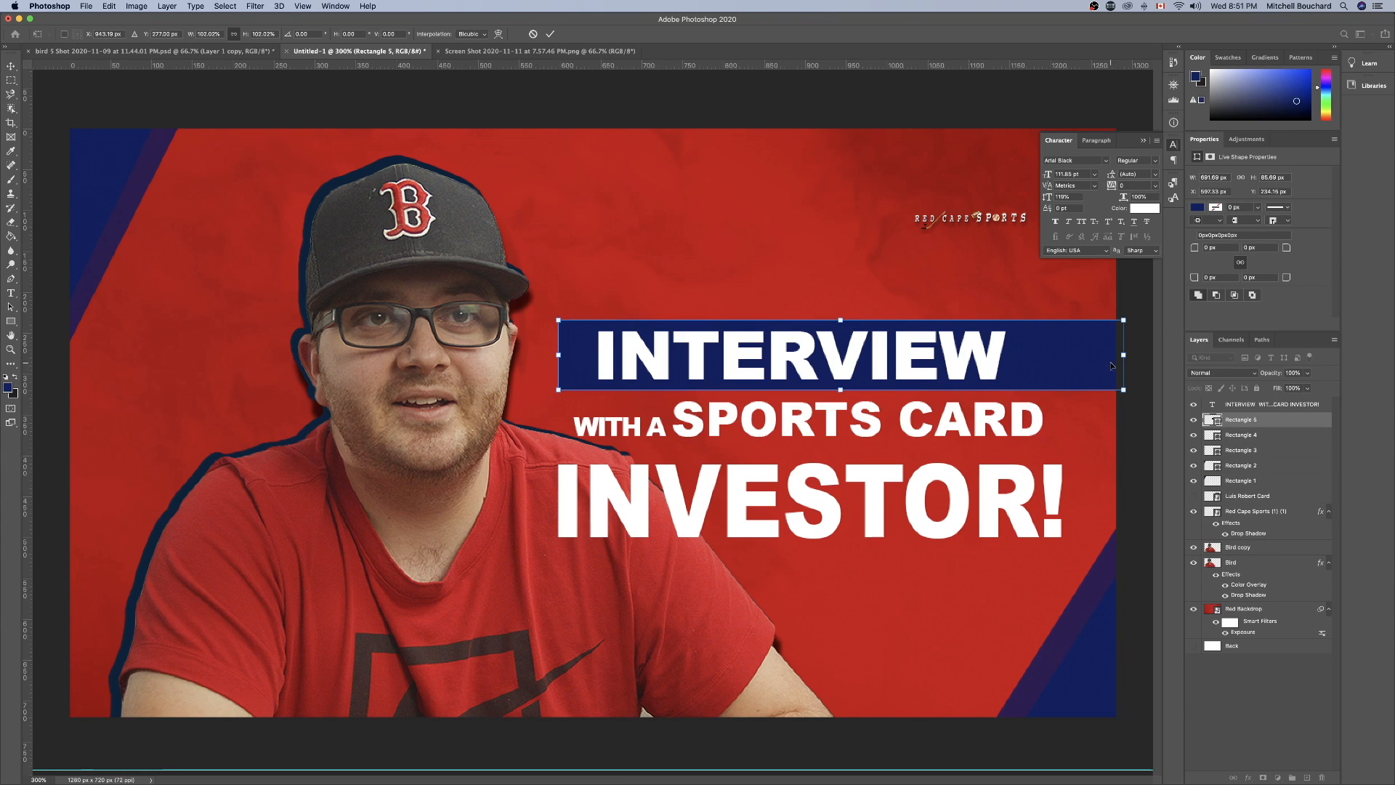
key(Return)
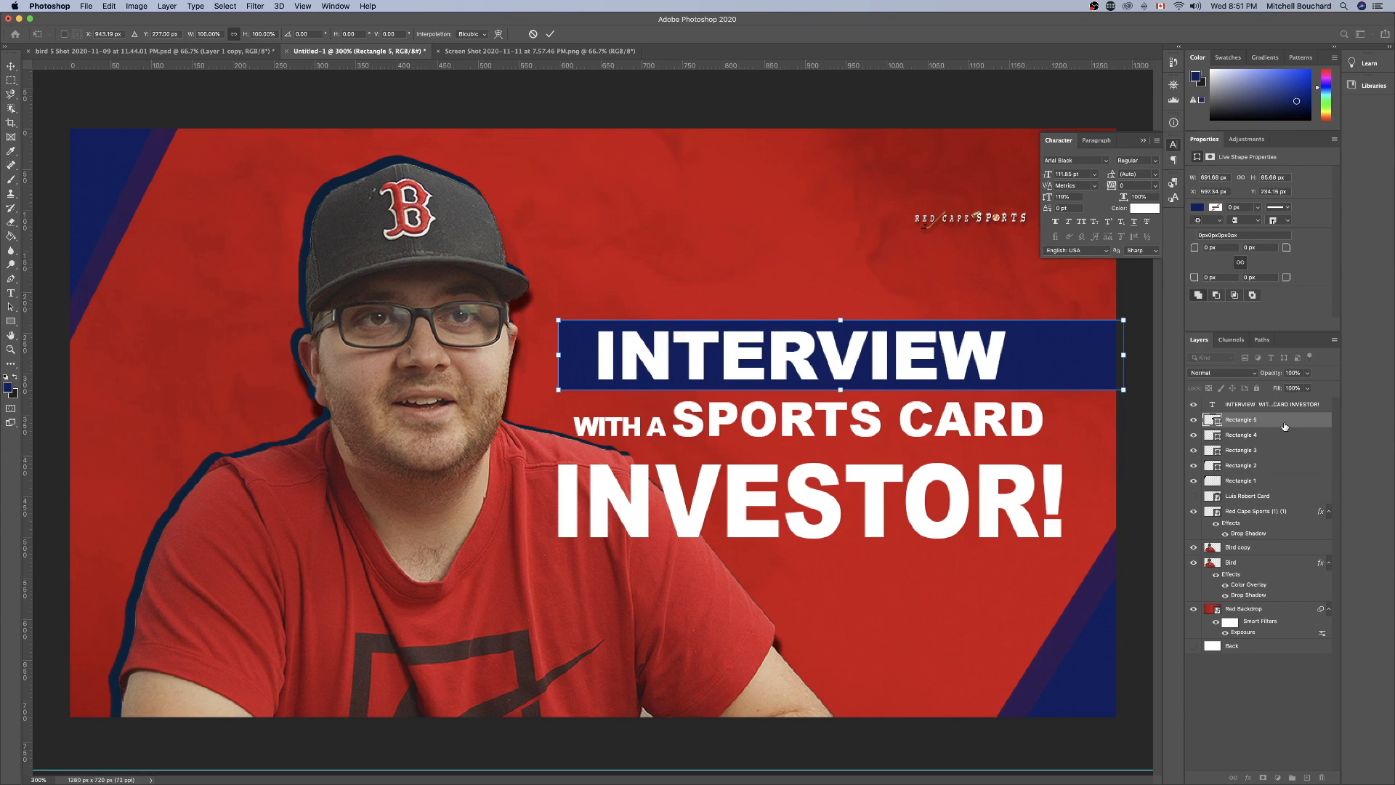
Duplicate the navy rectangle layer behind "INTERVIEW" and name the copy "Rectangle 6".
right_click(1284, 426)
click(1235, 364)
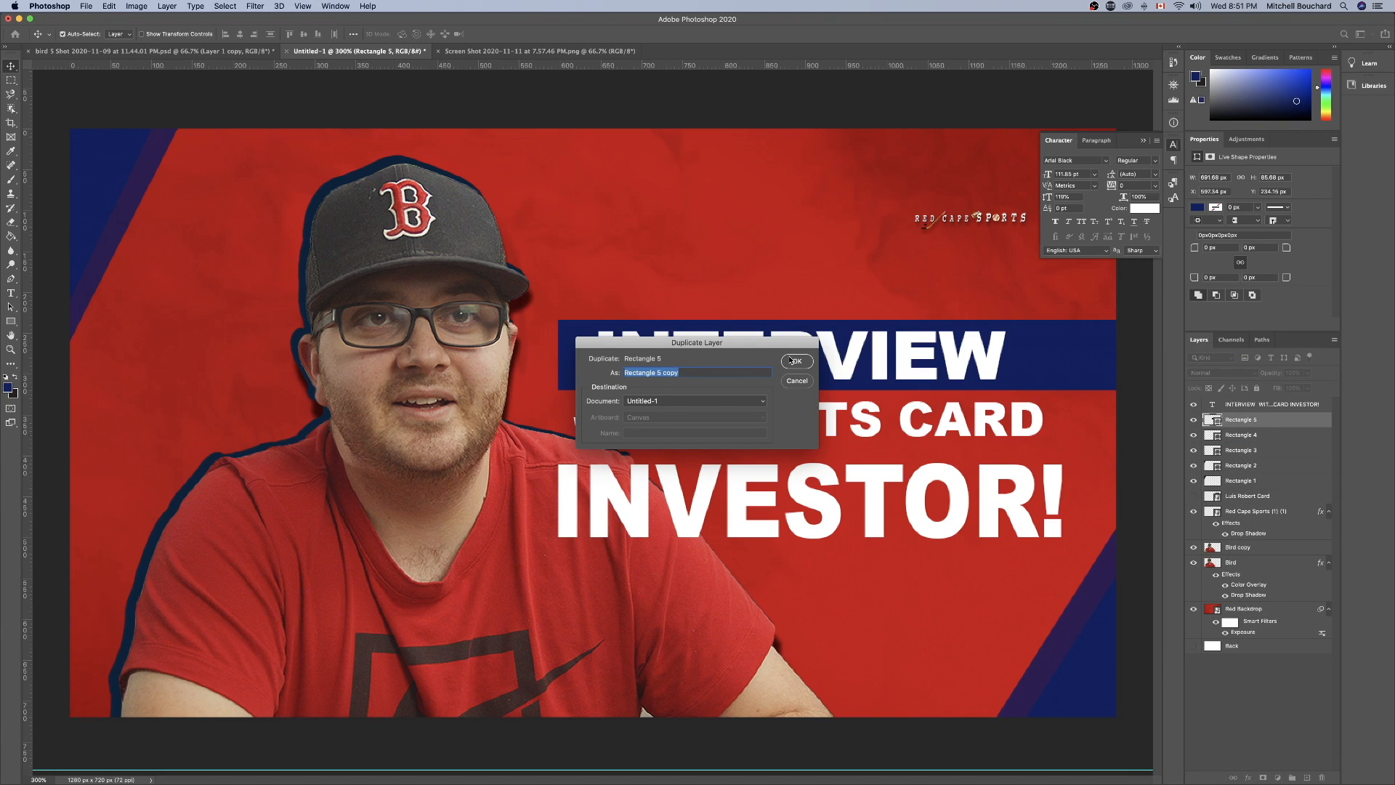
click(697, 374)
key(BackSpace)
key(BackSpace)
key(BackSpace)
text(6)
key(Return)
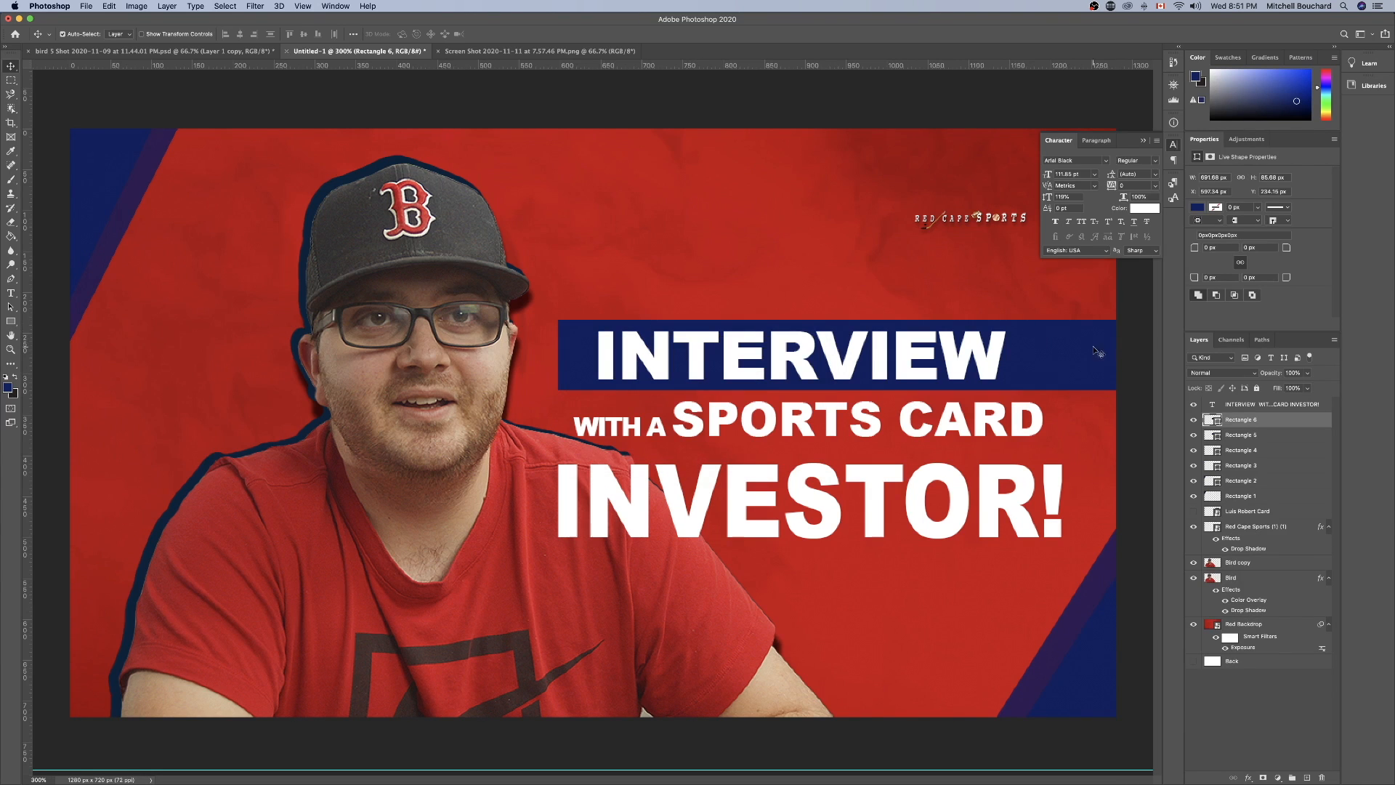
Move the duplicated rectangle directly below the first one, behind "WITH A SPORTS CARD", and set its opacity to 70%.
drag(1097, 352, 1089, 420)
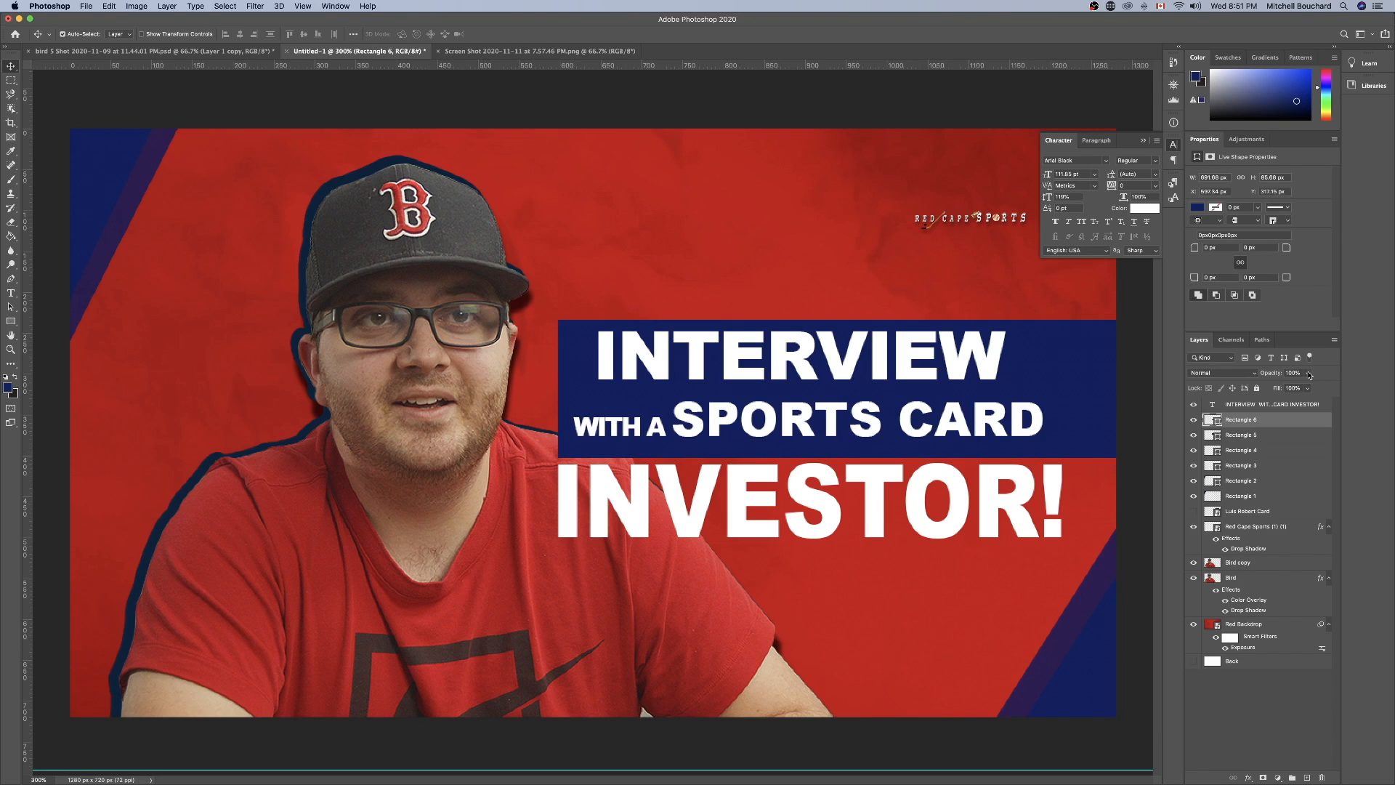
mouse_move(1270, 372)
mouse_down()
mouse_move(1250, 374)
mouse_move(1264, 373)
mouse_up()
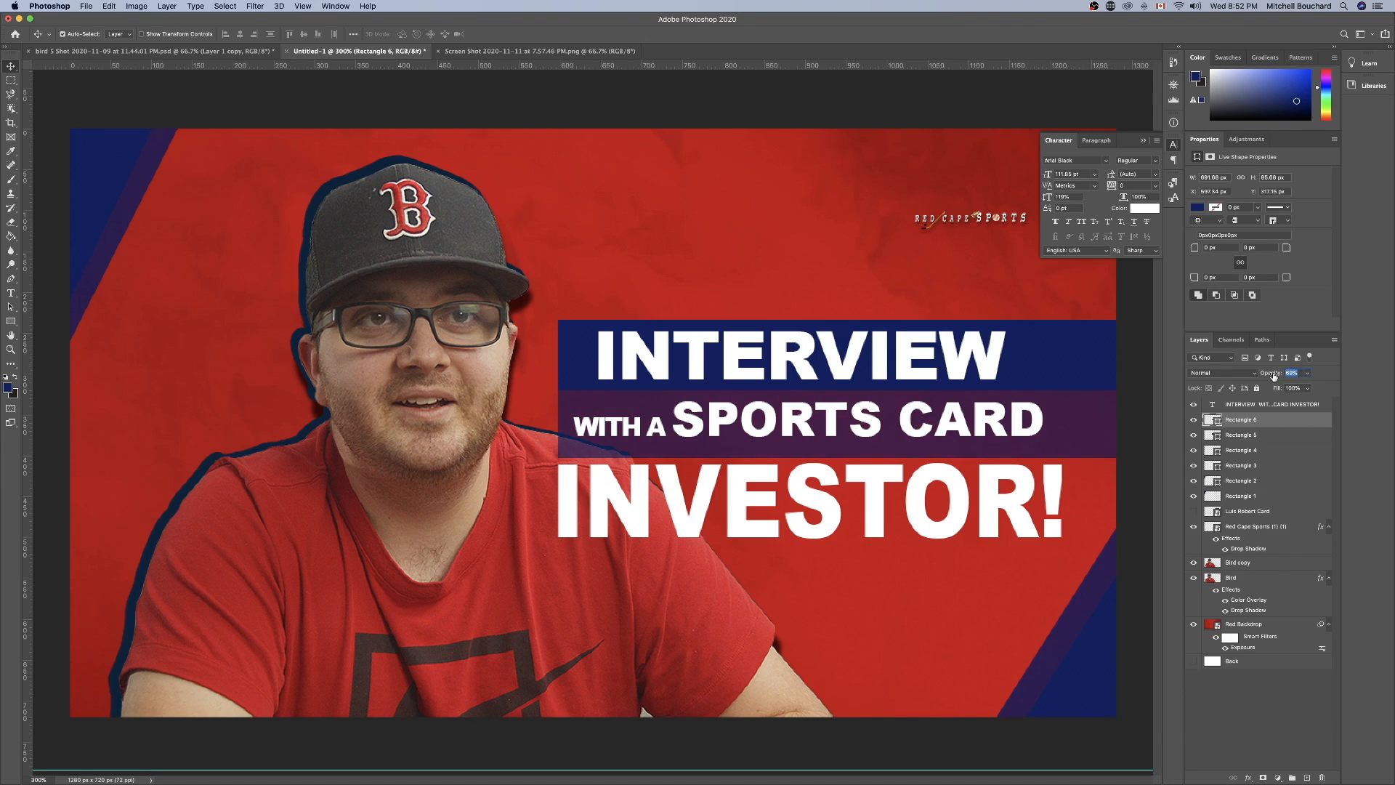
click(1266, 733)
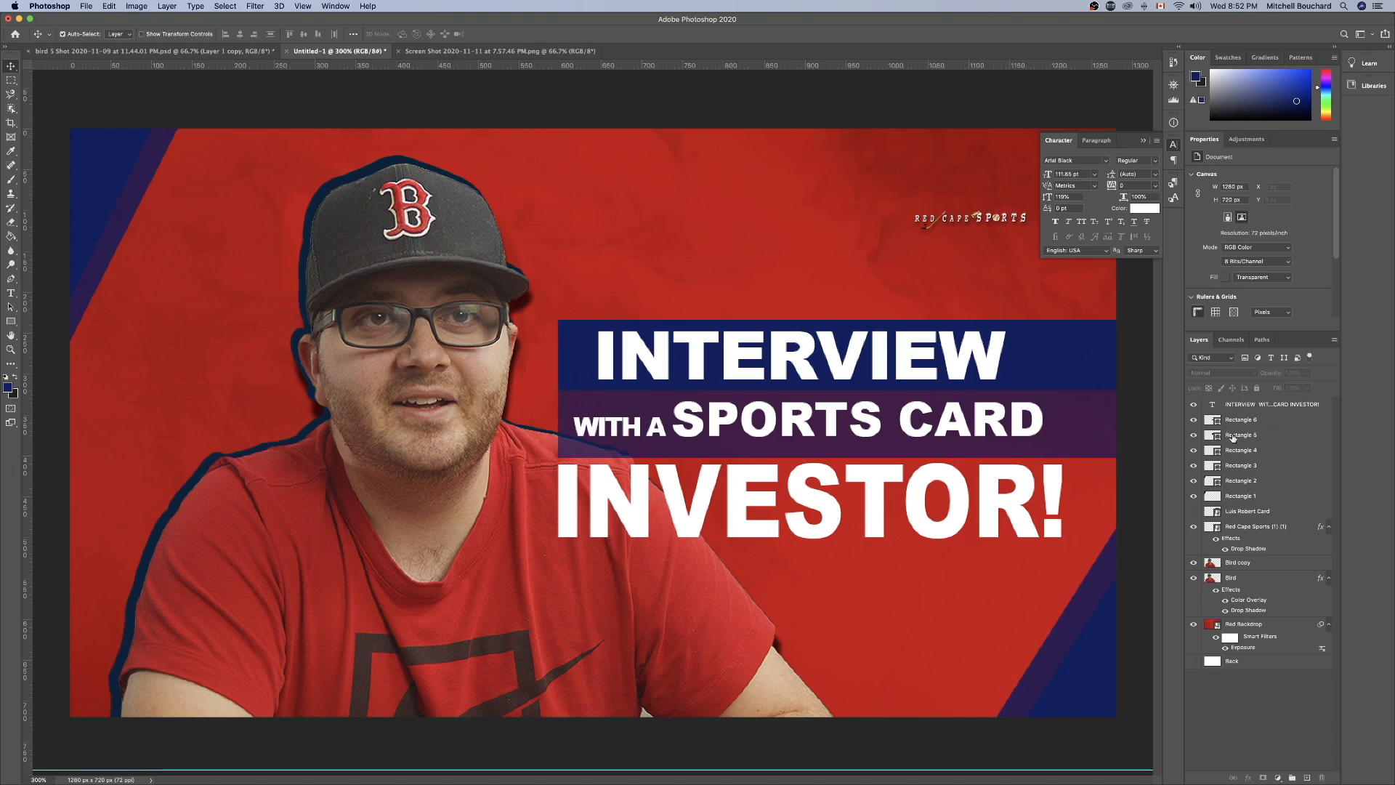
click(1269, 425)
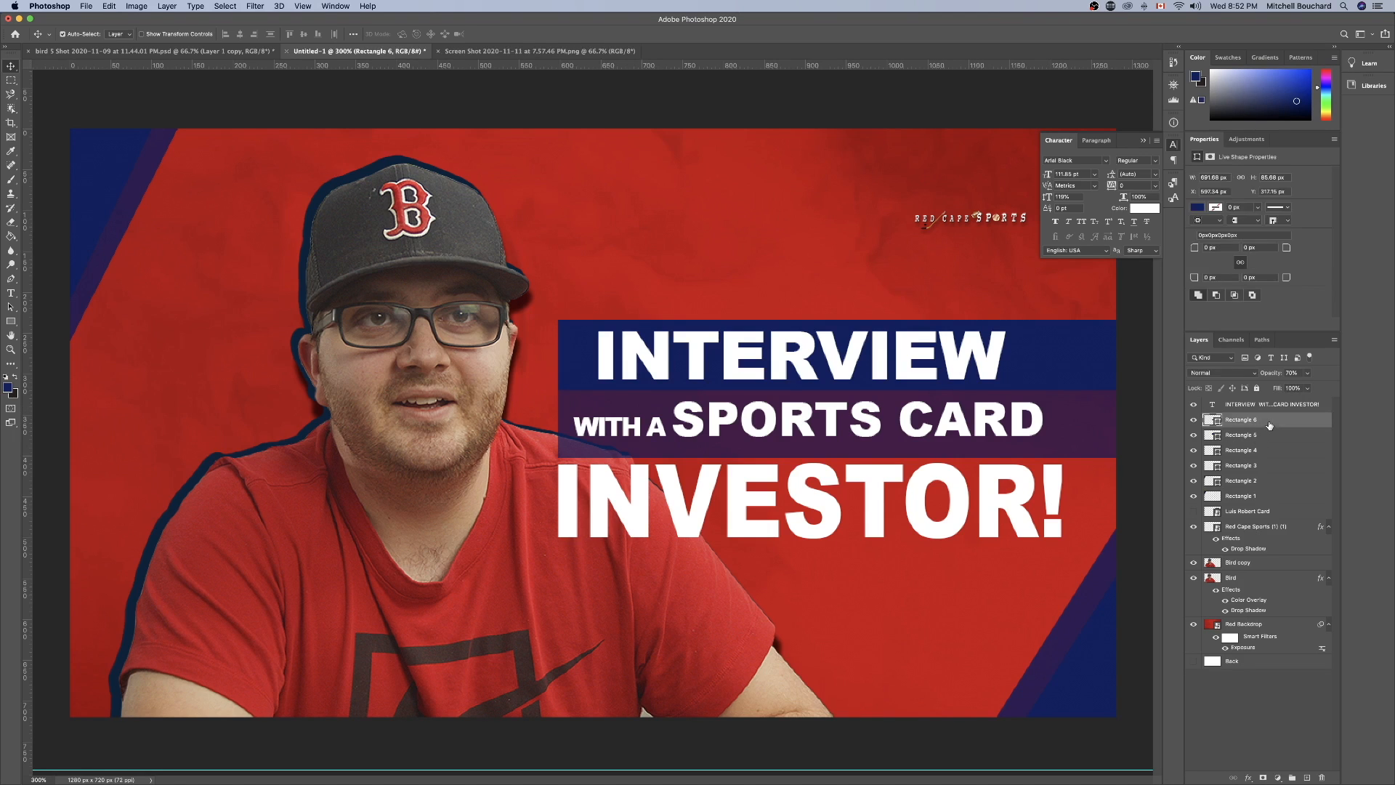
Transform the rectangle behind "WITH A SPORTS CARD" so it sits flush under the upper bar at about 692 x 86 px.
click(1194, 422)
click(1193, 421)
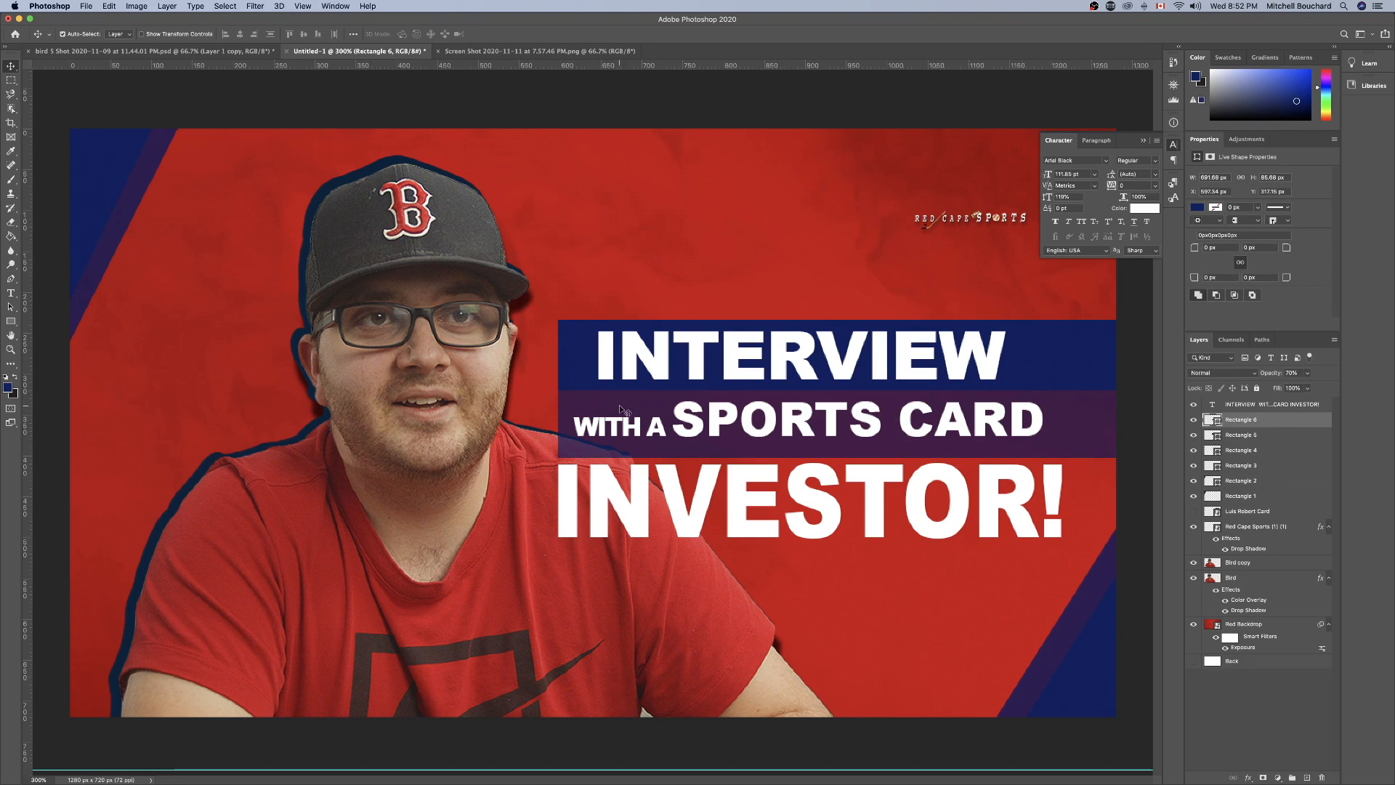
key(super+t)
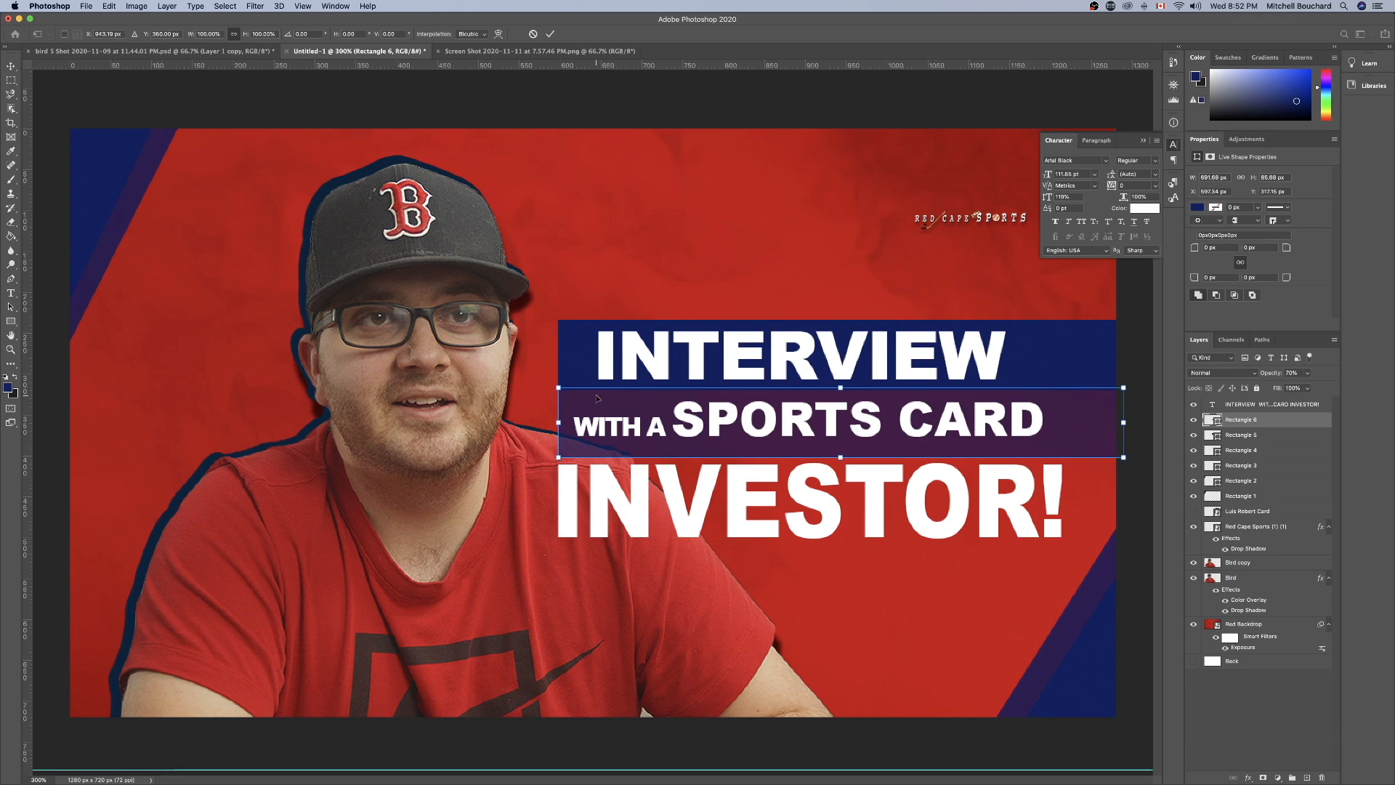
drag(592, 387, 559, 423)
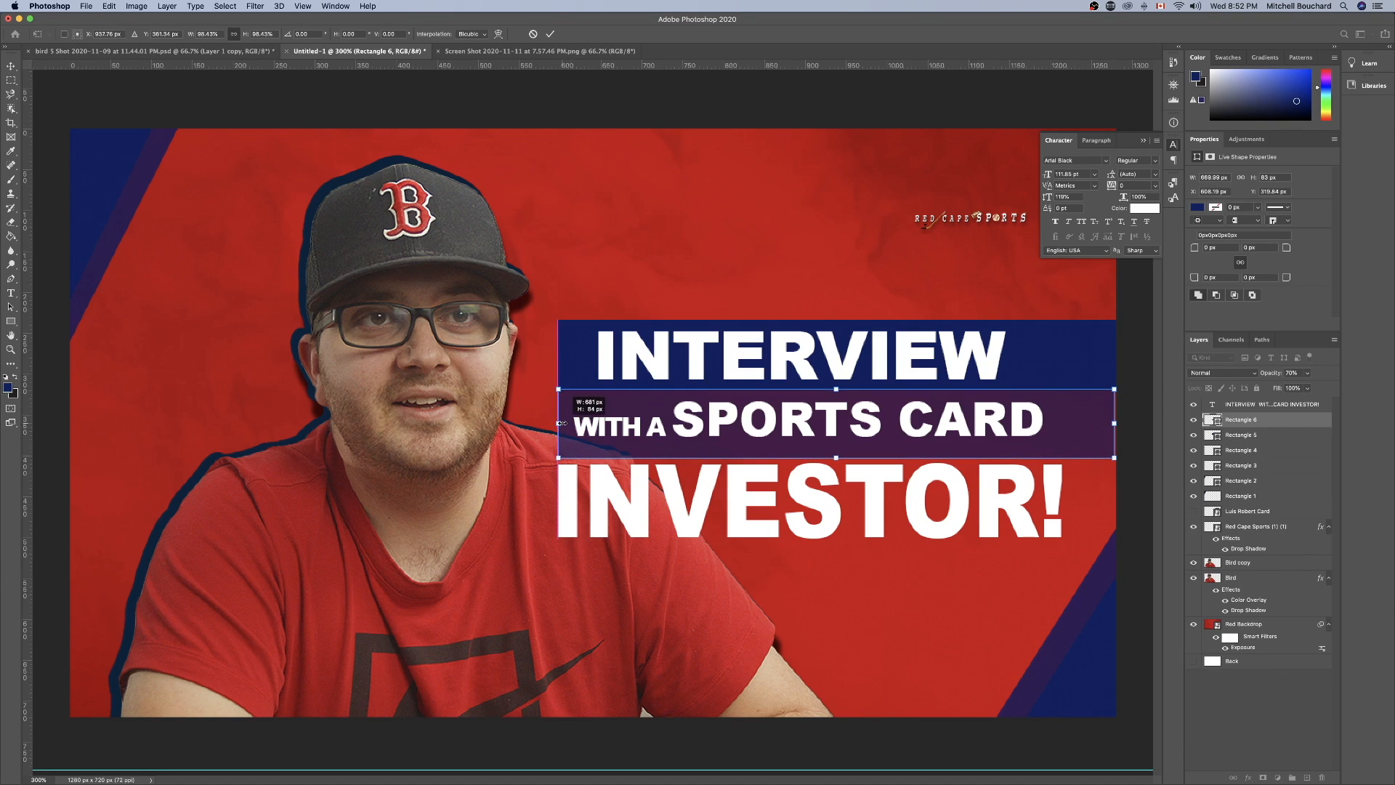
drag(1113, 422, 1122, 423)
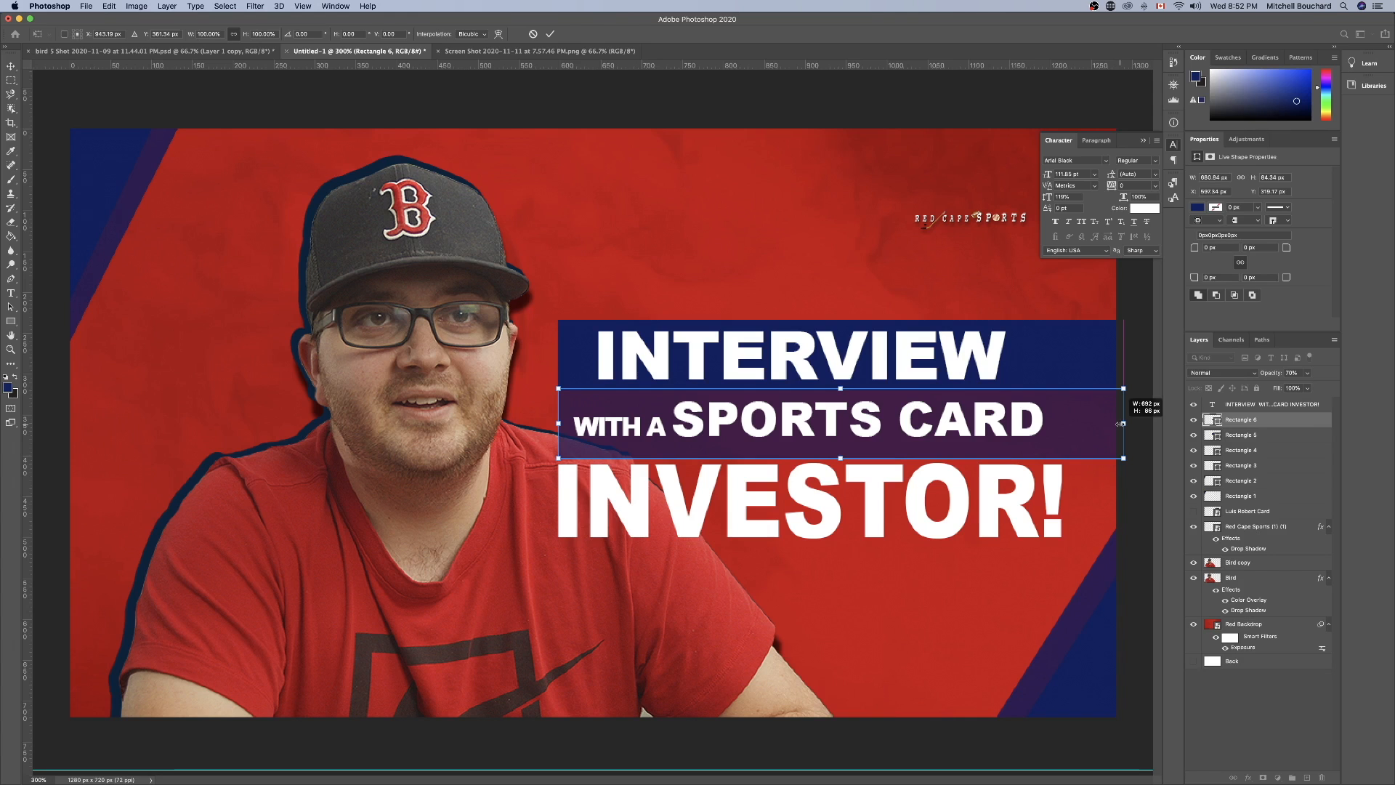
click(1295, 687)
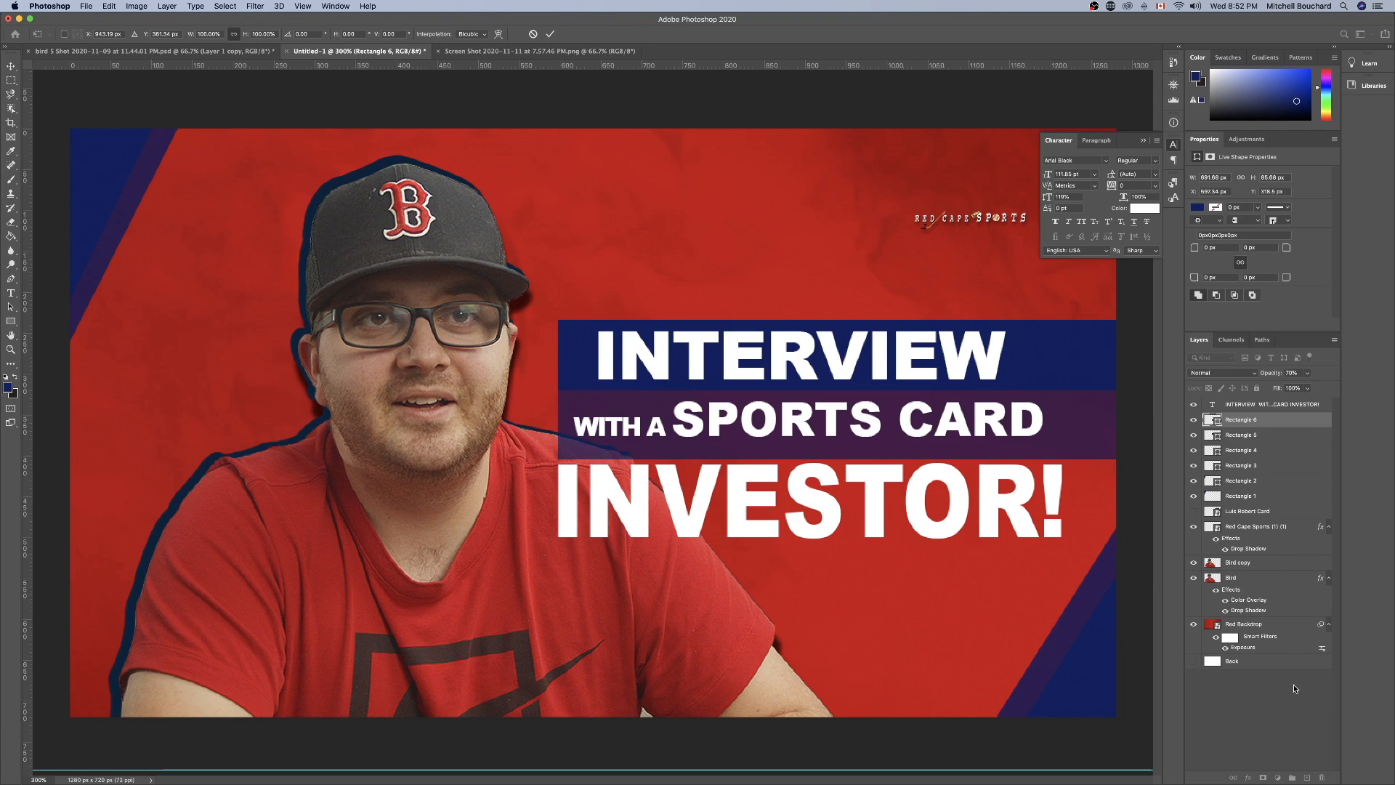
Duplicate the "Rectangle 6" layer and name the copy "Rectangle 7".
right_click(1264, 420)
click(1177, 367)
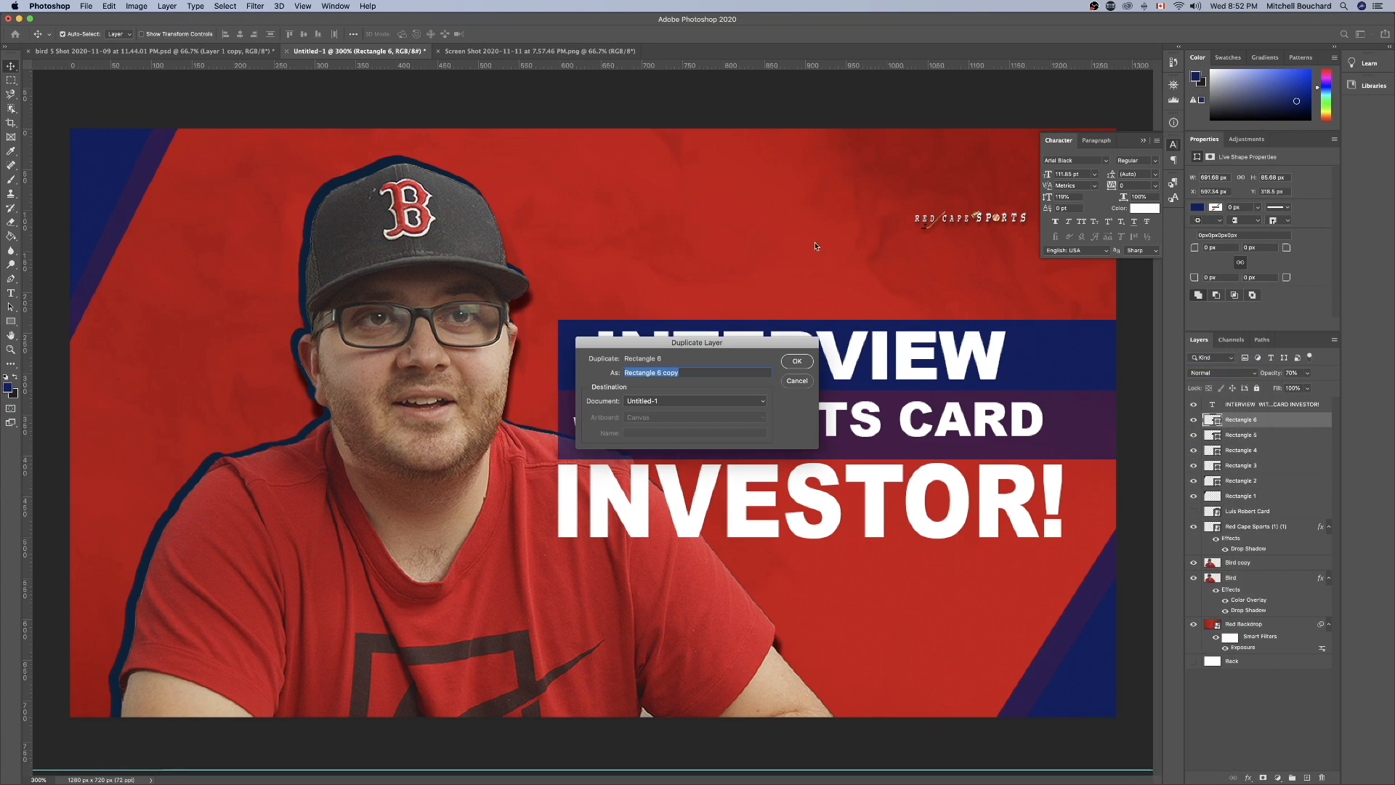
drag(656, 371, 748, 374)
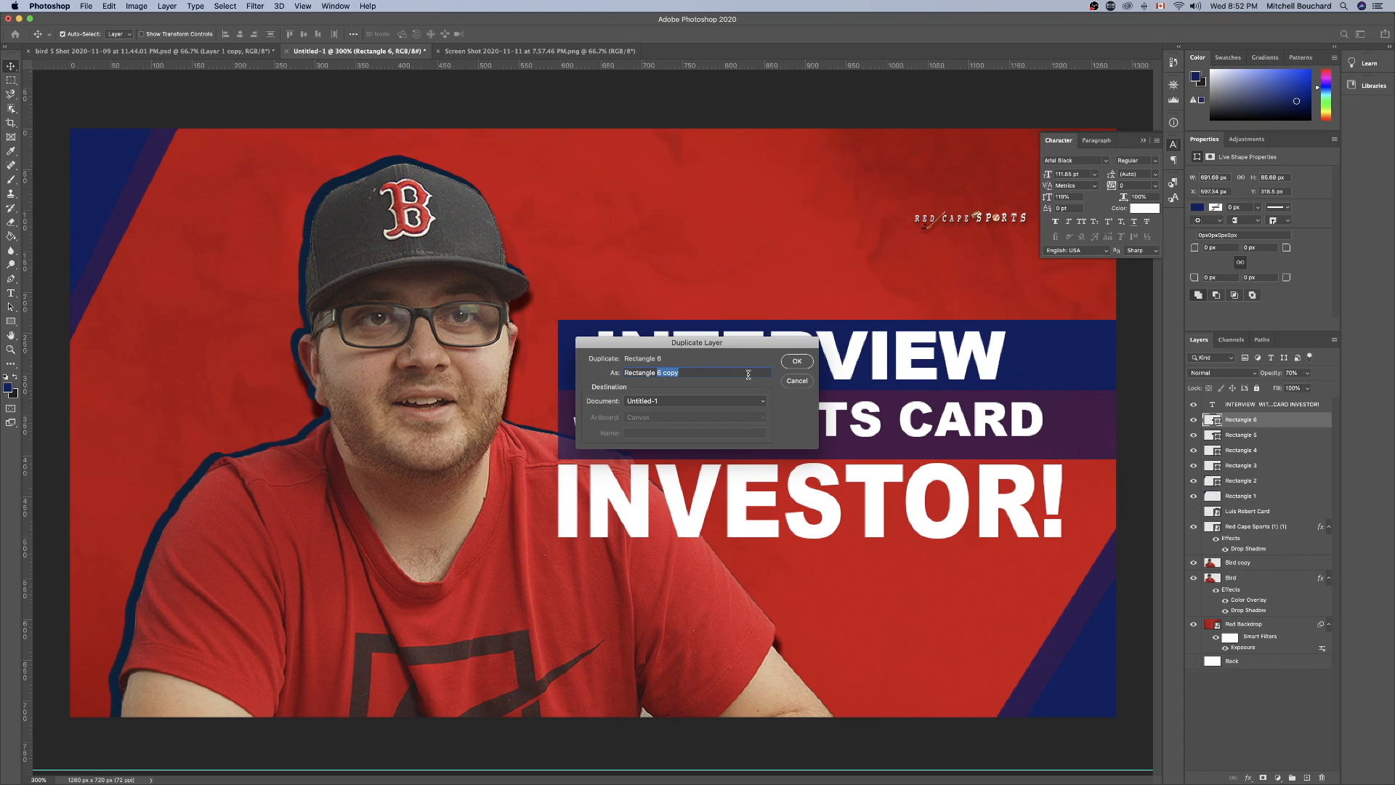
text(7)
key(Return)
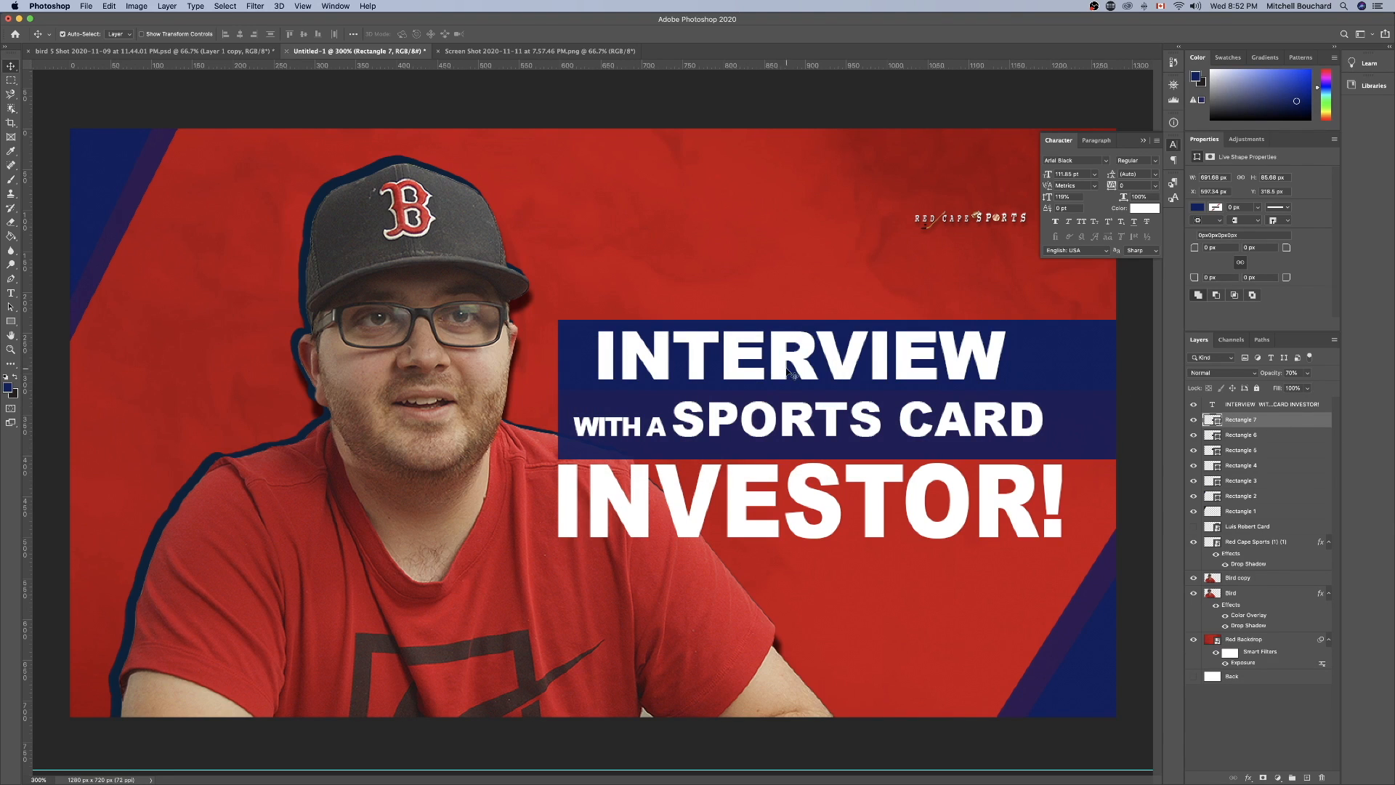
drag(641, 353, 634, 404)
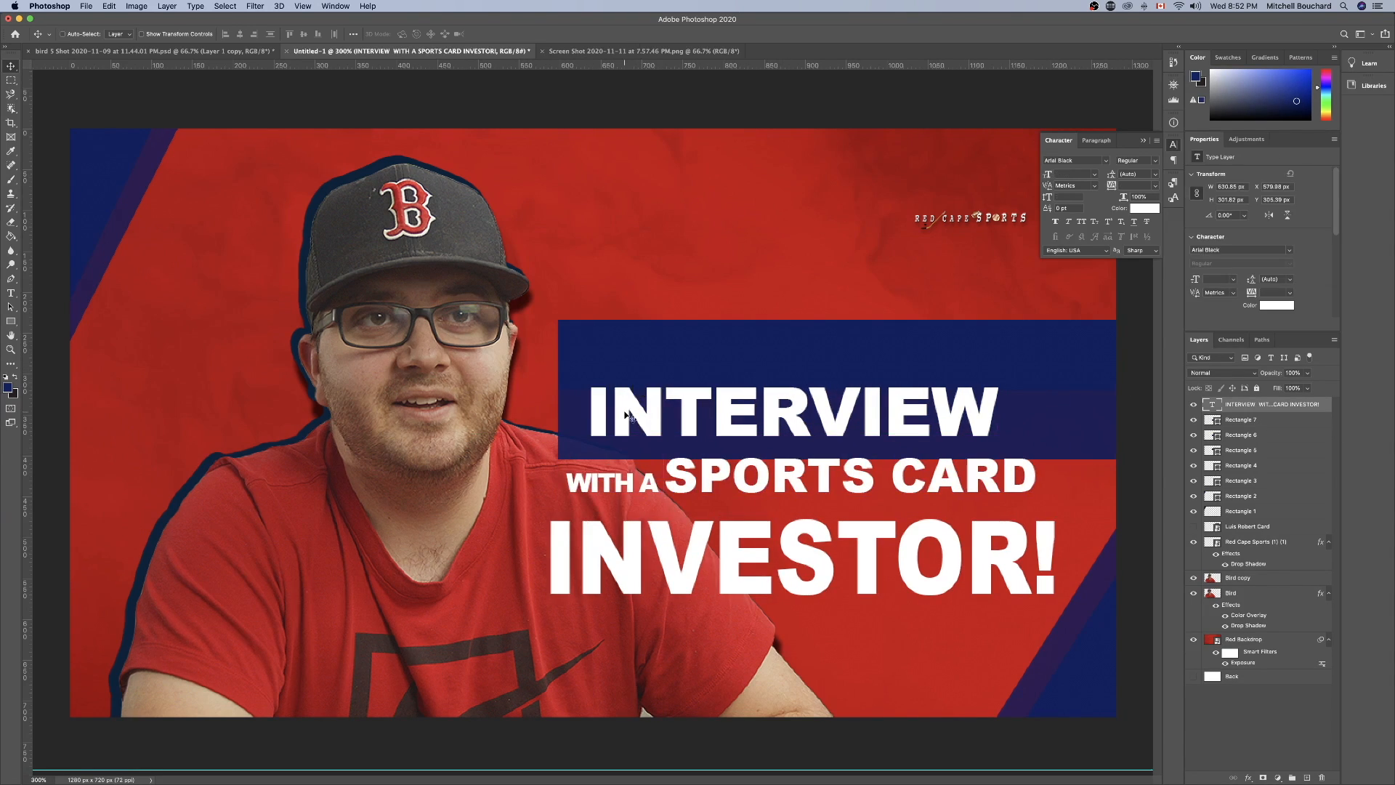
key(super+z)
click(1250, 420)
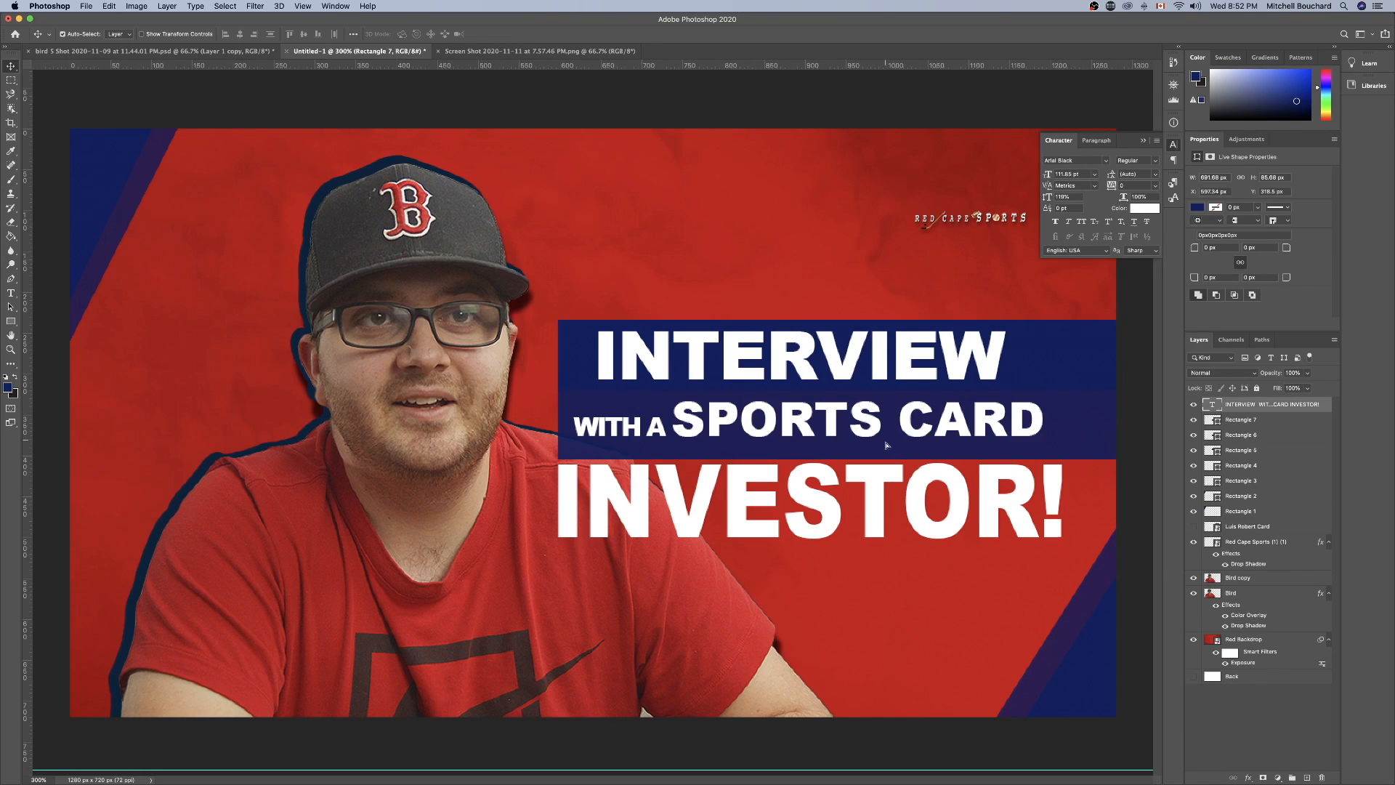
drag(886, 447, 885, 490)
key(super+z)
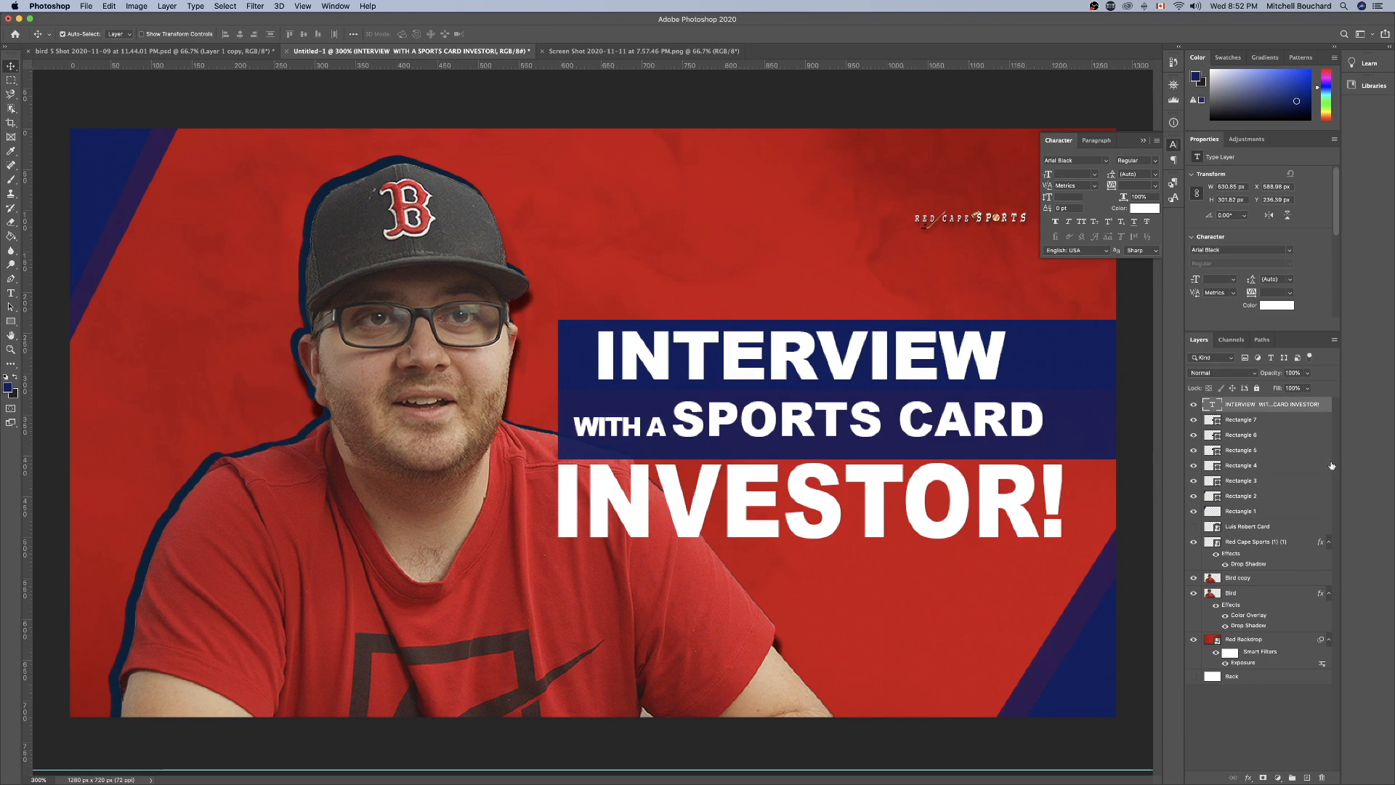
Move "Rectangle 7" behind "INVESTOR!" and enlarge it to about 939 x 116 px, starting just before the word and running past the canvas edge.
click(1292, 425)
click(1193, 421)
click(1192, 422)
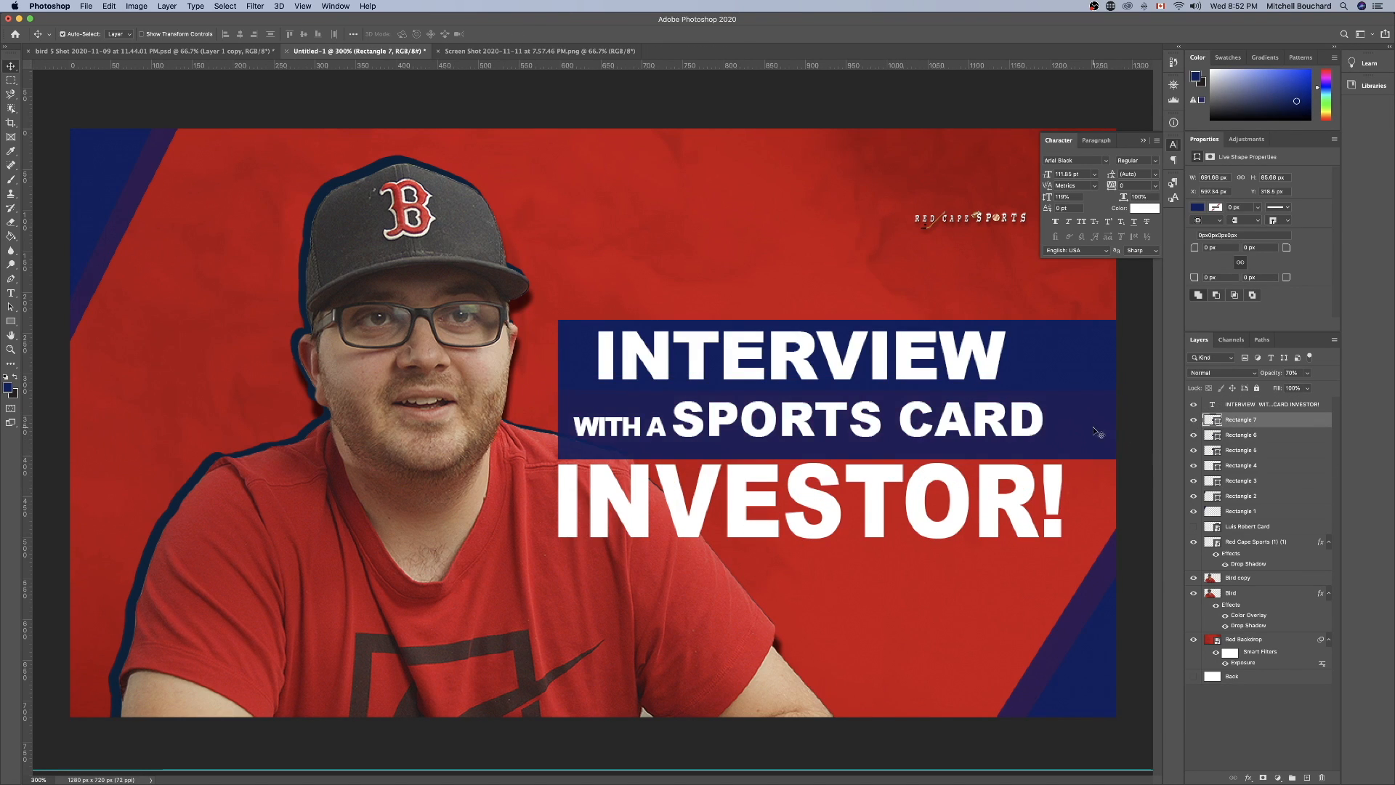
key(super+t)
drag(1083, 416, 1074, 483)
drag(698, 528, 697, 555)
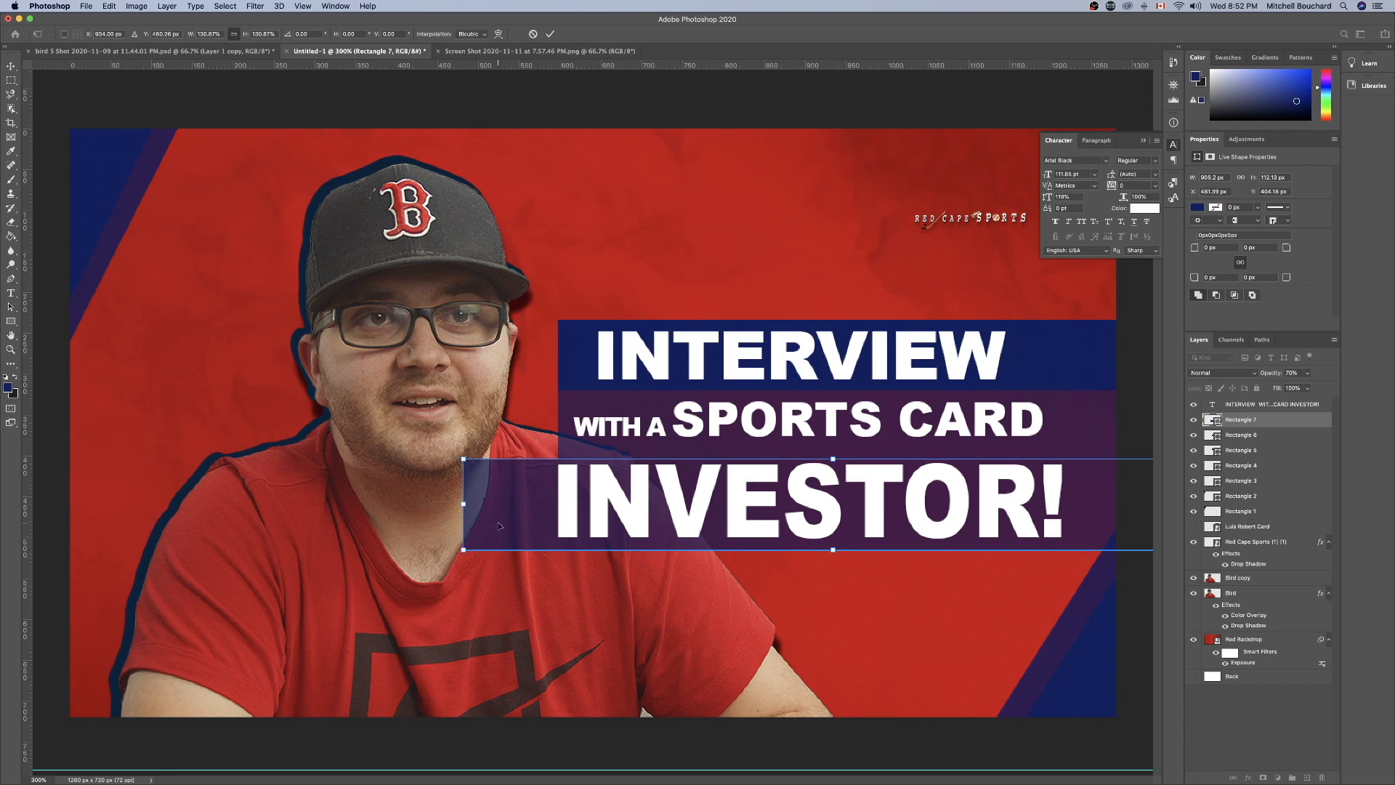
drag(464, 503, 512, 504)
drag(867, 463, 865, 450)
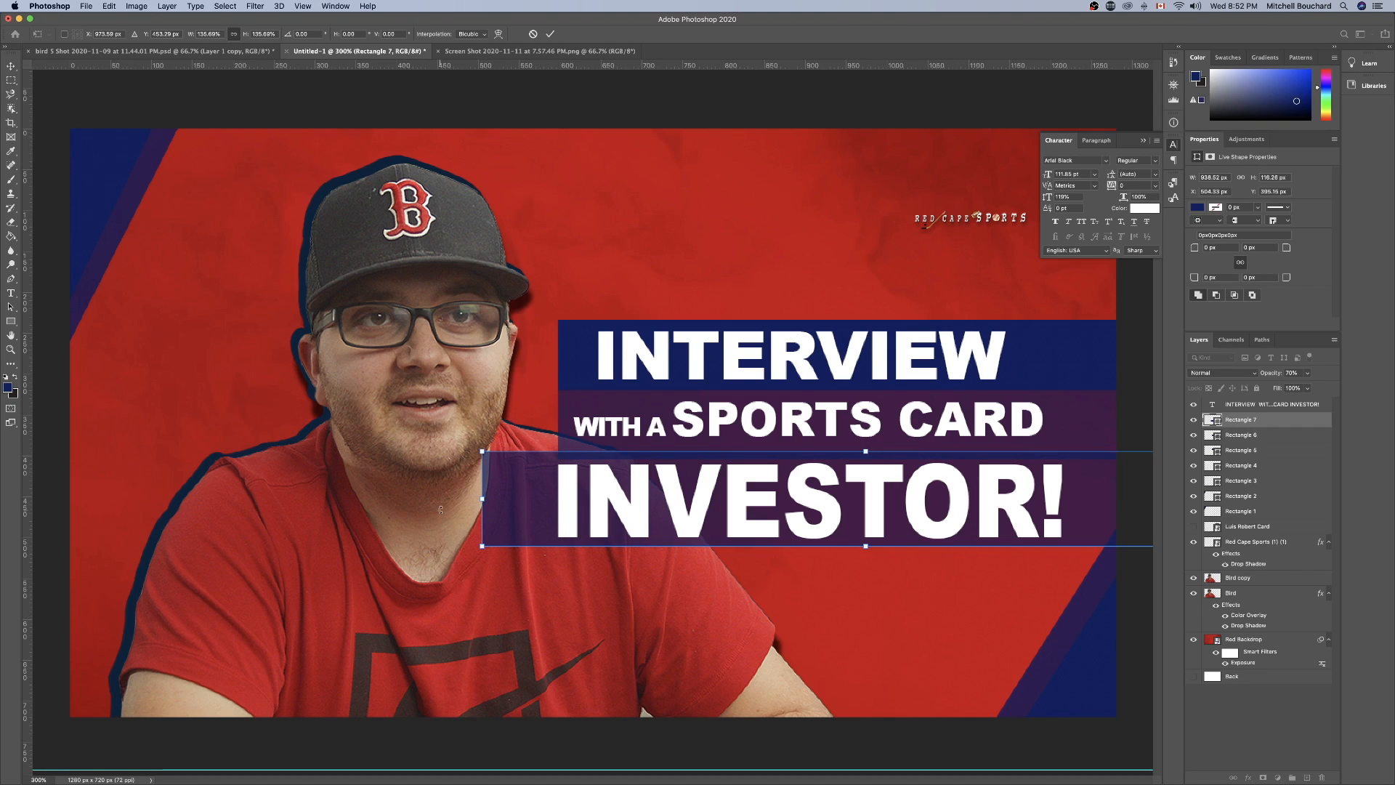
drag(521, 490, 577, 493)
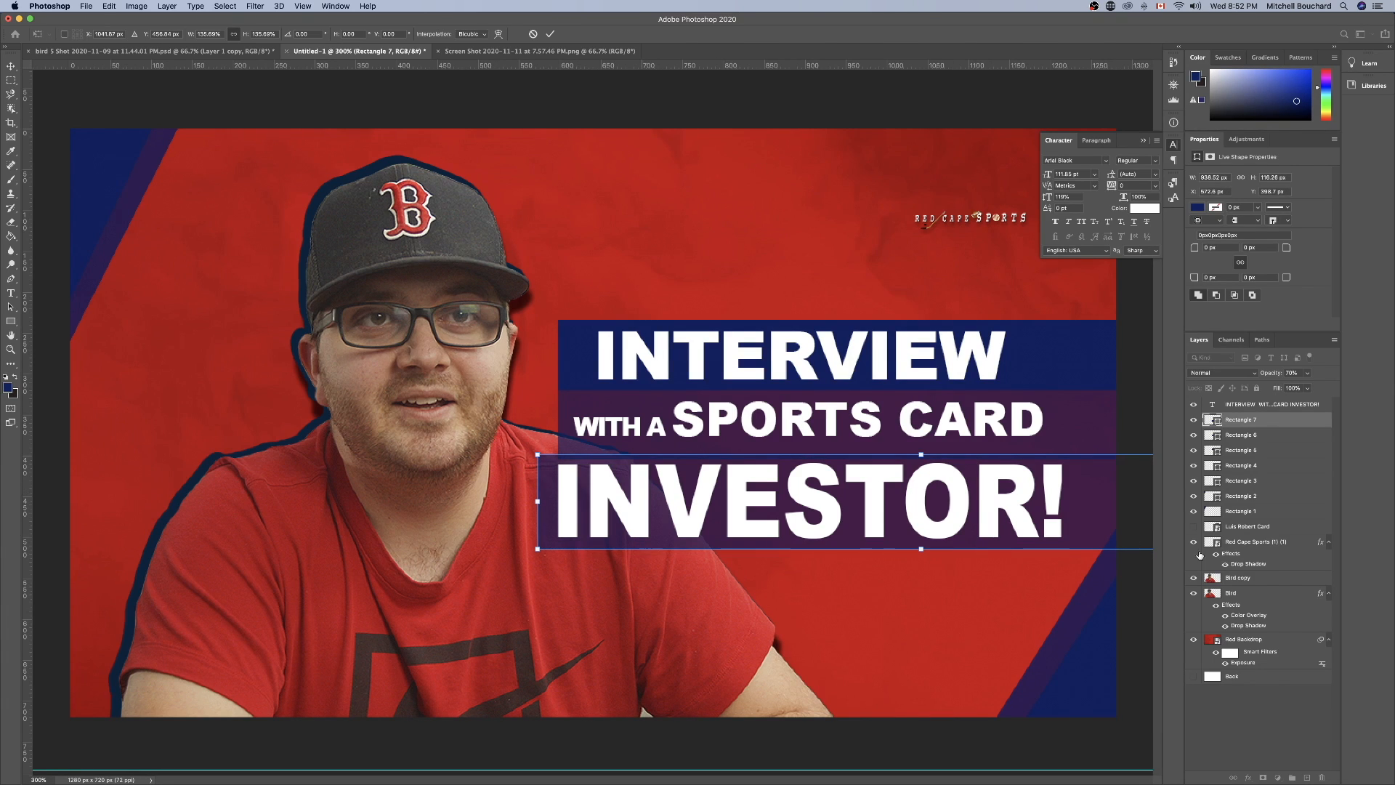
click(1241, 733)
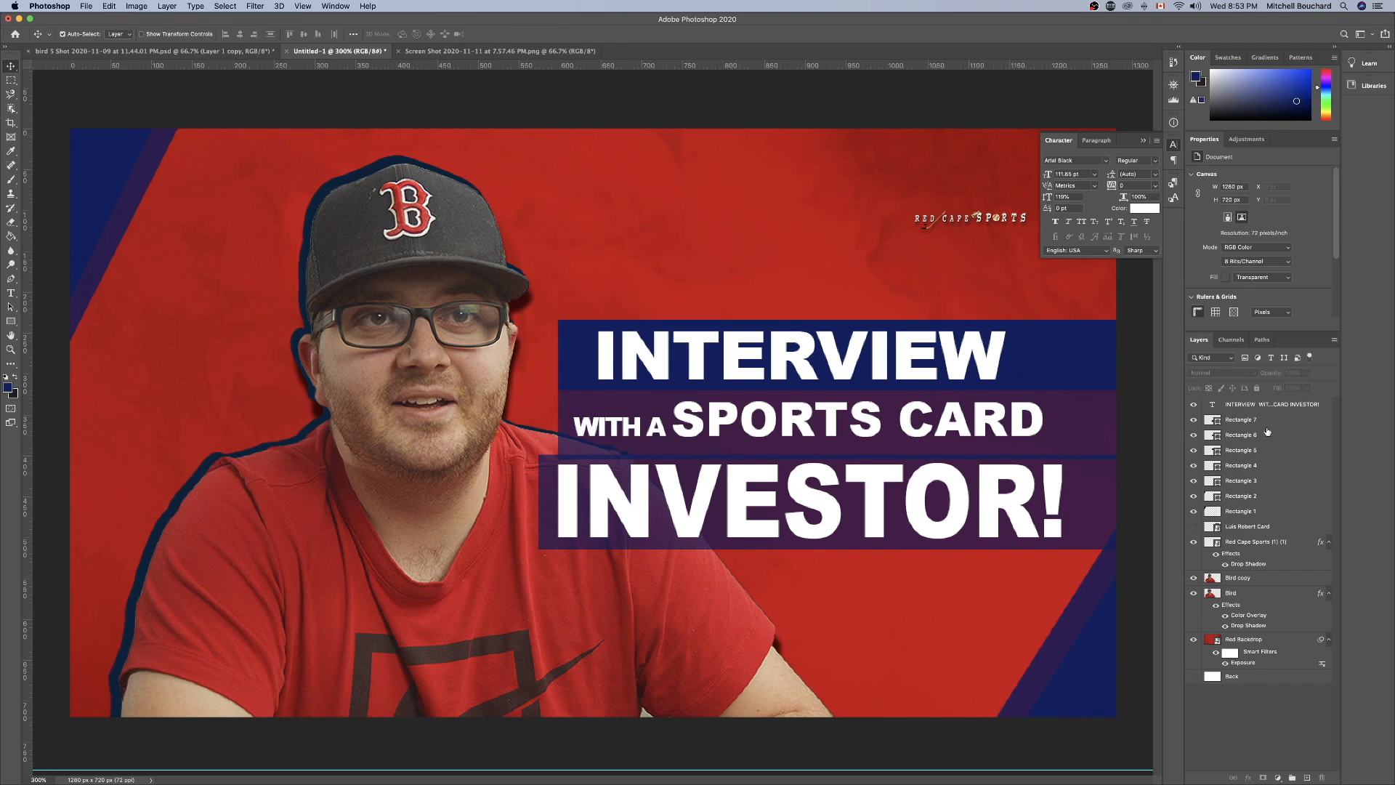
Compare the bars behind the title by toggling the visibility of the Rectangle 5, Rectangle 6 and Rectangle 7 layers.
click(1223, 435)
click(1193, 450)
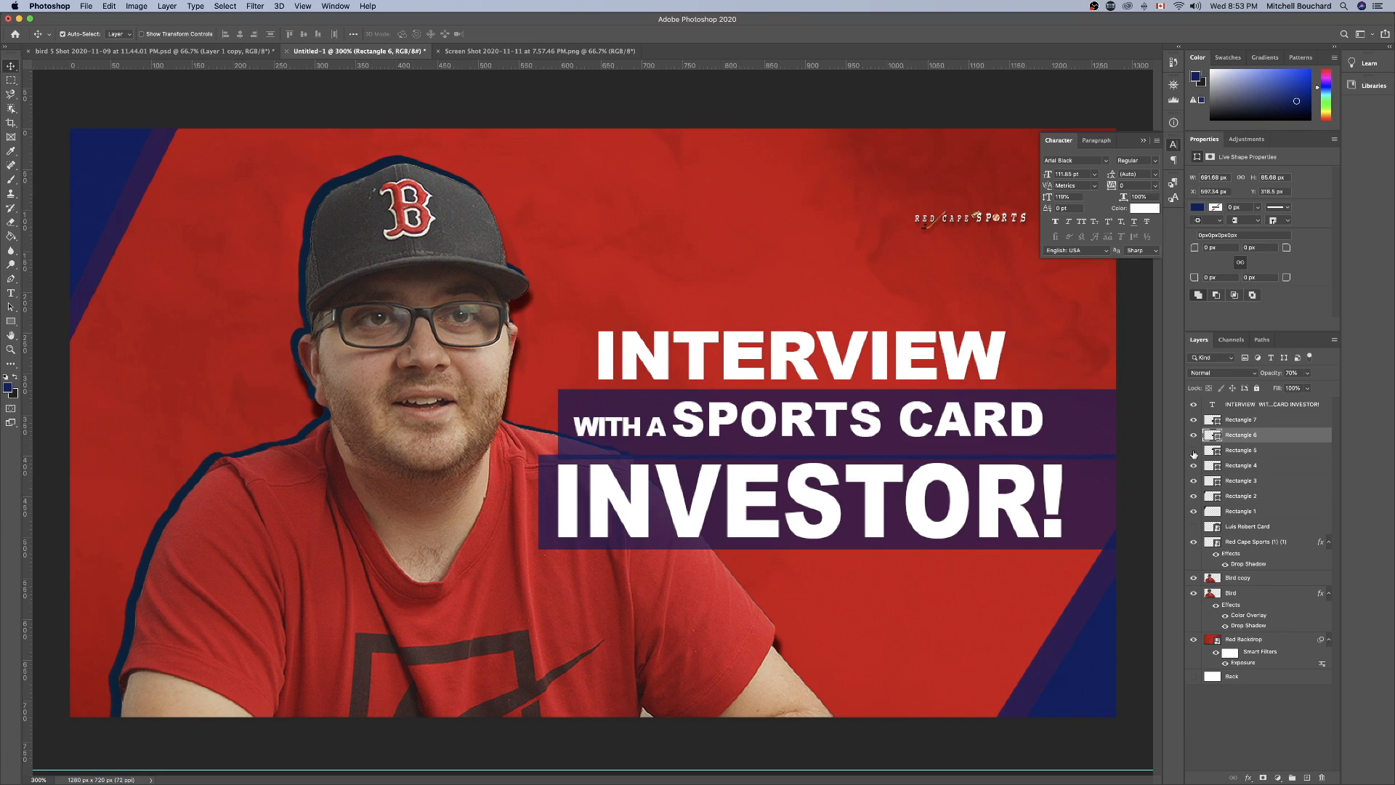
click(1193, 451)
click(1193, 450)
click(1193, 452)
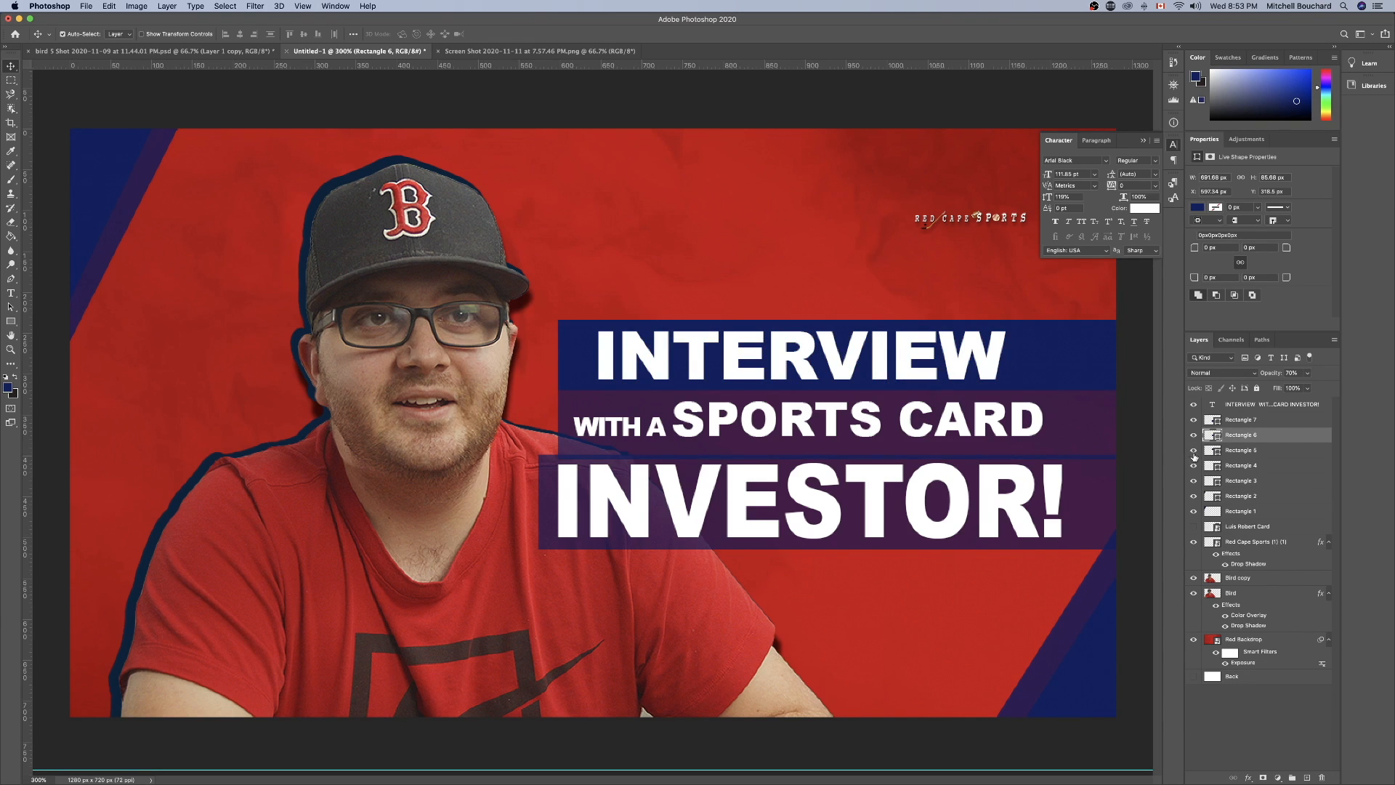
click(1193, 434)
click(1193, 435)
click(1193, 420)
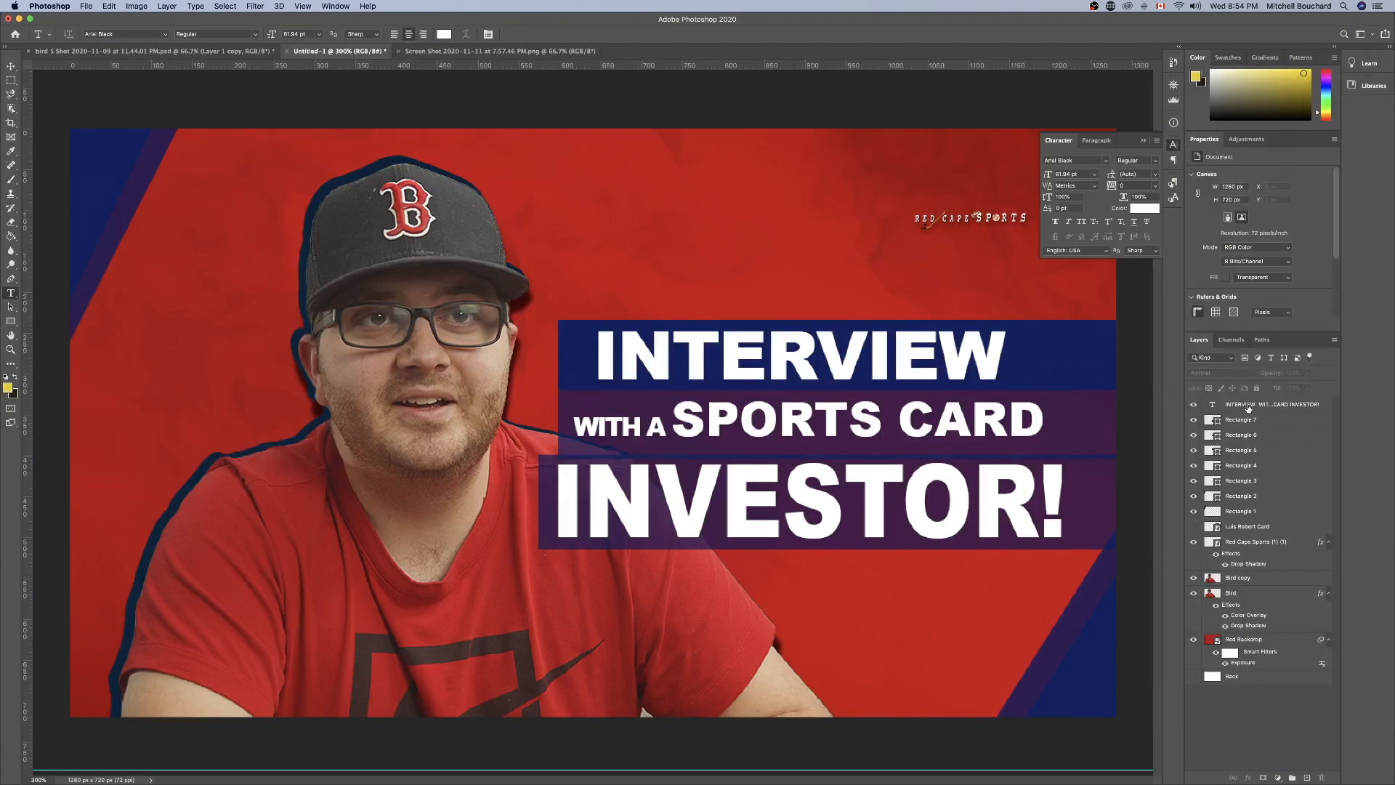
Duplicate the title text layer within the same document, keeping the suggested copy name.
right_click(1247, 407)
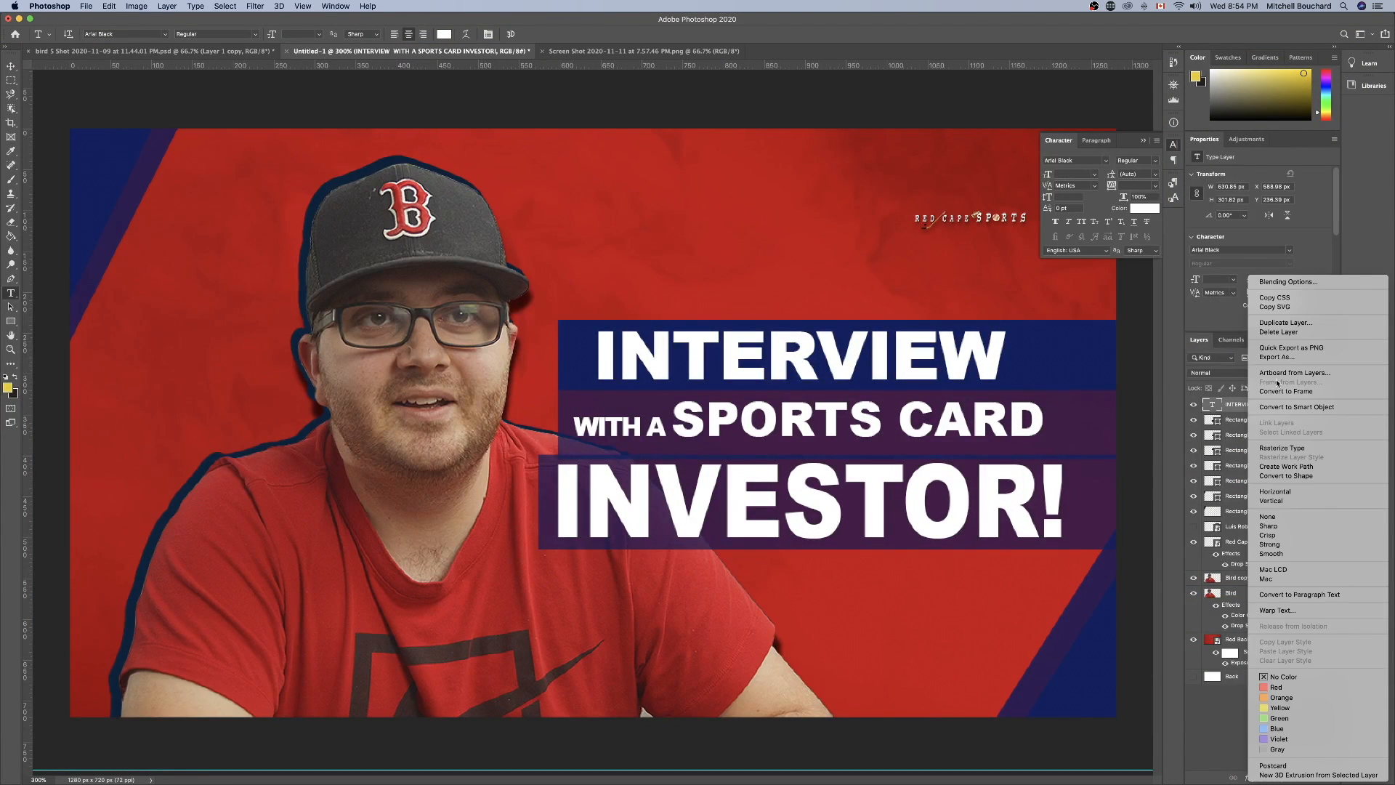
click(1285, 322)
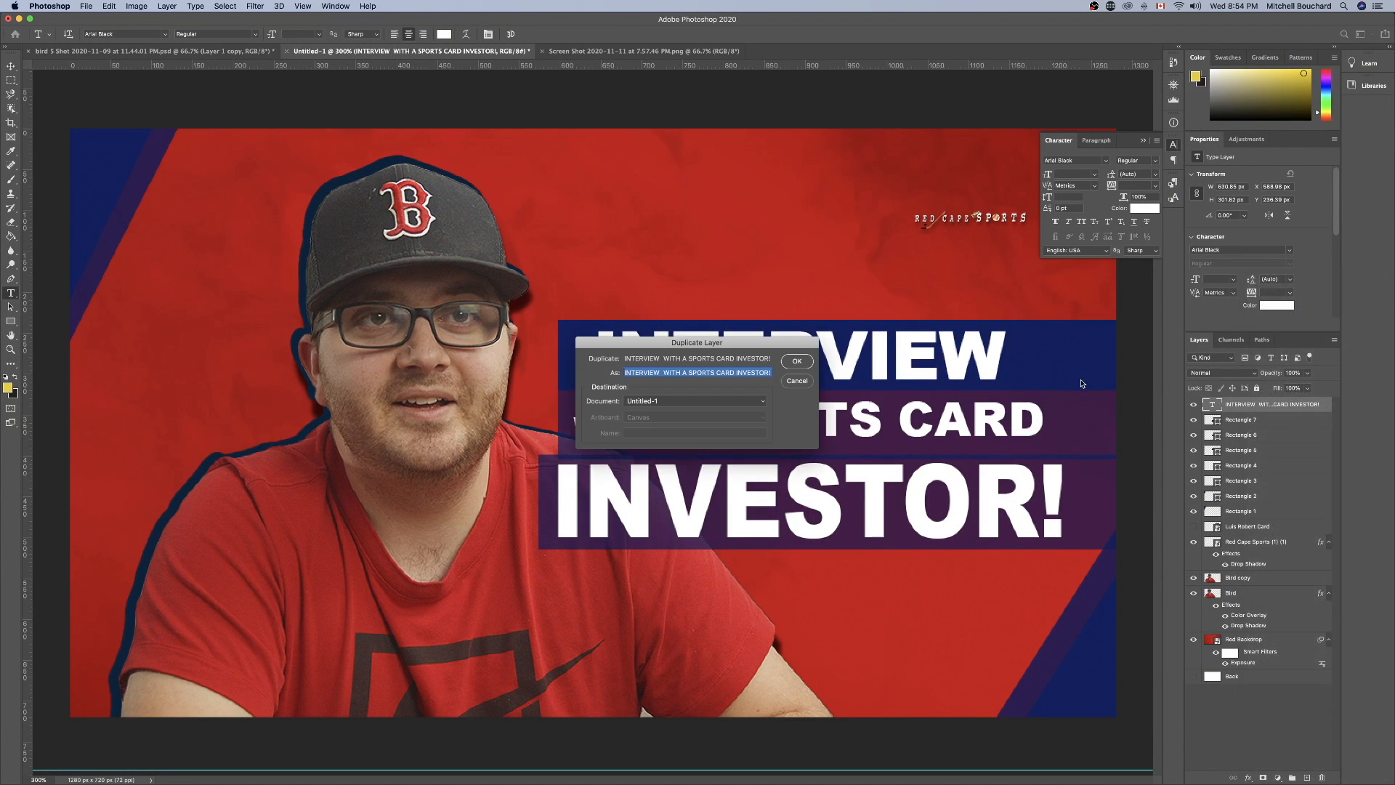
click(812, 363)
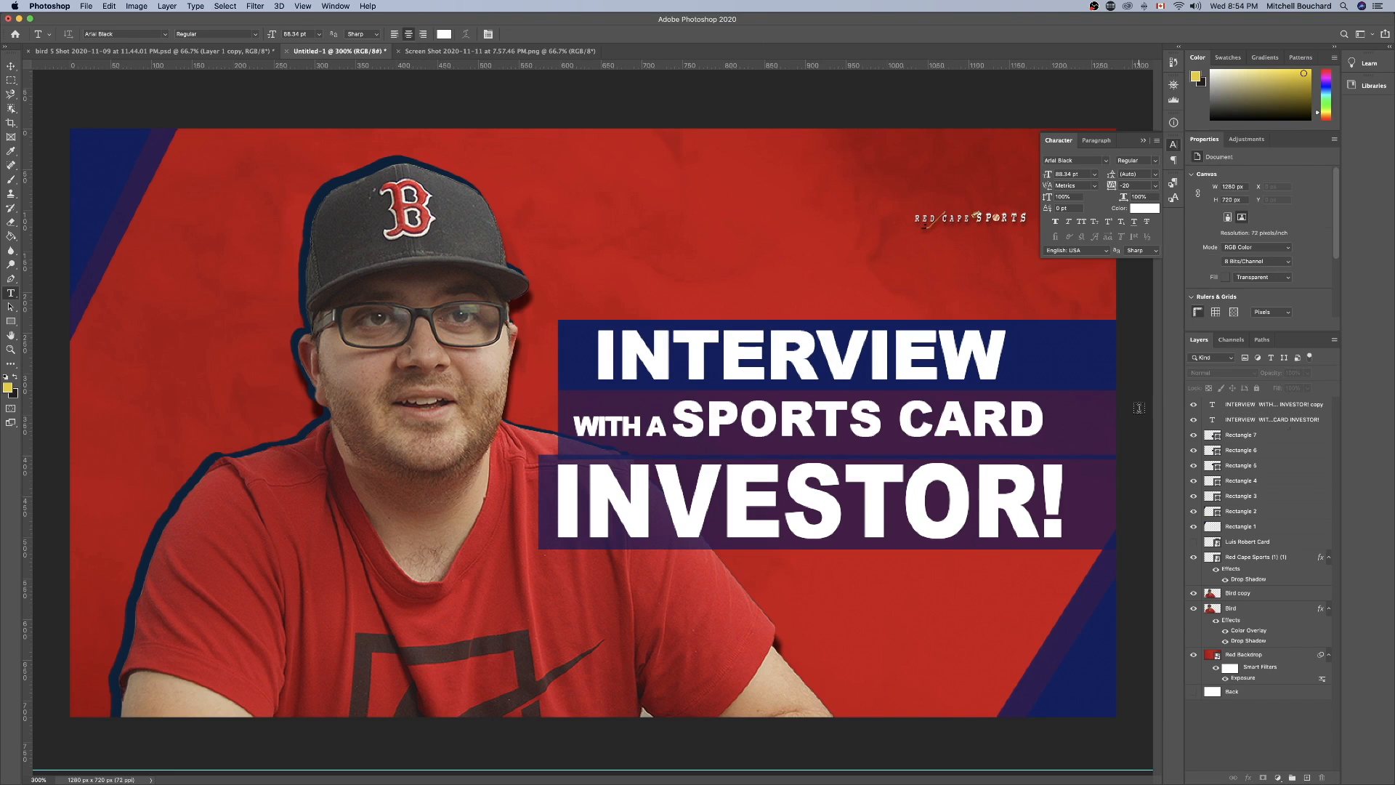
Recolor all text in the duplicated title black and place the white title layer above it.
click(1259, 421)
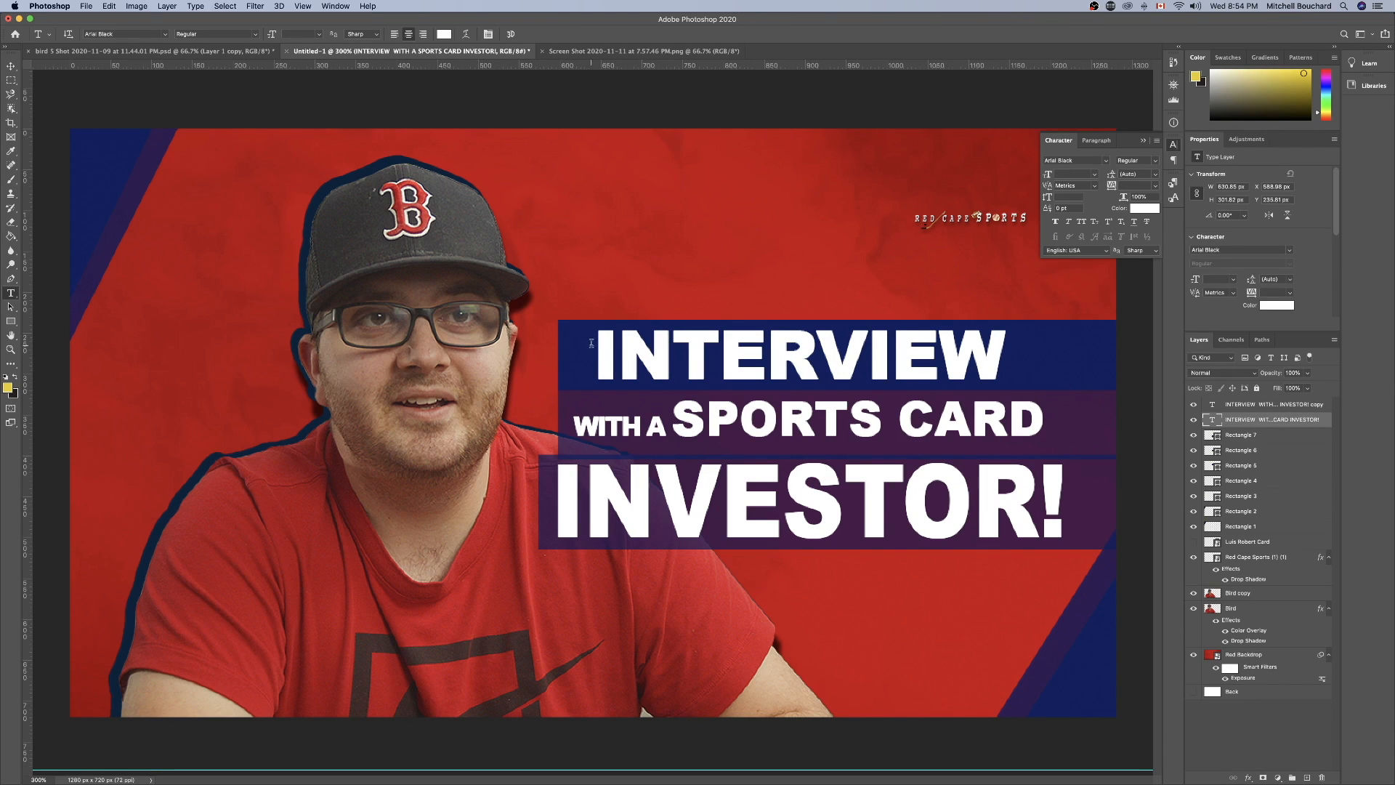
drag(592, 342, 1101, 557)
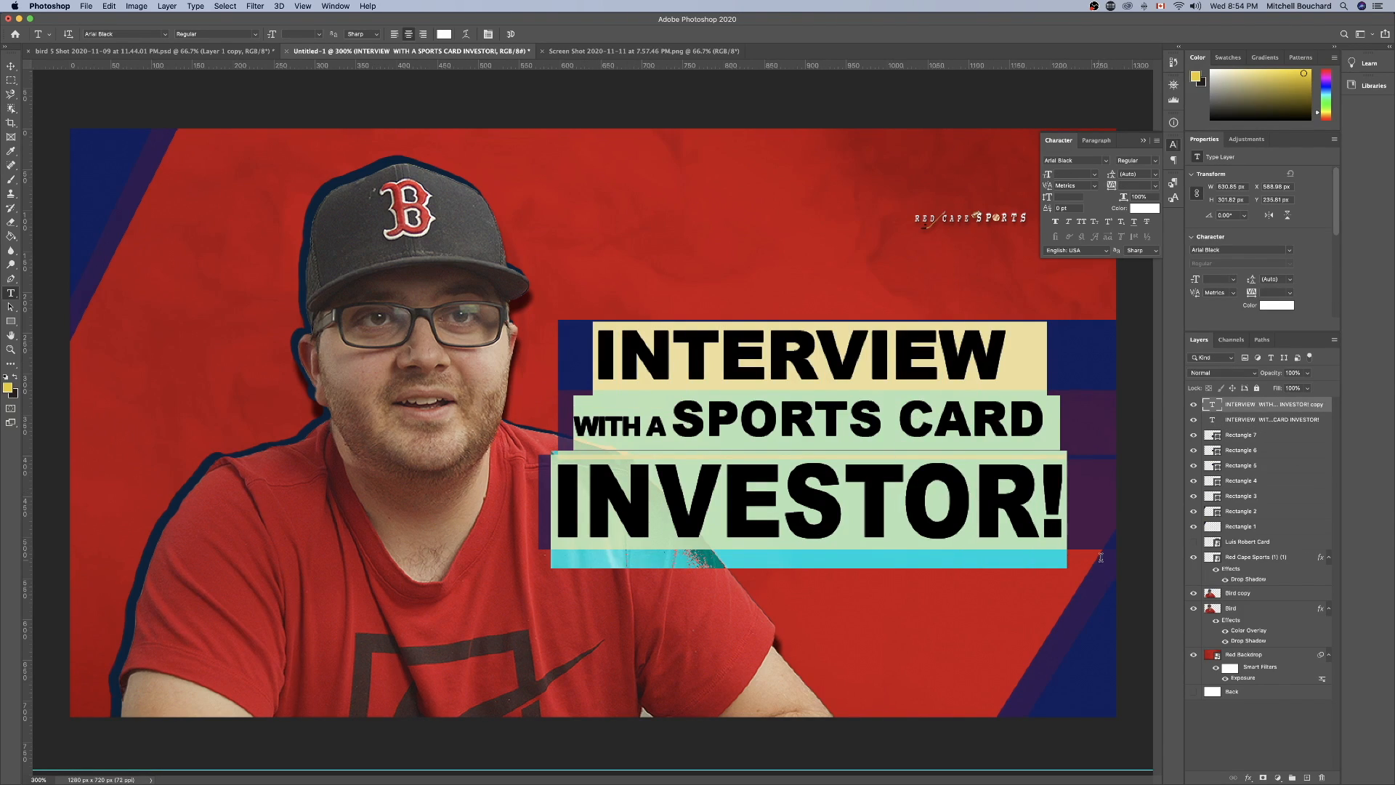
drag(1285, 95, 1210, 121)
key(super+Return)
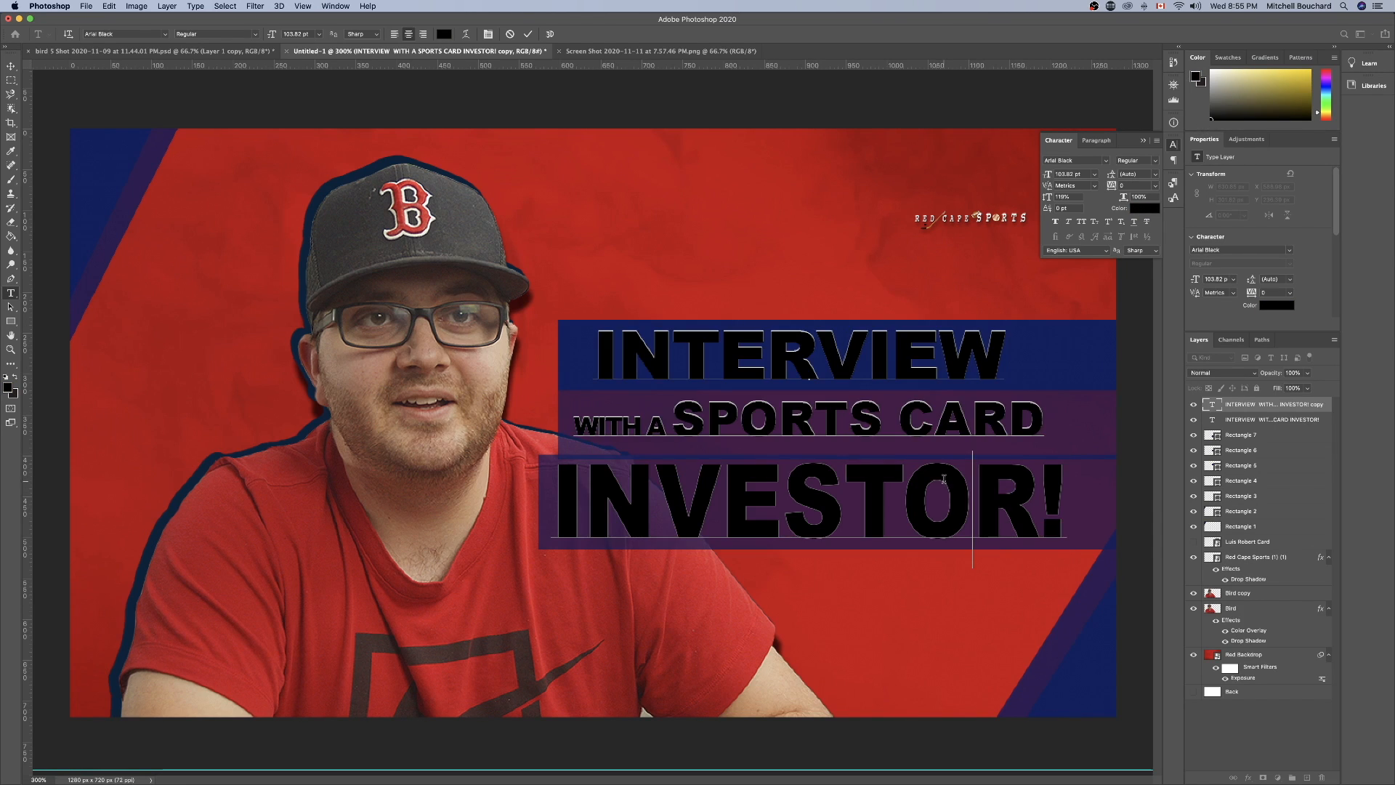
click(1194, 420)
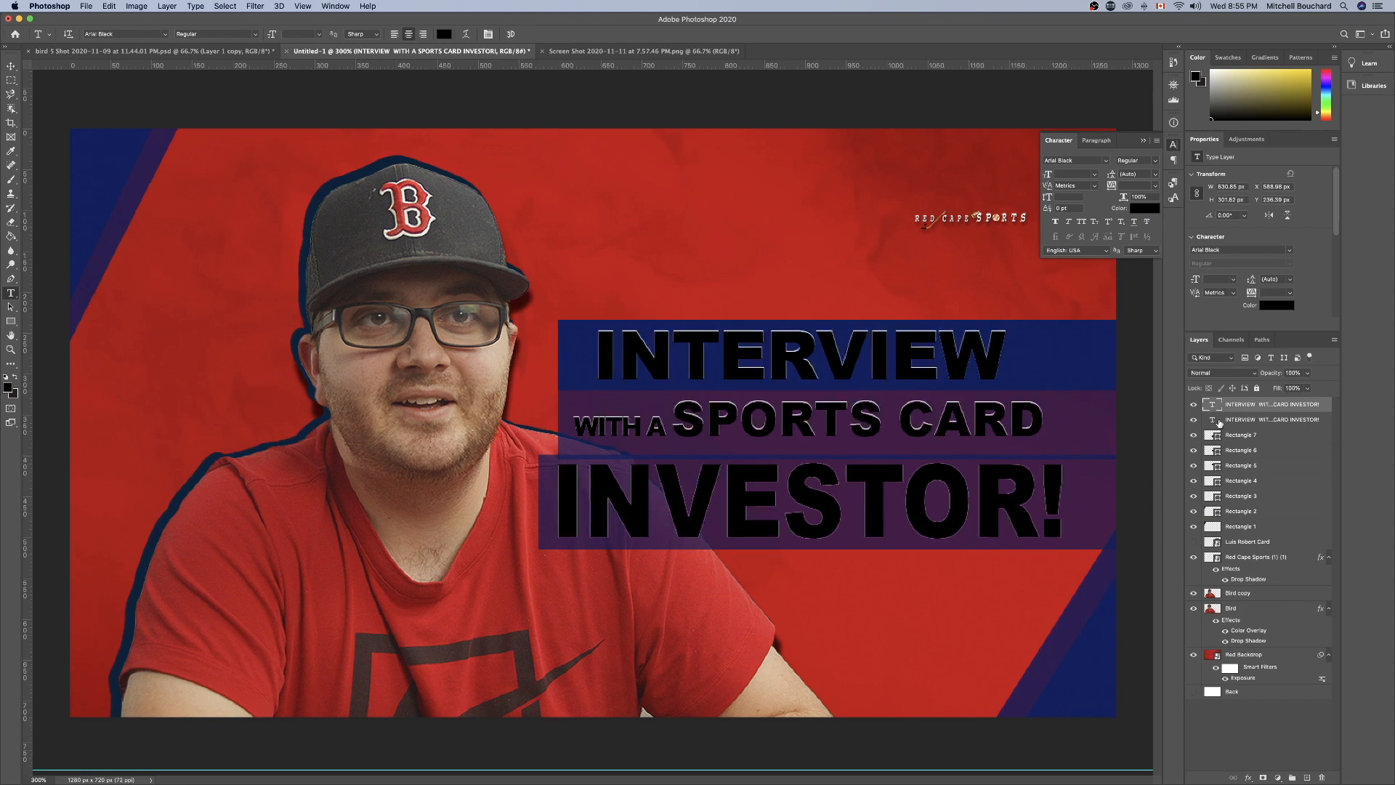
drag(1225, 421, 1231, 400)
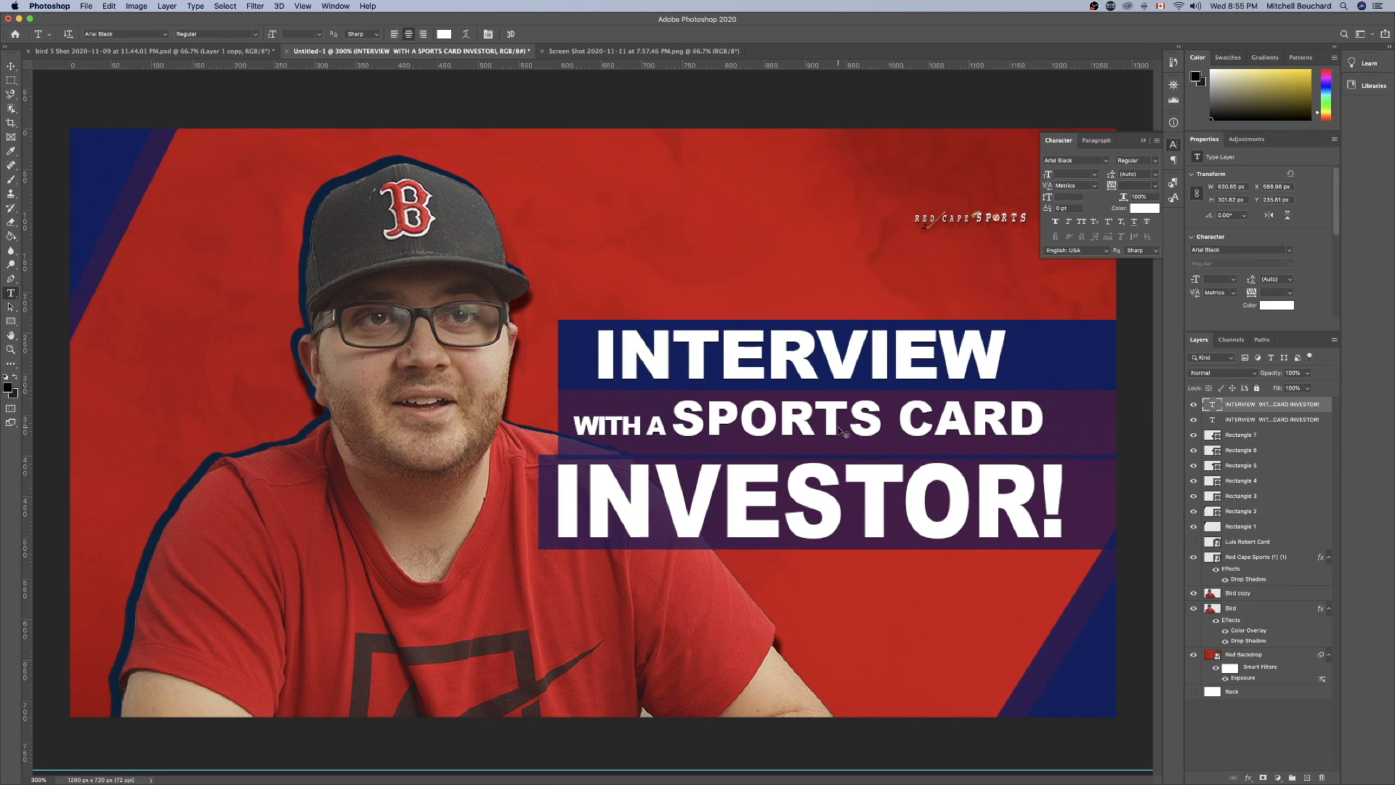
Scale the white title down to about 98.6% from its opposite corners so the black copy forms an offset shadow.
key(super+t)
drag(550, 319, 554, 321)
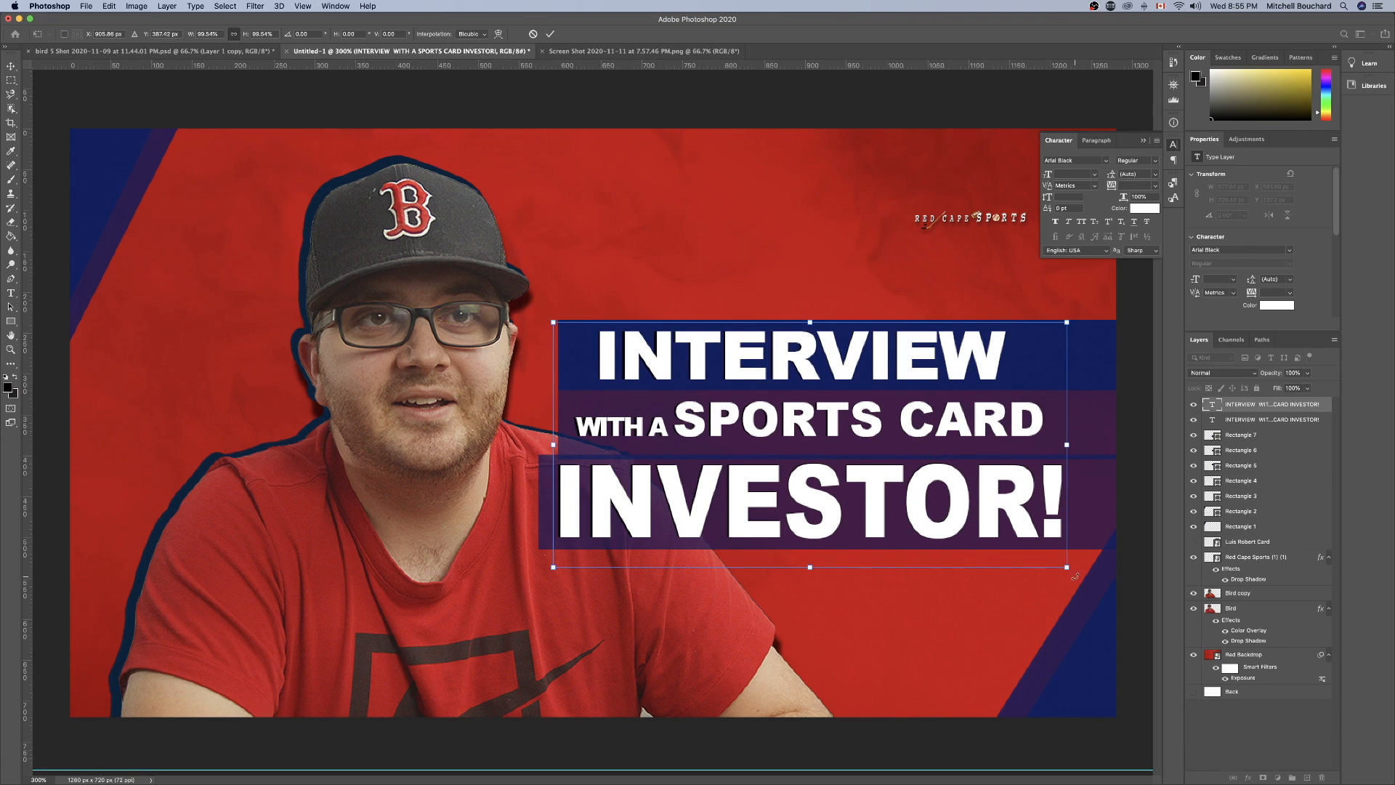
drag(1067, 567, 1062, 564)
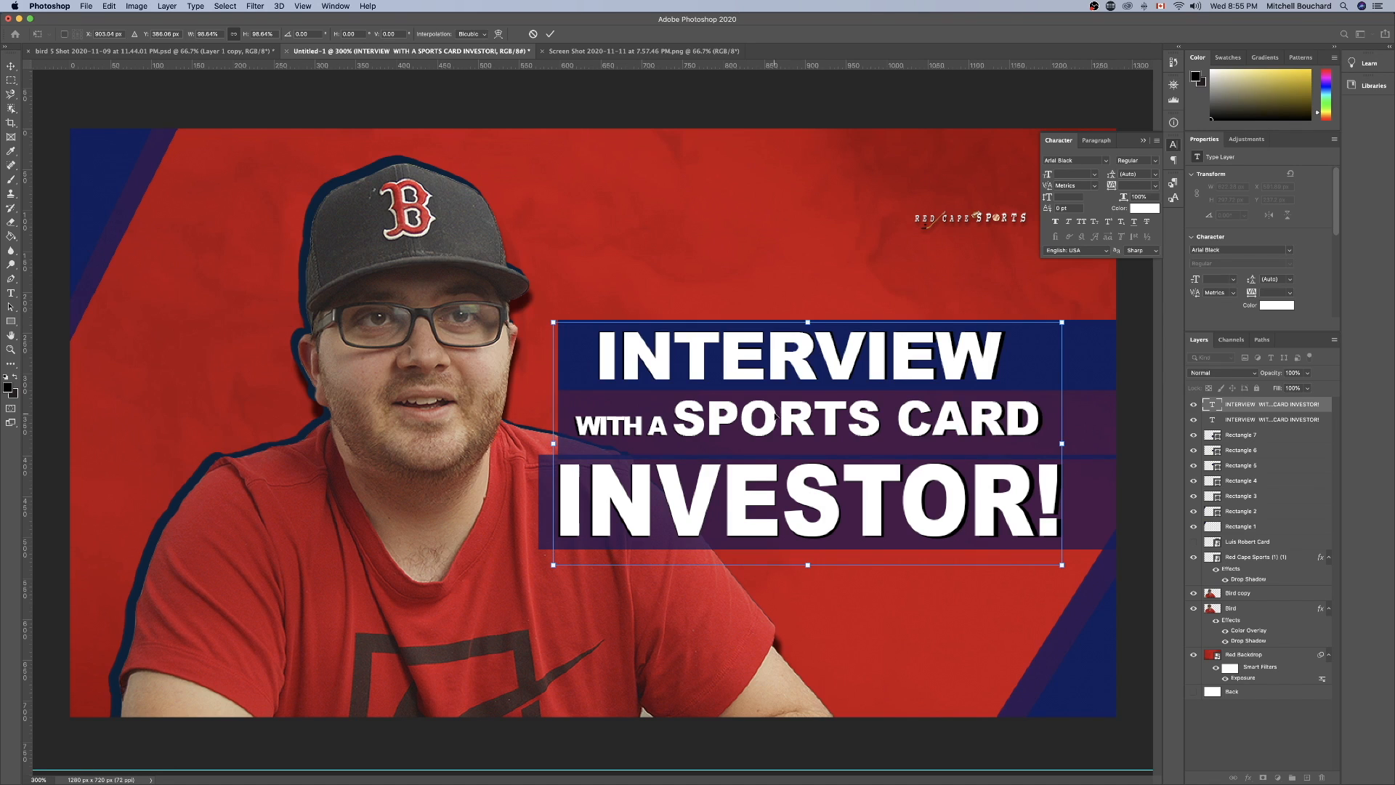
key(Return)
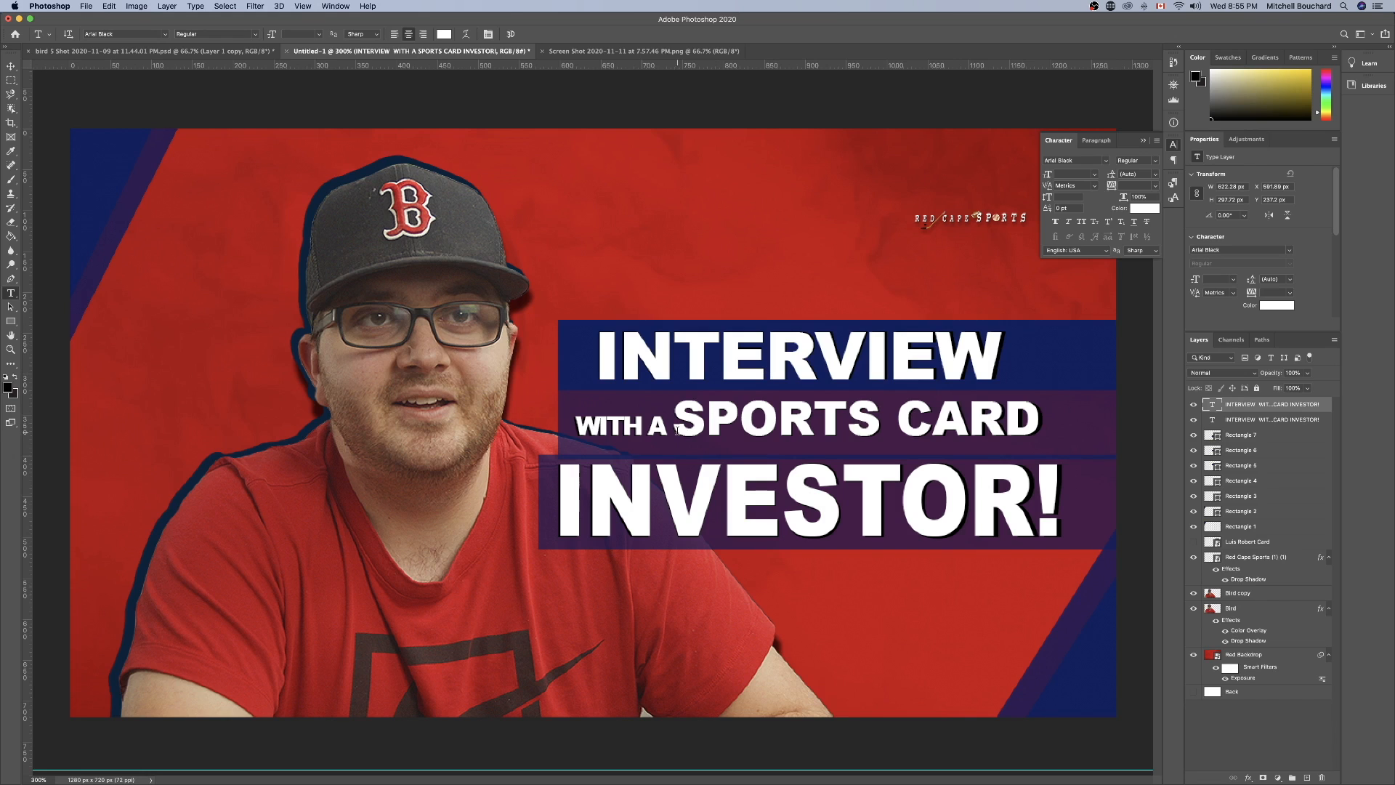
Color the words "SPORTS CARD" in the white title yellow.
drag(674, 417, 1043, 422)
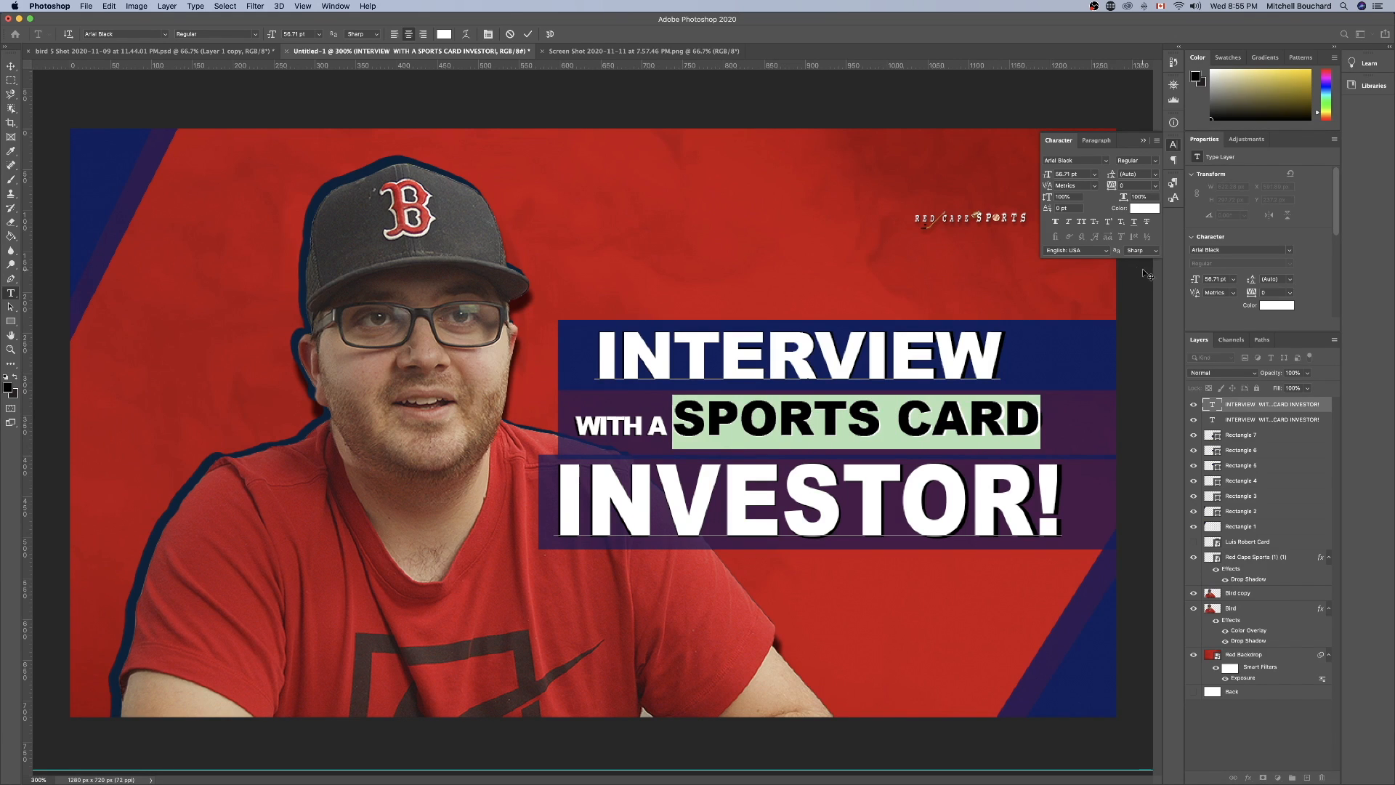
click(1305, 73)
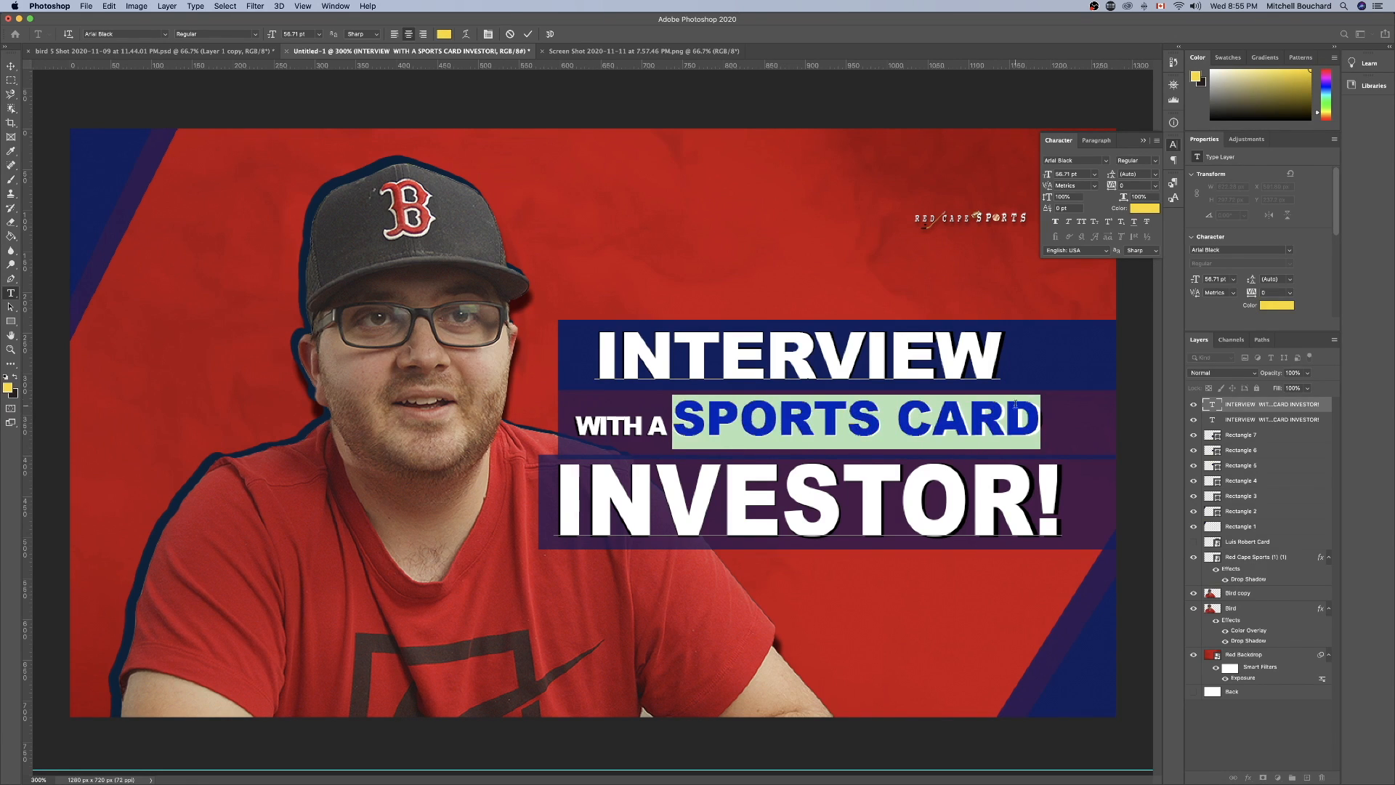
click(1008, 418)
click(1269, 759)
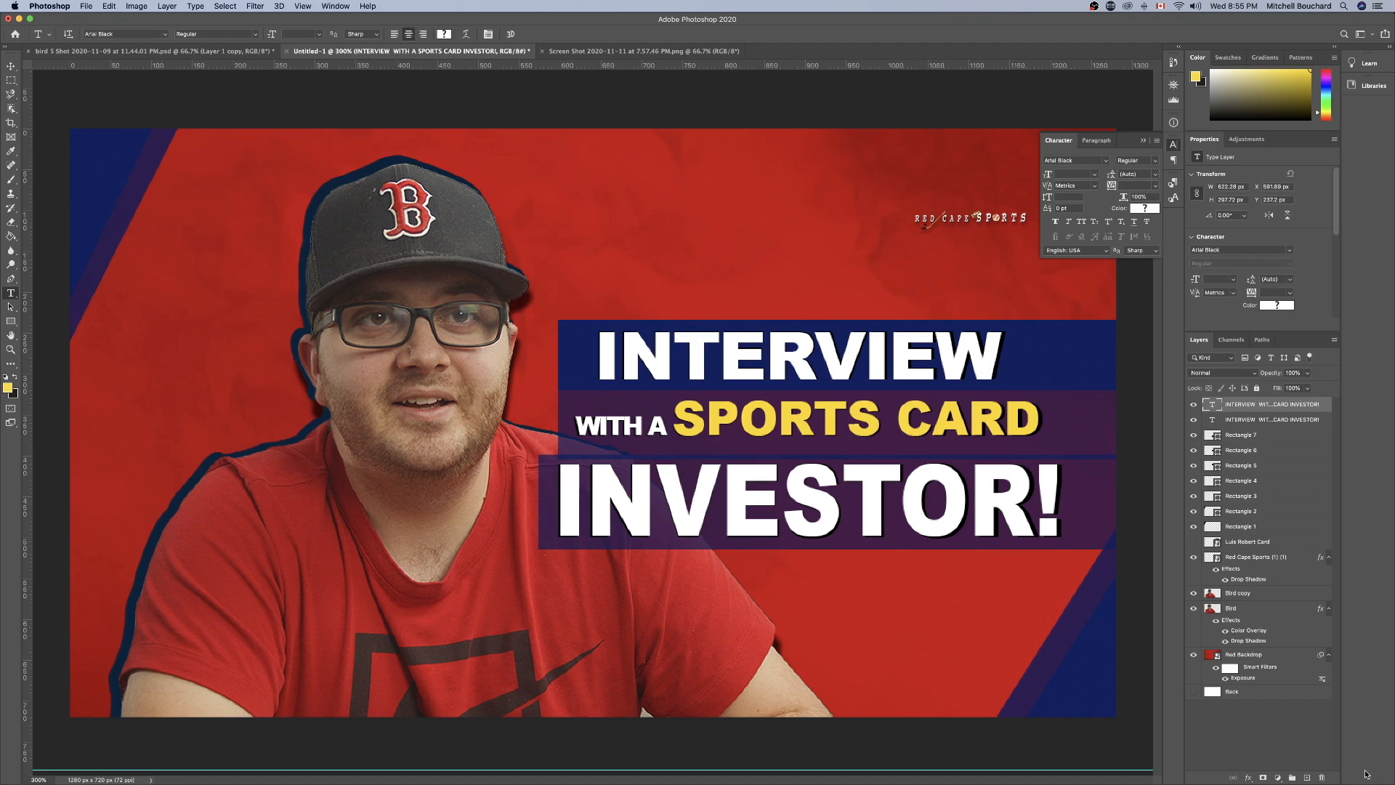
click(1308, 736)
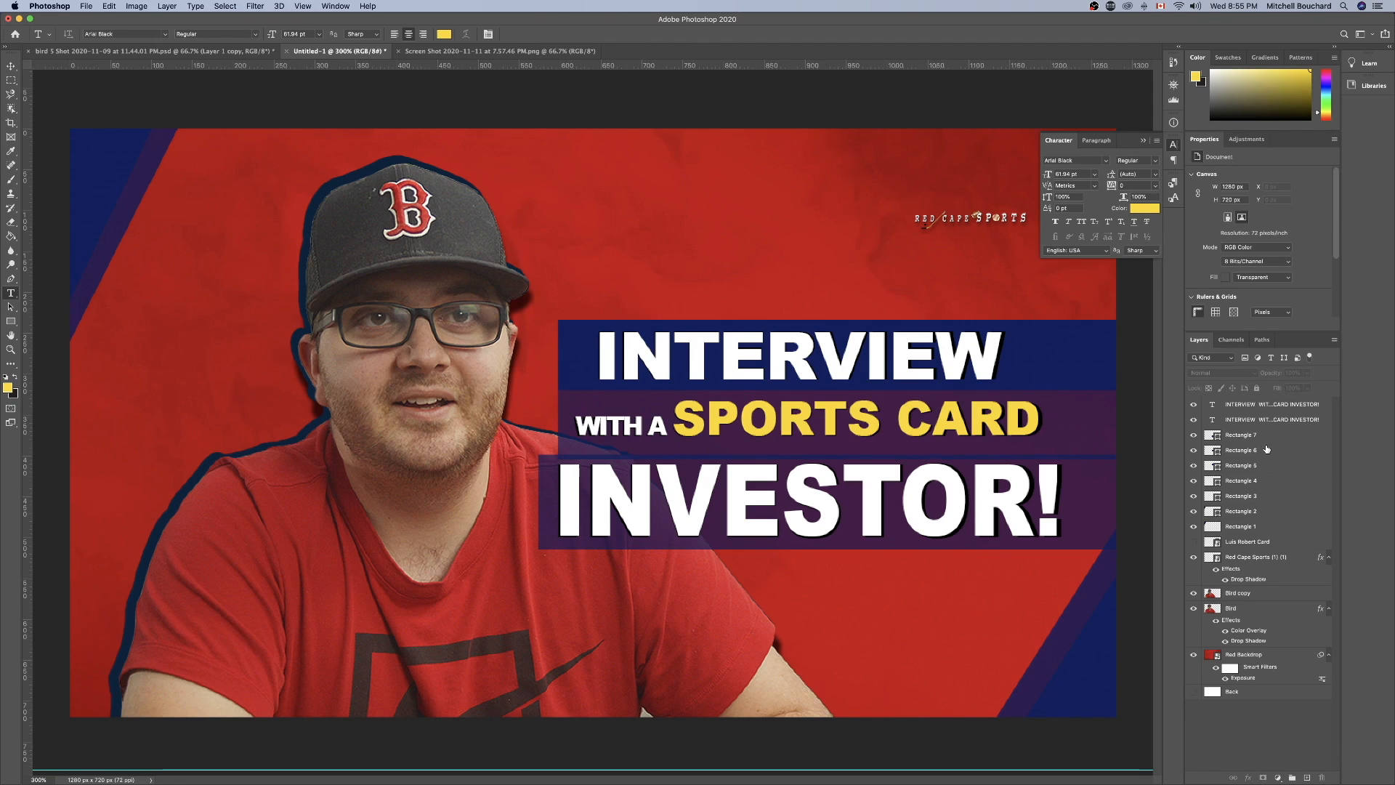
Shrink the bar behind "WITH A SPORTS CARD" to about 308 x 38 px and place its layer between Bird copy and Bird.
click(1264, 450)
click(1192, 450)
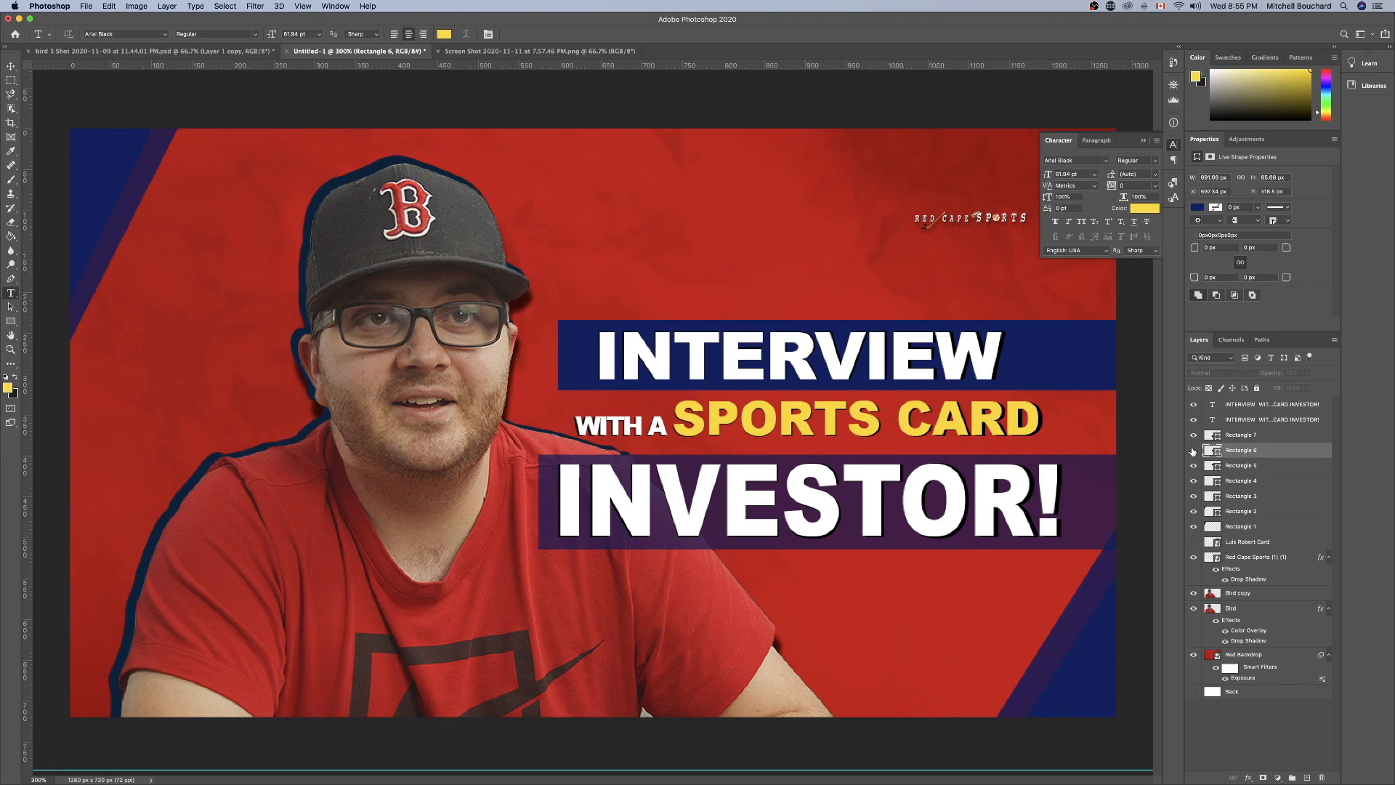
click(1192, 450)
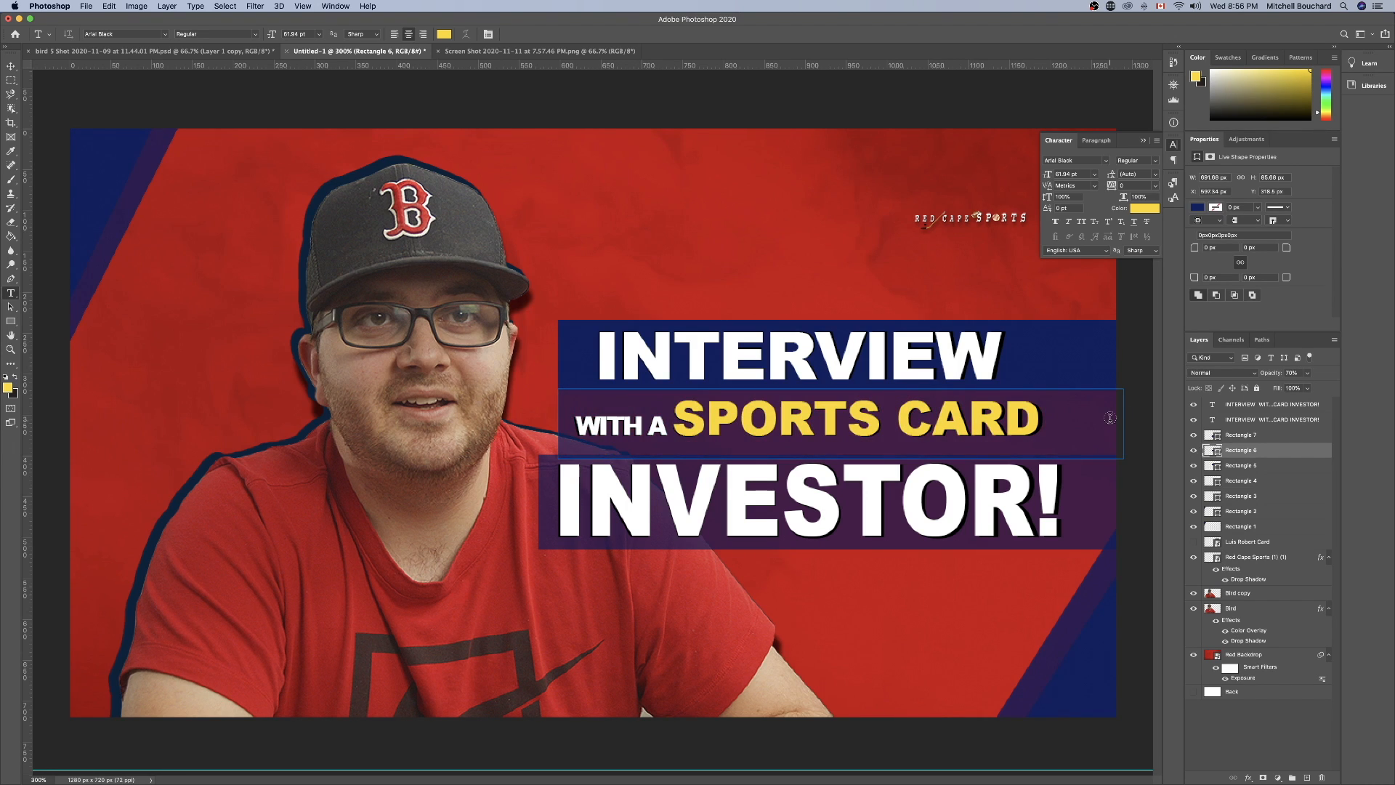
key(super+t)
drag(1125, 424, 655, 411)
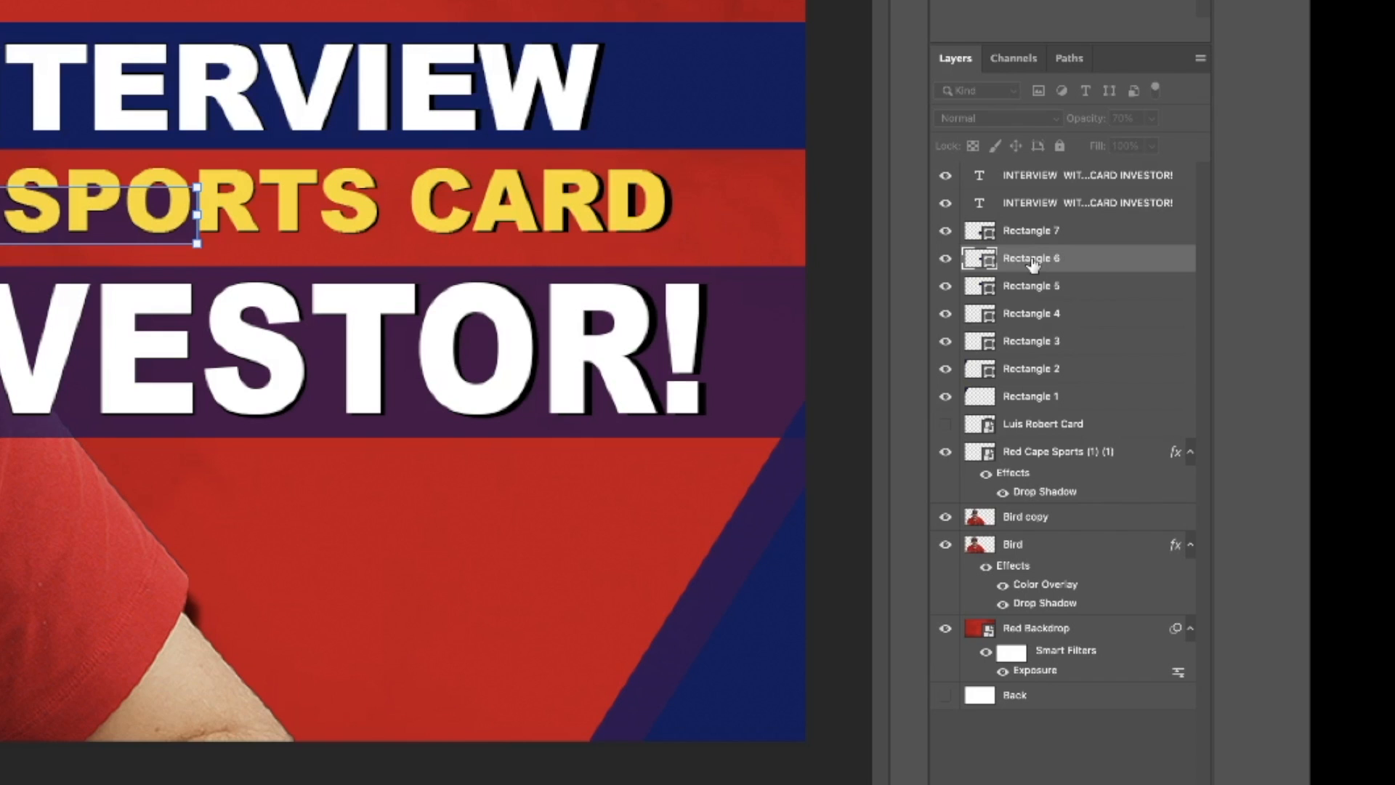
drag(1033, 263, 1023, 550)
click(1012, 779)
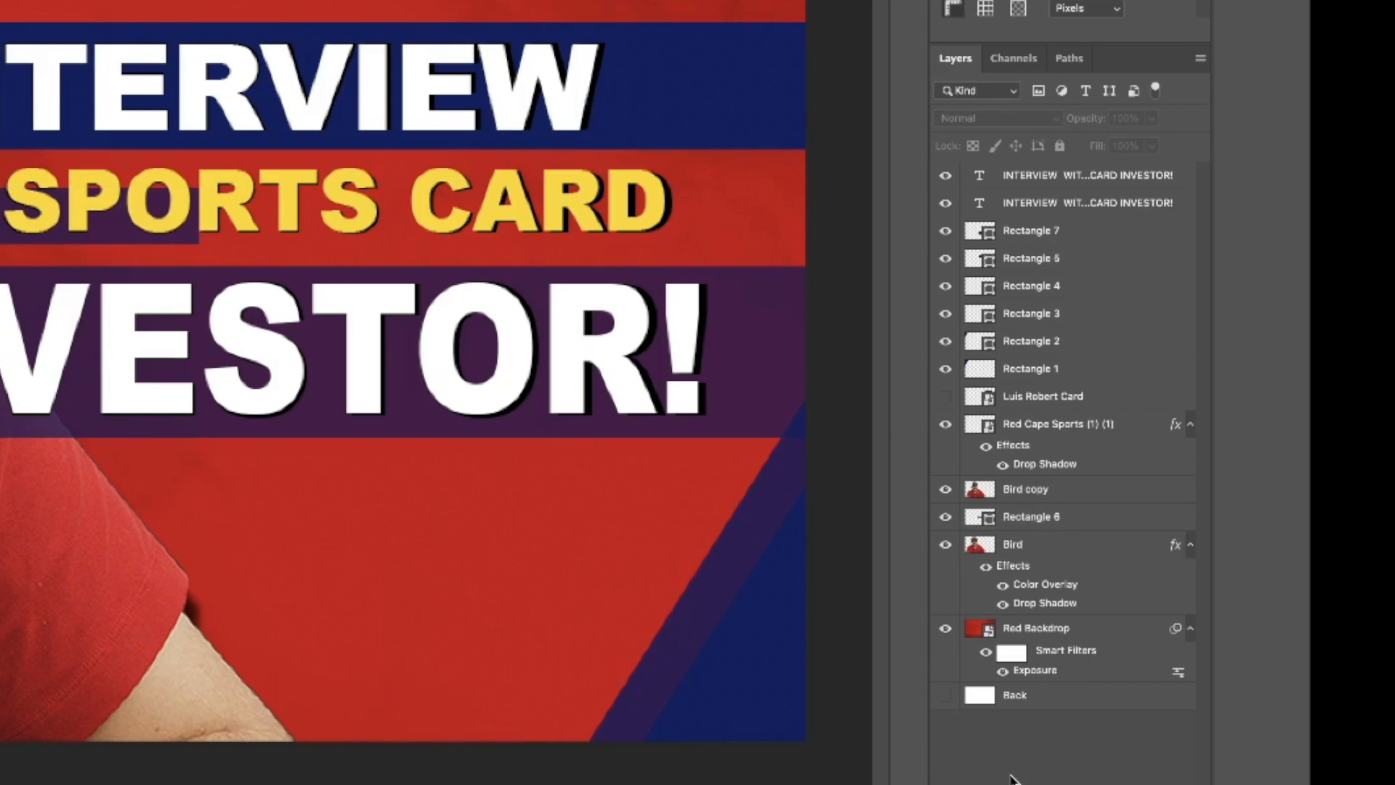
Trim both ends of the Rectangle 6 bar with marquee selections so it only backs the words "WITH A", and deselect.
click(1053, 517)
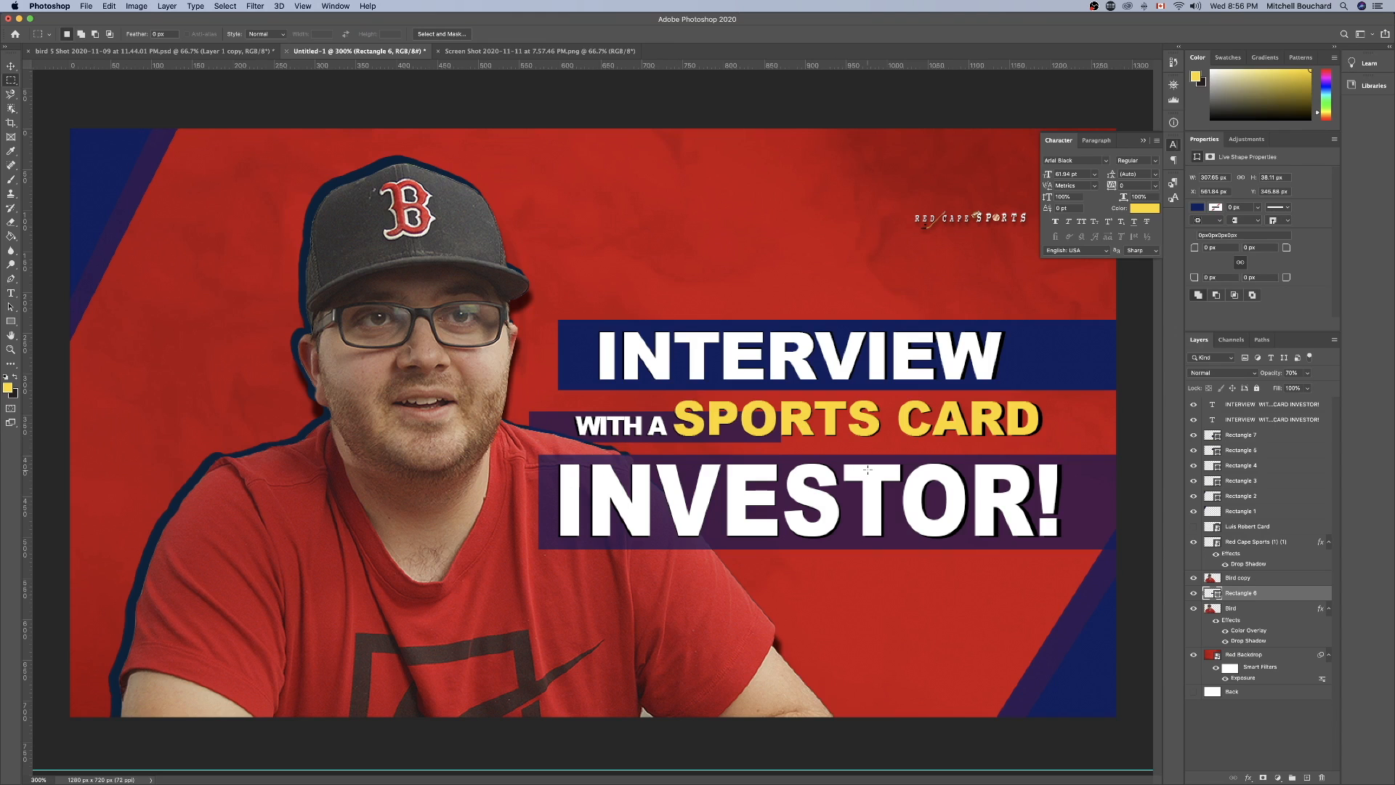
drag(792, 498, 674, 377)
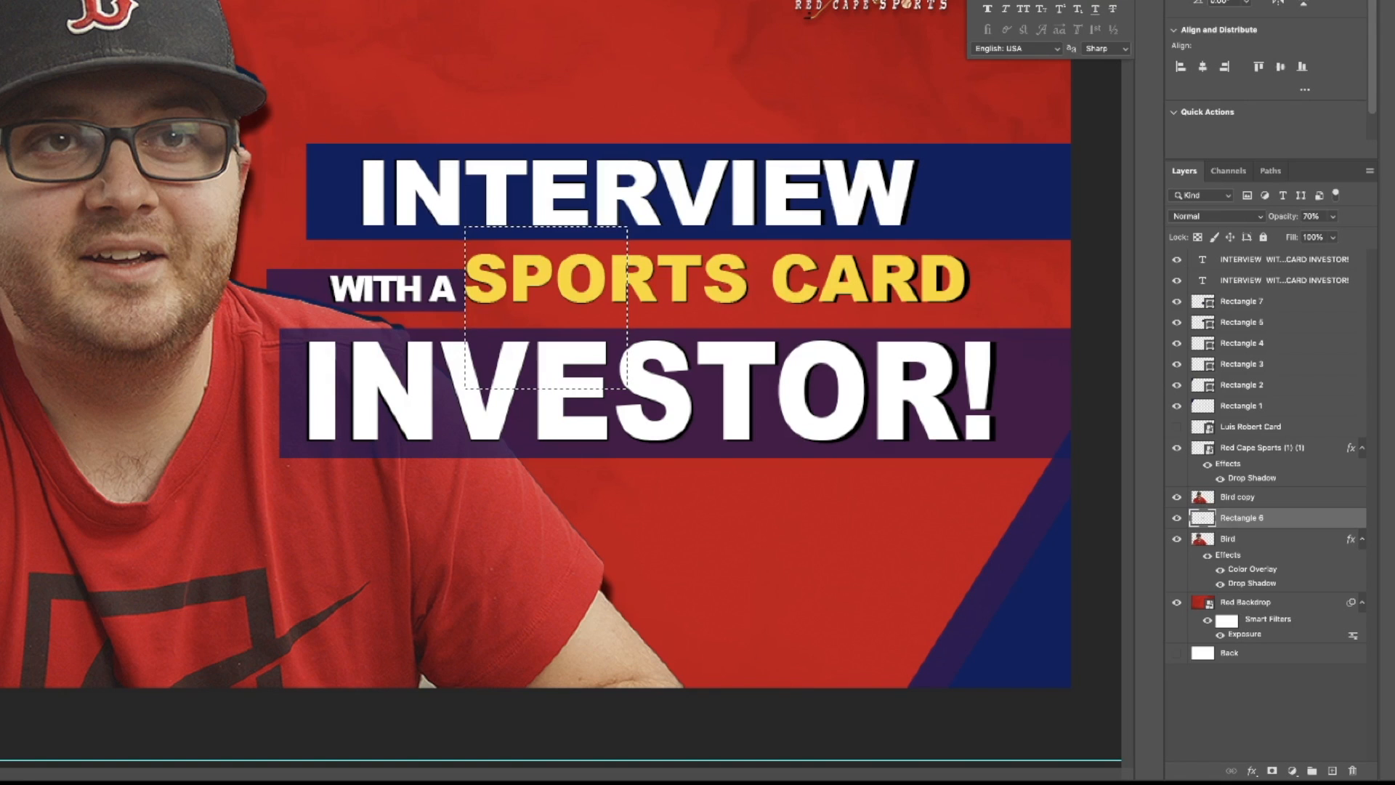
drag(528, 321, 220, 314)
key(e)
drag(290, 278, 276, 289)
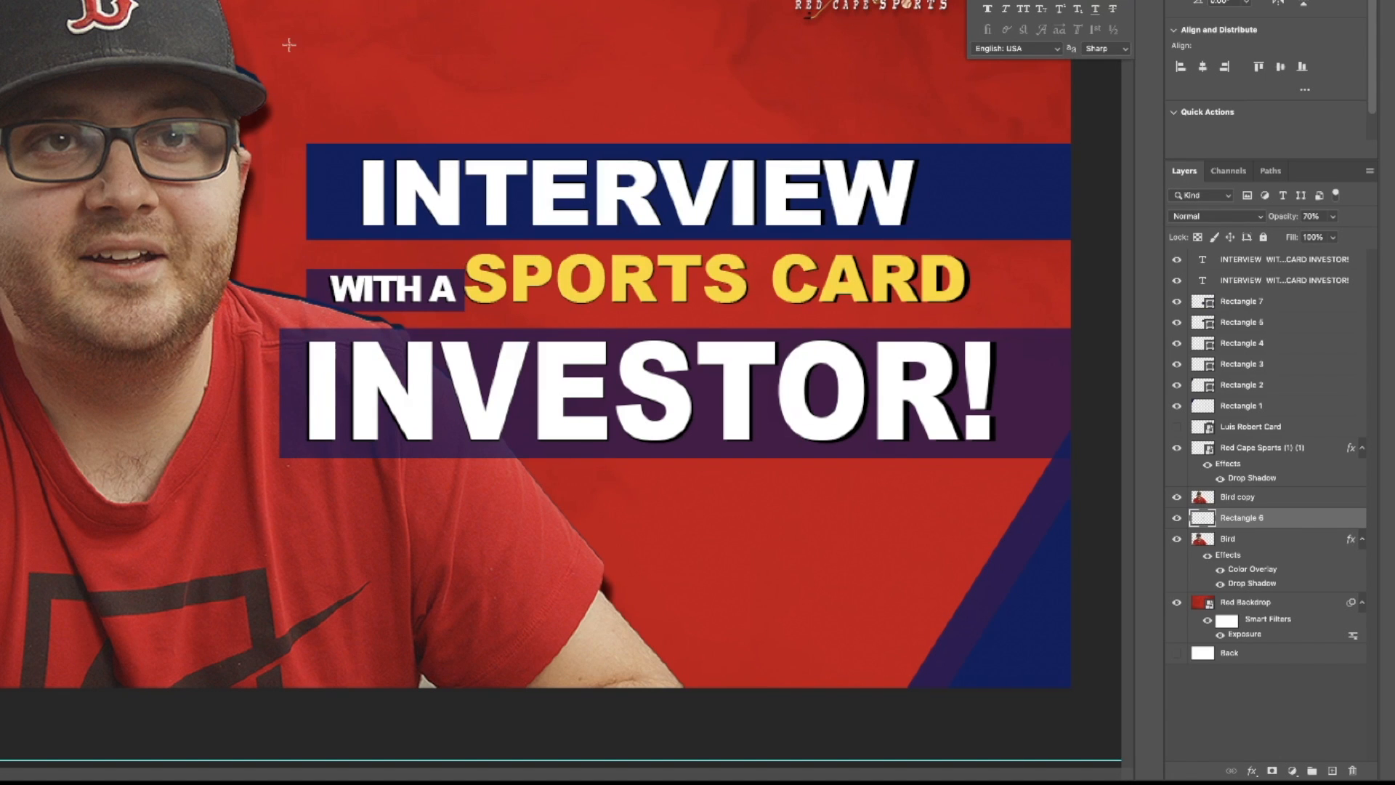
key(ctrl+d)
Compare the title with and without its black shadow copy, and view the original screenshot document before returning to the thumbnail.
click(1262, 282)
click(1178, 281)
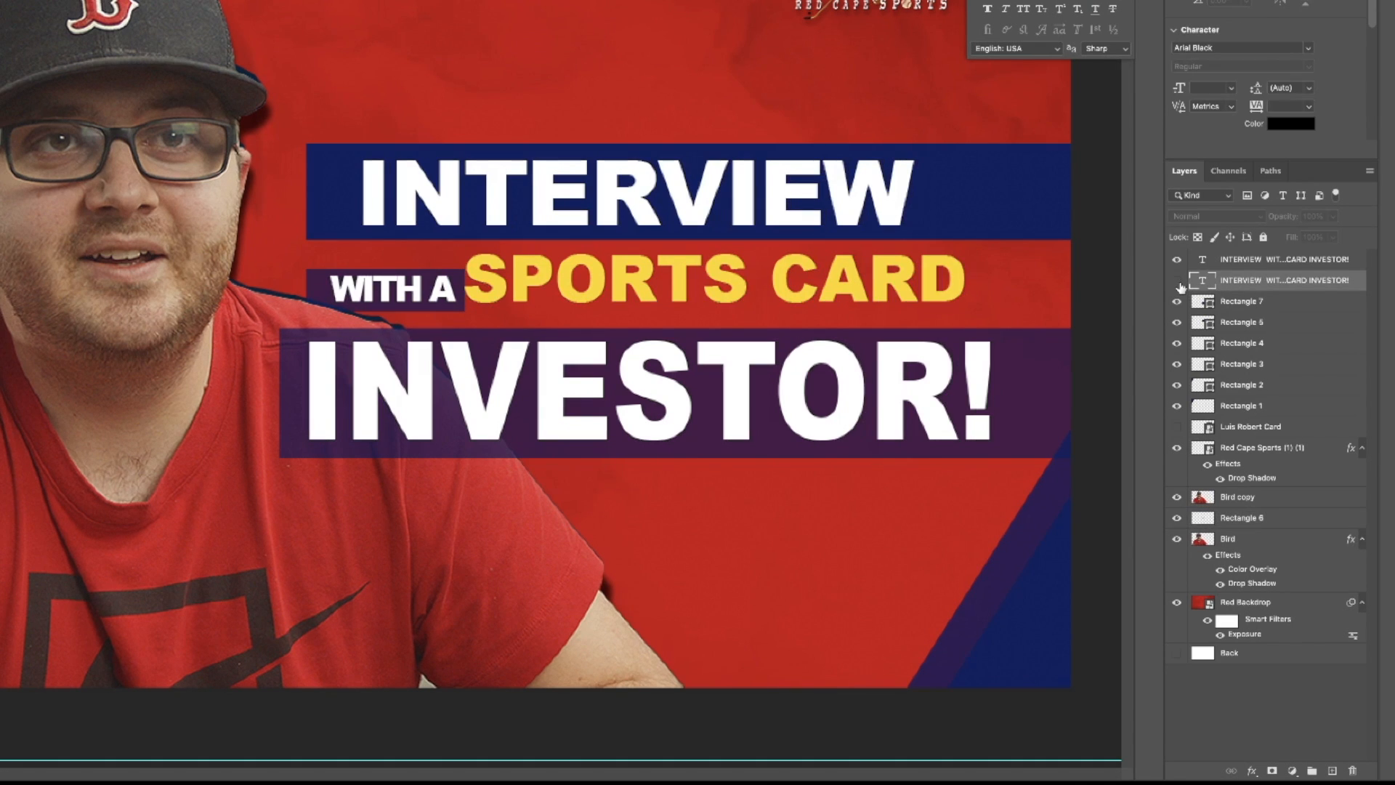
click(1178, 281)
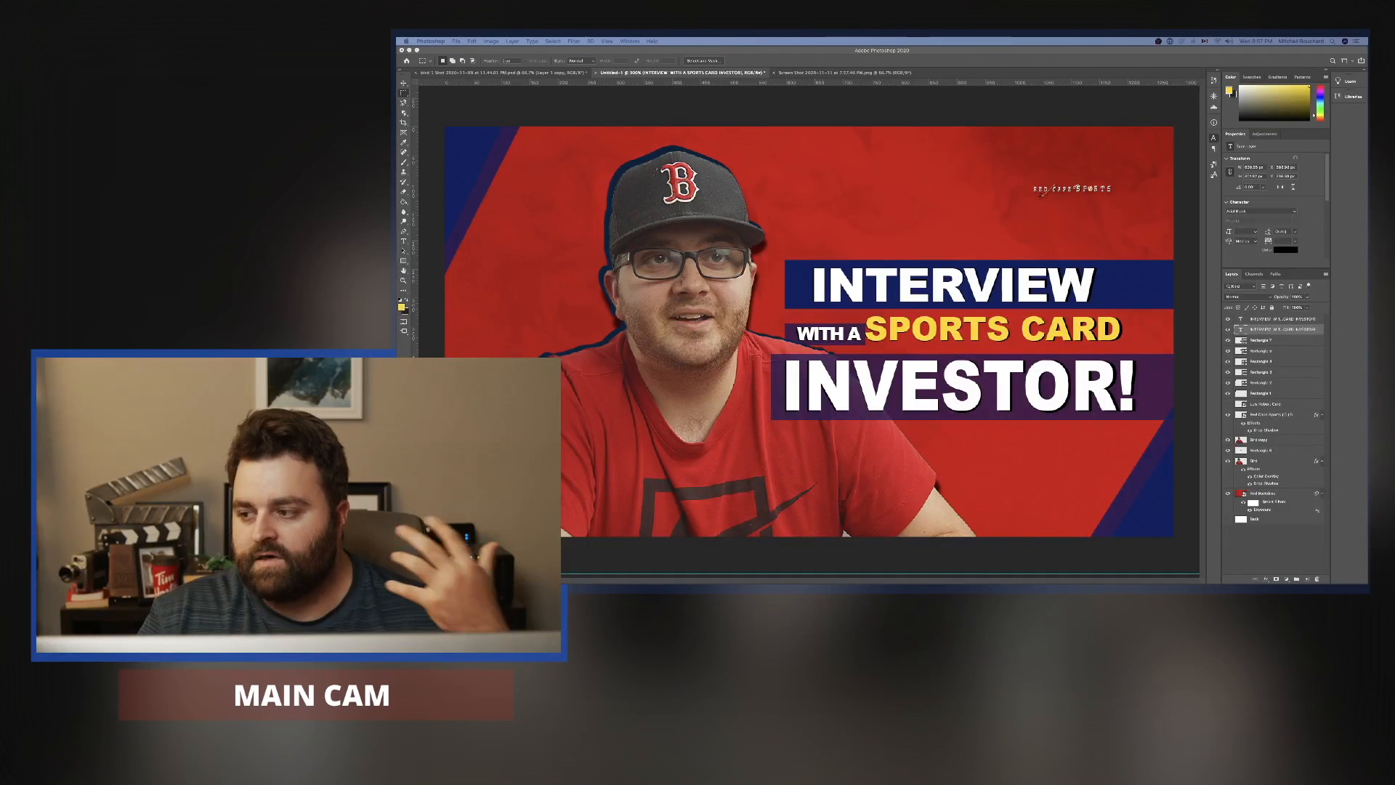
click(856, 72)
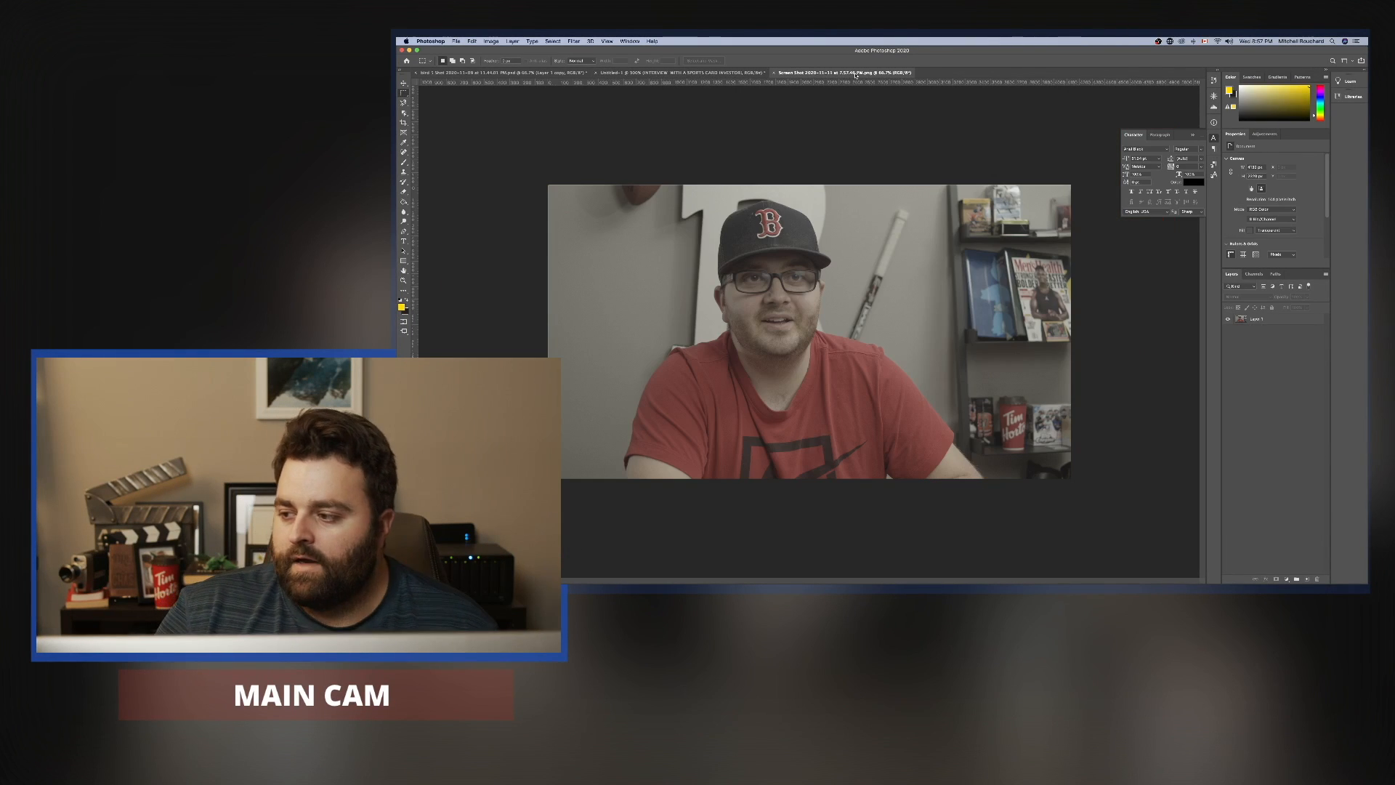
click(687, 73)
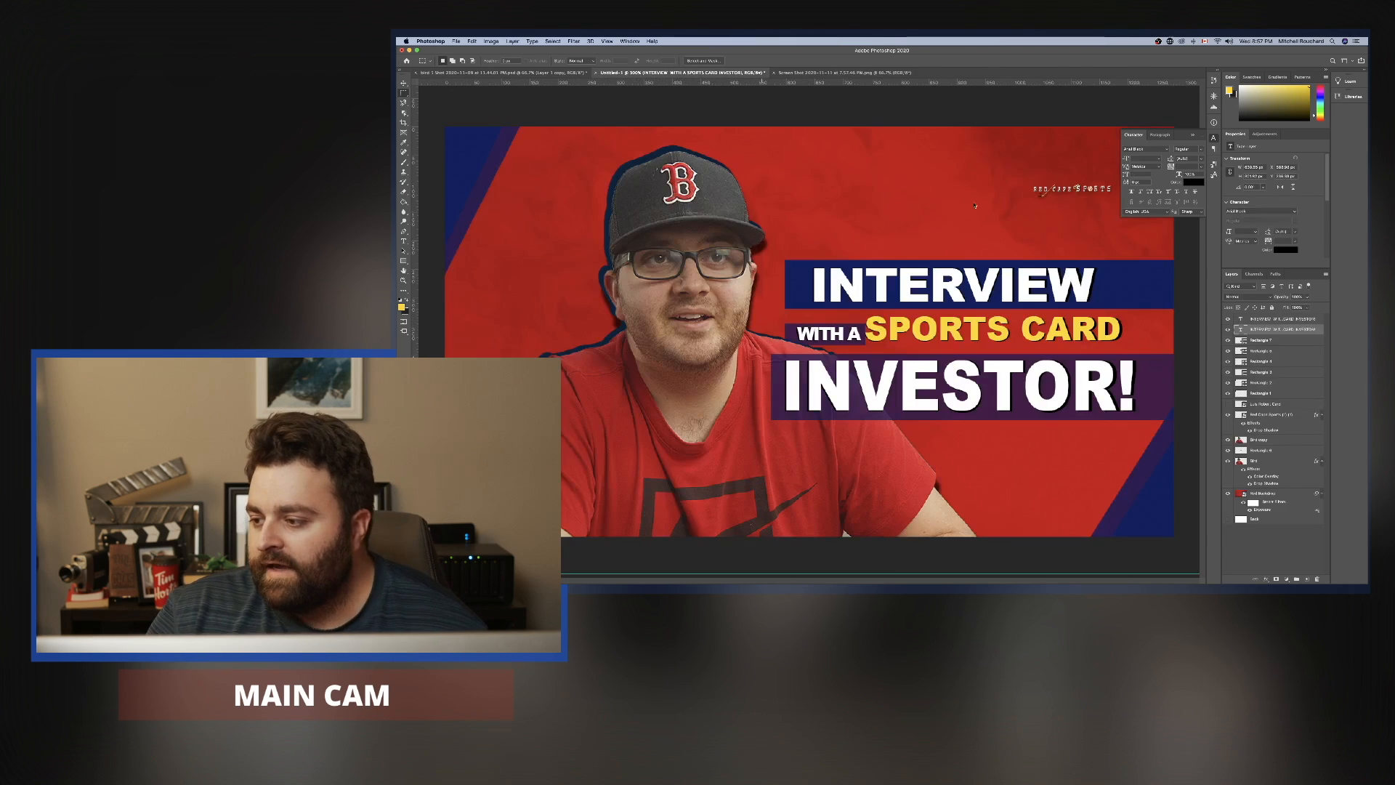
Toggle the rectangle layers' visibility to identify which one forms the bar behind "INVESTOR!".
click(1298, 570)
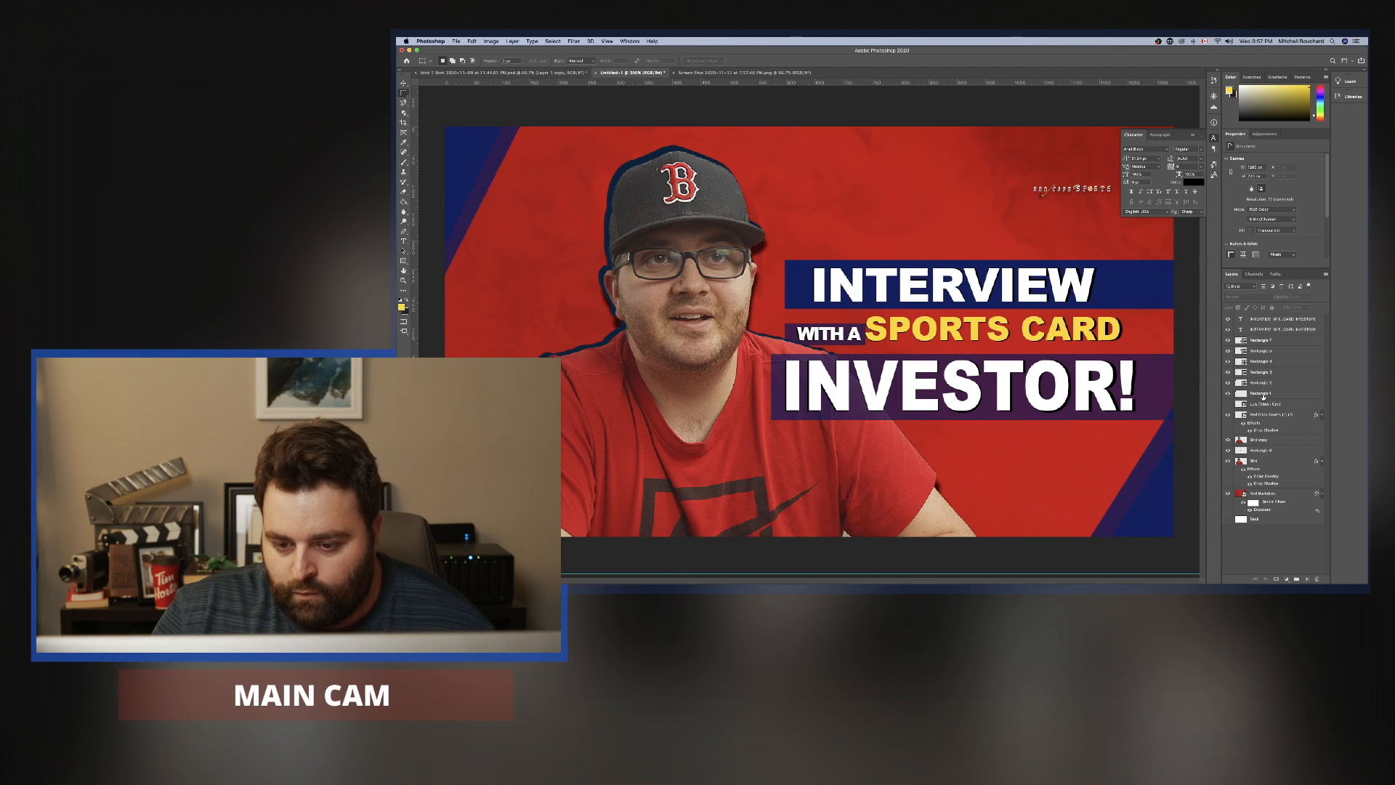
click(1228, 372)
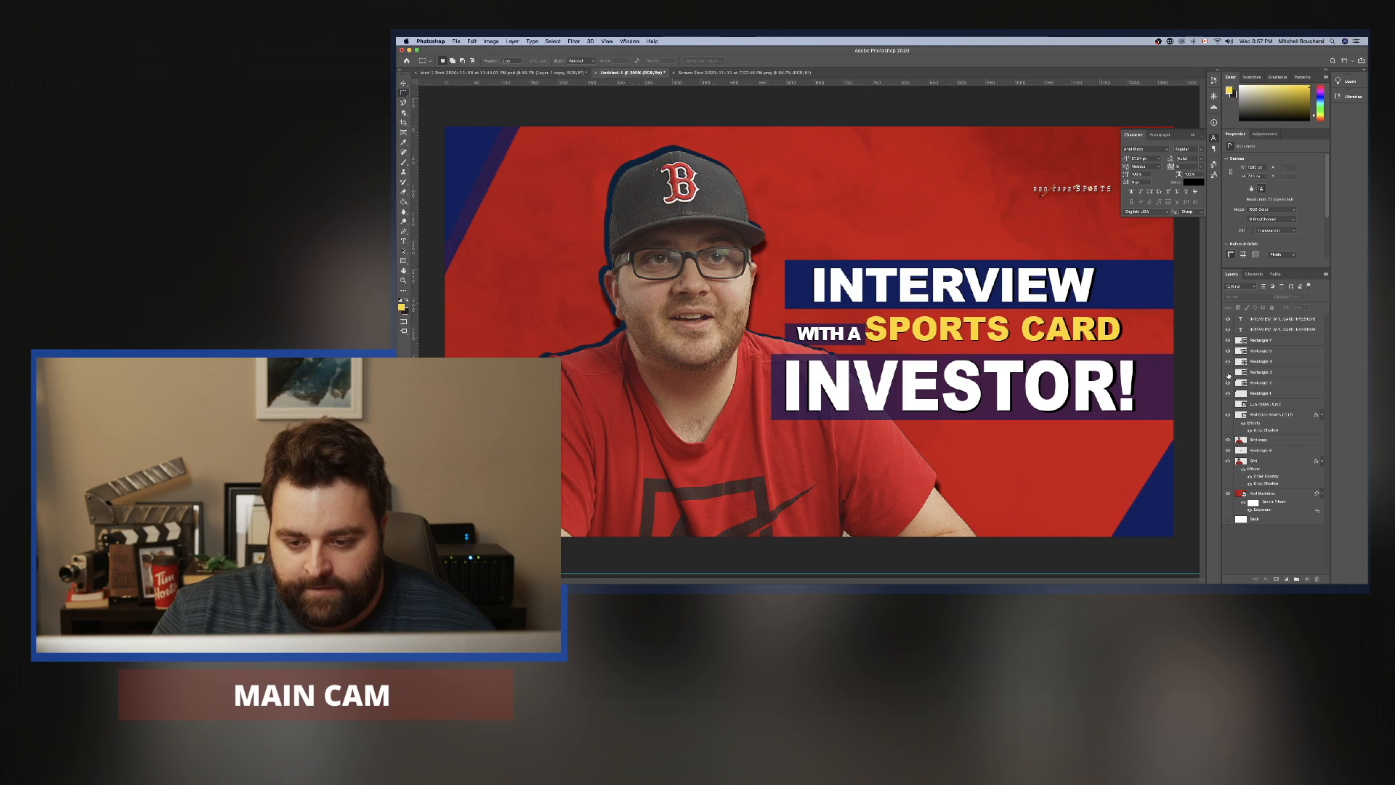
click(1227, 372)
click(1227, 340)
click(1228, 340)
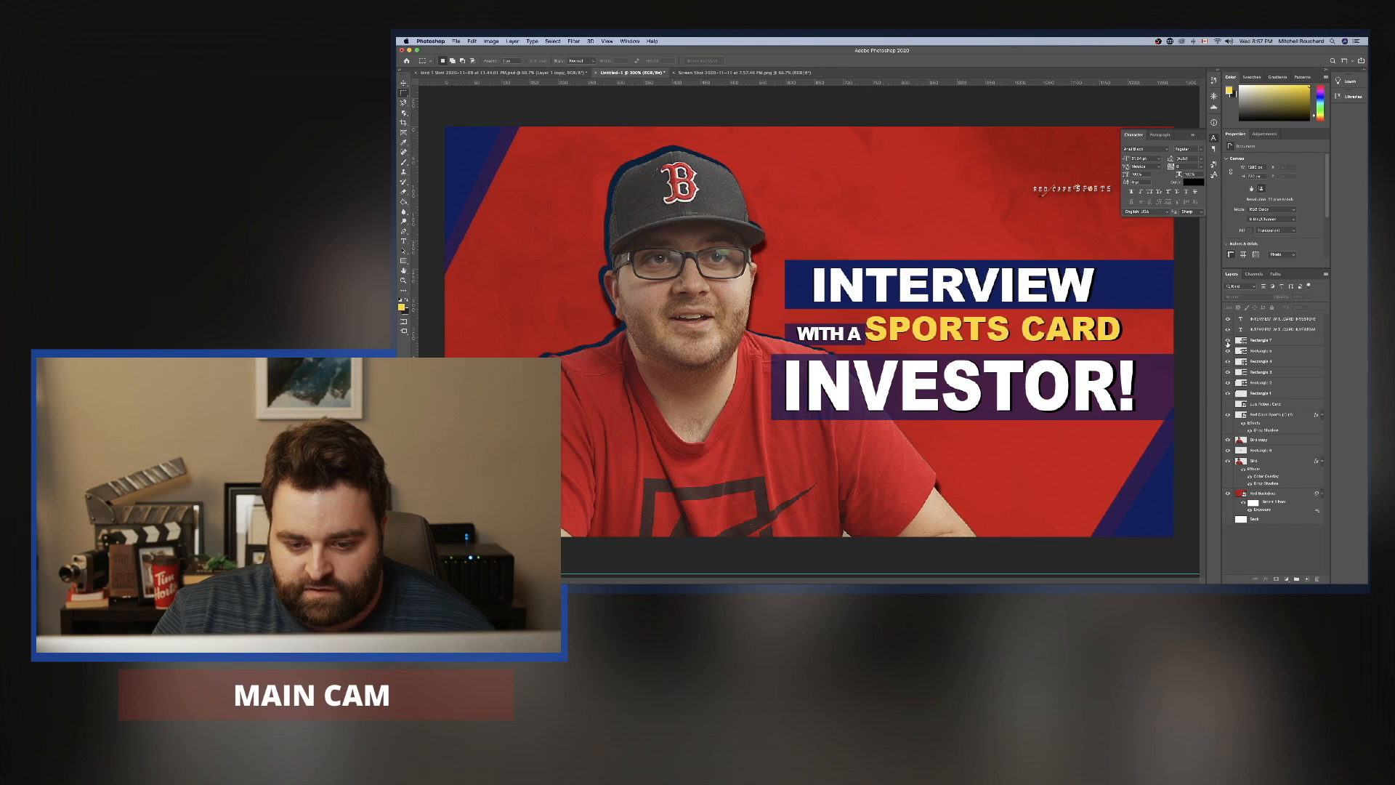
click(1228, 340)
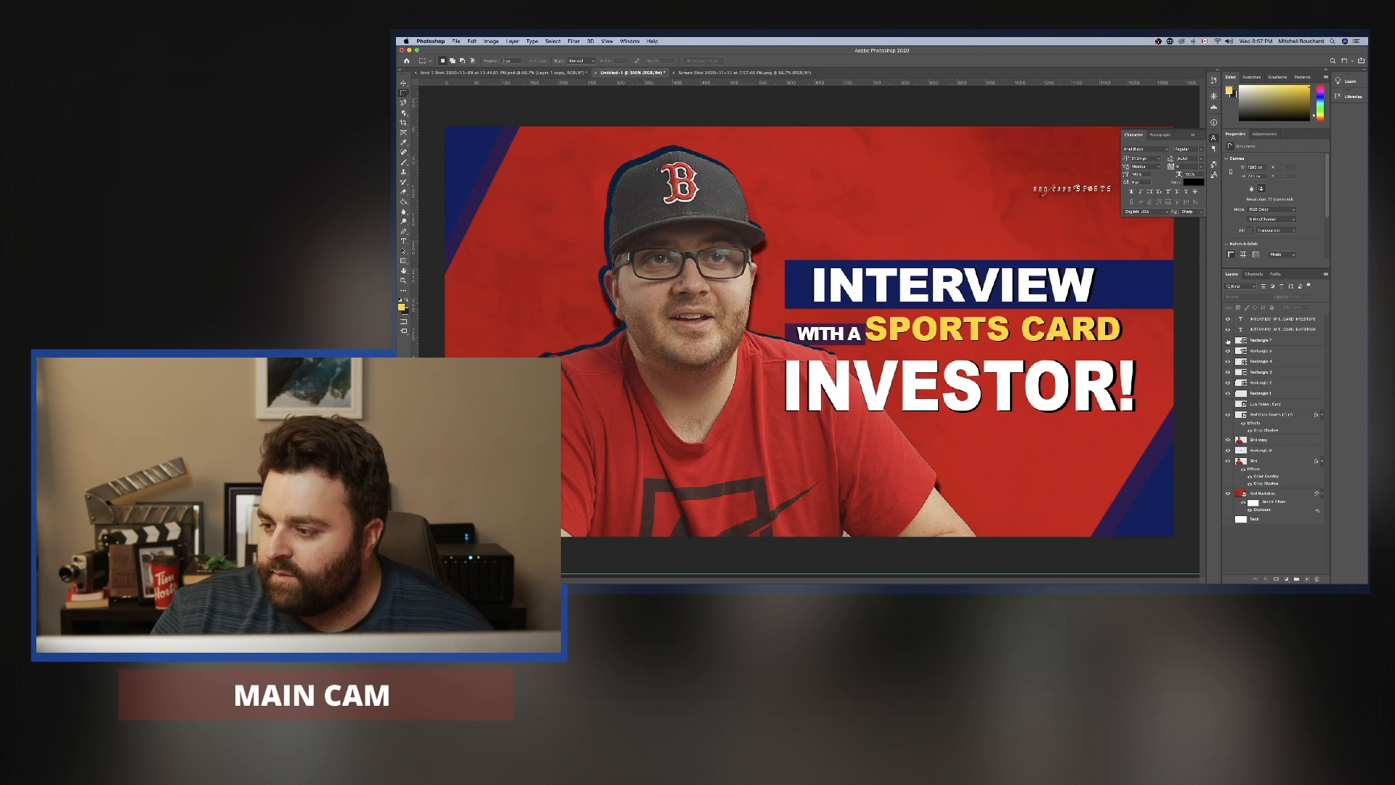
click(1227, 340)
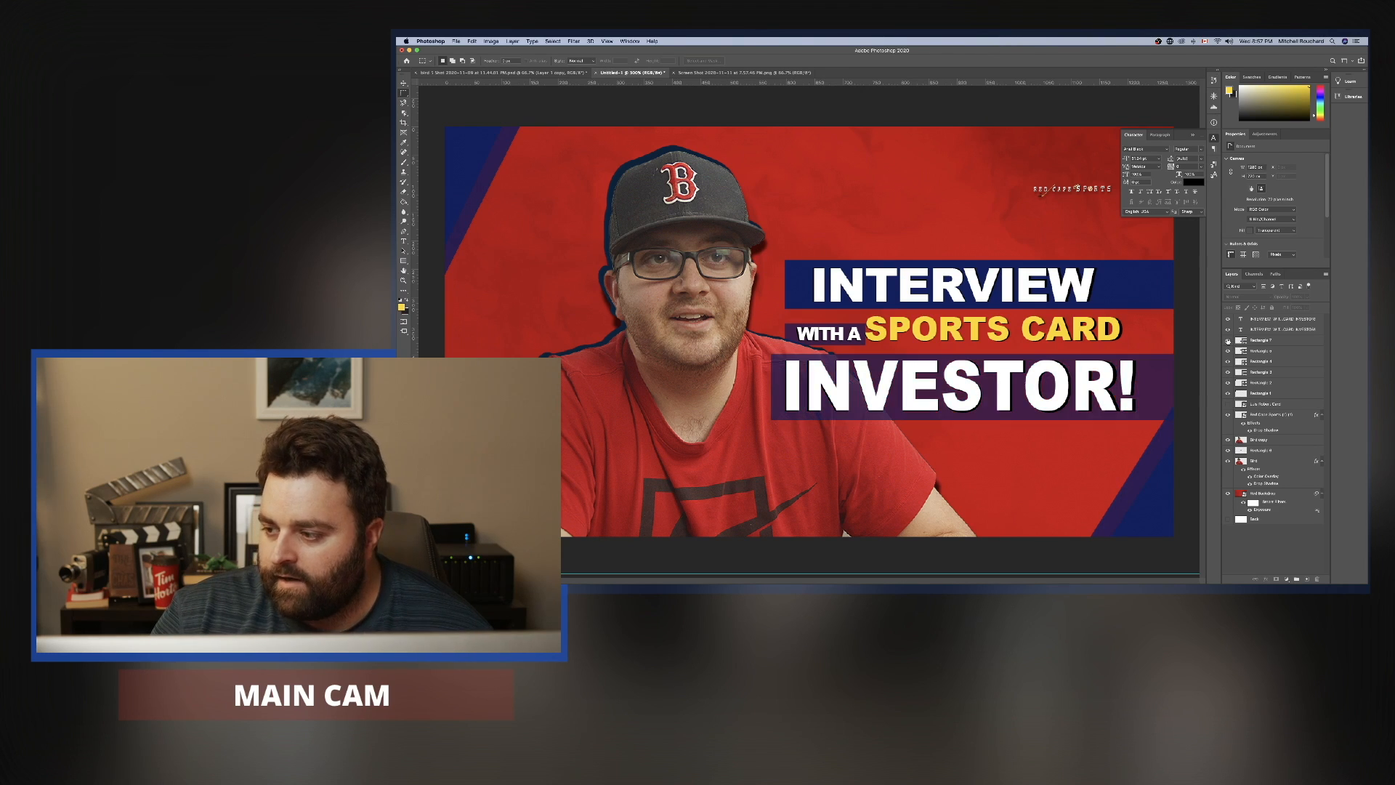
Rasterize the Rectangle 7 bar behind "INVESTOR!" and fill it with bright purple using the Paint Bucket.
click(1270, 341)
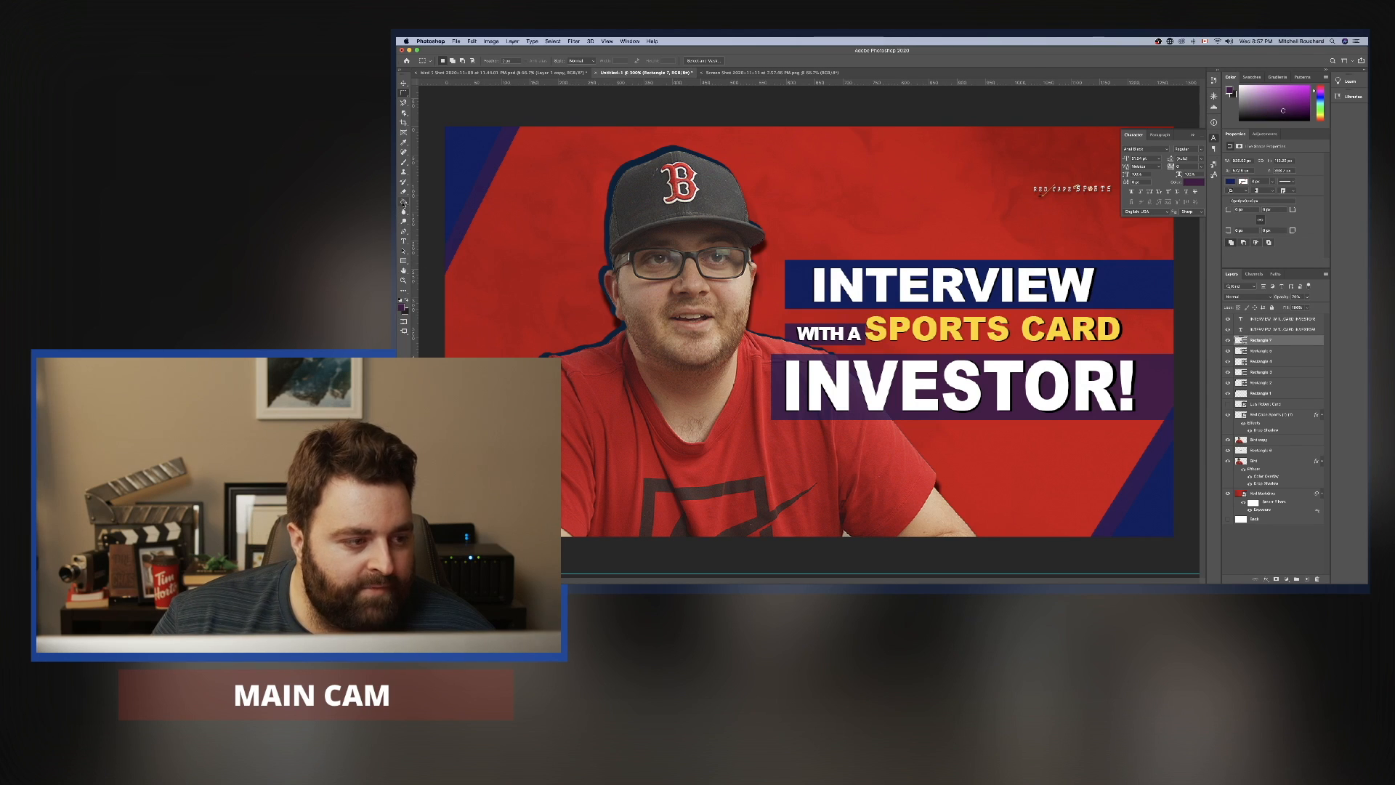
click(404, 203)
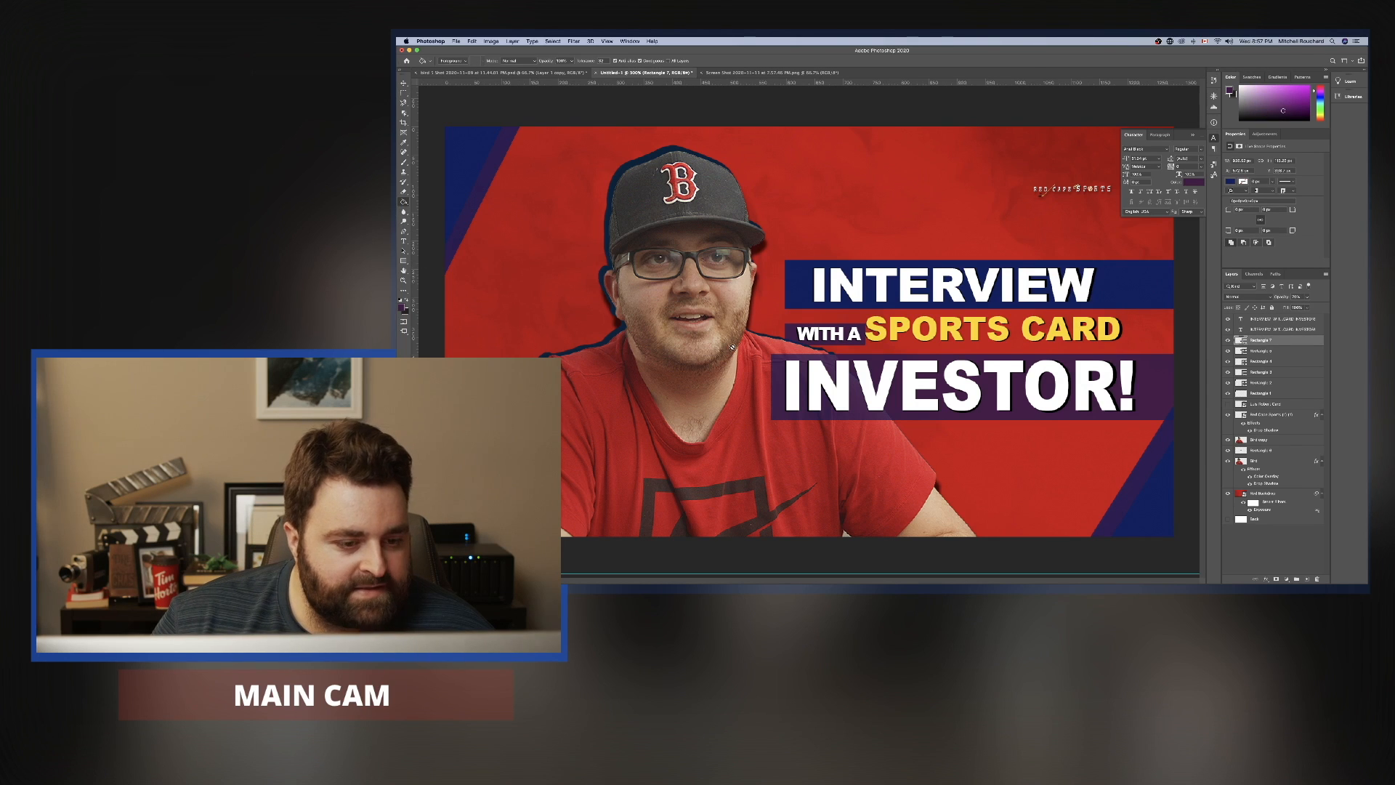
click(403, 307)
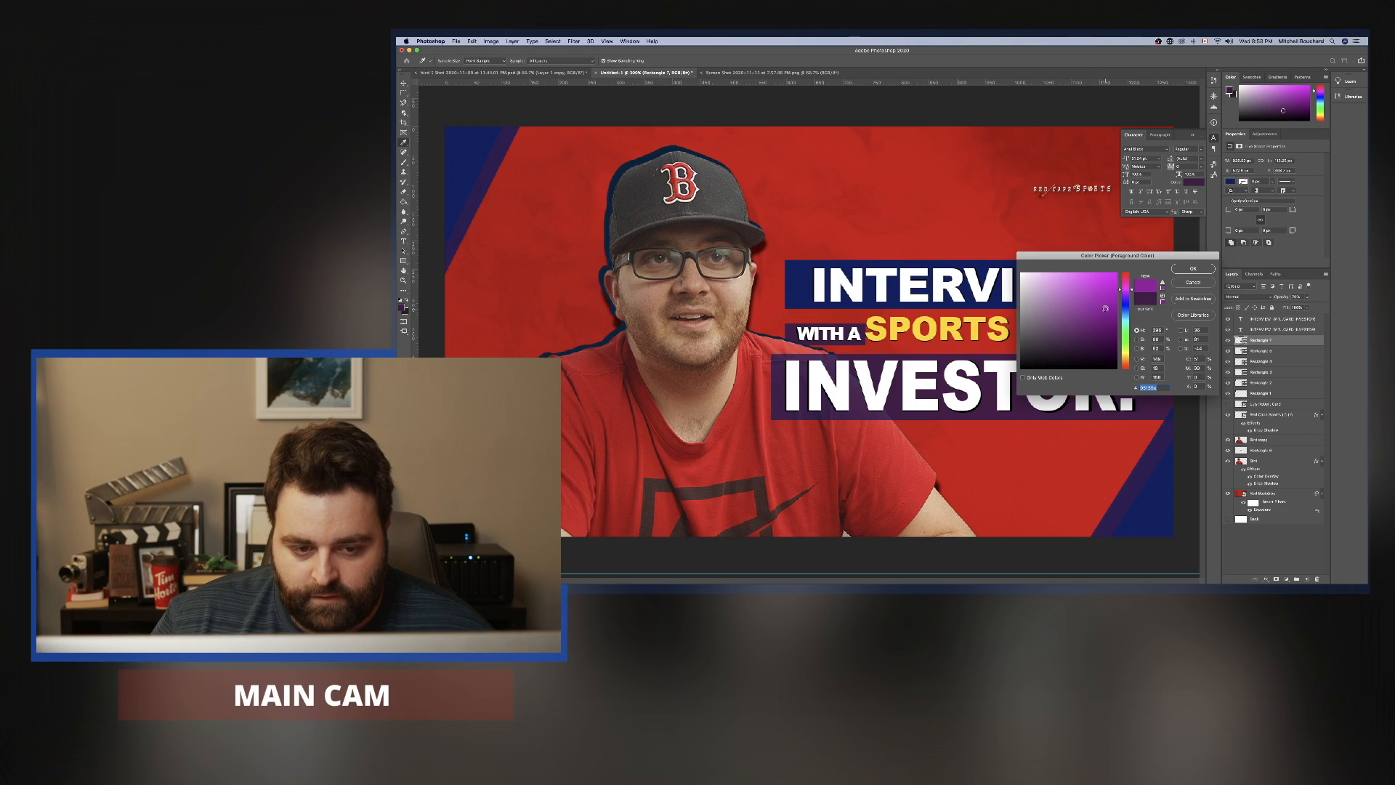
click(1190, 269)
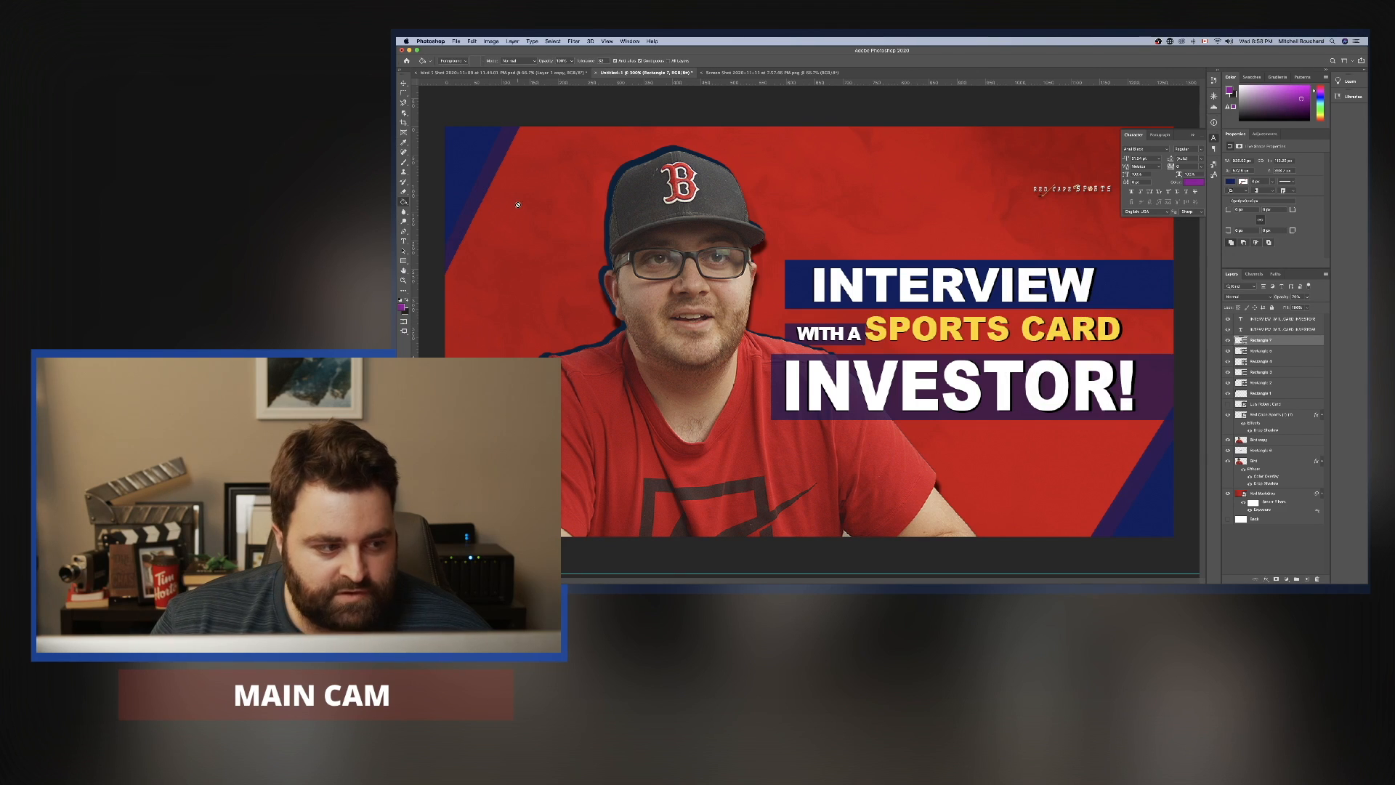
click(1078, 369)
key(Return)
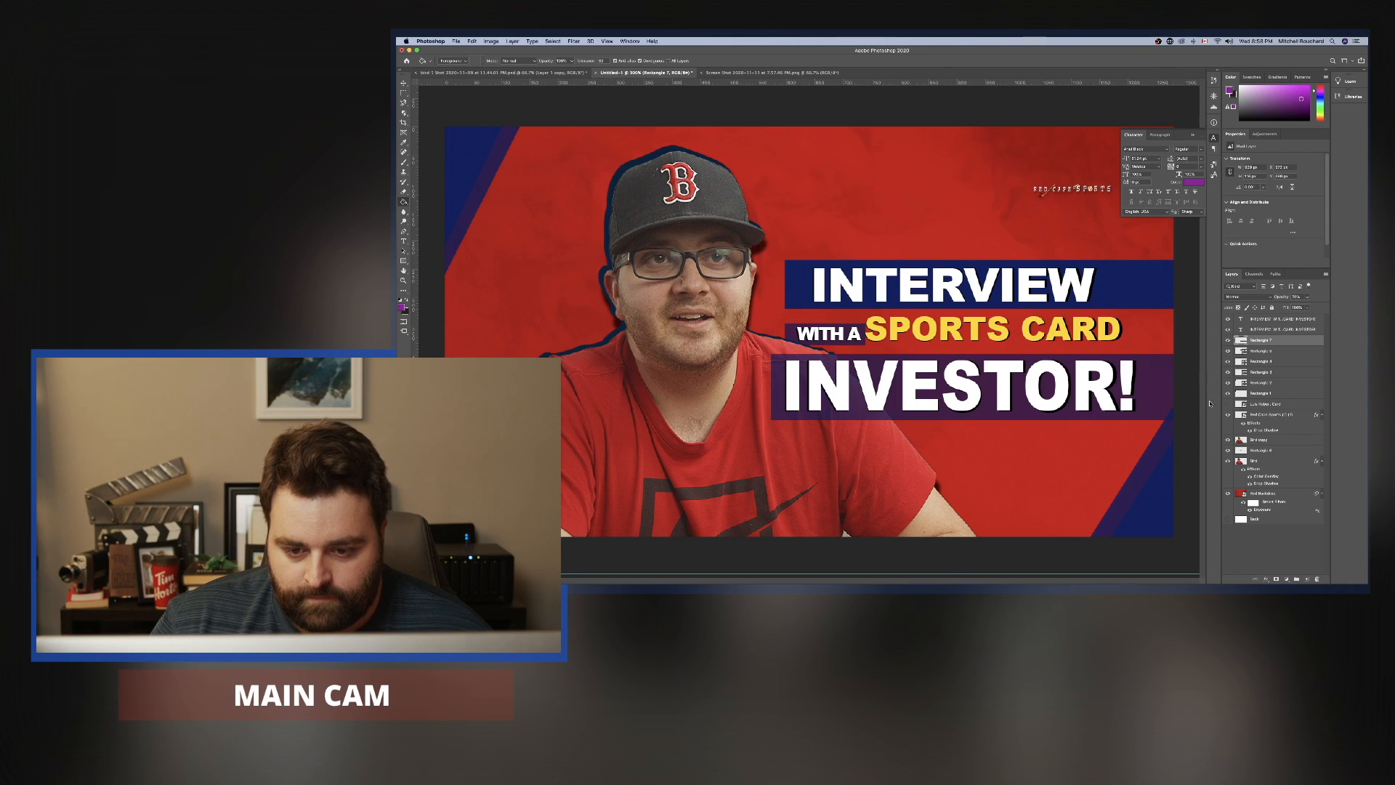
click(1161, 386)
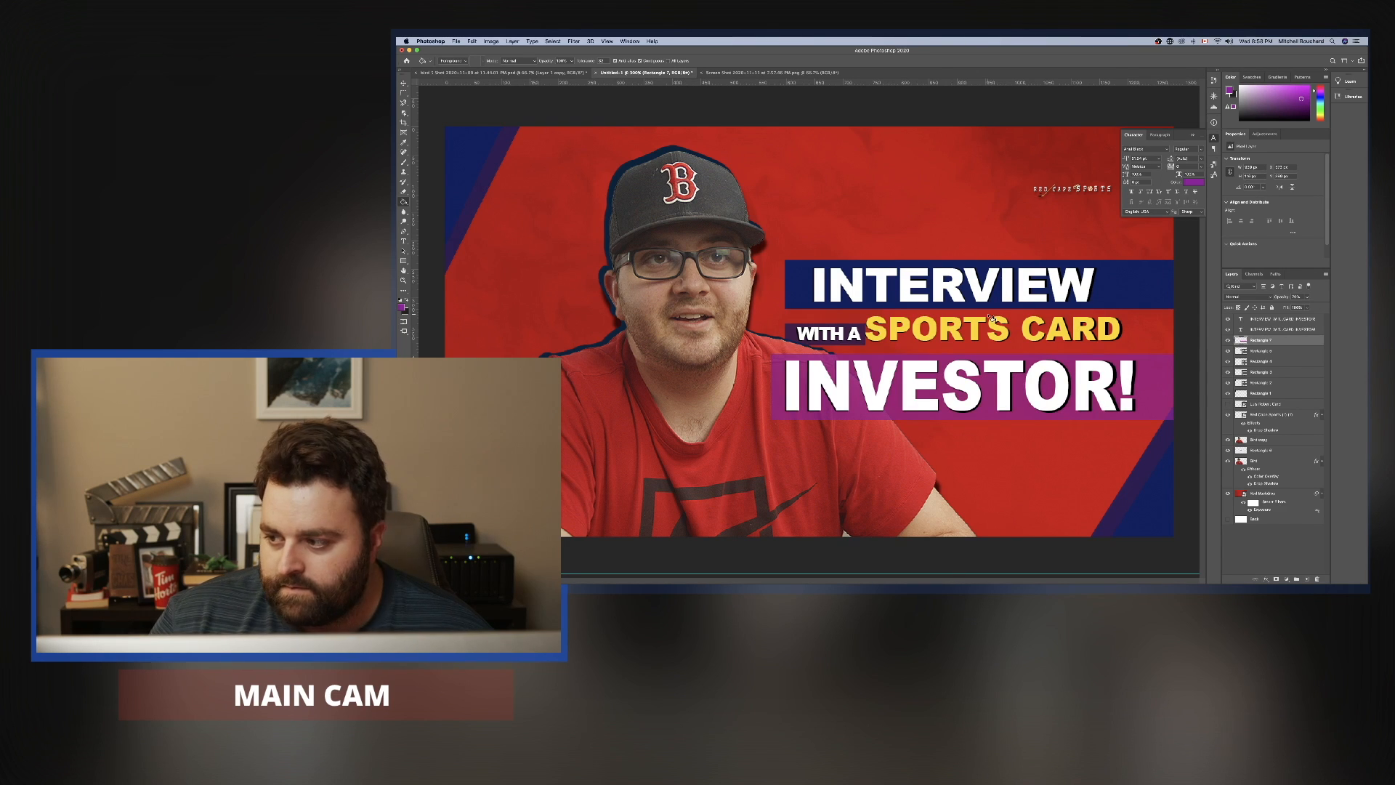
Refill the "INVESTOR!" bar with dark purple and raise its layer opacity to 100%.
click(401, 306)
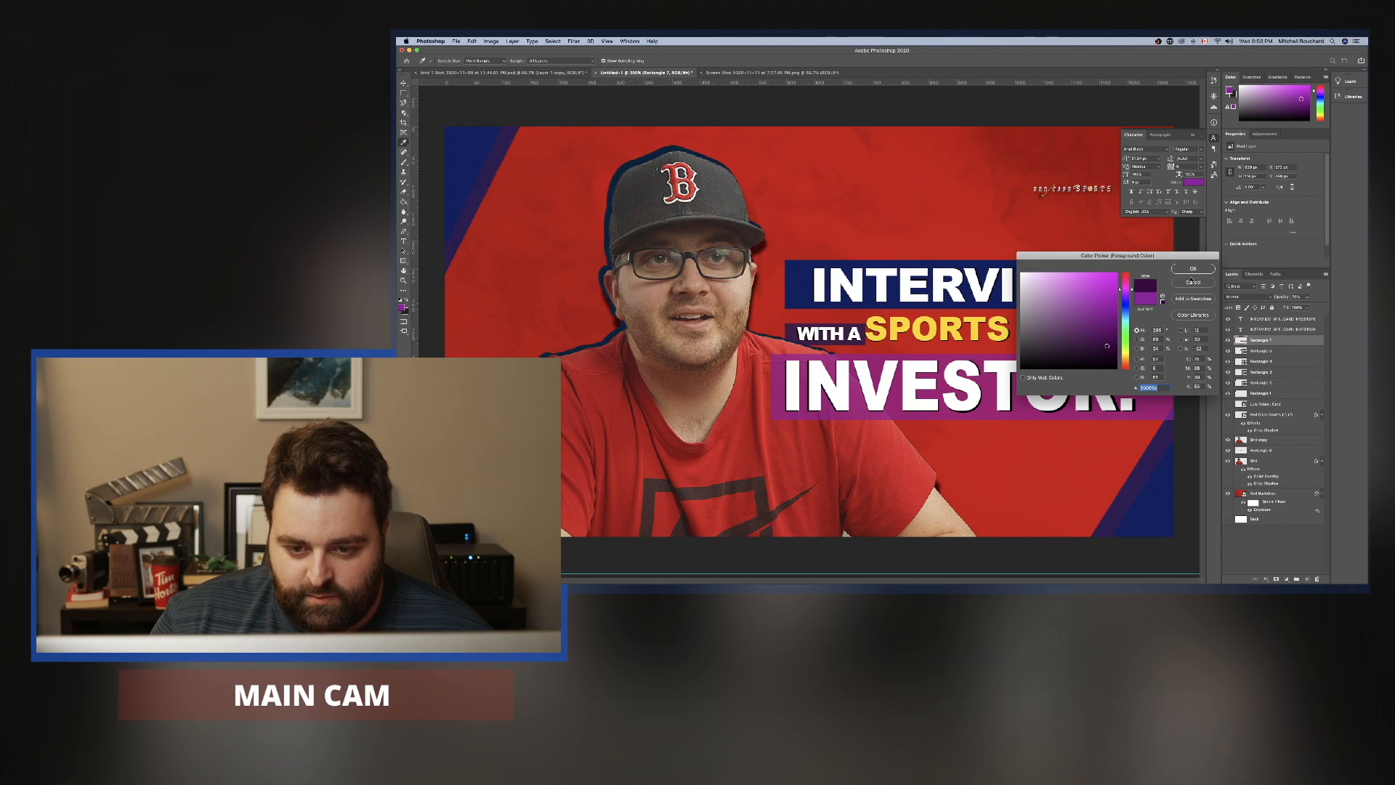
click(1192, 270)
click(1155, 377)
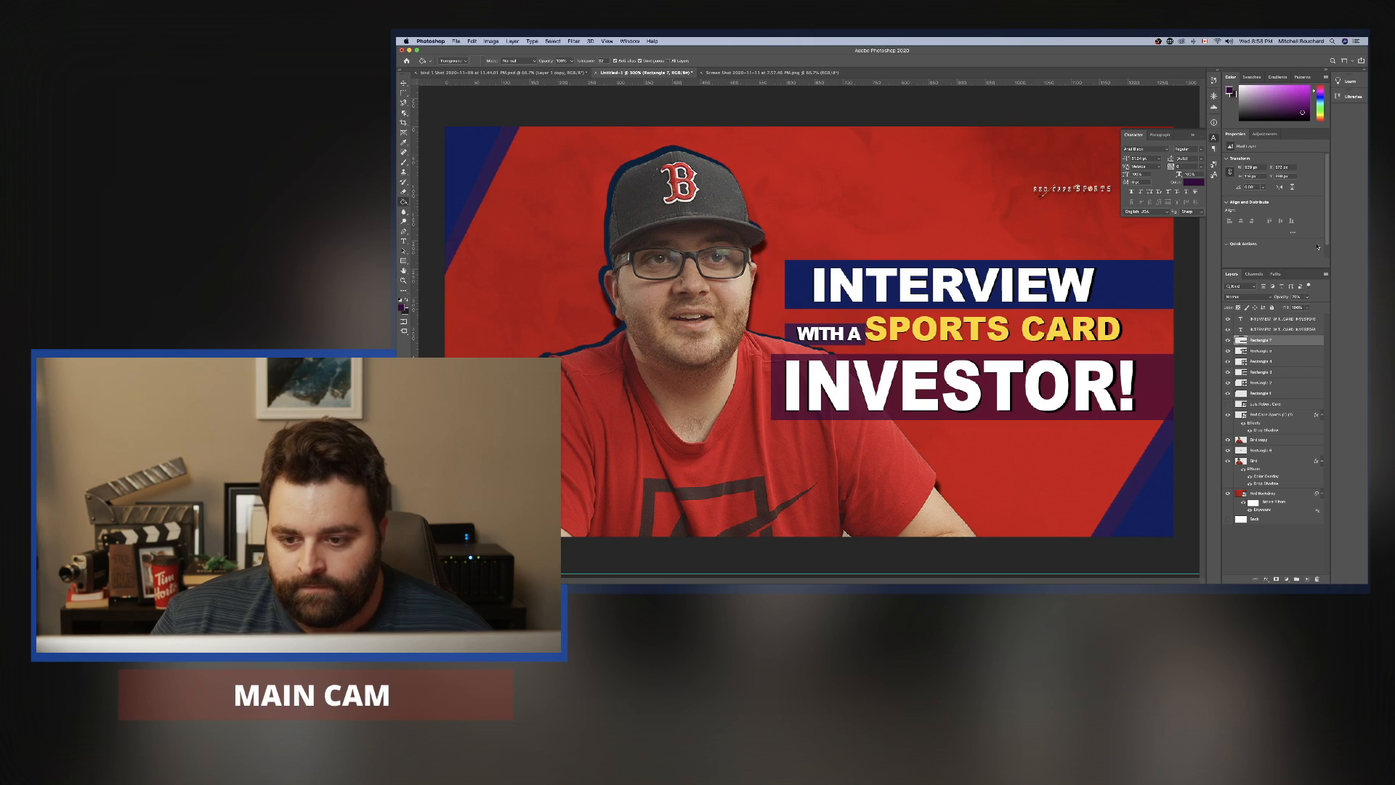
drag(1326, 300, 1352, 301)
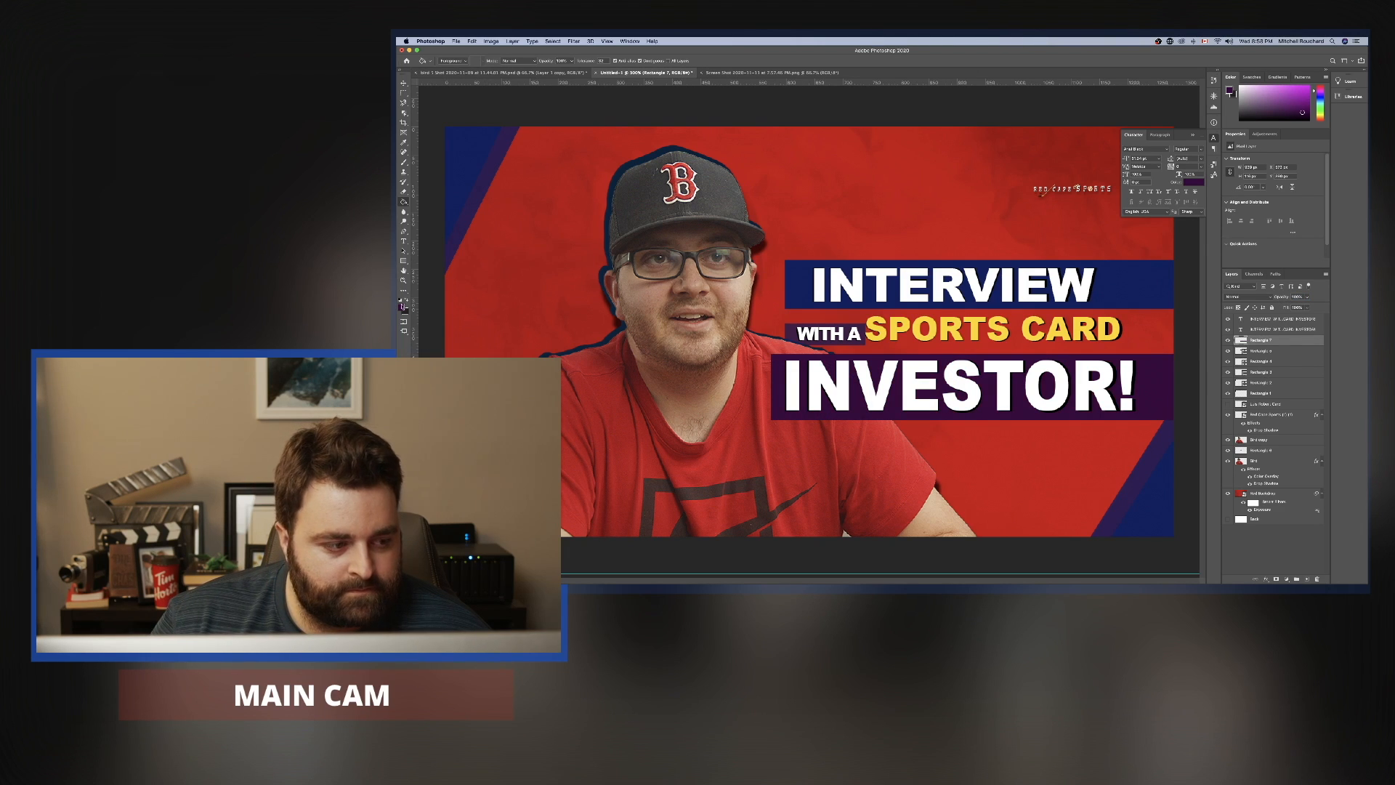
Pick a dark navy blue foreground color and fill the "INVESTOR!" bar with it, leaving no layer selected.
click(403, 306)
drag(1124, 320, 1113, 345)
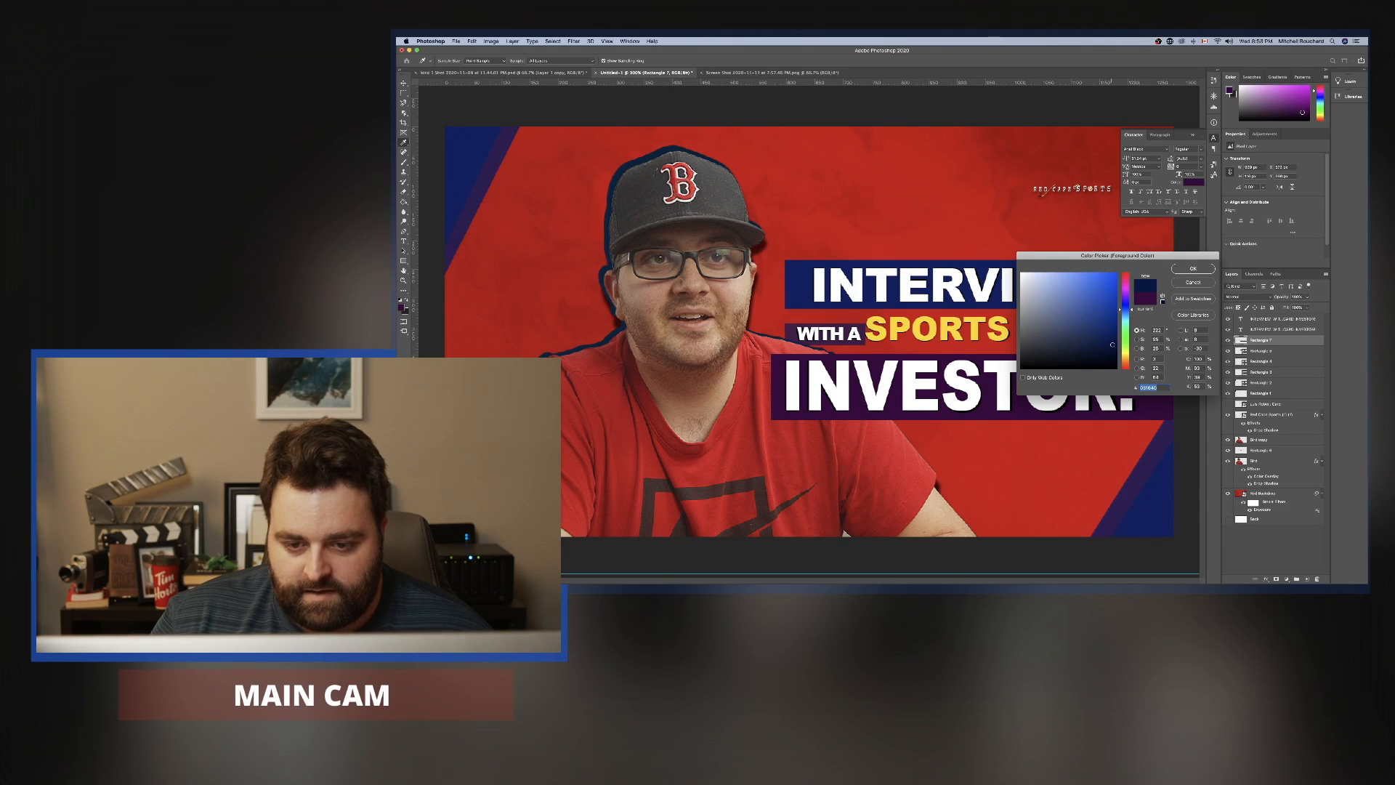
click(1190, 269)
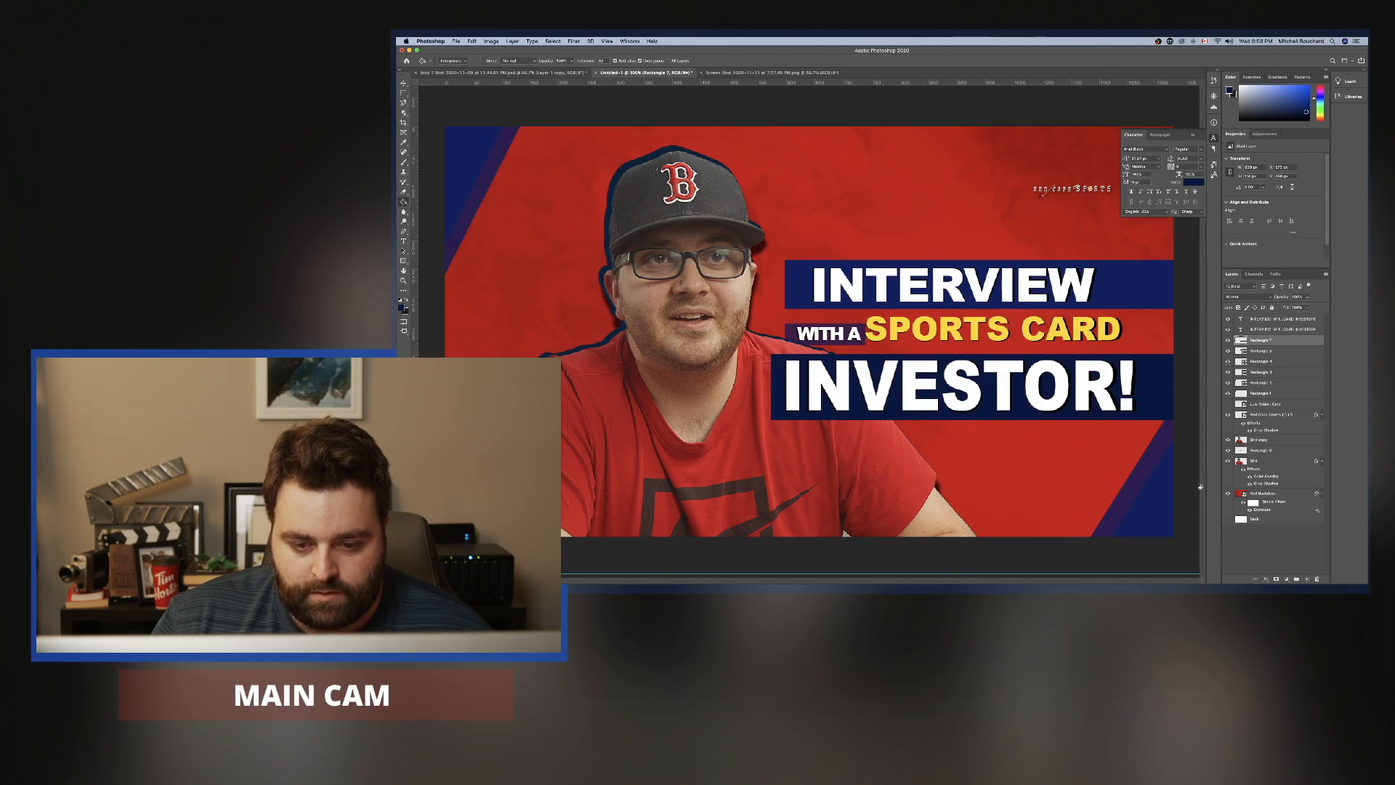
click(1272, 549)
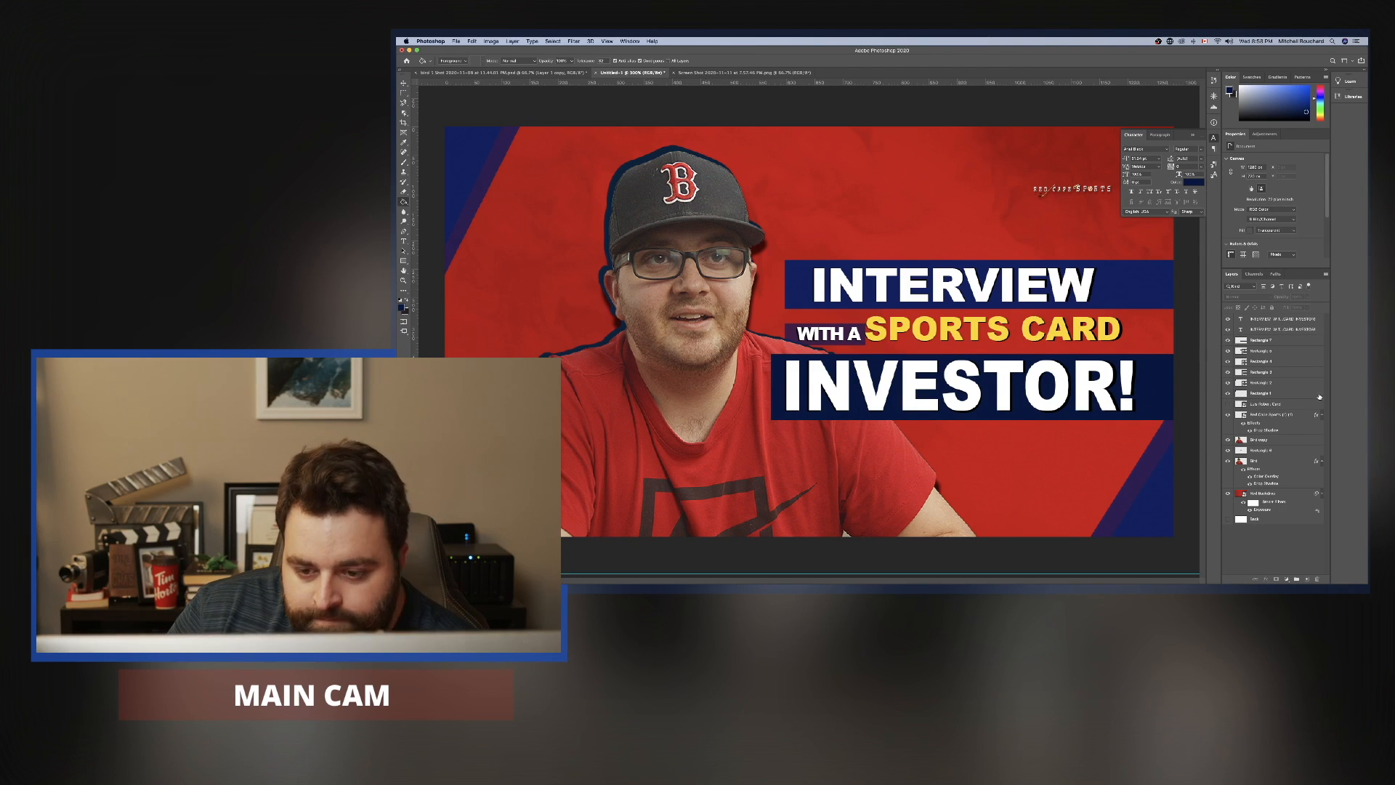
Nudge the white-and-yellow title layer slightly to the right over its black shadow copy.
click(1282, 320)
key(super+t)
drag(901, 284, 902, 285)
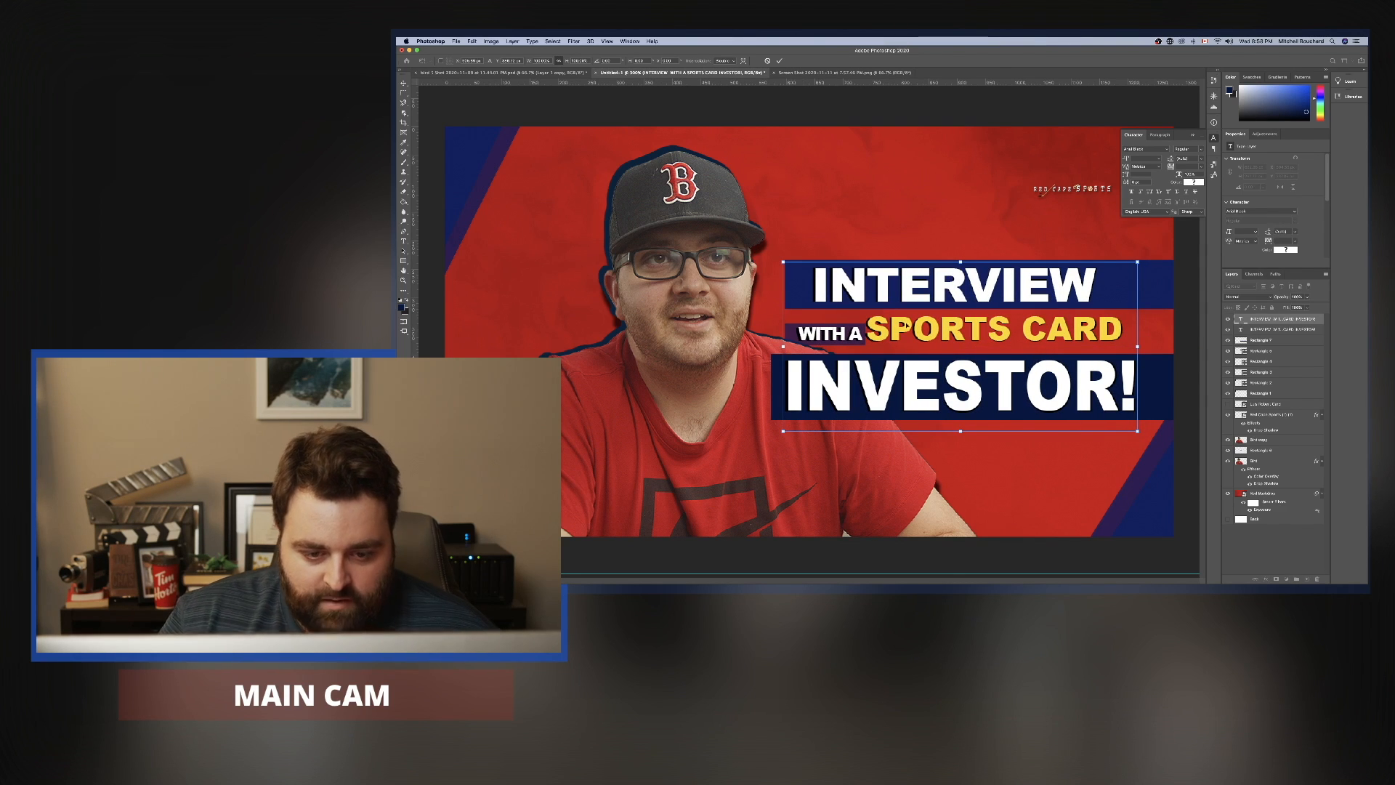
key(Return)
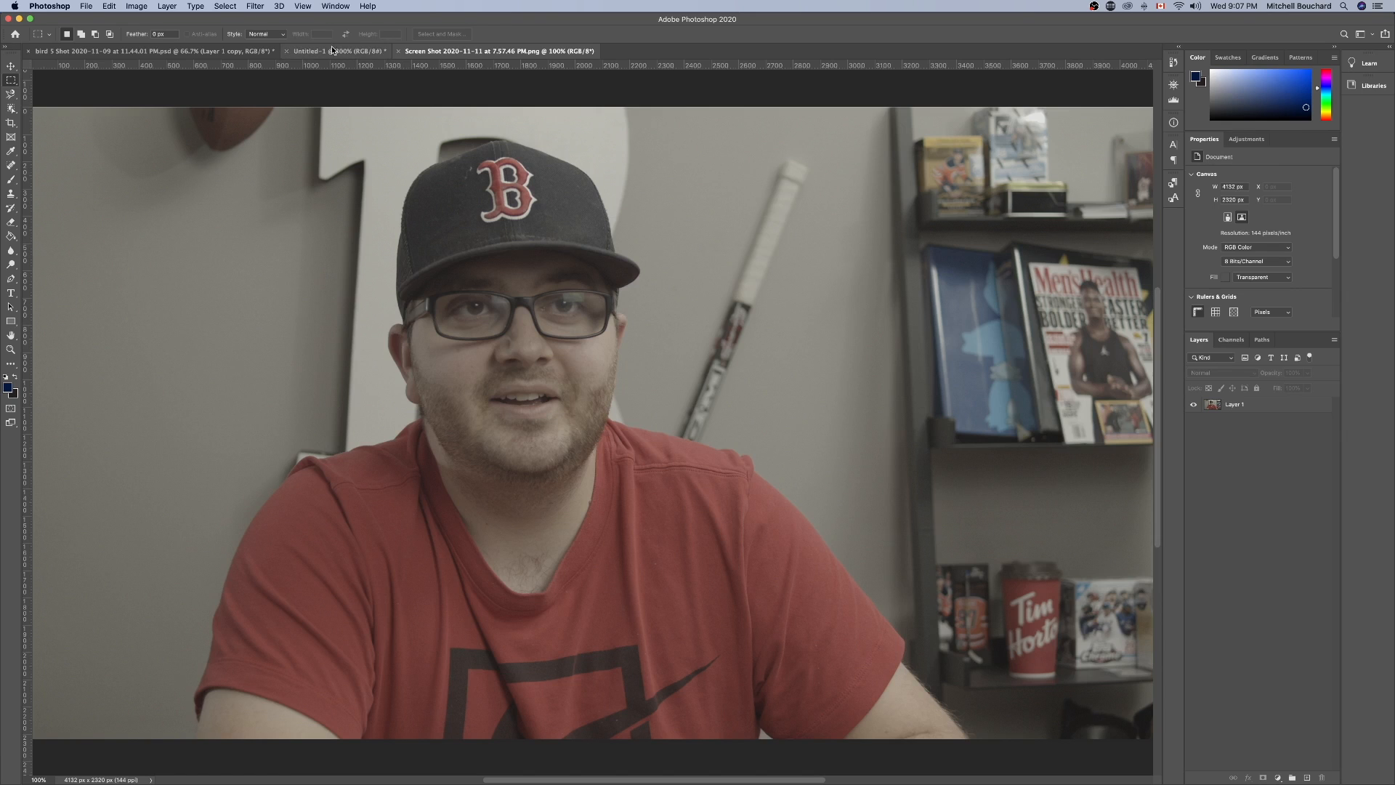
Compare the finished thumbnail with the original screenshot document and return to the thumbnail.
click(332, 50)
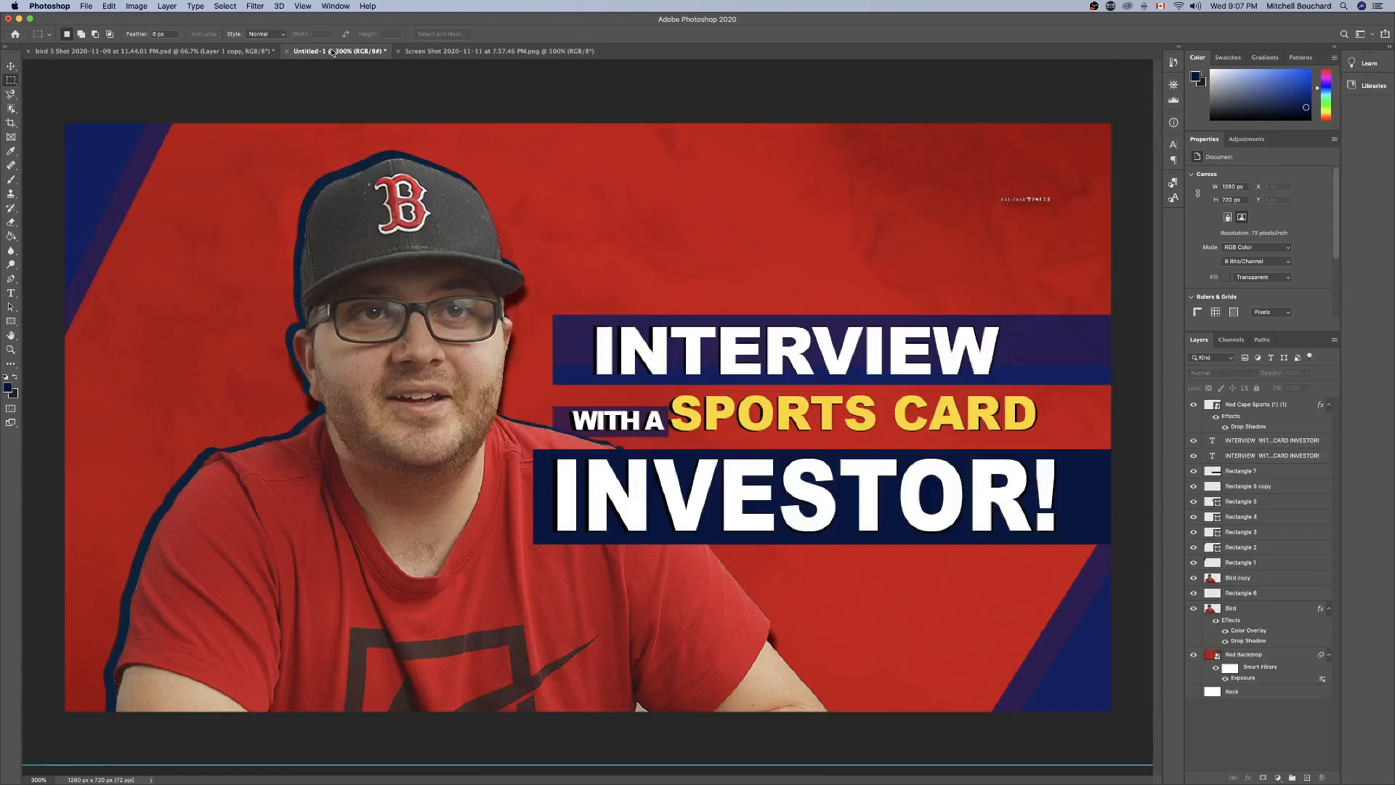
click(428, 51)
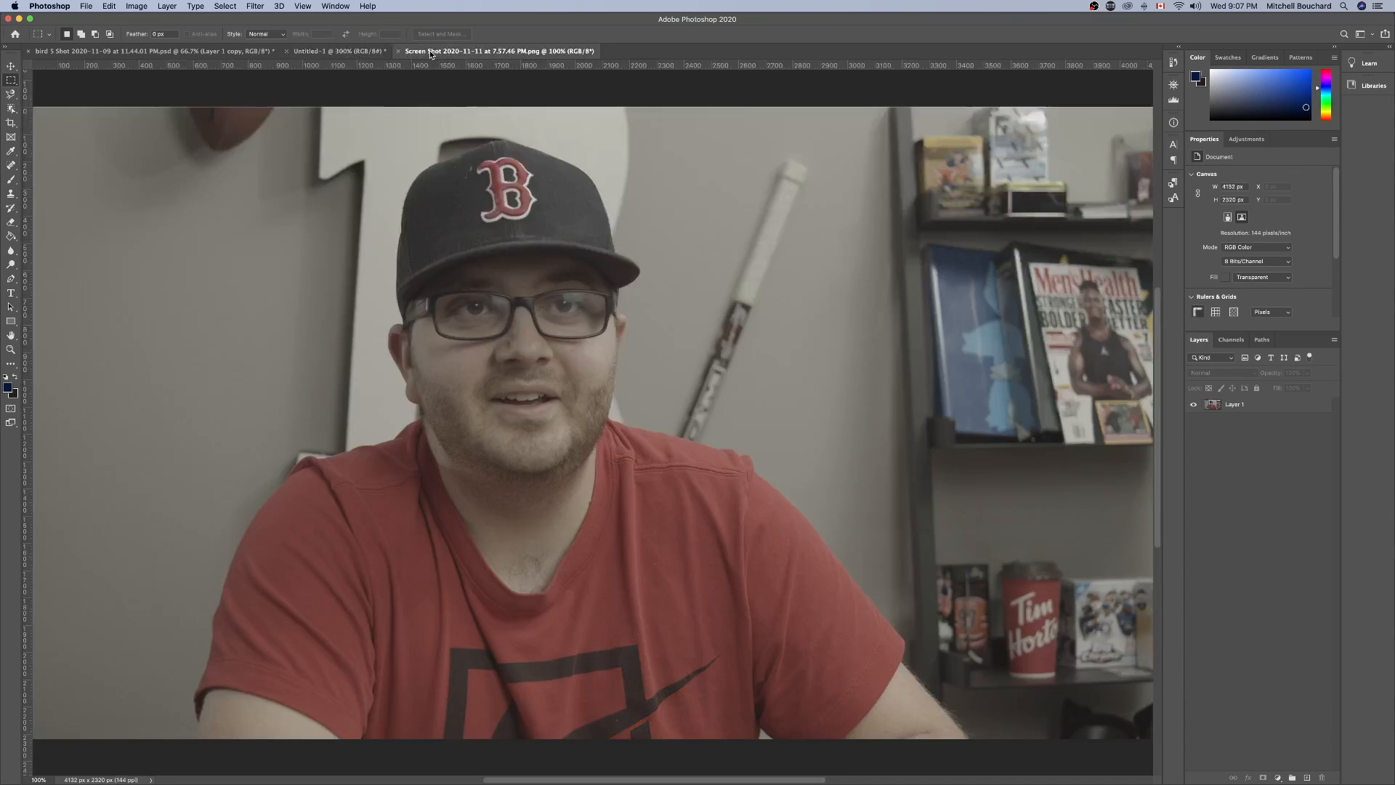
click(338, 51)
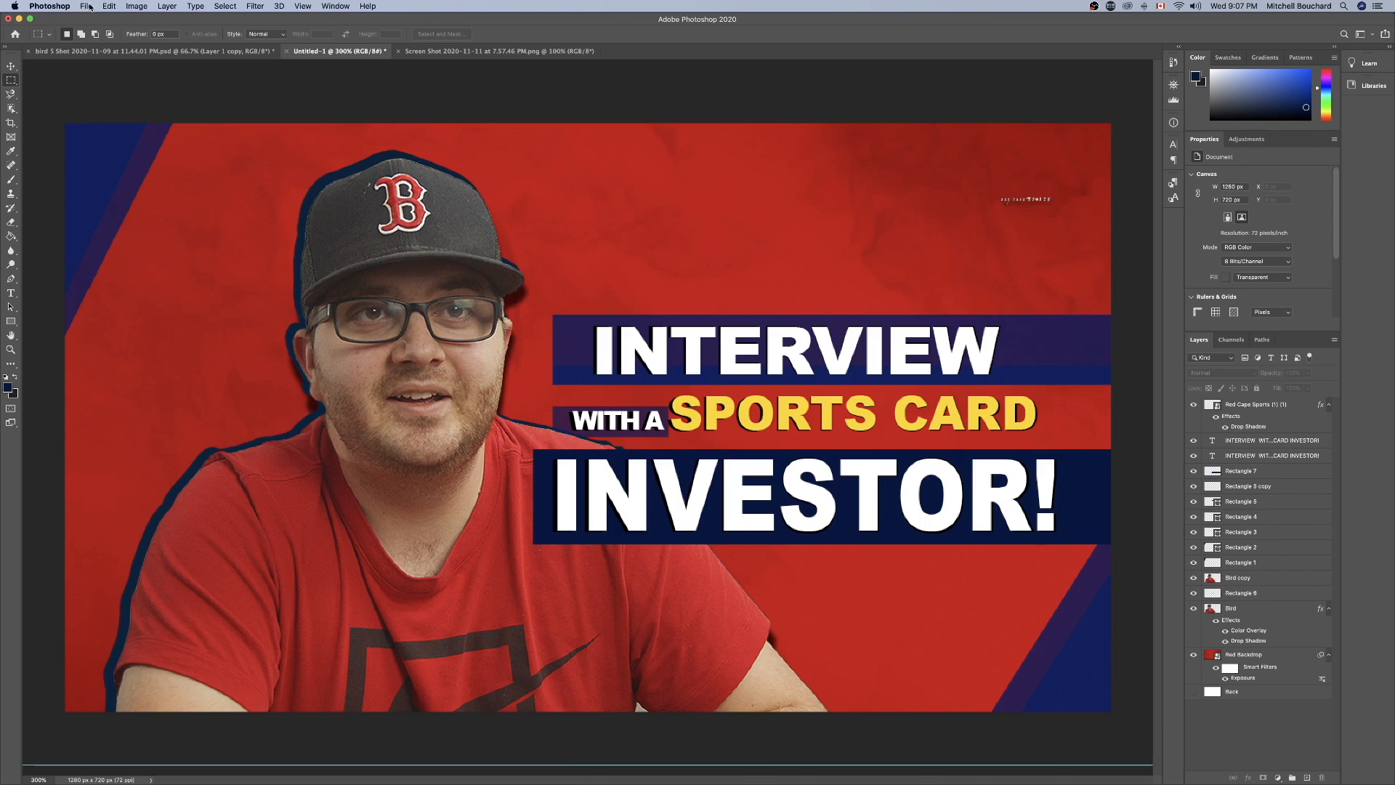
Quick-export the thumbnail as a PNG and name the file BirdExport(sportscardInterview).png.
click(86, 6)
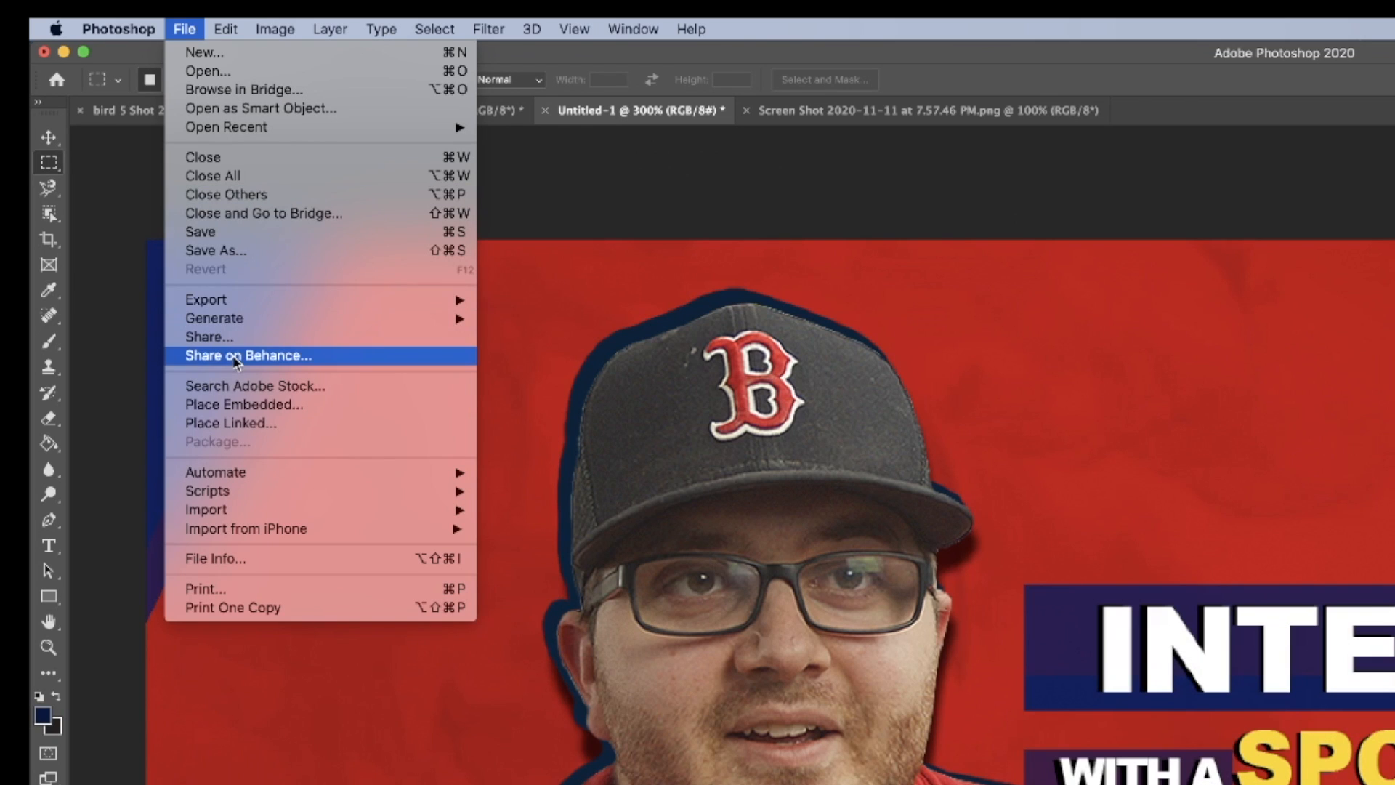
mouse_move(330, 301)
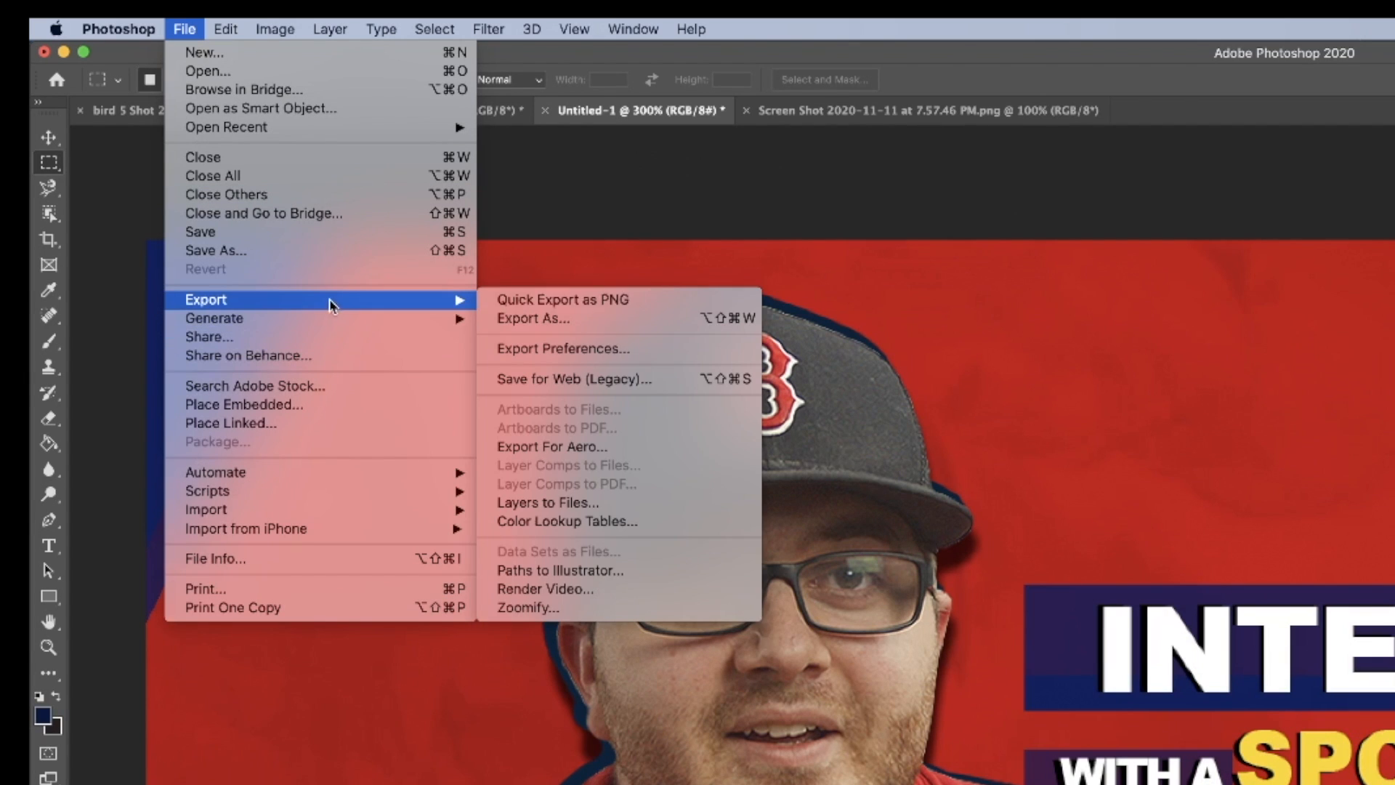
click(560, 306)
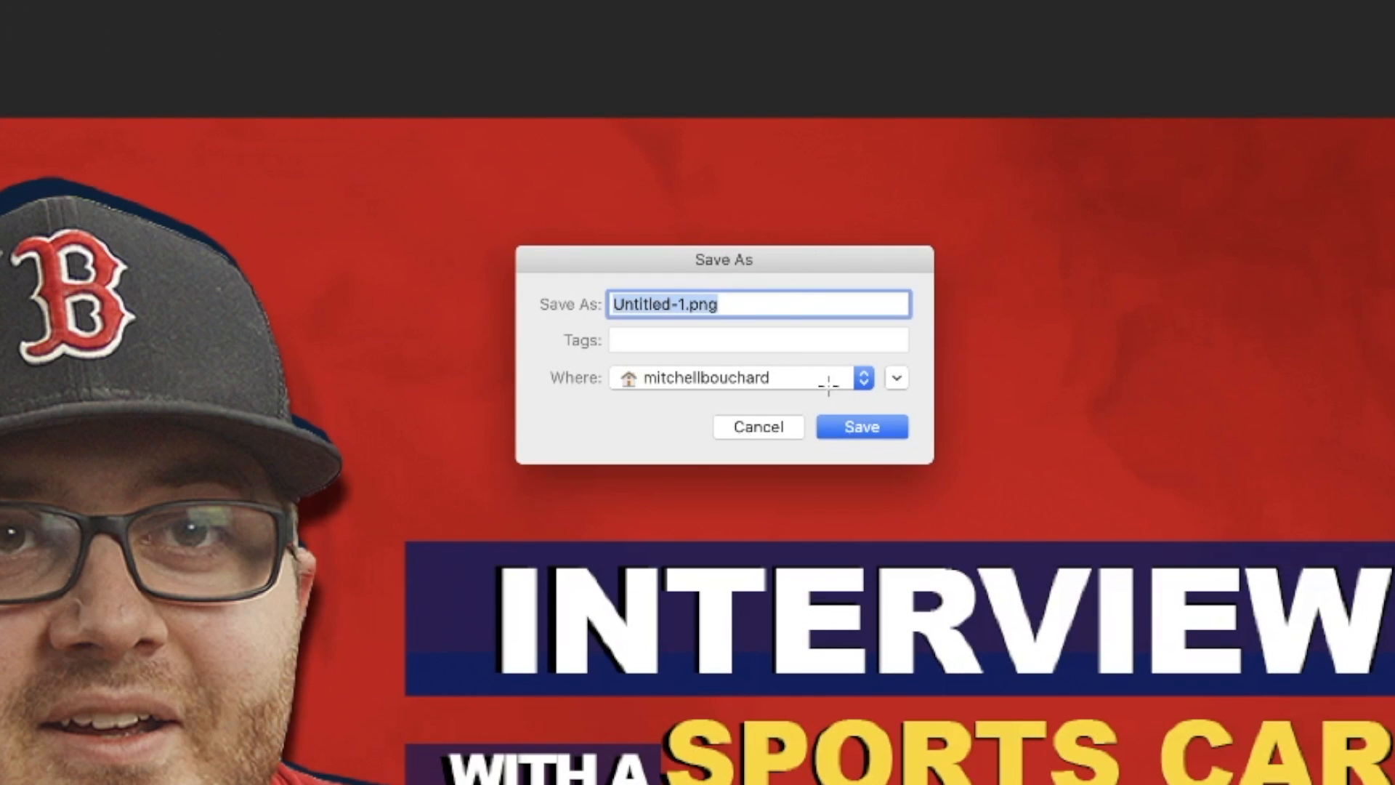
drag(685, 303, 523, 305)
text(B)
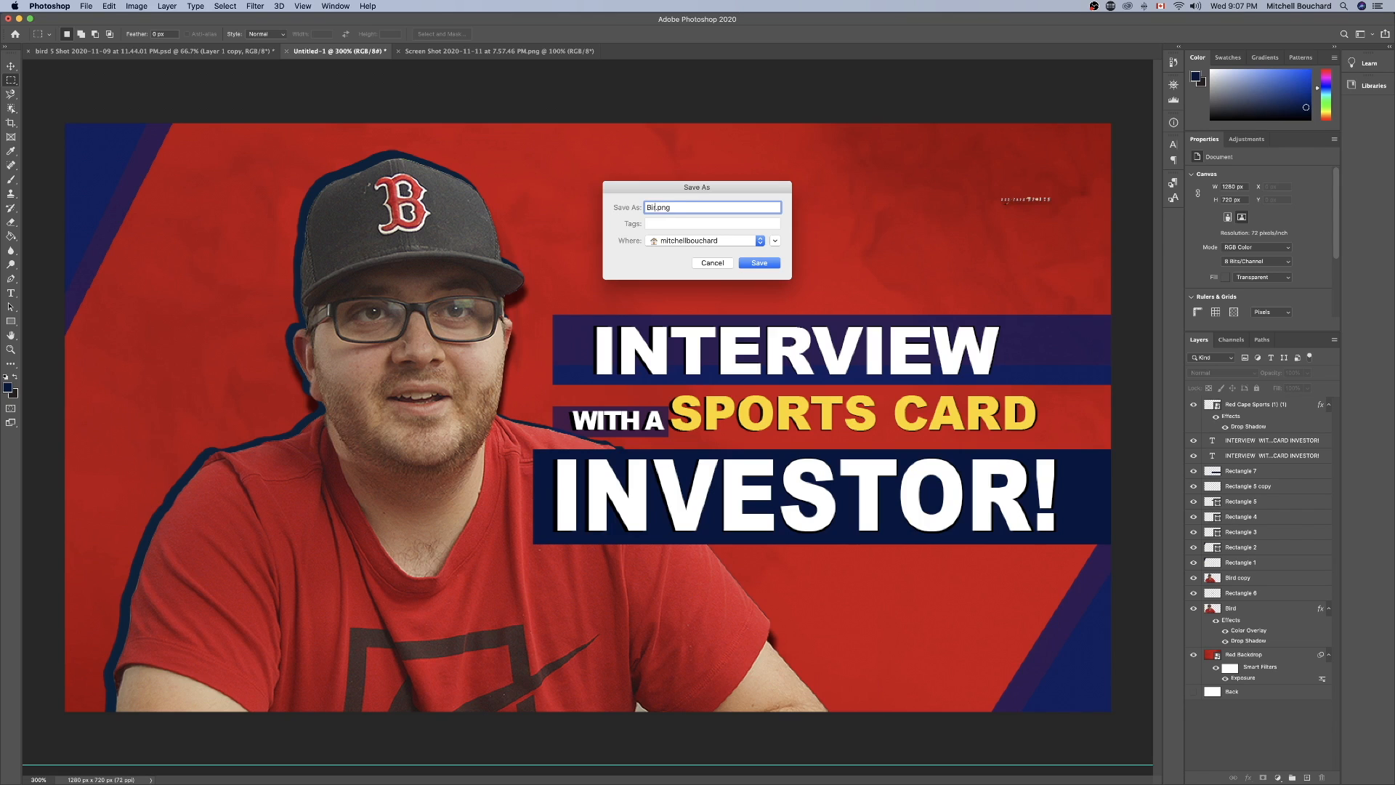
text(irdExport(sportscar)
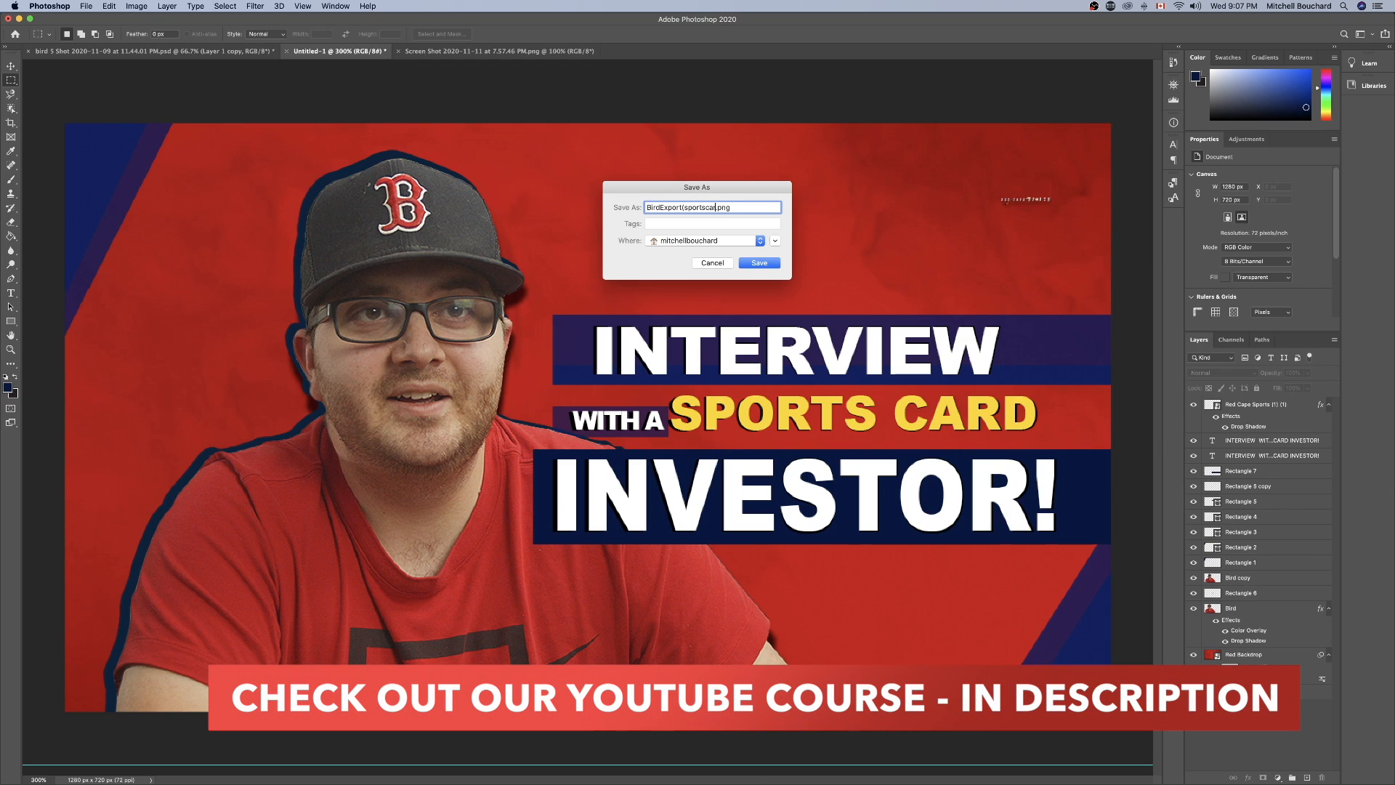
text(dInterview)
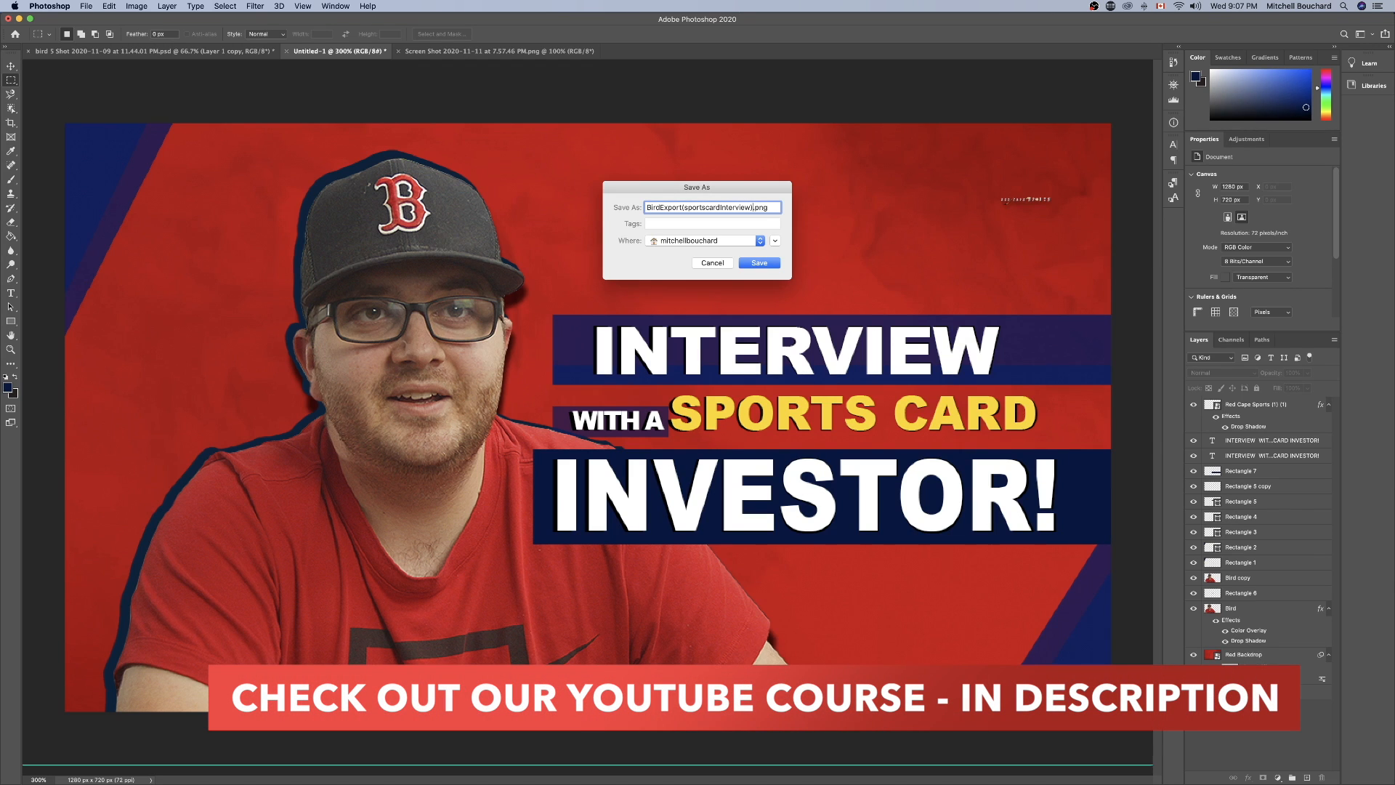
Choose the Red Cape Learning folder as the destination and save the exported PNG there.
click(711, 242)
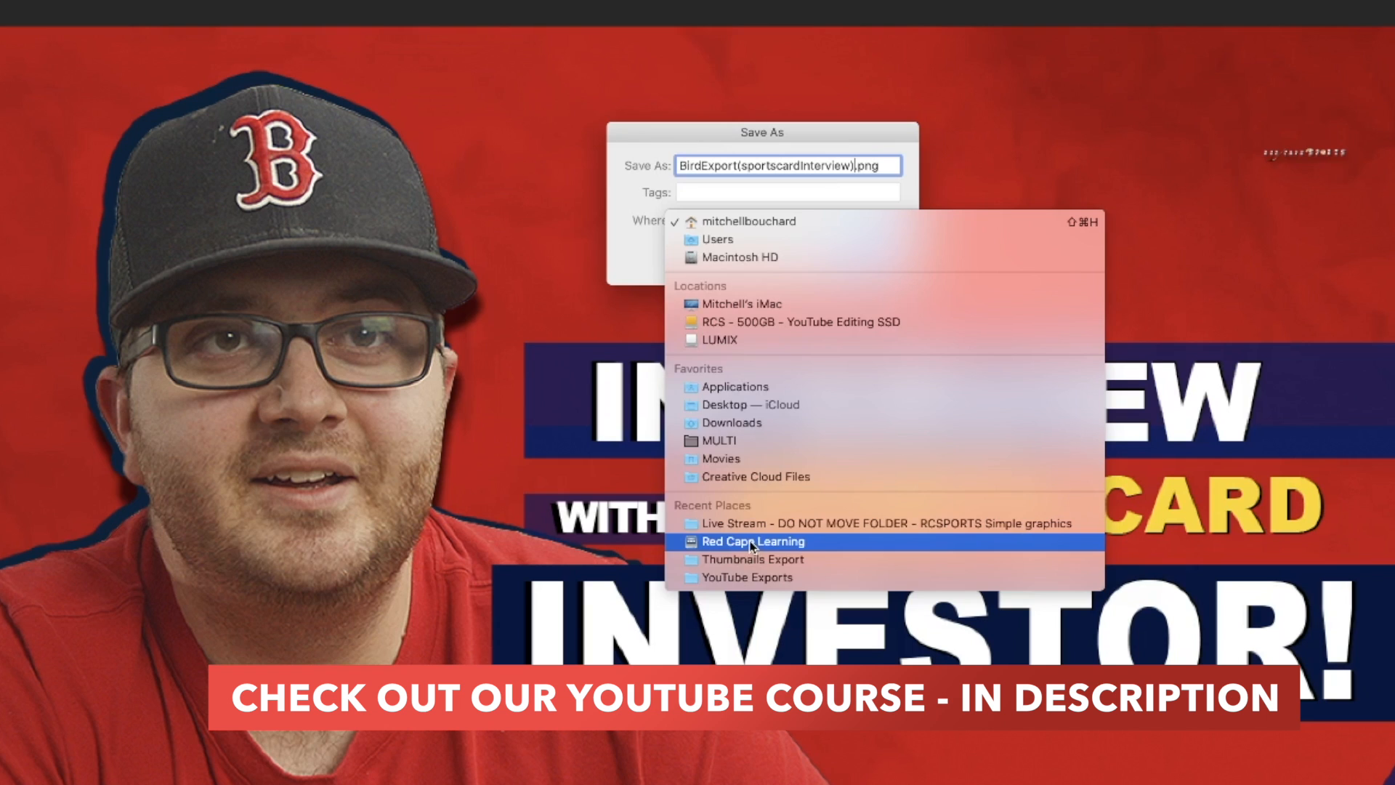
click(748, 541)
click(871, 261)
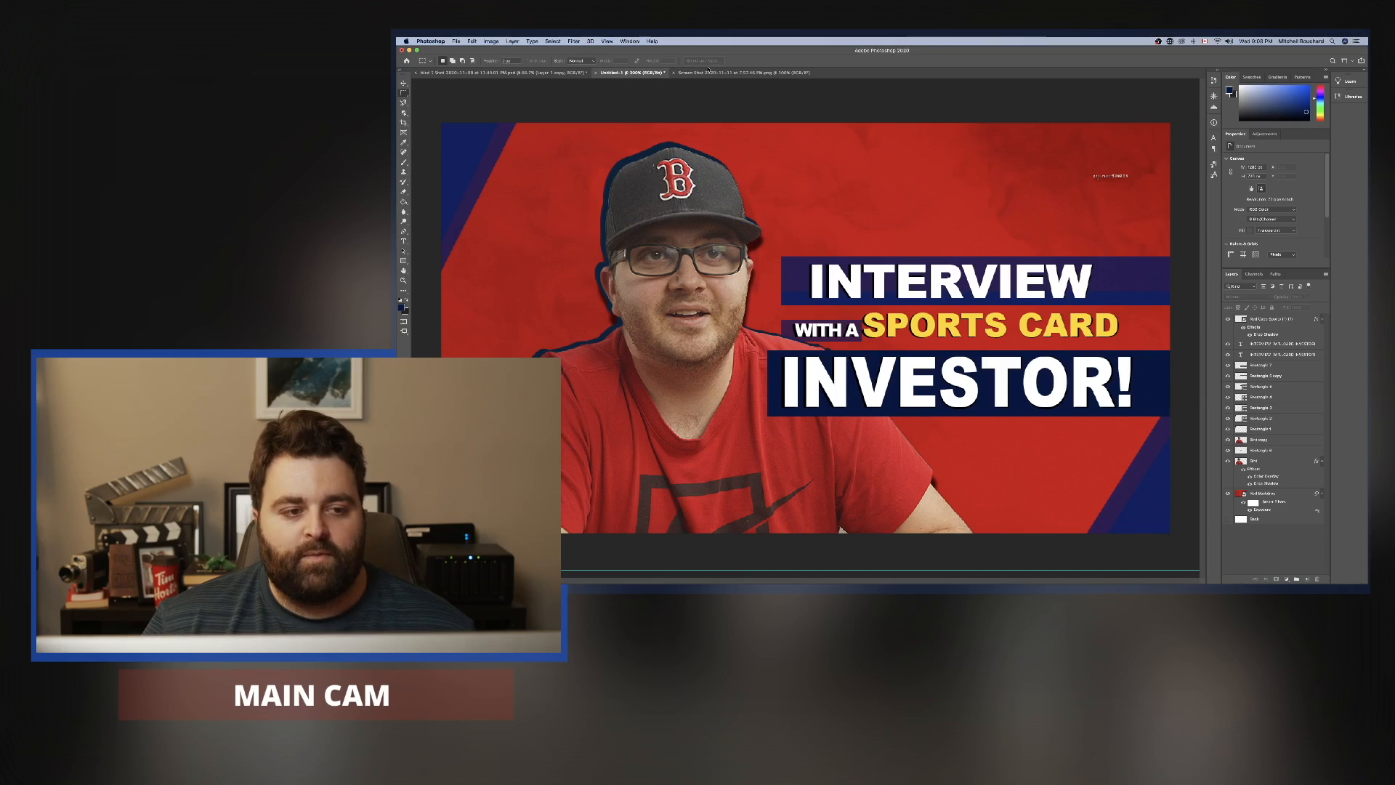
View the original portrait screenshot document once more for a before-and-after comparison, ending on the thumbnail document.
click(499, 50)
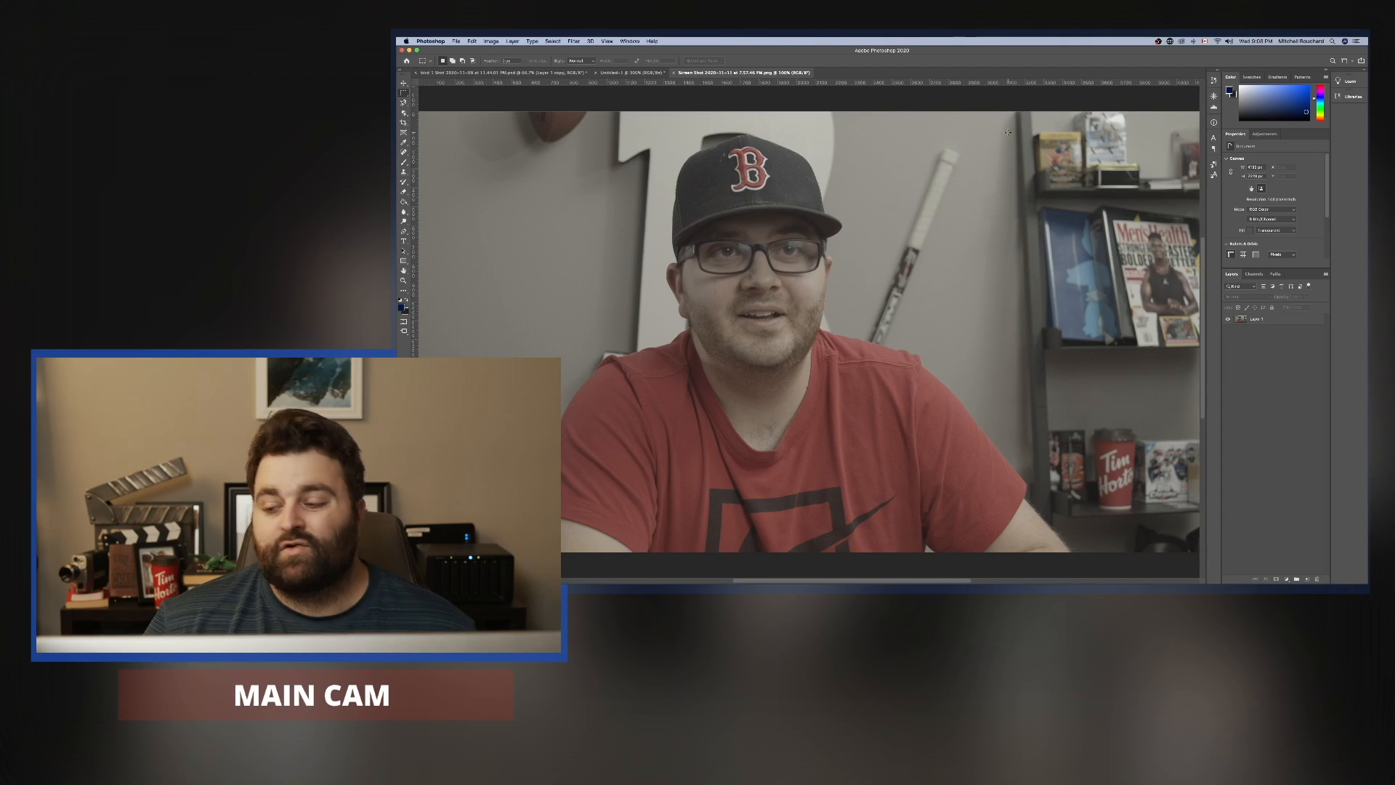
click(633, 73)
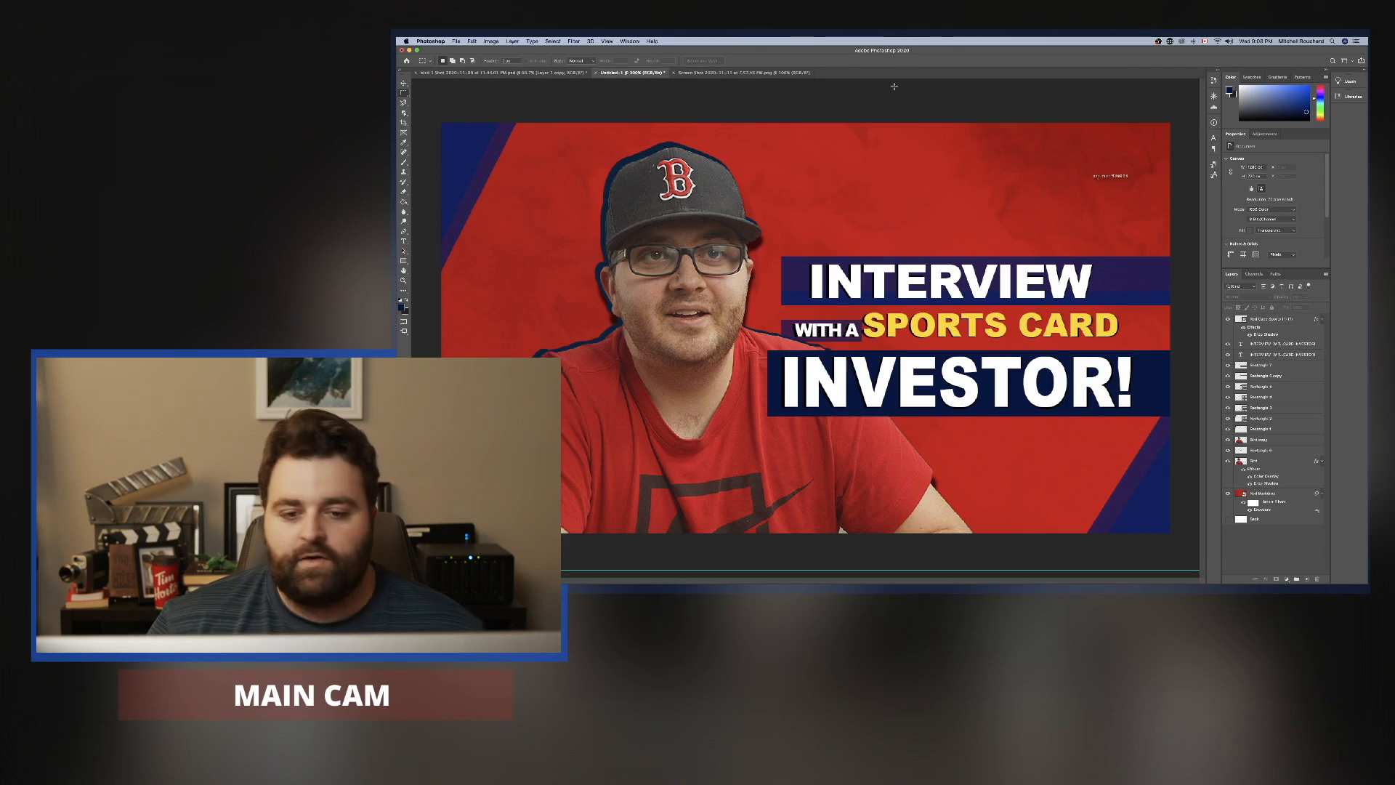